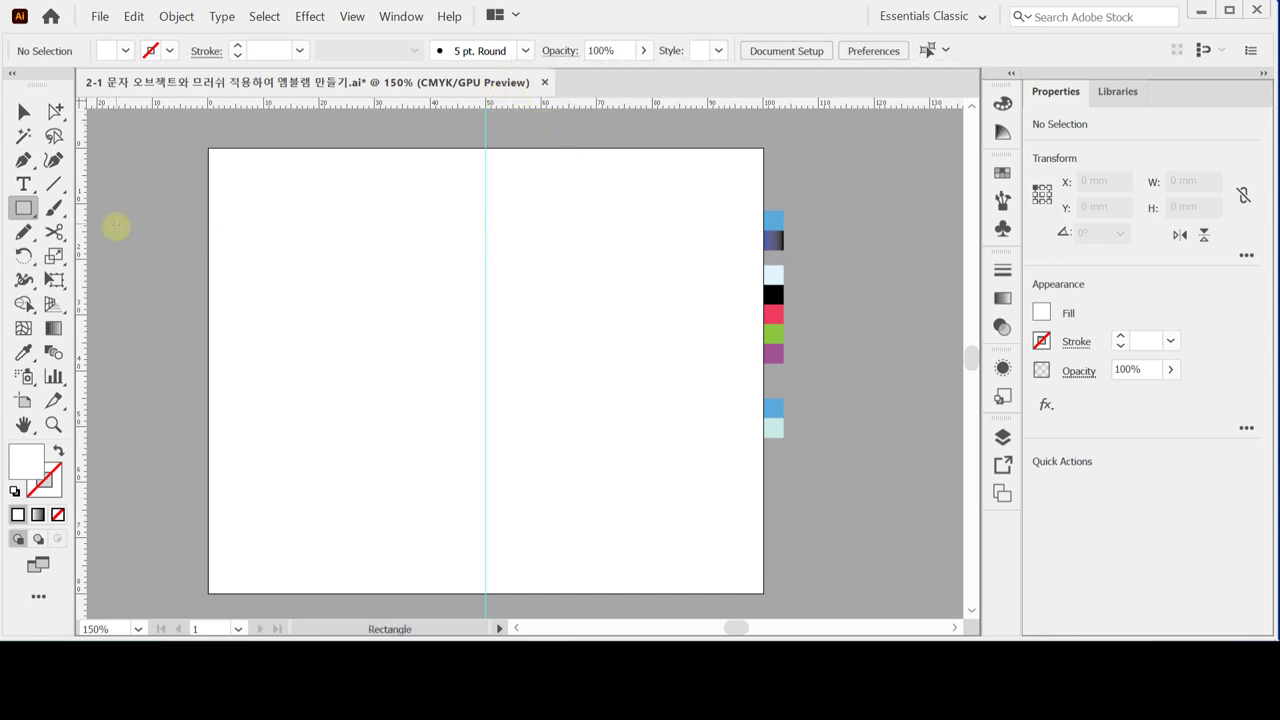
- Draw a 48 × 35 mm rectangle centred on the vertical guide and give it the default white fill and black stroke
{"action": "left_click", "coordinate": [24, 208]}
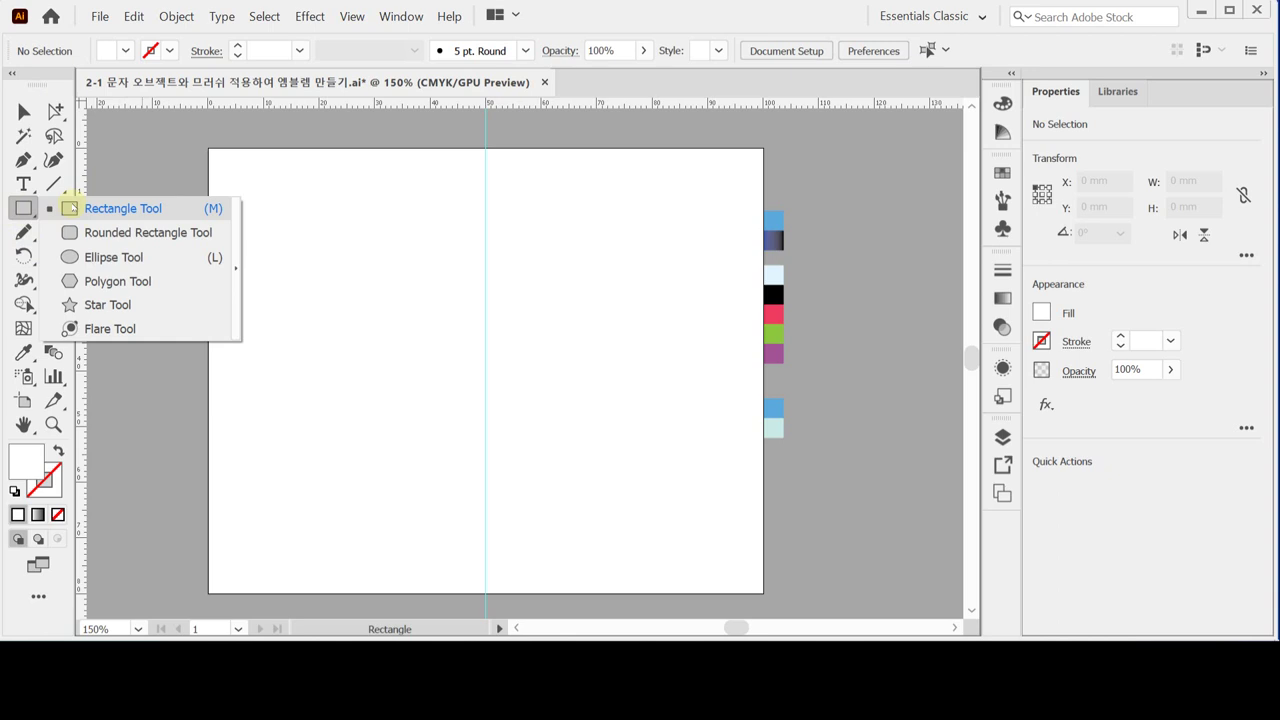
{"action": "left_click", "coordinate": [70, 208]}
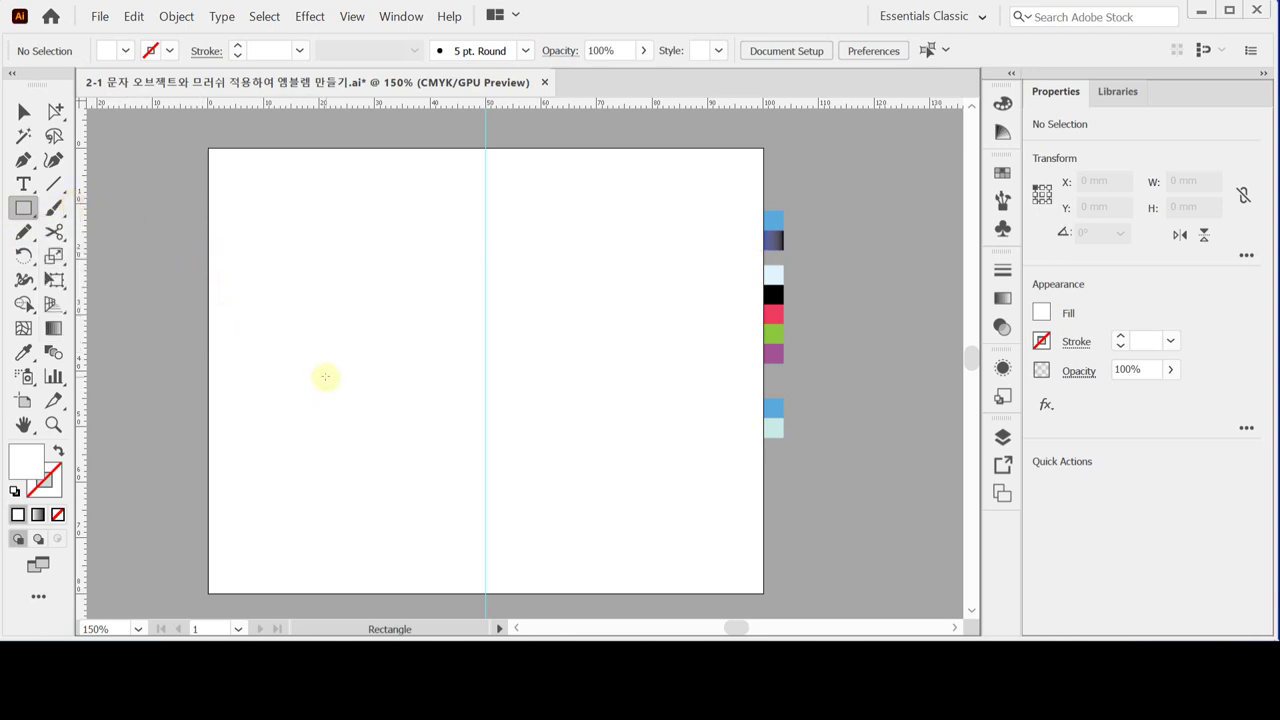
{"action": "left_click", "coordinate": [485, 370]}
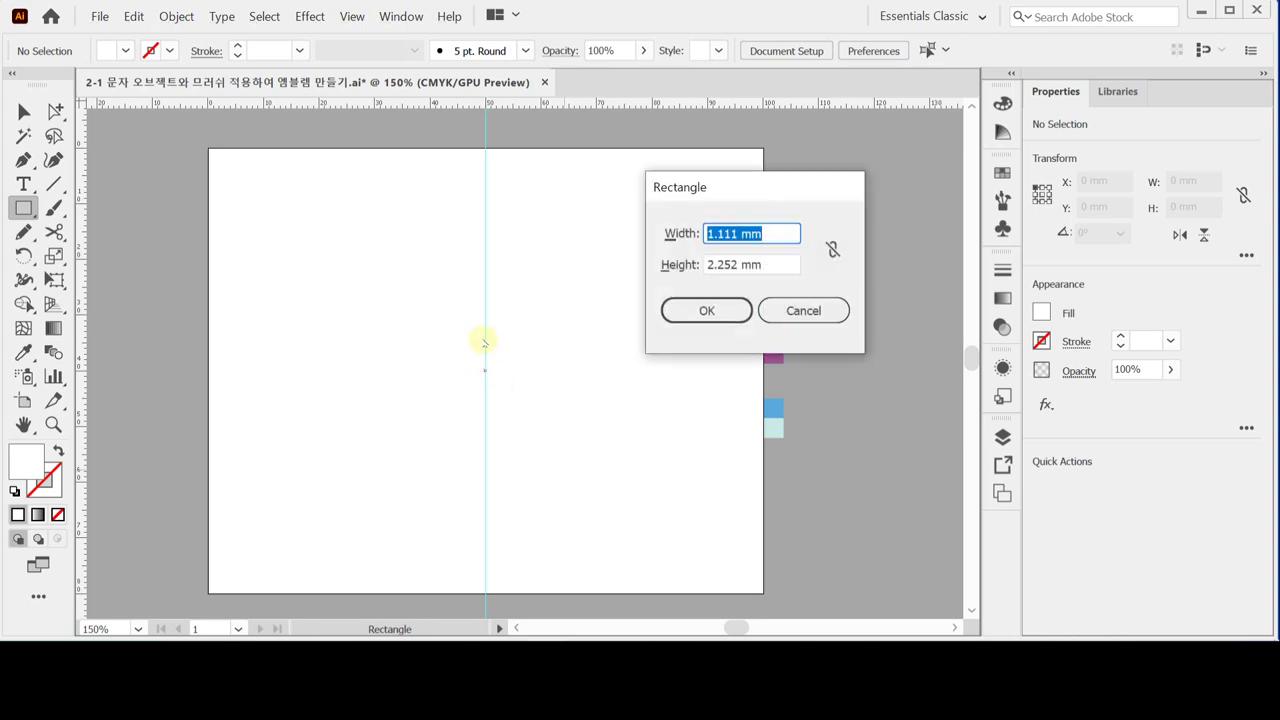
{"action": "type", "text": "48"}
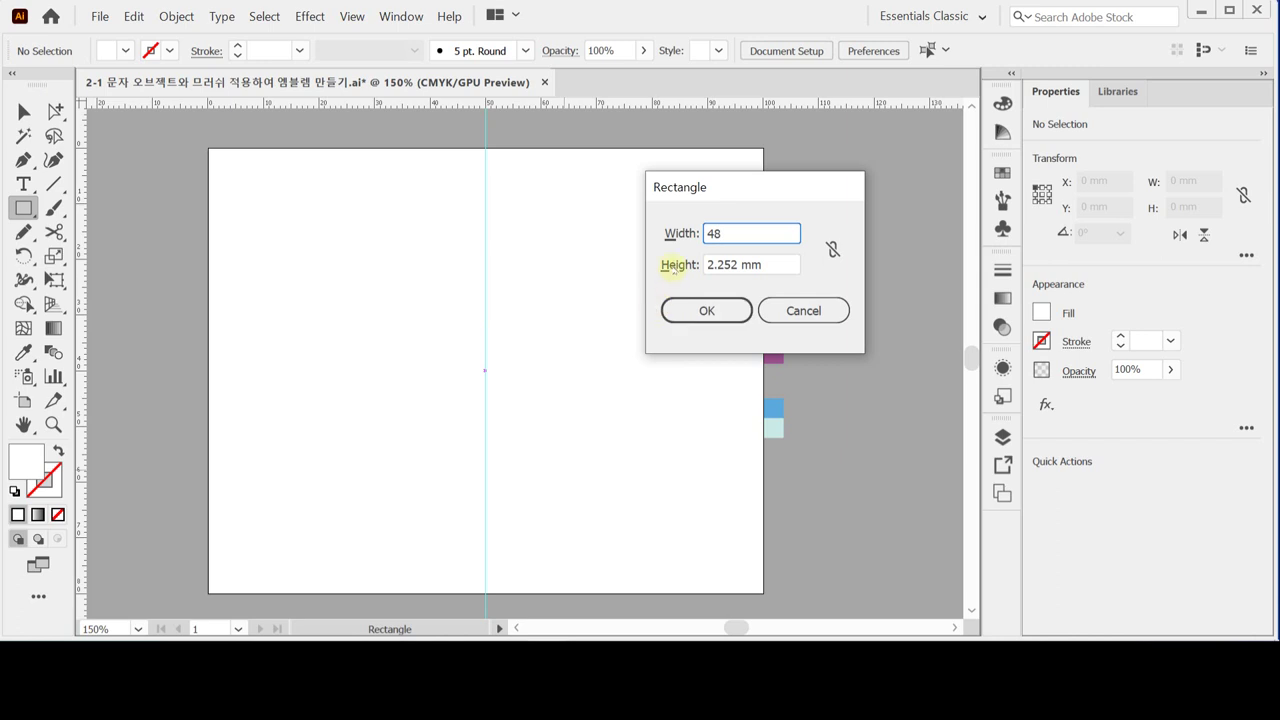
{"action": "key", "text": "Tab"}
{"action": "type", "text": "35"}
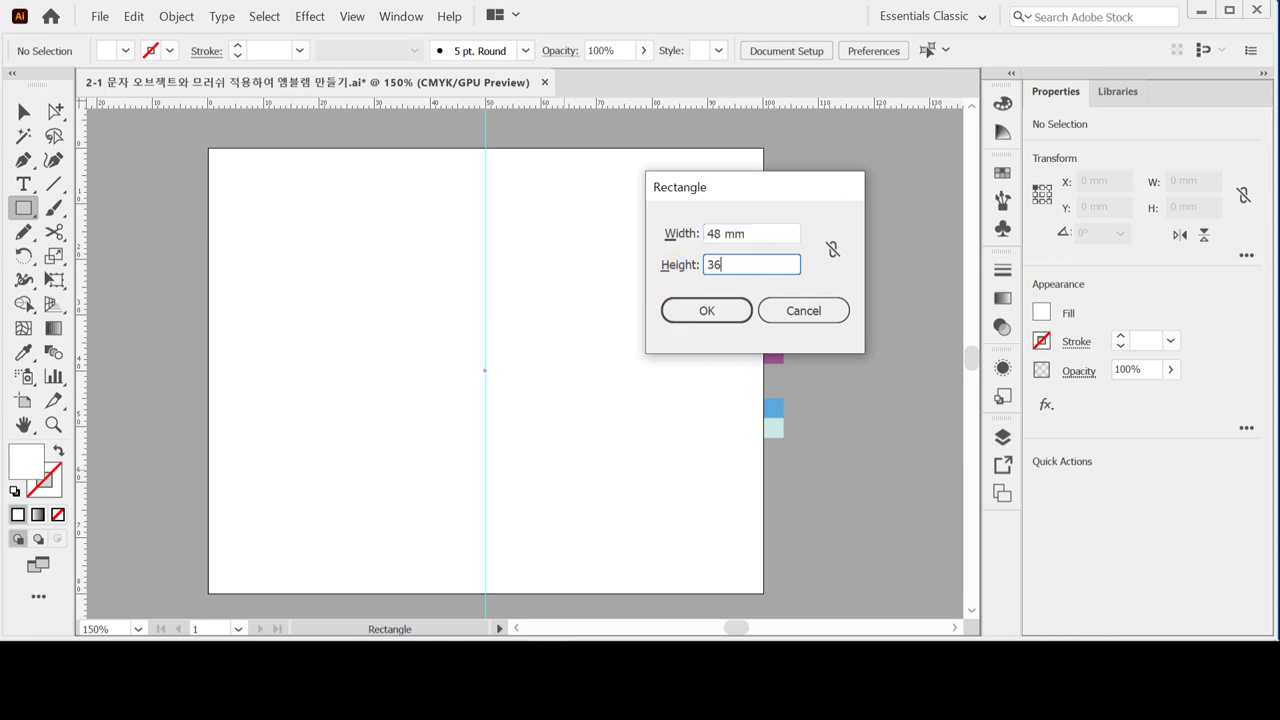
{"action": "left_click_drag", "start_coordinate": [714, 266], "coordinate": [727, 266]}
{"action": "left_click", "coordinate": [725, 266]}
{"action": "left_click", "coordinate": [727, 311]}
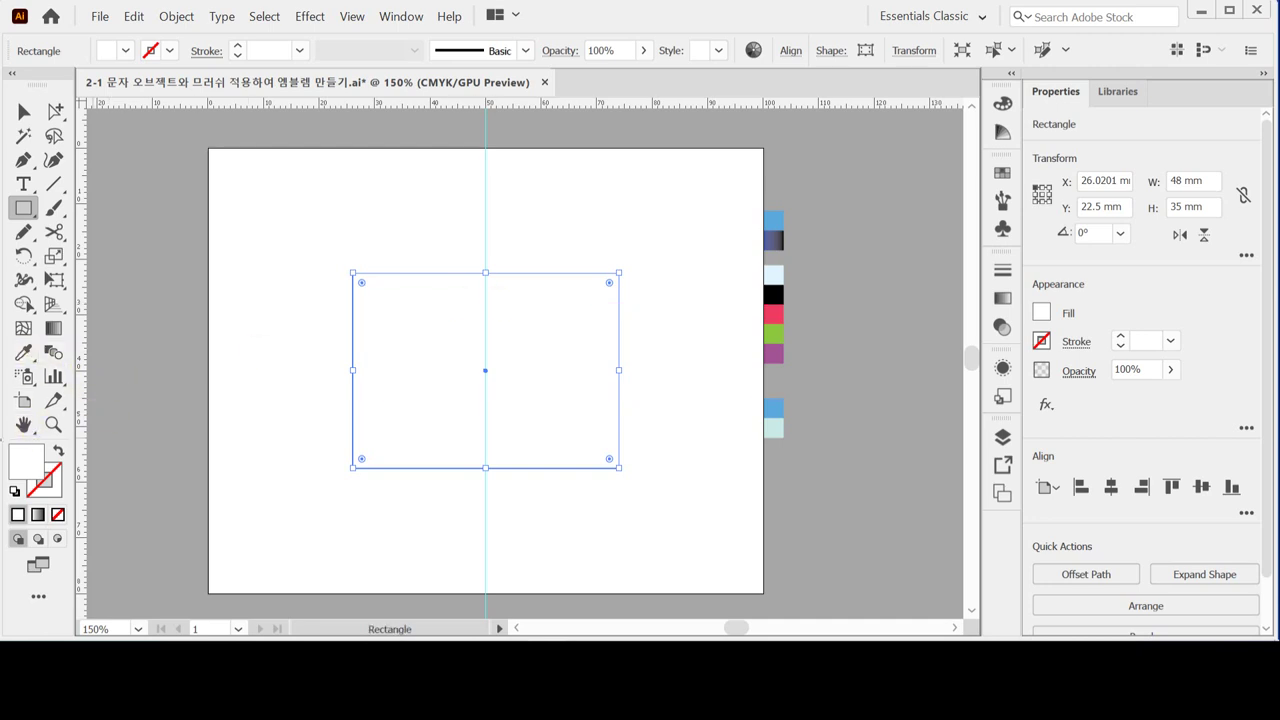
{"action": "left_click", "coordinate": [14, 490]}
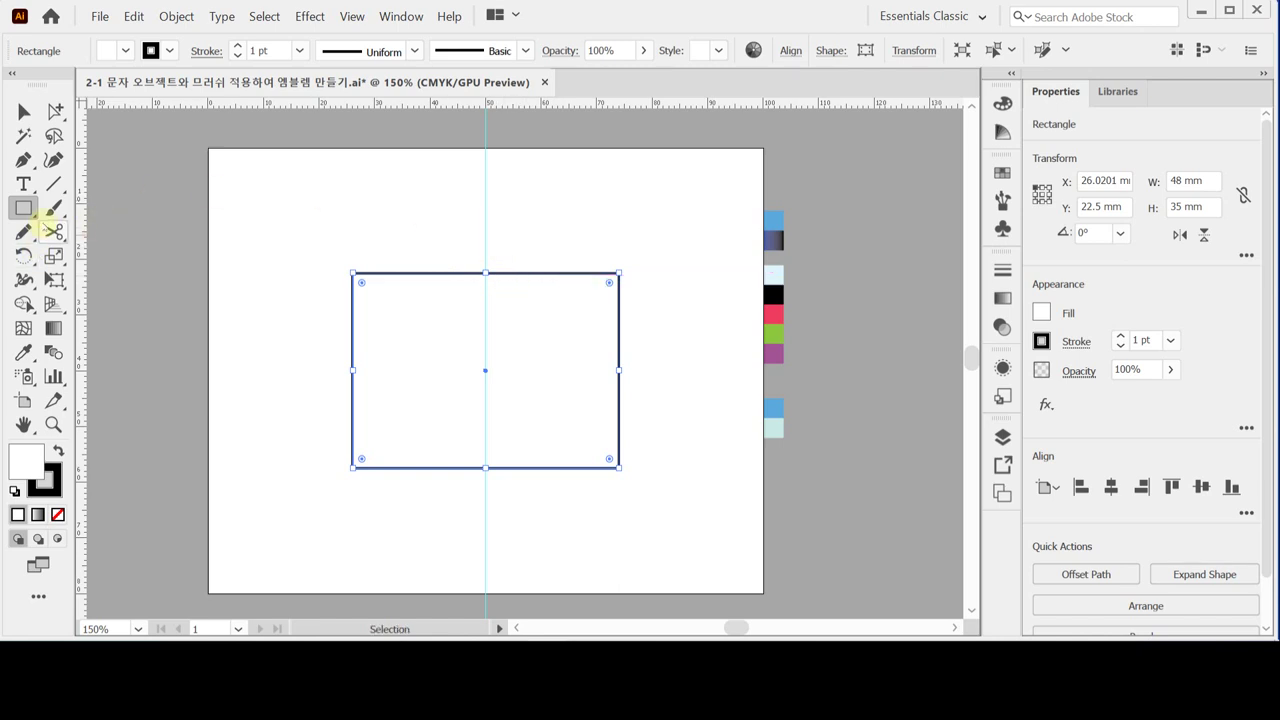
- Try to add an anchor point where the vertical guide crosses the rectangle's top edge
{"action": "left_click", "coordinate": [23, 161]}
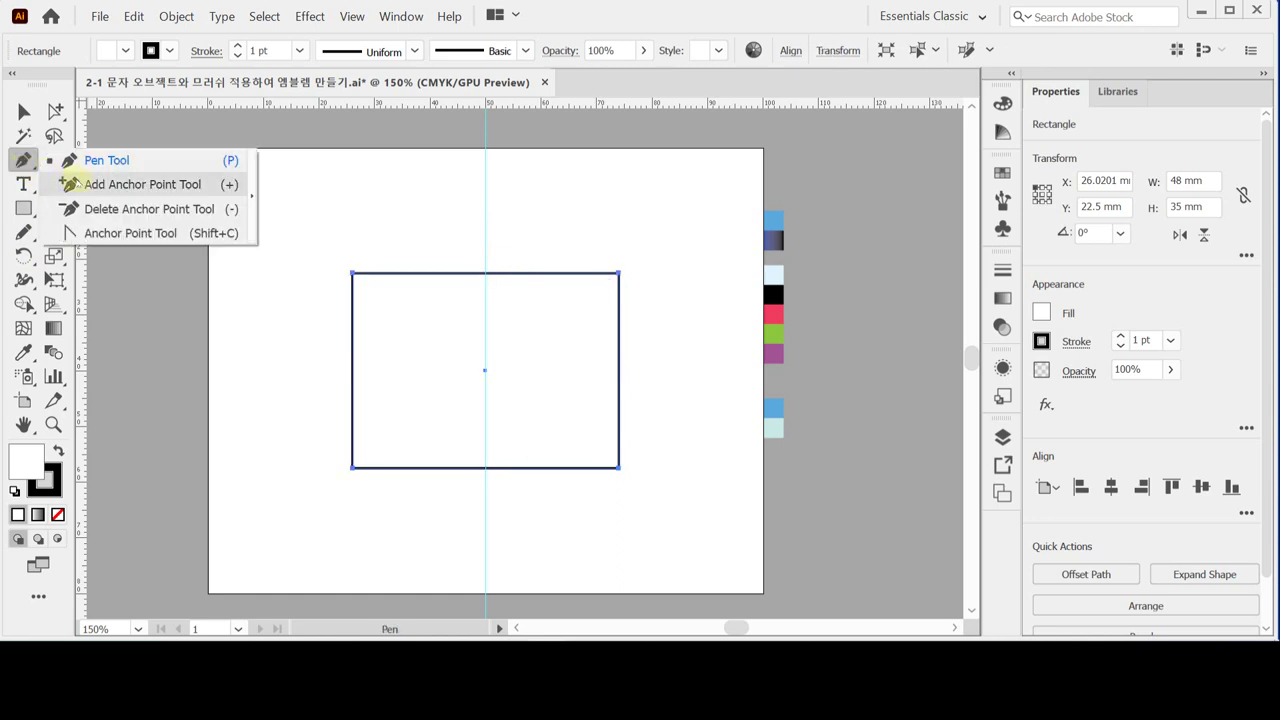
{"action": "left_click", "coordinate": [84, 184]}
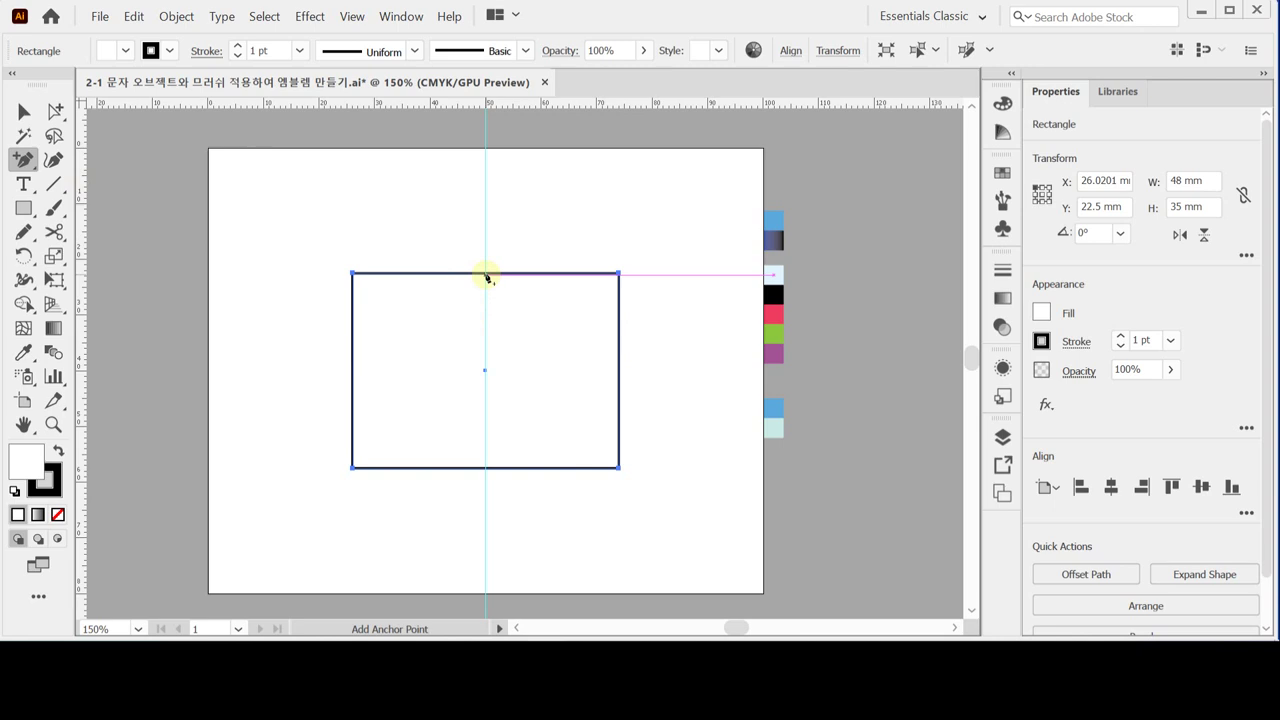
{"action": "left_click", "coordinate": [486, 277]}
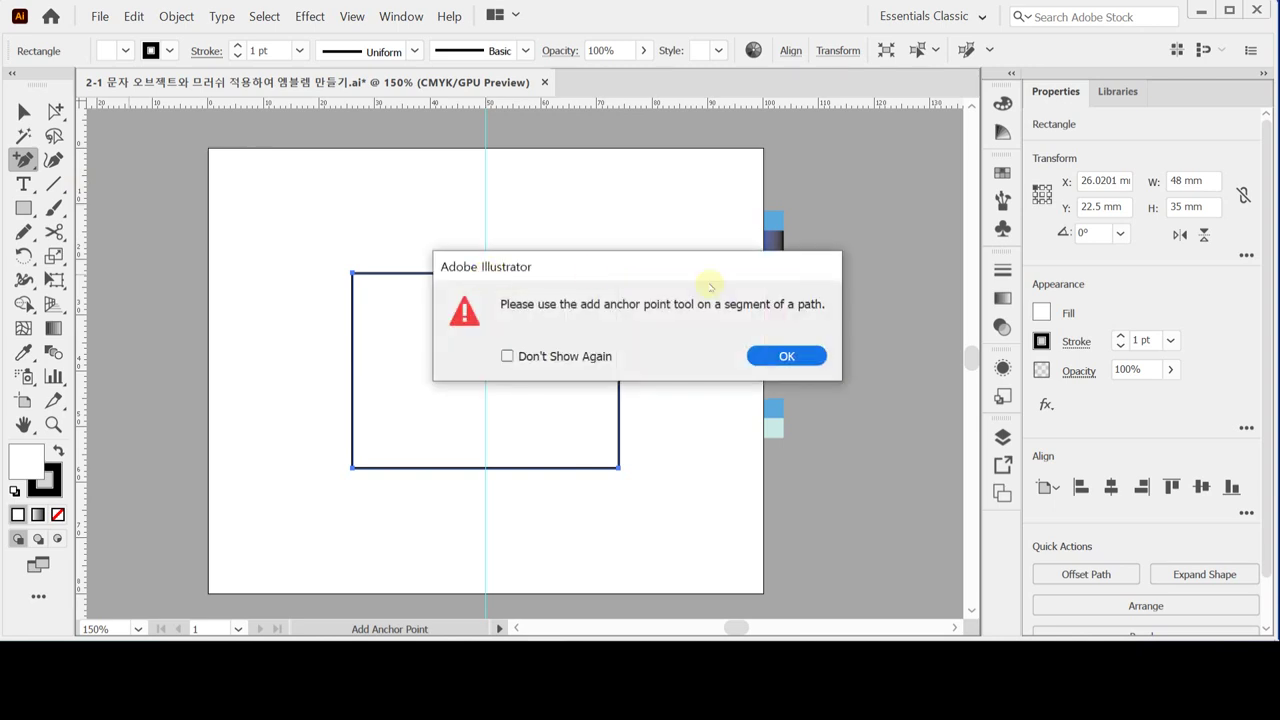
{"action": "left_click", "coordinate": [785, 355]}
{"action": "right_click", "coordinate": [551, 214]}
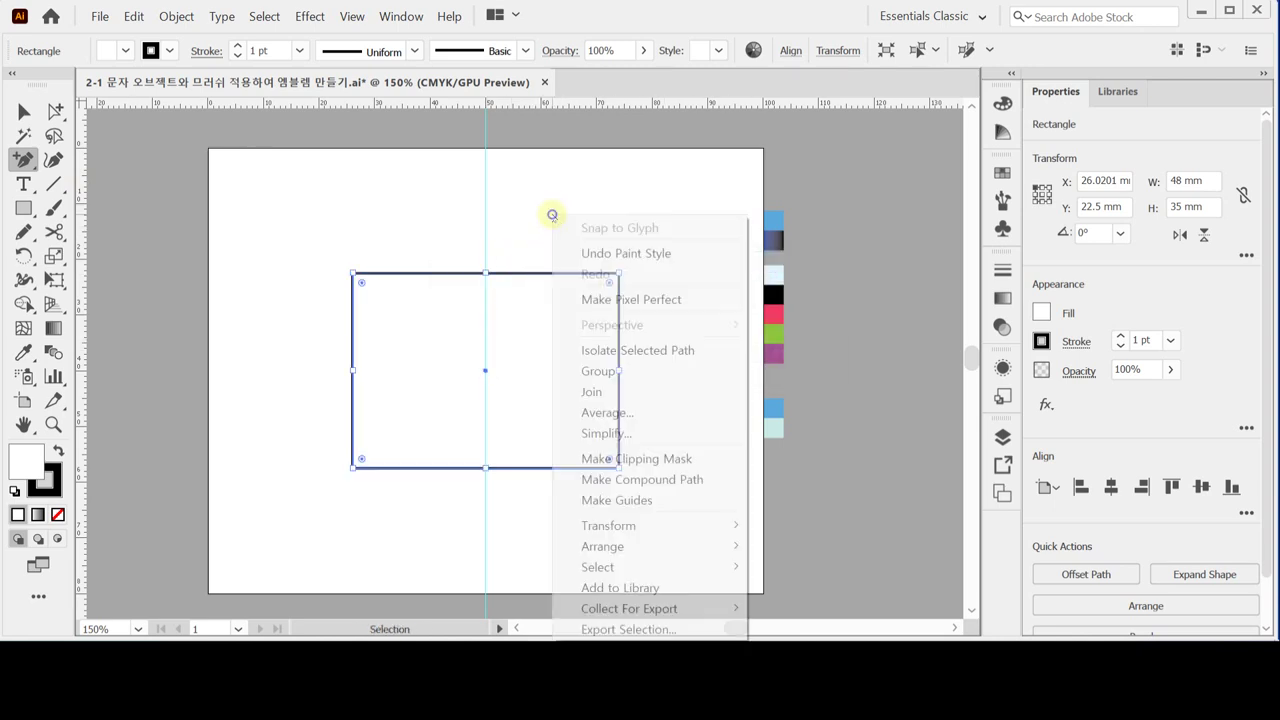
{"action": "left_click", "coordinate": [383, 189]}
{"action": "right_click", "coordinate": [385, 189]}
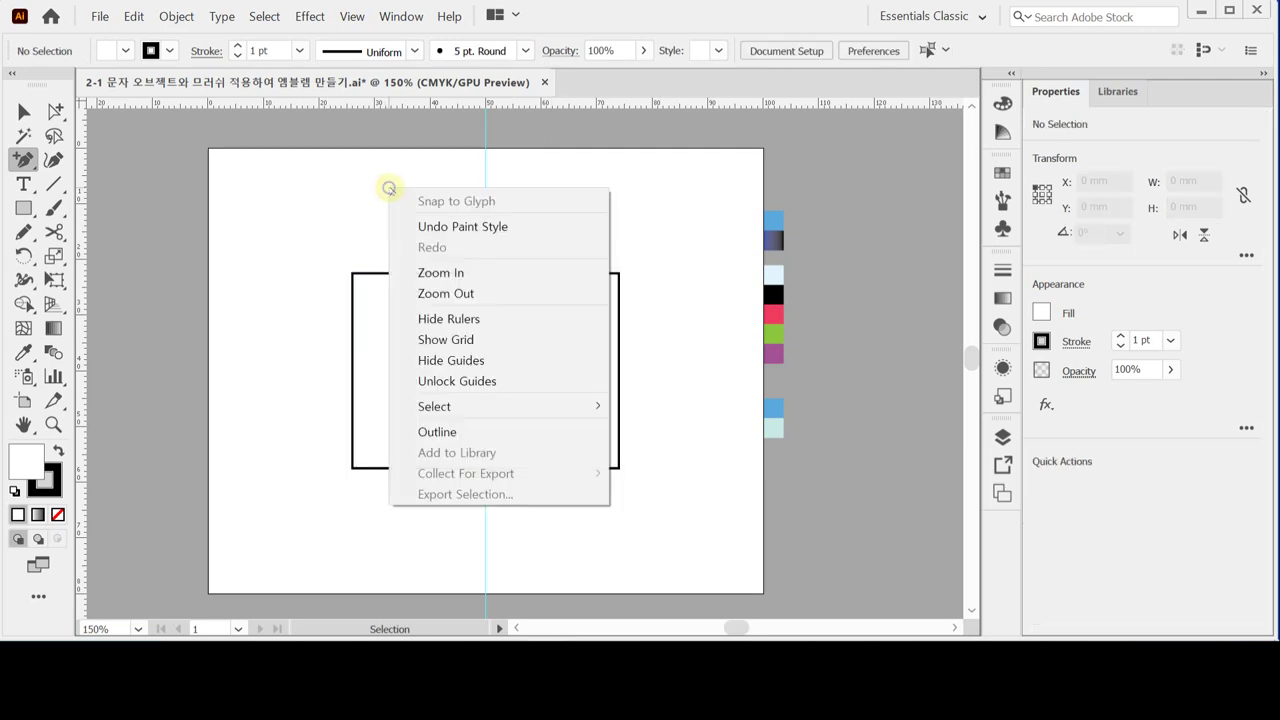
{"action": "left_click", "coordinate": [658, 208]}
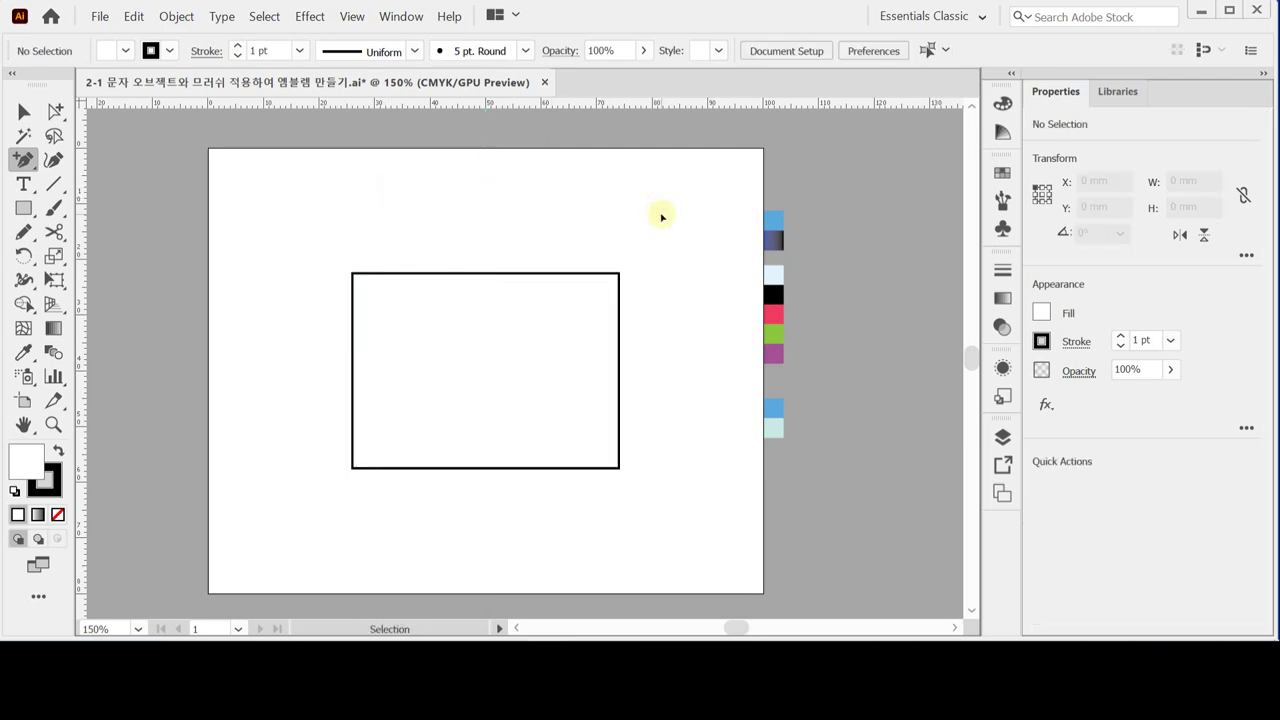
- In Outline view, add an anchor point at the middle of the rectangle's top edge and raise it about 11 mm
{"action": "key", "text": "ctrl+y"}
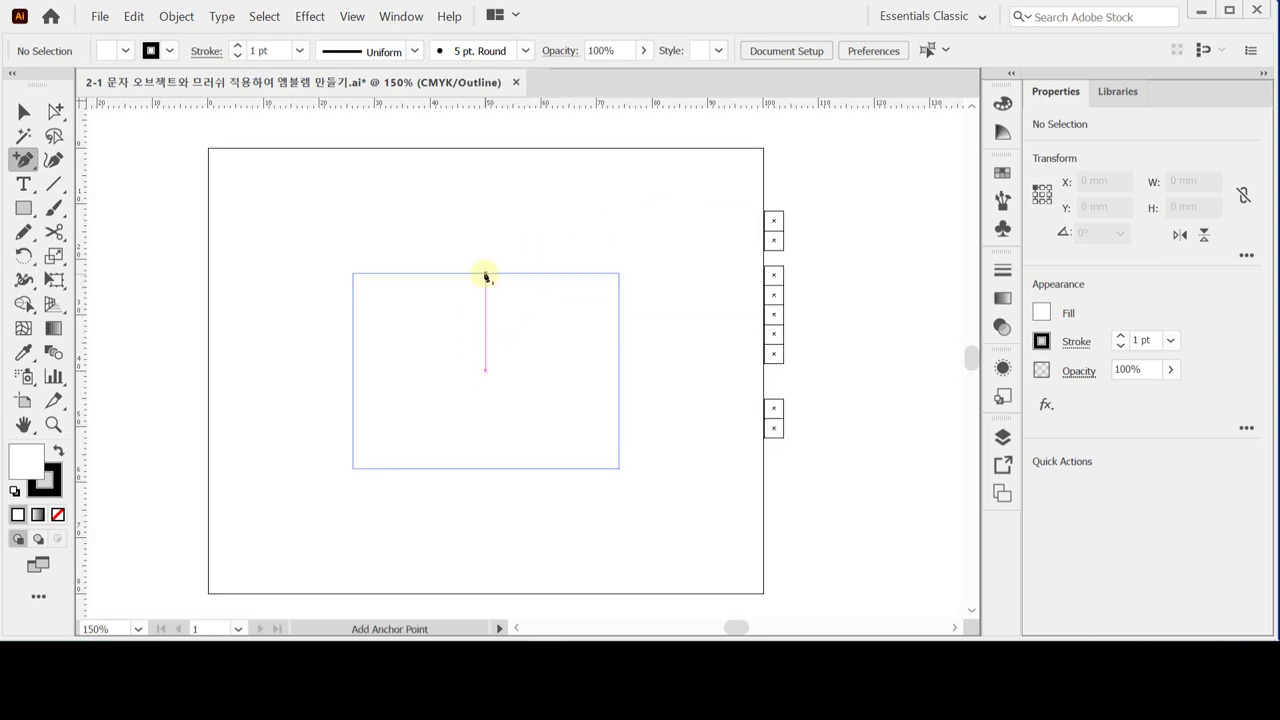
{"action": "left_click", "coordinate": [485, 273]}
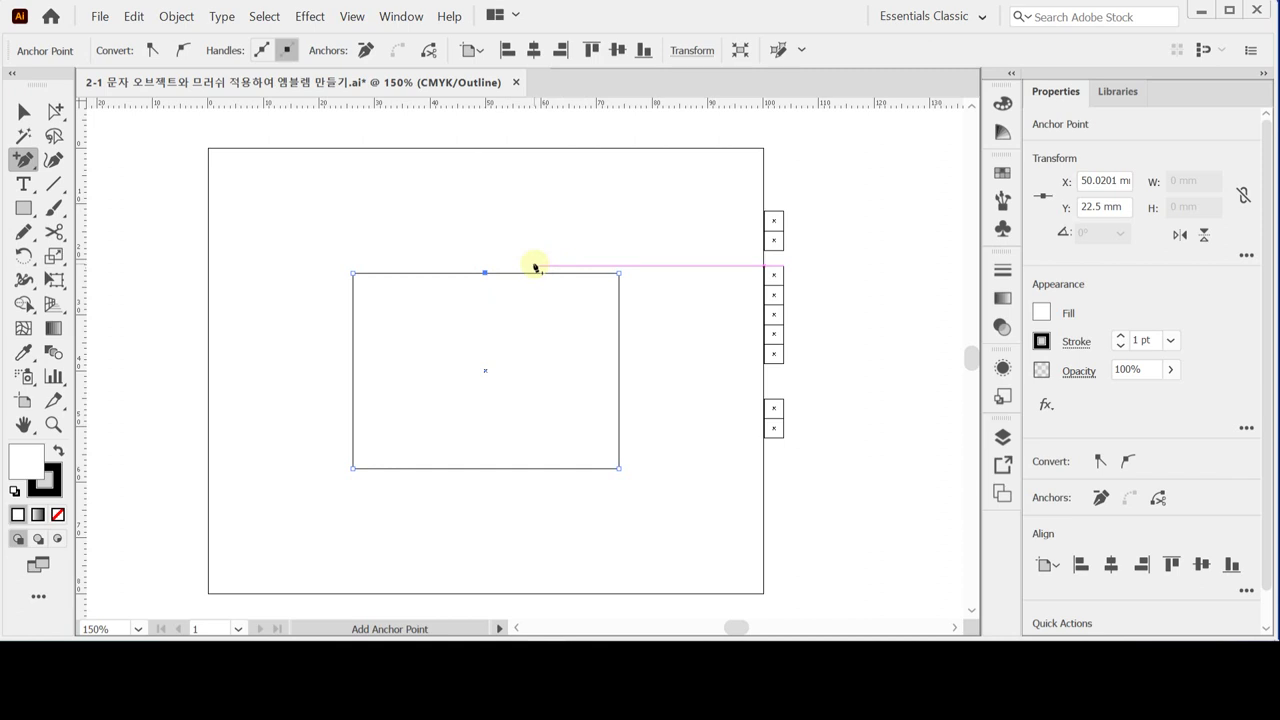
{"action": "left_click_drag", "start_coordinate": [534, 263], "coordinate": [571, 213]}
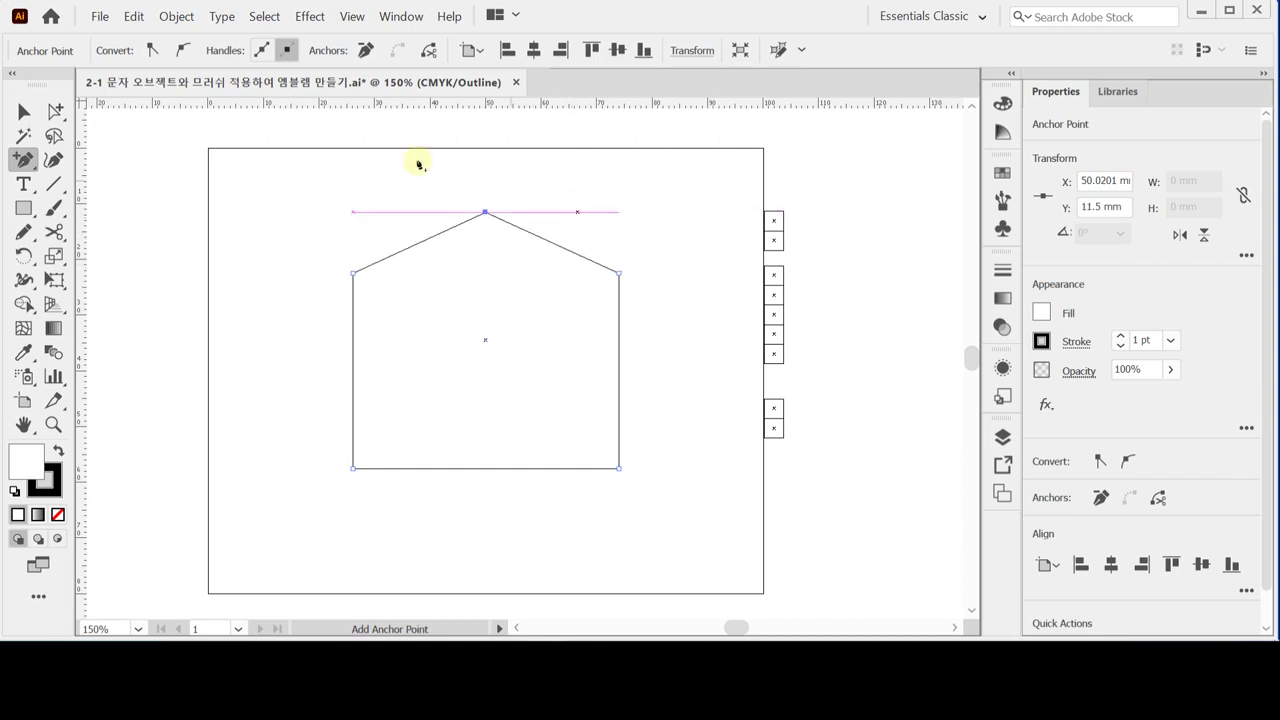
- Show the guides and return the artwork from Outline view to Preview
{"action": "left_click", "coordinate": [51, 111]}
{"action": "left_click", "coordinate": [120, 114]}
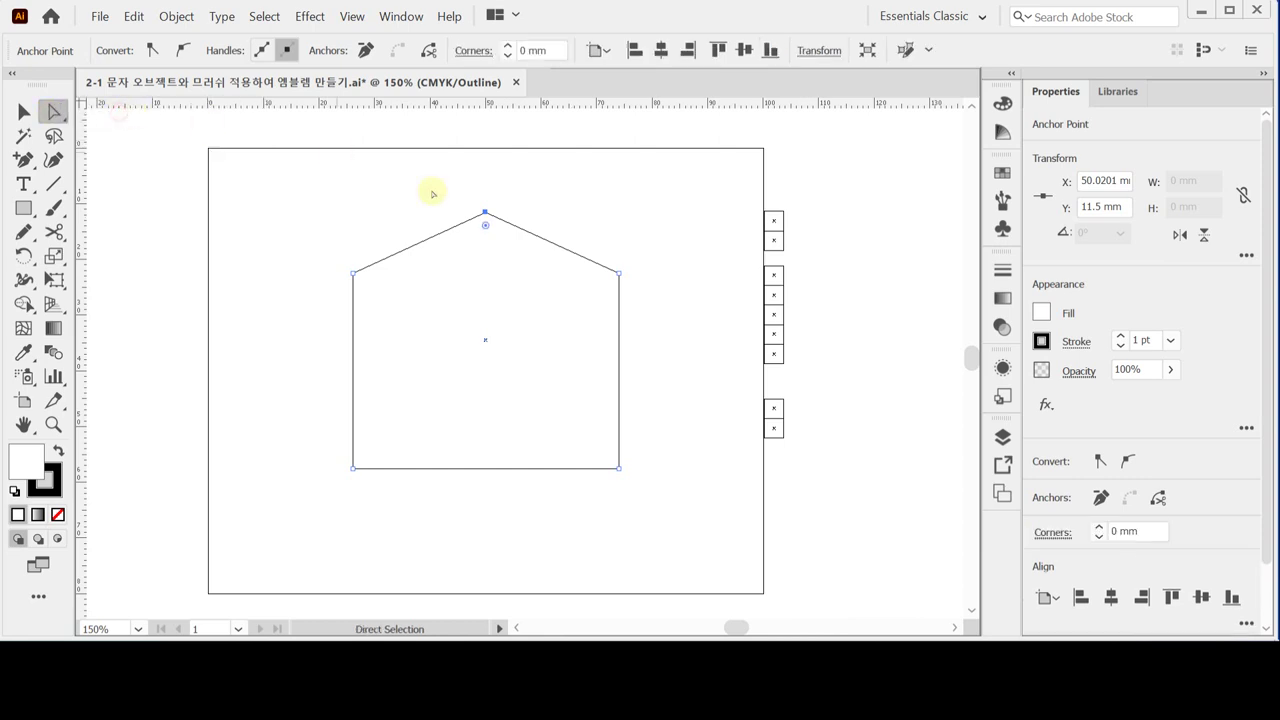
{"action": "left_click", "coordinate": [485, 214]}
{"action": "key", "text": "ctrl+semicolon"}
{"action": "left_click", "coordinate": [506, 222], "text": "ctrl"}
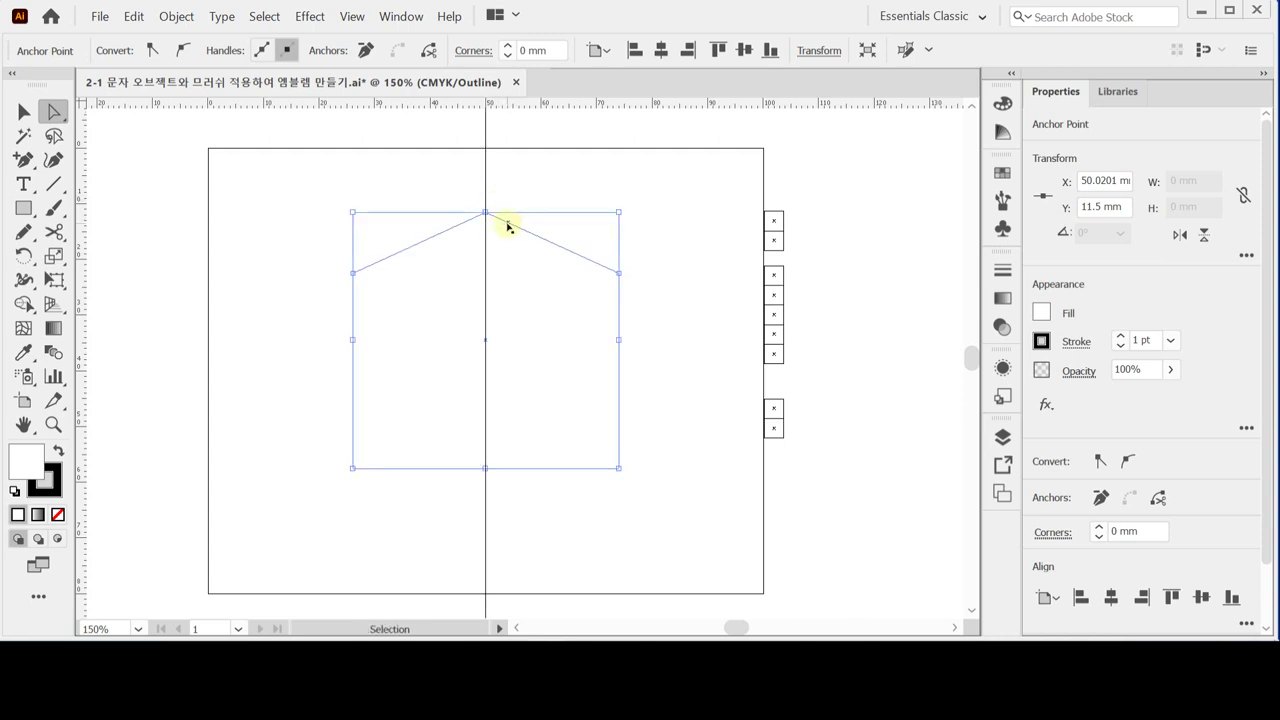
{"action": "key", "text": "ctrl+y"}
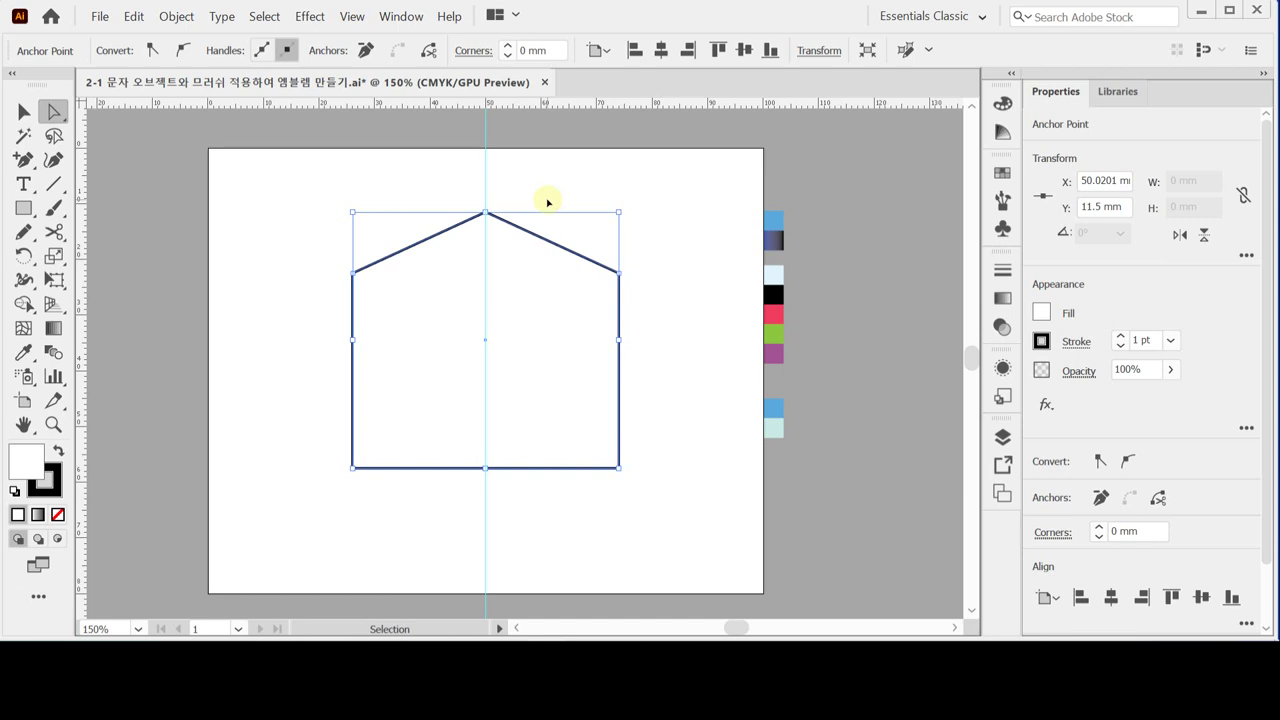
- Move the whole house-shaped path straight down about 3.3 mm and save the document
{"action": "left_click", "coordinate": [589, 212]}
{"action": "key", "text": "ctrl+a"}
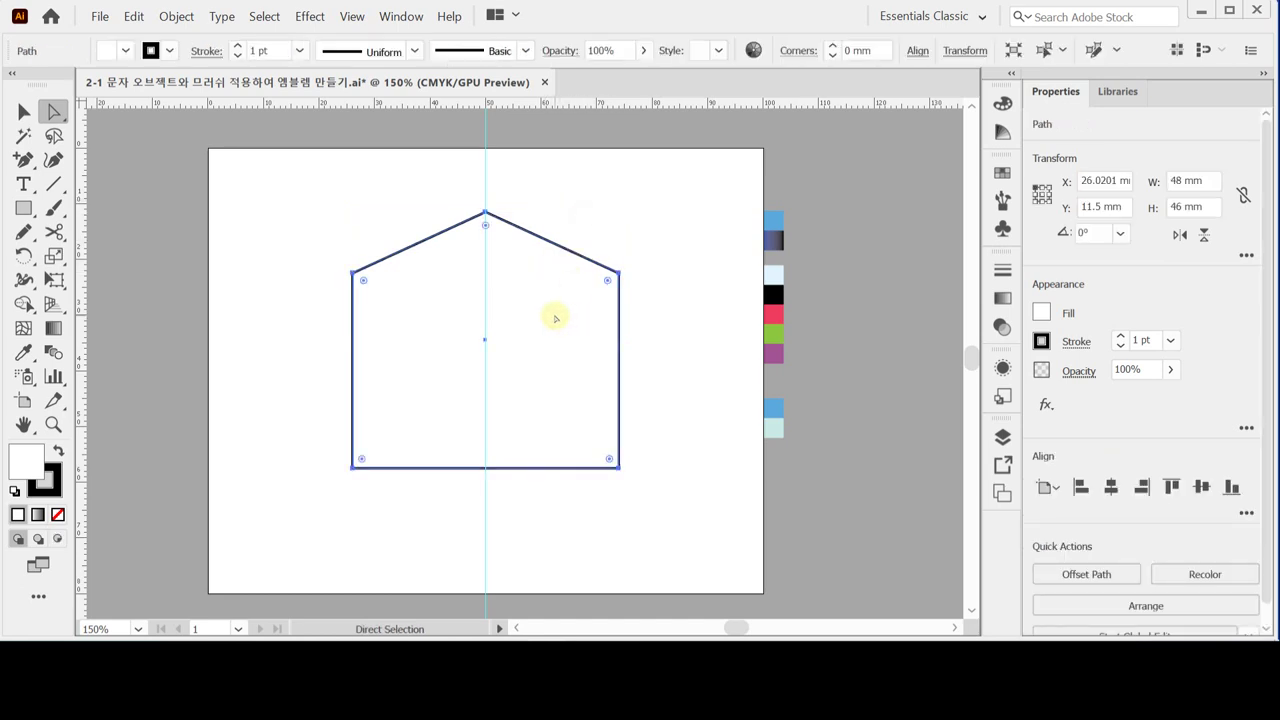
{"action": "mouse_move", "coordinate": [554, 318]}
{"action": "left_mouse_down"}
{"action": "mouse_move", "coordinate": [551, 364]}
{"action": "mouse_move", "coordinate": [553, 338]}
{"action": "left_mouse_up"}
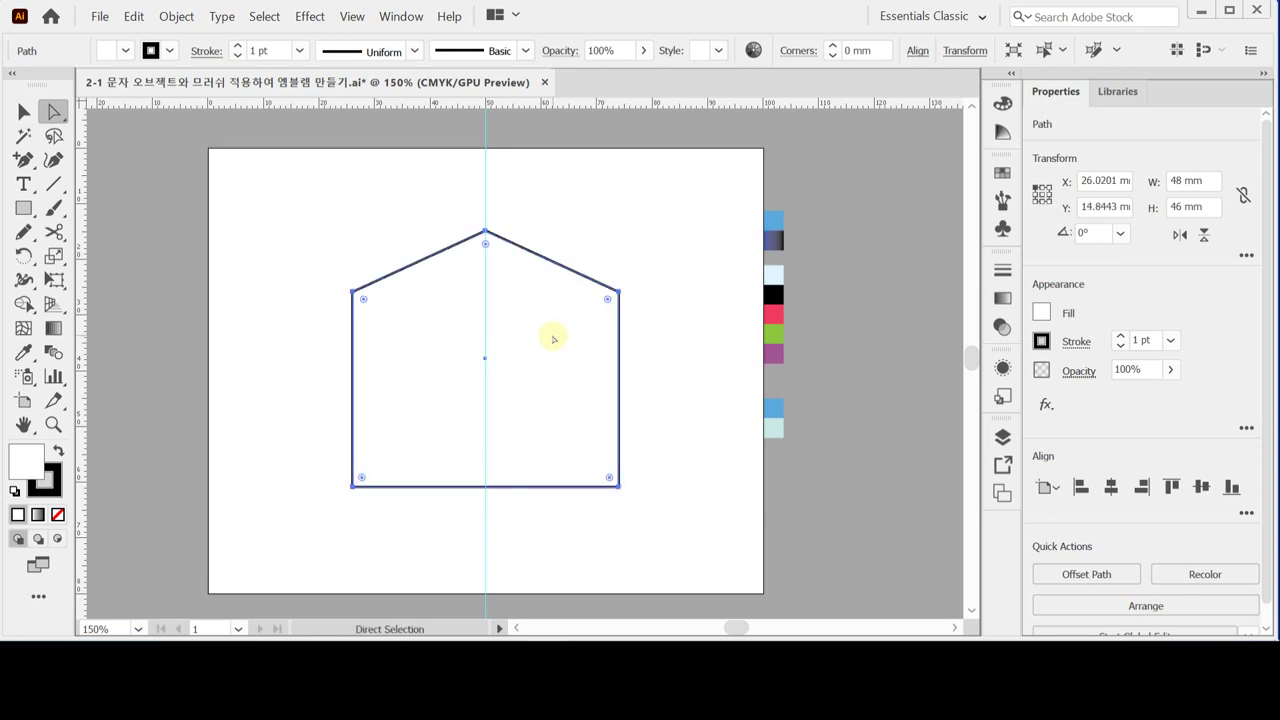
{"action": "key", "text": "ctrl"}
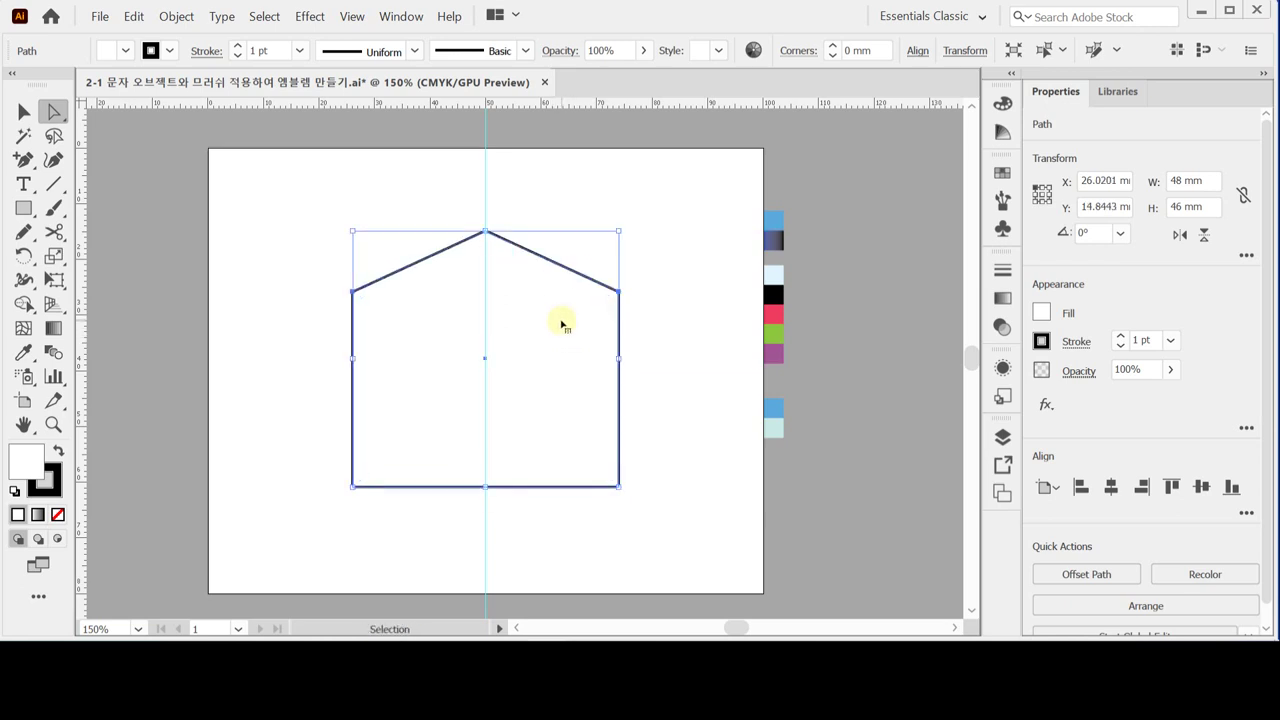
{"action": "key", "text": "ctrl+s"}
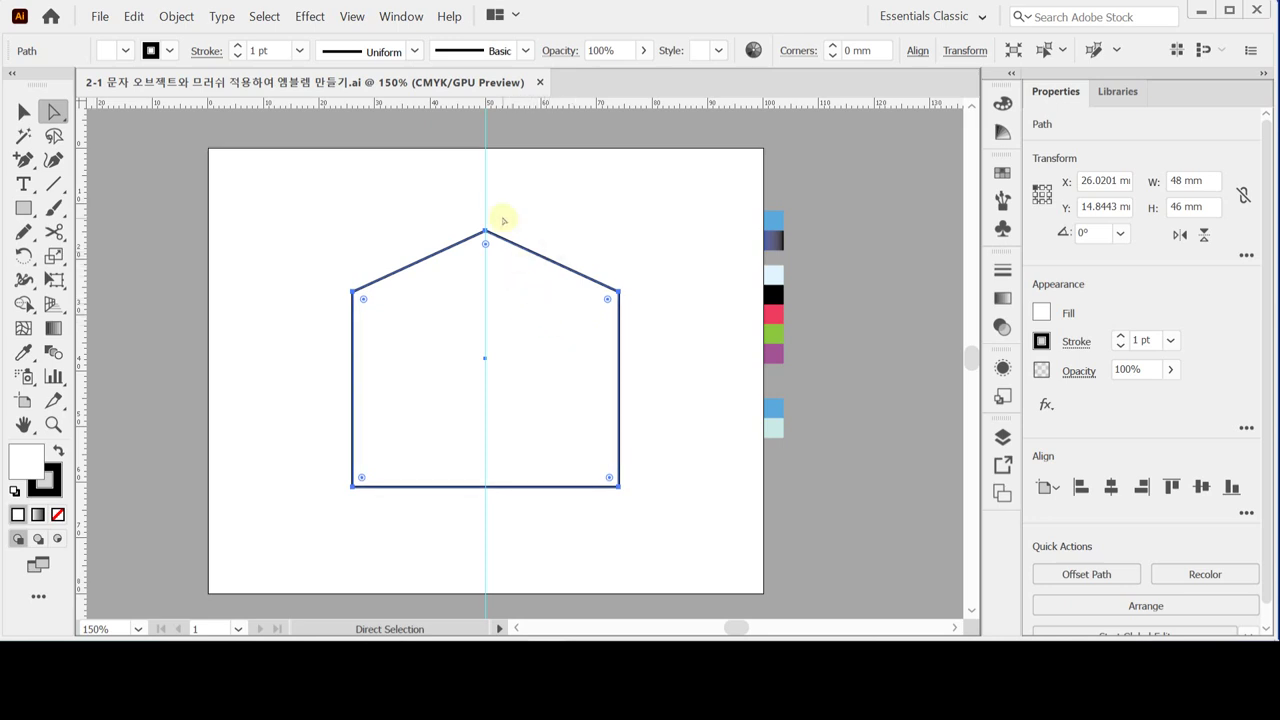
- Nudge only the apex anchor point of the house shape up 1.4 mm along the guide
{"action": "scroll", "coordinate": [515, 365], "scroll_direction": "up", "scroll_amount": 1}
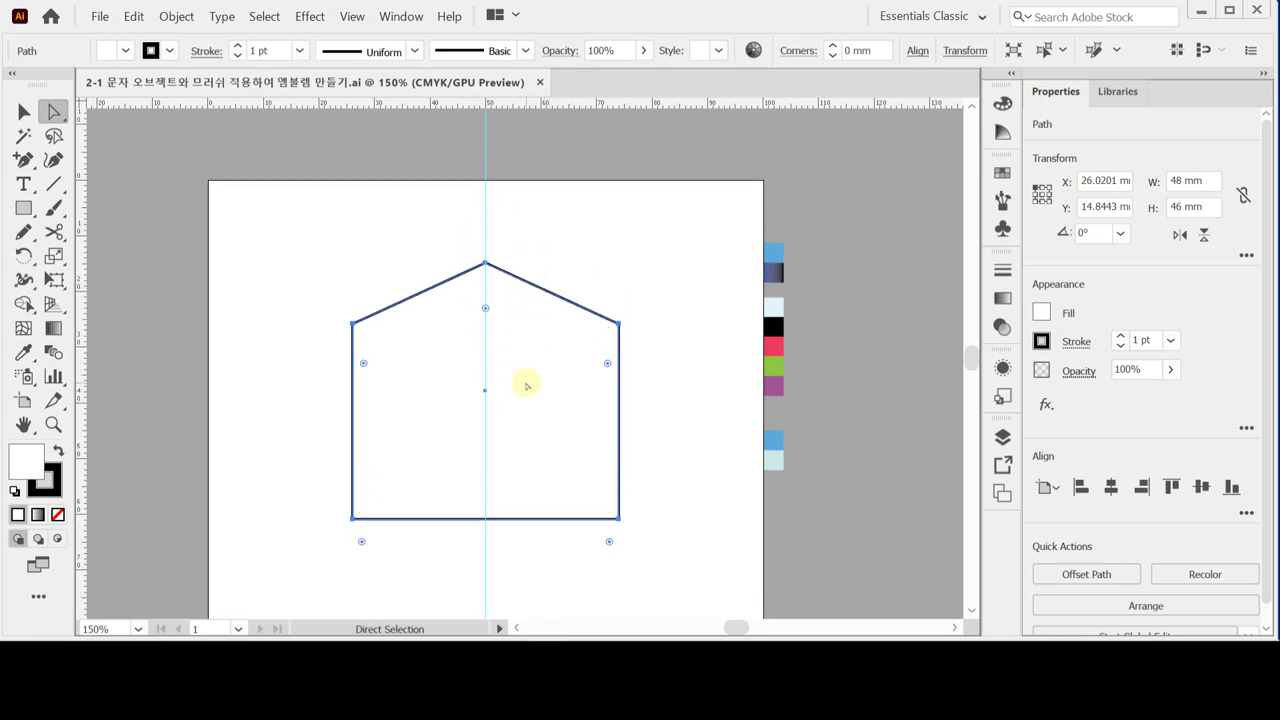
{"action": "left_click", "coordinate": [486, 264]}
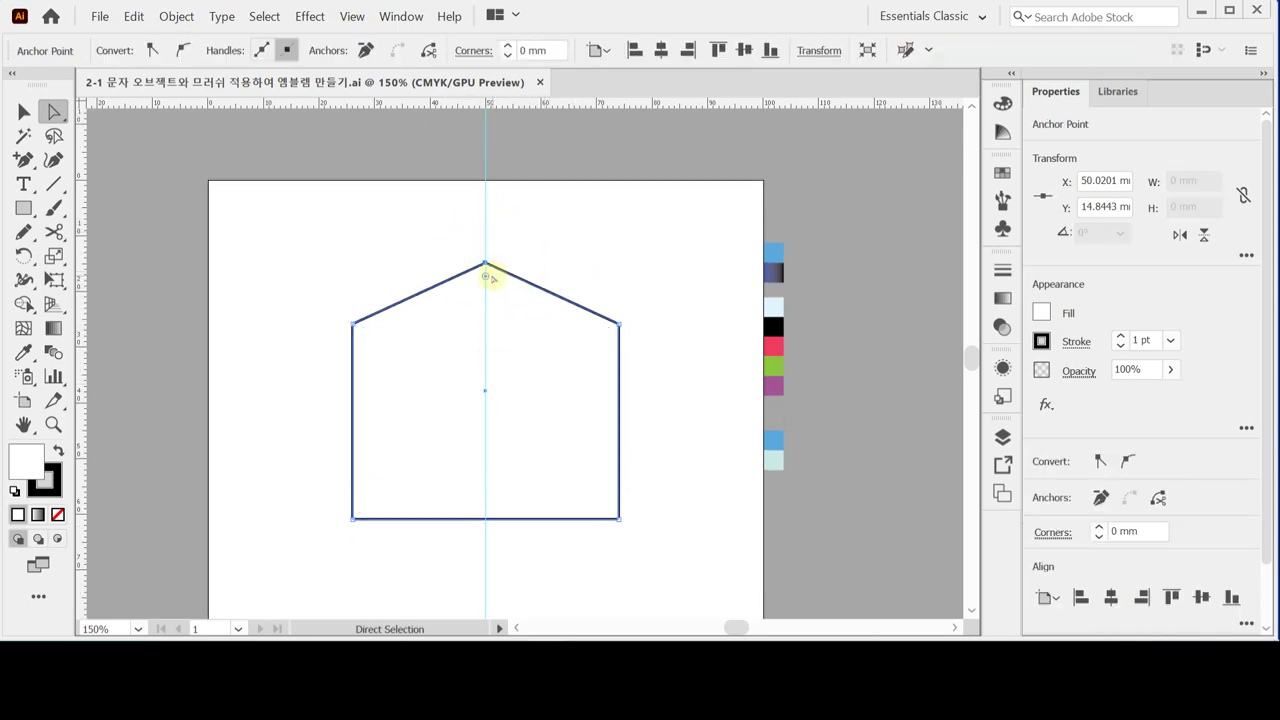
{"action": "key", "text": "Up"}
{"action": "key", "text": "Up"}
{"action": "key", "text": "Up"}
{"action": "key", "text": "Up"}
{"action": "key", "text": "Up"}
{"action": "key", "text": "Up"}
{"action": "key", "text": "Up"}
{"action": "key", "text": "Up"}
{"action": "key", "text": "Up"}
{"action": "key", "text": "Up"}
{"action": "key", "text": "Up"}
{"action": "key", "text": "Up"}
{"action": "key", "text": "Up"}
{"action": "key", "text": "Up"}
{"action": "left_click", "coordinate": [546, 238]}
- Offset the house-shaped path outward by 2 mm with Miter joins
{"action": "left_click", "coordinate": [430, 286]}
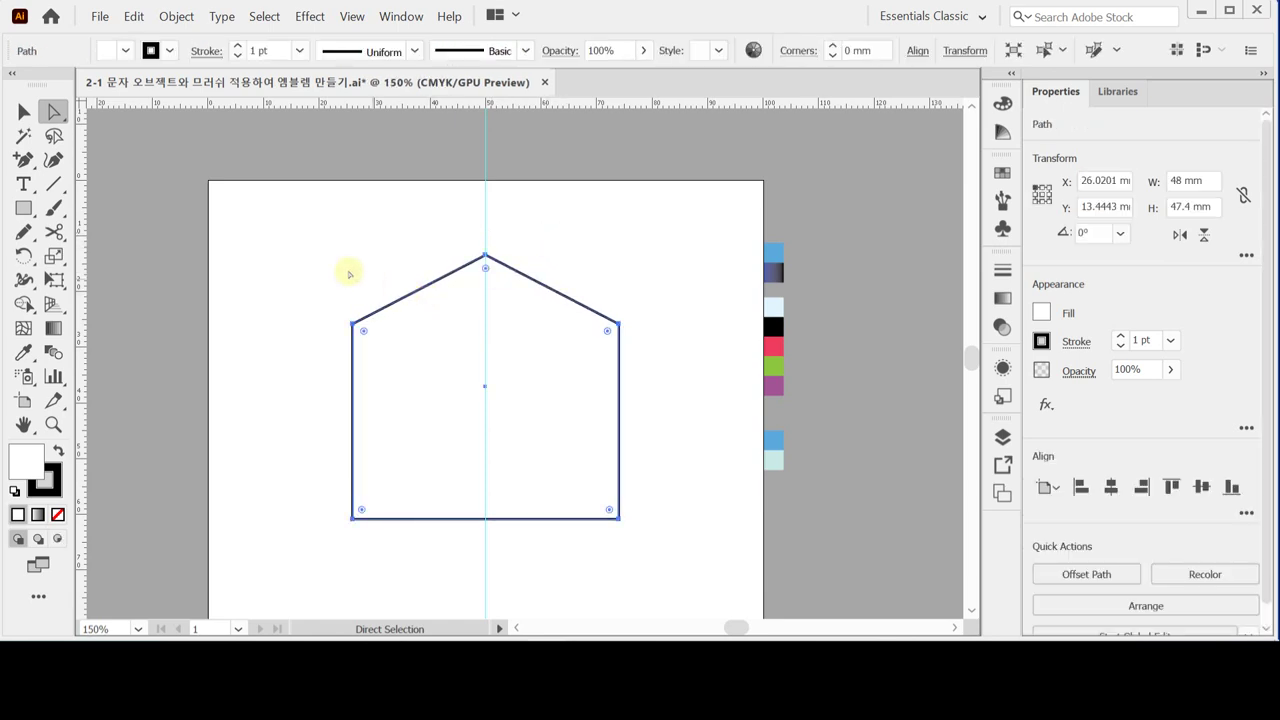
{"action": "left_click", "coordinate": [178, 17]}
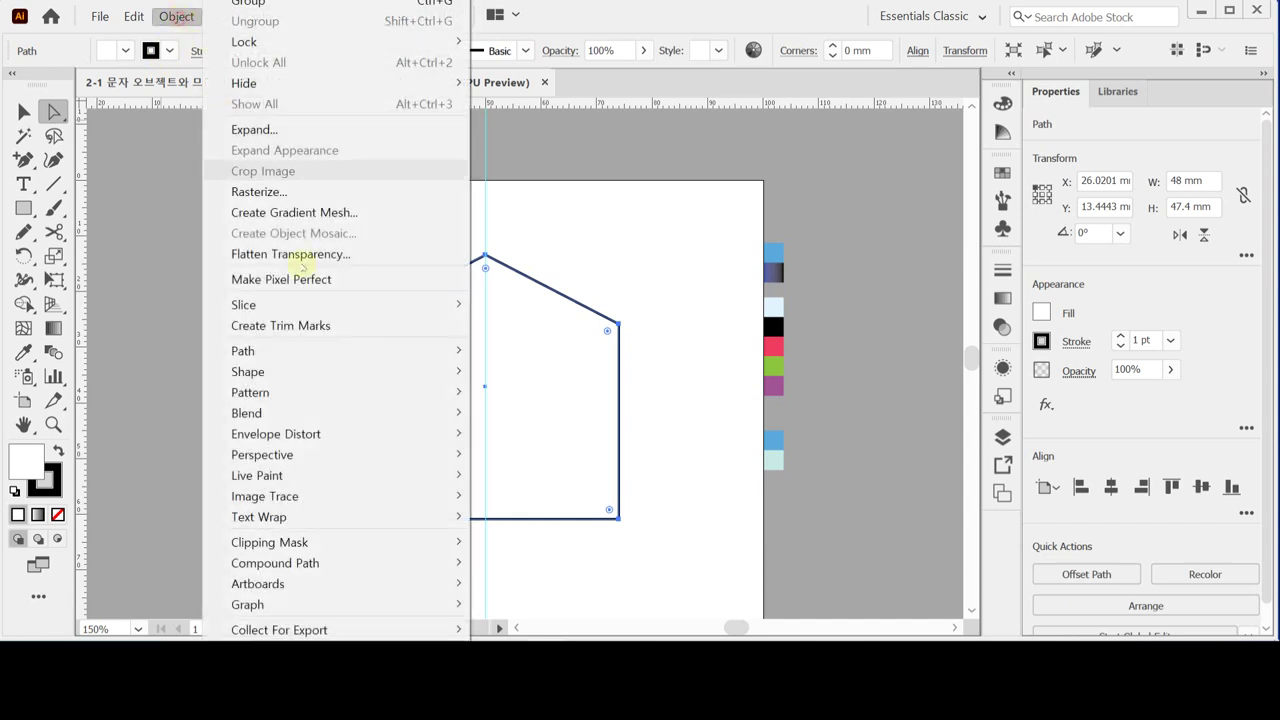
{"action": "mouse_move", "coordinate": [320, 351]}
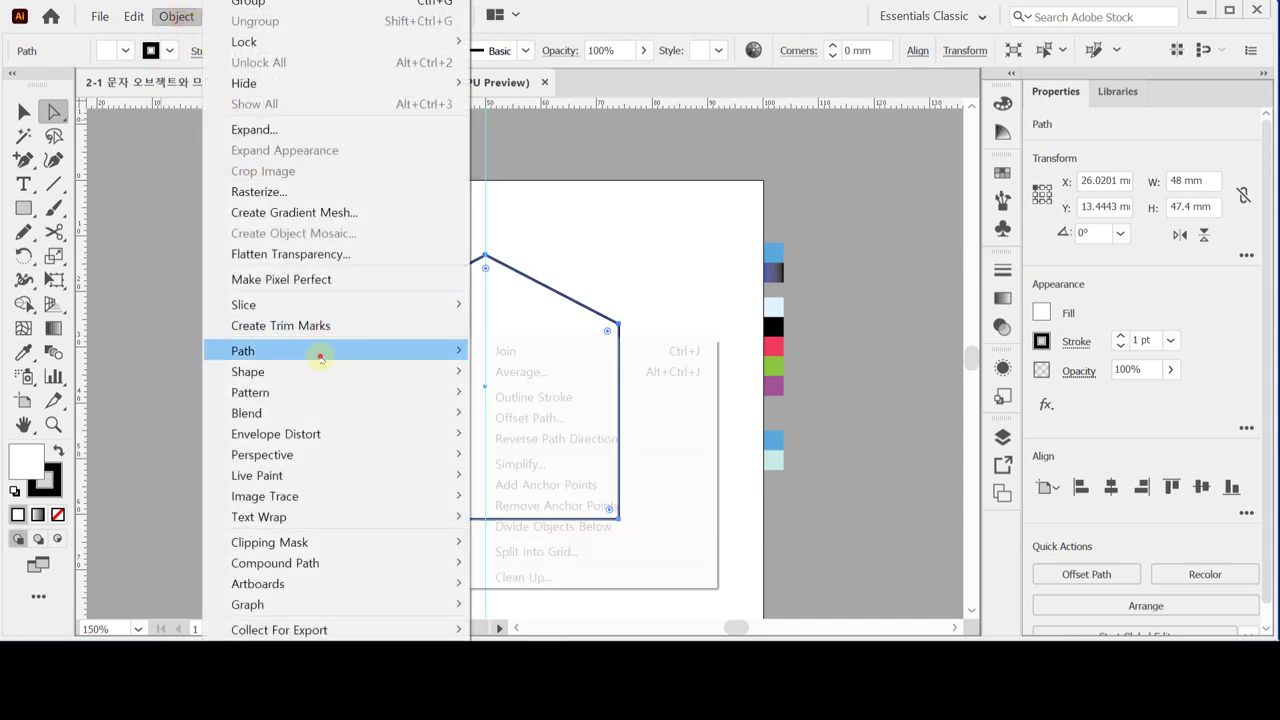
{"action": "left_click", "coordinate": [594, 425]}
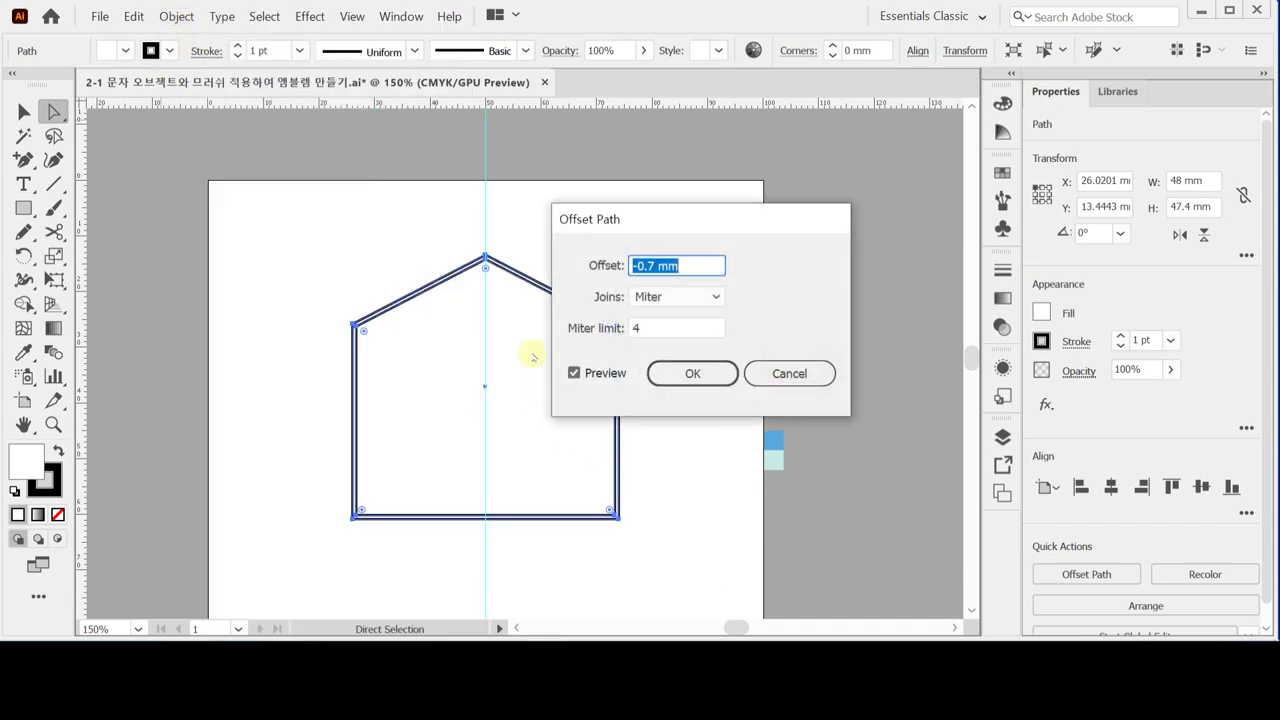
{"action": "type", "text": "2"}
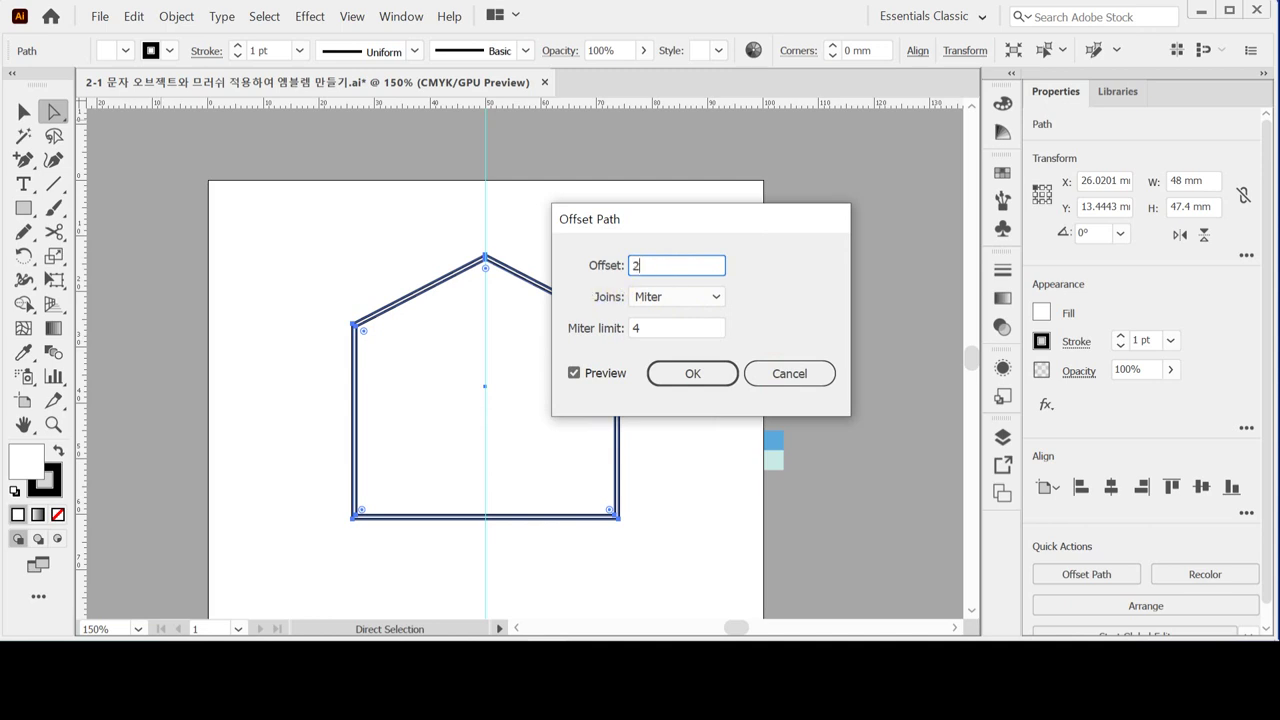
{"action": "left_click", "coordinate": [595, 294]}
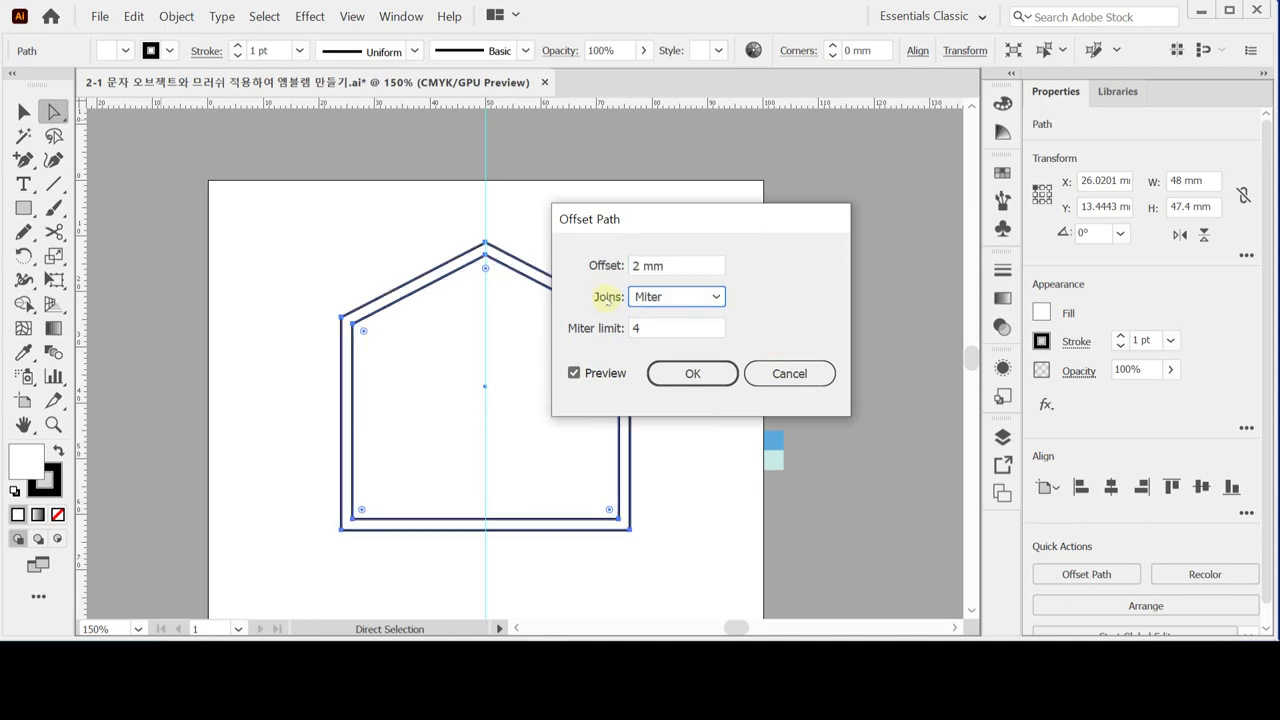
{"action": "left_click", "coordinate": [696, 379]}
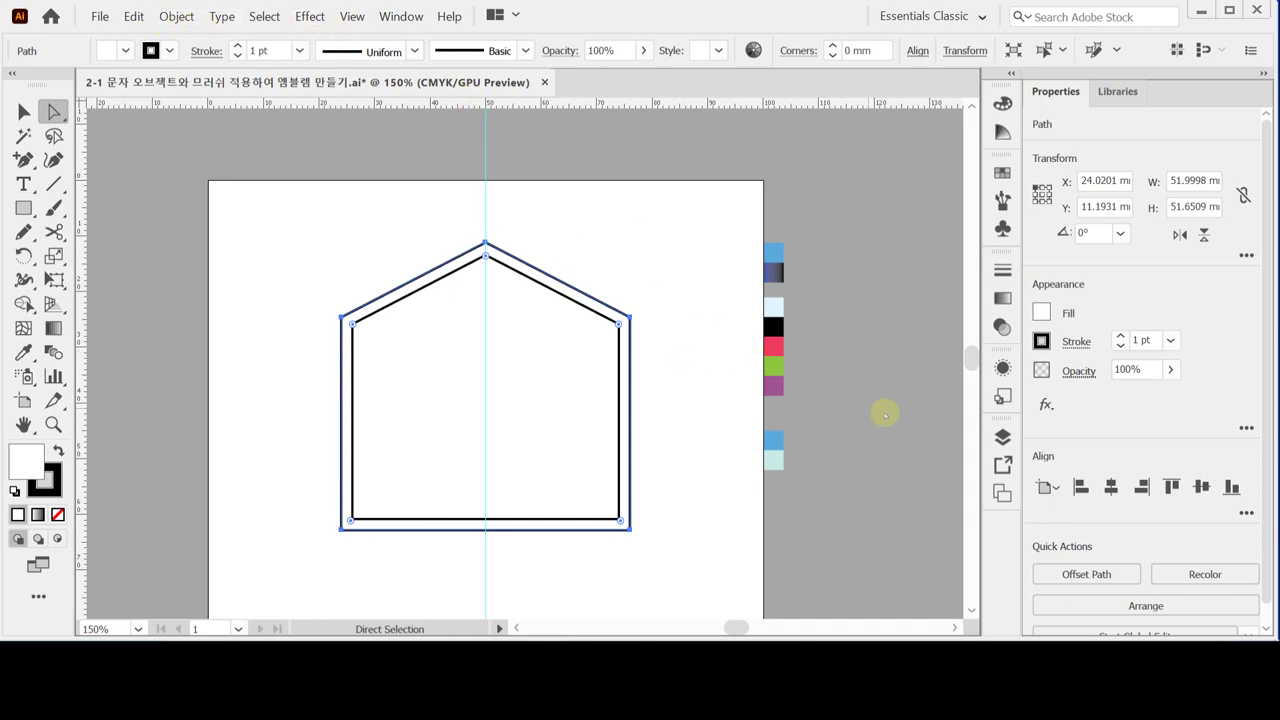
- Offset the new outer outline outward by another 3 mm with Miter joins
{"action": "left_click", "coordinate": [1093, 575]}
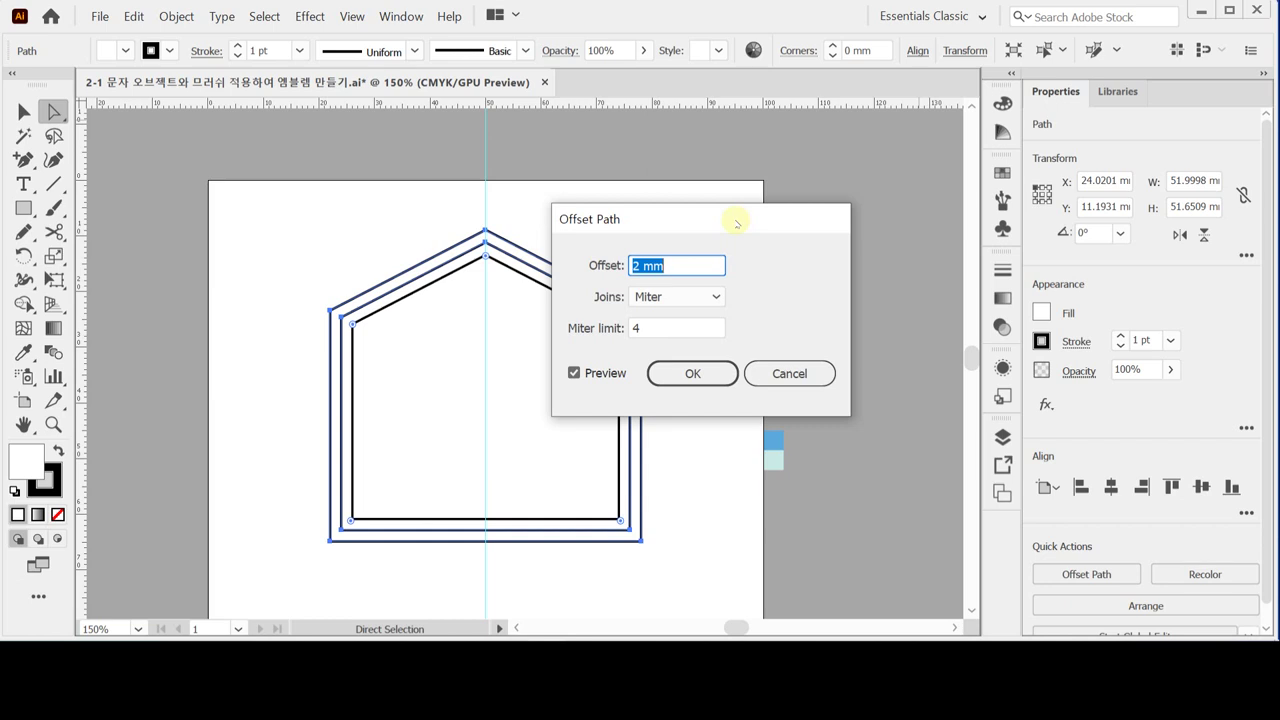
{"action": "type", "text": "3"}
{"action": "left_click", "coordinate": [693, 373]}
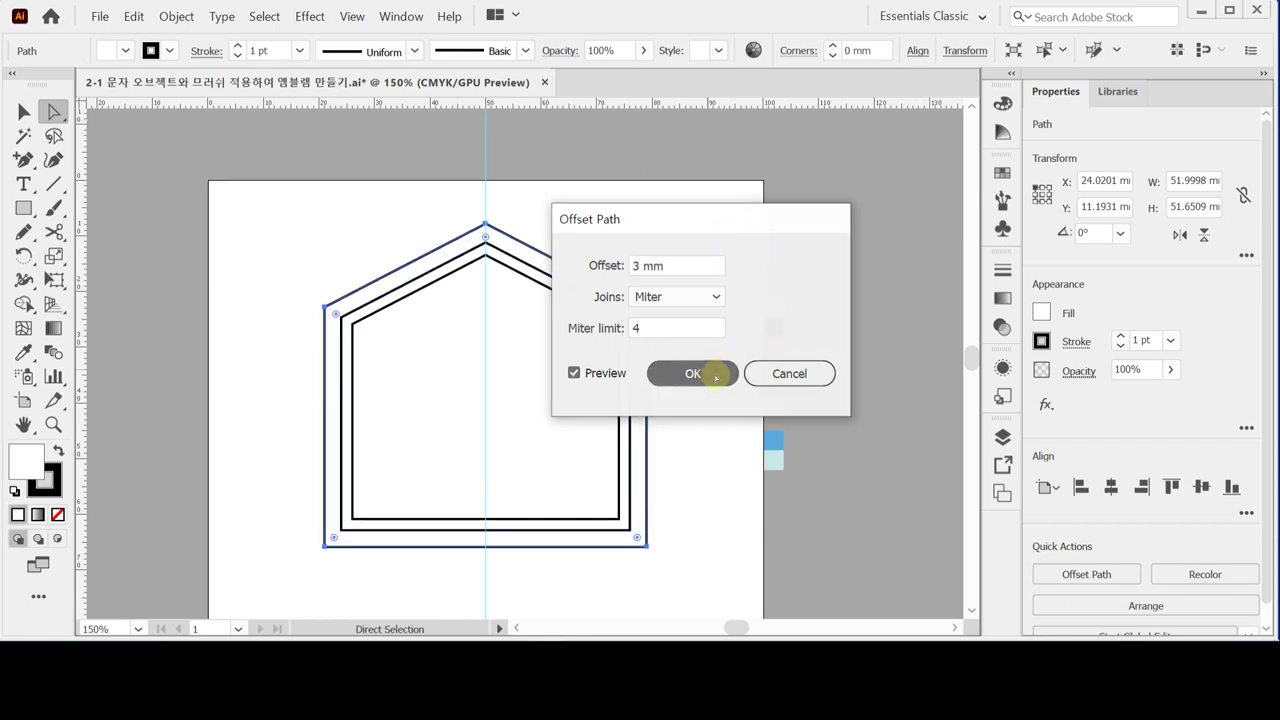
- Fill the outermost house outline with the light blue from the topmost reference swatch beside the artboard, without a stroke
{"action": "left_click", "coordinate": [585, 320], "text": "shift"}
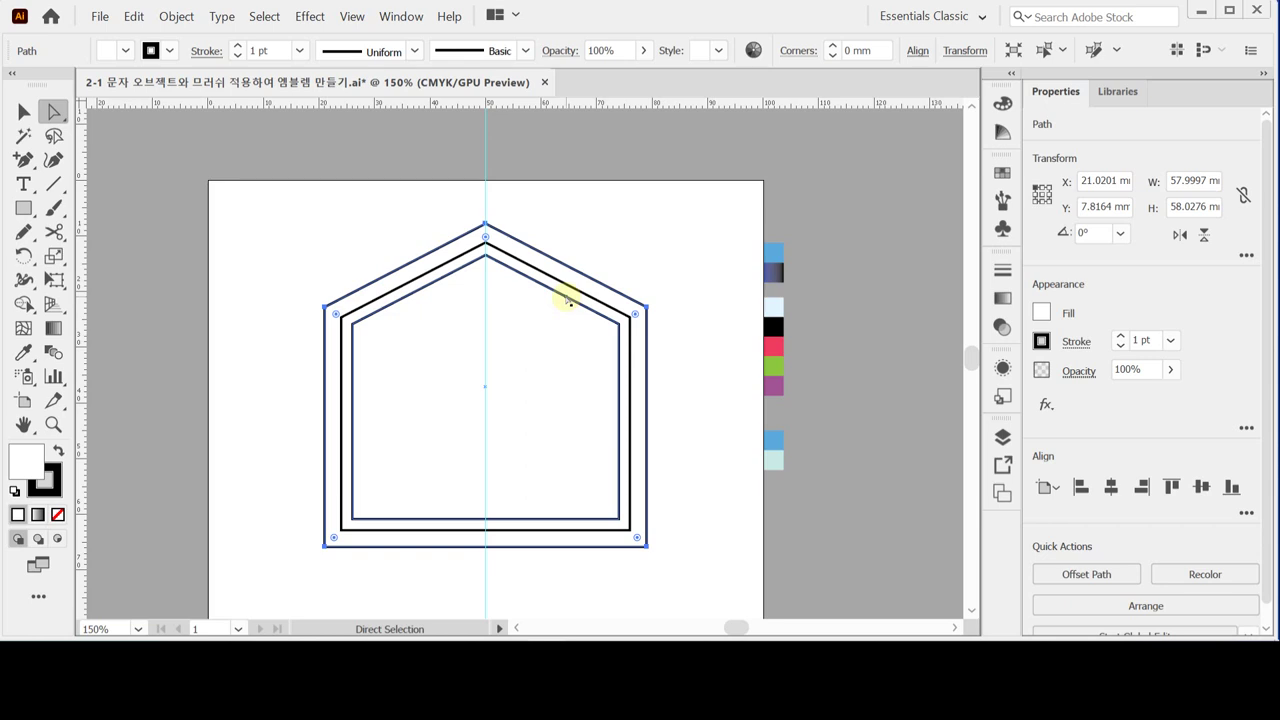
{"action": "key", "text": "i"}
{"action": "left_click", "coordinate": [777, 254]}
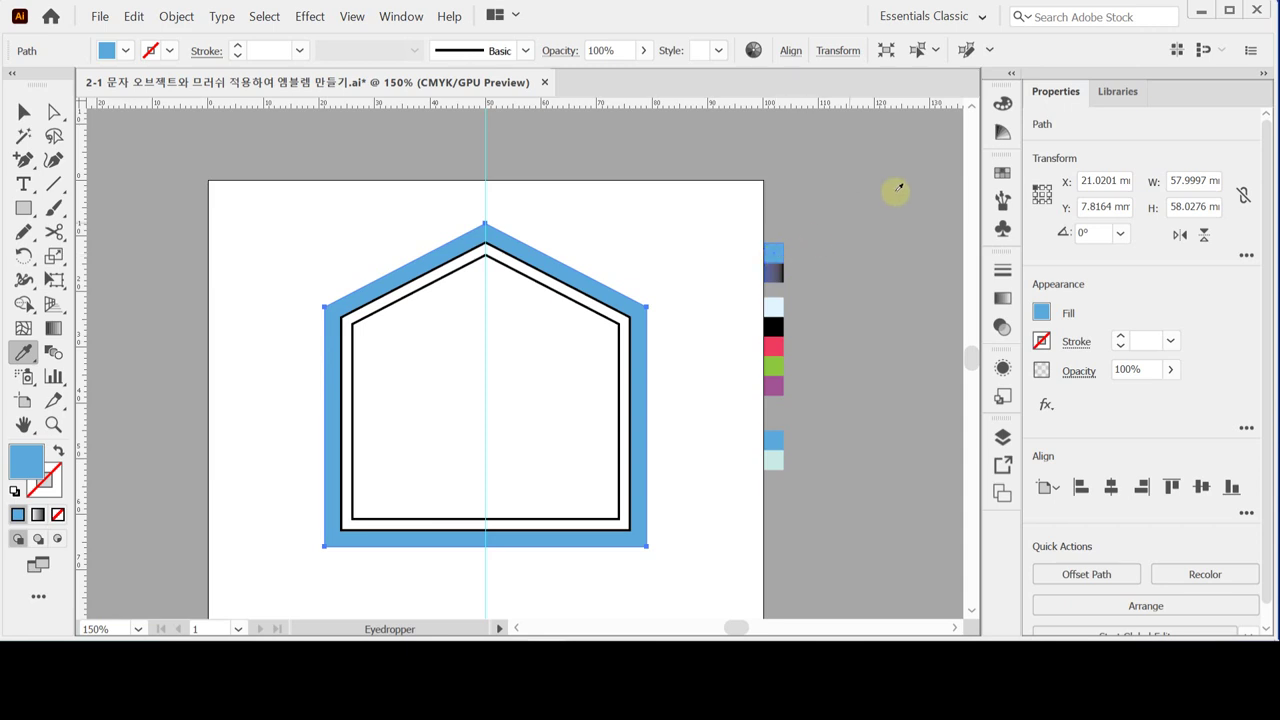
- Float the Color panel with its CMYK sliders expanded, clear of the artwork, and deselect the blue outer frame
{"action": "left_click_drag", "start_coordinate": [1003, 103], "coordinate": [847, 85]}
{"action": "double_click", "coordinate": [806, 100]}
{"action": "left_click", "coordinate": [806, 100]}
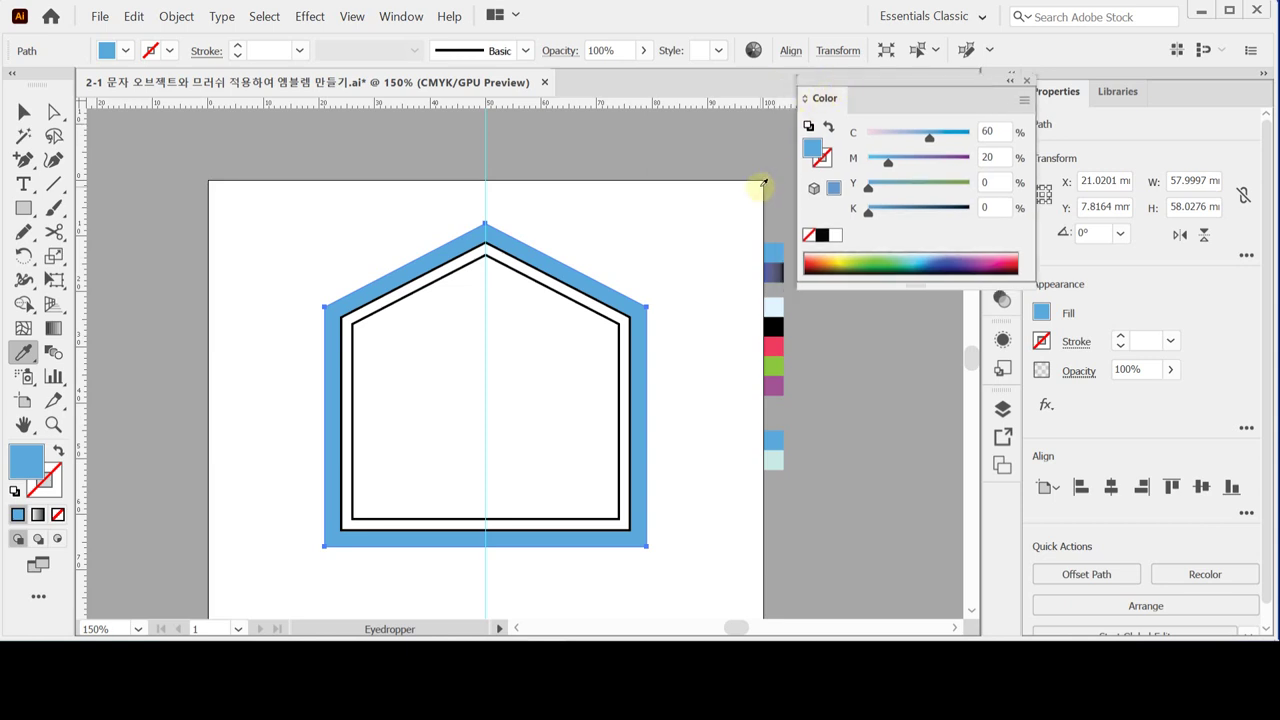
{"action": "key", "text": "ctrl"}
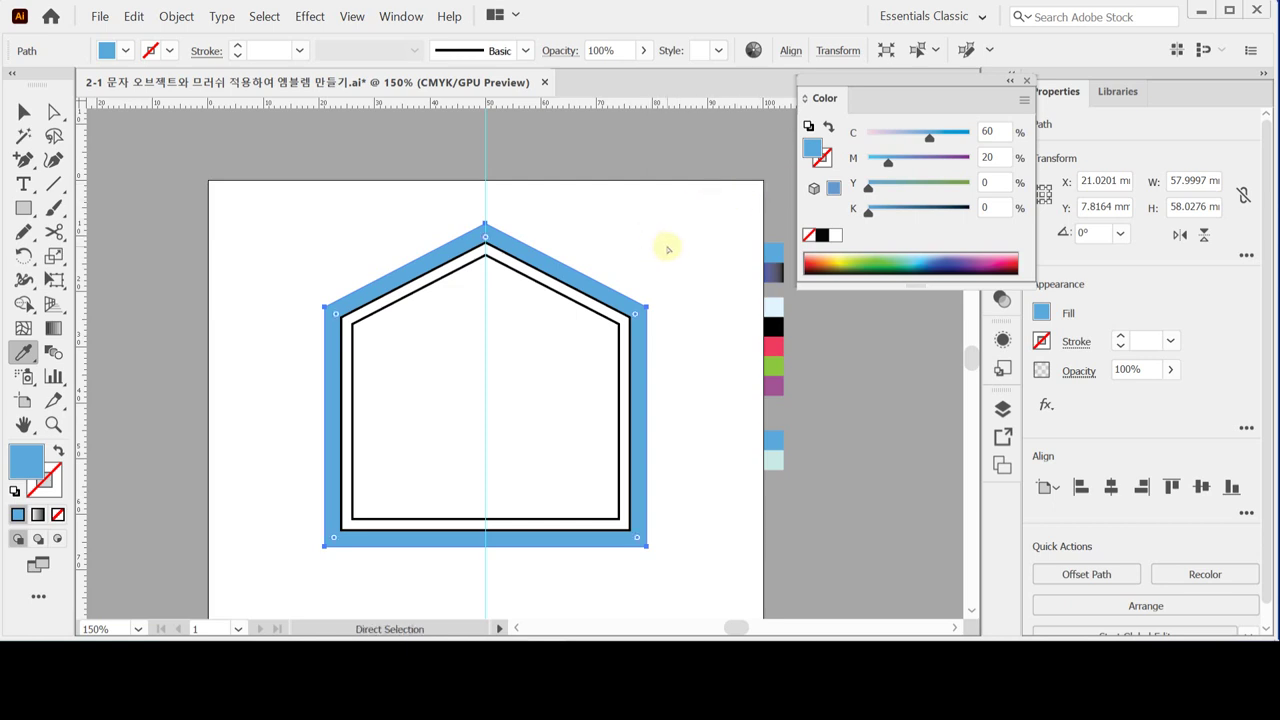
{"action": "left_click", "coordinate": [668, 248], "text": "ctrl"}
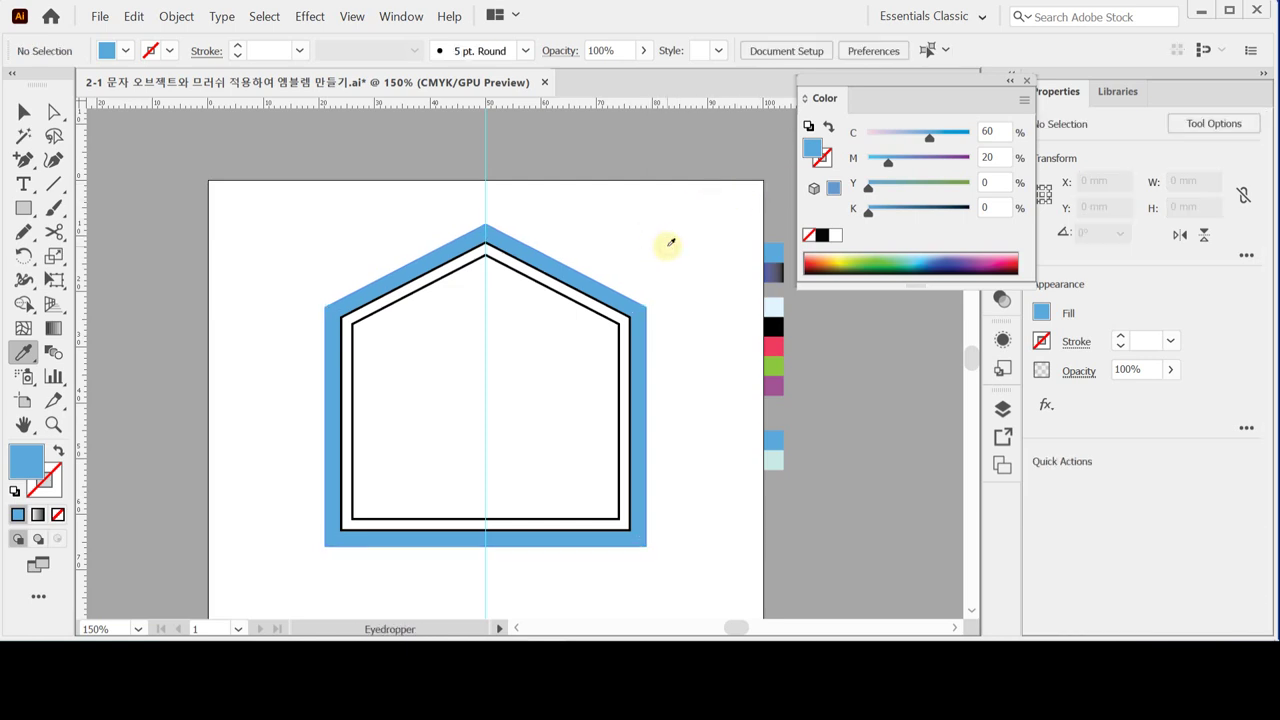
{"action": "key", "text": "ctrl"}
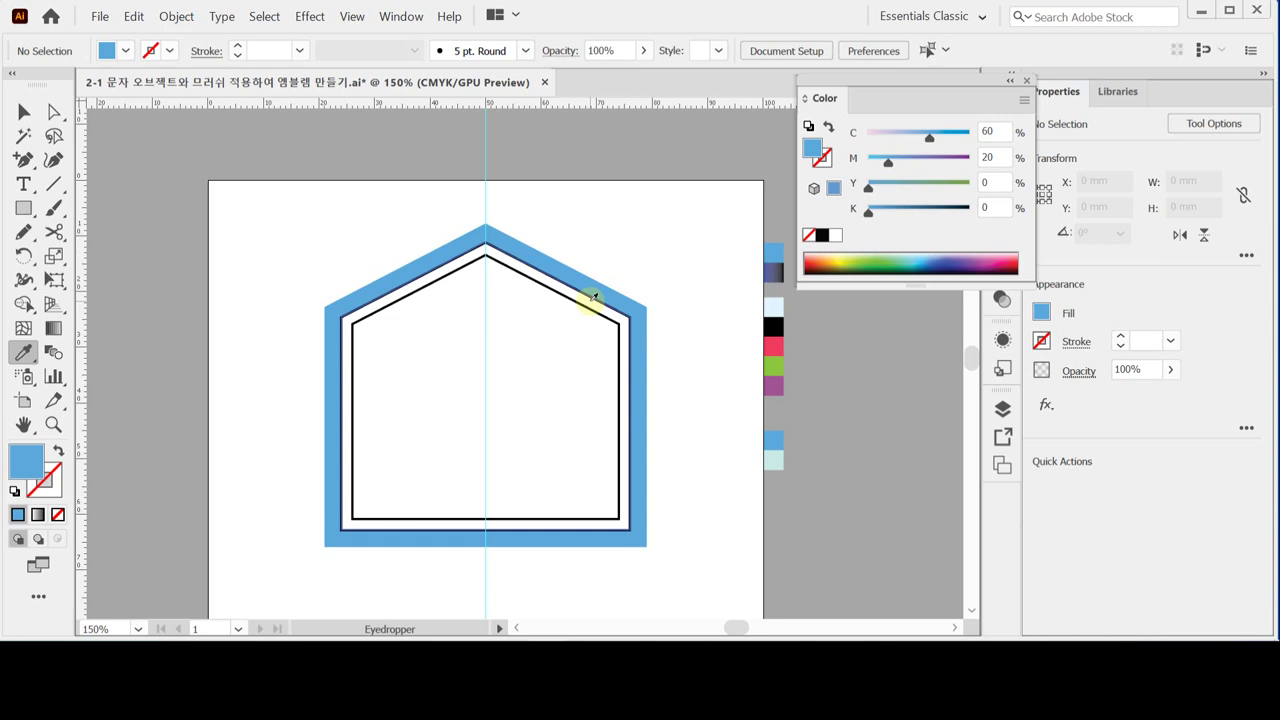
{"action": "left_click", "coordinate": [597, 279]}
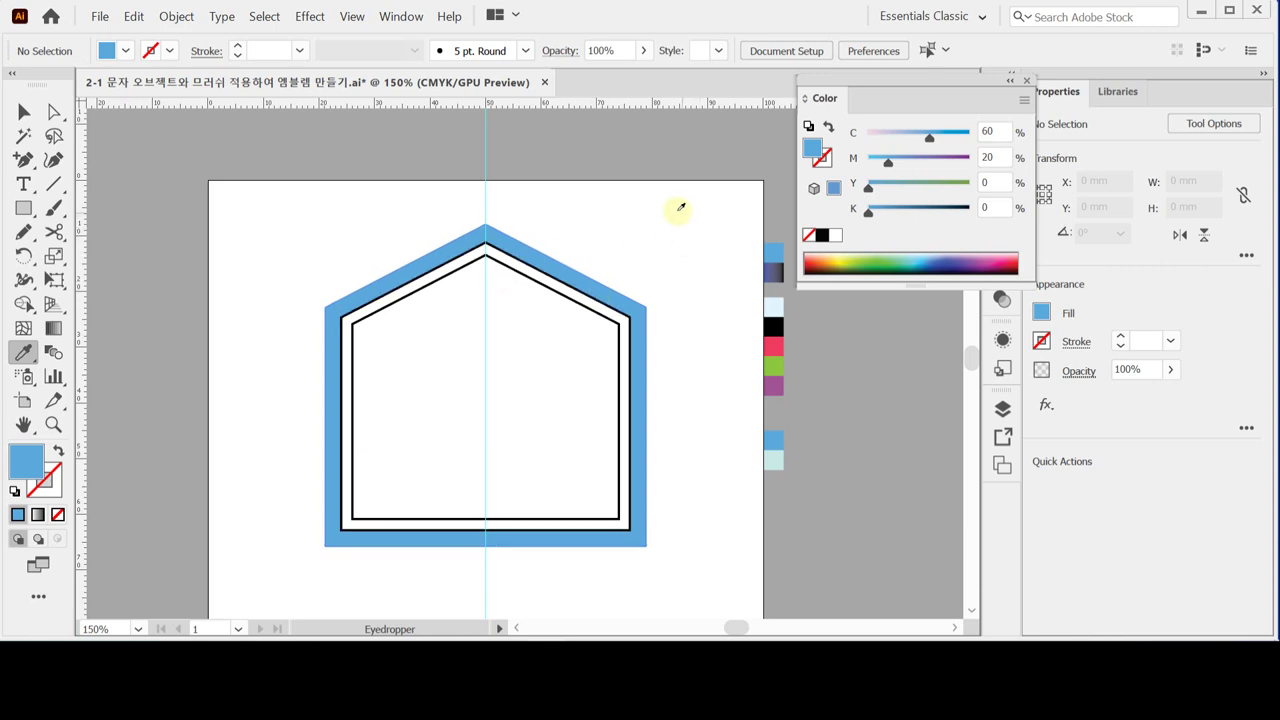
{"action": "left_click_drag", "start_coordinate": [849, 78], "coordinate": [737, 38]}
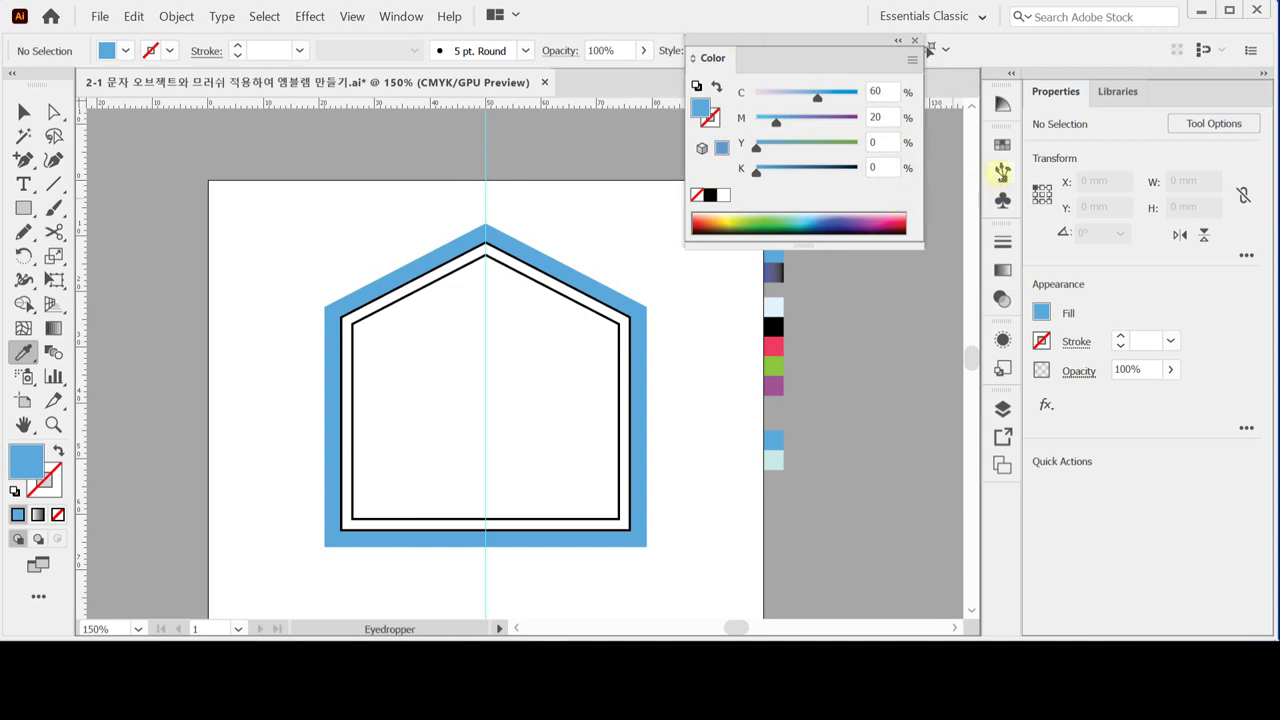
- Open the Borders_Dashed brush library and enlarge its window to browse down to the circle brushes
{"action": "left_click", "coordinate": [1002, 172]}
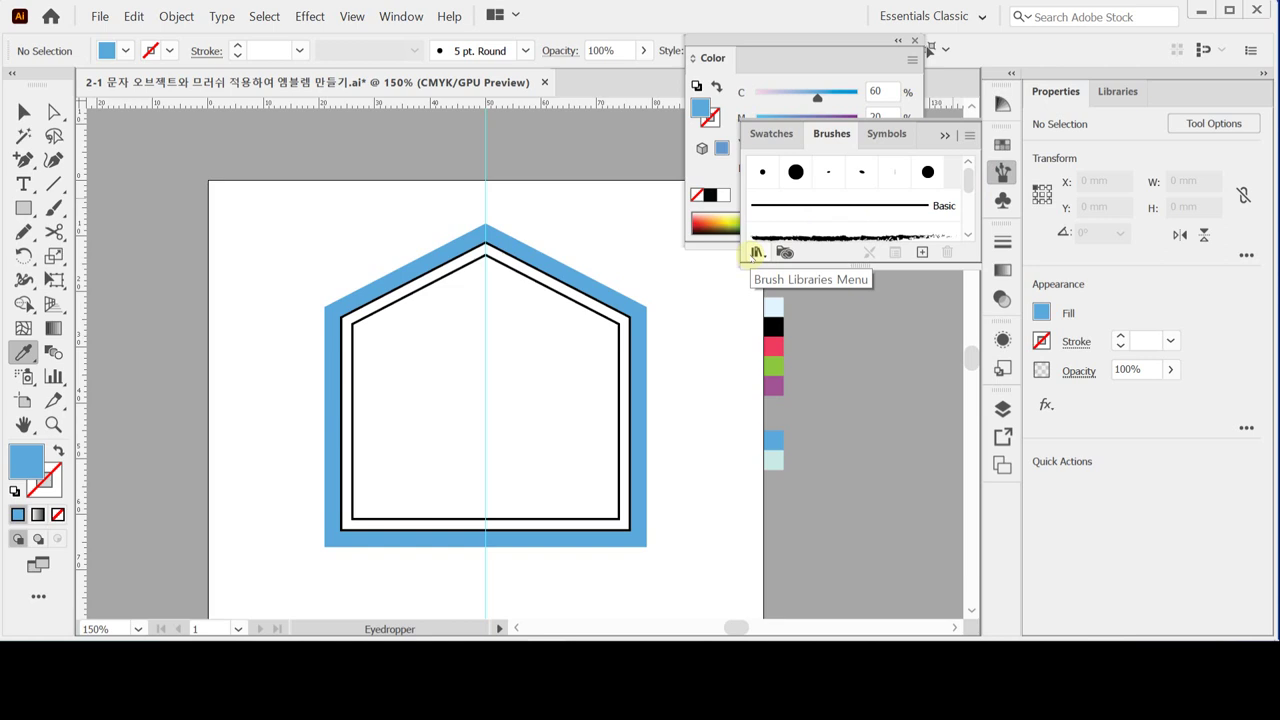
{"action": "left_click", "coordinate": [1002, 172]}
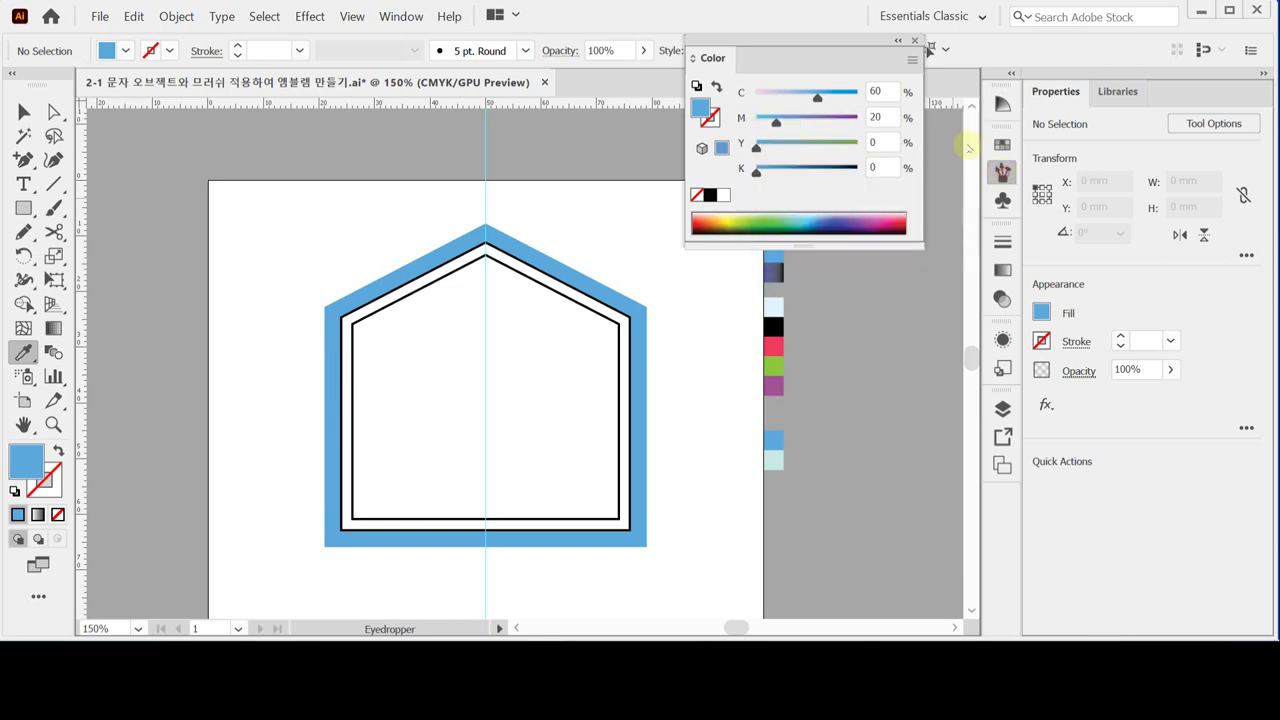
{"action": "left_click", "coordinate": [525, 51]}
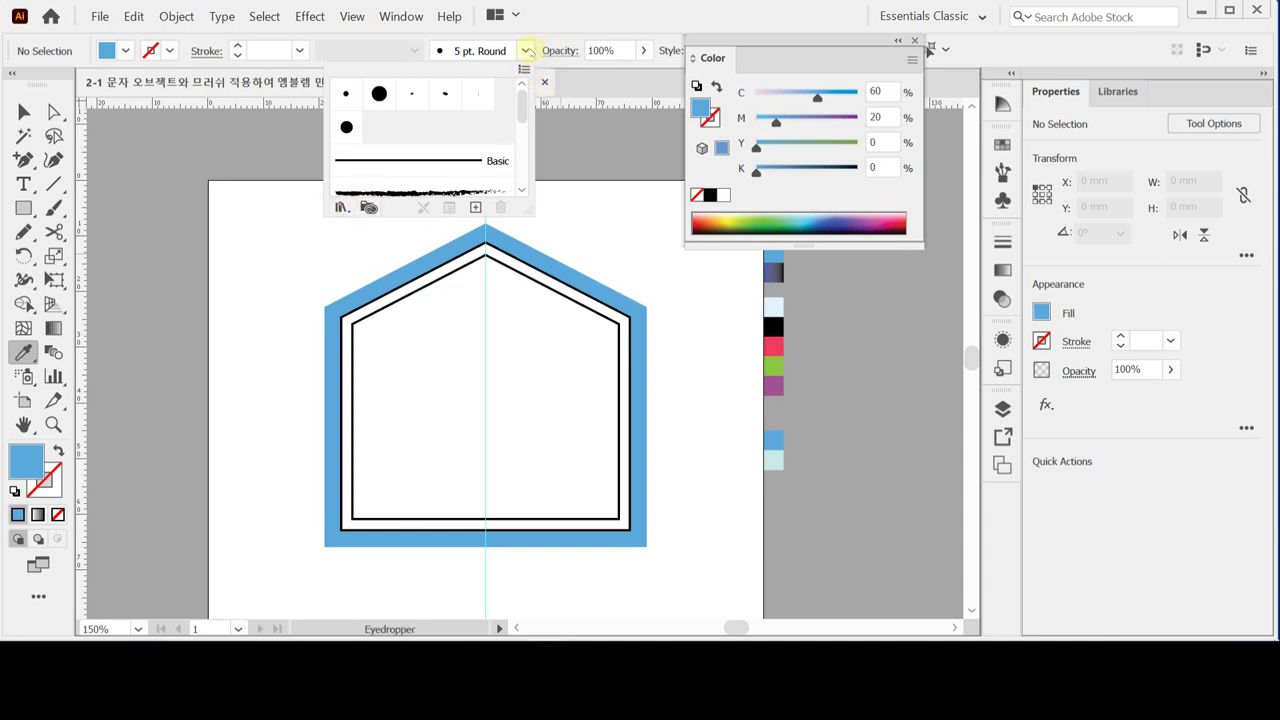
{"action": "left_click", "coordinate": [341, 207]}
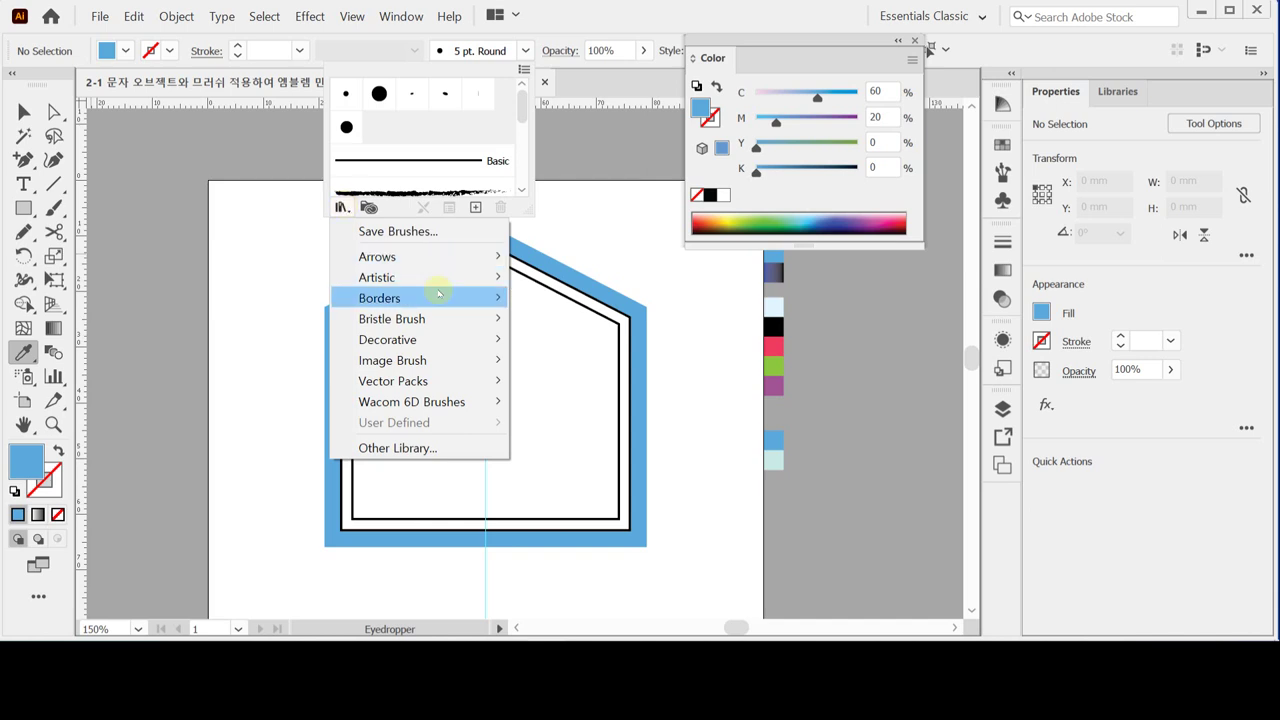
{"action": "mouse_move", "coordinate": [440, 298]}
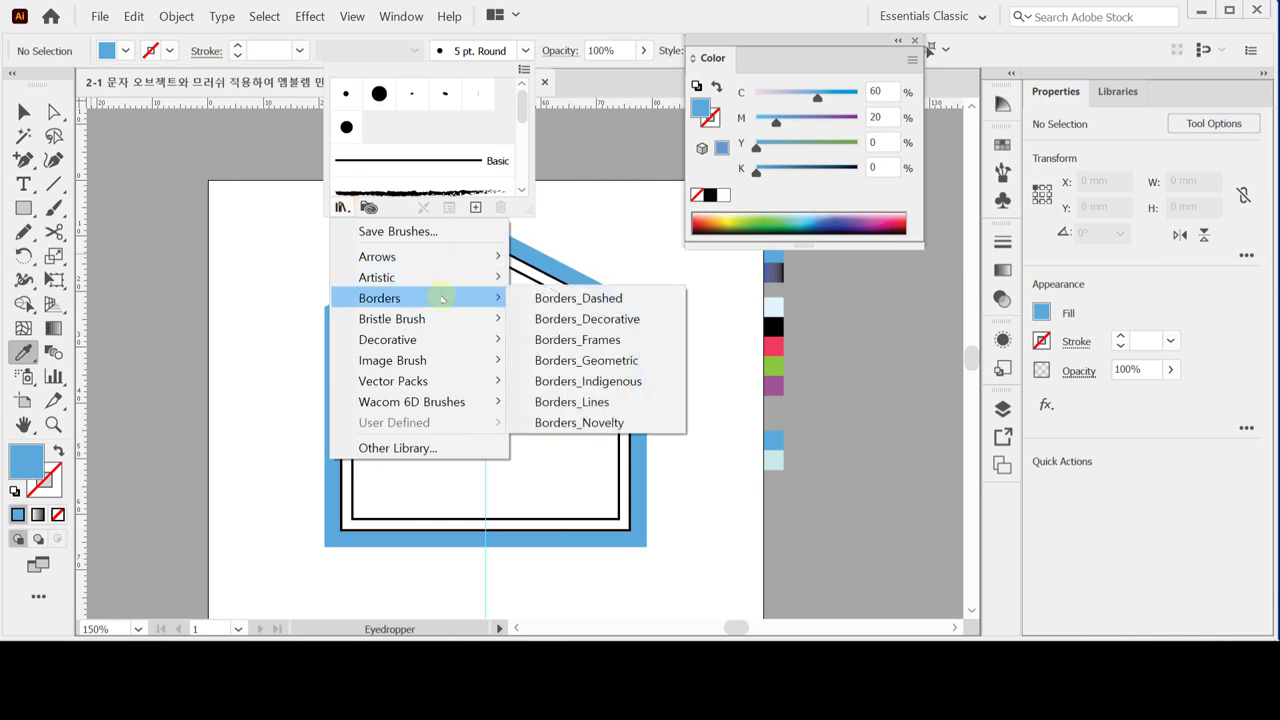
{"action": "left_click", "coordinate": [594, 298]}
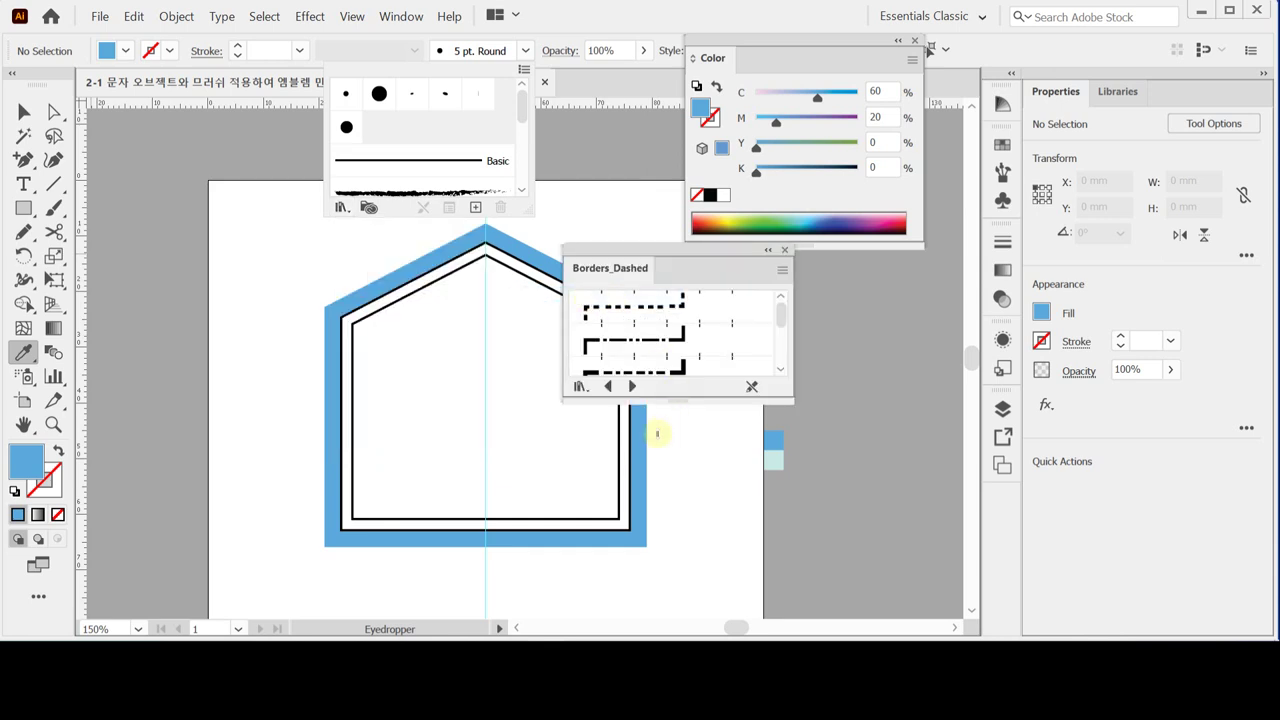
{"action": "left_click", "coordinate": [674, 404]}
{"action": "left_click_drag", "start_coordinate": [683, 404], "coordinate": [676, 544]}
{"action": "scroll", "coordinate": [737, 449], "scroll_direction": "down", "scroll_amount": 5}
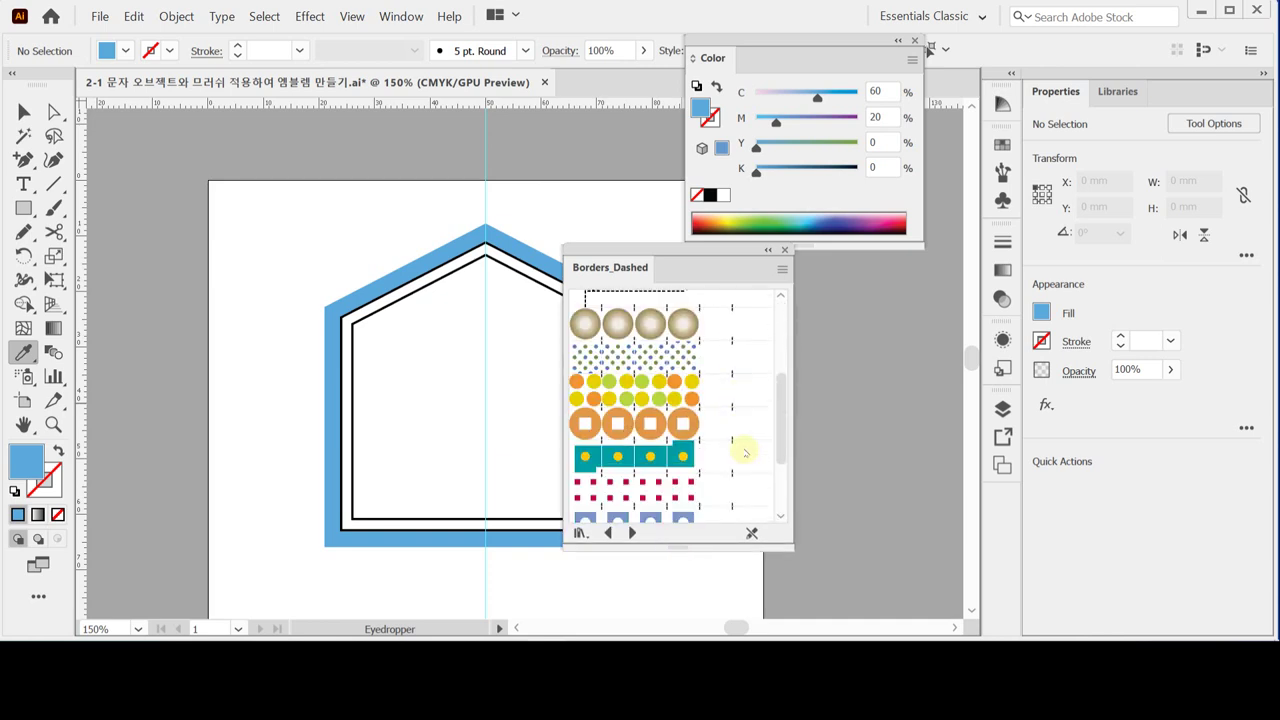
- Add the Dashed Circles 1.1 brush to the document's brushes and move the brush library clear of the artwork
{"action": "left_click", "coordinate": [625, 331]}
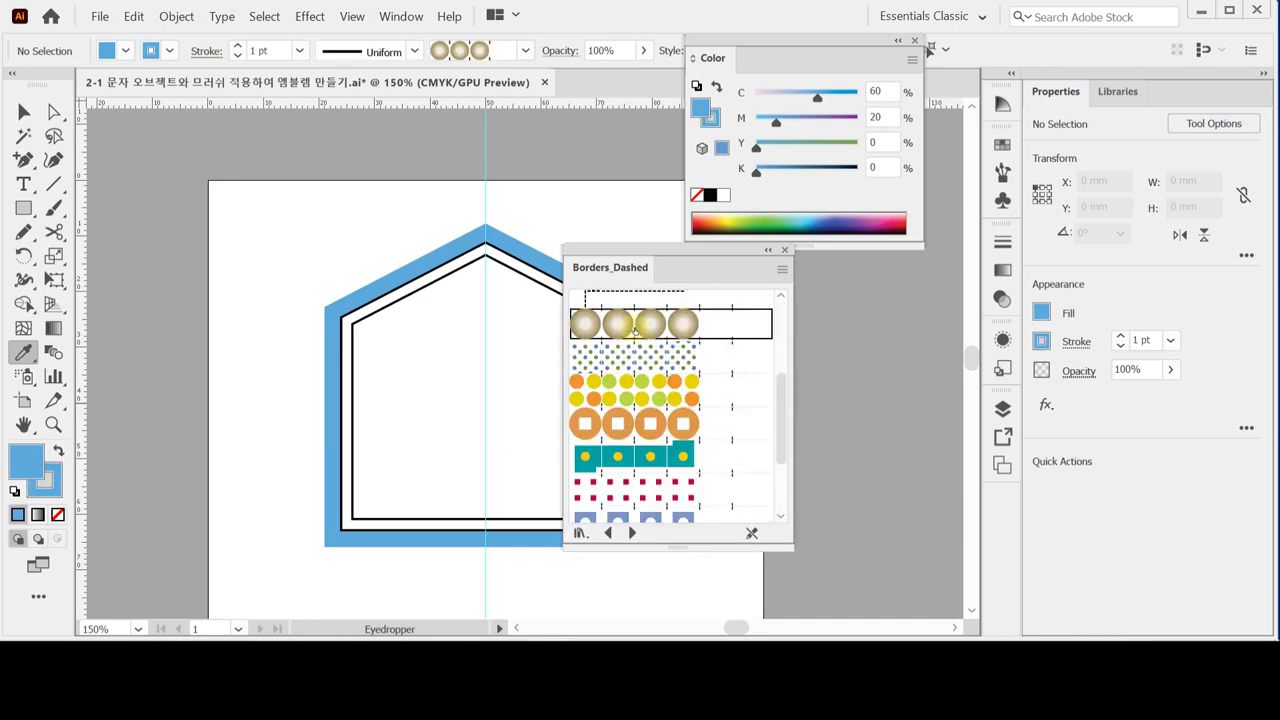
{"action": "left_click_drag", "start_coordinate": [672, 249], "coordinate": [787, 277]}
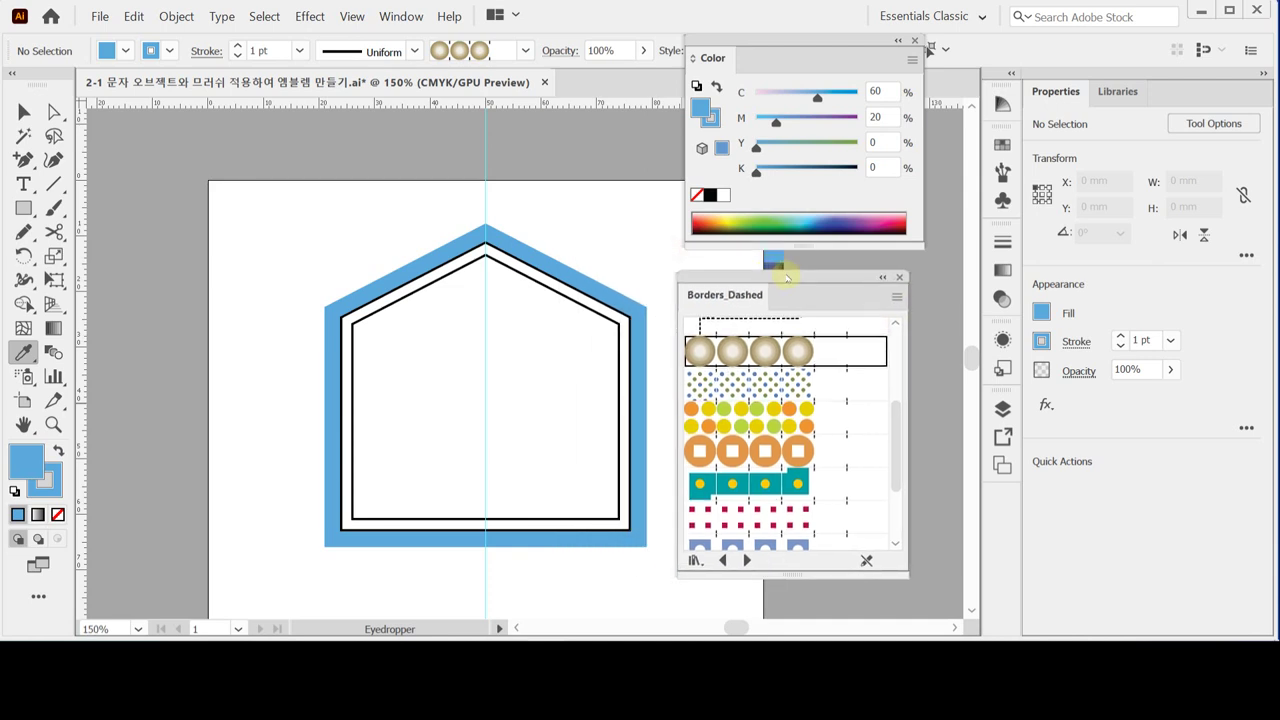
{"action": "left_click_drag", "start_coordinate": [787, 277], "coordinate": [807, 279]}
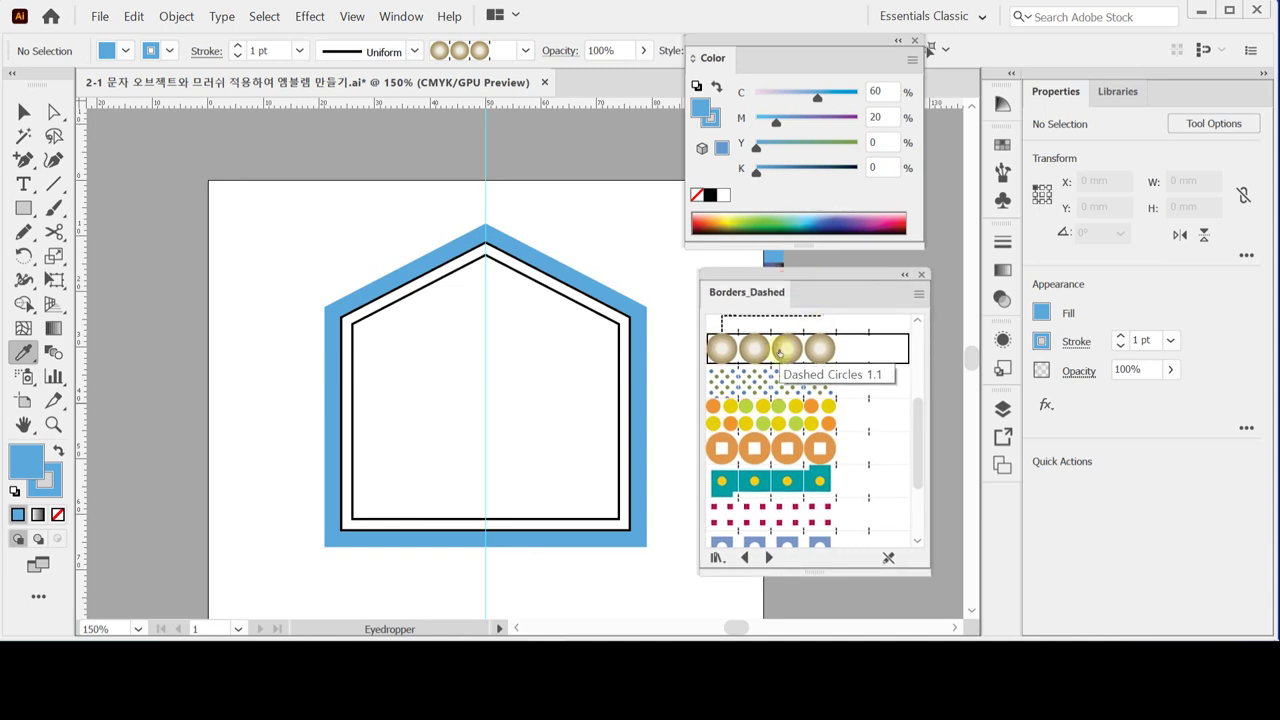
{"action": "left_click", "coordinate": [1002, 172]}
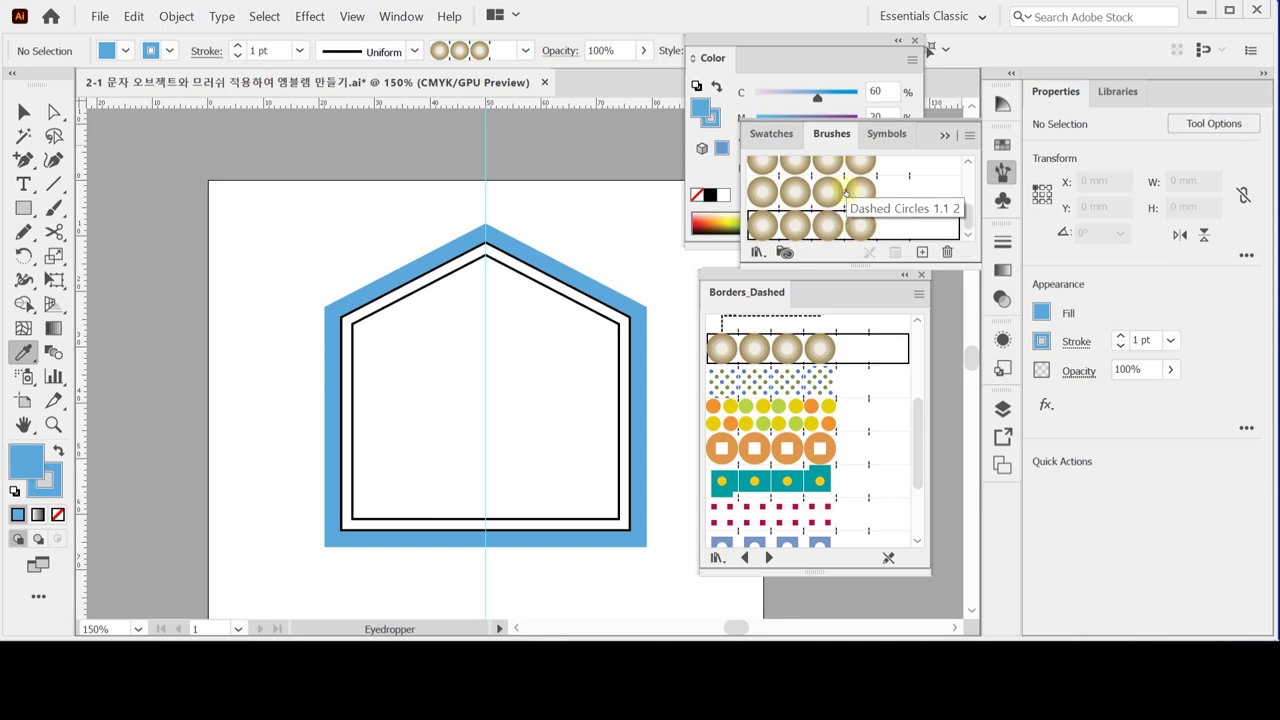
- Apply the Dashed Circles 1.1 brush to the middle house outline with a stroke weight of 0.5 pt
{"action": "left_click", "coordinate": [583, 288], "text": "ctrl"}
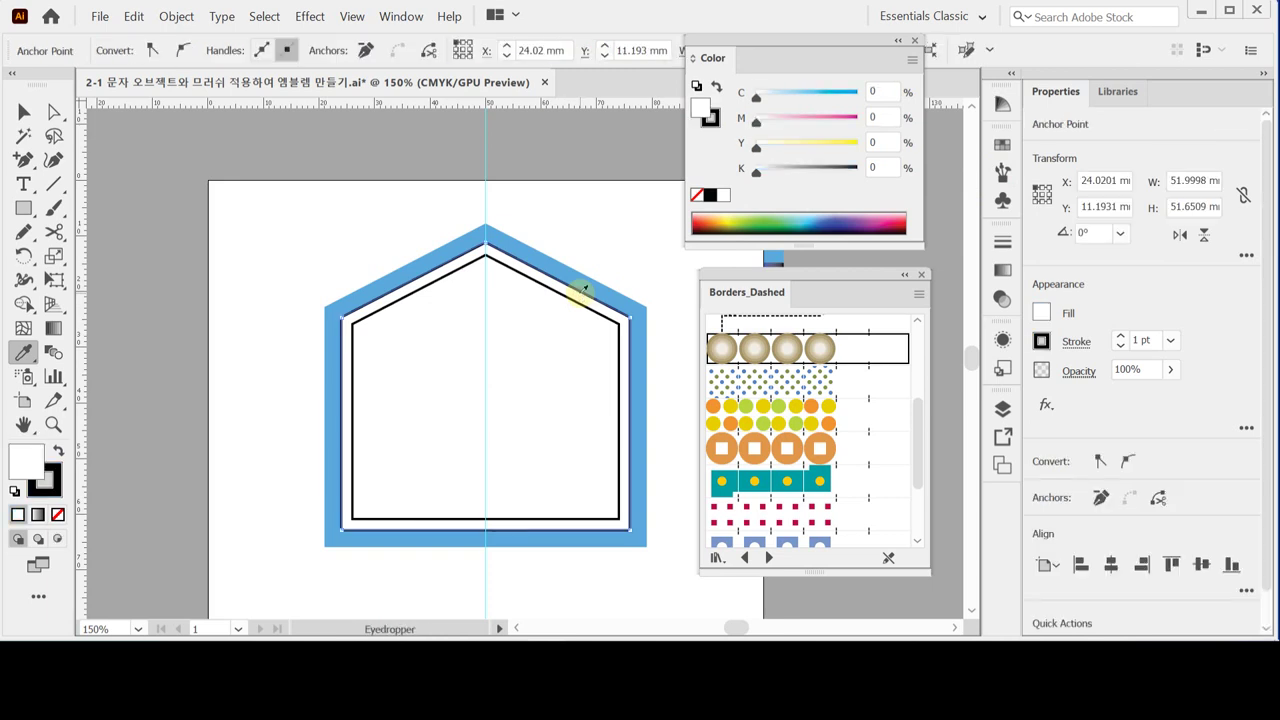
{"action": "left_click", "coordinate": [746, 343]}
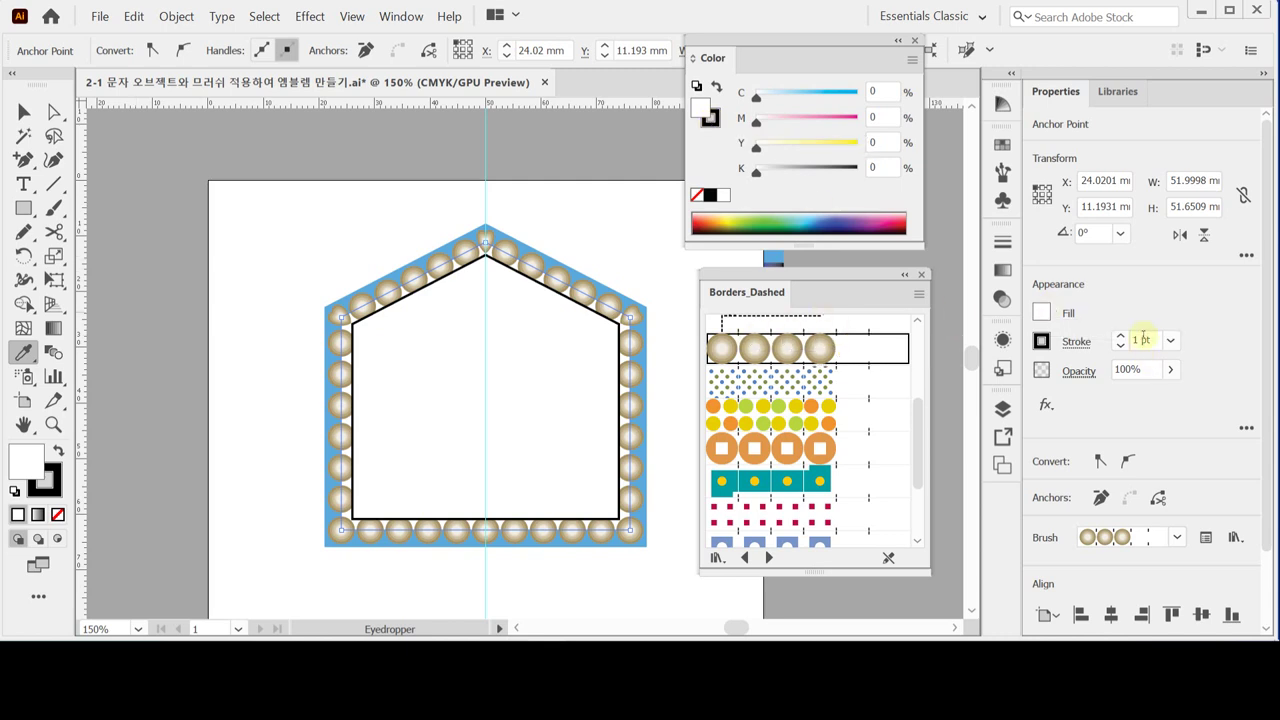
{"action": "key", "text": "ctrl"}
{"action": "left_click", "coordinate": [1170, 341]}
{"action": "scroll", "coordinate": [1188, 20], "scroll_direction": "up", "scroll_amount": 1}
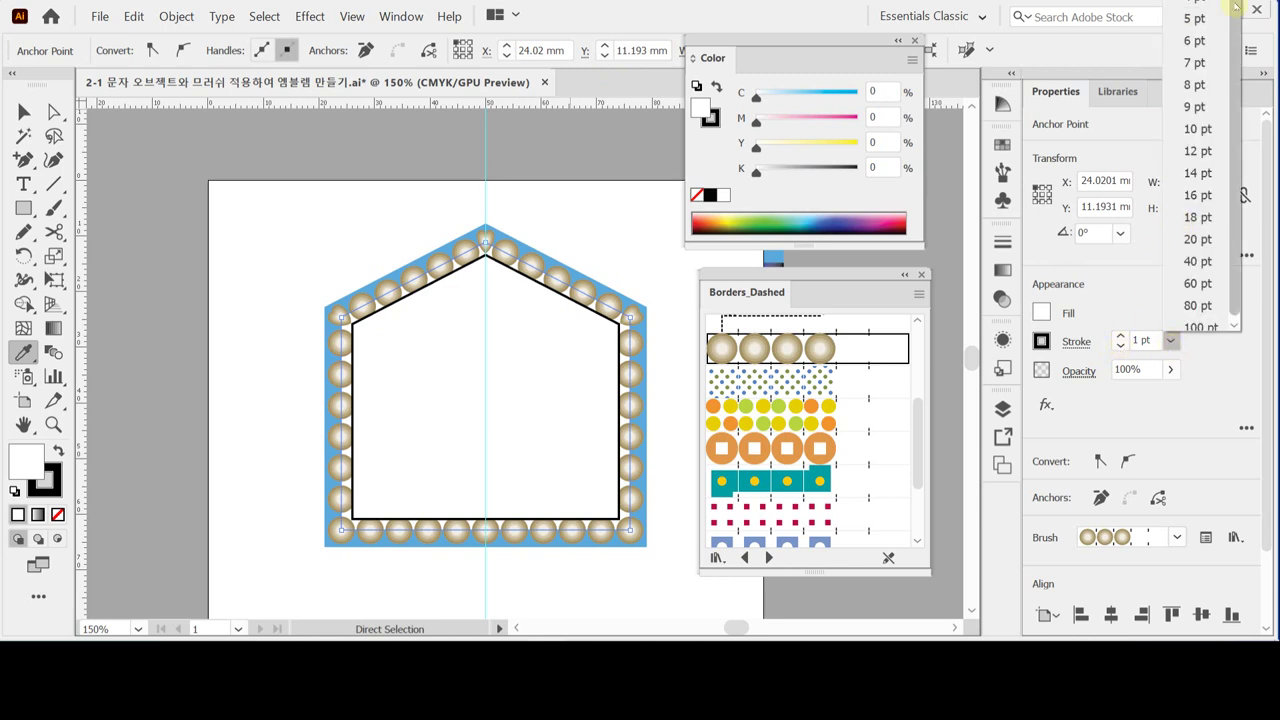
{"action": "scroll", "coordinate": [1195, 100], "scroll_direction": "up", "scroll_amount": 1}
{"action": "left_click", "coordinate": [1195, 30]}
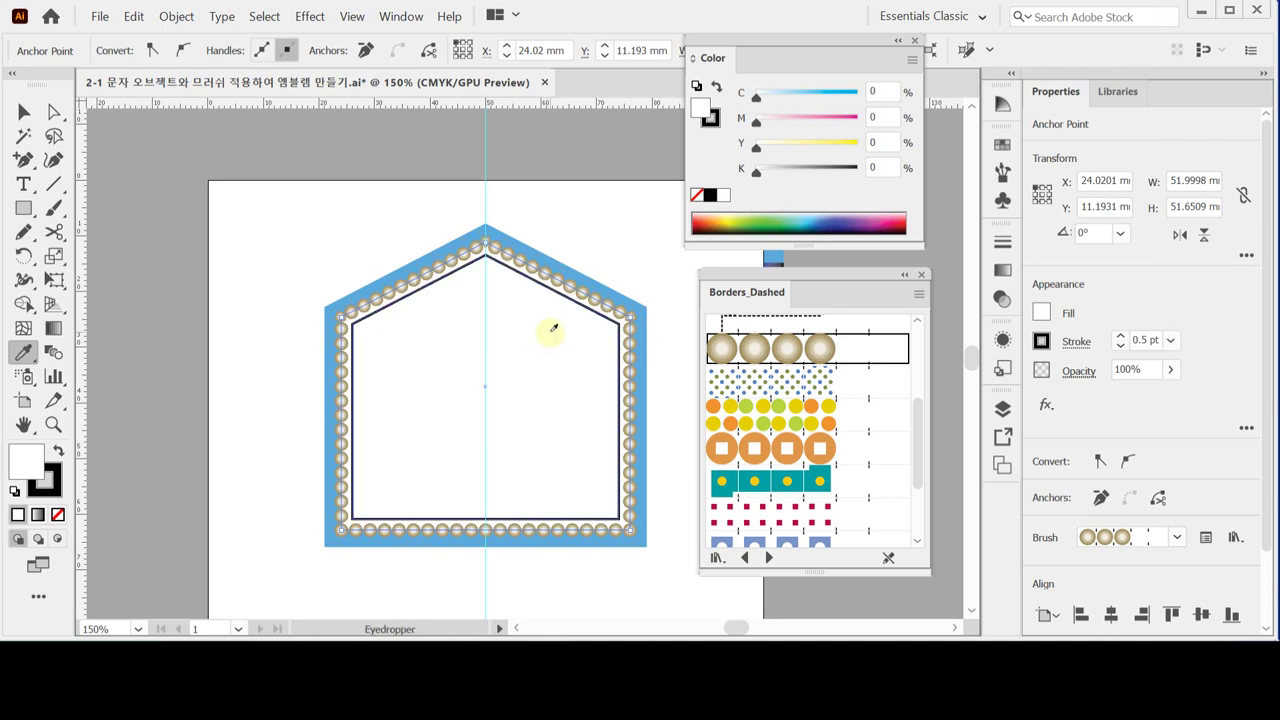
- Remove the white fill from the middle house outline that carries the circle brush
{"action": "key", "text": "ctrl"}
{"action": "left_click", "coordinate": [470, 247]}
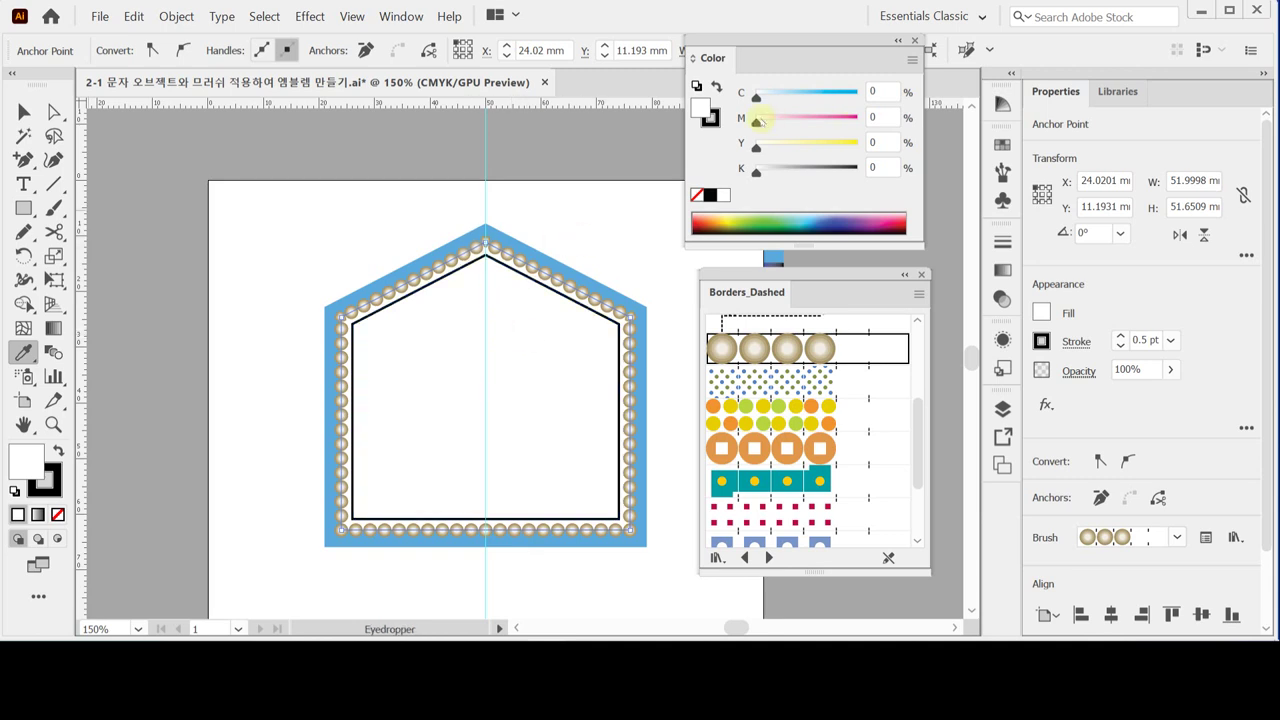
{"action": "left_click", "coordinate": [696, 197]}
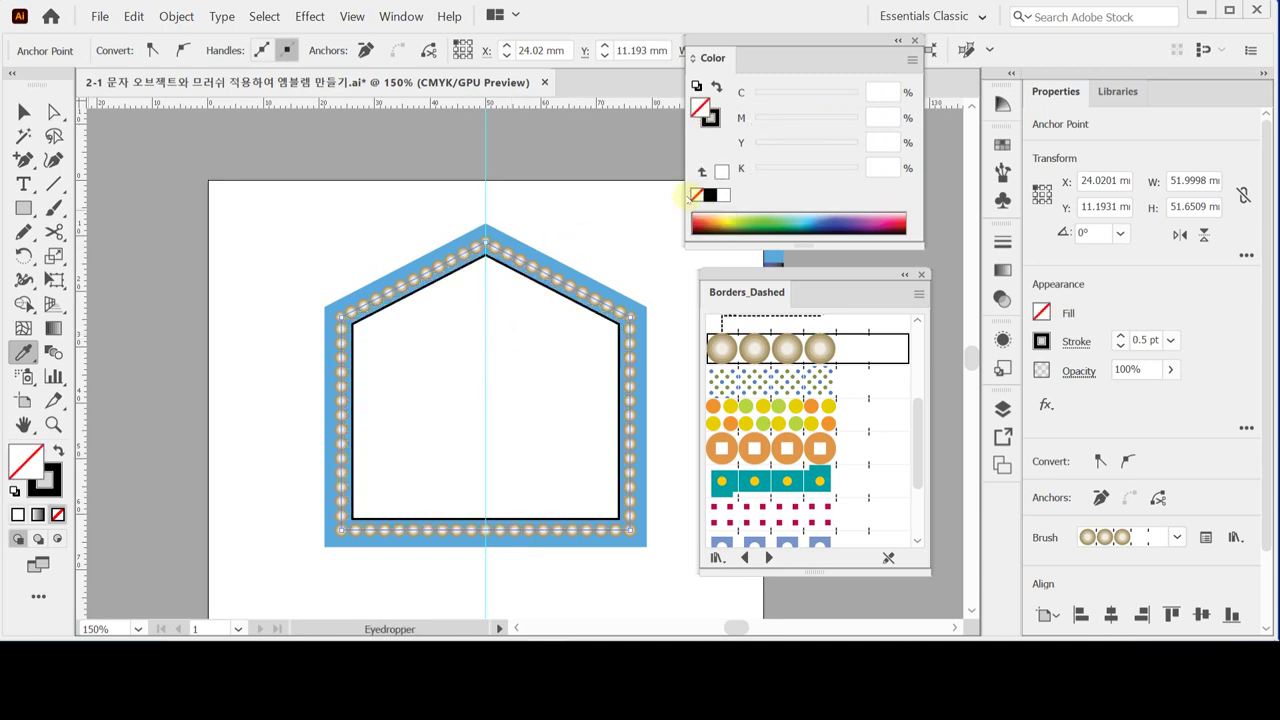
- Fill the innermost house shape with the blue-to-black gradient sampled from the reference swatch, and close the Borders_Dashed library
{"action": "key", "text": "ctrl"}
{"action": "left_click", "coordinate": [515, 375], "text": "ctrl"}
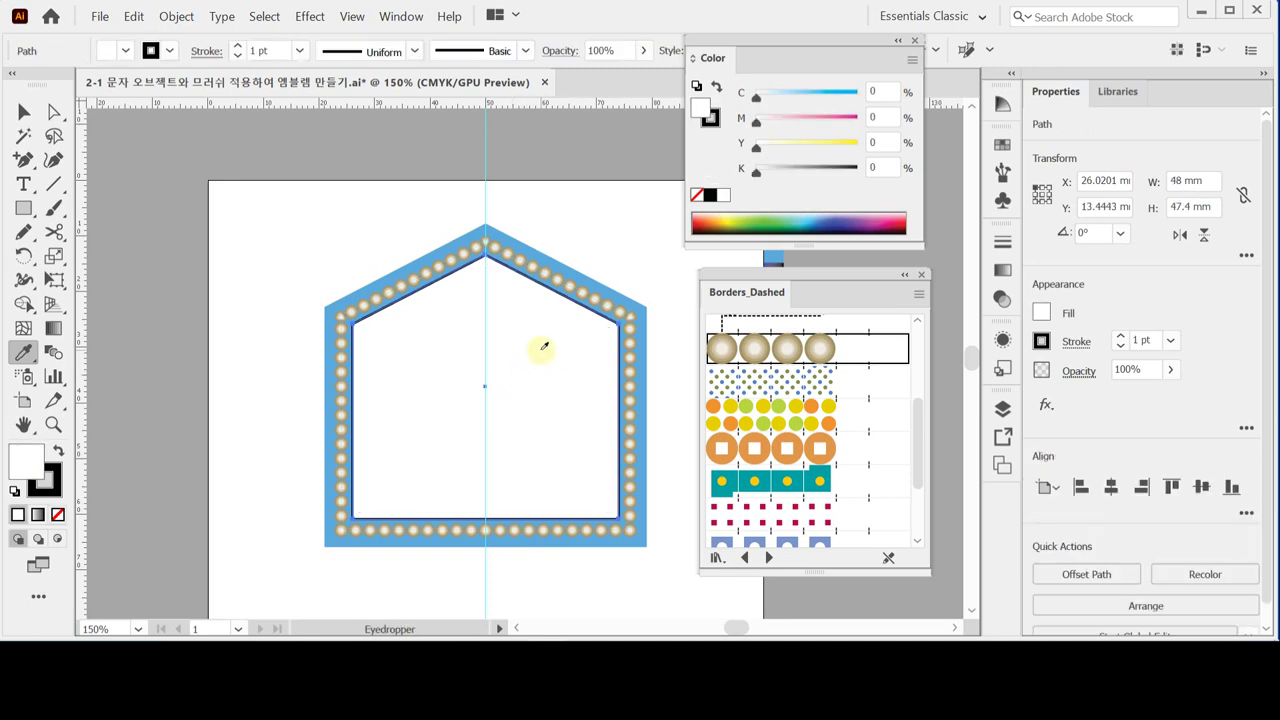
{"action": "left_click", "coordinate": [544, 347]}
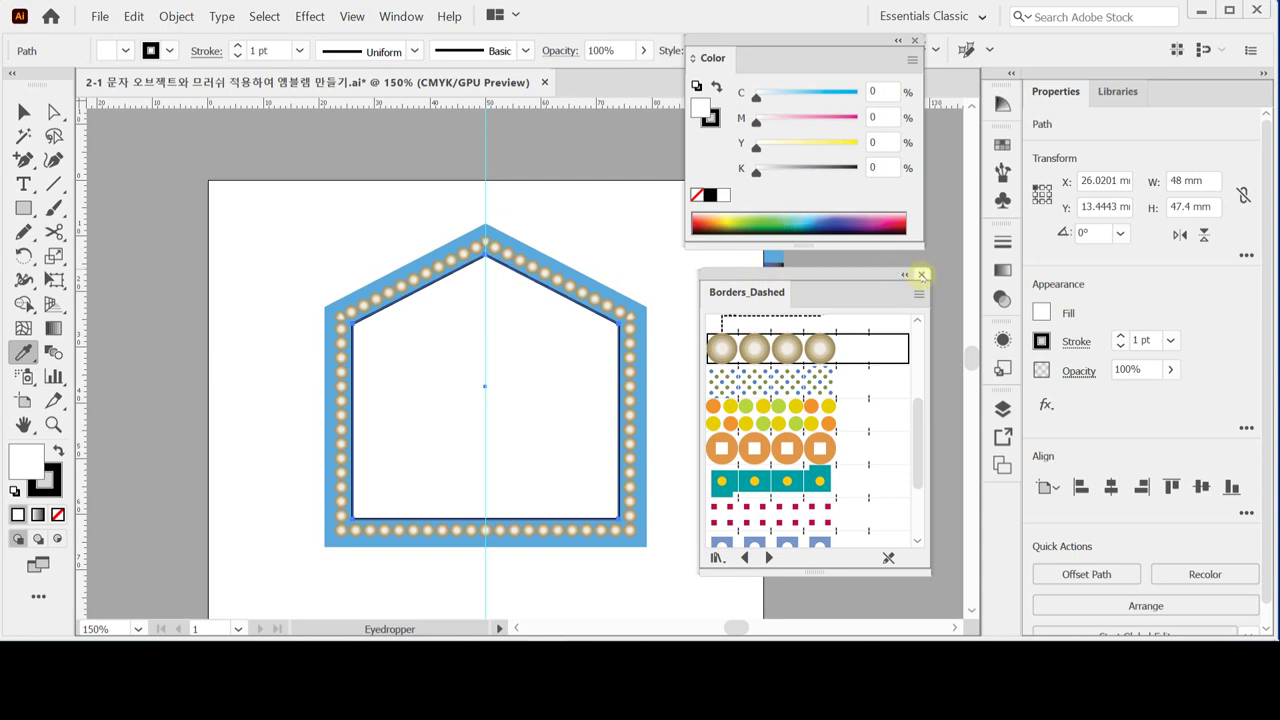
{"action": "left_click", "coordinate": [921, 274]}
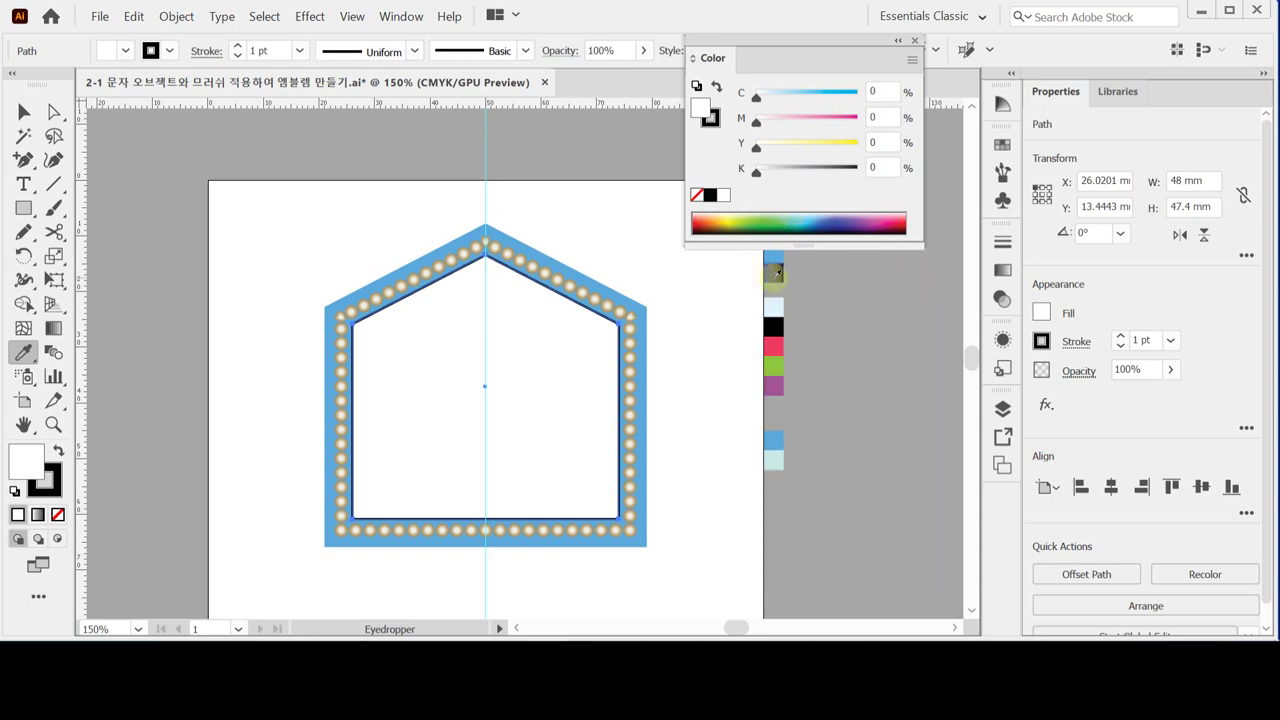
{"action": "left_click", "coordinate": [777, 272]}
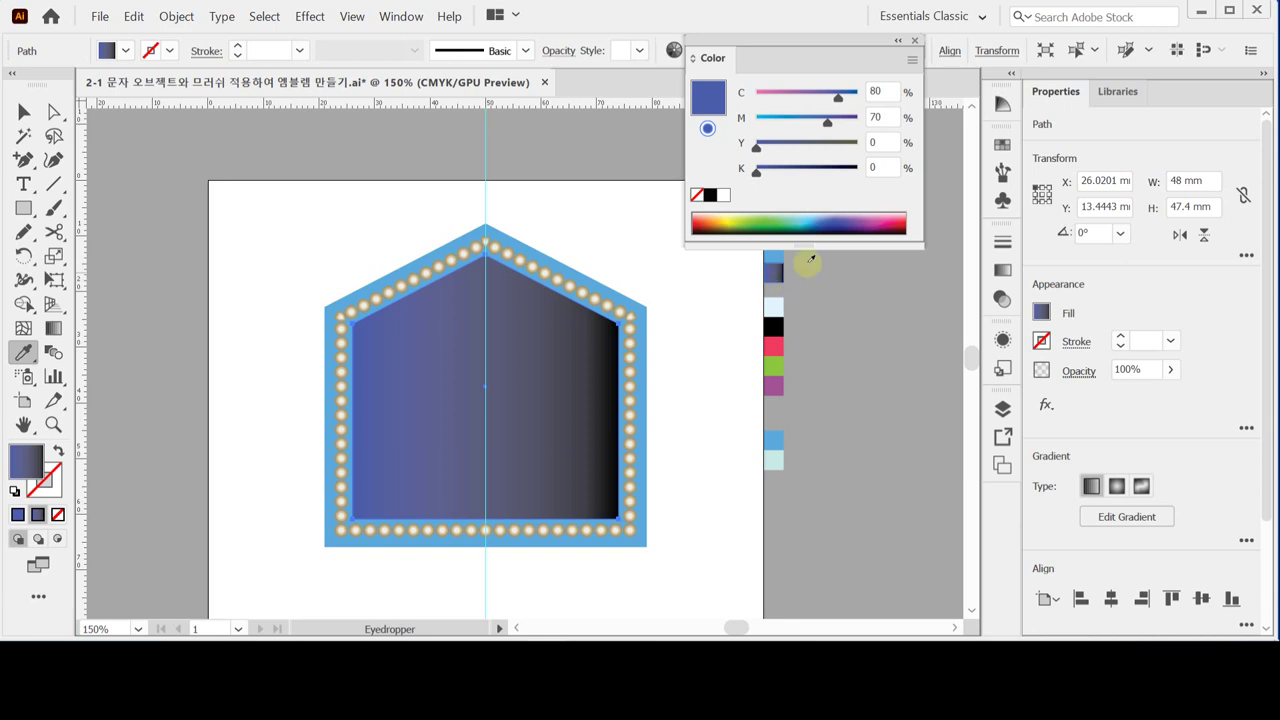
- Set the inner house shape's gradient angle to 90°
{"action": "left_click", "coordinate": [1002, 270]}
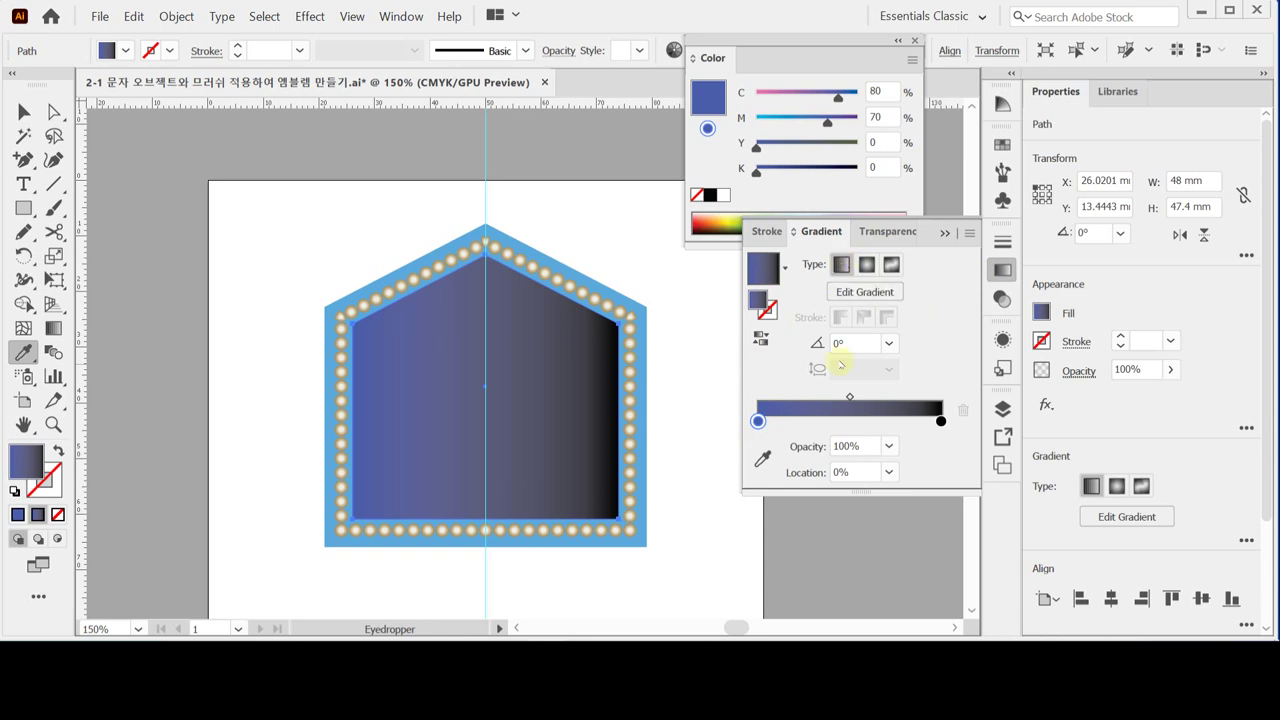
{"action": "left_click", "coordinate": [886, 346]}
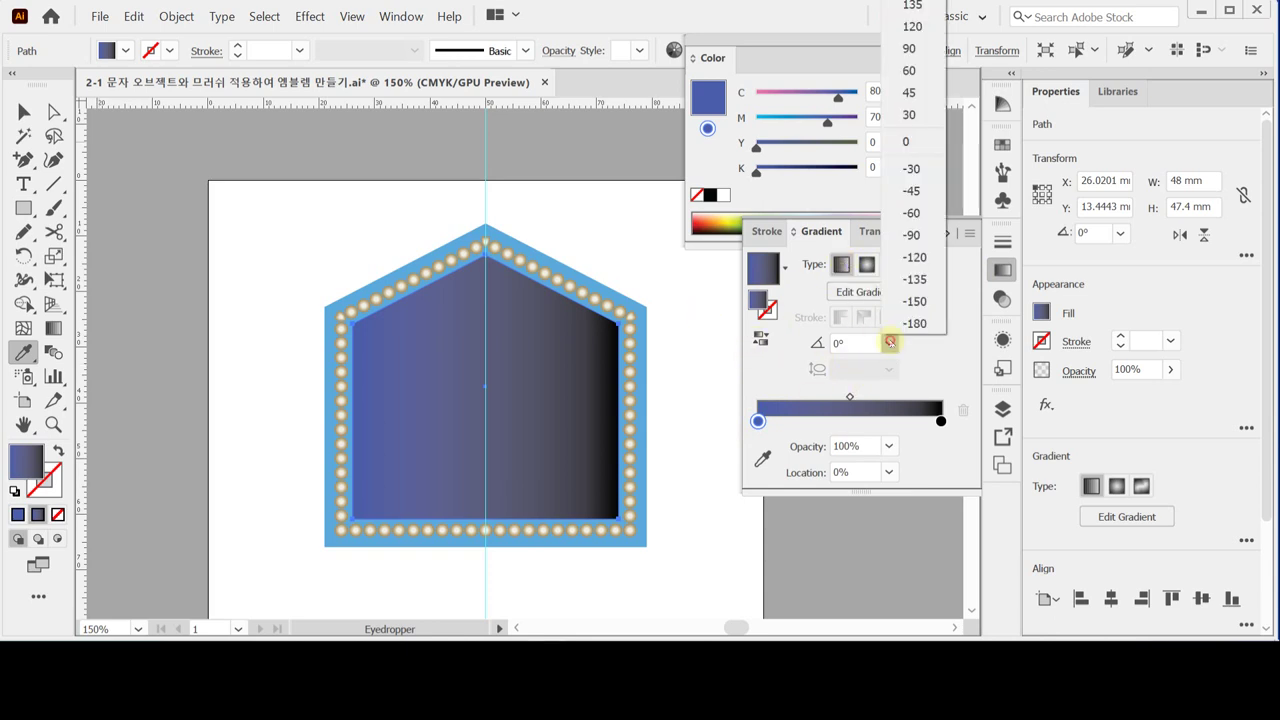
{"action": "left_click", "coordinate": [922, 57]}
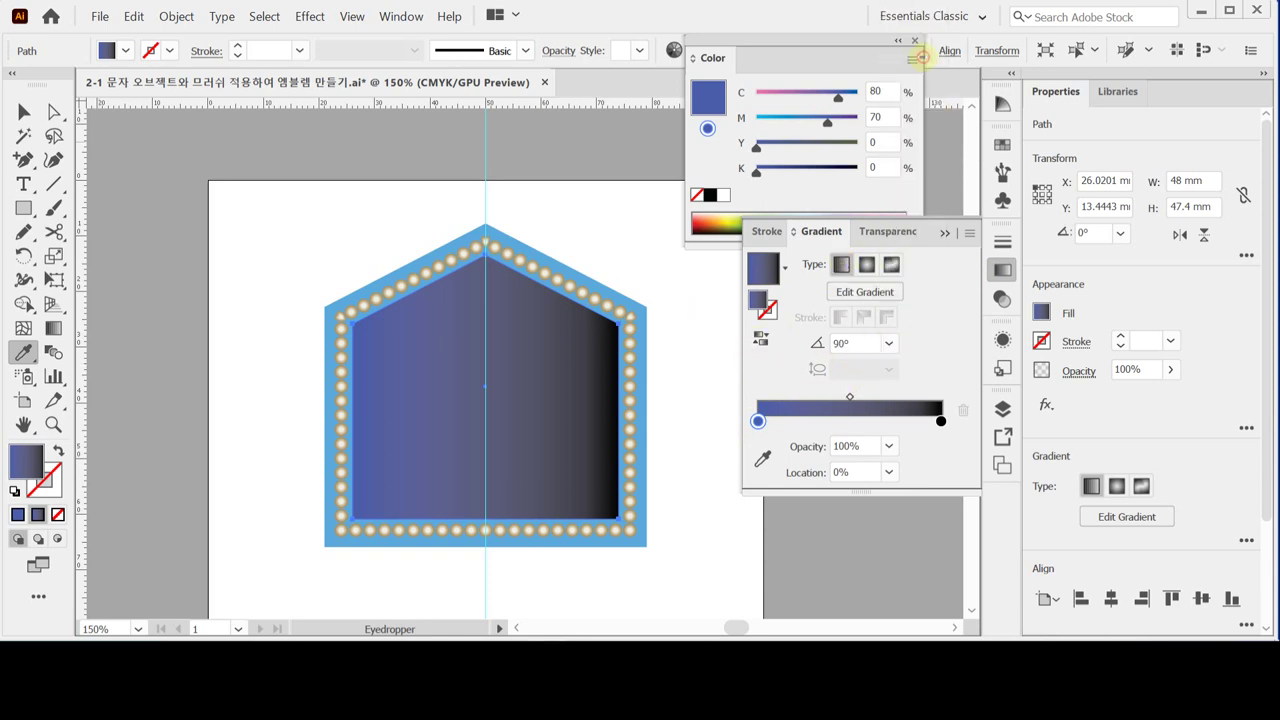
- Examine the CMYK values and colour mode of the inner house gradient's blue and black stops
{"action": "double_click", "coordinate": [757, 421]}
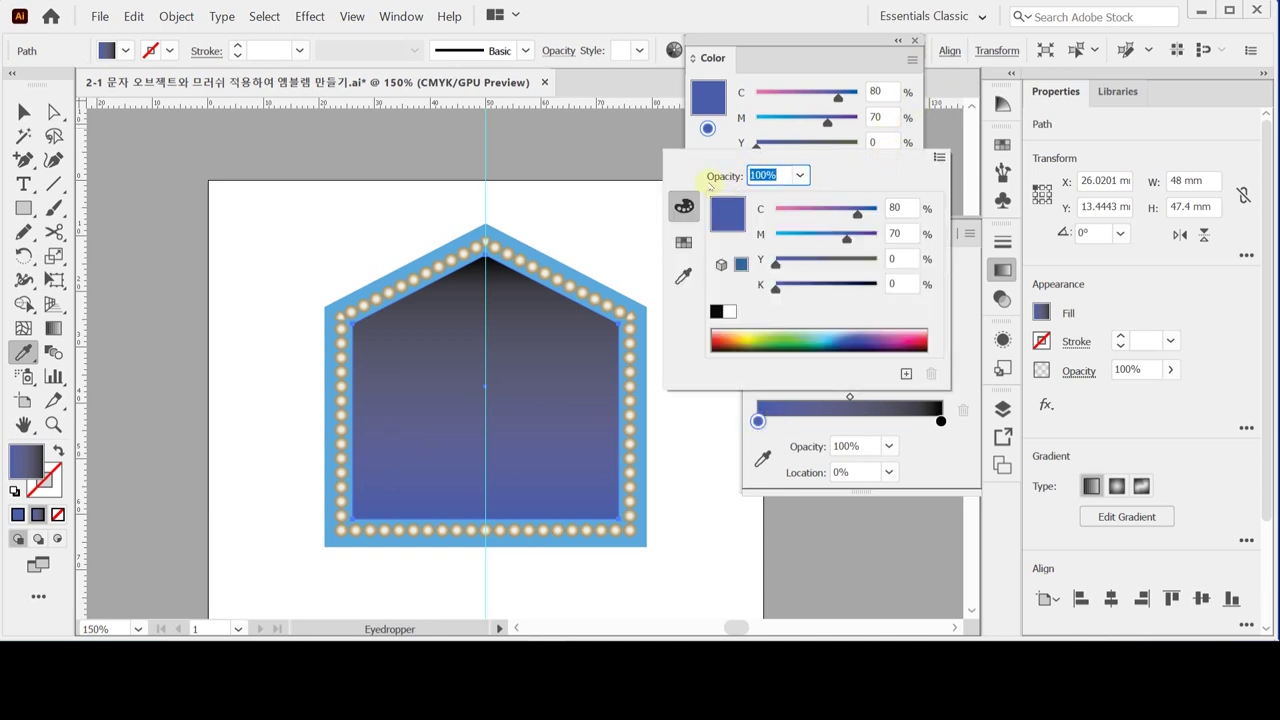
{"action": "left_click", "coordinate": [683, 205]}
{"action": "left_click", "coordinate": [958, 316]}
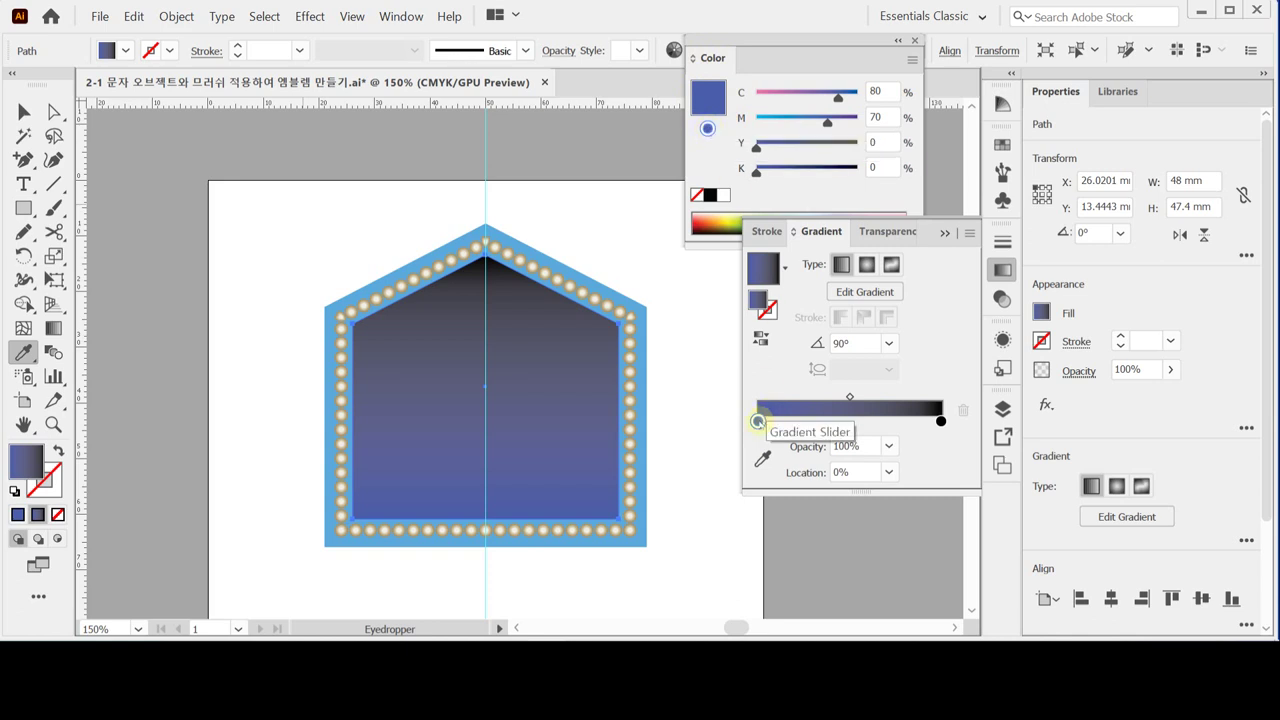
{"action": "left_click", "coordinate": [883, 91]}
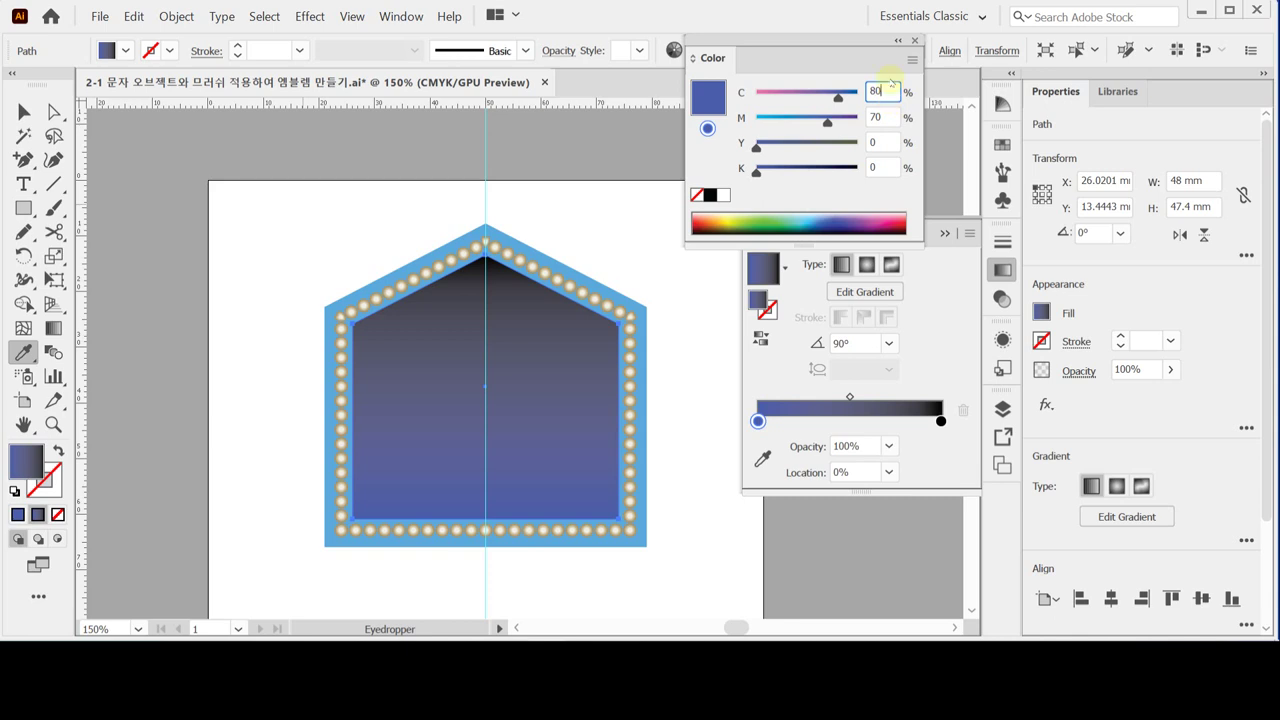
{"action": "left_click", "coordinate": [892, 117]}
{"action": "left_click", "coordinate": [941, 421]}
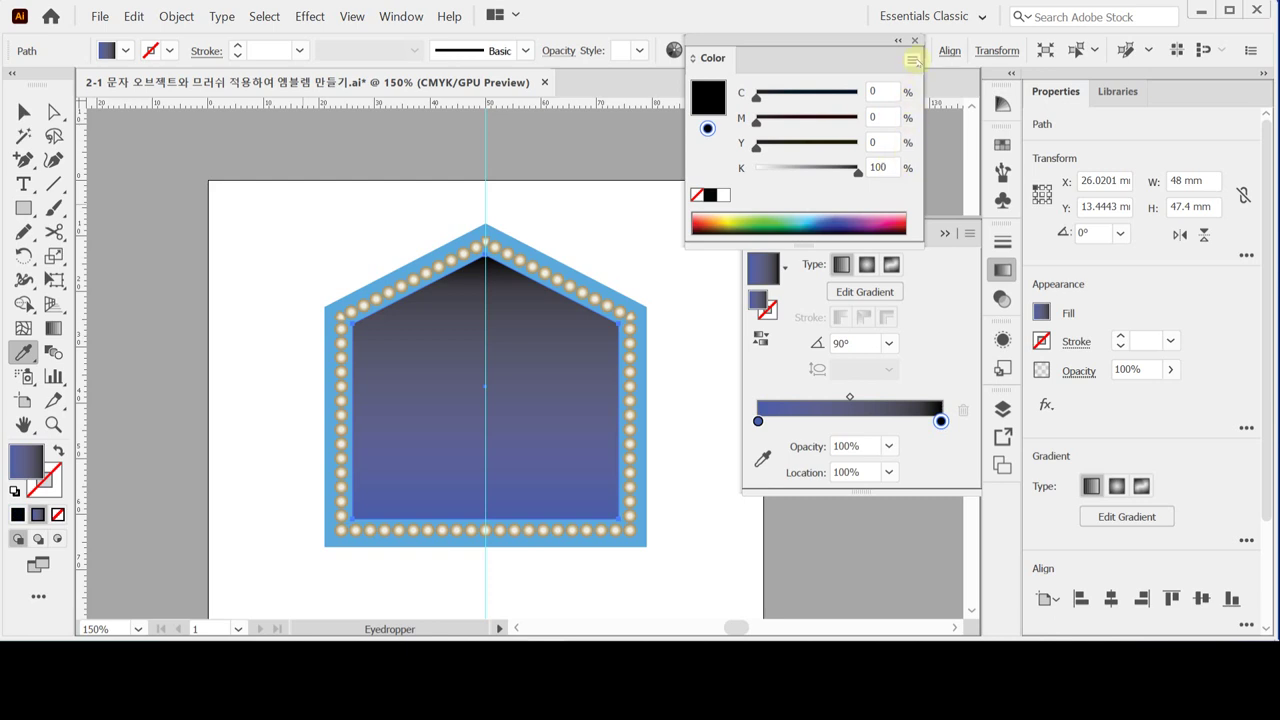
{"action": "left_click", "coordinate": [913, 61]}
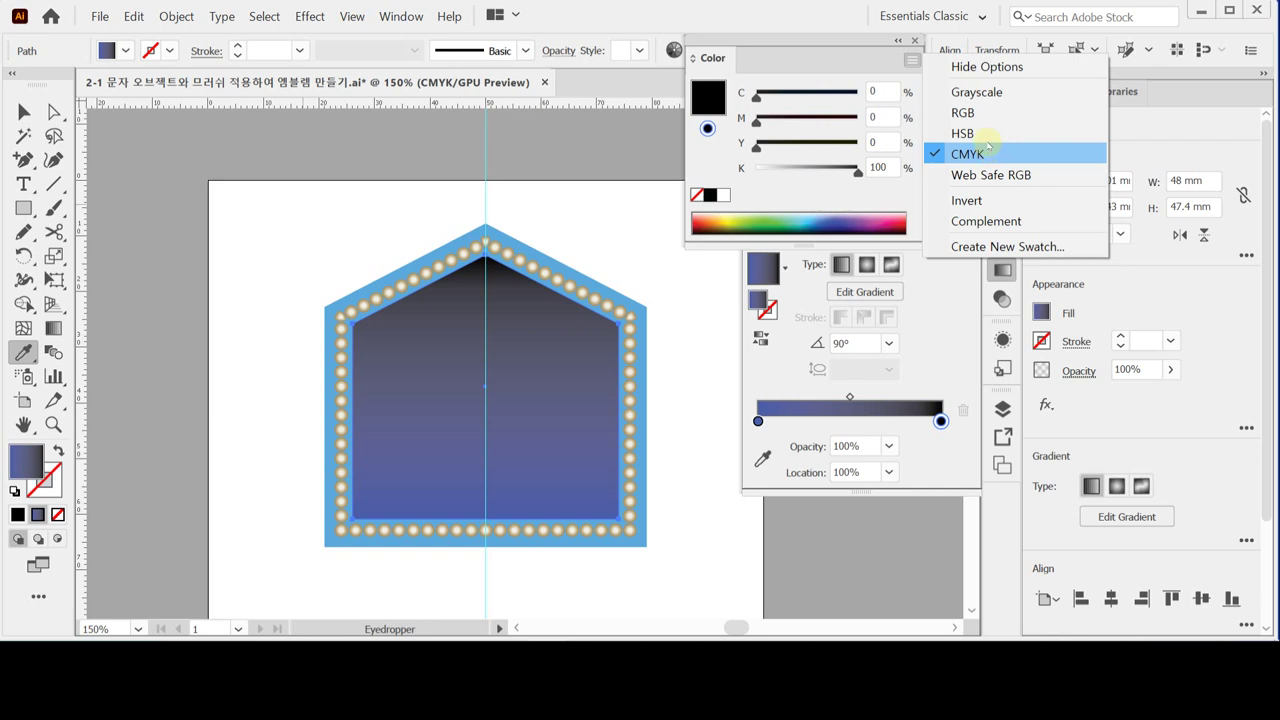
{"action": "left_click", "coordinate": [840, 57]}
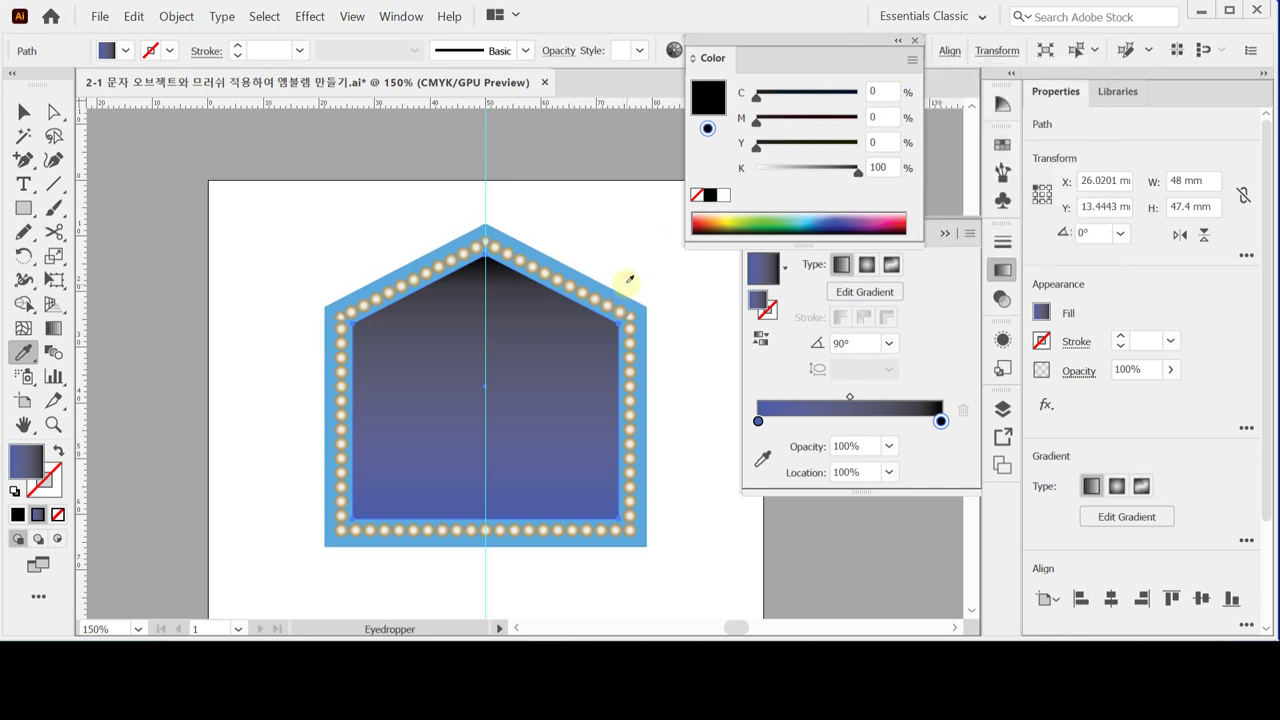
- Save the document and deselect the inner house shape
{"action": "key", "text": "ctrl"}
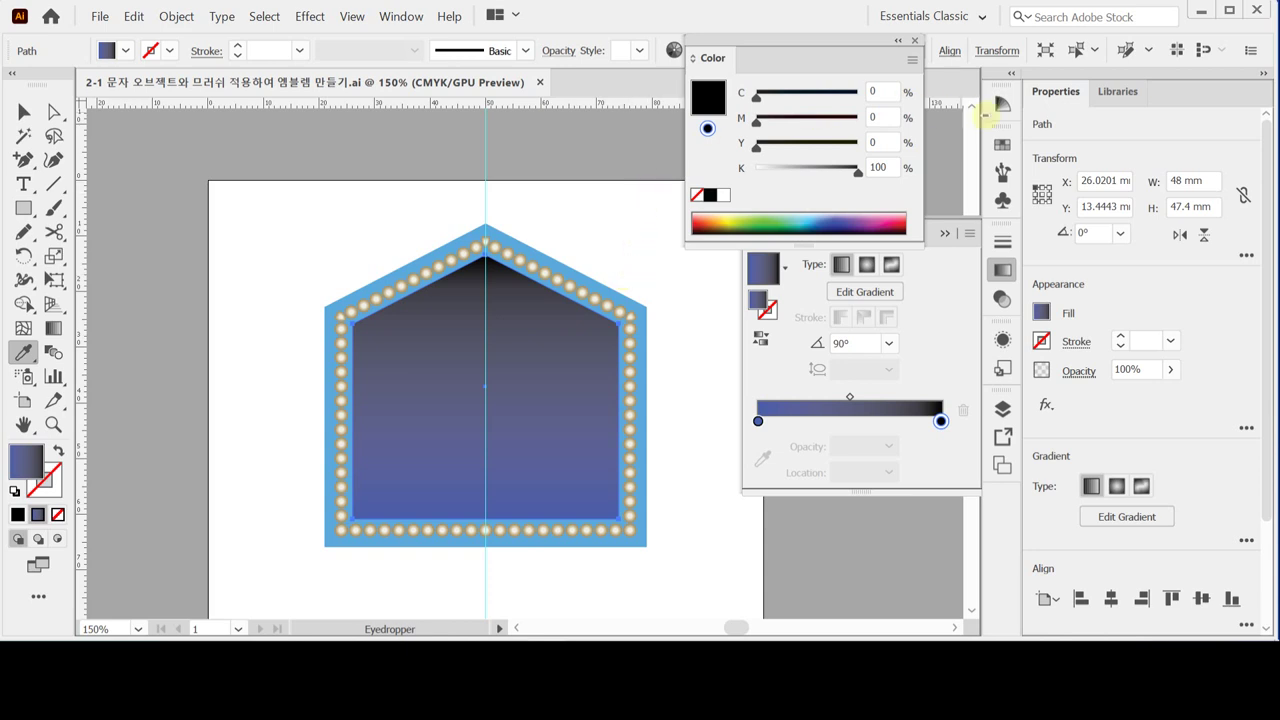
{"action": "key", "text": "ctrl"}
{"action": "left_click", "coordinate": [22, 112]}
{"action": "left_click", "coordinate": [296, 203]}
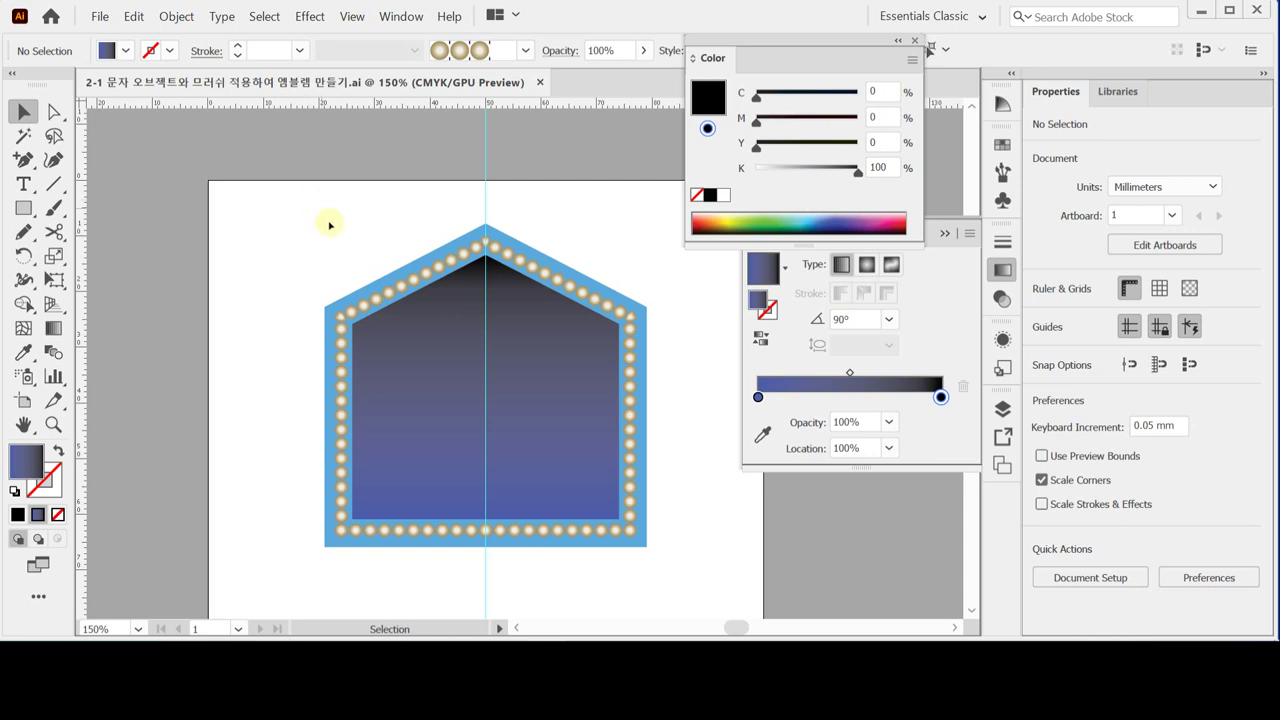
- Set the fill for new shapes to the light blue (C 10%) sampled from the reference swatches
{"action": "key", "text": "space"}
{"action": "left_click_drag", "start_coordinate": [511, 397], "coordinate": [441, 362]}
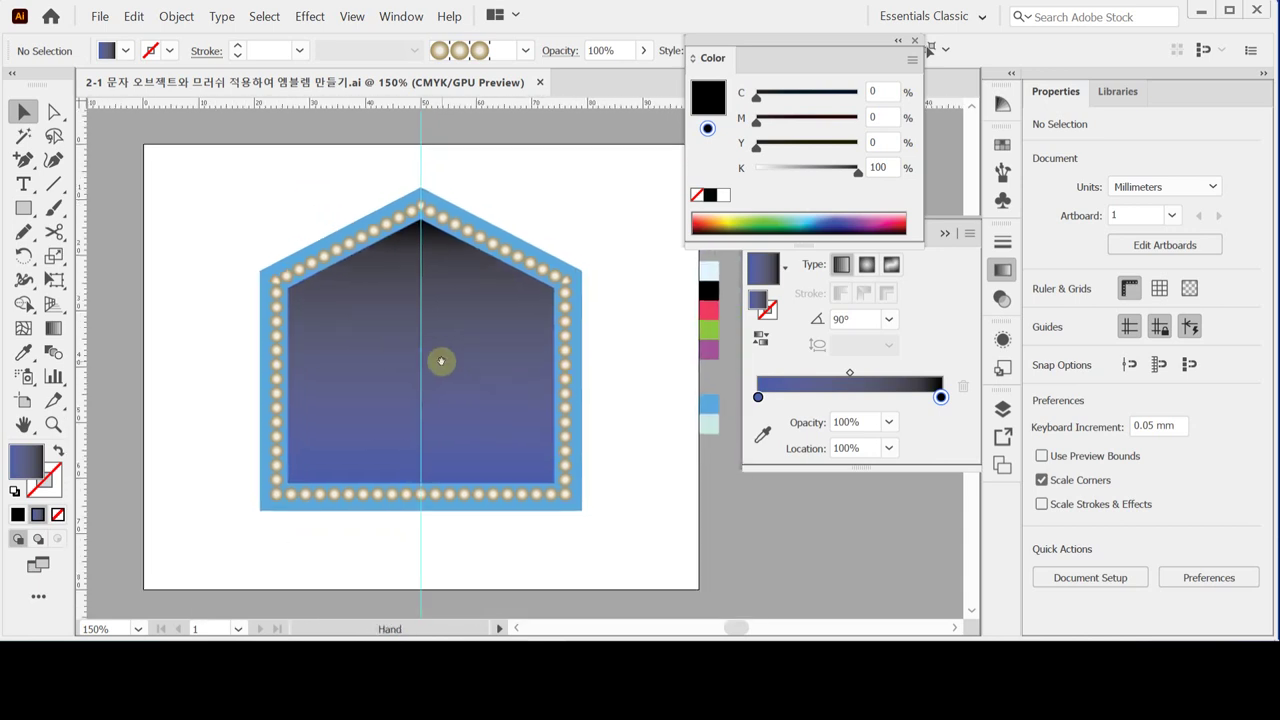
{"action": "left_click", "coordinate": [23, 207]}
{"action": "left_click_drag", "start_coordinate": [23, 207], "coordinate": [70, 257]}
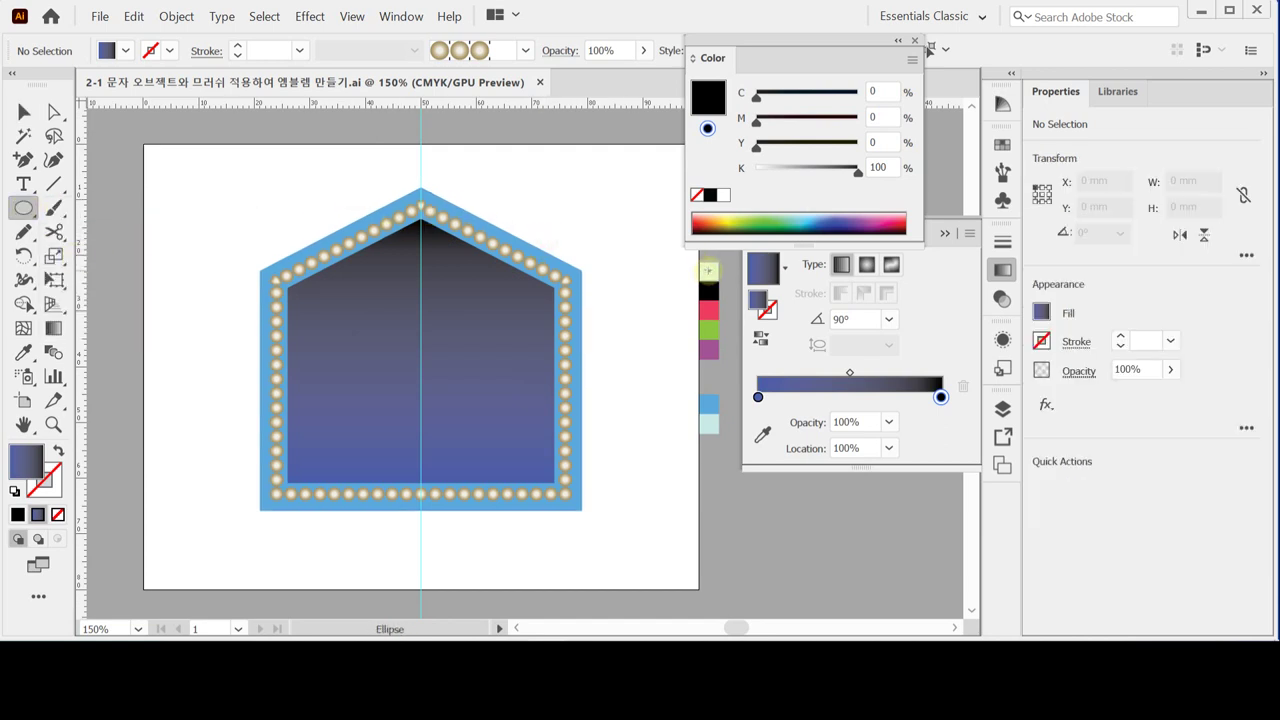
{"action": "key", "text": "i"}
{"action": "left_click", "coordinate": [654, 278]}
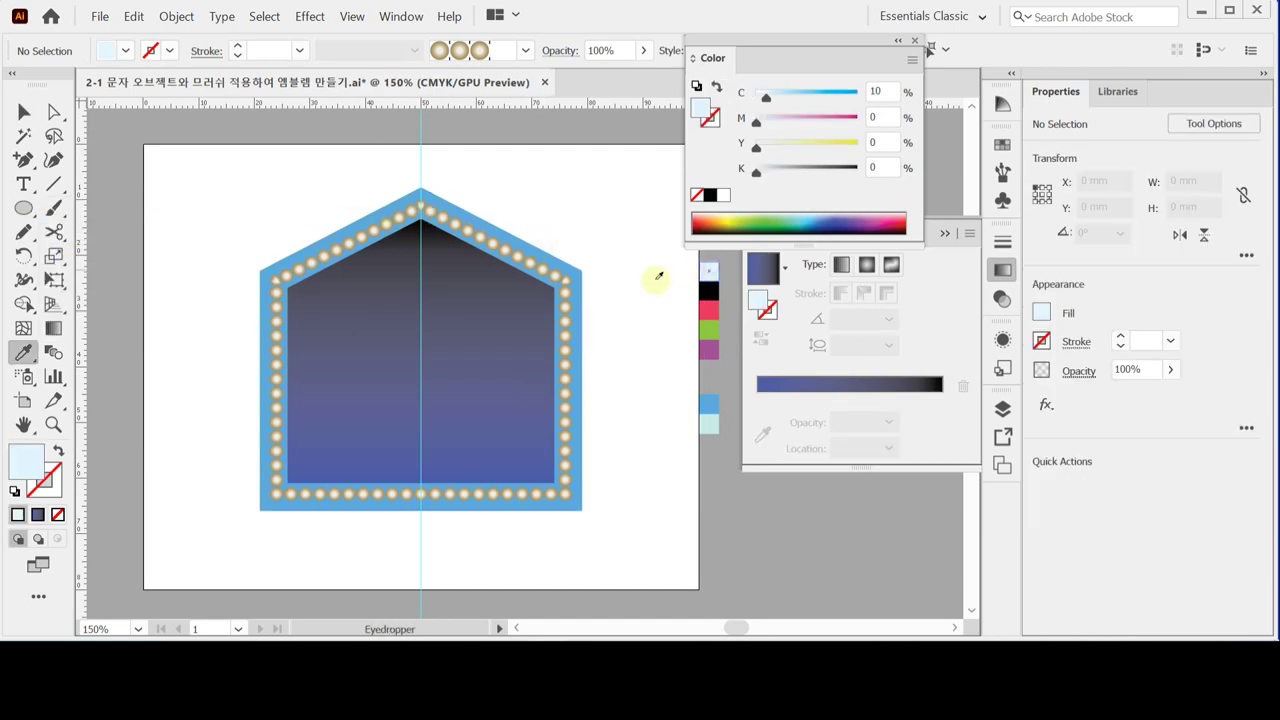
- Create a 19 × 19 mm light blue circle and place it in the lower right of the house interior as the snowman's body
{"action": "left_click", "coordinate": [504, 338]}
{"action": "left_click", "coordinate": [511, 368]}
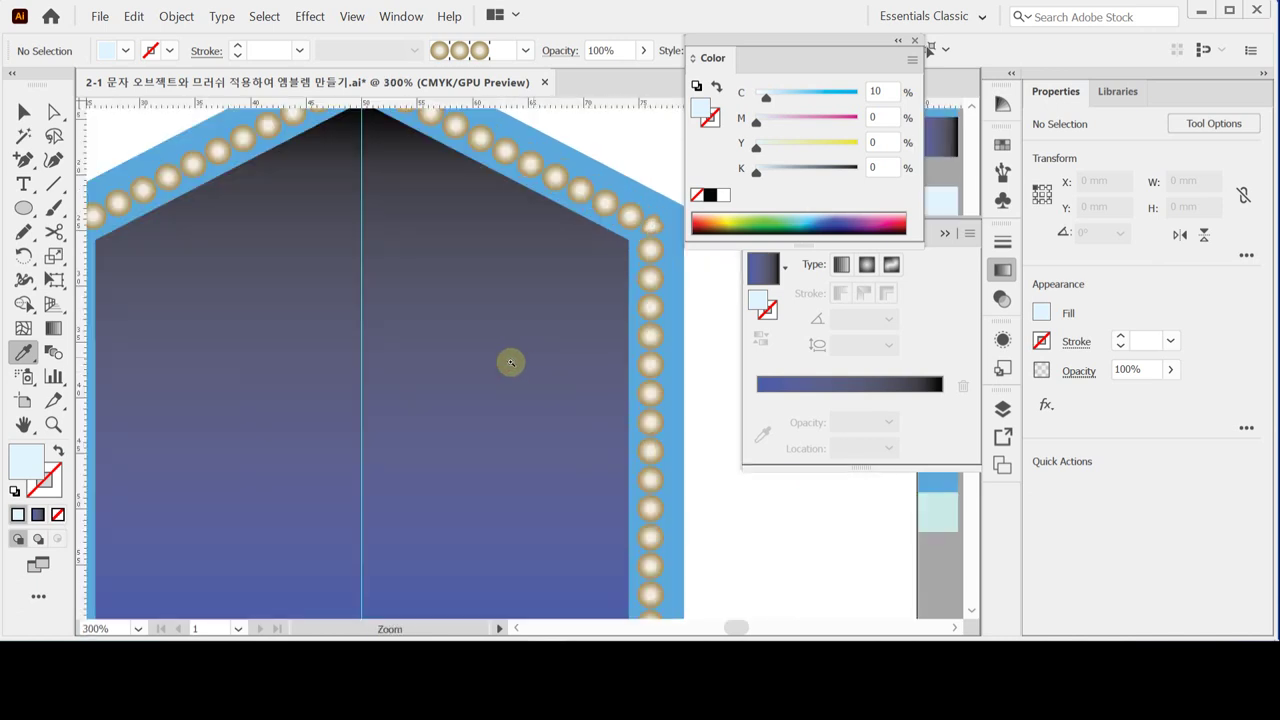
{"action": "left_click", "coordinate": [508, 346], "text": "alt"}
{"action": "left_click_drag", "start_coordinate": [514, 346], "coordinate": [419, 279]}
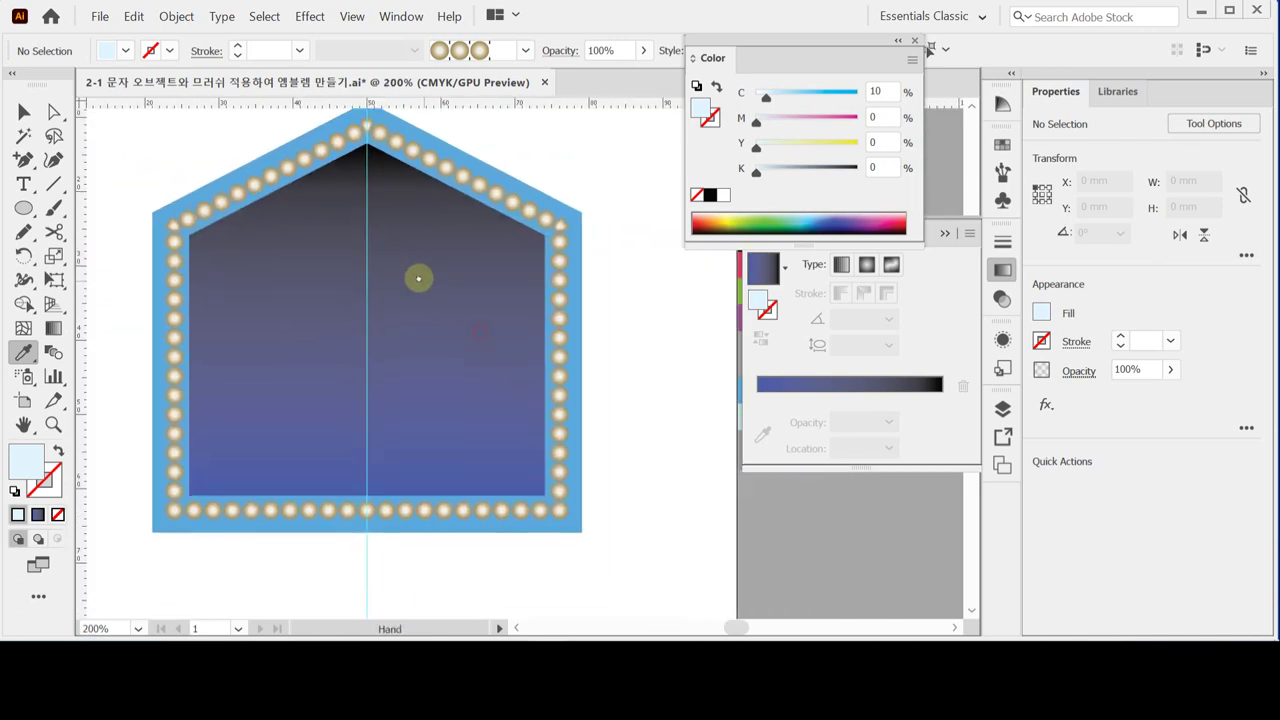
{"action": "left_click", "coordinate": [430, 291], "text": "ctrl"}
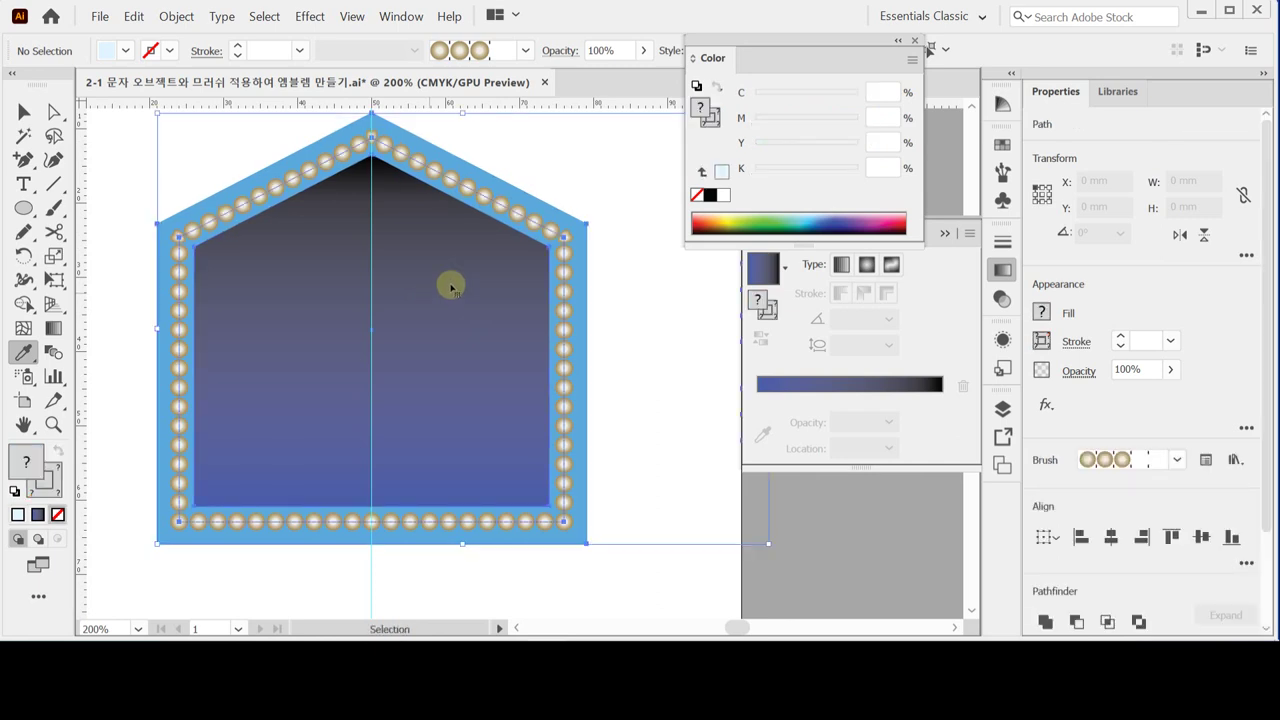
{"action": "key", "text": "ctrl+shift+a"}
{"action": "left_click", "coordinate": [23, 207]}
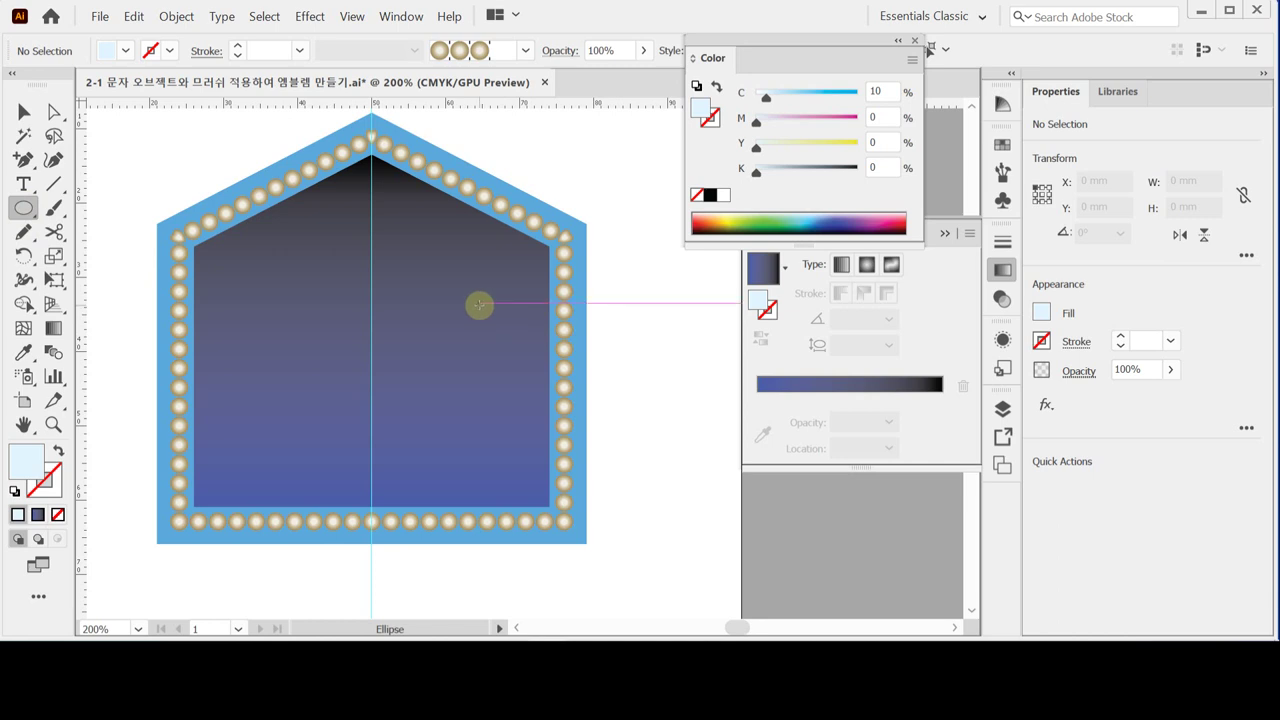
{"action": "left_click", "coordinate": [467, 400]}
{"action": "type", "text": "19"}
{"action": "key", "text": "Tab"}
{"action": "type", "text": "19"}
{"action": "left_click", "coordinate": [498, 212]}
{"action": "left_click_drag", "start_coordinate": [551, 491], "coordinate": [463, 445]}
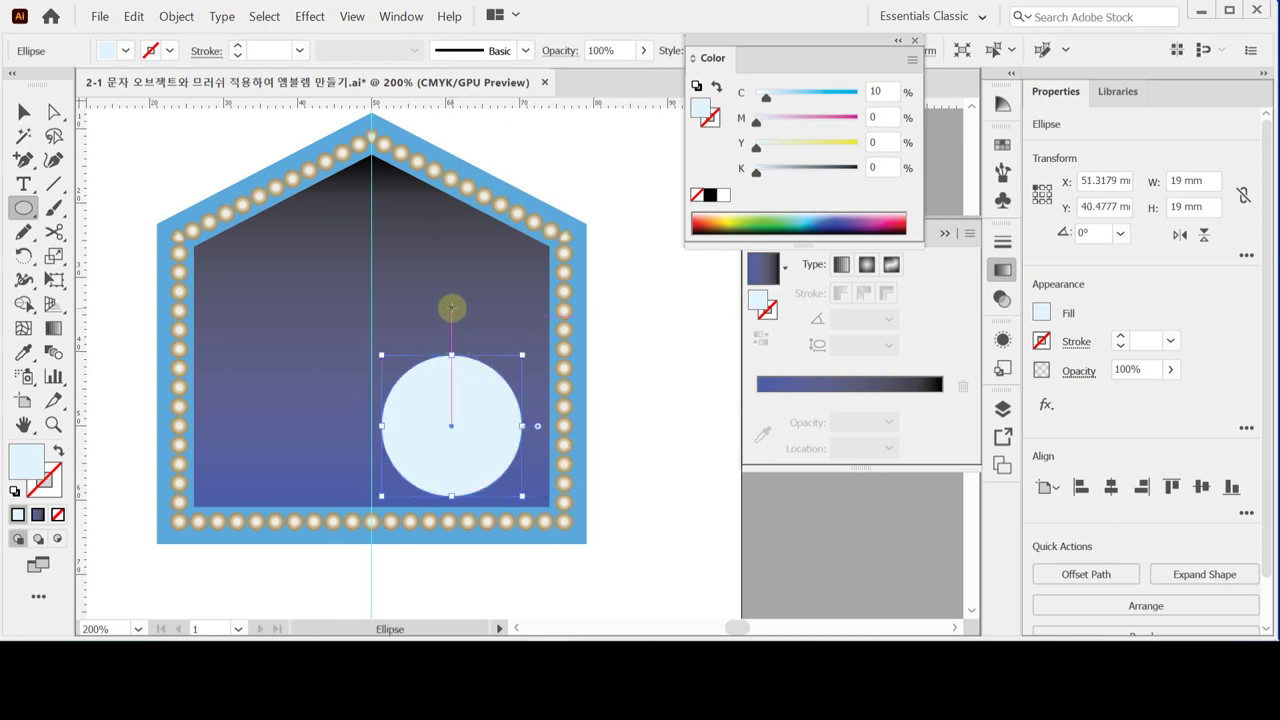
- Create a 12 × 12 mm light blue circle and place it above the body circle as the snowman's head
{"action": "left_click", "coordinate": [451, 309]}
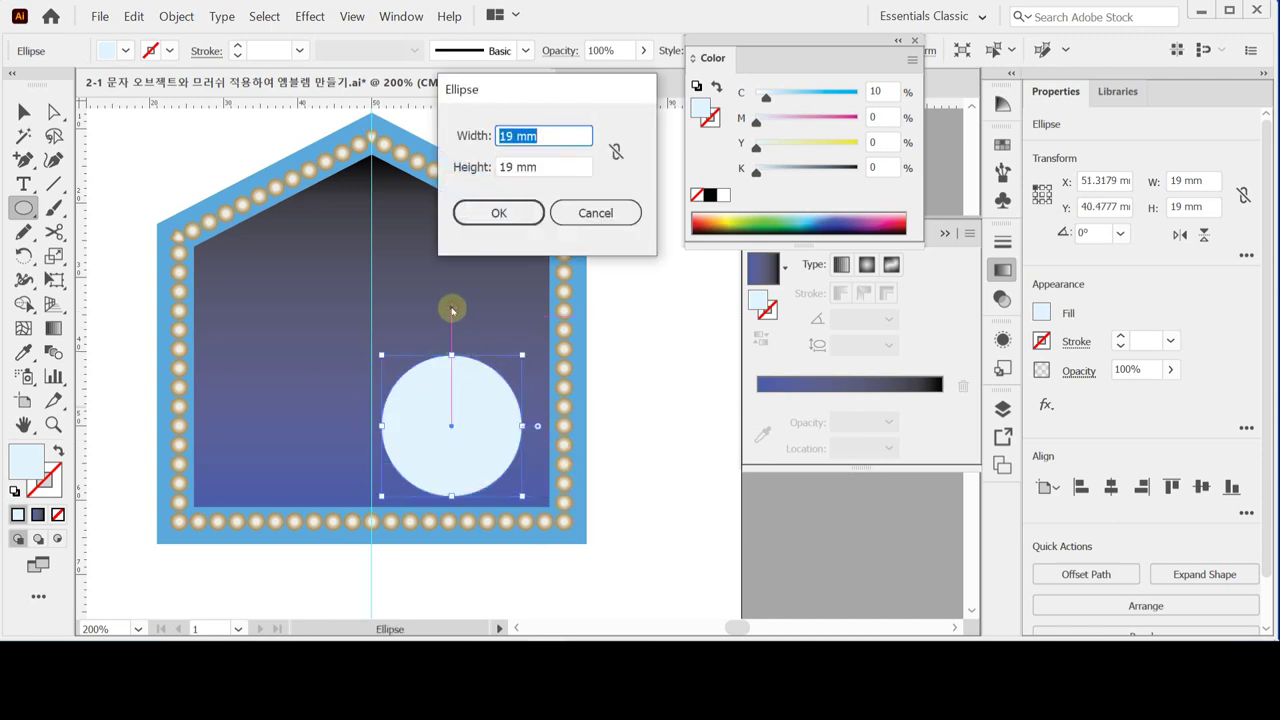
{"action": "type", "text": "12"}
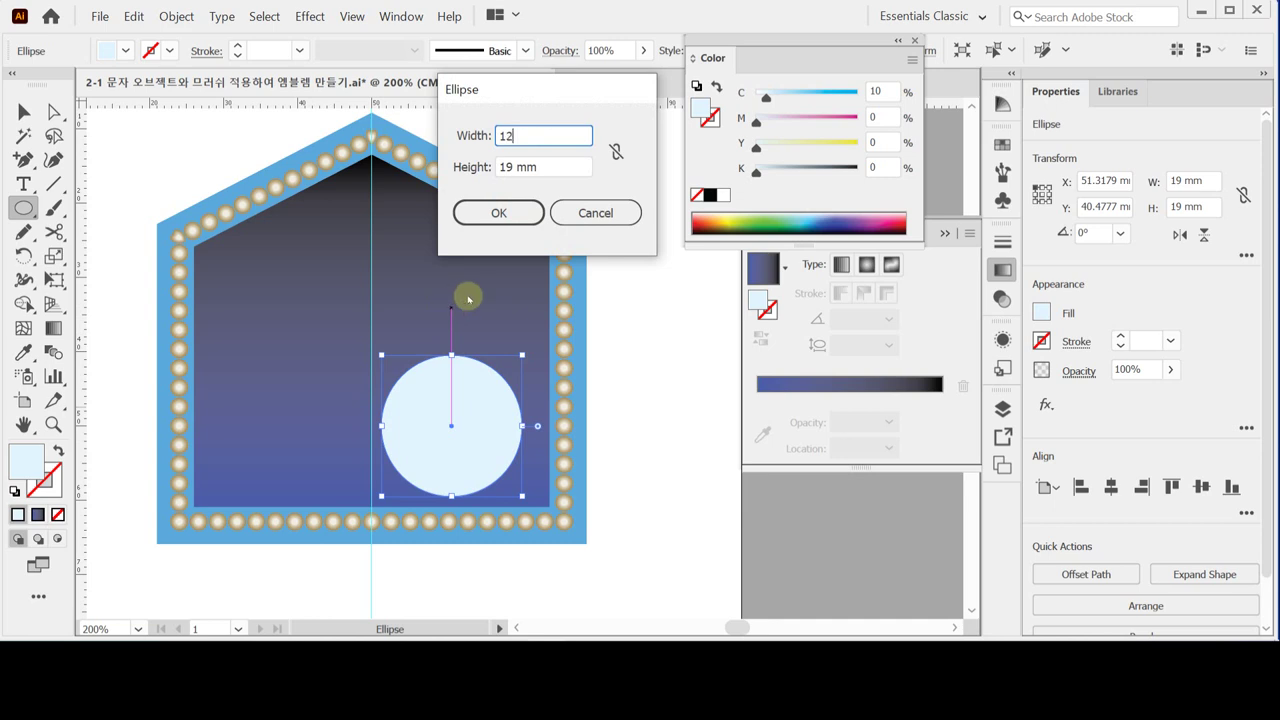
{"action": "key", "text": "Tab"}
{"action": "type", "text": "12"}
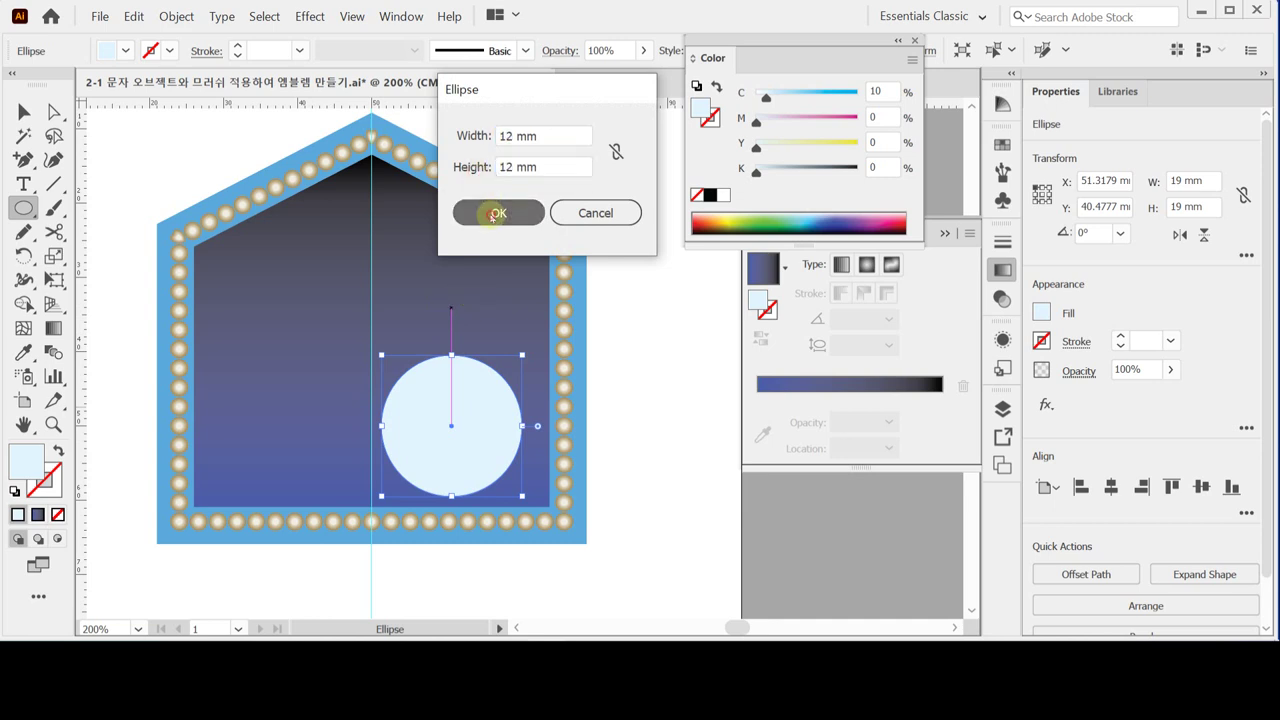
{"action": "left_click", "coordinate": [498, 213]}
{"action": "left_click_drag", "start_coordinate": [528, 372], "coordinate": [468, 354]}
- Centre the head and body circles horizontally on each other, and lower the head slightly for more overlap
{"action": "left_click", "coordinate": [457, 423], "text": "shift"}
{"action": "left_click", "coordinate": [1110, 487]}
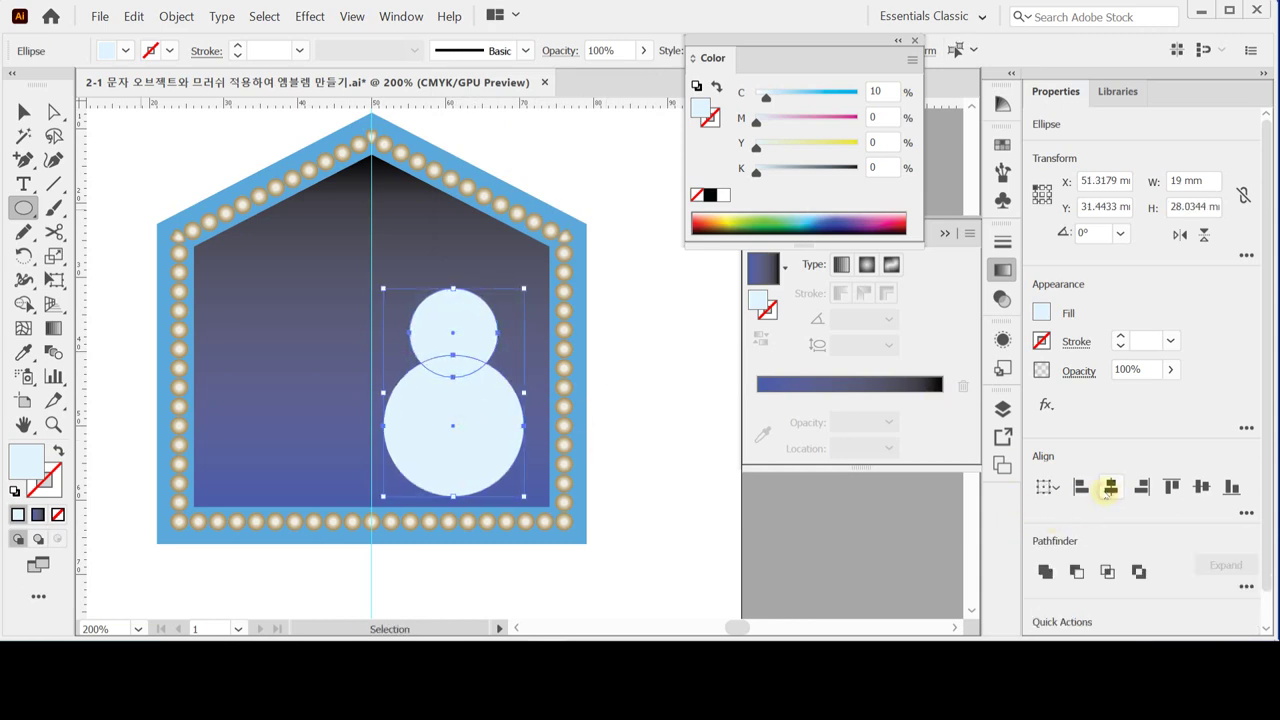
{"action": "left_click", "coordinate": [657, 320]}
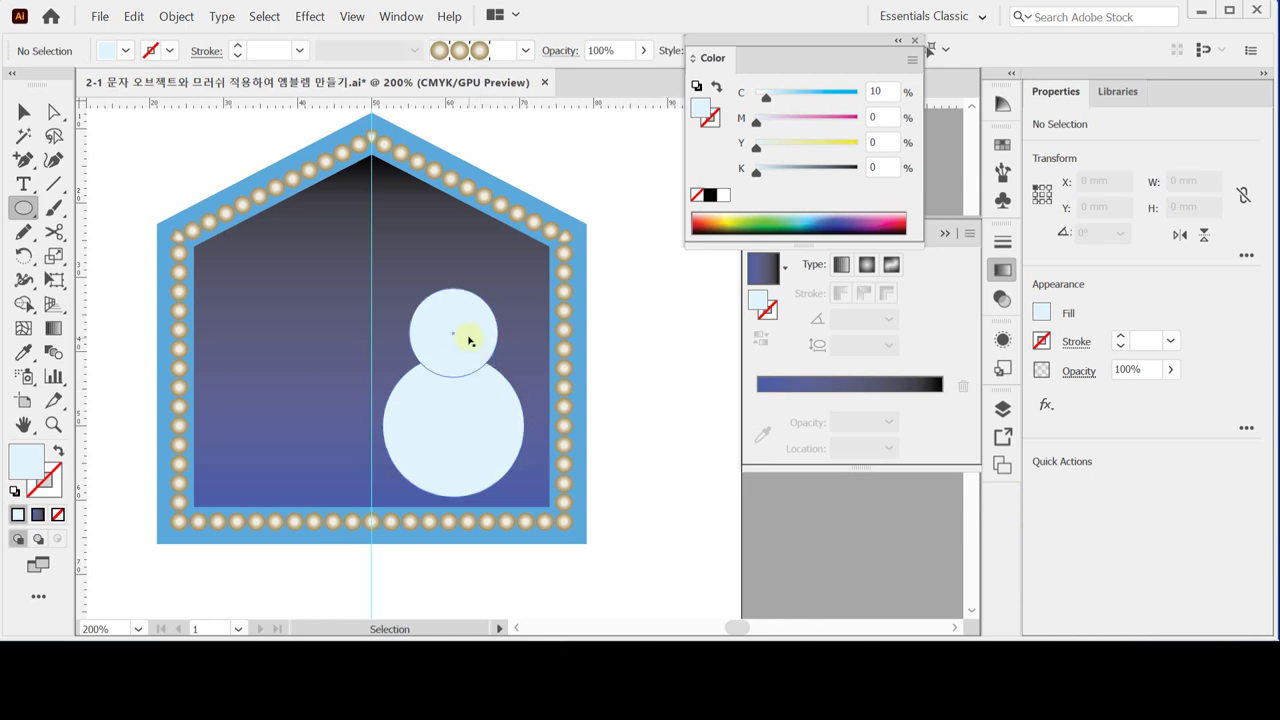
{"action": "left_click_drag", "start_coordinate": [467, 341], "coordinate": [469, 350]}
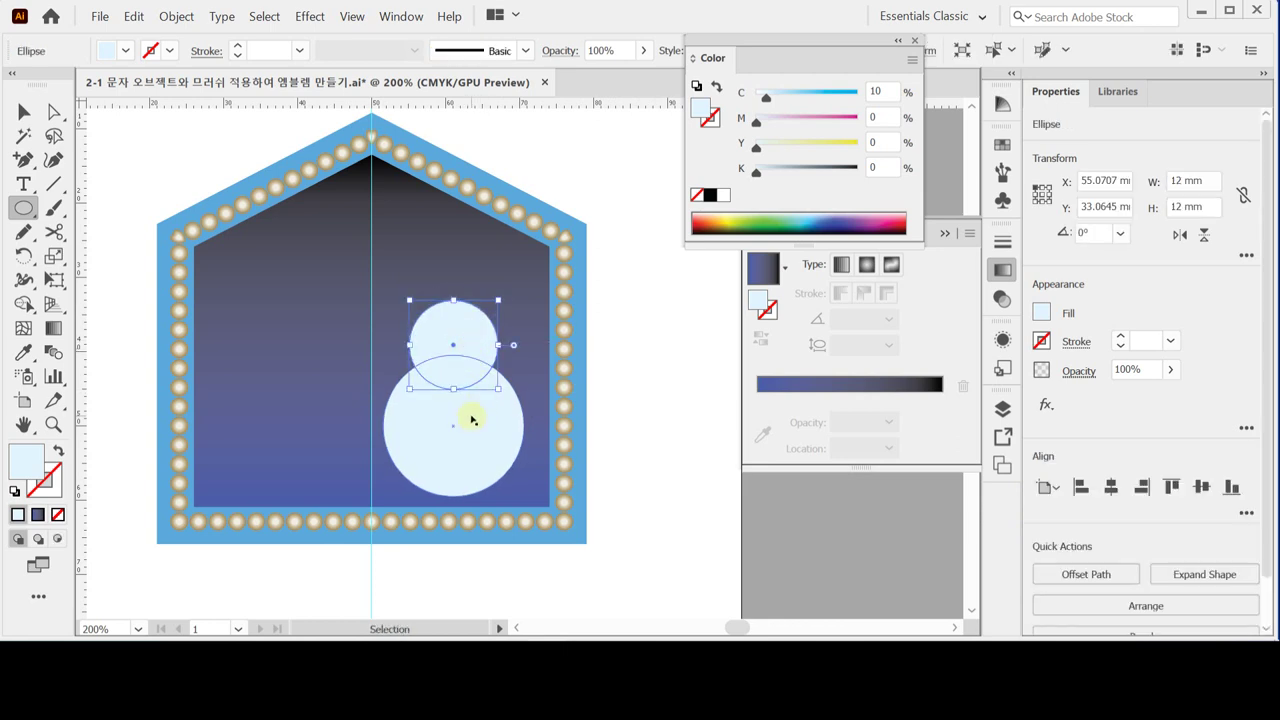
{"action": "left_click", "coordinate": [471, 416], "text": "shift"}
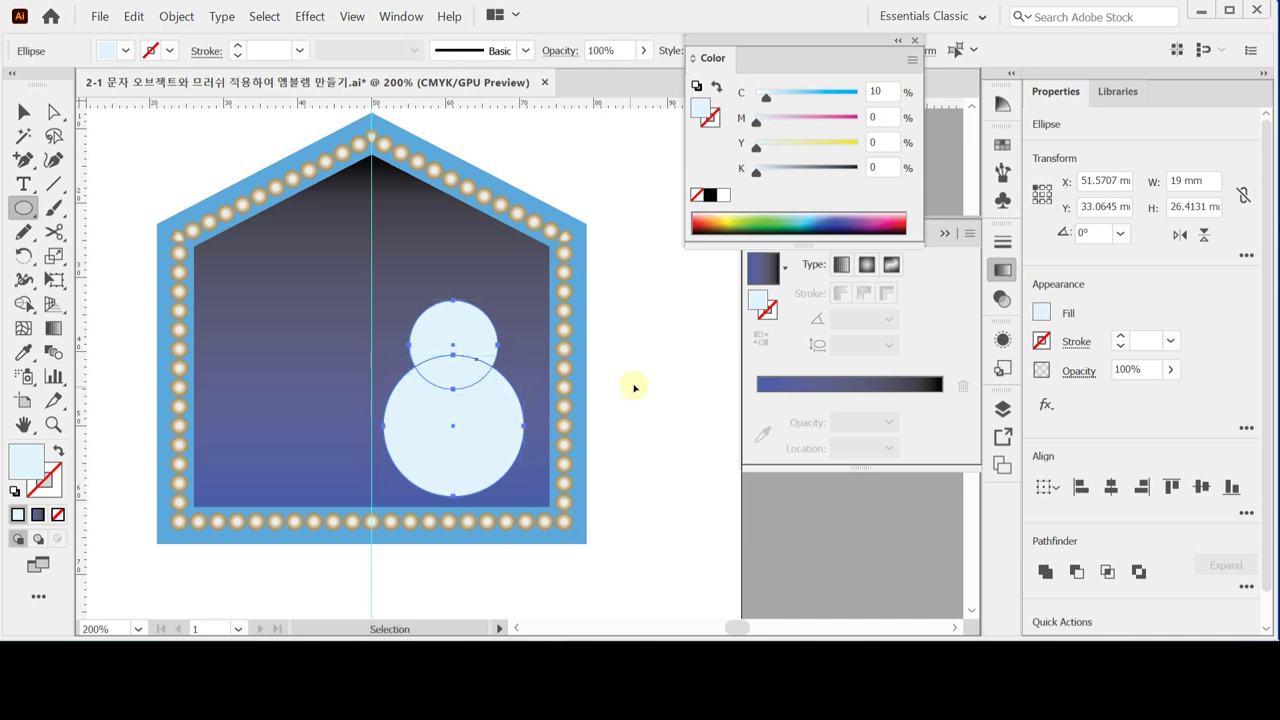
{"action": "key", "text": "ctrl+shift+a"}
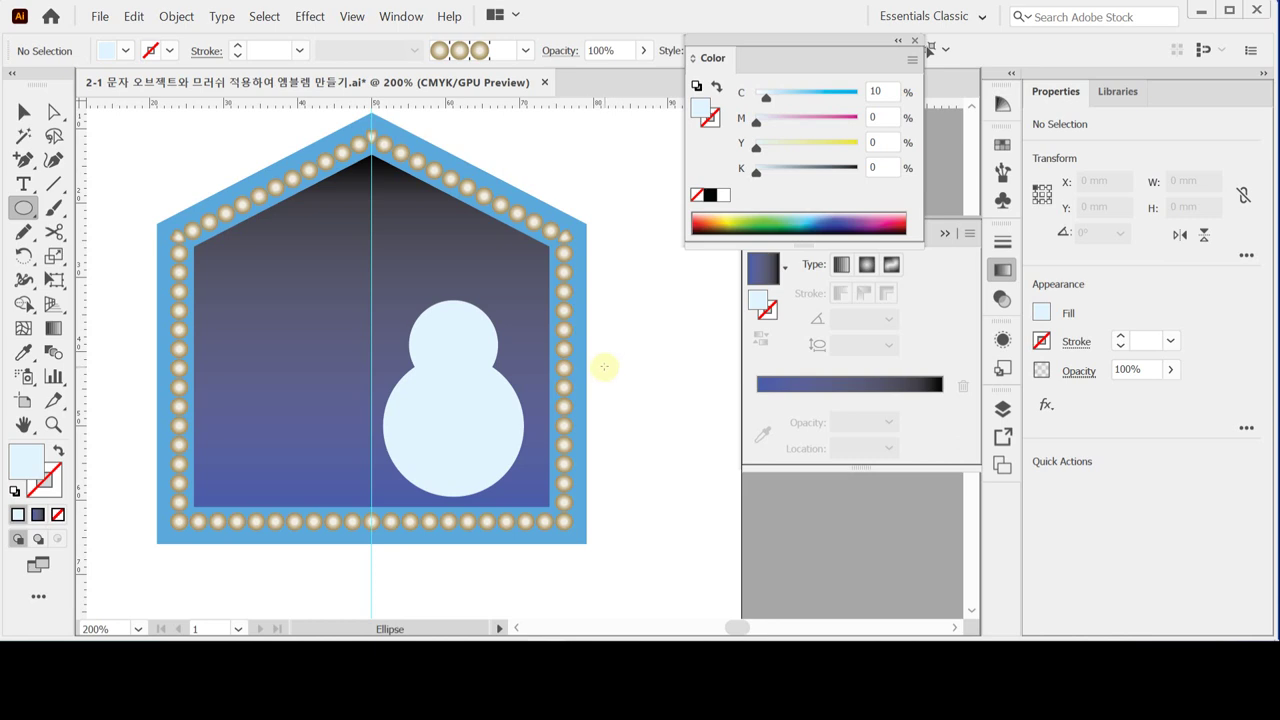
- Draw an eye circle about 1.85 mm wide on the left side of the head, with black fill and no stroke
{"action": "key", "text": "ctrl+equal"}
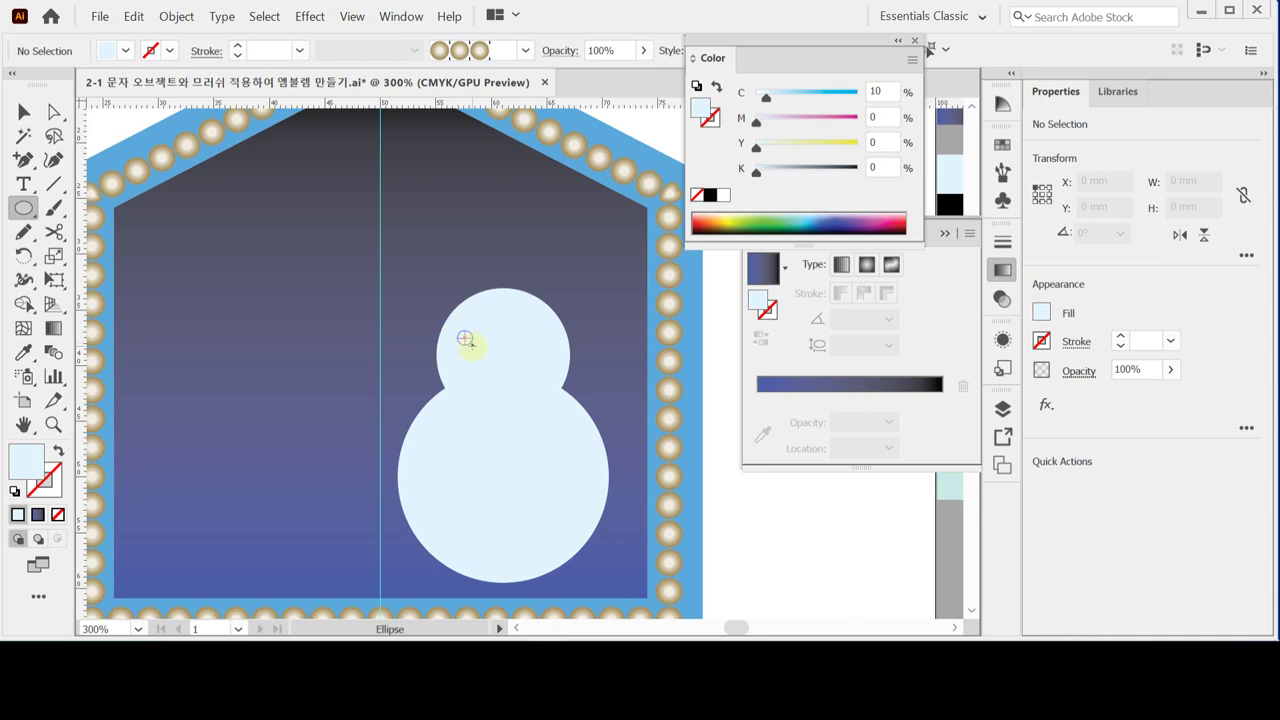
{"action": "left_click_drag", "start_coordinate": [467, 341], "coordinate": [480, 353]}
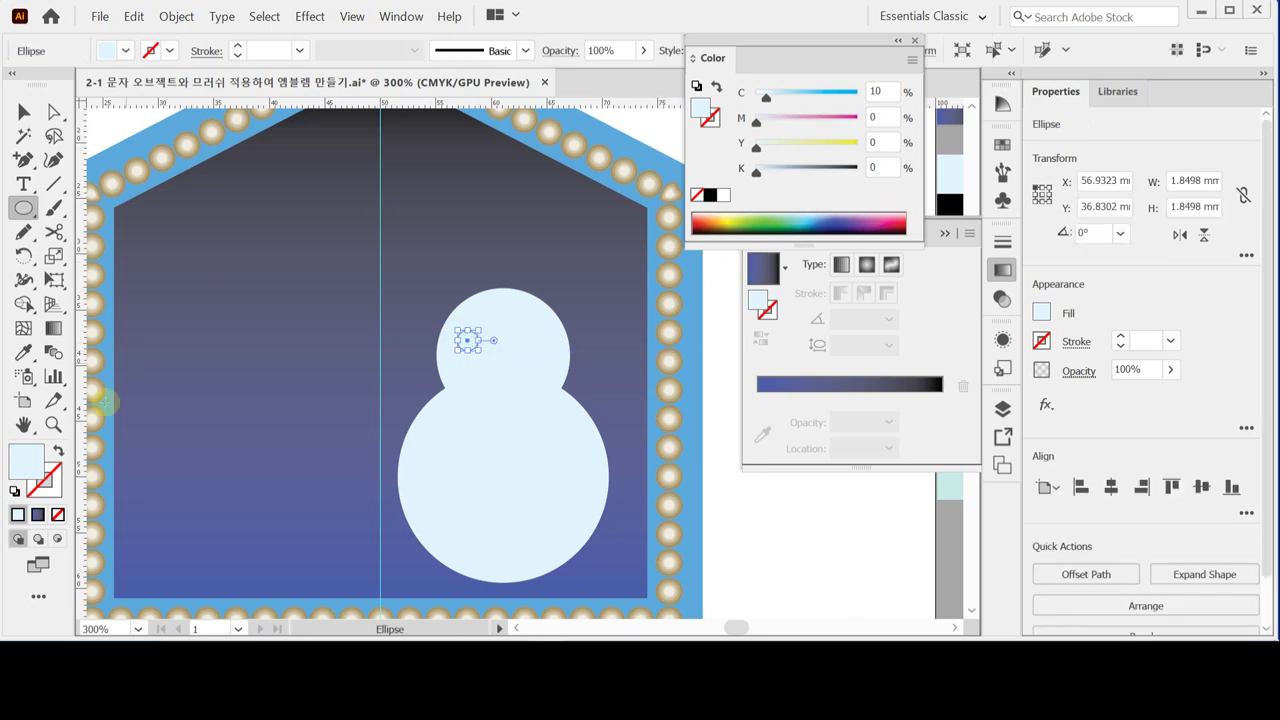
{"action": "left_click", "coordinate": [15, 490]}
{"action": "left_click", "coordinate": [58, 451]}
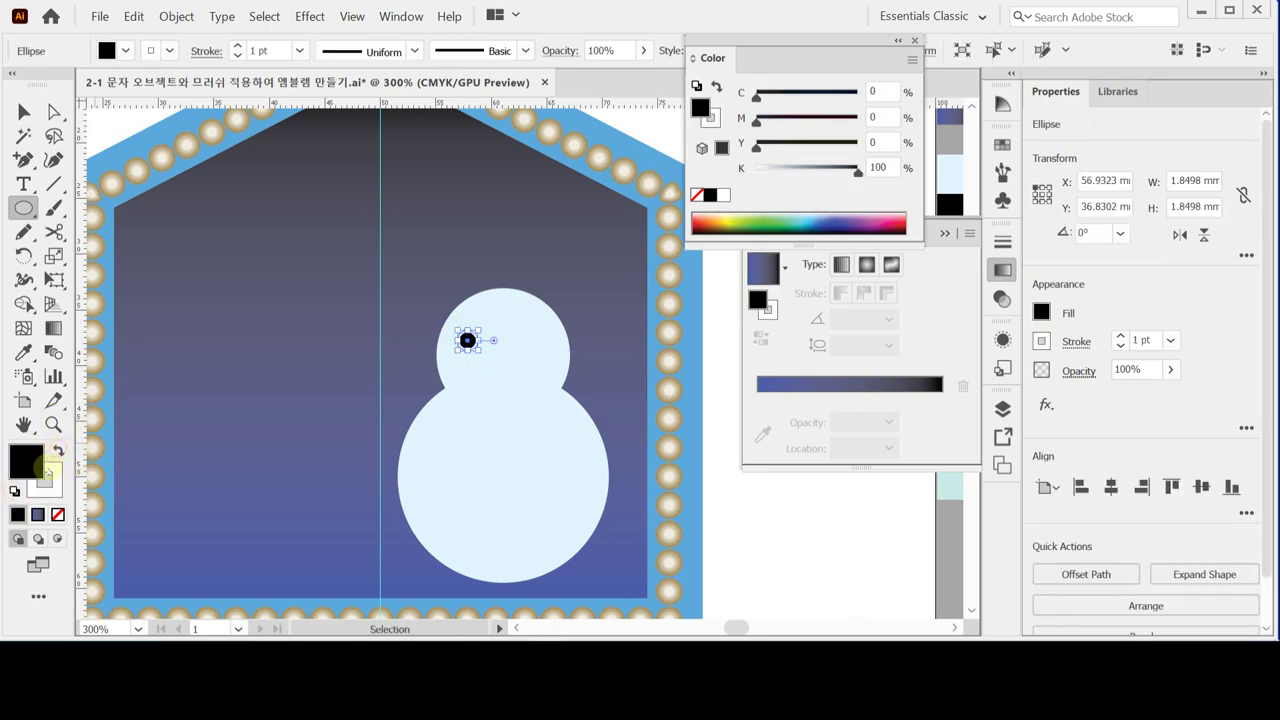
{"action": "left_click", "coordinate": [57, 515]}
{"action": "left_click", "coordinate": [20, 460]}
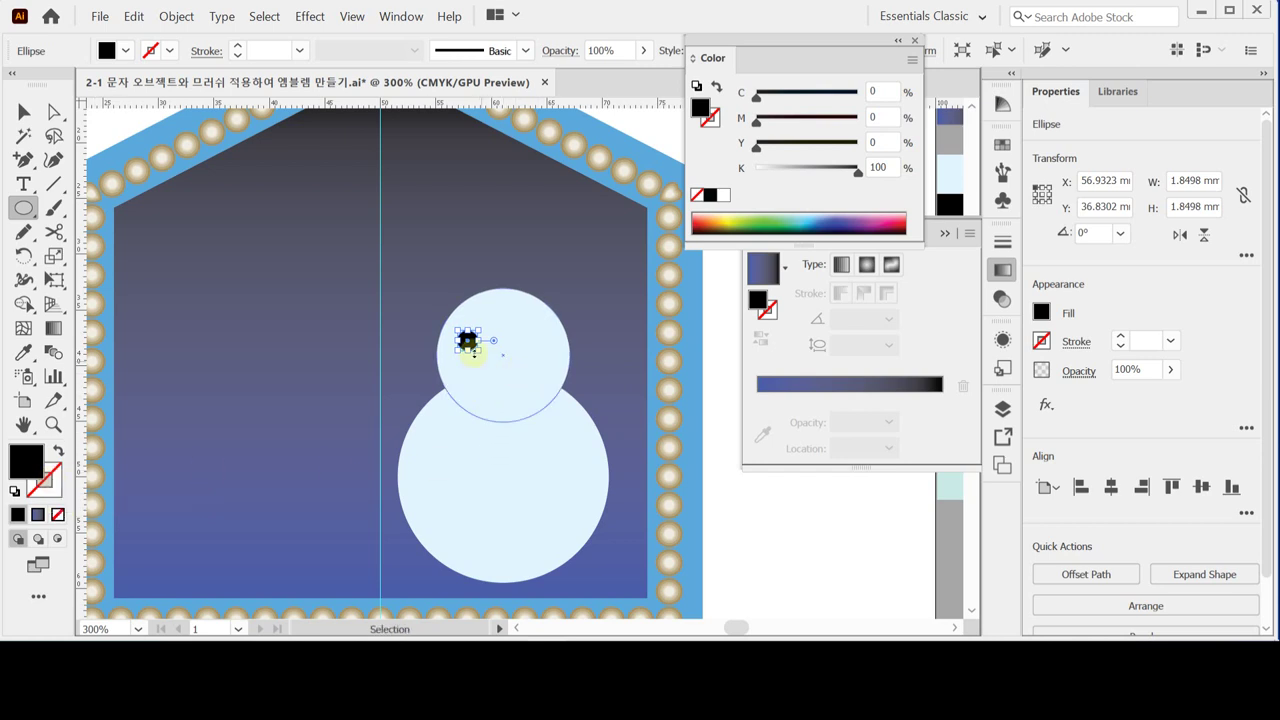
- Enlarge the eye to about 2.16 mm and place a copy to its right, slightly lower on the head
{"action": "scroll", "coordinate": [543, 354], "scroll_direction": "up", "scroll_amount": 2, "text": "alt"}
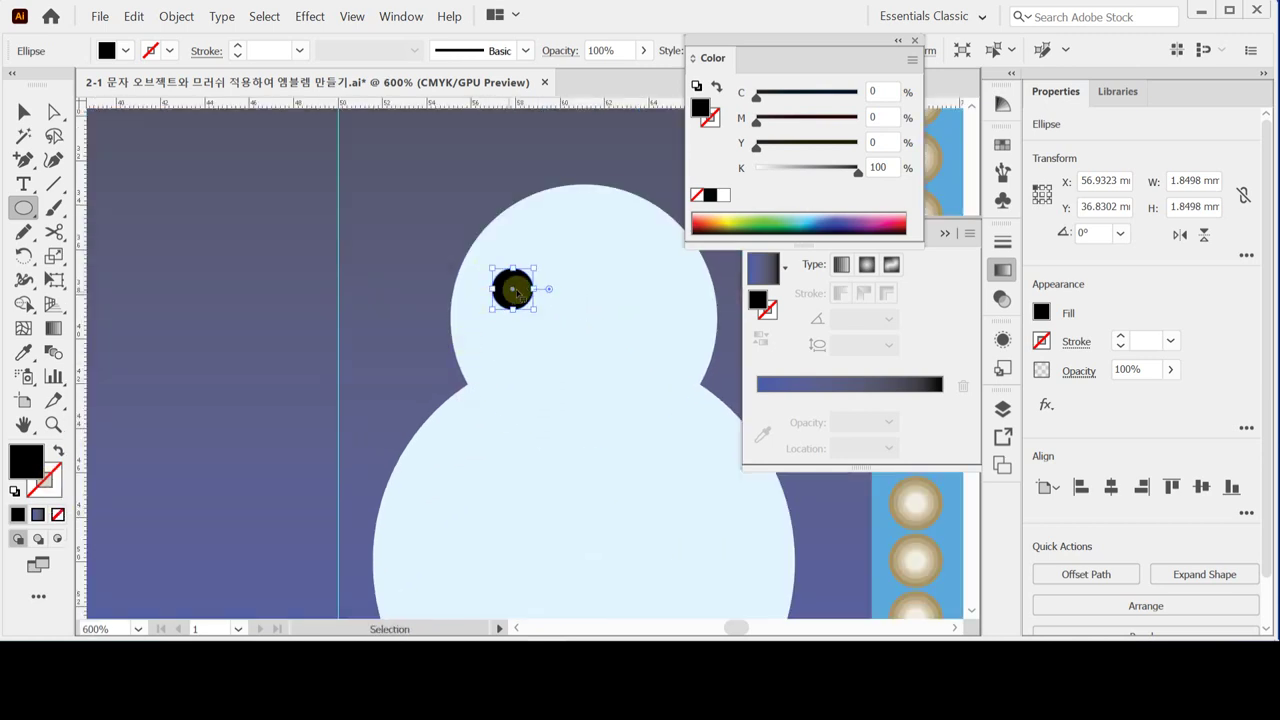
{"action": "left_click_drag", "start_coordinate": [519, 293], "coordinate": [556, 290]}
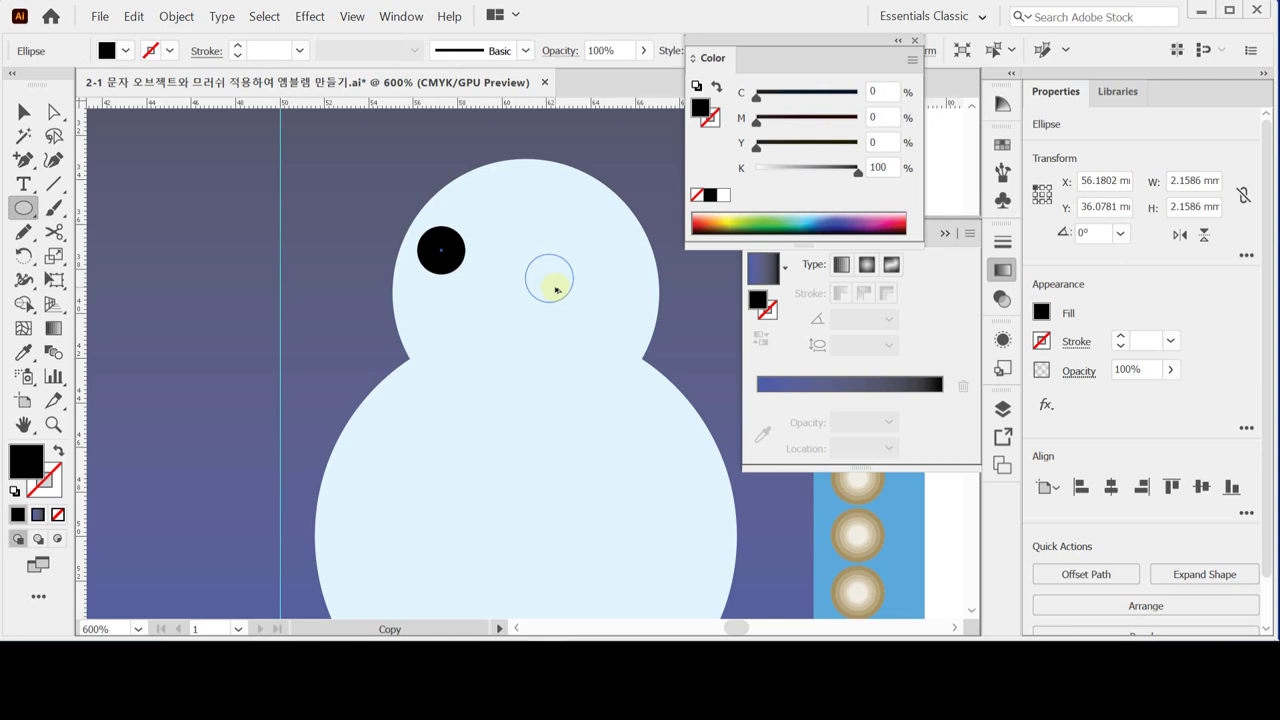
{"action": "left_click_drag", "start_coordinate": [557, 290], "coordinate": [557, 290]}
{"action": "scroll", "coordinate": [400, 300], "scroll_direction": "down", "scroll_amount": 1}
{"action": "scroll", "coordinate": [400, 300], "scroll_direction": "right", "scroll_amount": 1}
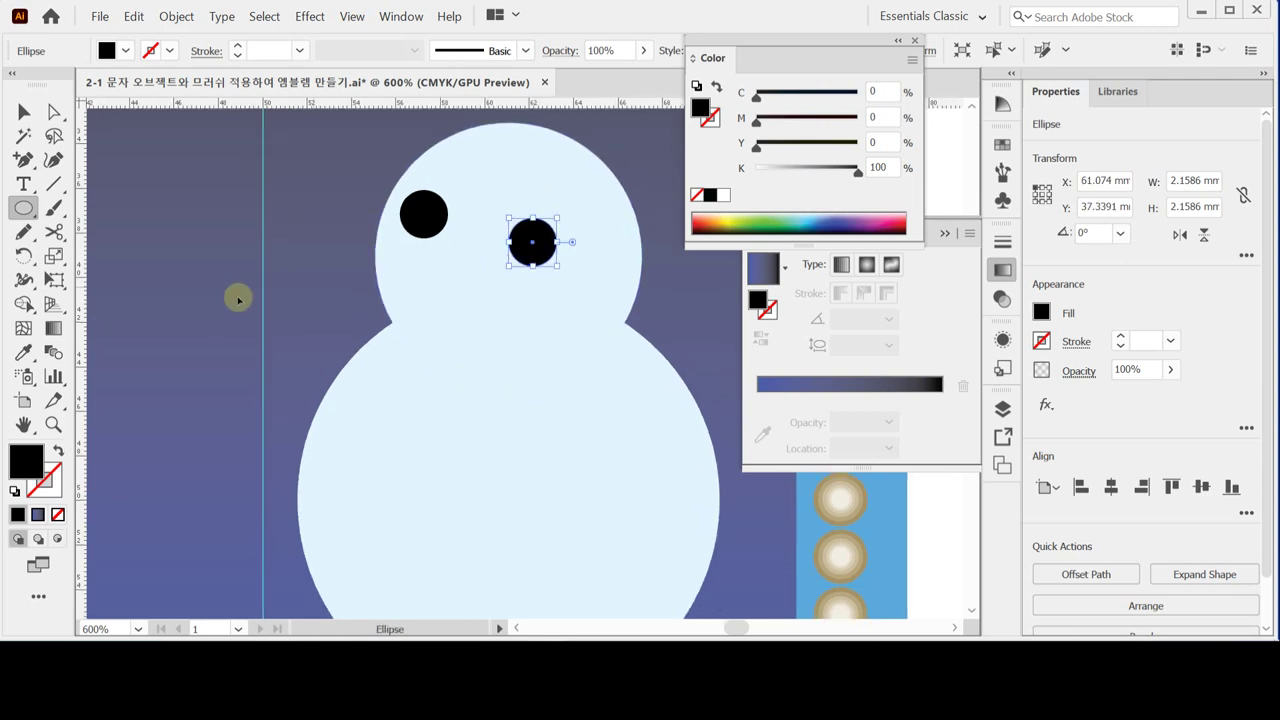
{"action": "left_click", "coordinate": [929, 514]}
- Draw a closed carrot-nose outline between the eyes, rounded at its upper end and tapering down to the left, with white fill and black stroke
{"action": "left_click", "coordinate": [23, 207]}
{"action": "left_click", "coordinate": [14, 490]}
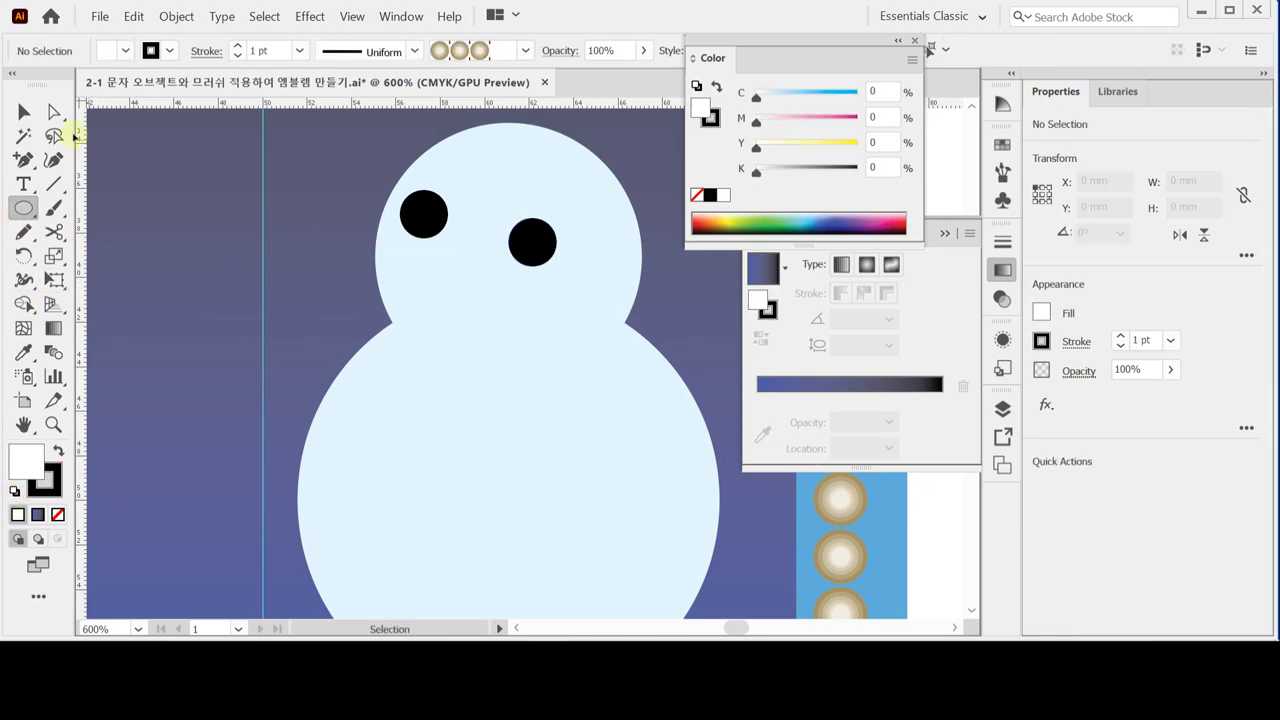
{"action": "left_click", "coordinate": [24, 160]}
{"action": "left_click_drag", "start_coordinate": [24, 160], "coordinate": [94, 157]}
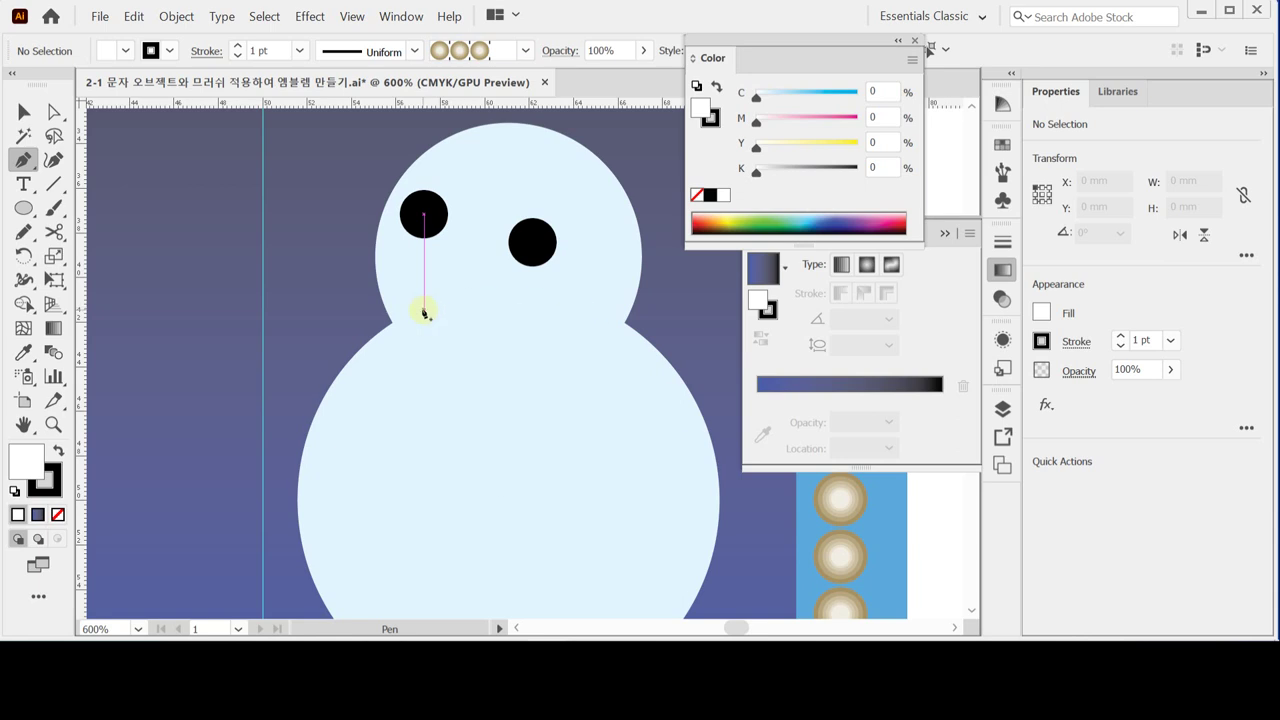
{"action": "left_click", "coordinate": [420, 311]}
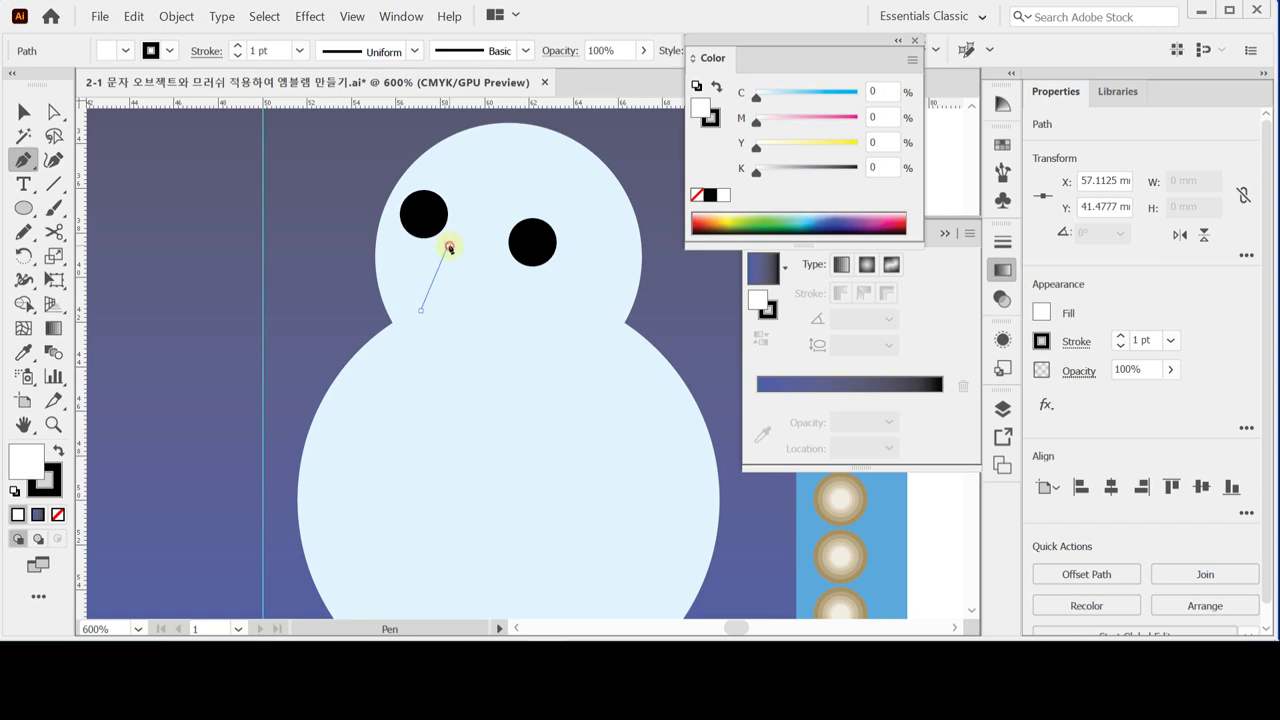
{"action": "left_click", "coordinate": [449, 247]}
{"action": "left_click_drag", "start_coordinate": [486, 258], "coordinate": [497, 290]}
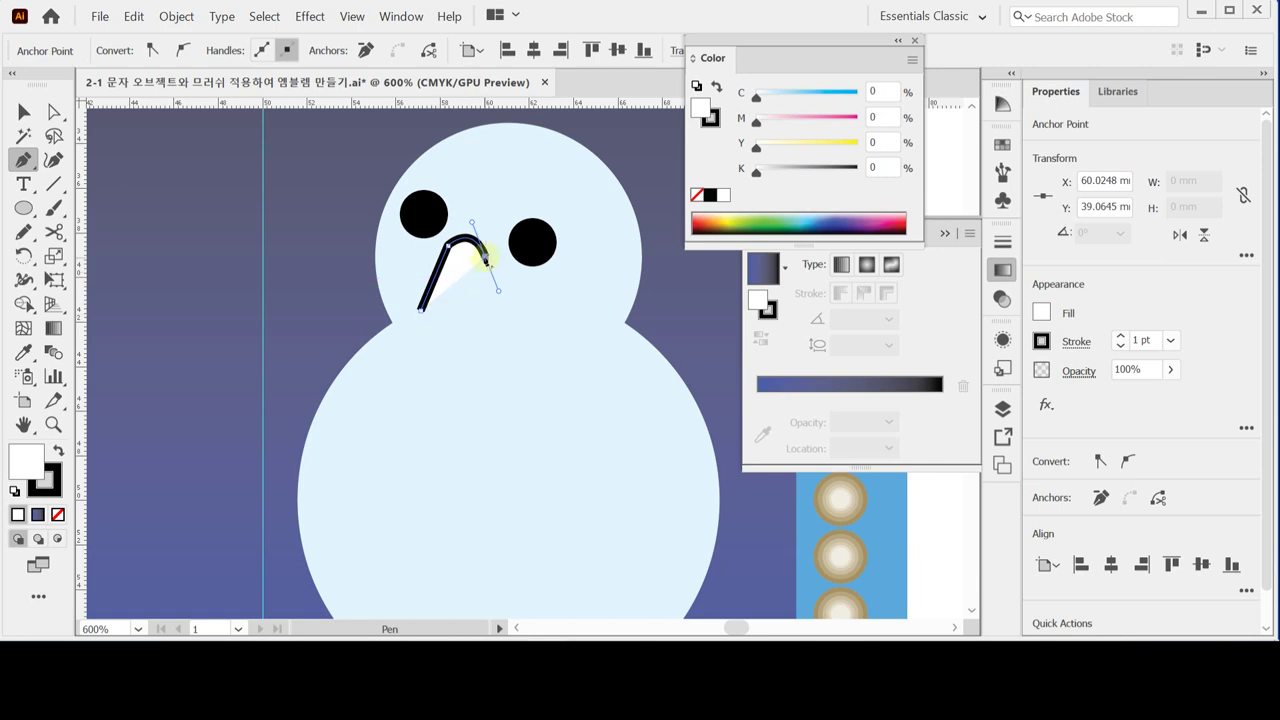
{"action": "left_click_drag", "start_coordinate": [484, 259], "coordinate": [435, 311]}
{"action": "left_click_drag", "start_coordinate": [436, 315], "coordinate": [437, 318]}
{"action": "left_click", "coordinate": [420, 310]}
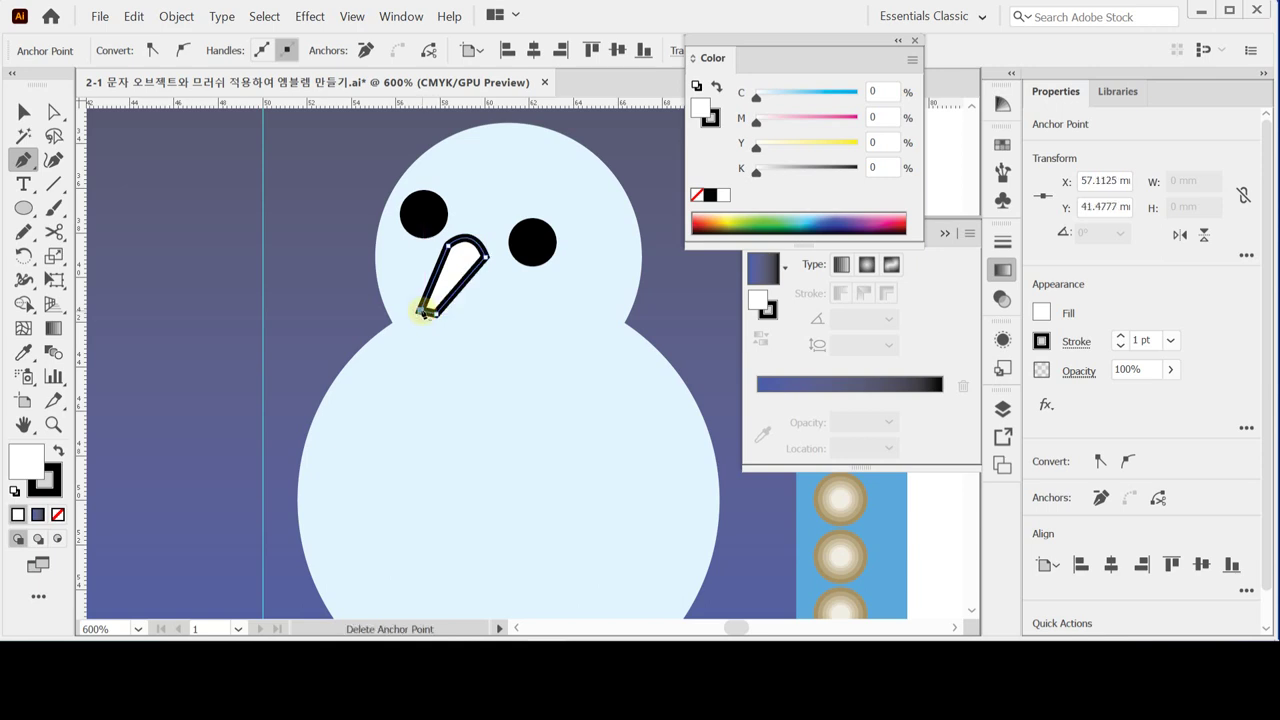
- Move the nose's upper-right anchor slightly outward and apply the red swatch's fill (M 90, Y 50) with no stroke to the nose
{"action": "left_click", "coordinate": [478, 256], "text": "ctrl"}
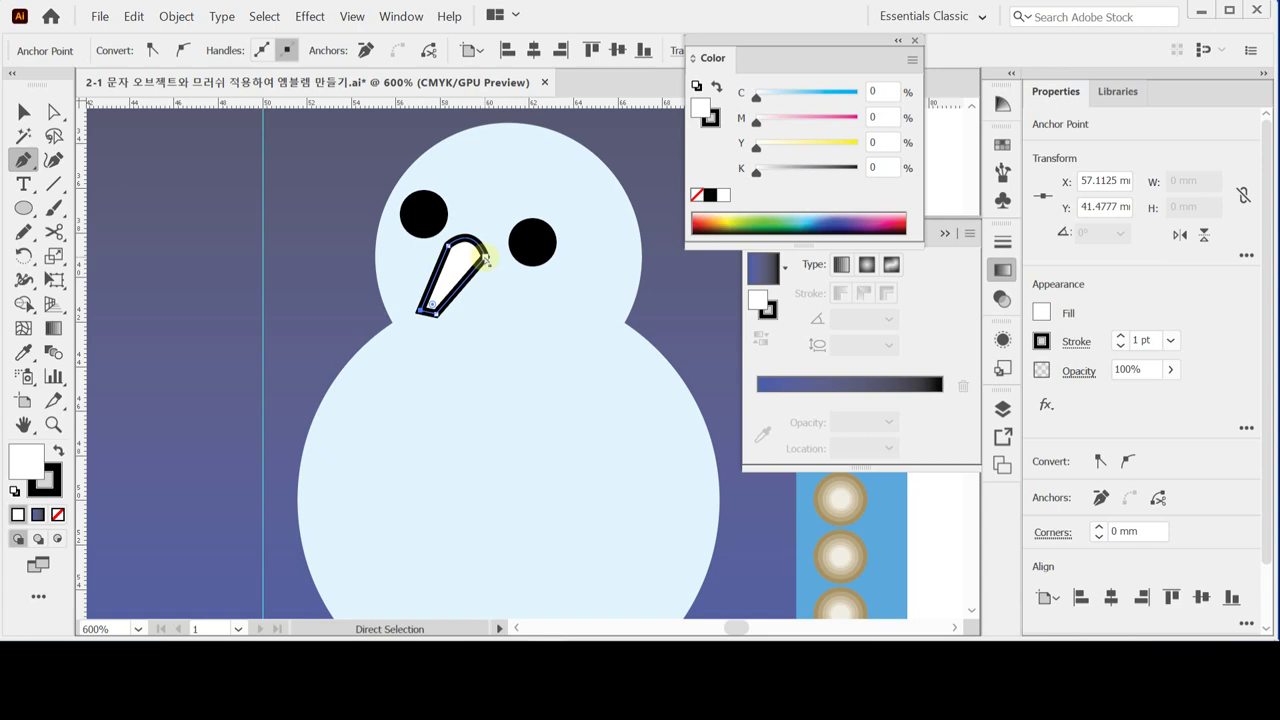
{"action": "left_click_drag", "start_coordinate": [490, 265], "coordinate": [472, 217]}
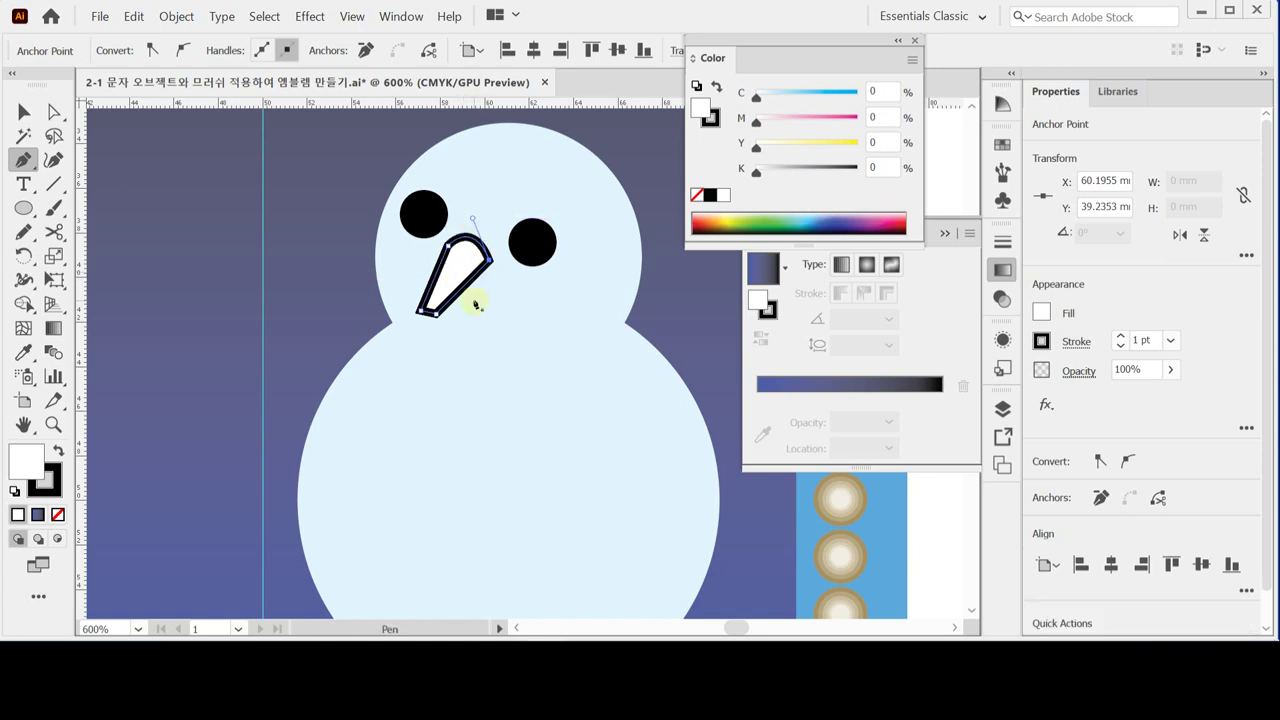
{"action": "key", "text": "ctrl+space"}
{"action": "left_click", "coordinate": [661, 392], "text": "alt"}
{"action": "left_click_drag", "start_coordinate": [537, 329], "coordinate": [411, 345]}
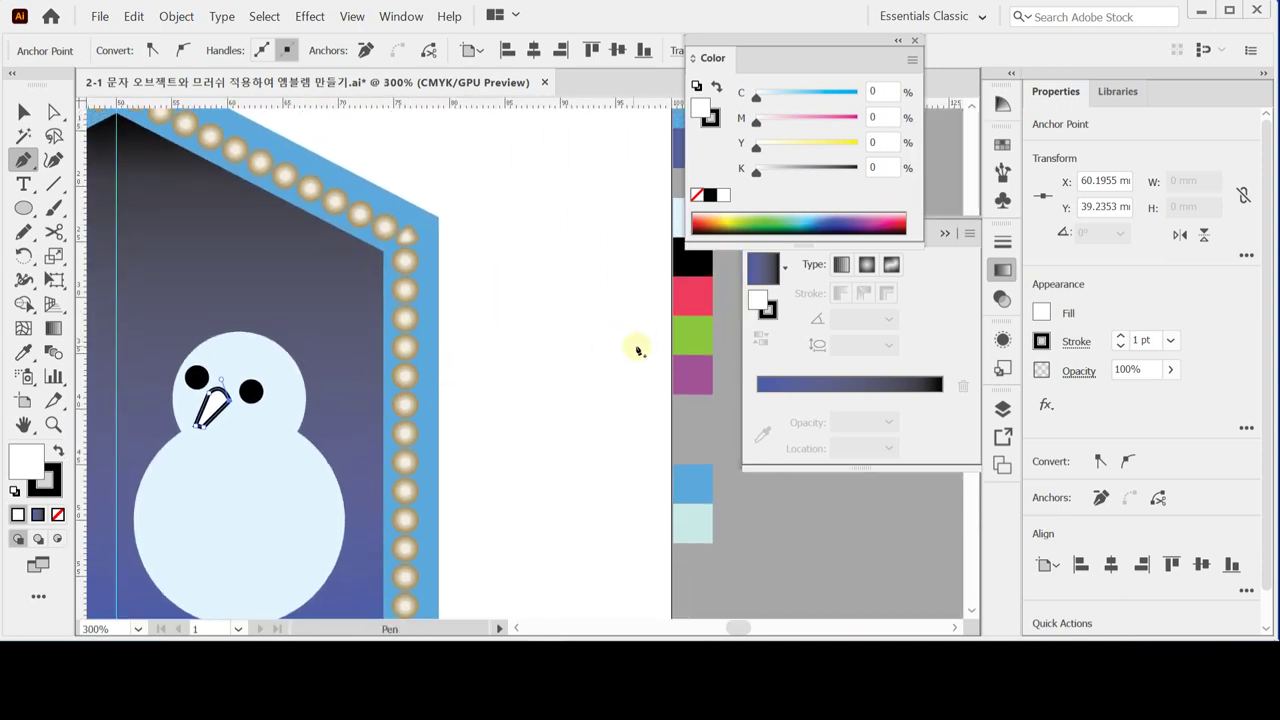
{"action": "key", "text": "i"}
{"action": "left_click", "coordinate": [700, 302]}
{"action": "key", "text": "ctrl+shift+a"}
- Draw a closed red hat on the head, with a pointed tip leaning right and a curved lower edge across the forehead
{"action": "left_click", "coordinate": [288, 411]}
{"action": "left_click_drag", "start_coordinate": [288, 411], "coordinate": [300, 306]}
{"action": "left_click_drag", "start_coordinate": [429, 257], "coordinate": [349, 294]}
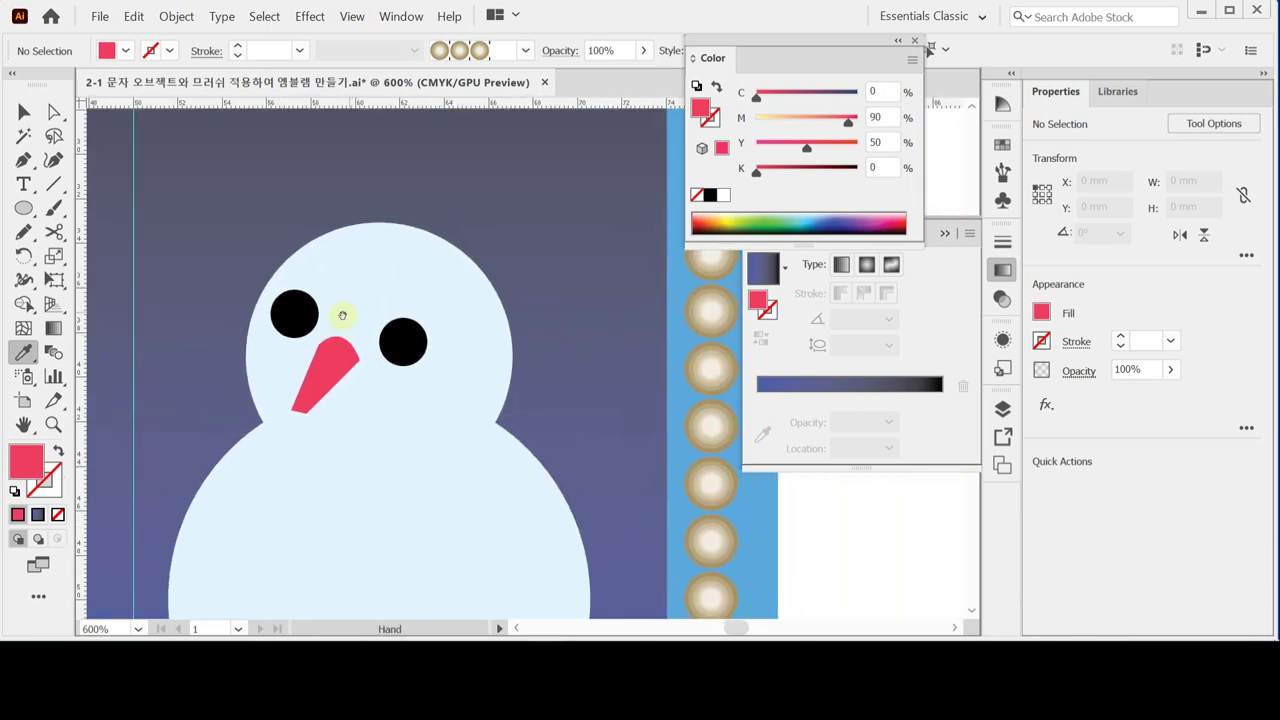
{"action": "left_click_drag", "start_coordinate": [397, 346], "coordinate": [389, 363]}
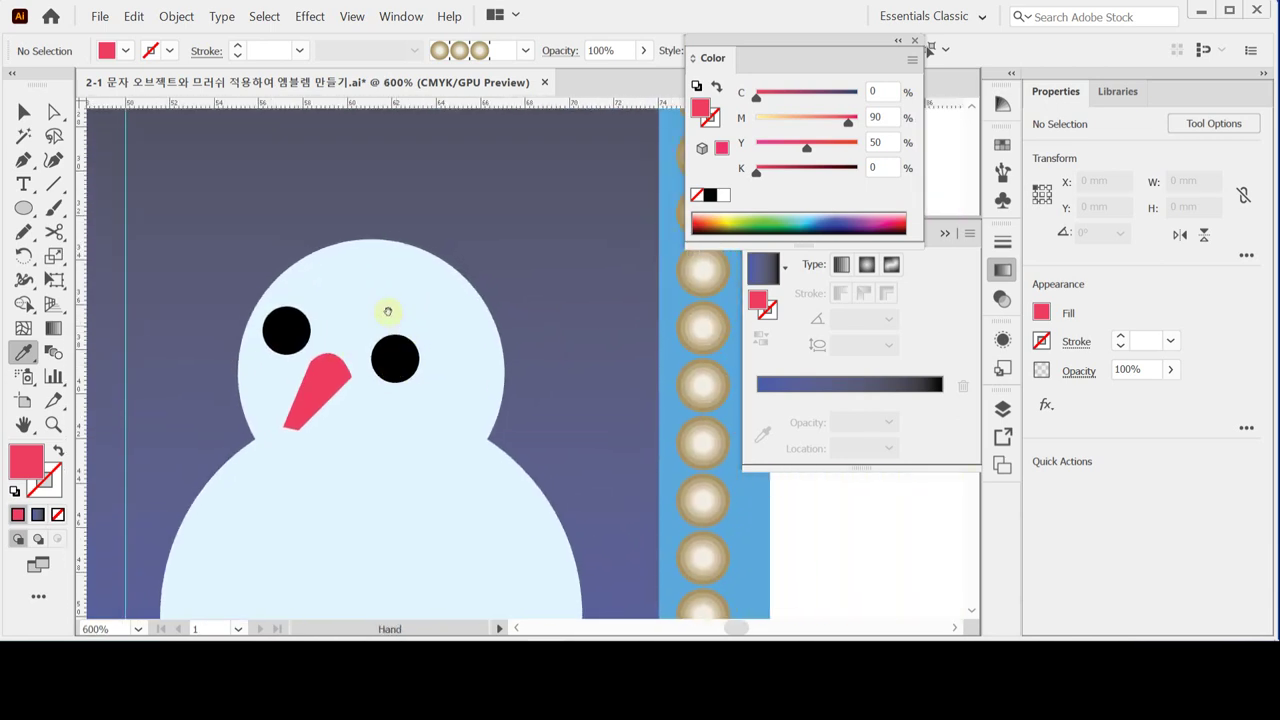
{"action": "left_click_drag", "start_coordinate": [373, 274], "coordinate": [369, 320]}
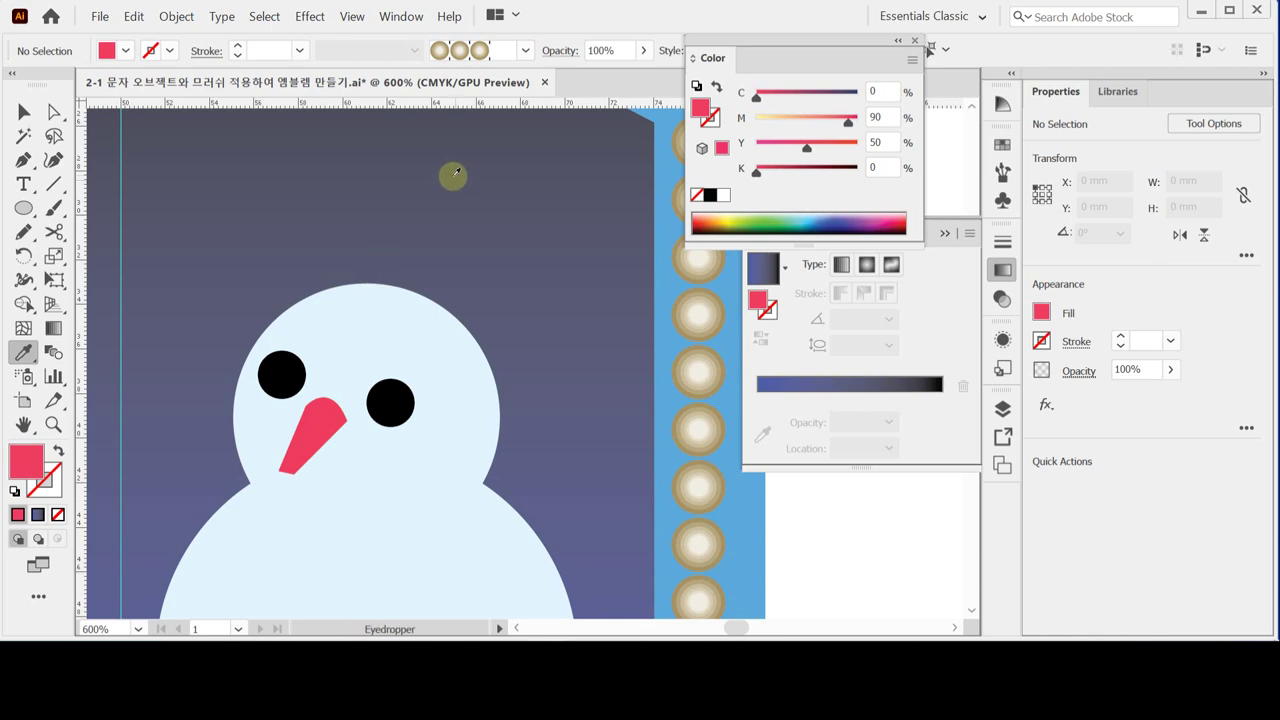
{"action": "left_click", "coordinate": [23, 159]}
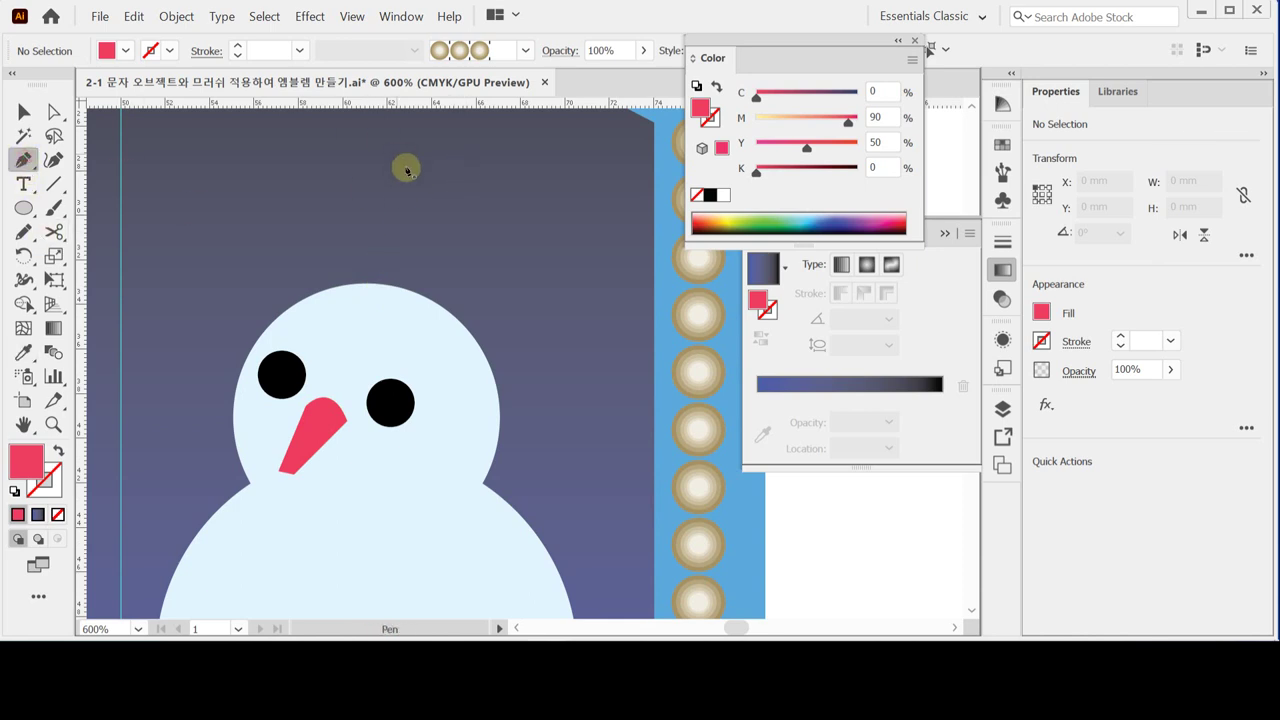
{"action": "left_click", "coordinate": [466, 143]}
{"action": "left_click", "coordinate": [329, 282]}
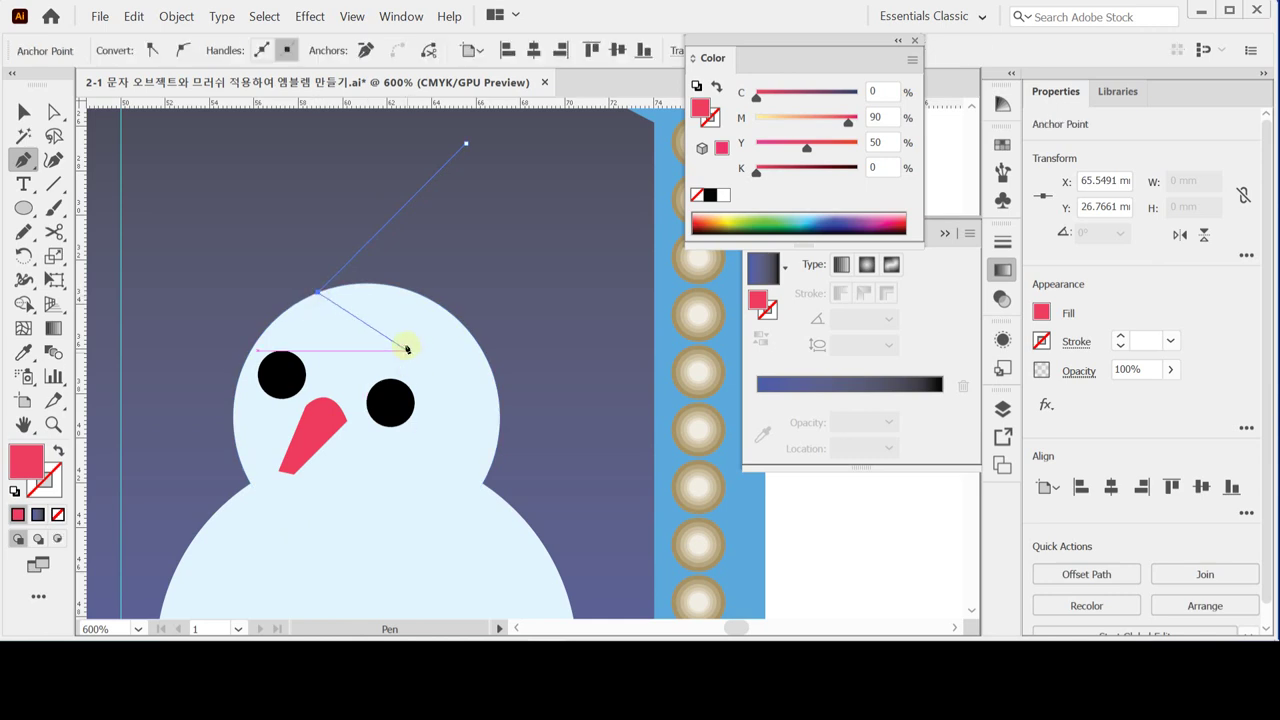
{"action": "left_click_drag", "start_coordinate": [398, 332], "coordinate": [457, 348]}
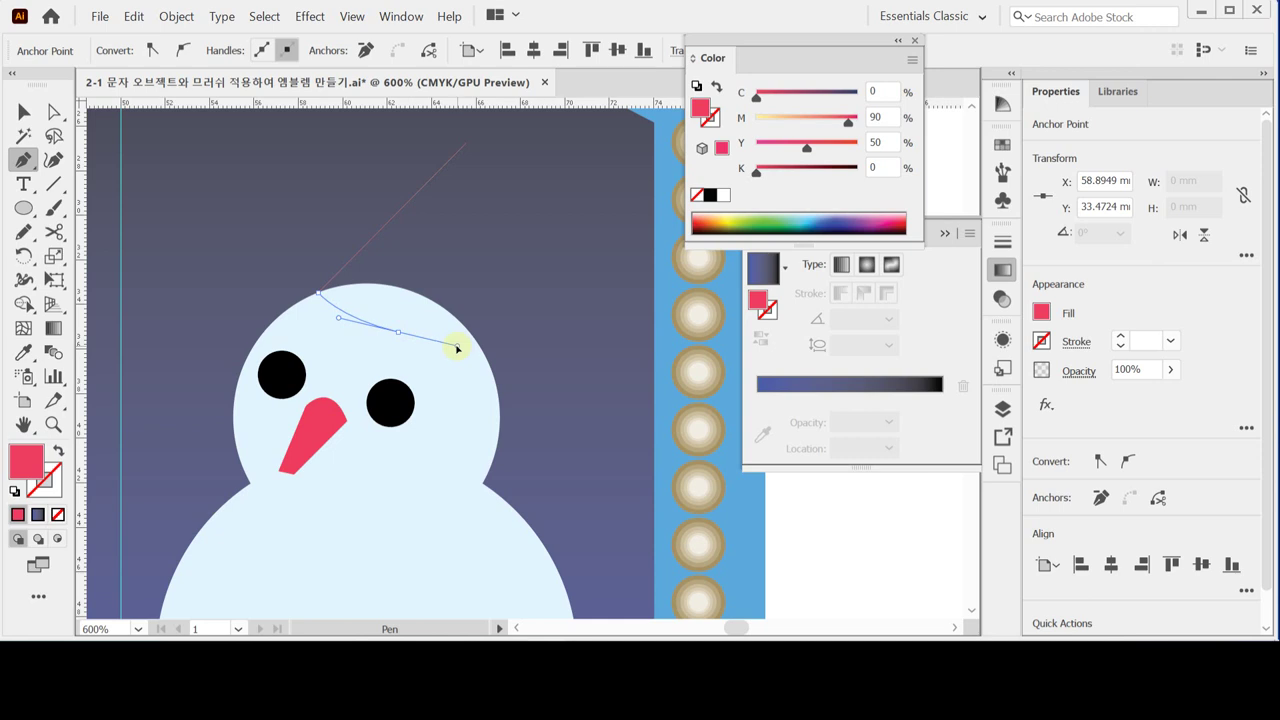
{"action": "left_click_drag", "start_coordinate": [453, 347], "coordinate": [424, 350]}
{"action": "key", "text": "ctrl+z"}
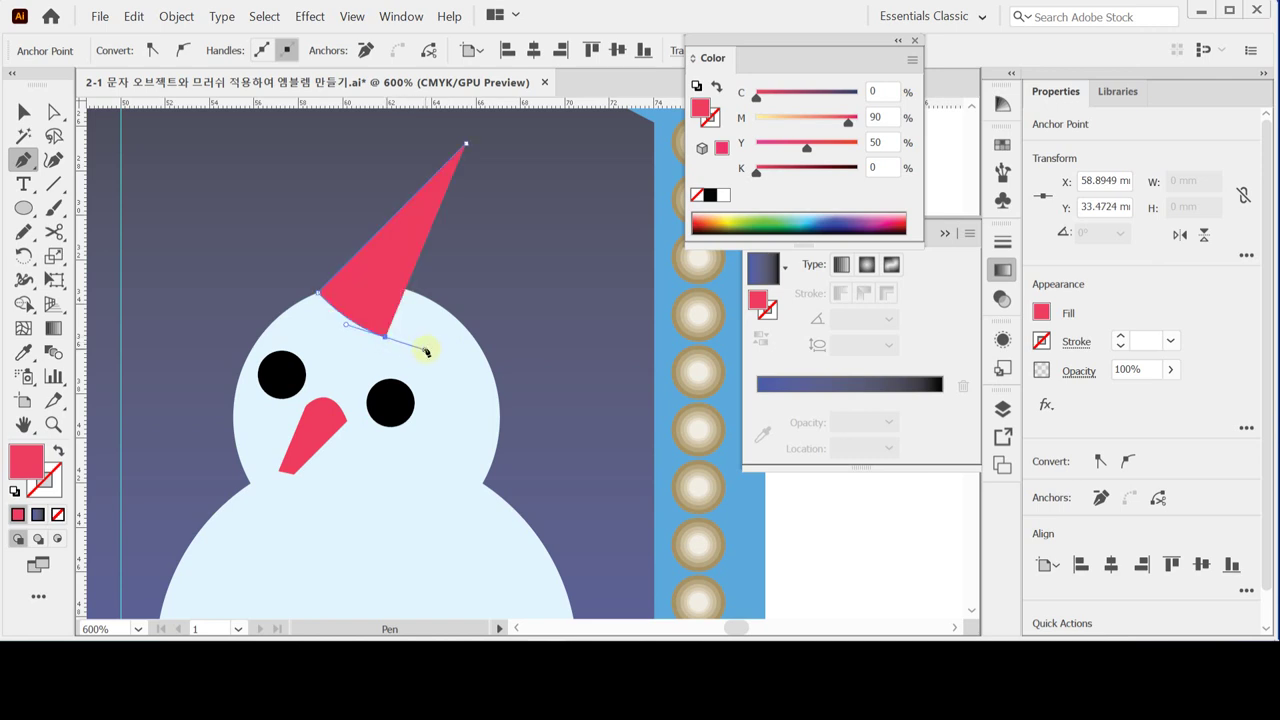
{"action": "left_click", "coordinate": [469, 333]}
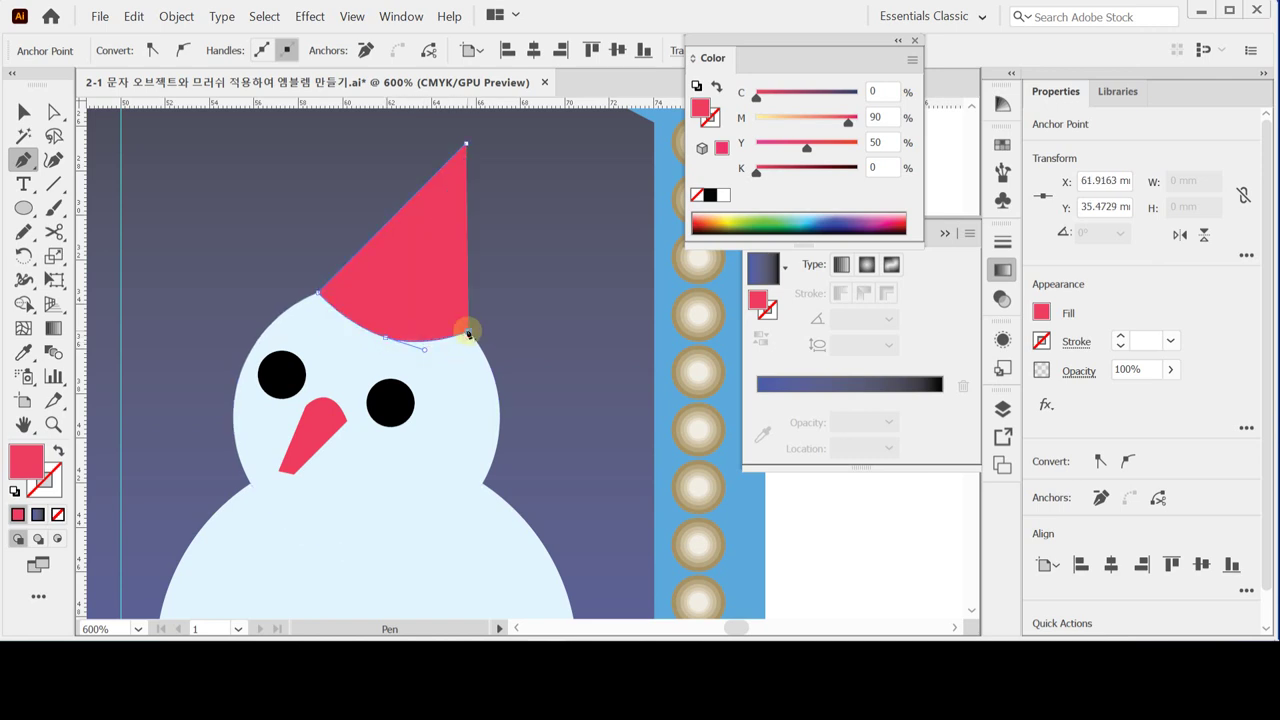
{"action": "left_click", "coordinate": [466, 147]}
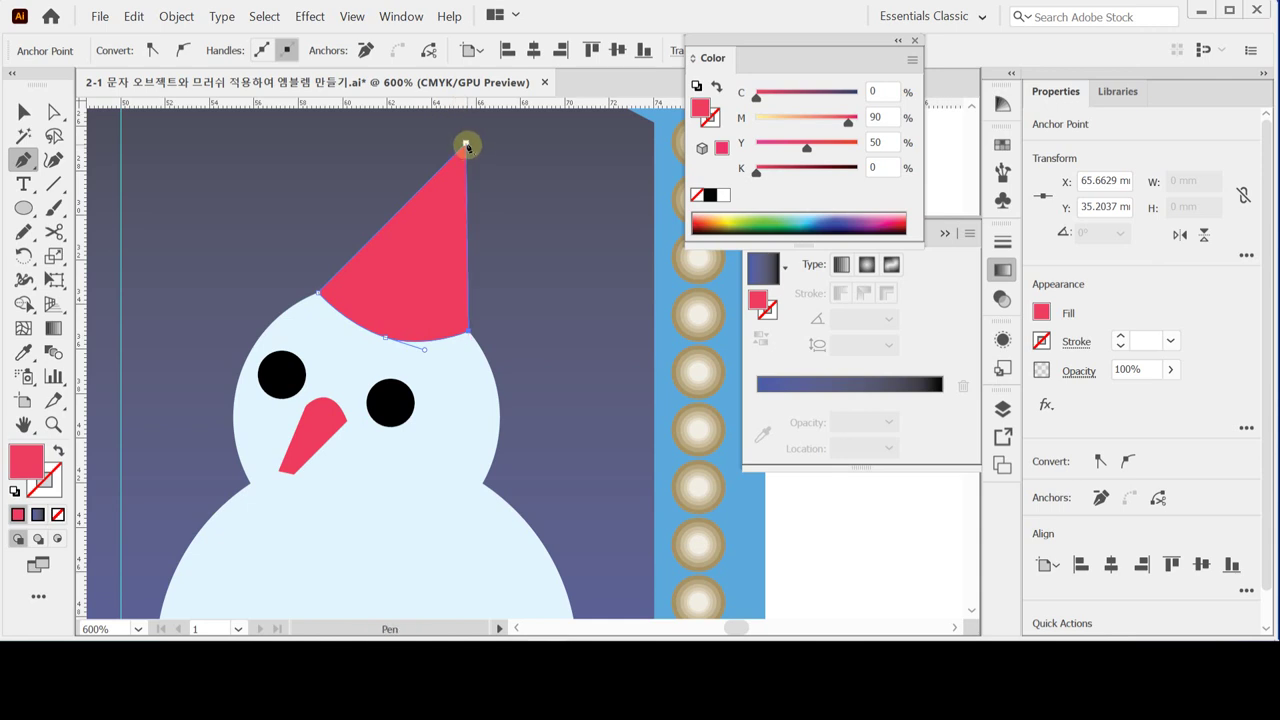
- Shift the hat's tip slightly and smooth its curved lower edge by nudging the middle anchor and lengthening its right handle
{"action": "left_click_drag", "start_coordinate": [463, 151], "coordinate": [441, 192]}
{"action": "key", "text": "ctrl"}
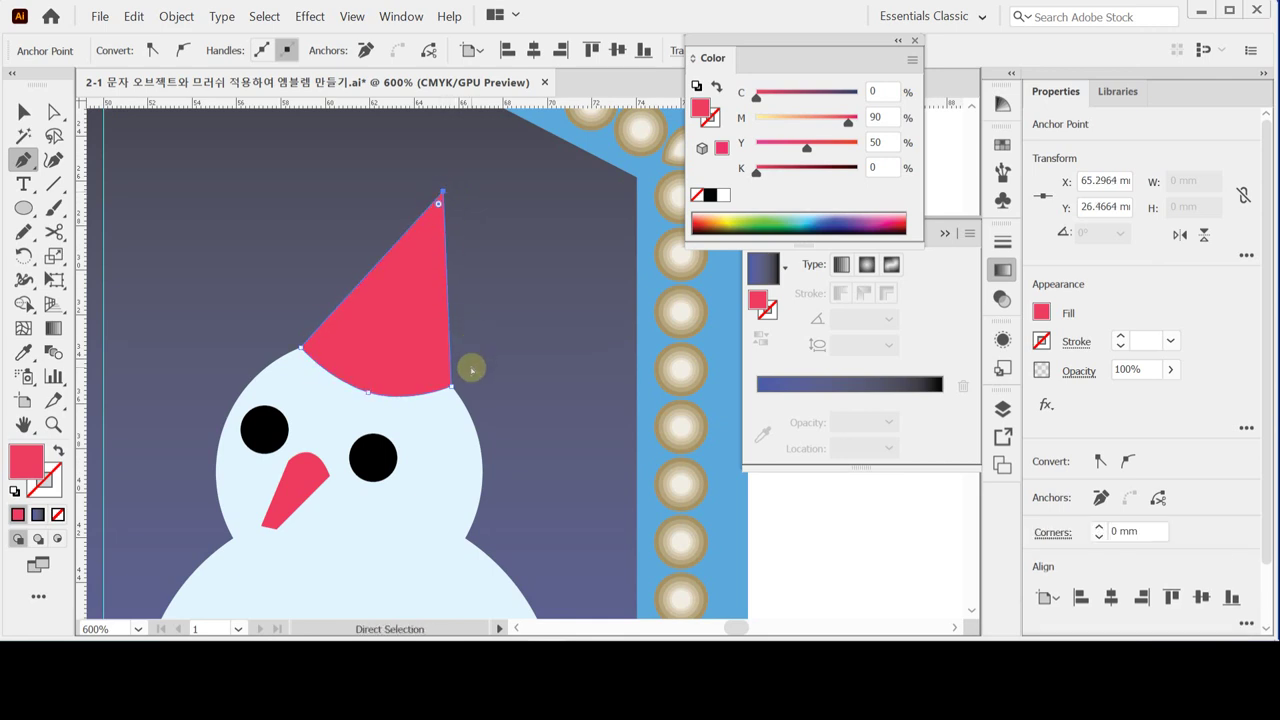
{"action": "left_click", "coordinate": [370, 390], "text": "ctrl"}
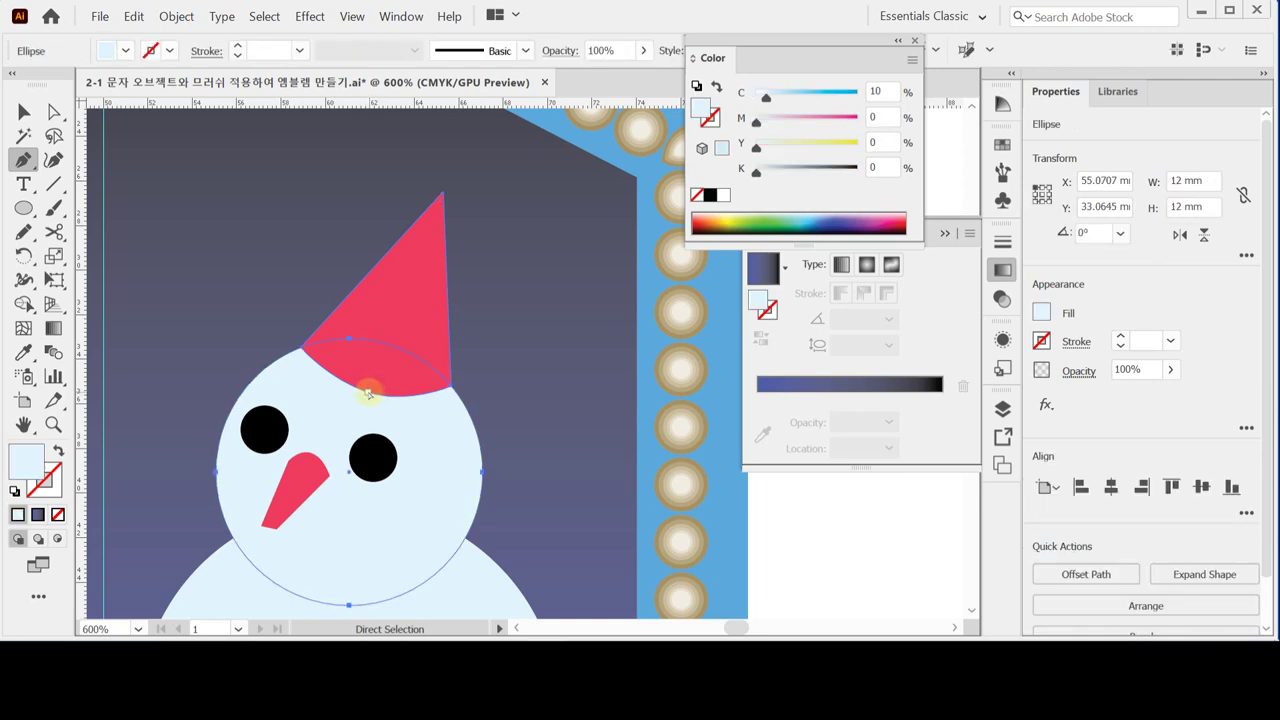
{"action": "left_click", "coordinate": [368, 393], "text": "ctrl"}
{"action": "left_click", "coordinate": [368, 388], "text": "ctrl"}
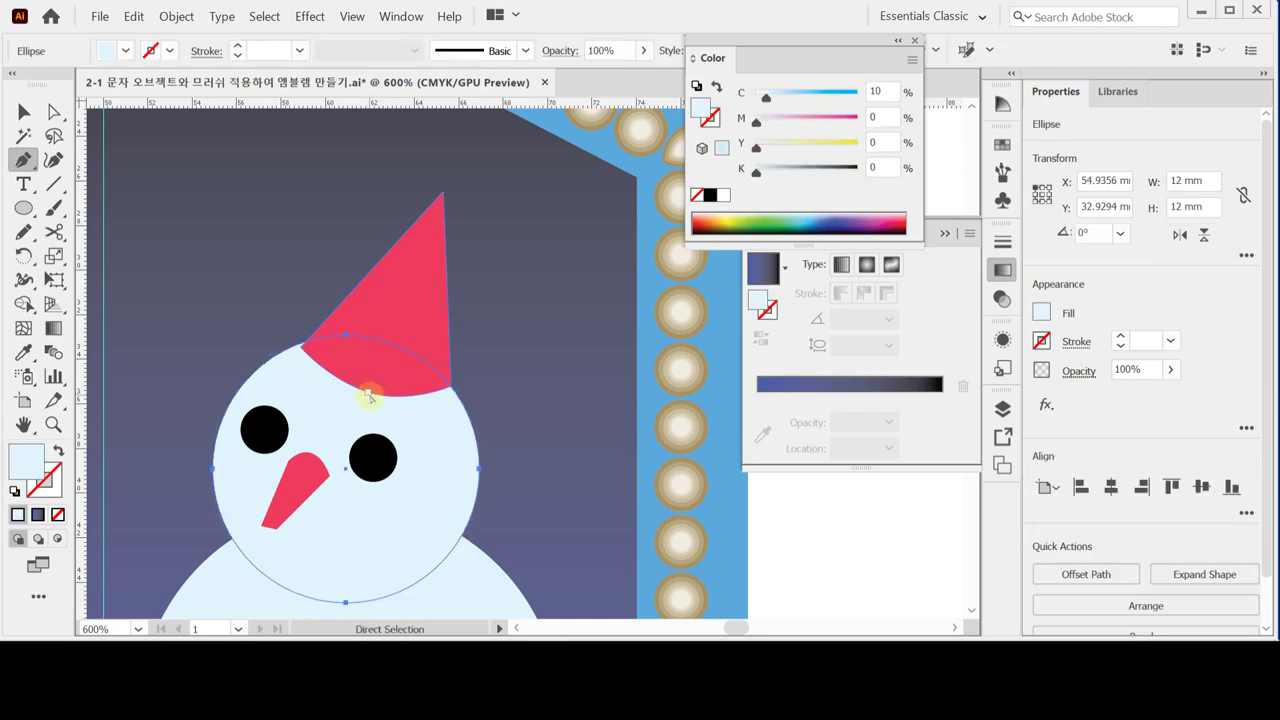
{"action": "left_click", "coordinate": [371, 394], "text": "ctrl"}
{"action": "left_click", "coordinate": [366, 391], "text": "ctrl"}
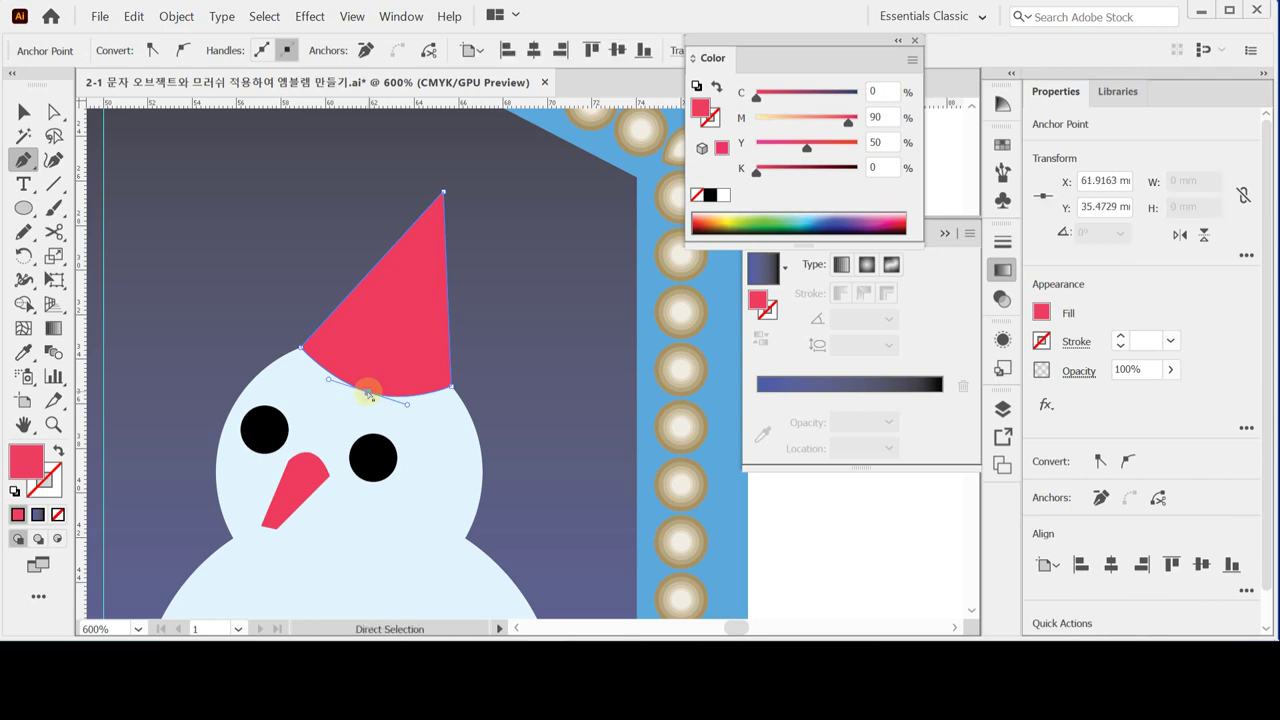
{"action": "left_click", "coordinate": [404, 403], "text": "ctrl"}
{"action": "left_click_drag", "start_coordinate": [404, 403], "coordinate": [417, 405]}
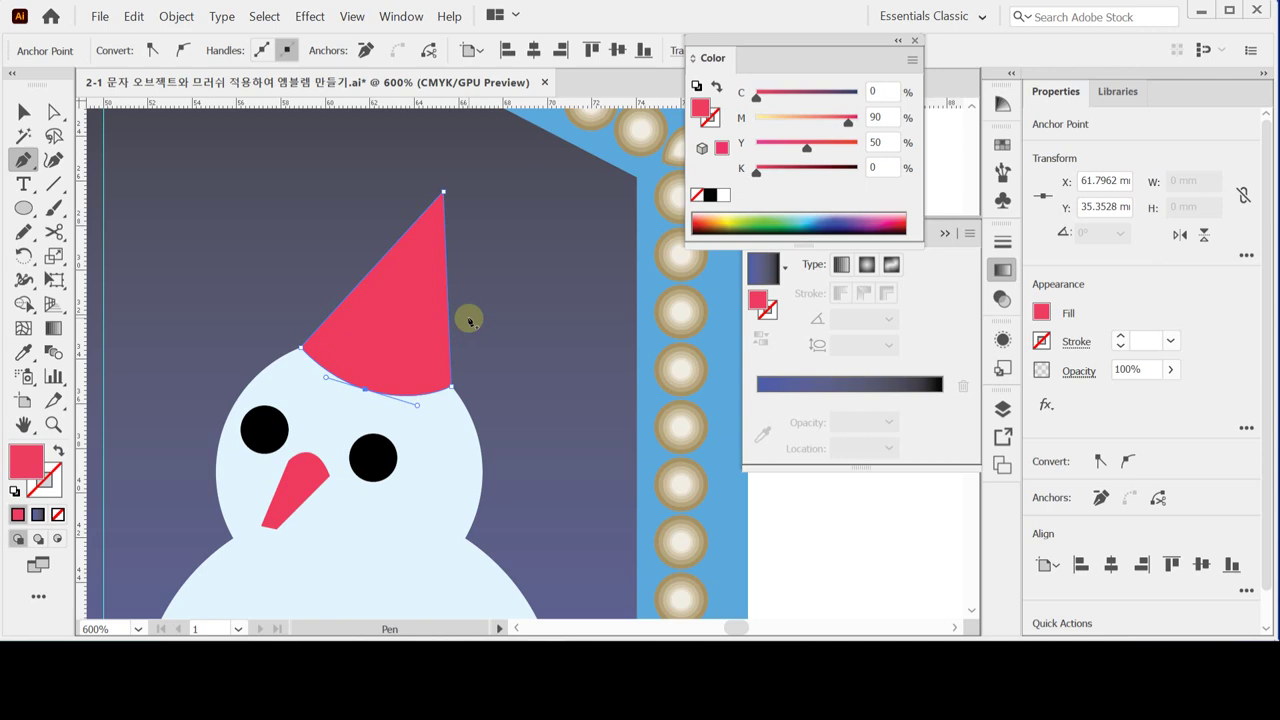
{"action": "left_click", "coordinate": [790, 505], "text": "ctrl"}
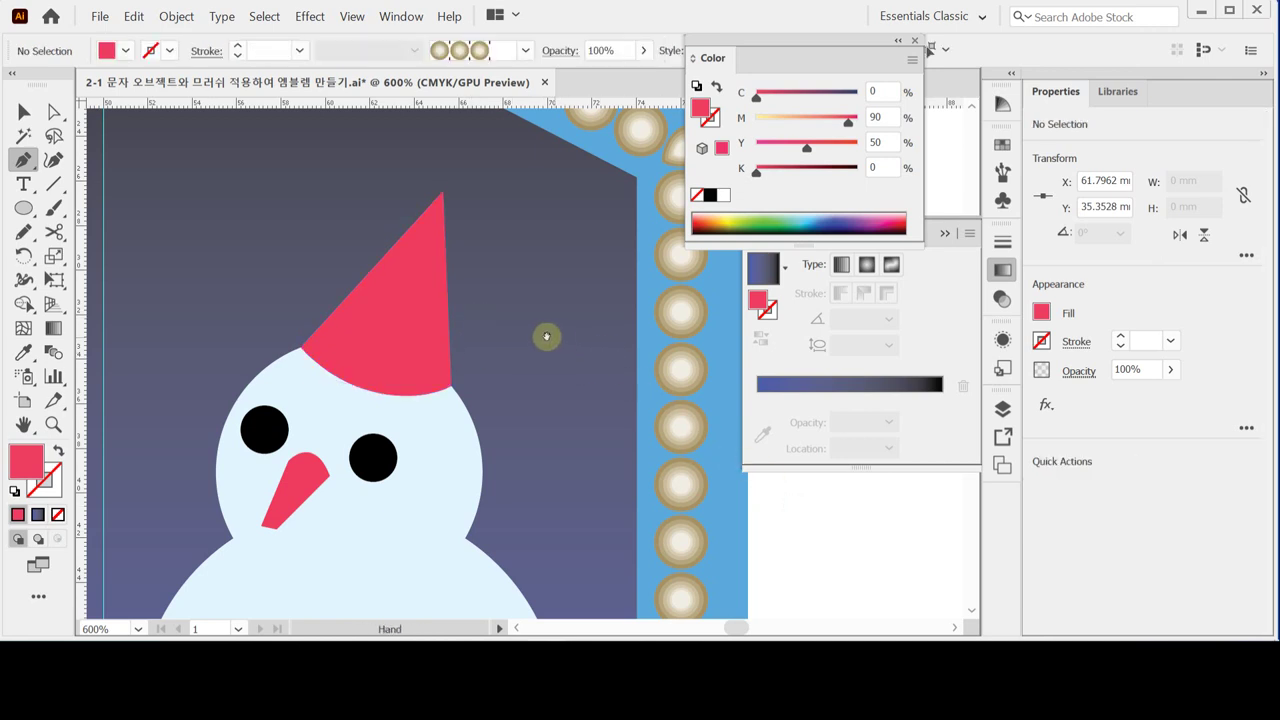
- Place a red pompom circle about 5.22 mm wide over the hat's tip and save the document
{"action": "left_click", "coordinate": [757, 534], "text": "alt"}
{"action": "left_click", "coordinate": [237, 229]}
{"action": "key", "text": "l"}
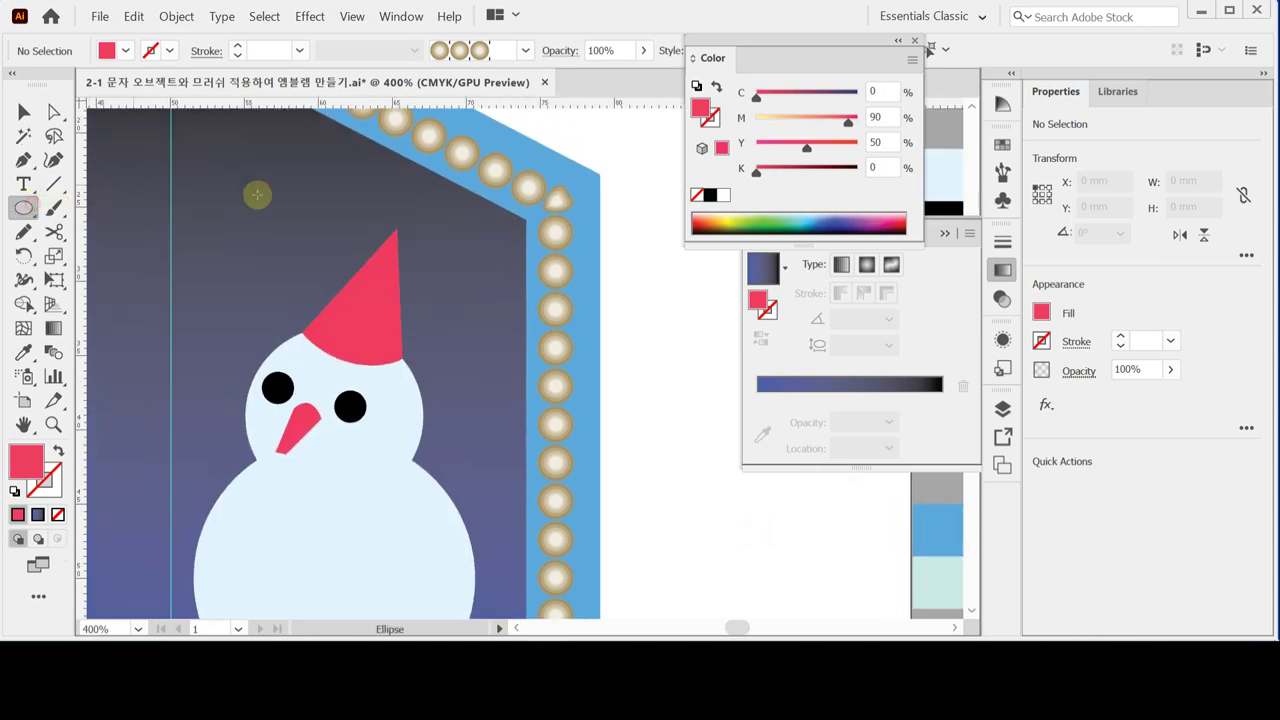
{"action": "left_click_drag", "start_coordinate": [397, 218], "coordinate": [434, 243]}
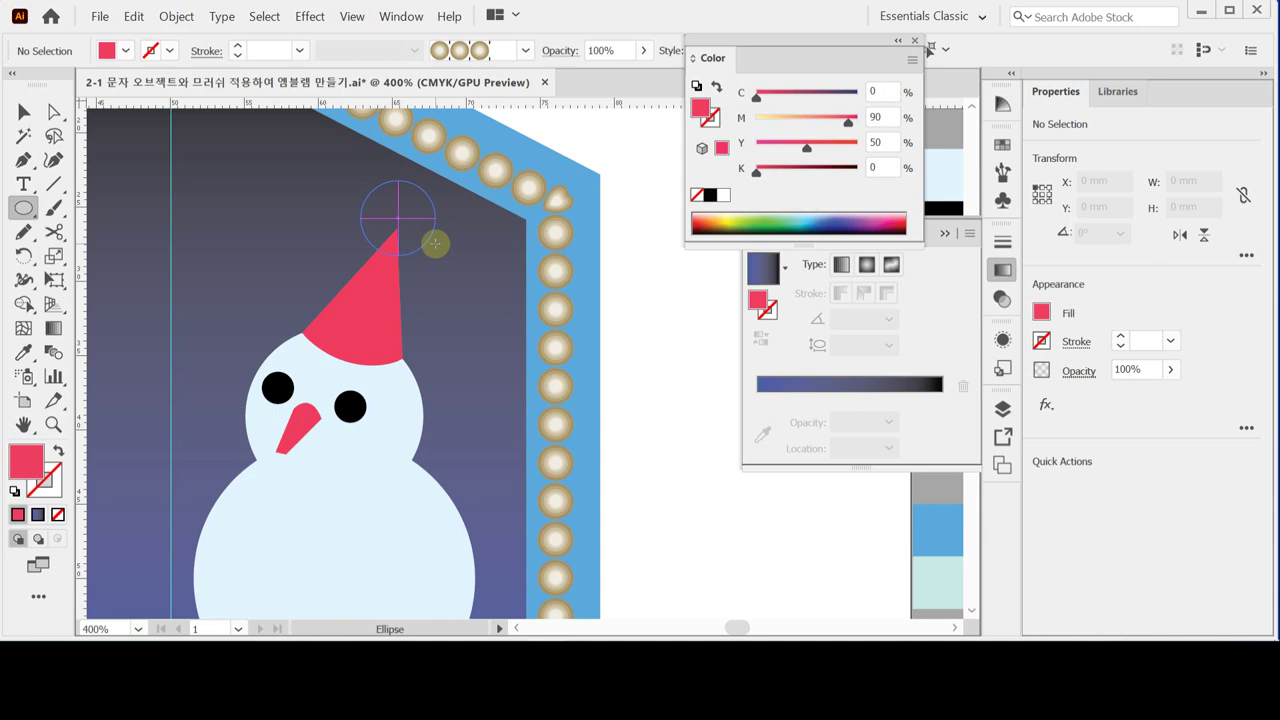
{"action": "left_click_drag", "start_coordinate": [435, 243], "coordinate": [434, 240]}
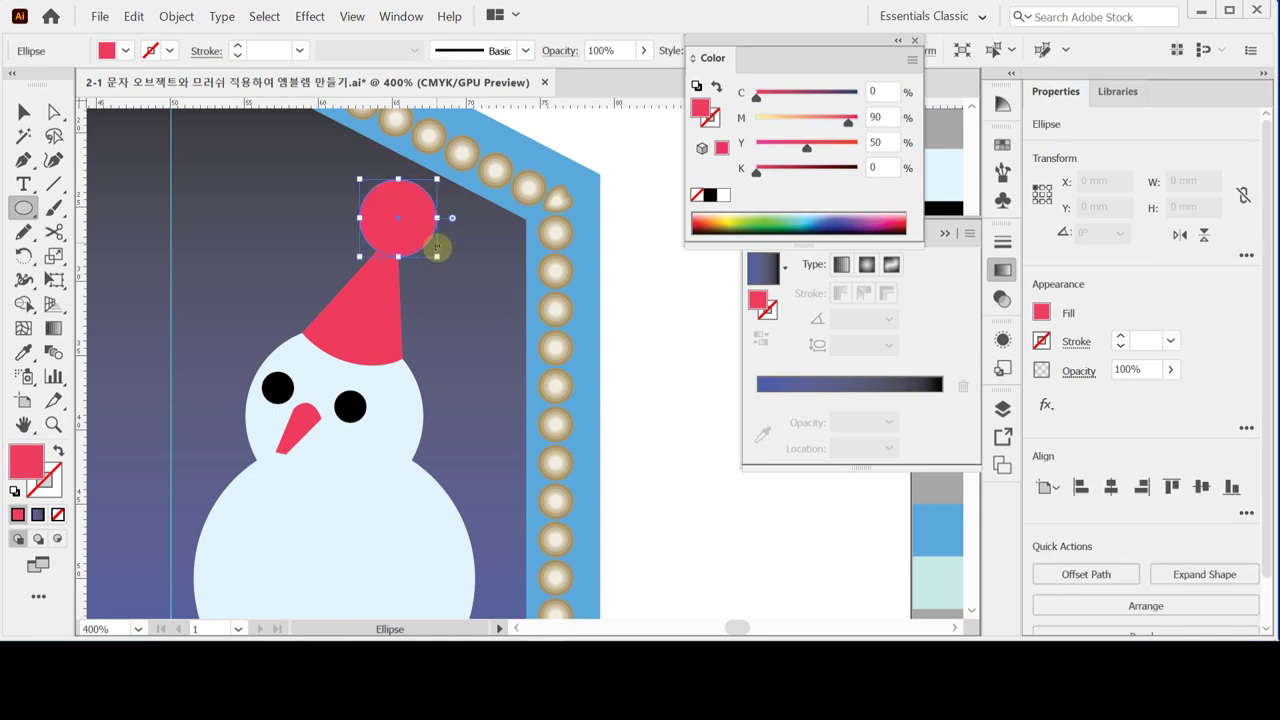
{"action": "left_click_drag", "start_coordinate": [410, 236], "coordinate": [453, 272], "text": "ctrl"}
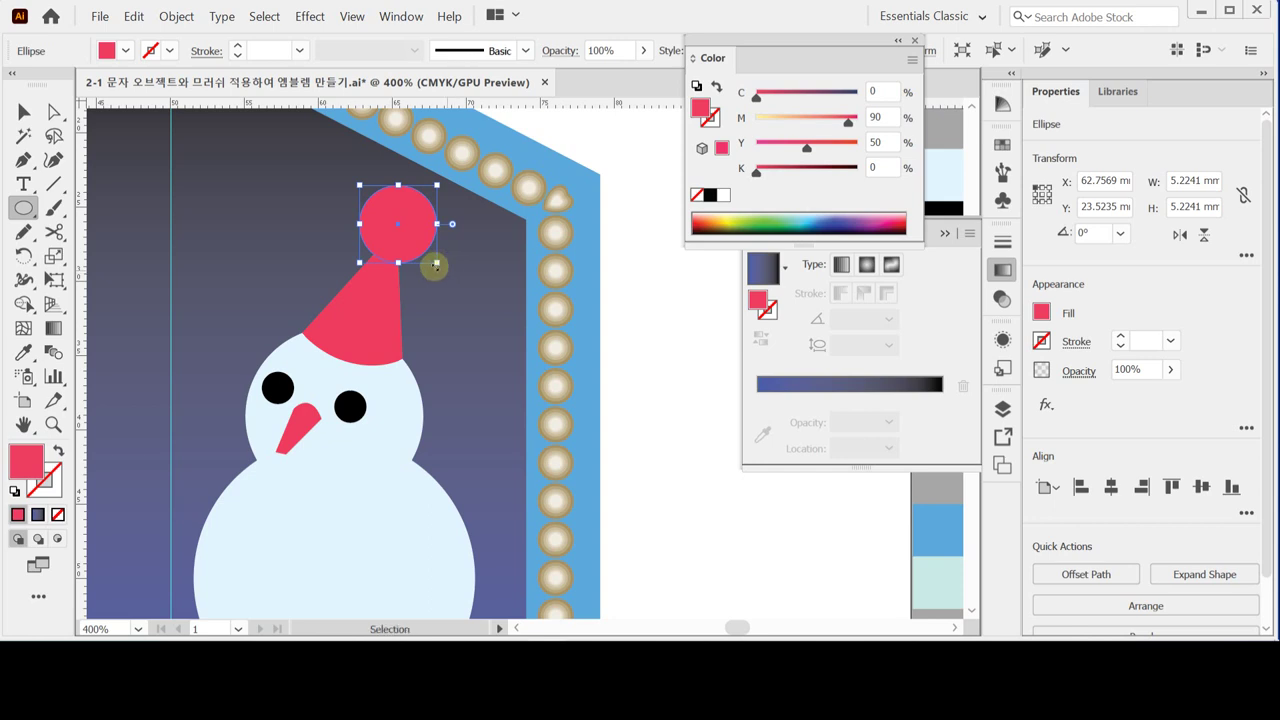
{"action": "key", "text": "ctrl+s"}
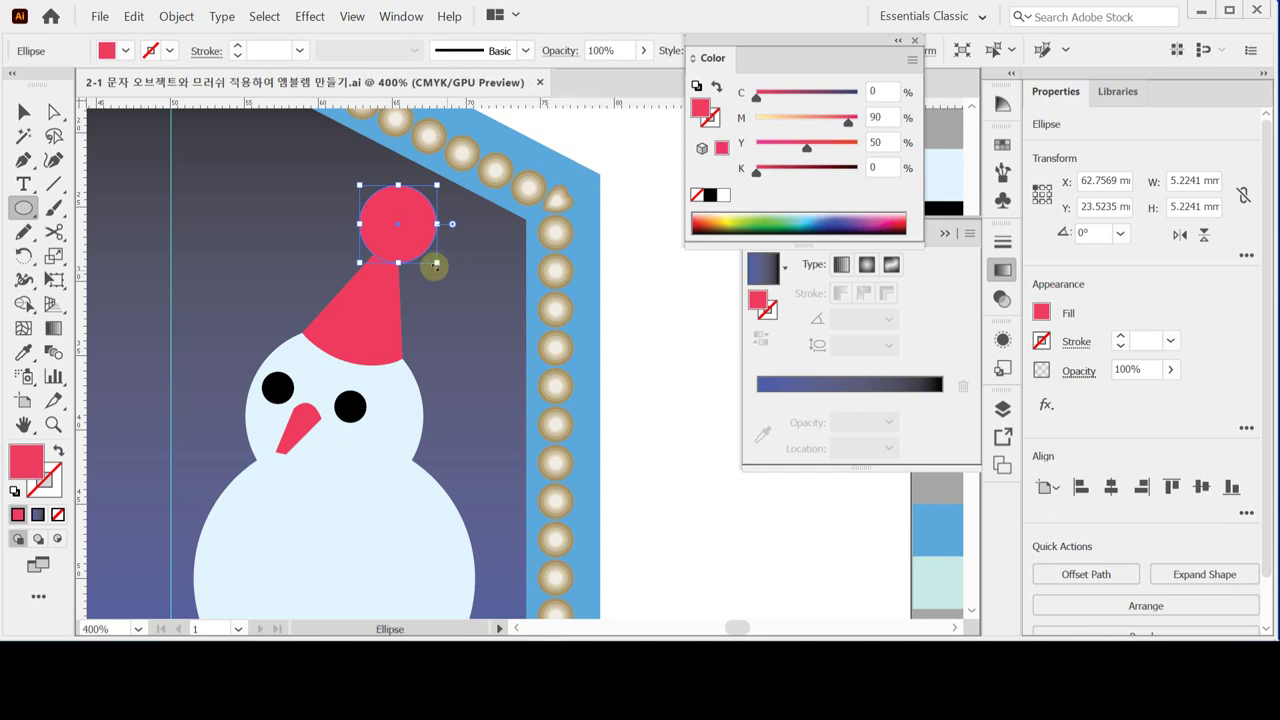
{"action": "left_click", "coordinate": [670, 443], "text": "ctrl"}
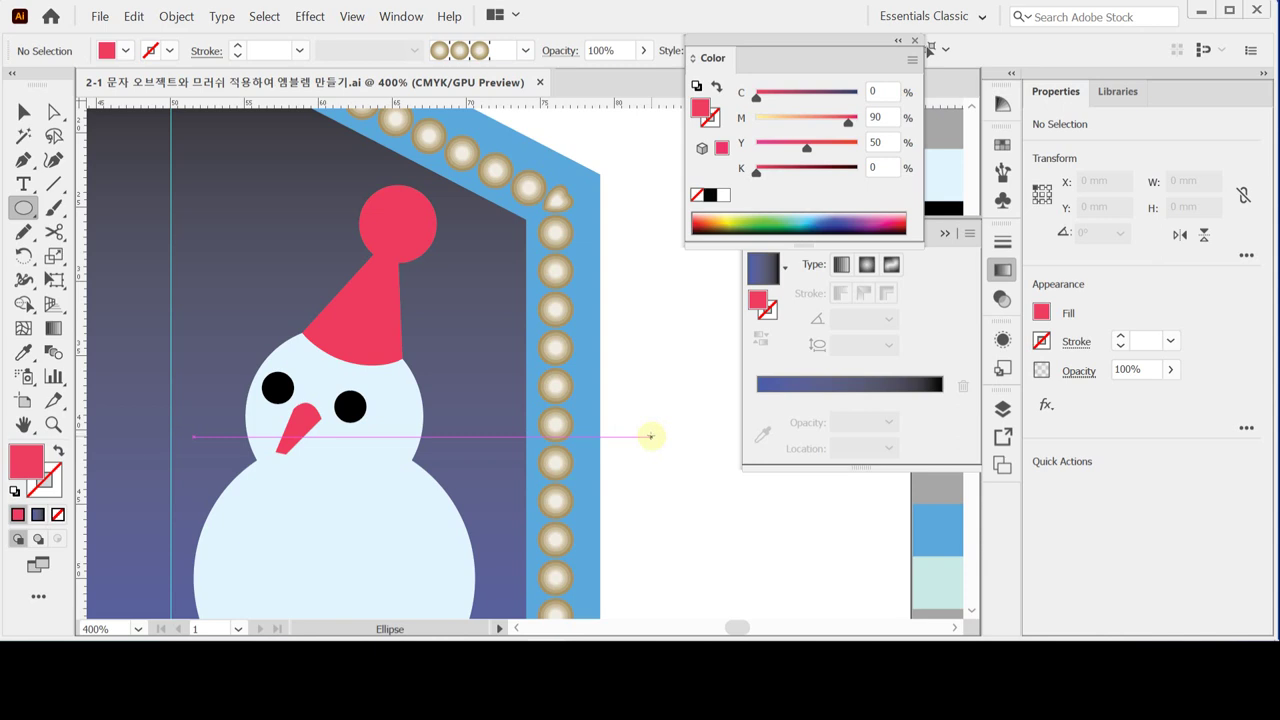
- Create an 11 × 6 mm ellipse centred on the snowman's neck, filled with the green swatch's colour (C 50, Y 100) and no stroke
{"action": "key", "text": "space"}
{"action": "left_click_drag", "start_coordinate": [456, 370], "coordinate": [443, 255]}
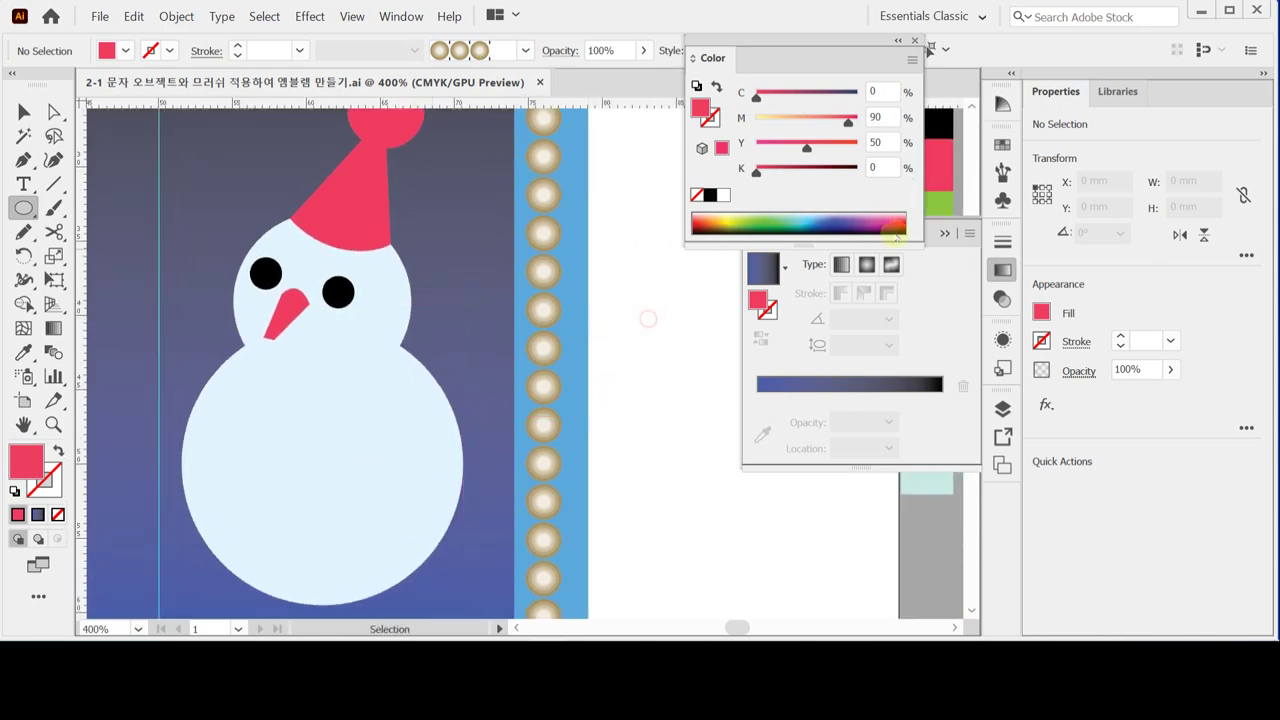
{"action": "key", "text": "i"}
{"action": "left_click", "coordinate": [940, 203]}
{"action": "key", "text": "l"}
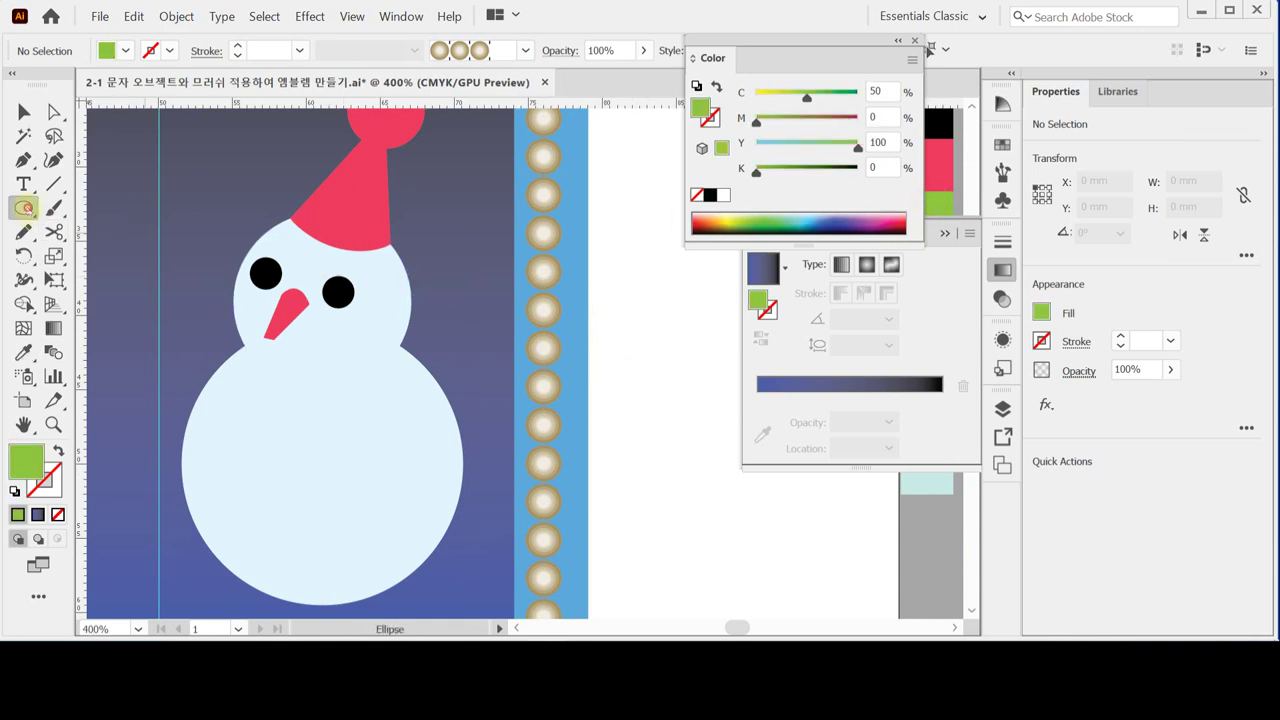
{"action": "left_click_drag", "start_coordinate": [311, 391], "coordinate": [337, 371]}
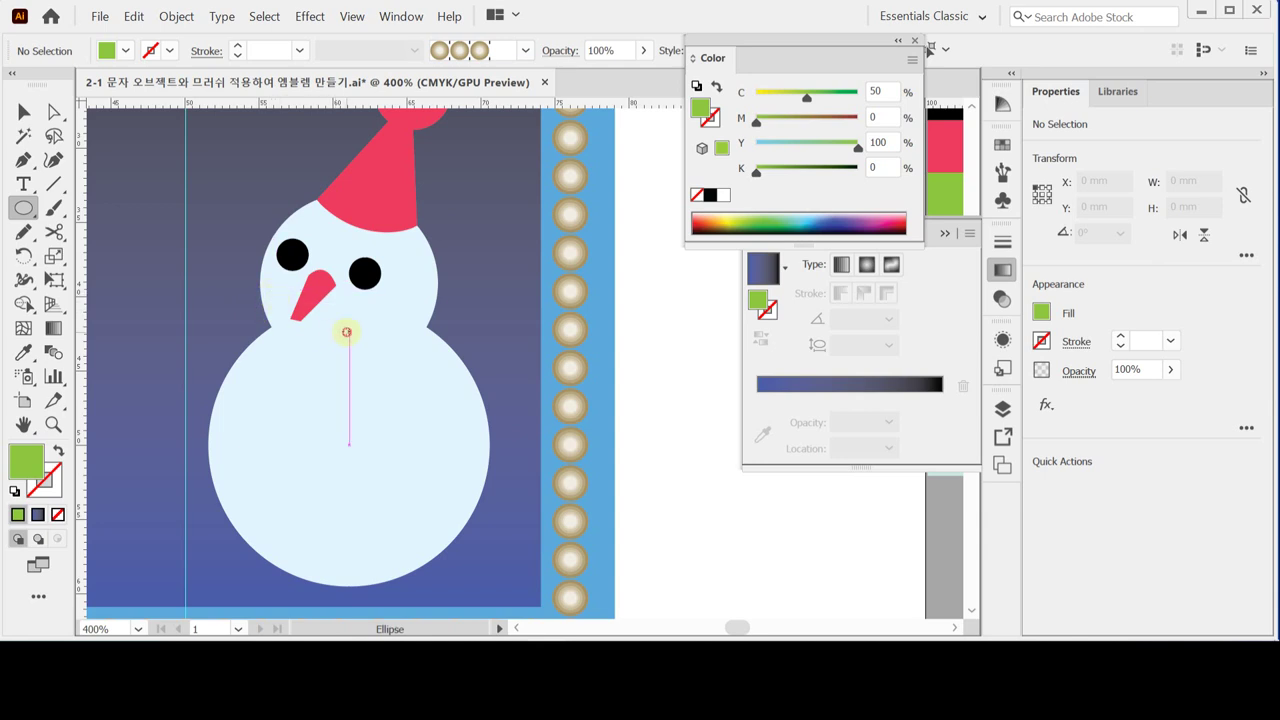
{"action": "left_click", "coordinate": [346, 332]}
{"action": "type", "text": "116"}
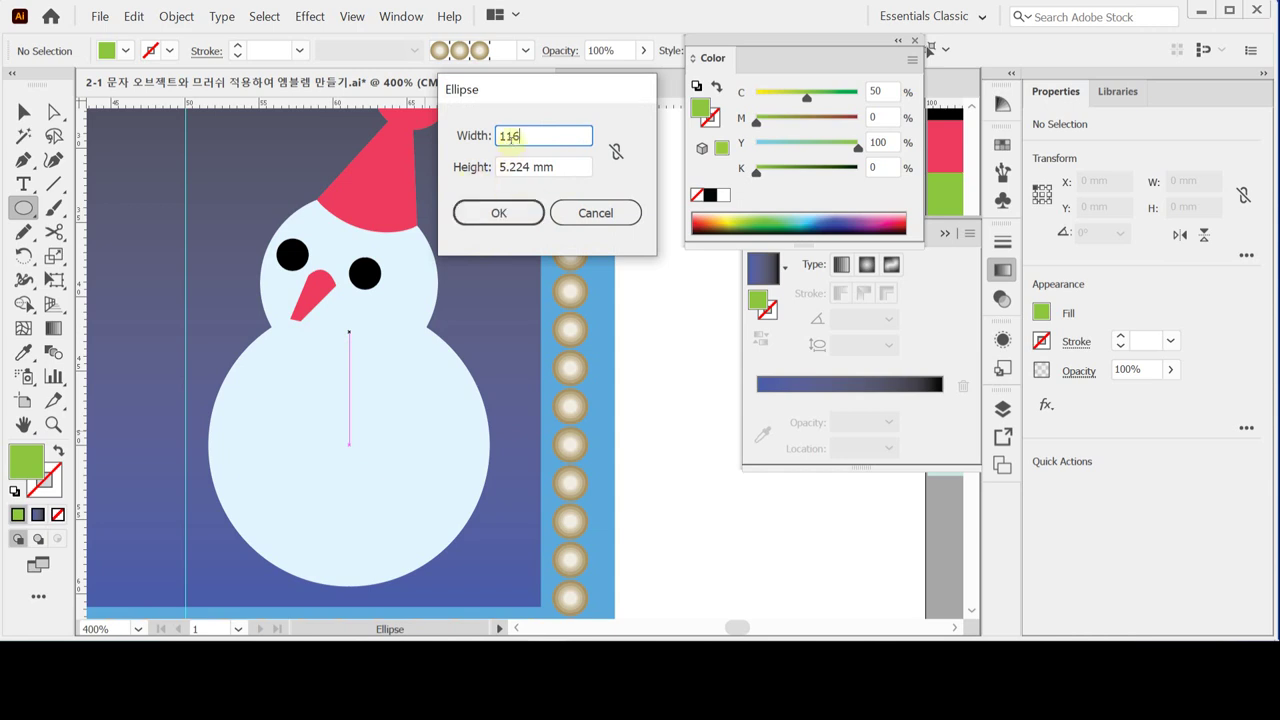
{"action": "left_click_drag", "start_coordinate": [510, 140], "coordinate": [573, 143]}
{"action": "key", "text": "Tab"}
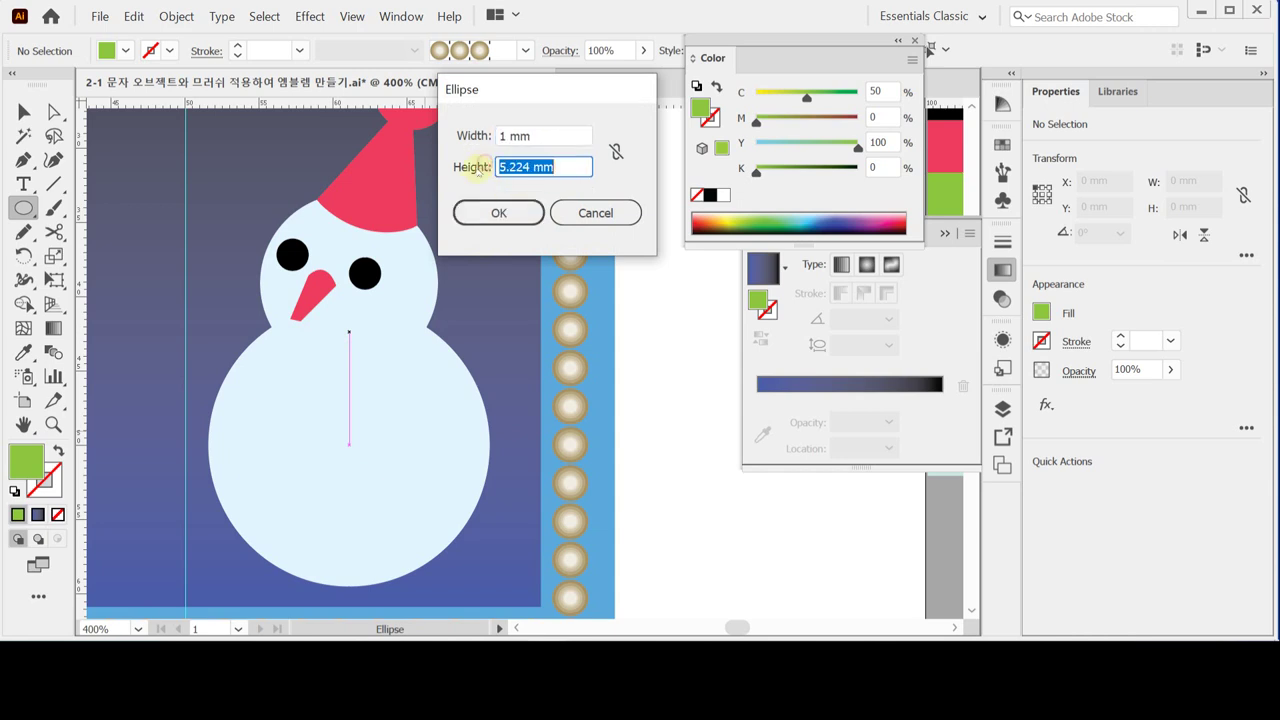
{"action": "key", "text": "shift+Tab"}
{"action": "type", "text": "11"}
{"action": "key", "text": "Tab"}
{"action": "type", "text": "1"}
{"action": "type", "text": "6"}
{"action": "left_click", "coordinate": [492, 212]}
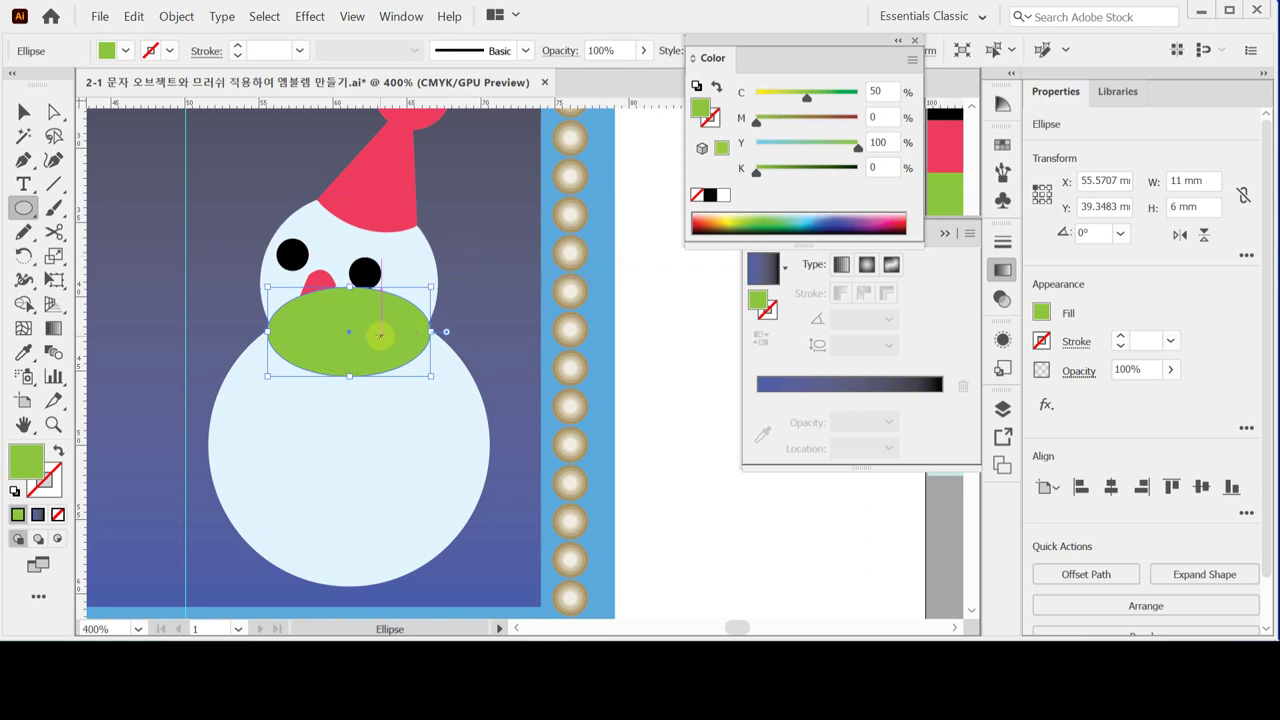
- Move the green ellipse slightly down over the snowman's neck and send it backward behind the head
{"action": "left_click_drag", "start_coordinate": [377, 337], "coordinate": [371, 350]}
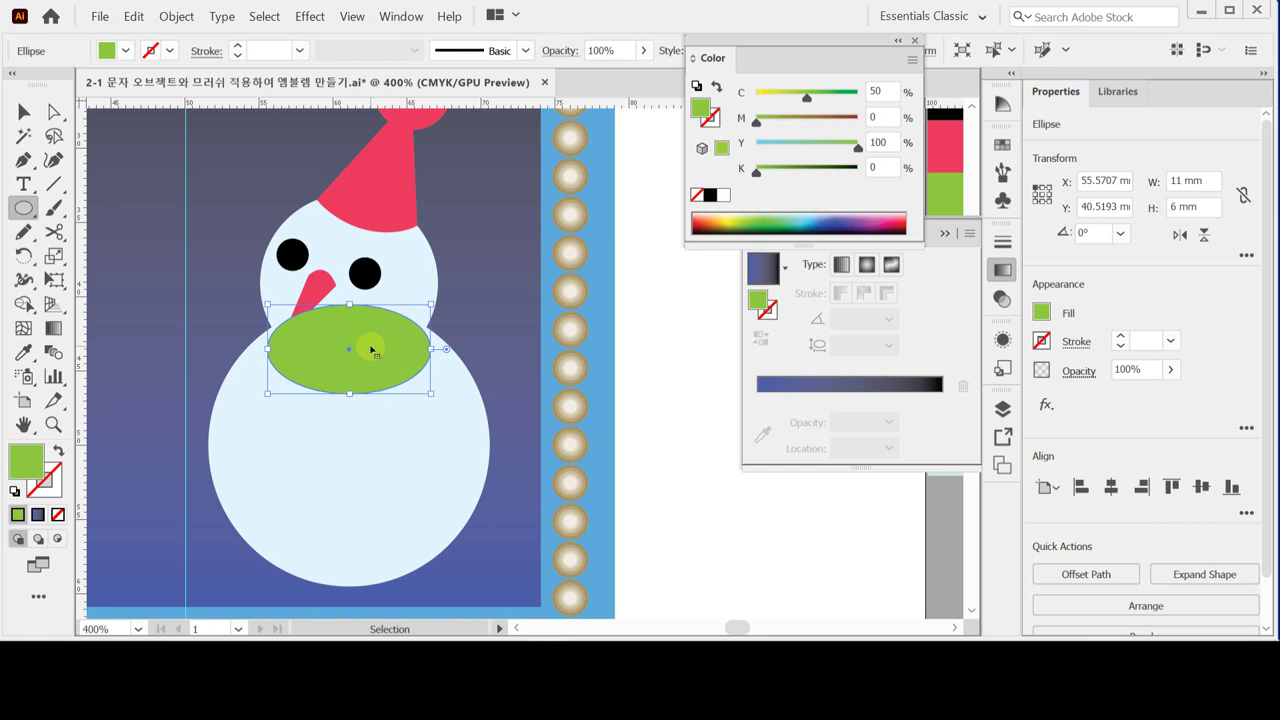
{"action": "key", "text": "ctrl+bracketleft"}
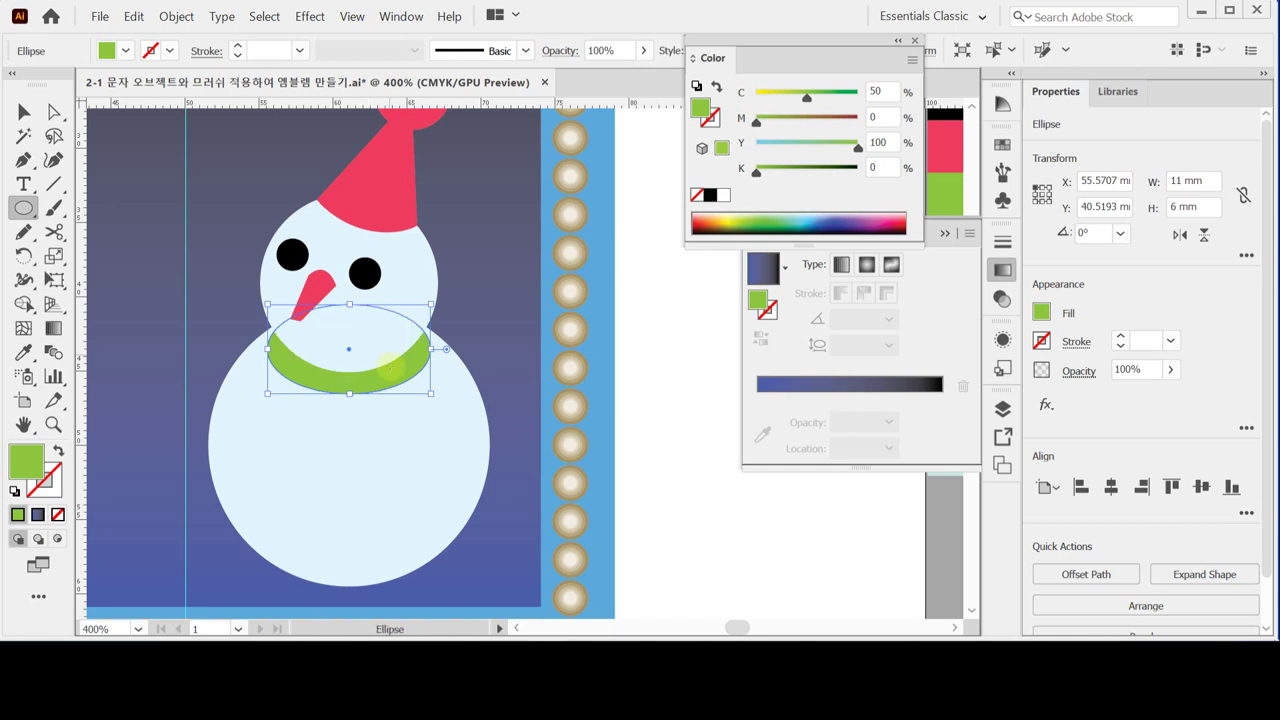
{"action": "right_click", "coordinate": [376, 384]}
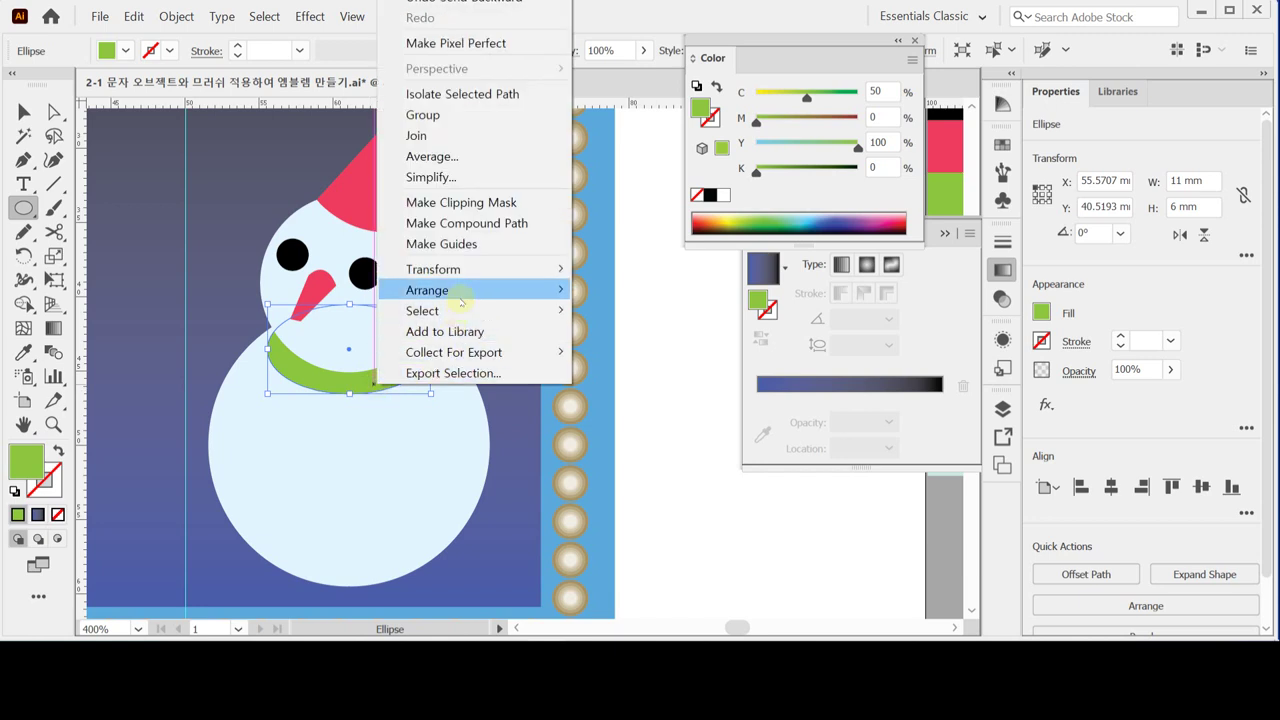
{"action": "mouse_move", "coordinate": [443, 290]}
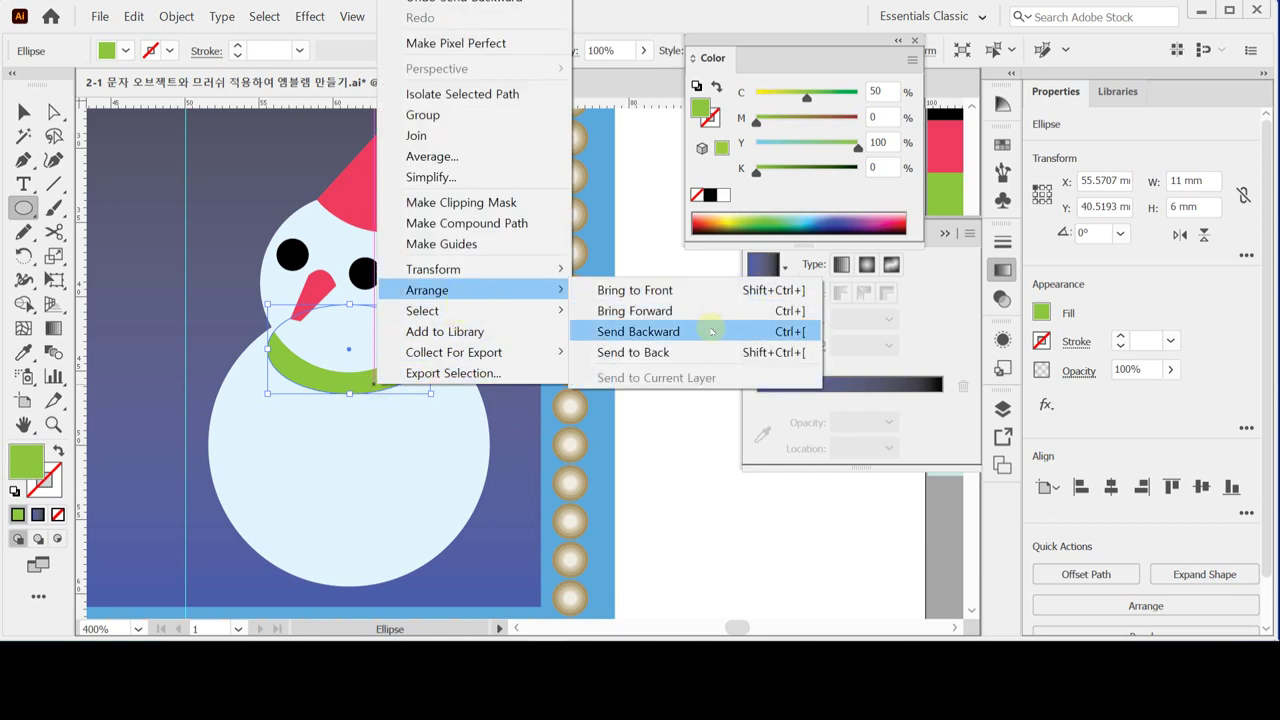
{"action": "left_click", "coordinate": [330, 84]}
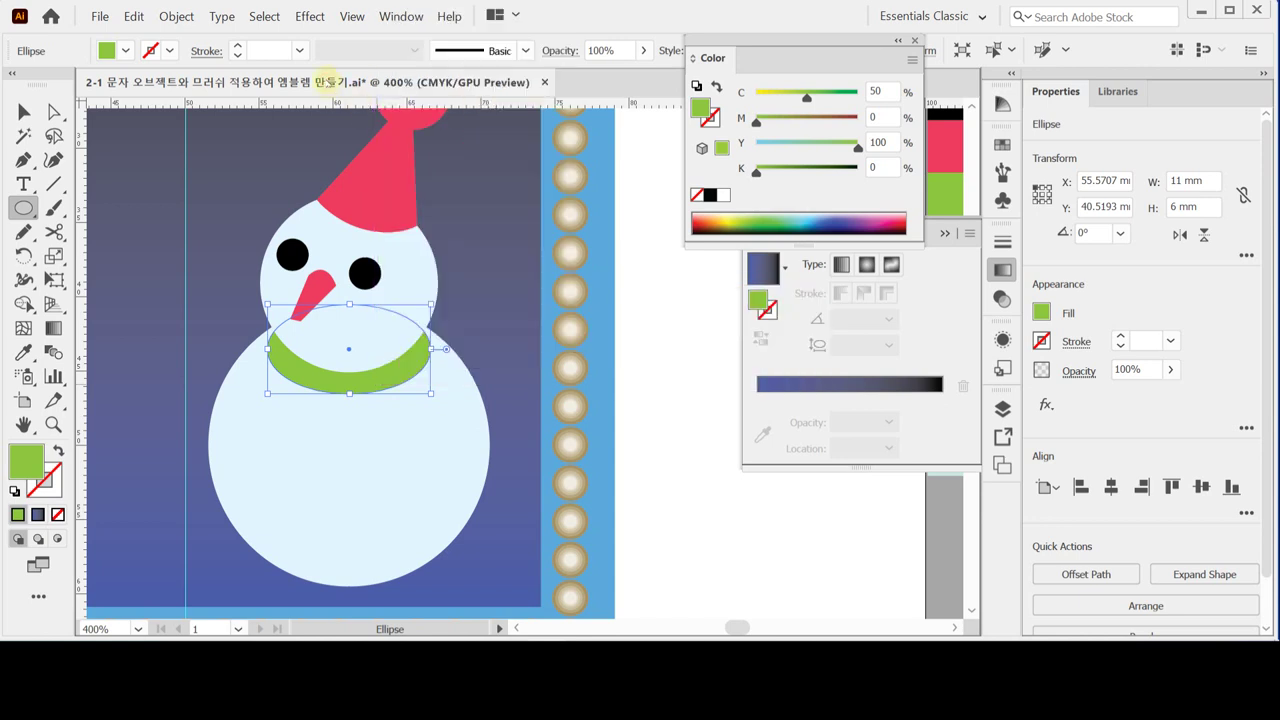
- Nudge the green scarf ellipse down to Y about 40.77 mm, save the document and deselect the ellipse
{"action": "key", "text": "Down"}
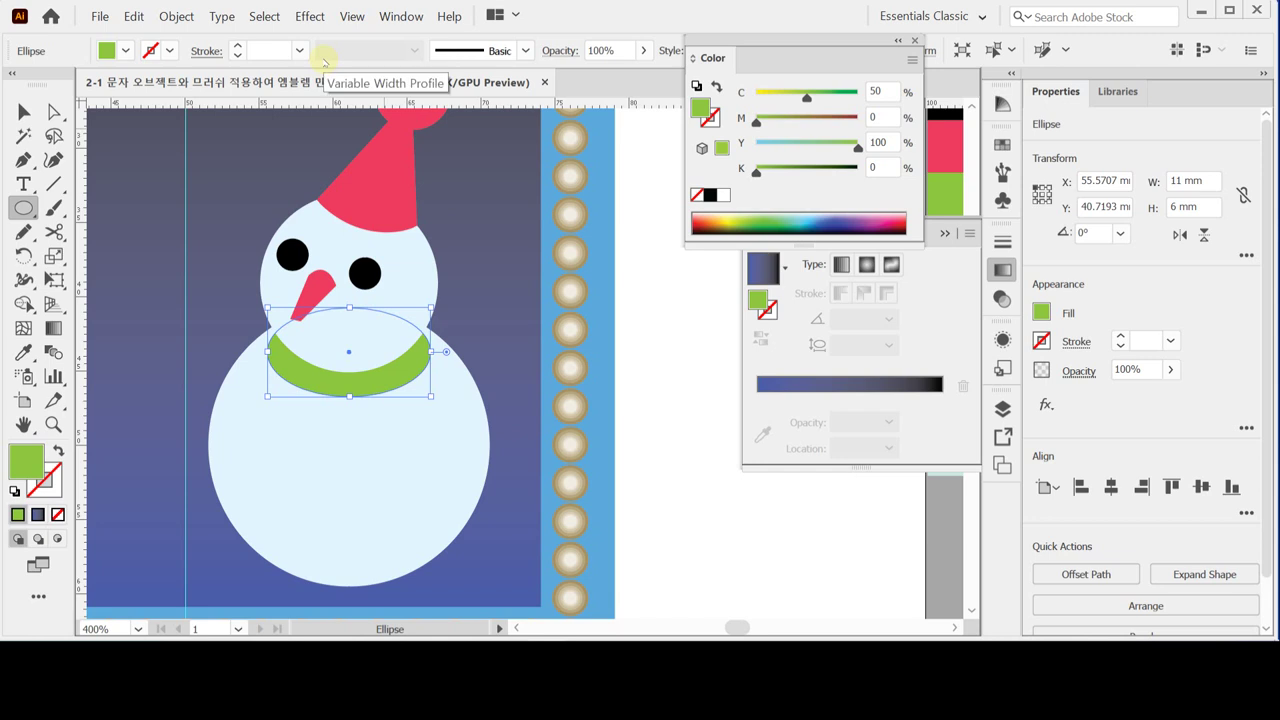
{"action": "key", "text": "Up"}
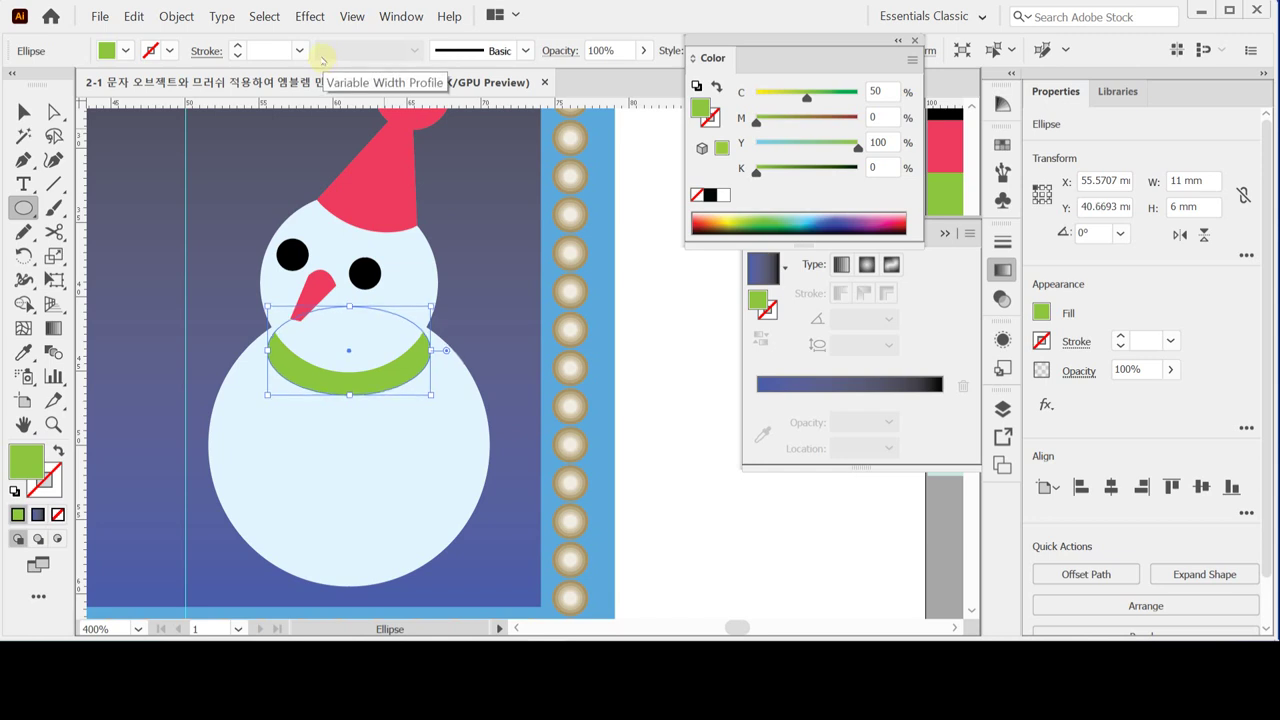
{"action": "key", "text": "Down"}
{"action": "key", "text": "Down"}
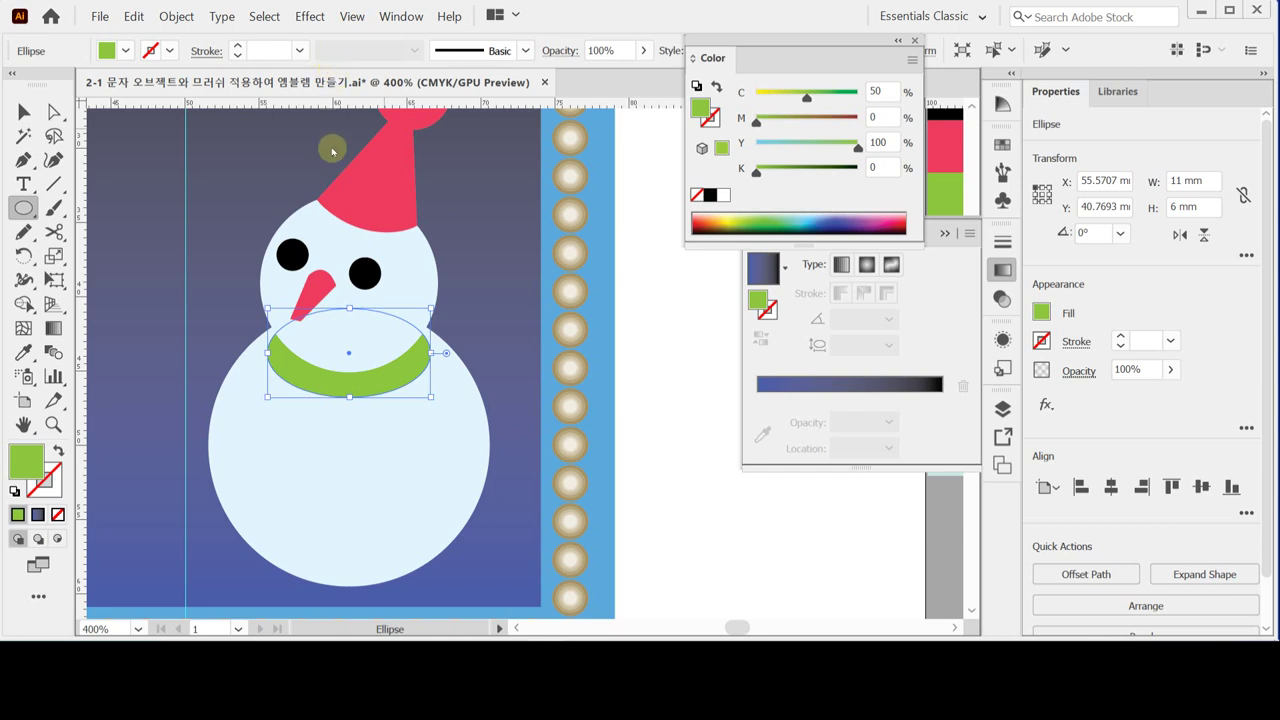
{"action": "key", "text": "ctrl+s"}
{"action": "key", "text": "ctrl+plus"}
{"action": "left_click_drag", "start_coordinate": [486, 343], "coordinate": [338, 304]}
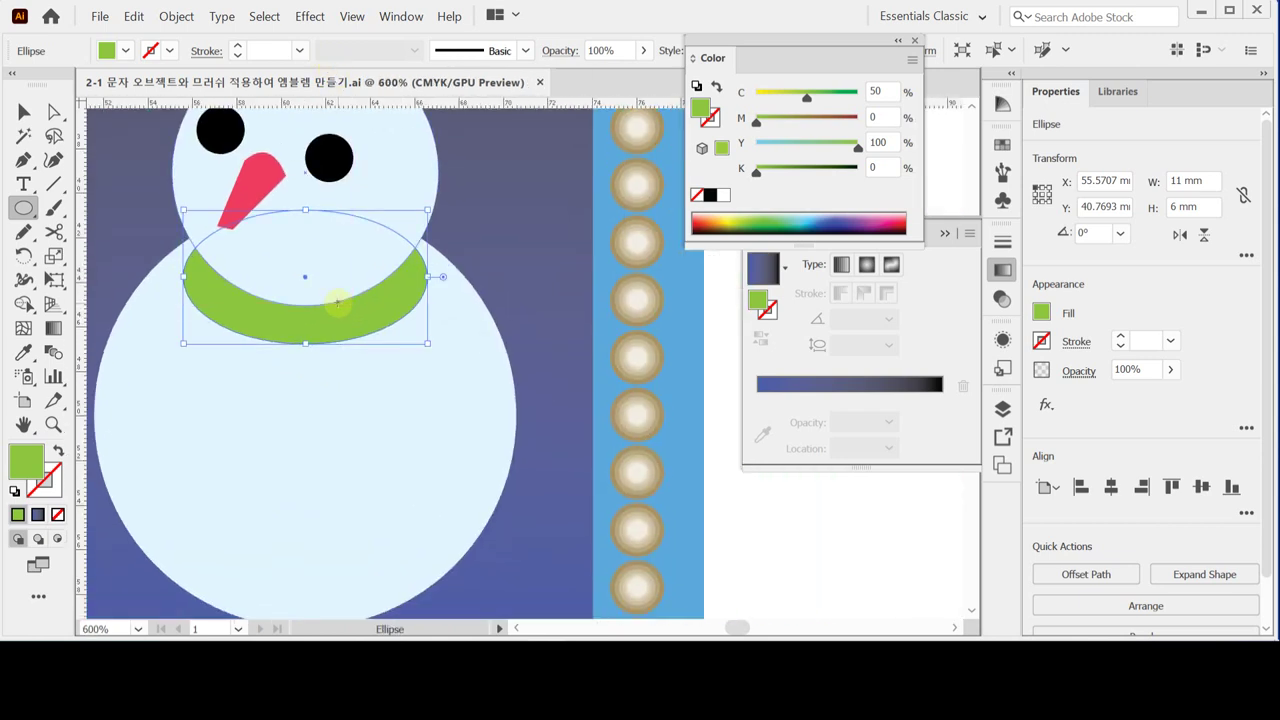
{"action": "left_click", "coordinate": [709, 481]}
- Draw a closed green scarf tail with the Pen tool, curving from the scarf's lower right down over the body with a slanted, curved end
{"action": "left_click", "coordinate": [22, 158]}
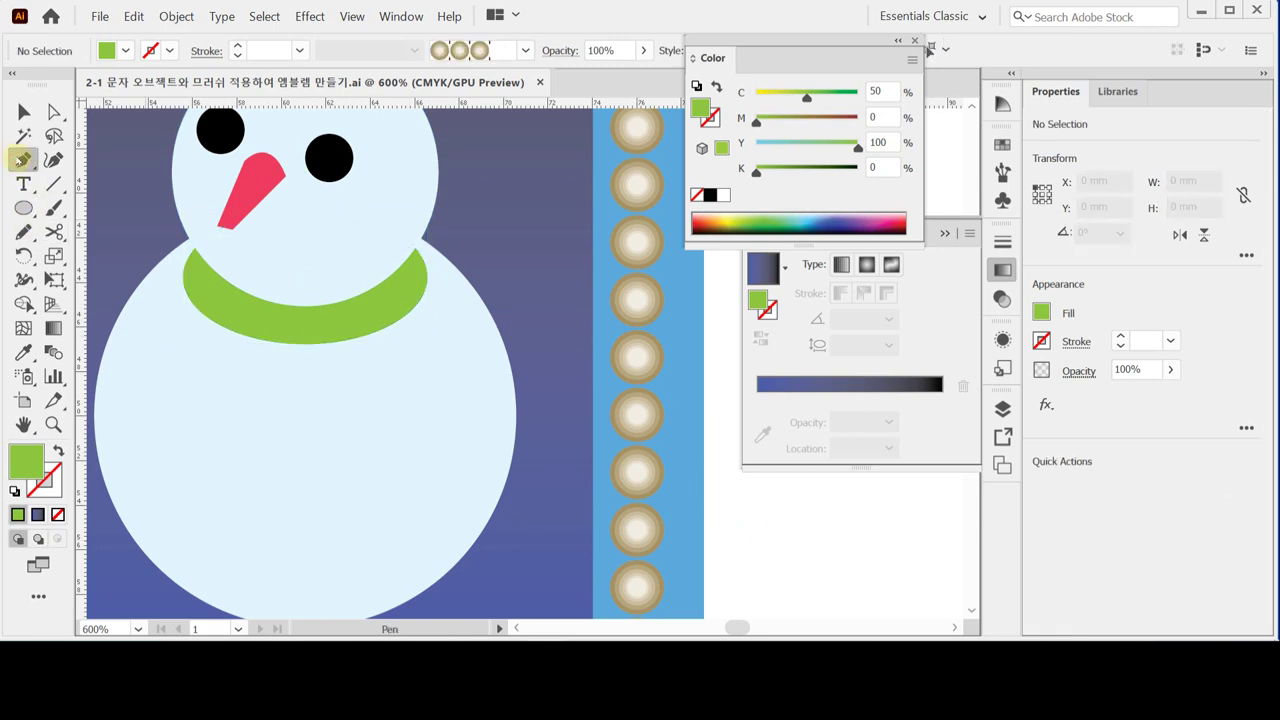
{"action": "left_click", "coordinate": [178, 281]}
{"action": "key", "text": "ctrl+z"}
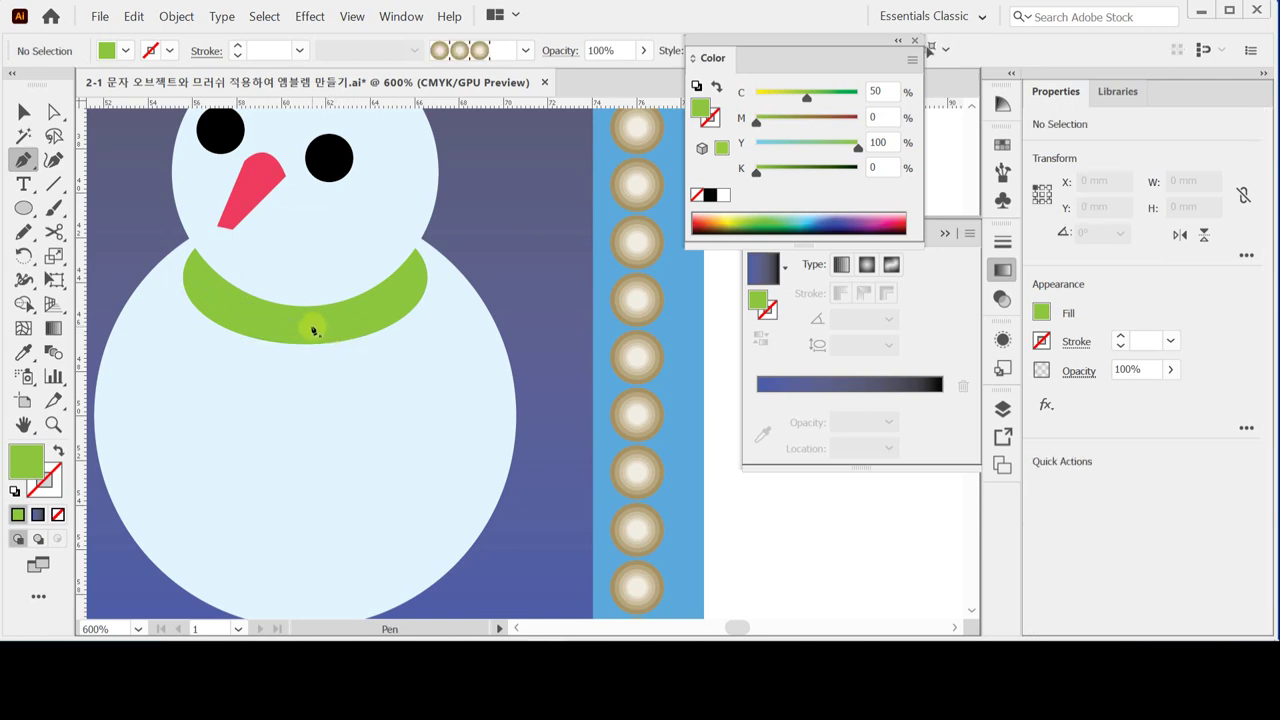
{"action": "left_click", "coordinate": [342, 320]}
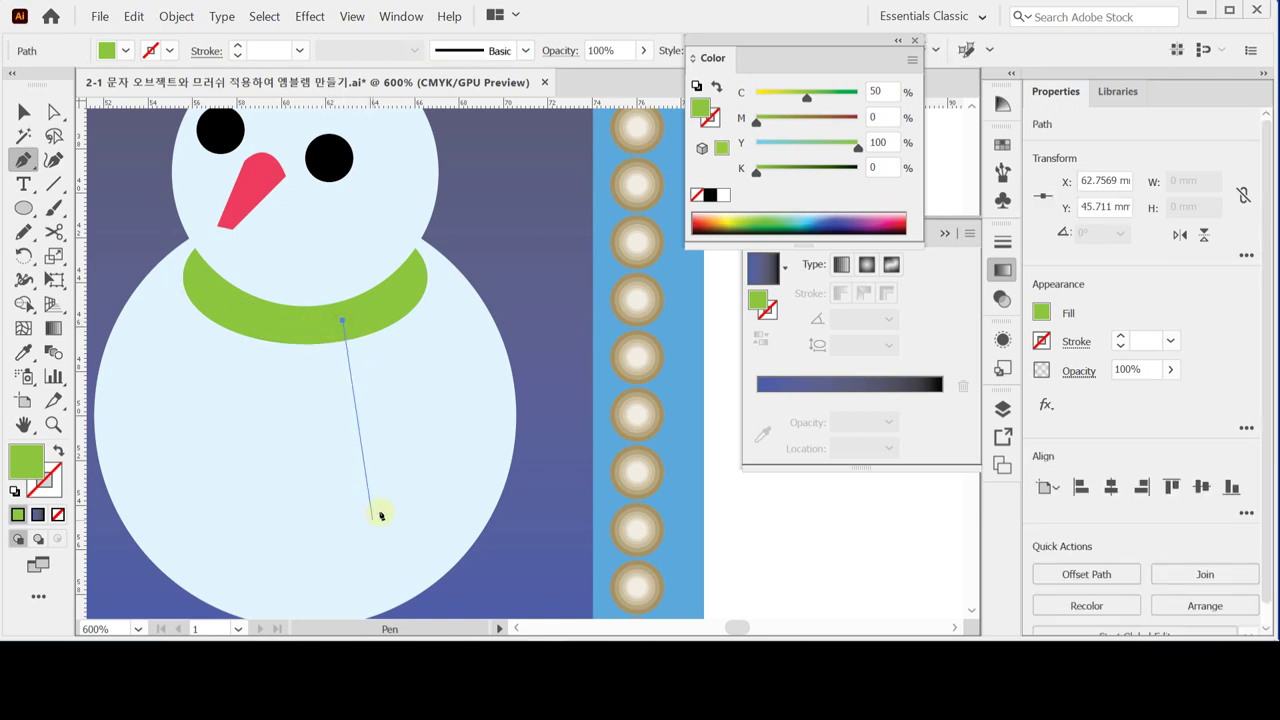
{"action": "scroll", "coordinate": [400, 449], "scroll_direction": "down", "scroll_amount": 2}
{"action": "scroll", "coordinate": [383, 383], "scroll_direction": "up", "scroll_amount": 1}
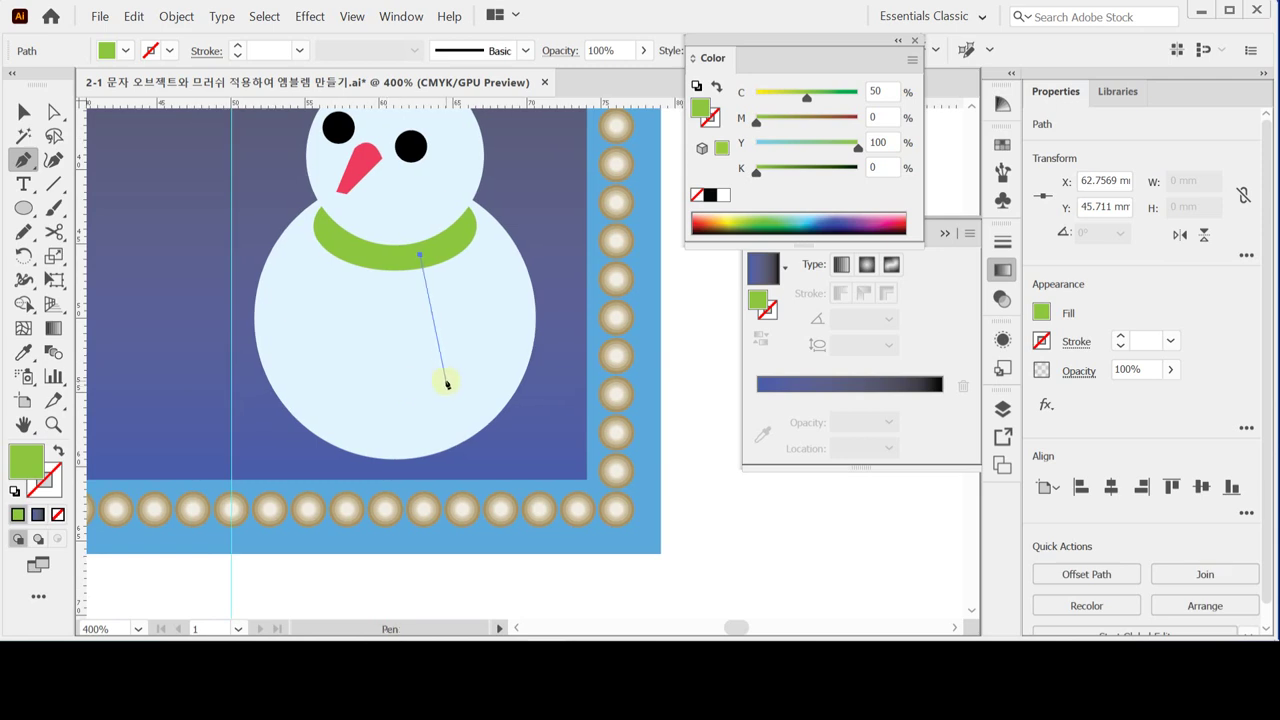
{"action": "left_click_drag", "start_coordinate": [437, 383], "coordinate": [417, 431]}
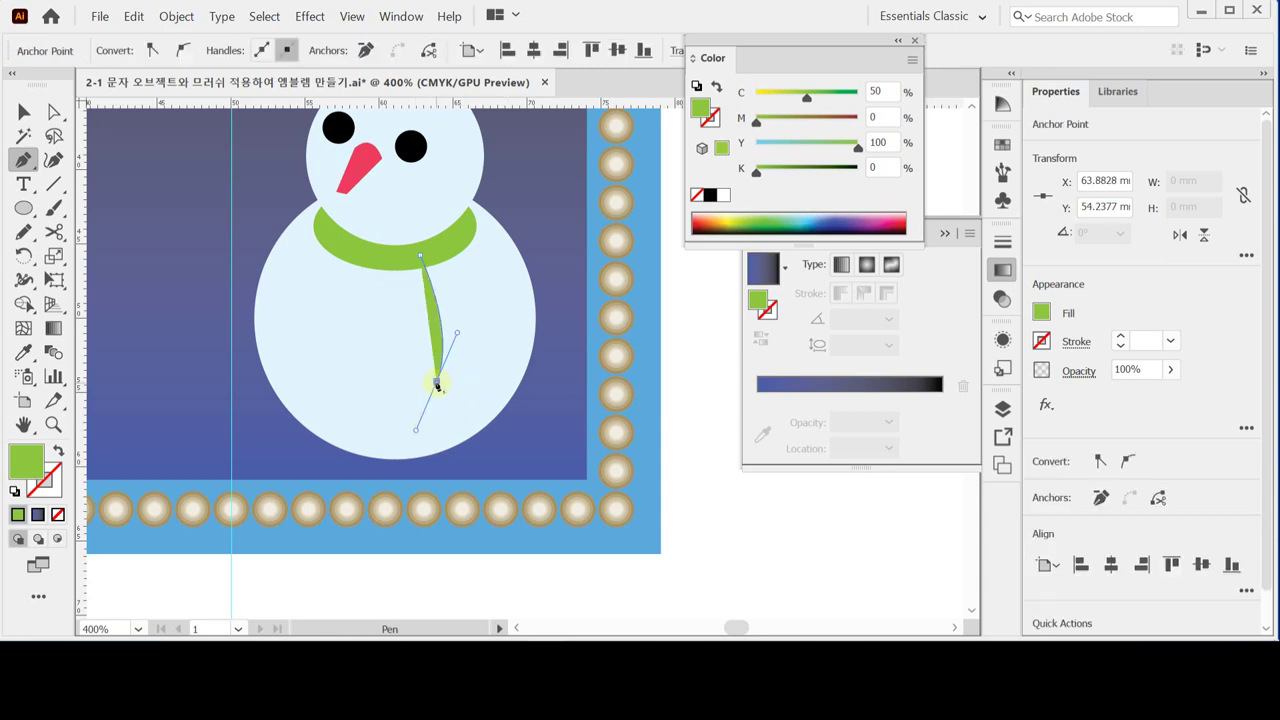
{"action": "left_click_drag", "start_coordinate": [423, 410], "coordinate": [519, 335]}
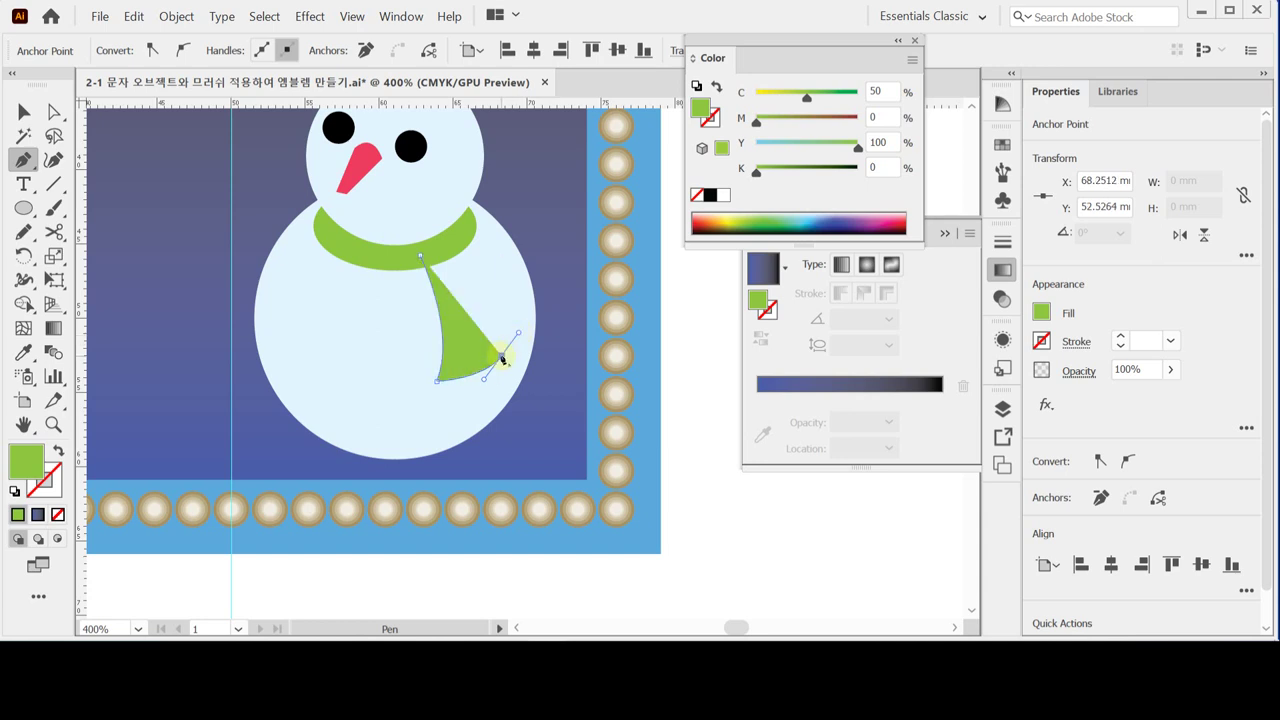
{"action": "left_click", "coordinate": [502, 357]}
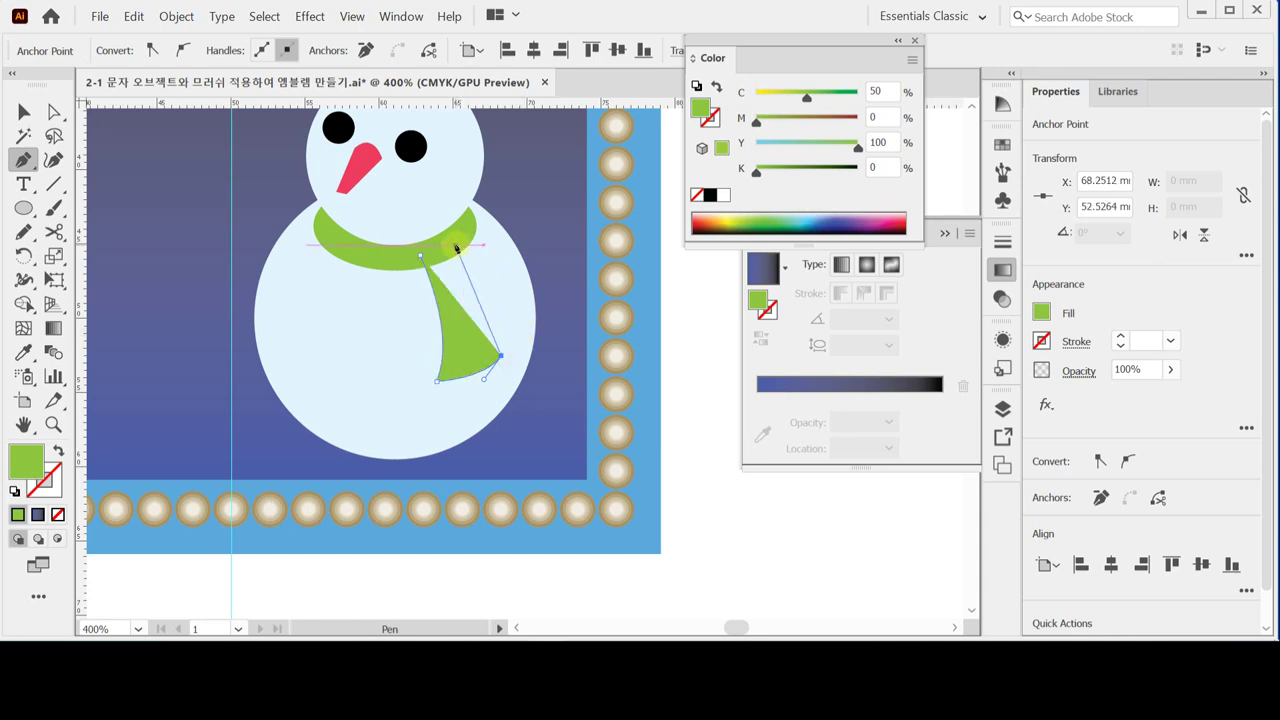
{"action": "left_click_drag", "start_coordinate": [452, 244], "coordinate": [425, 226]}
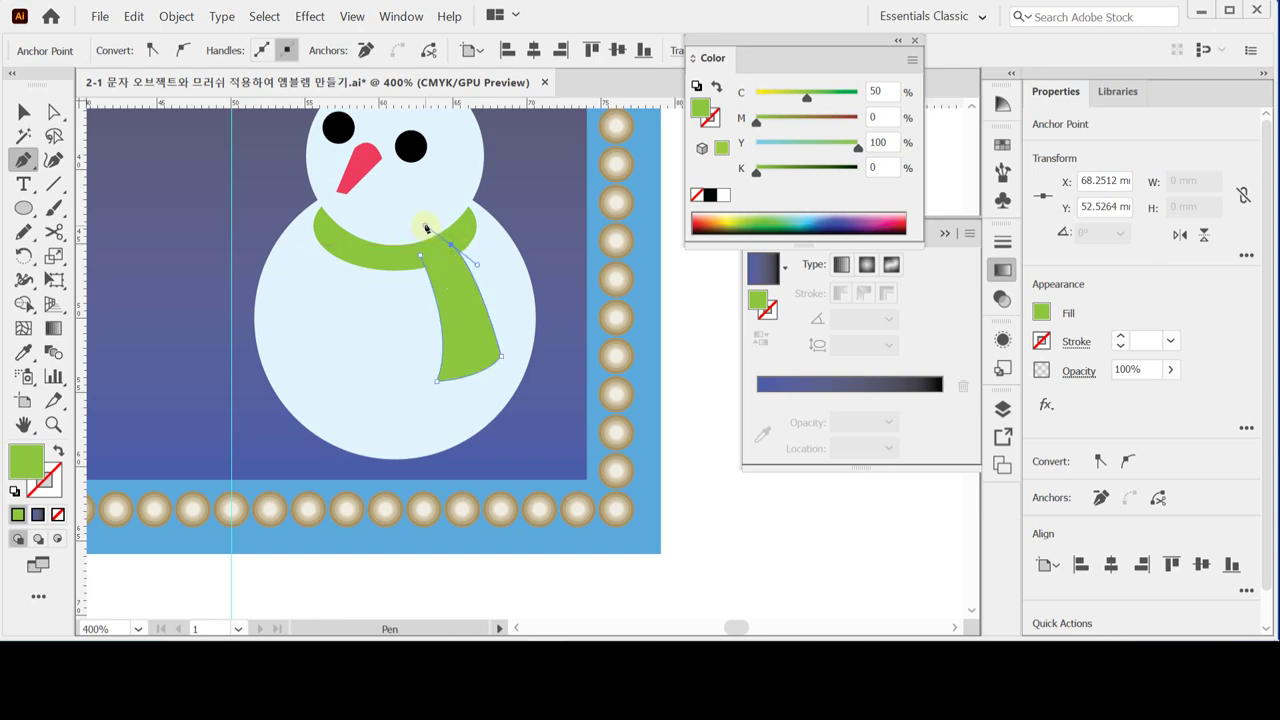
{"action": "left_click", "coordinate": [422, 258]}
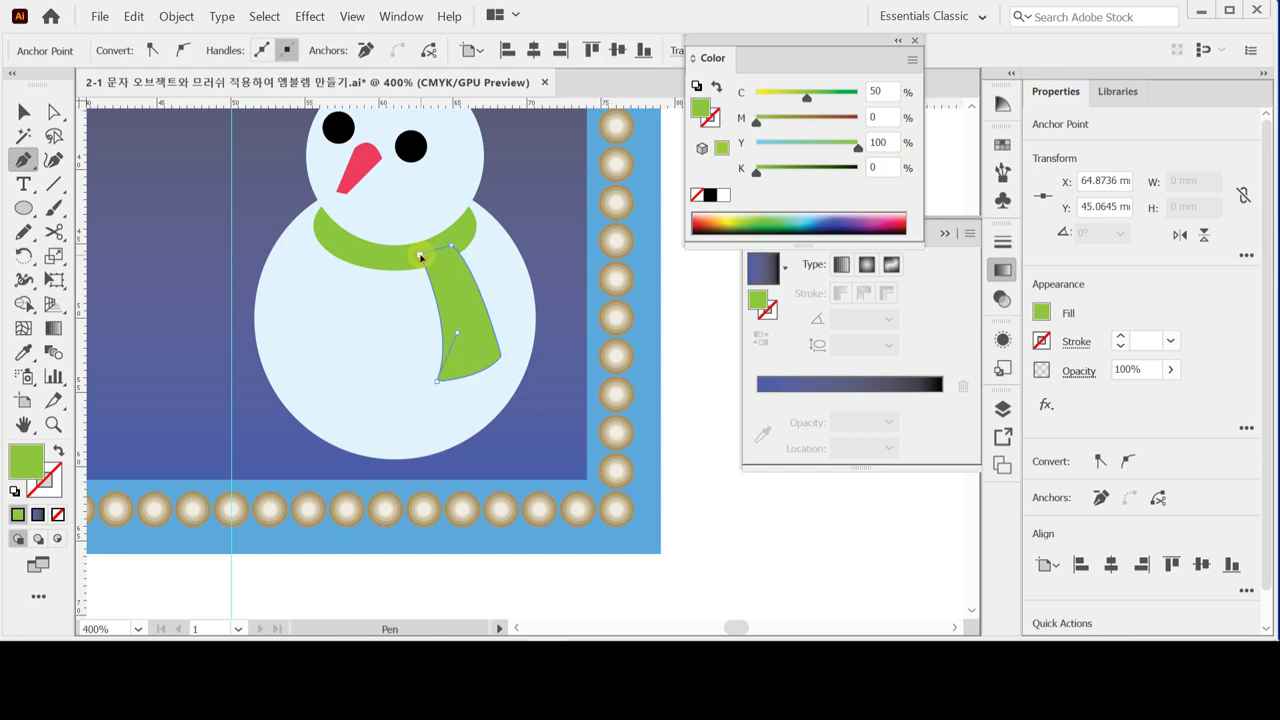
- Lengthen the scarf tail by moving its lower-left and lower-right corner anchors further down
{"action": "left_click", "coordinate": [450, 386]}
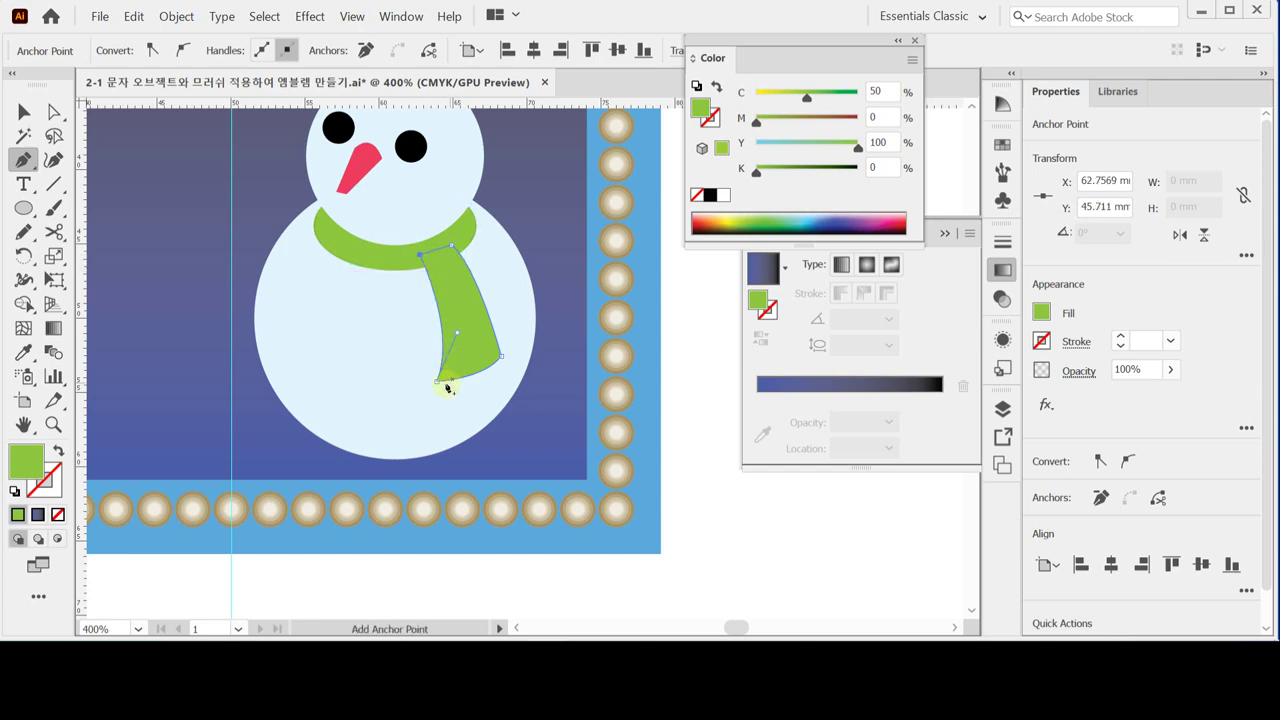
{"action": "left_click", "coordinate": [438, 384], "text": "ctrl"}
{"action": "left_click_drag", "start_coordinate": [438, 386], "coordinate": [439, 408]}
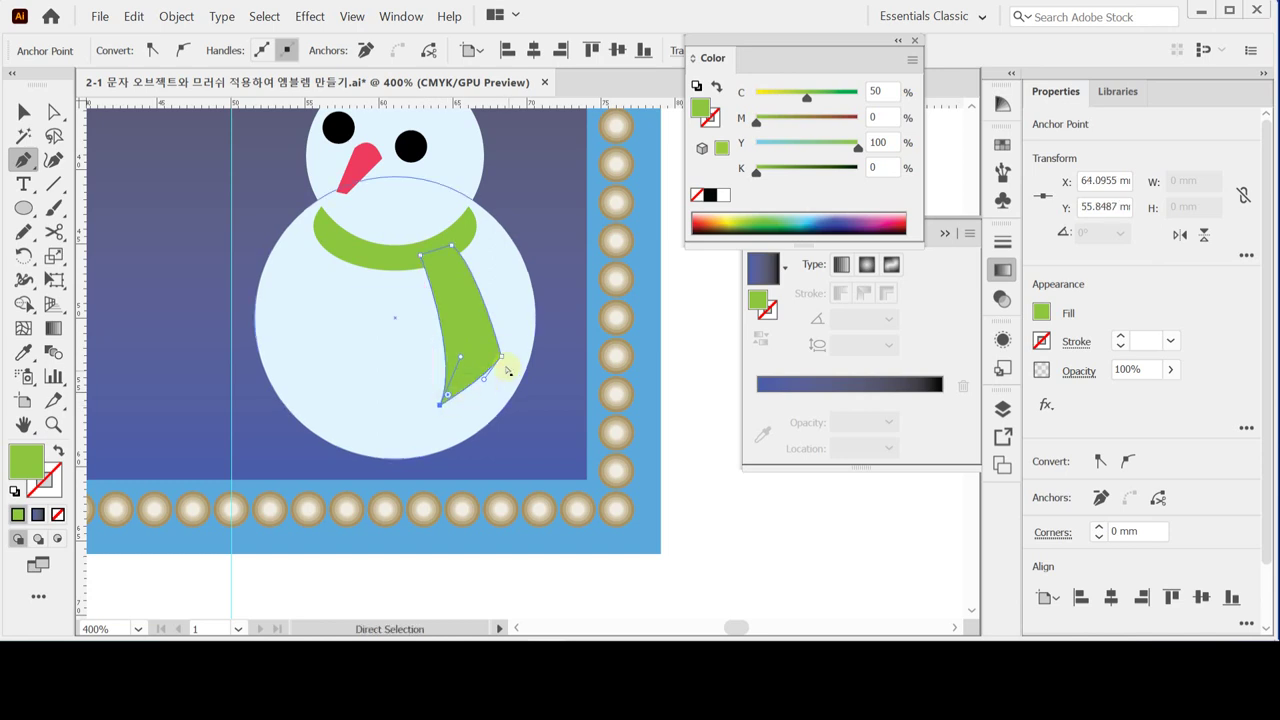
{"action": "left_click_drag", "start_coordinate": [500, 357], "coordinate": [502, 370]}
{"action": "left_click_drag", "start_coordinate": [502, 374], "coordinate": [490, 370]}
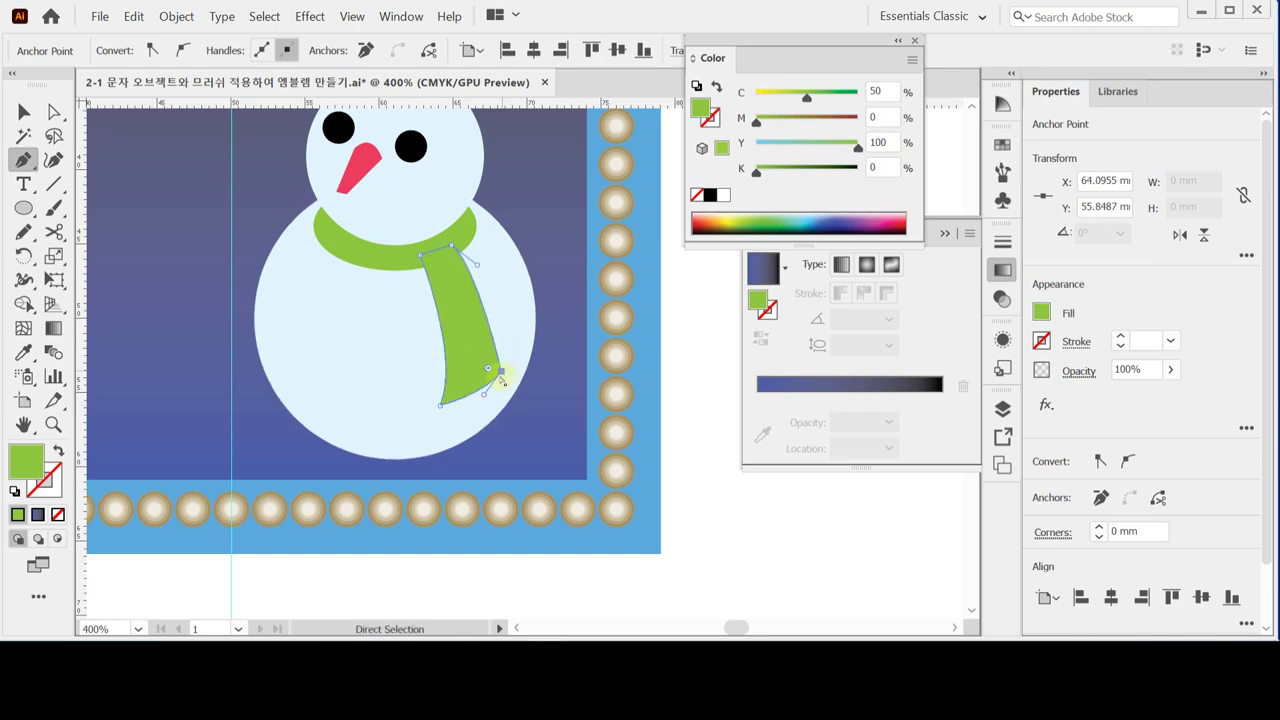
{"action": "left_click_drag", "start_coordinate": [444, 407], "coordinate": [430, 428]}
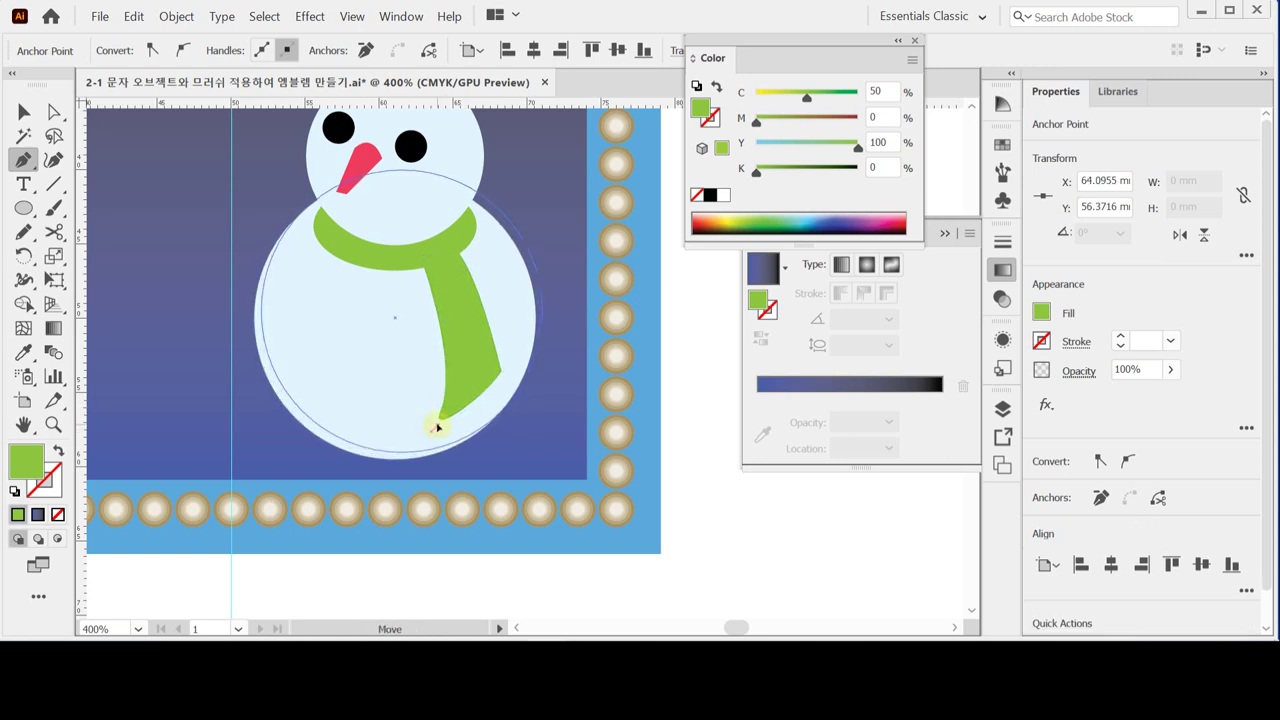
{"action": "left_click", "coordinate": [437, 428]}
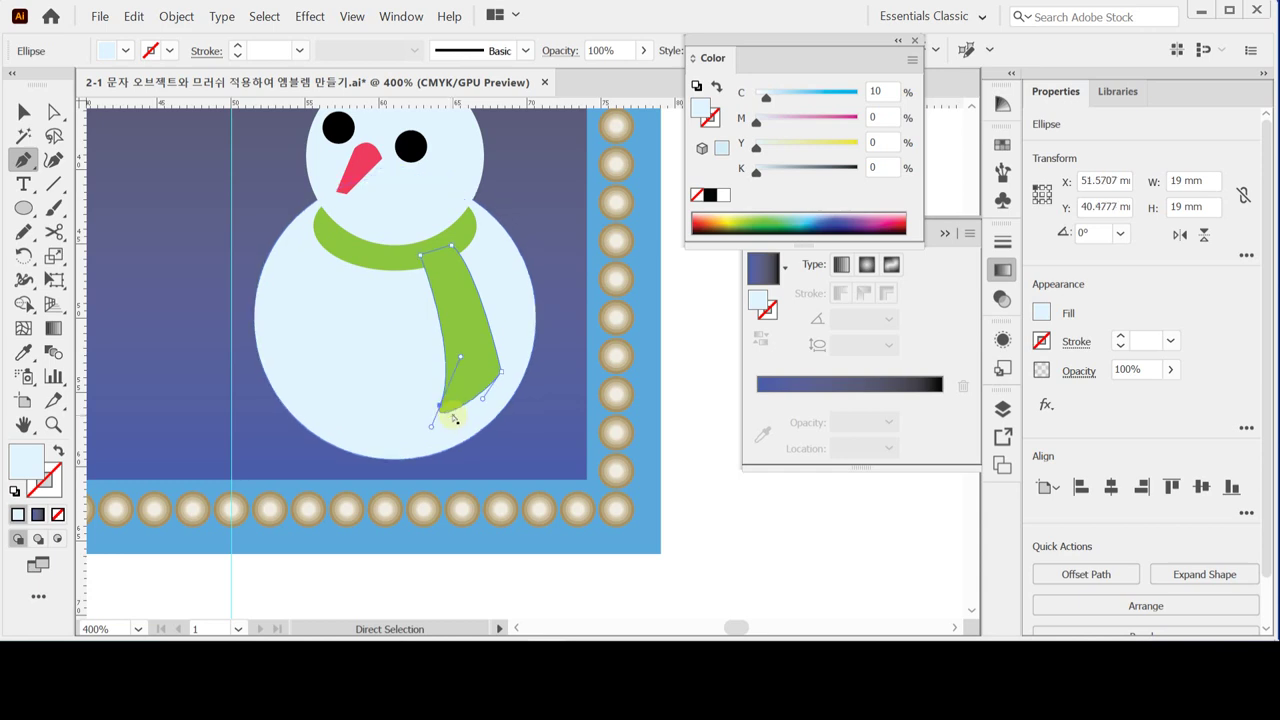
{"action": "left_click", "coordinate": [436, 420]}
{"action": "left_click", "coordinate": [440, 410]}
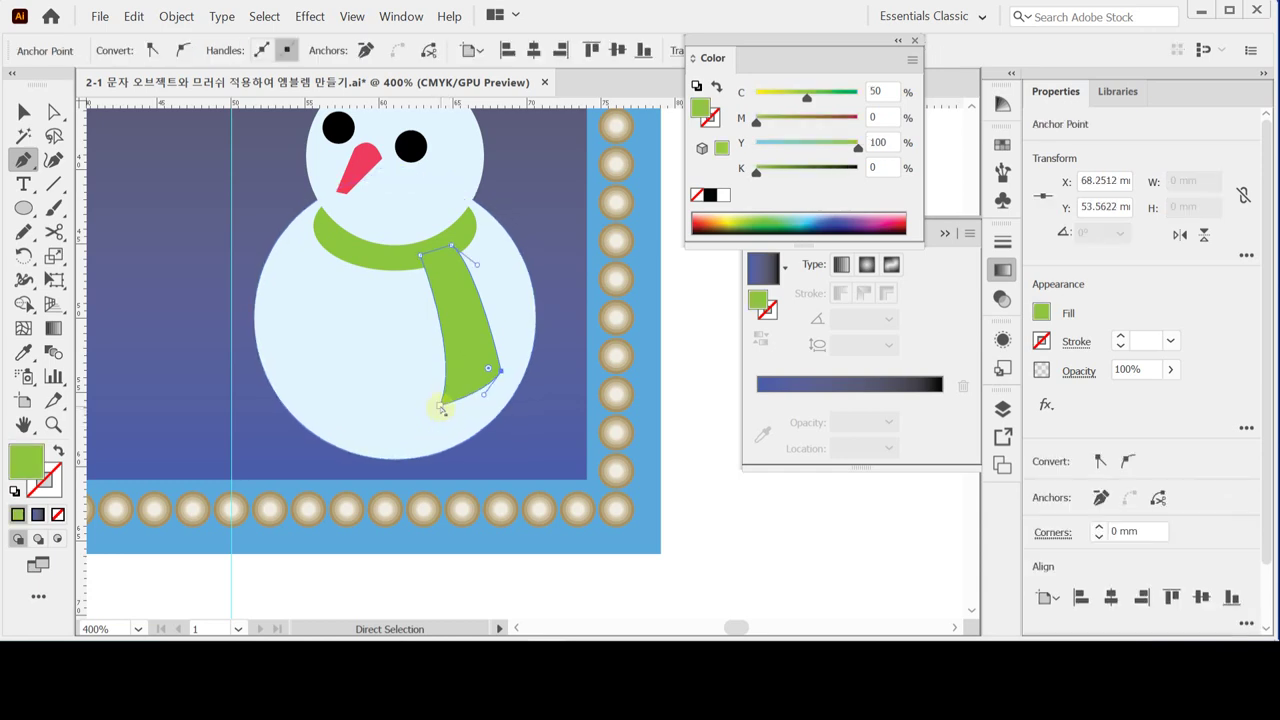
- Fine-tune the scarf tail's lower corners and right-edge curve to about 5.56 × 10.95 mm overall, saving the document along the way
{"action": "left_click_drag", "start_coordinate": [440, 408], "coordinate": [440, 413]}
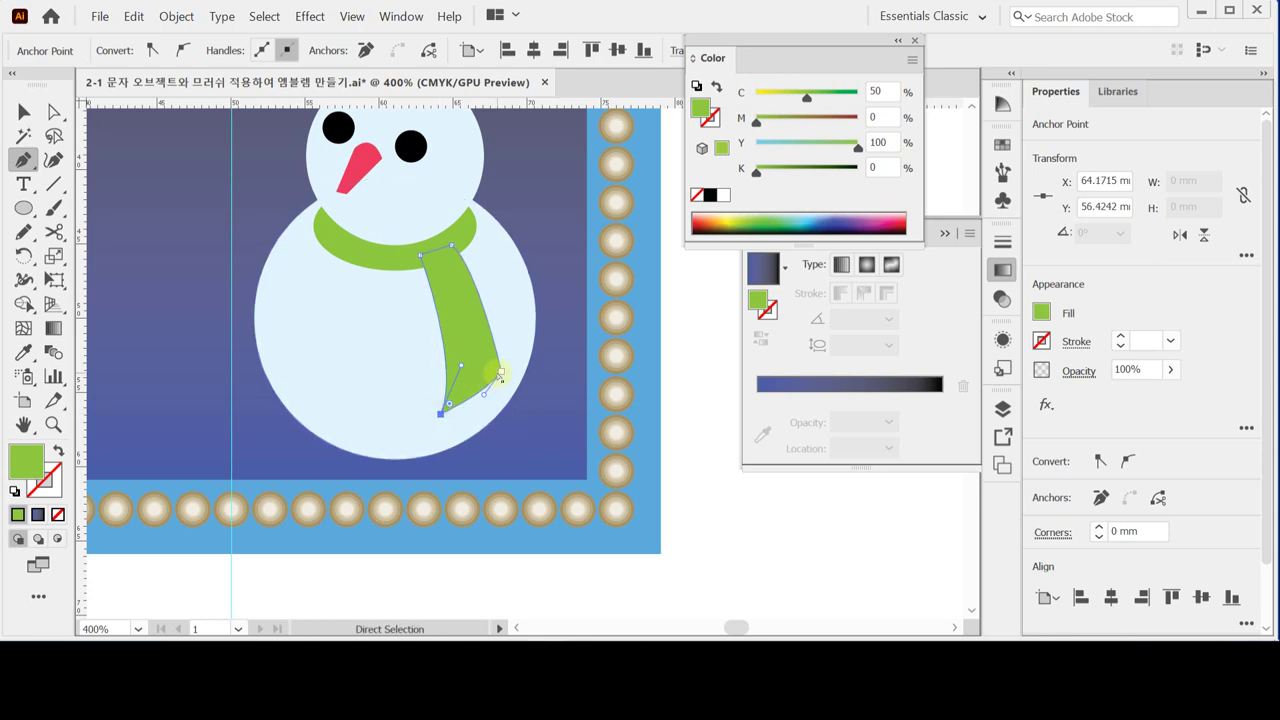
{"action": "left_click_drag", "start_coordinate": [506, 375], "coordinate": [504, 371]}
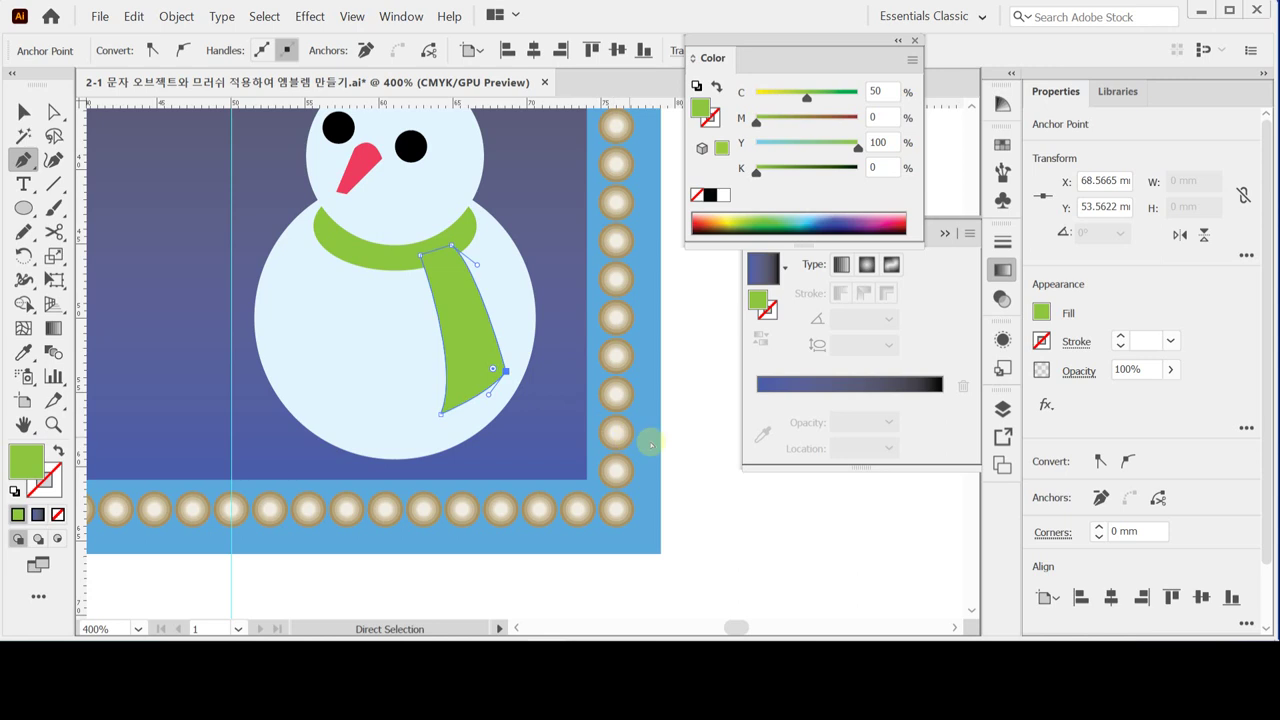
{"action": "left_click_drag", "start_coordinate": [478, 264], "coordinate": [480, 259]}
{"action": "left_click_drag", "start_coordinate": [507, 374], "coordinate": [505, 371]}
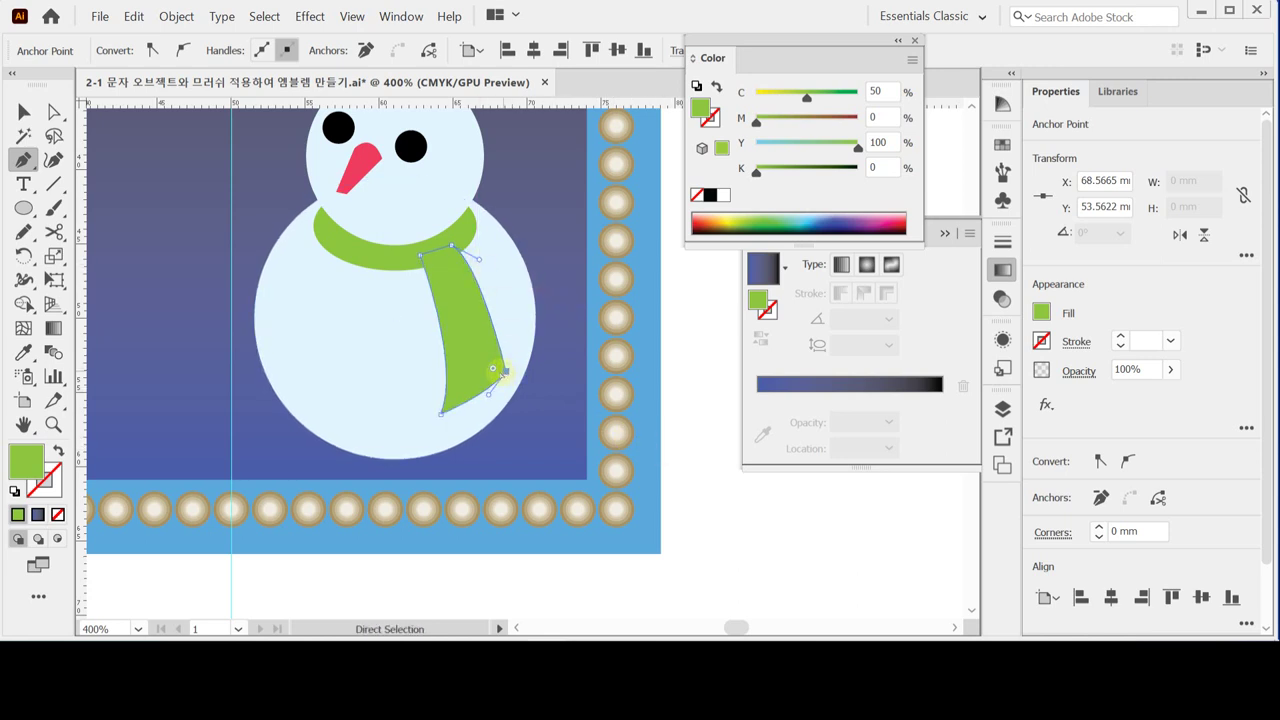
{"action": "left_click_drag", "start_coordinate": [442, 414], "coordinate": [442, 408]}
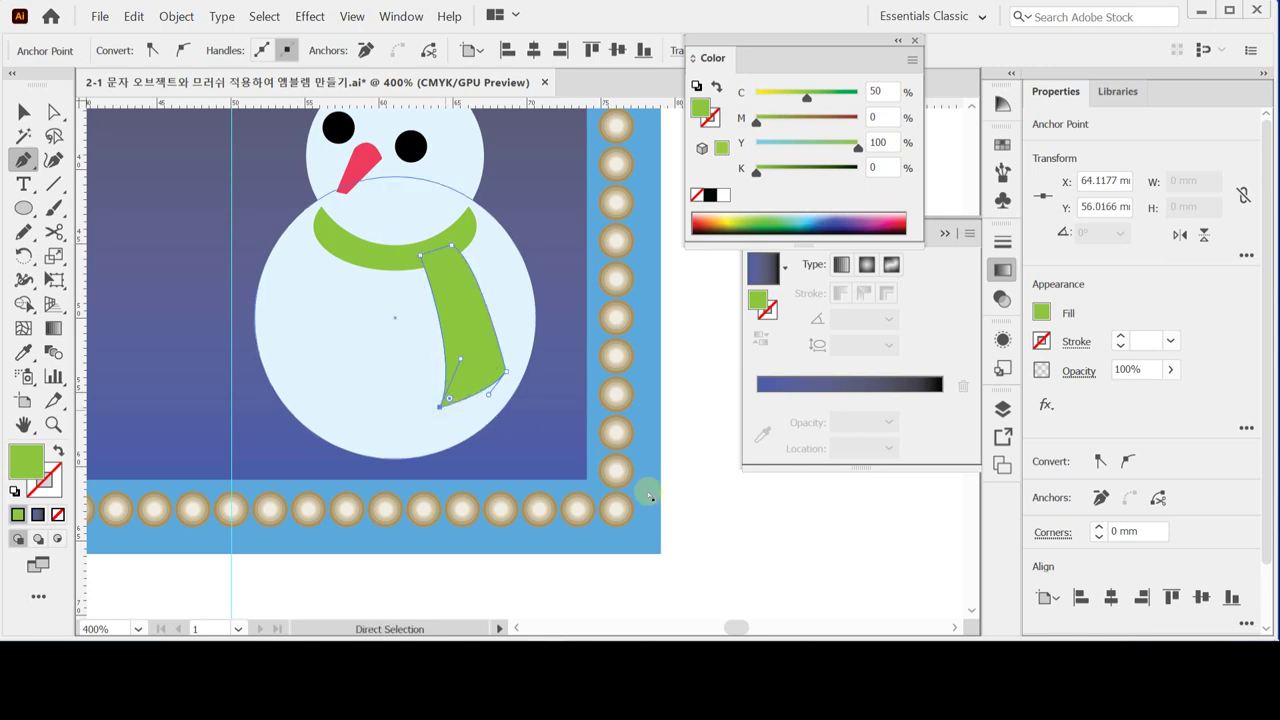
{"action": "left_click", "coordinate": [745, 514], "text": "ctrl"}
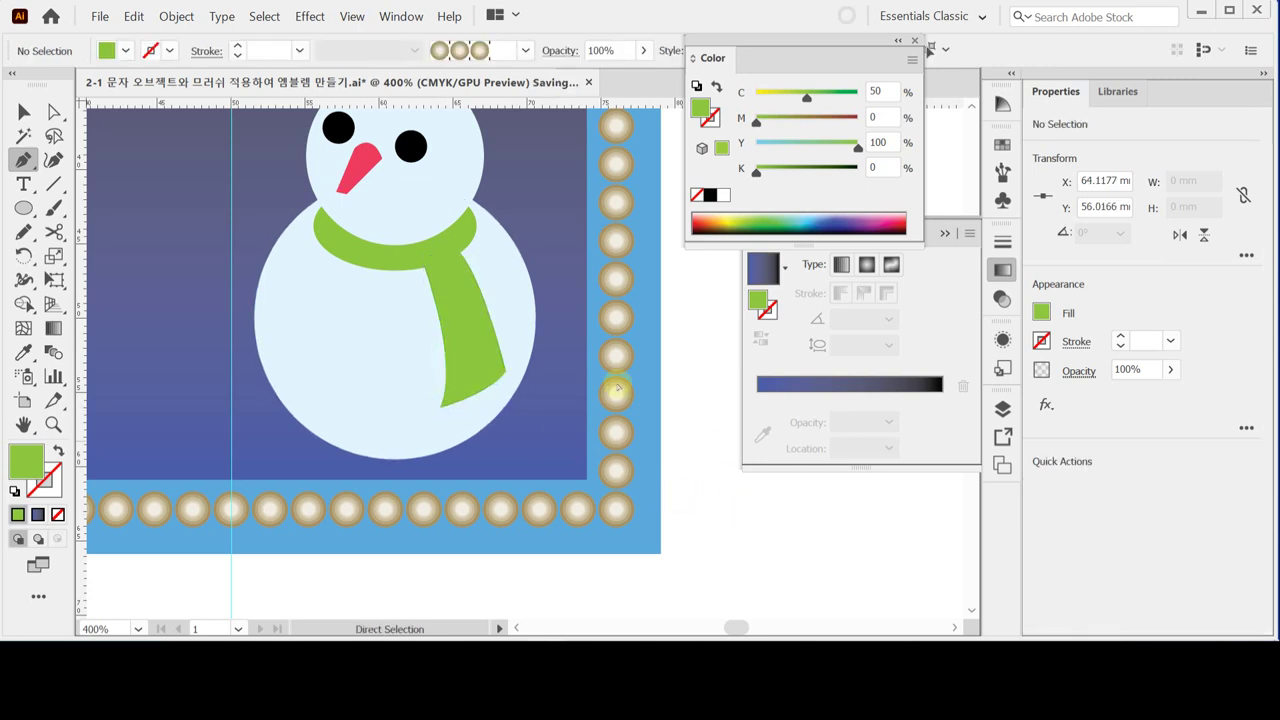
{"action": "left_click", "coordinate": [474, 318], "text": "ctrl"}
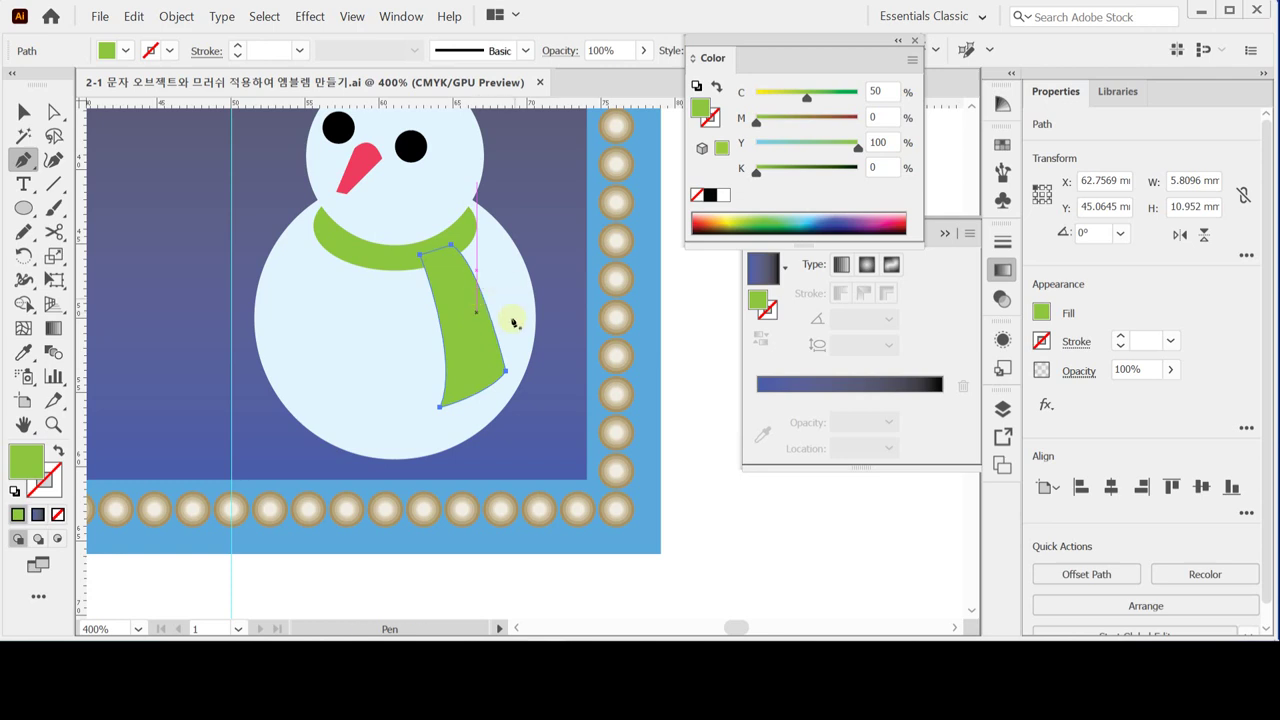
{"action": "left_click", "coordinate": [505, 372], "text": "ctrl"}
{"action": "left_click_drag", "start_coordinate": [505, 372], "coordinate": [501, 377]}
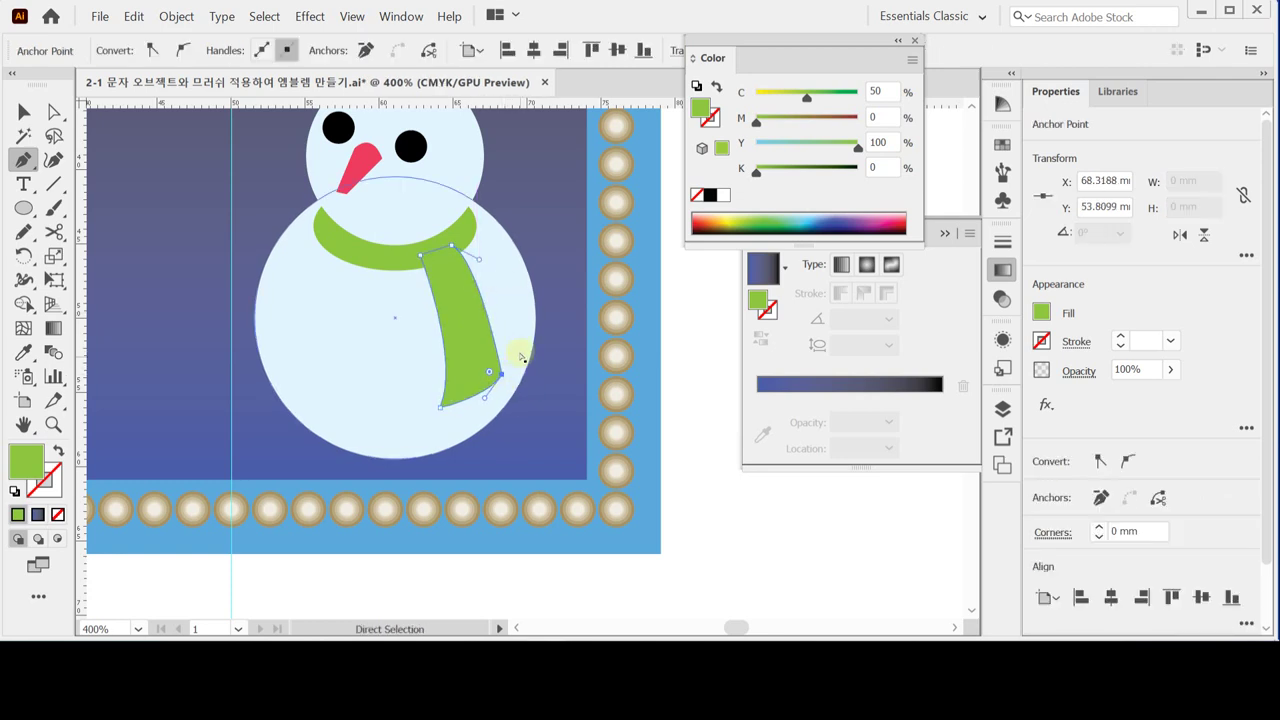
- Select the whole green scarf tail path and switch to the Knife tool
{"action": "left_click", "coordinate": [468, 324], "text": "ctrl"}
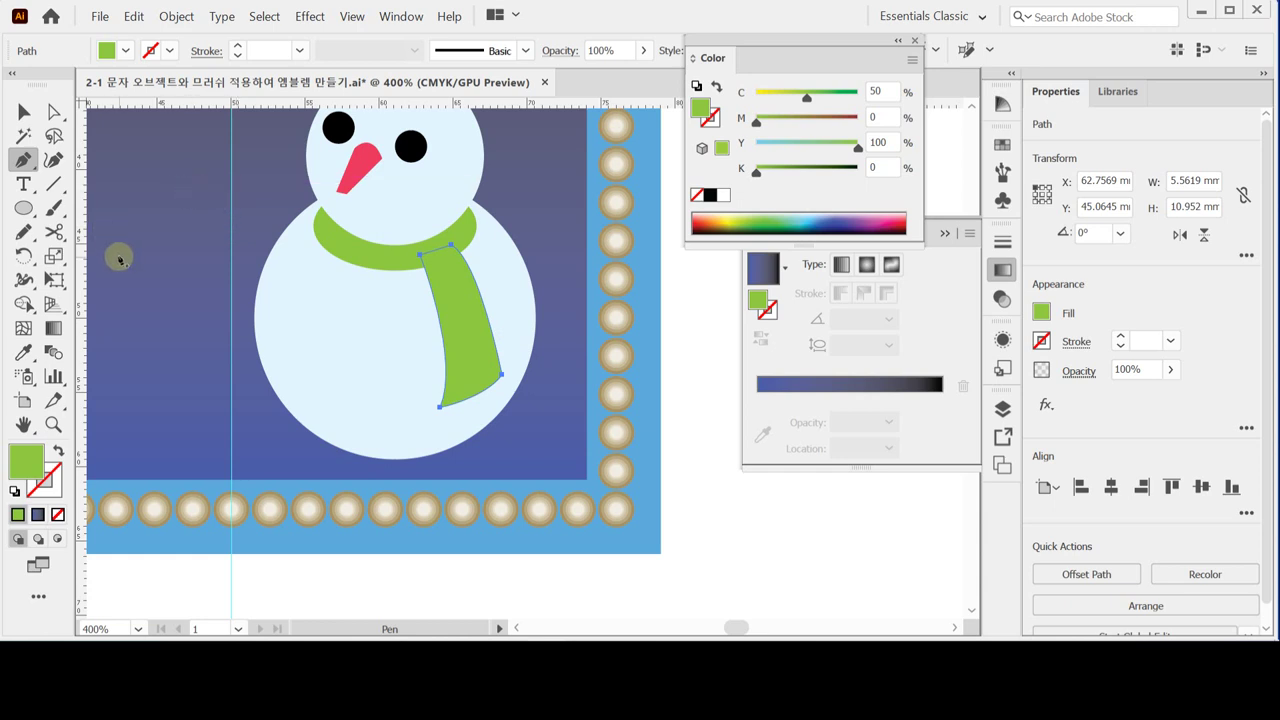
{"action": "left_click", "coordinate": [55, 232]}
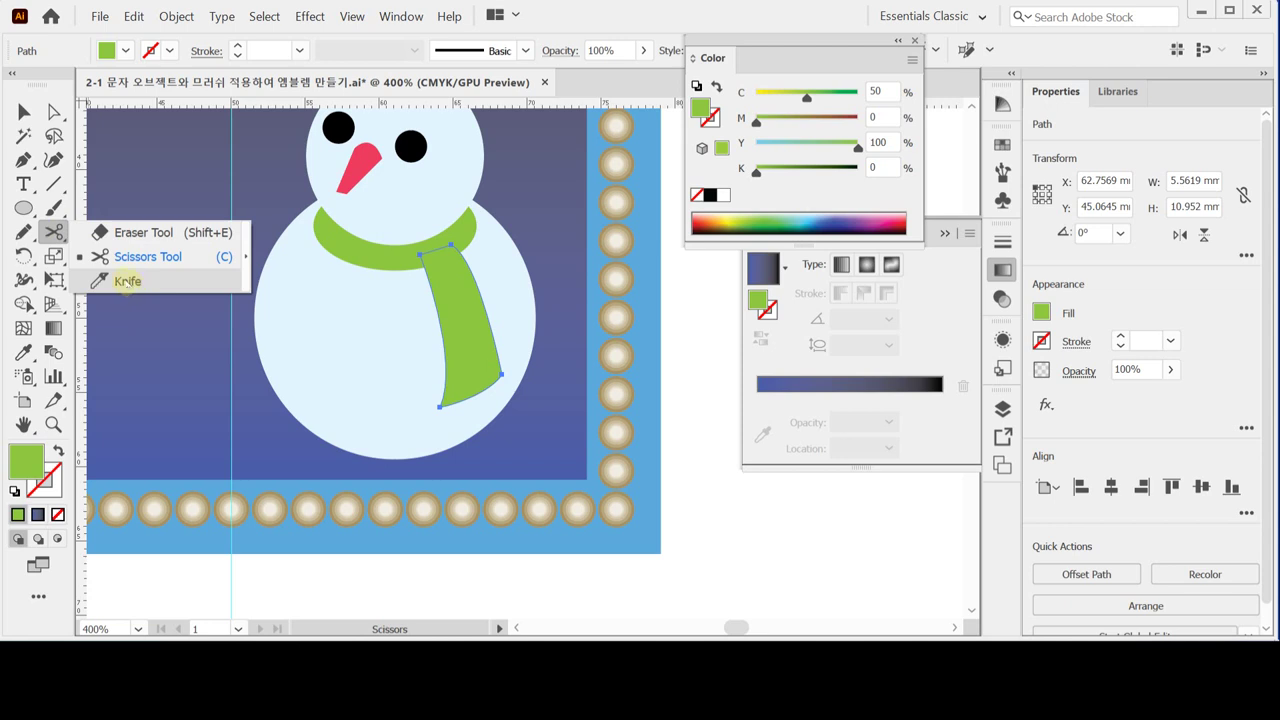
{"action": "left_click", "coordinate": [127, 281]}
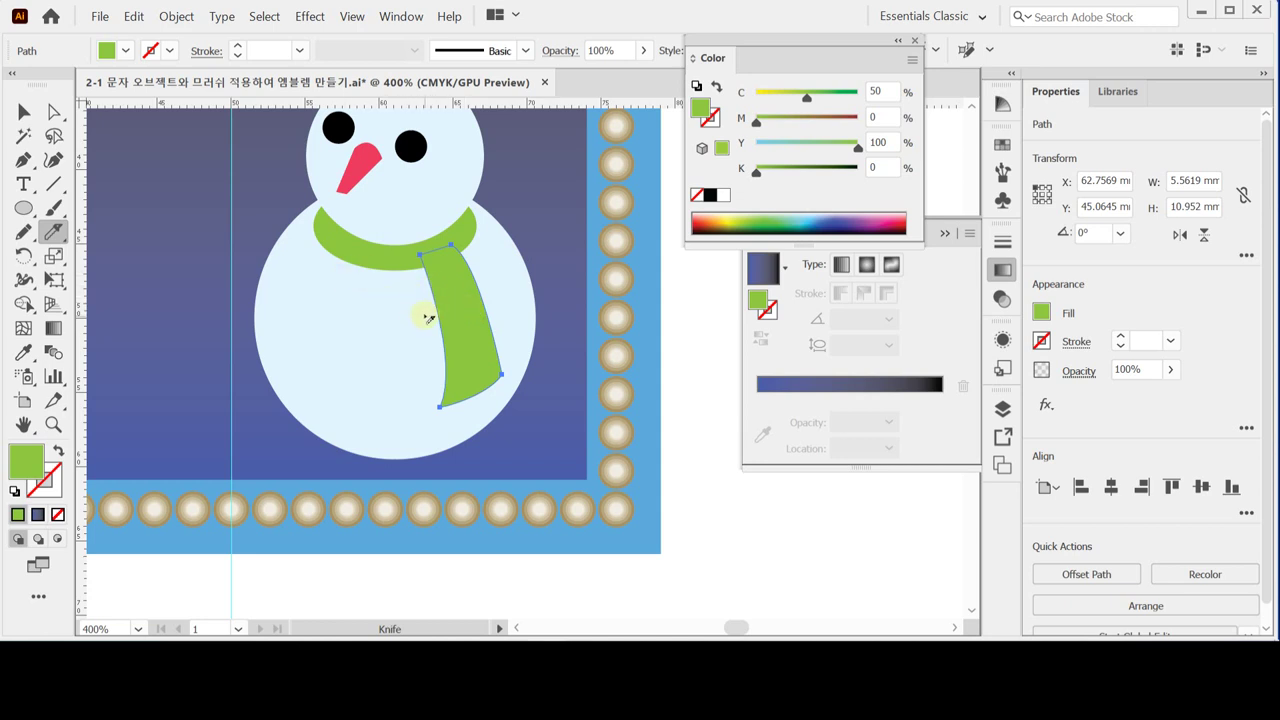
- Try to slice the scarf tail into bands with slanted Knife cuts across its middle, and undo the cuts
{"action": "left_click_drag", "start_coordinate": [400, 309], "coordinate": [500, 283]}
{"action": "key", "text": "v"}
{"action": "key", "text": "ctrl"}
{"action": "mouse_move", "coordinate": [420, 343]}
{"action": "left_mouse_down"}
{"action": "mouse_move", "coordinate": [501, 324]}
{"action": "mouse_move", "coordinate": [528, 291]}
{"action": "left_mouse_up"}
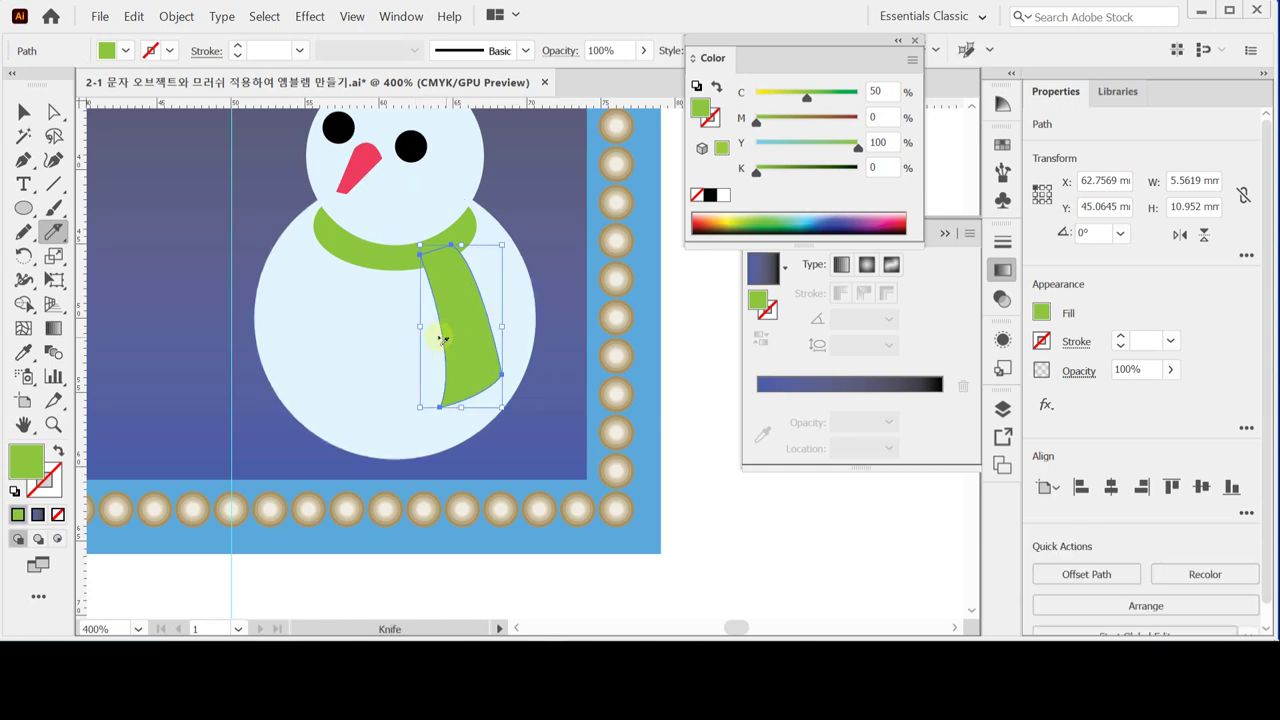
{"action": "mouse_move", "coordinate": [418, 332]}
{"action": "left_mouse_down"}
{"action": "mouse_move", "coordinate": [475, 319]}
{"action": "mouse_move", "coordinate": [502, 288]}
{"action": "left_mouse_up"}
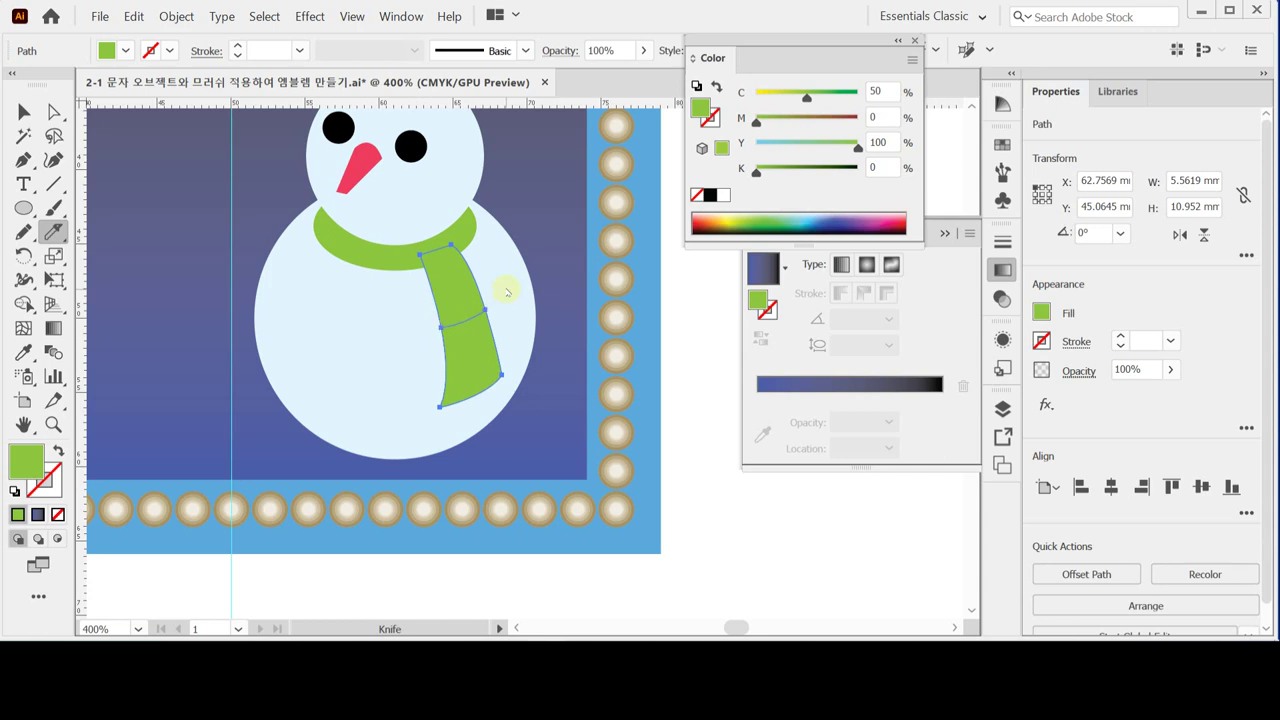
{"action": "left_click_drag", "start_coordinate": [422, 351], "coordinate": [510, 322]}
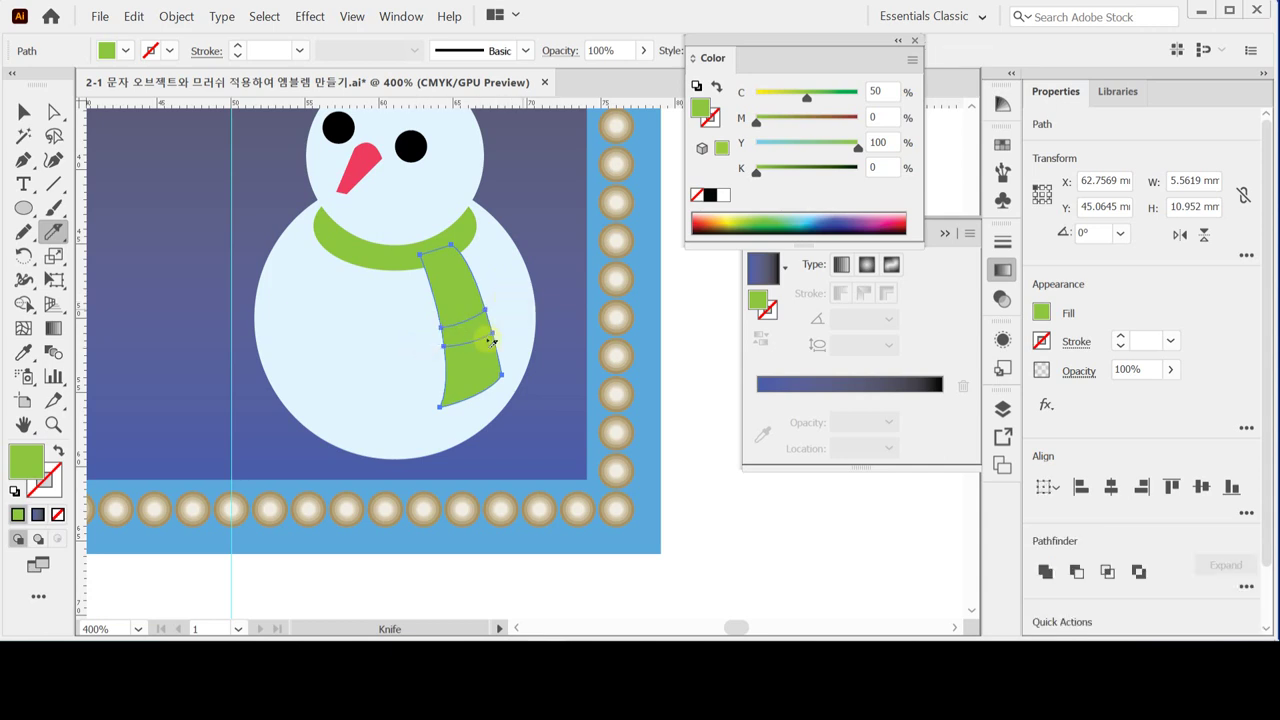
{"action": "left_click_drag", "start_coordinate": [427, 377], "coordinate": [527, 322]}
{"action": "key", "text": "ctrl+z"}
{"action": "key", "text": "ctrl+z"}
{"action": "key", "text": "ctrl+z"}
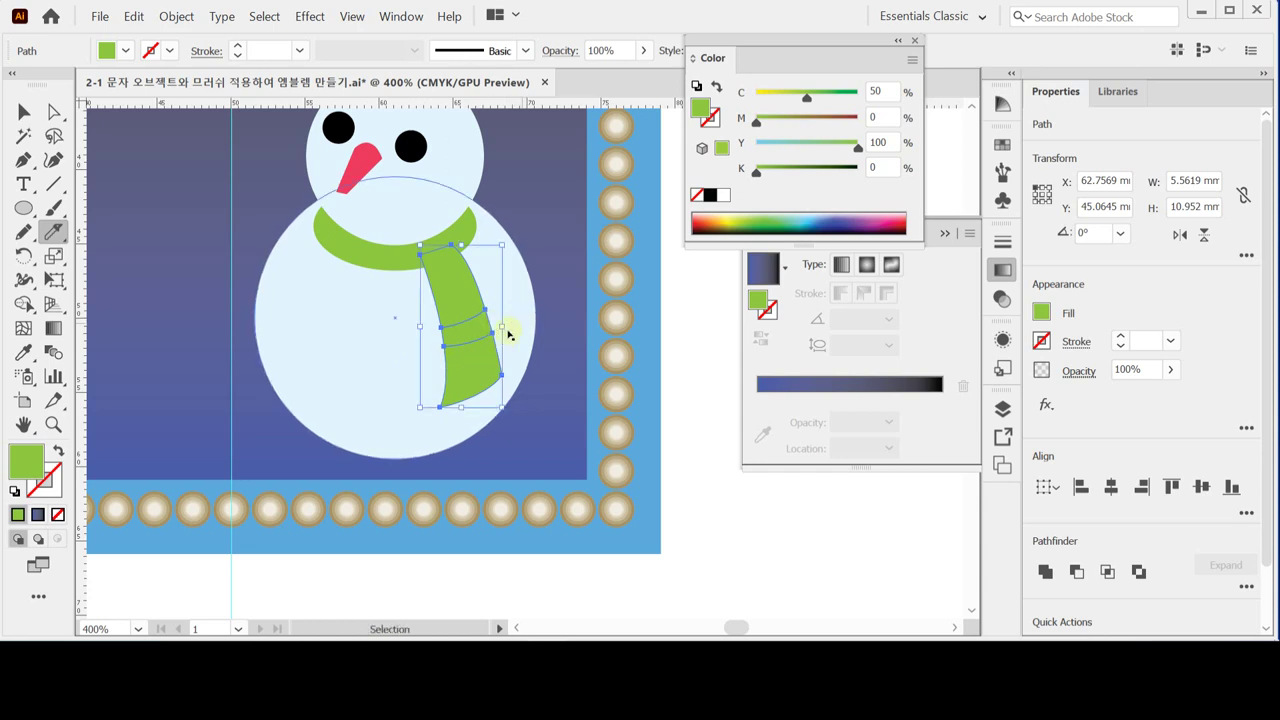
- Slice the scarf tail into four bands with three slanted, roughly parallel Knife cuts across its middle and deselect
{"action": "mouse_move", "coordinate": [420, 323]}
{"action": "left_mouse_down"}
{"action": "mouse_move", "coordinate": [497, 283]}
{"action": "mouse_move", "coordinate": [443, 334]}
{"action": "mouse_move", "coordinate": [482, 323]}
{"action": "mouse_move", "coordinate": [503, 286]}
{"action": "left_mouse_up"}
{"action": "mouse_move", "coordinate": [430, 358]}
{"action": "left_mouse_down"}
{"action": "mouse_move", "coordinate": [520, 305]}
{"action": "mouse_move", "coordinate": [506, 346]}
{"action": "left_mouse_up"}
{"action": "left_click_drag", "start_coordinate": [420, 360], "coordinate": [515, 316]}
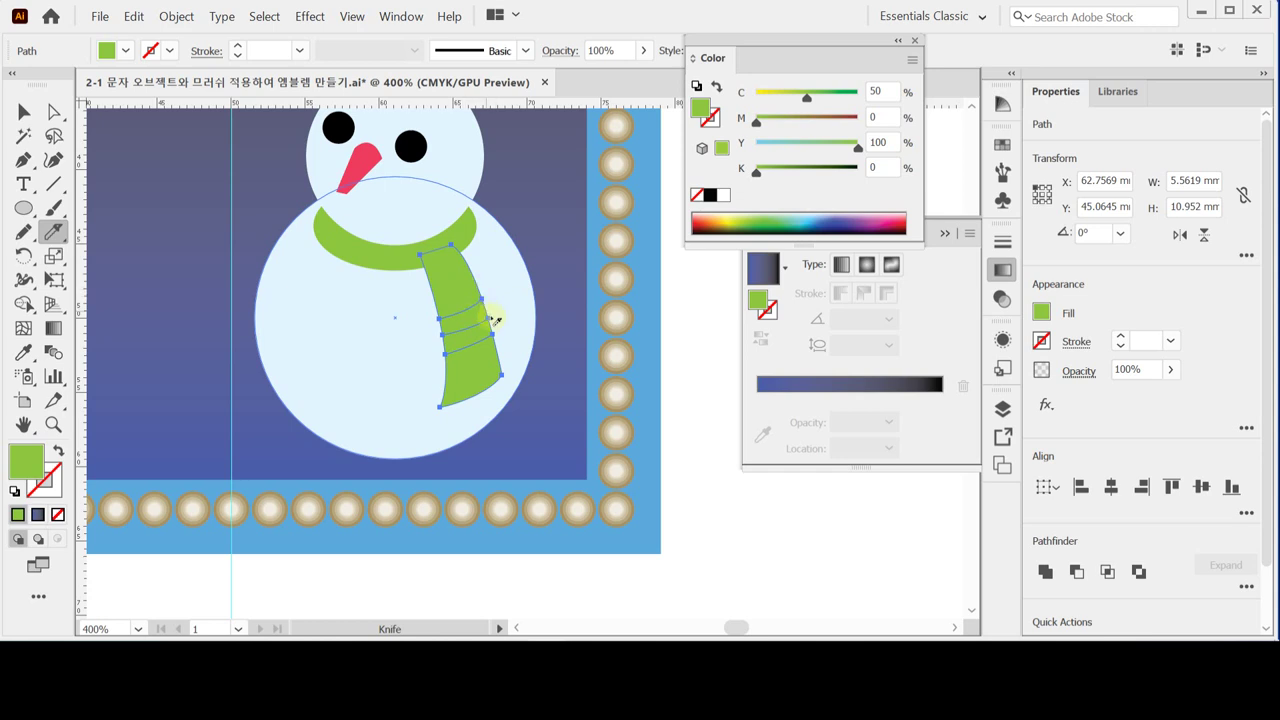
{"action": "left_click", "coordinate": [666, 333]}
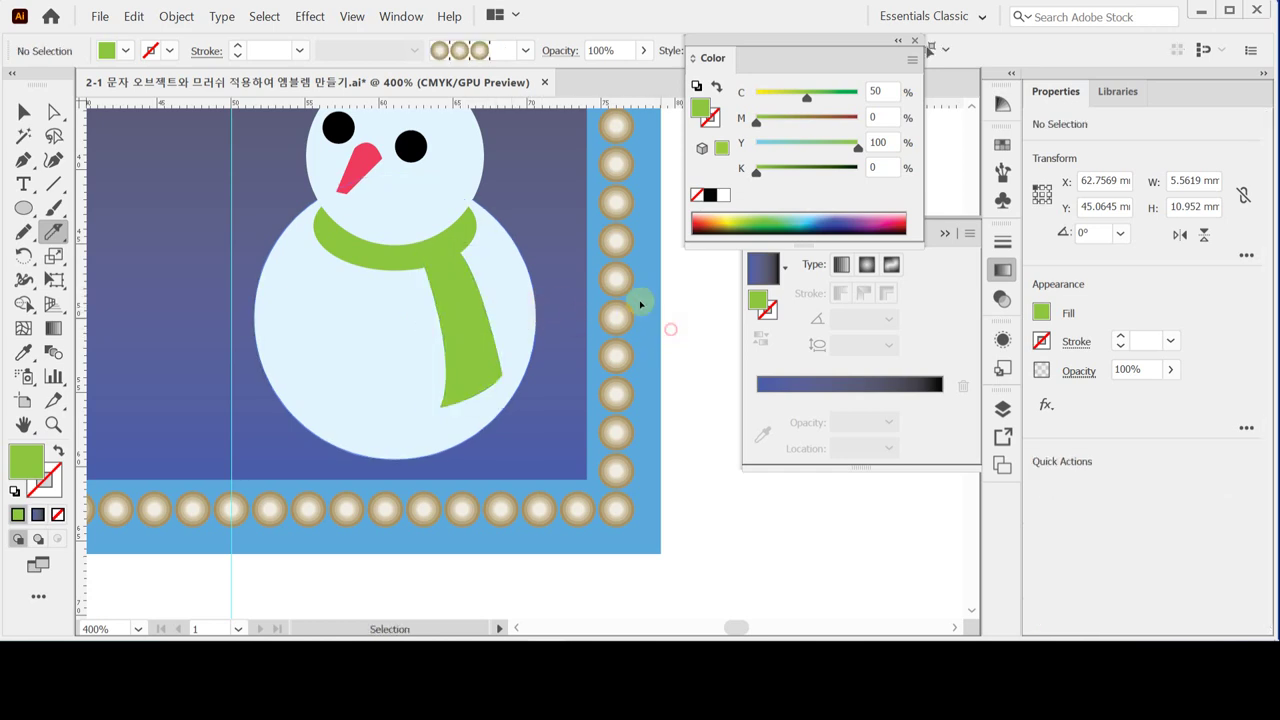
- Recolour the scarf tail's second and fourth bands purple (C40 M80 Y10 K0) by sampling the purple swatch, then deselect
{"action": "left_click", "coordinate": [478, 318]}
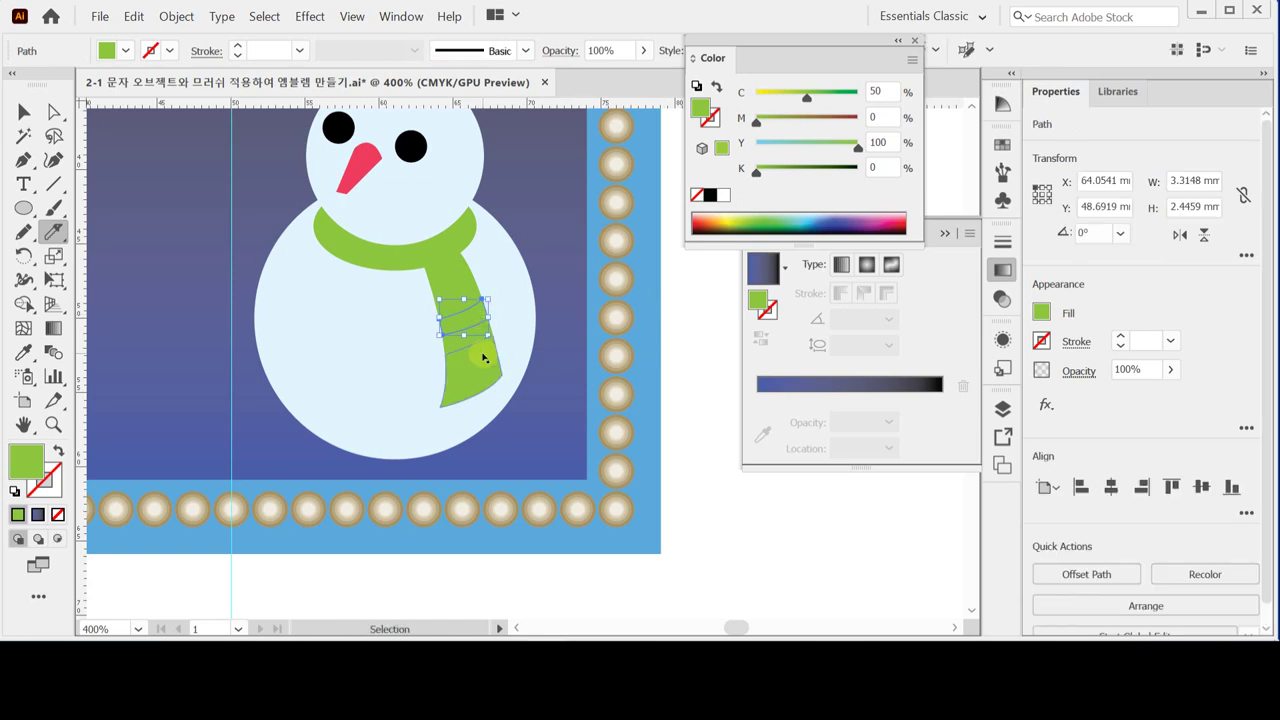
{"action": "left_click", "coordinate": [484, 360], "text": "shift"}
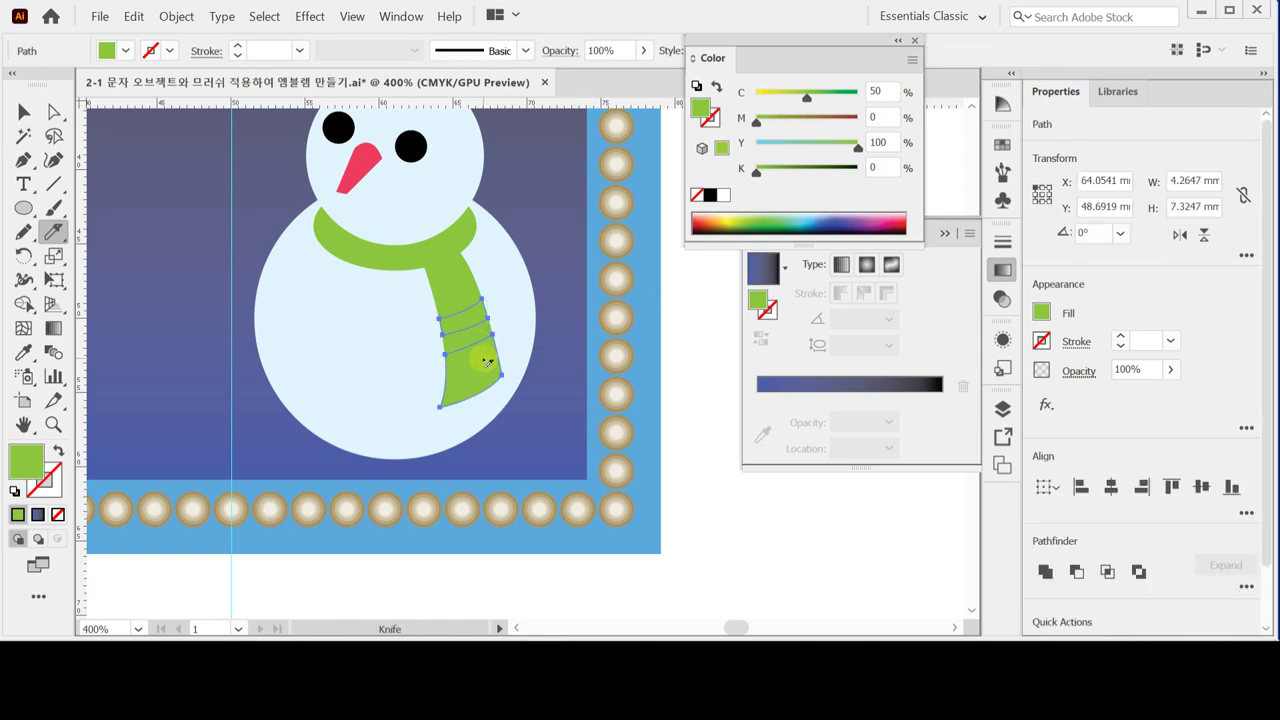
{"action": "key", "text": "ctrl+minus"}
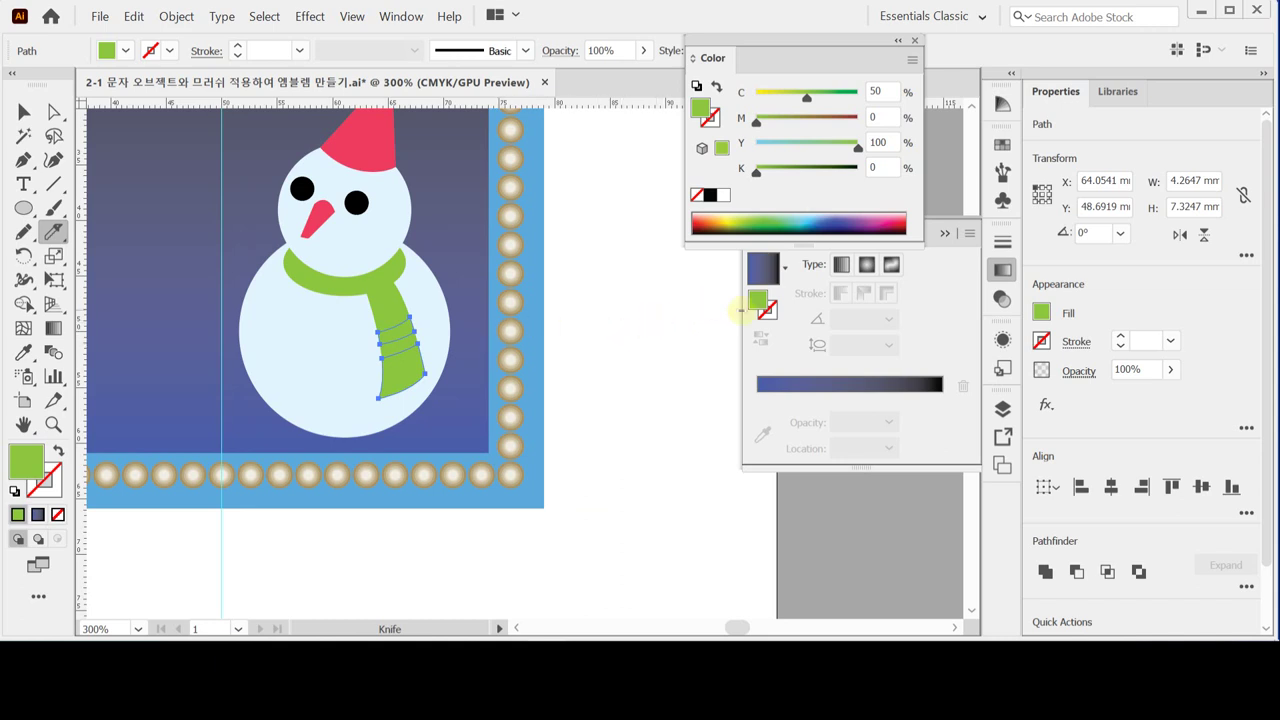
{"action": "left_click", "coordinate": [1003, 272]}
{"action": "left_click_drag", "start_coordinate": [652, 316], "coordinate": [608, 456]}
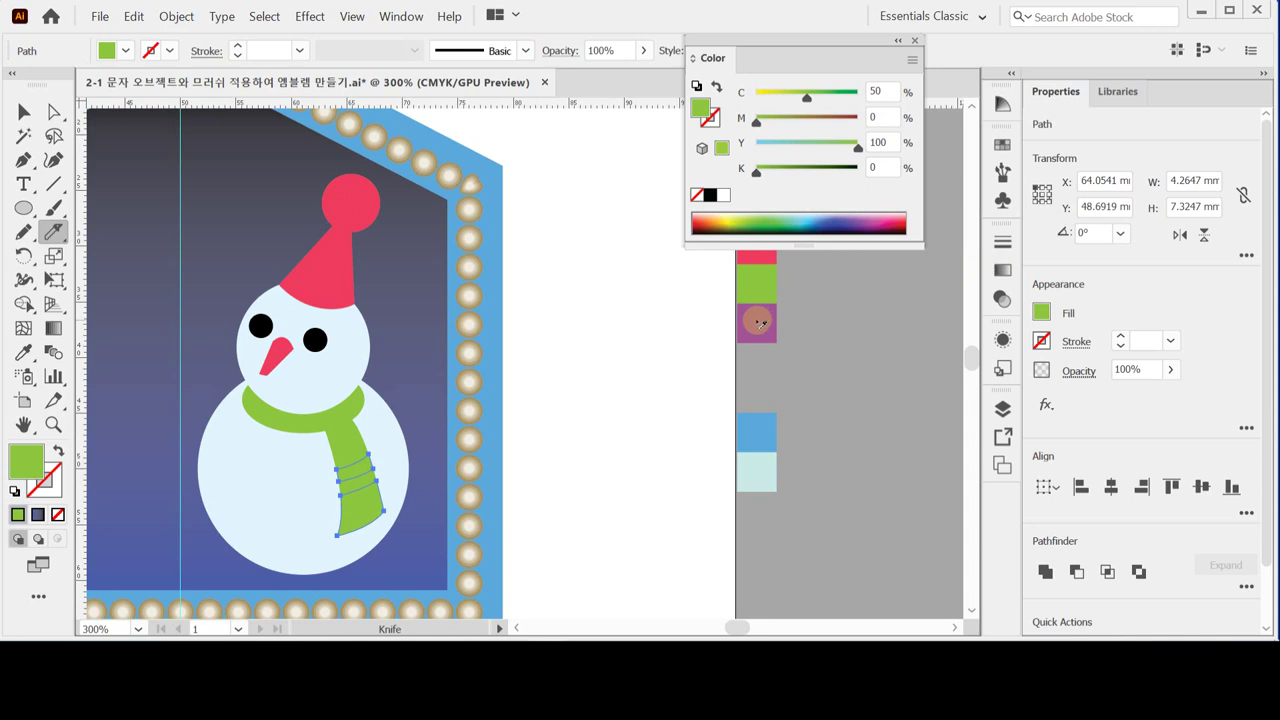
{"action": "key", "text": "i"}
{"action": "left_click", "coordinate": [760, 322]}
{"action": "key", "text": "ctrl+shift+a"}
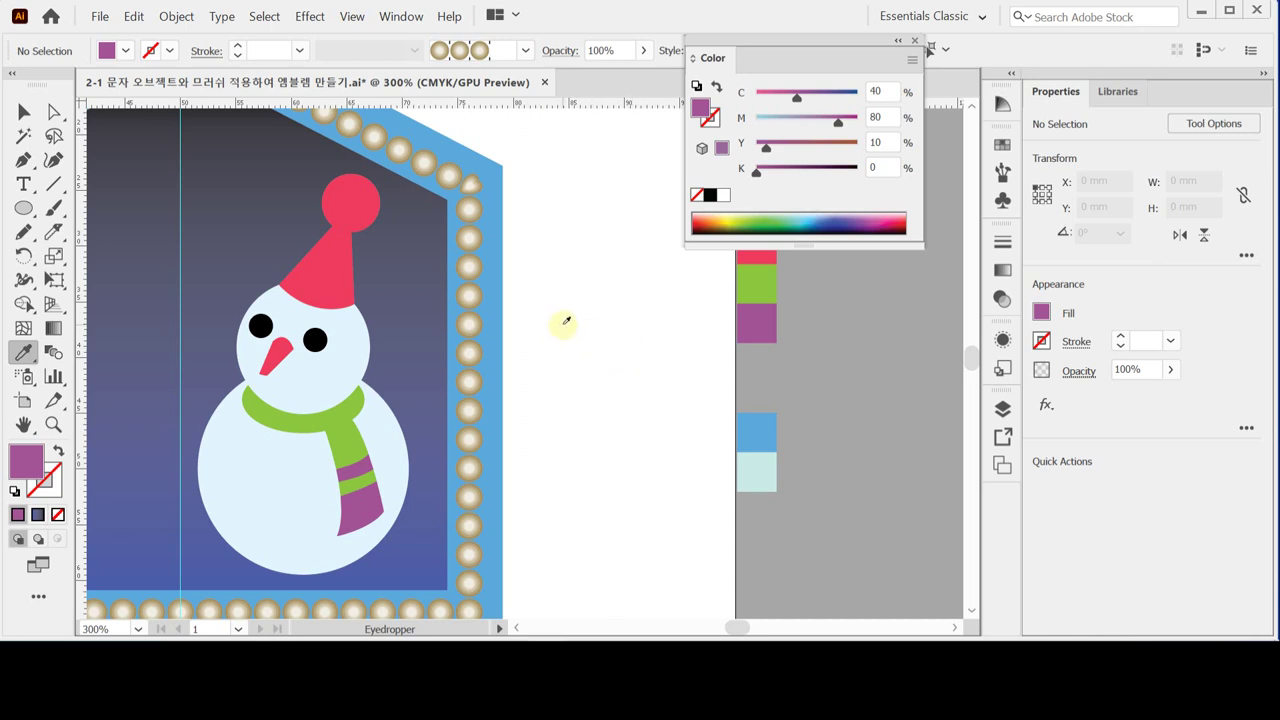
- Select all the snowman's parts, including hat and scarf, in Outline view and return to Preview view
{"action": "key", "text": "v"}
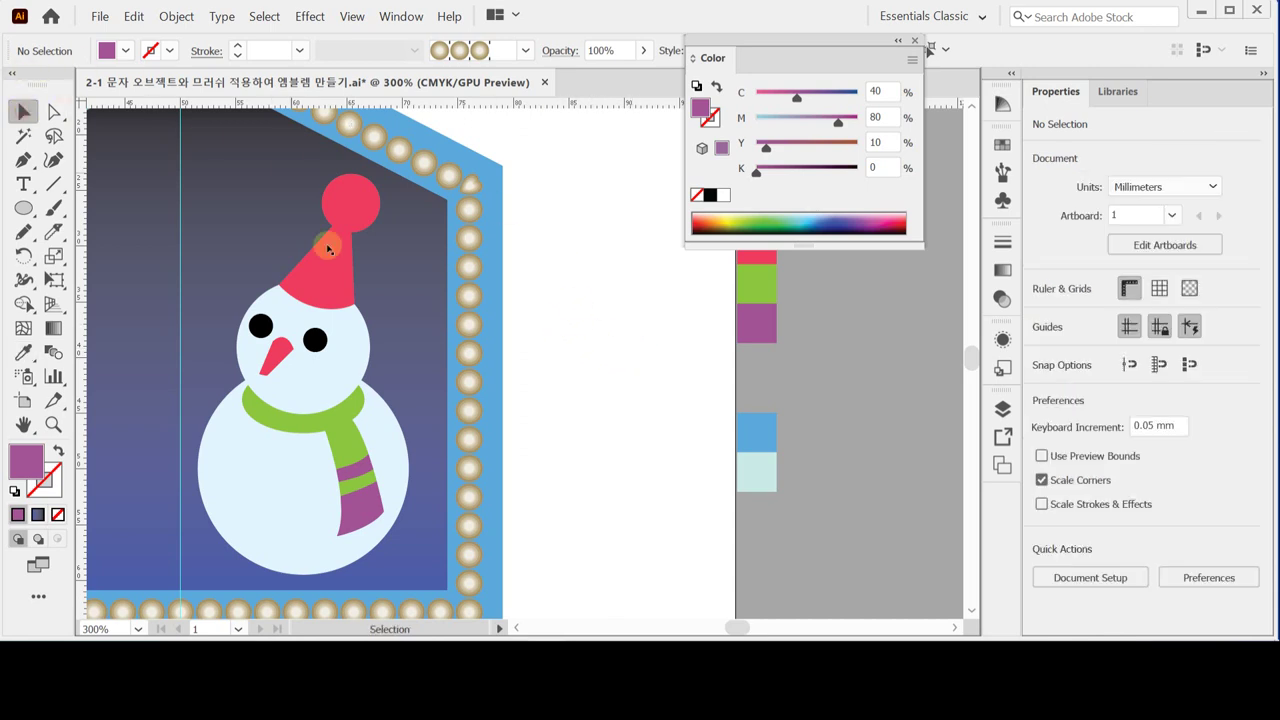
{"action": "key", "text": "ctrl+y"}
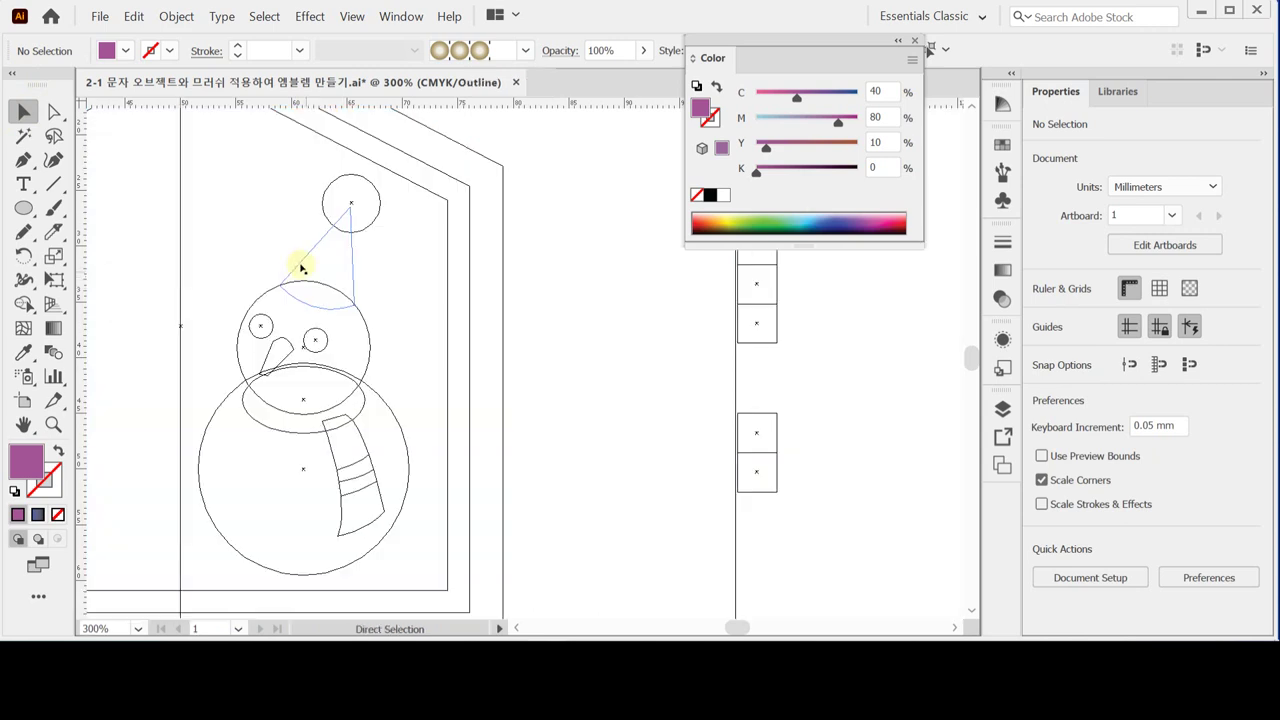
{"action": "left_click_drag", "start_coordinate": [221, 197], "coordinate": [389, 540]}
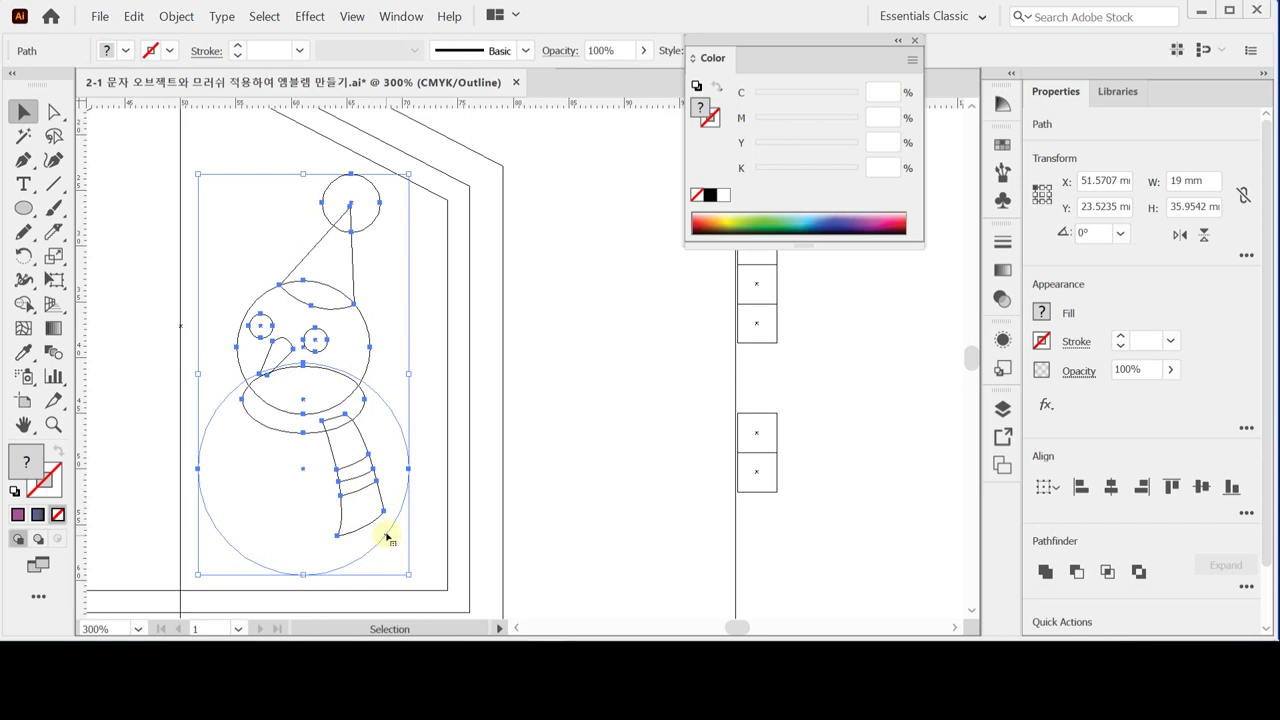
{"action": "key", "text": "a"}
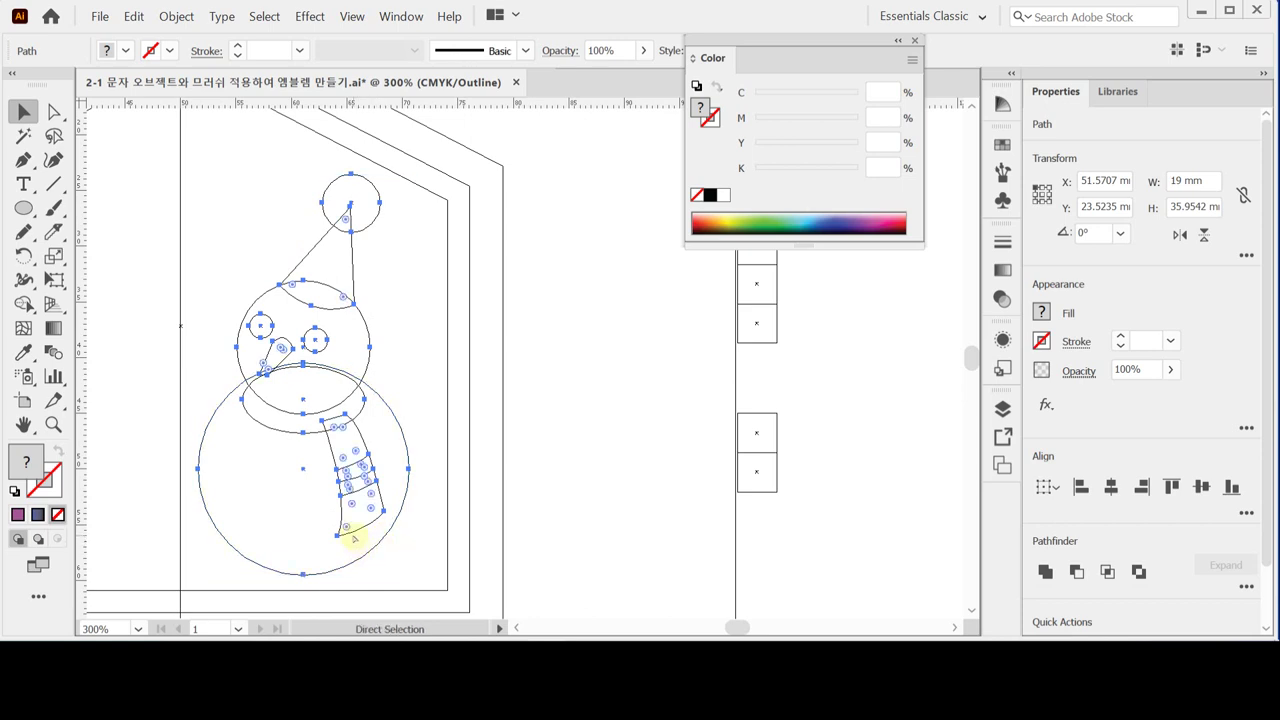
{"action": "key", "text": "ctrl+y"}
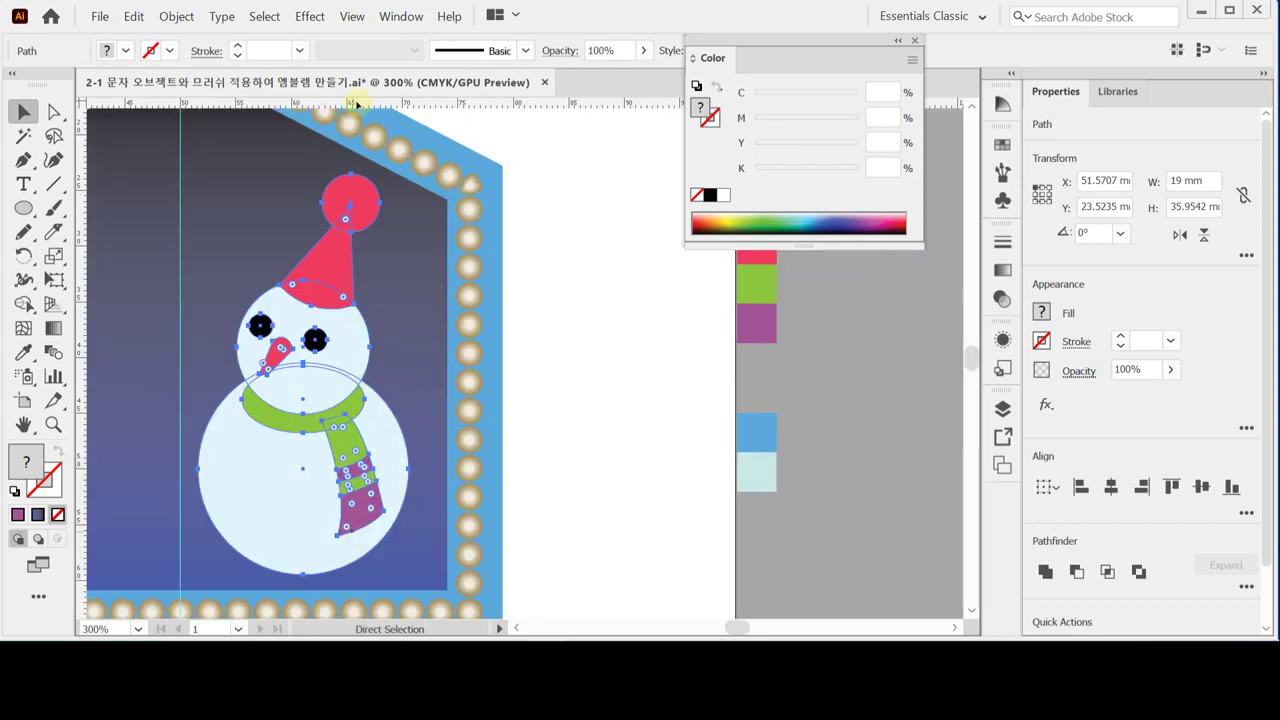
{"action": "key", "text": "v"}
- Preview a Drop Shadow effect with the default settings on the ungrouped snowman parts
{"action": "left_click", "coordinate": [307, 17]}
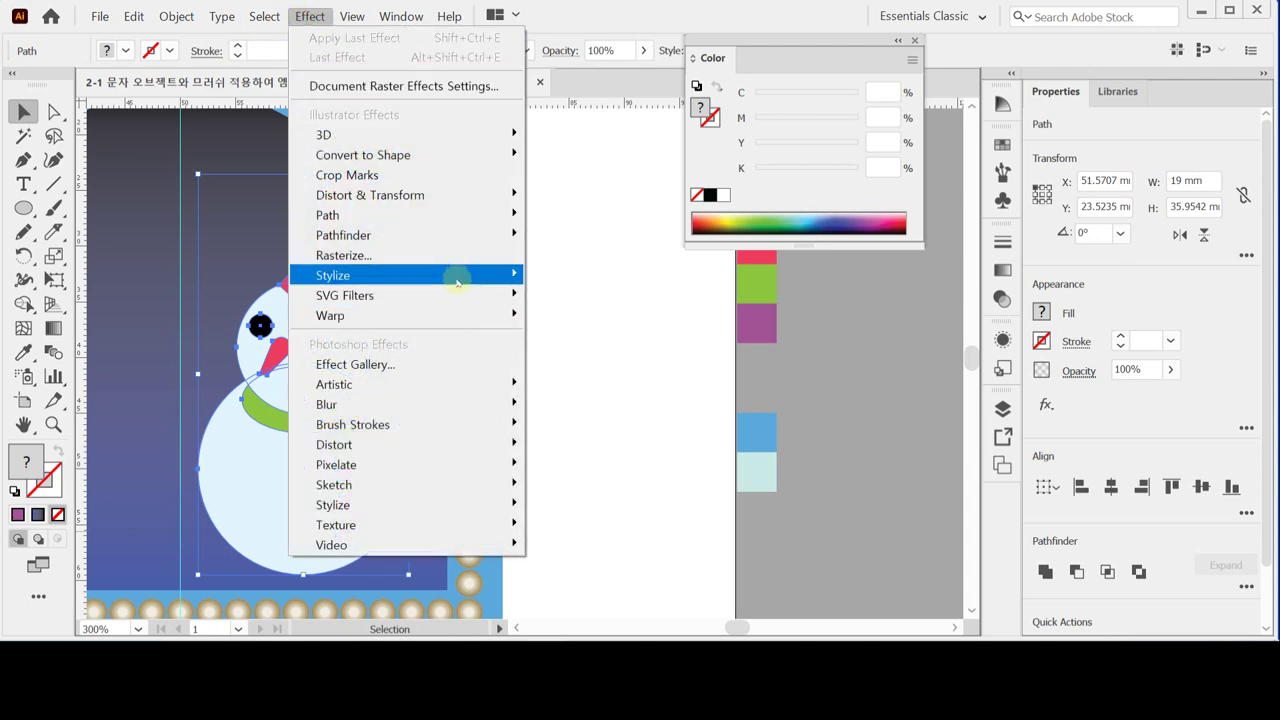
{"action": "mouse_move", "coordinate": [457, 274]}
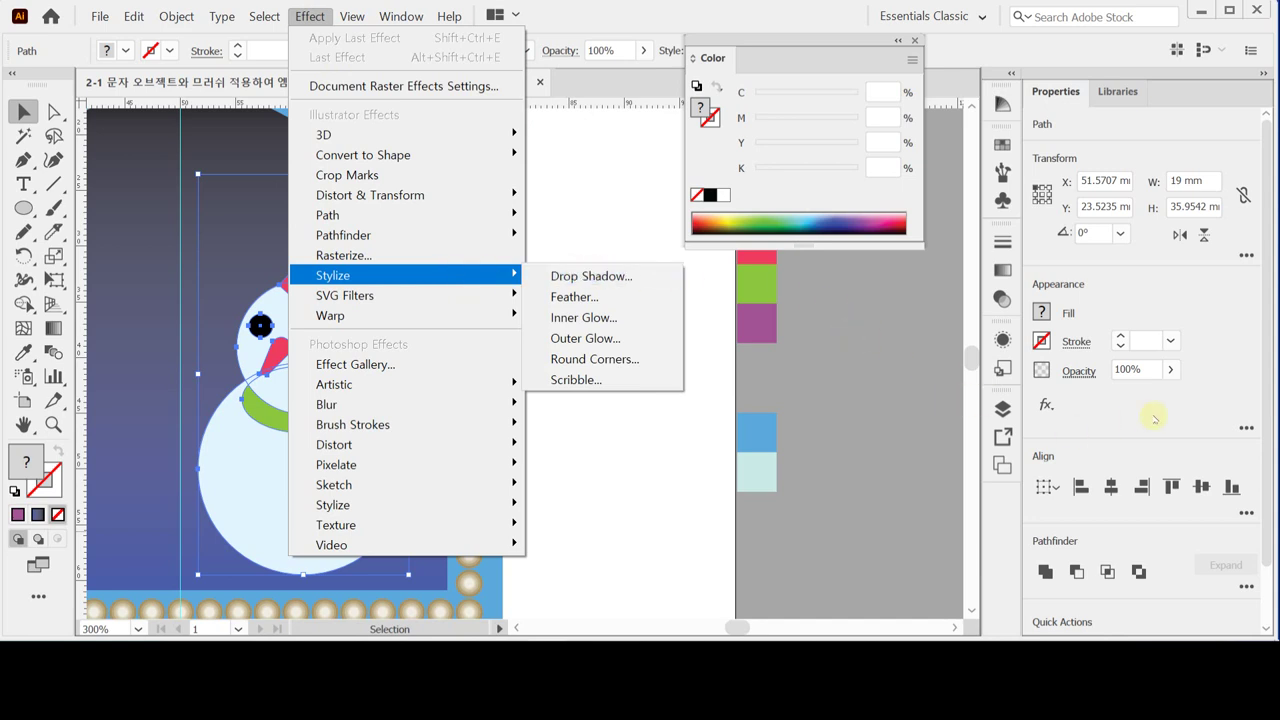
{"action": "left_click", "coordinate": [1154, 418]}
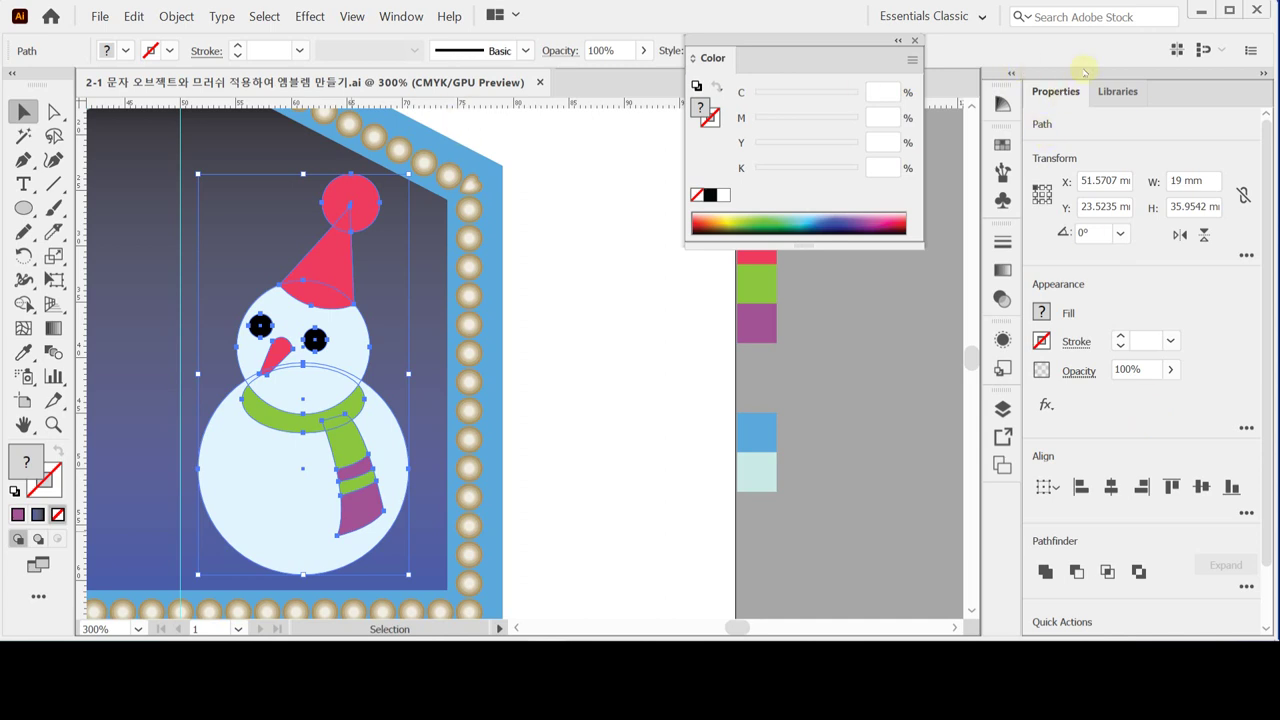
{"action": "left_click", "coordinate": [1047, 407]}
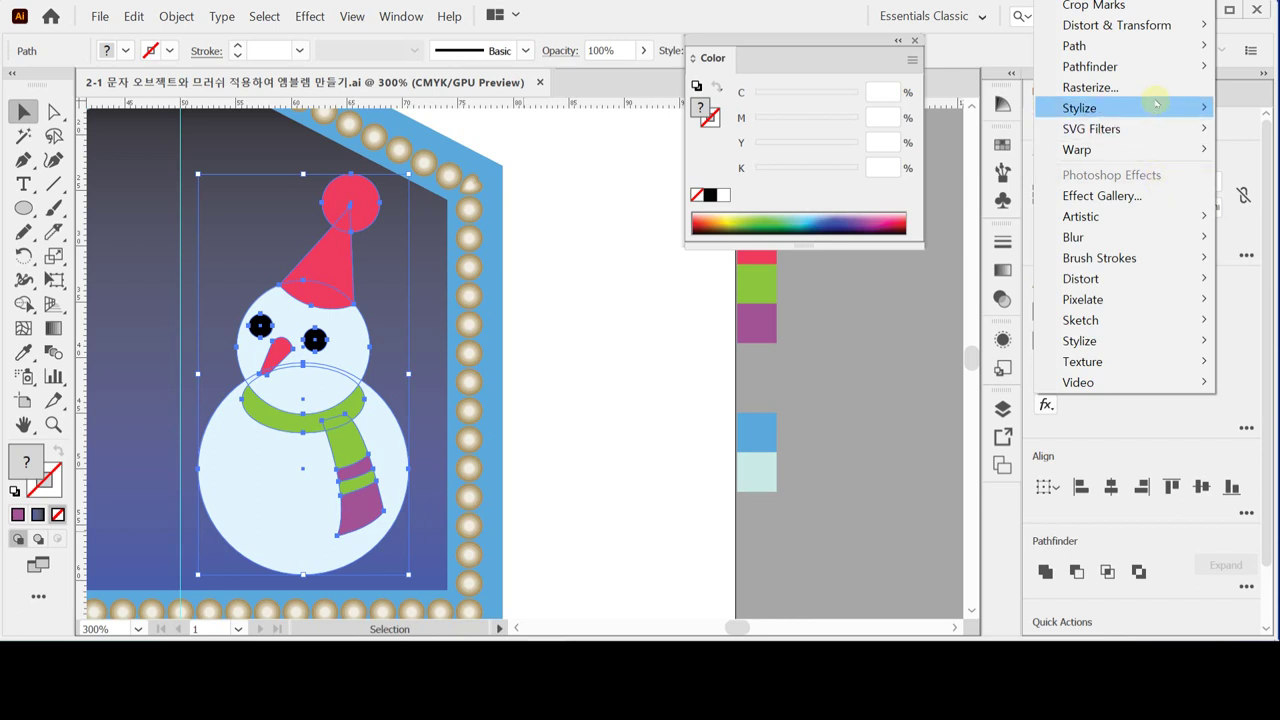
{"action": "mouse_move", "coordinate": [1159, 113]}
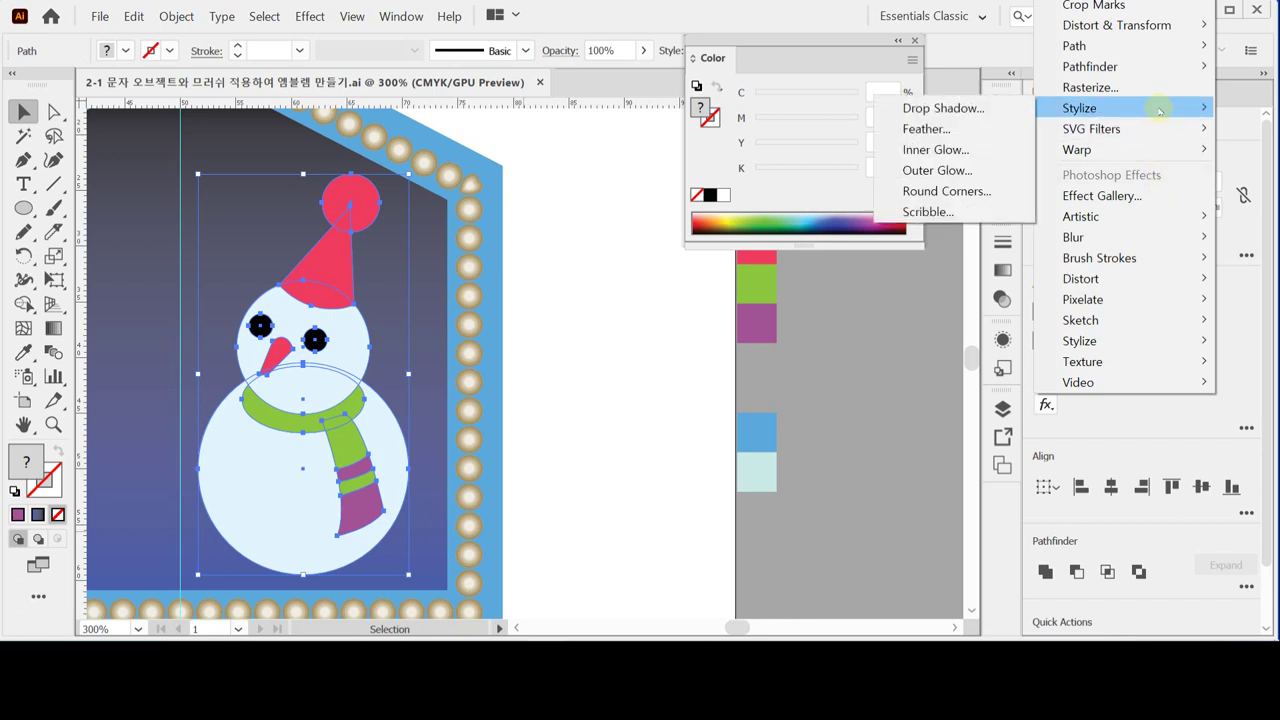
{"action": "left_click", "coordinate": [961, 107]}
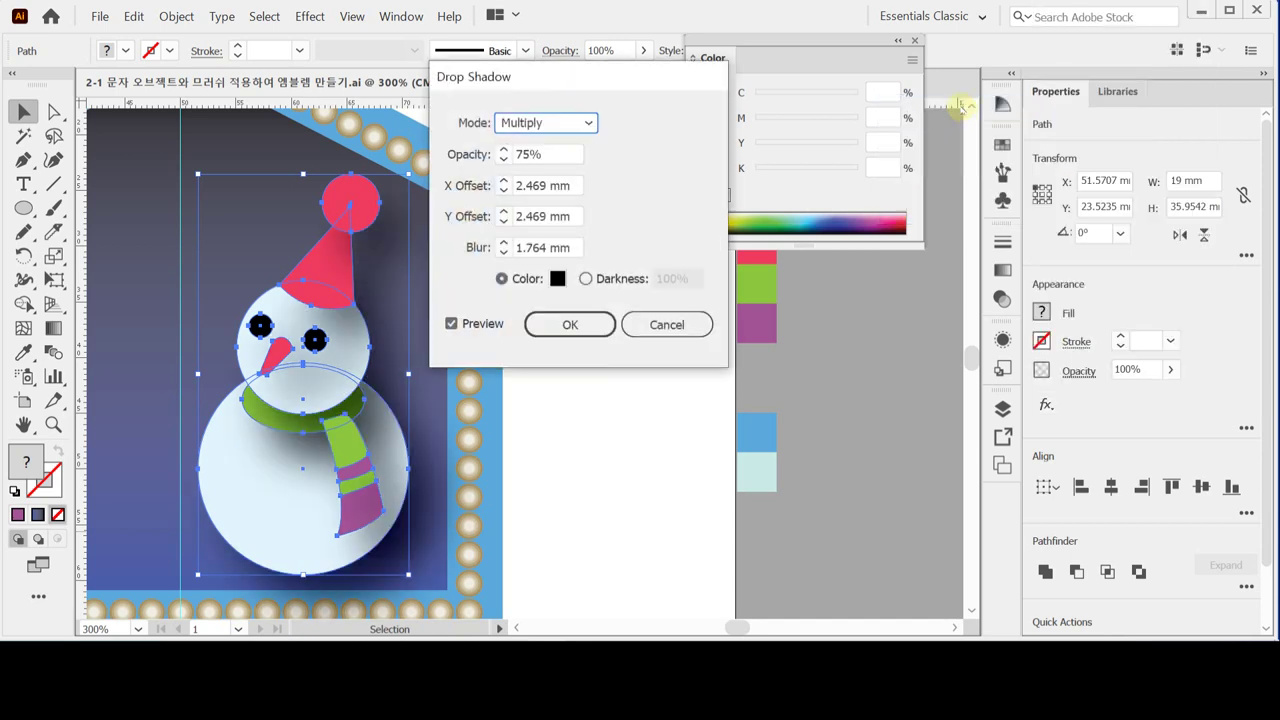
{"action": "left_click_drag", "start_coordinate": [548, 86], "coordinate": [612, 159]}
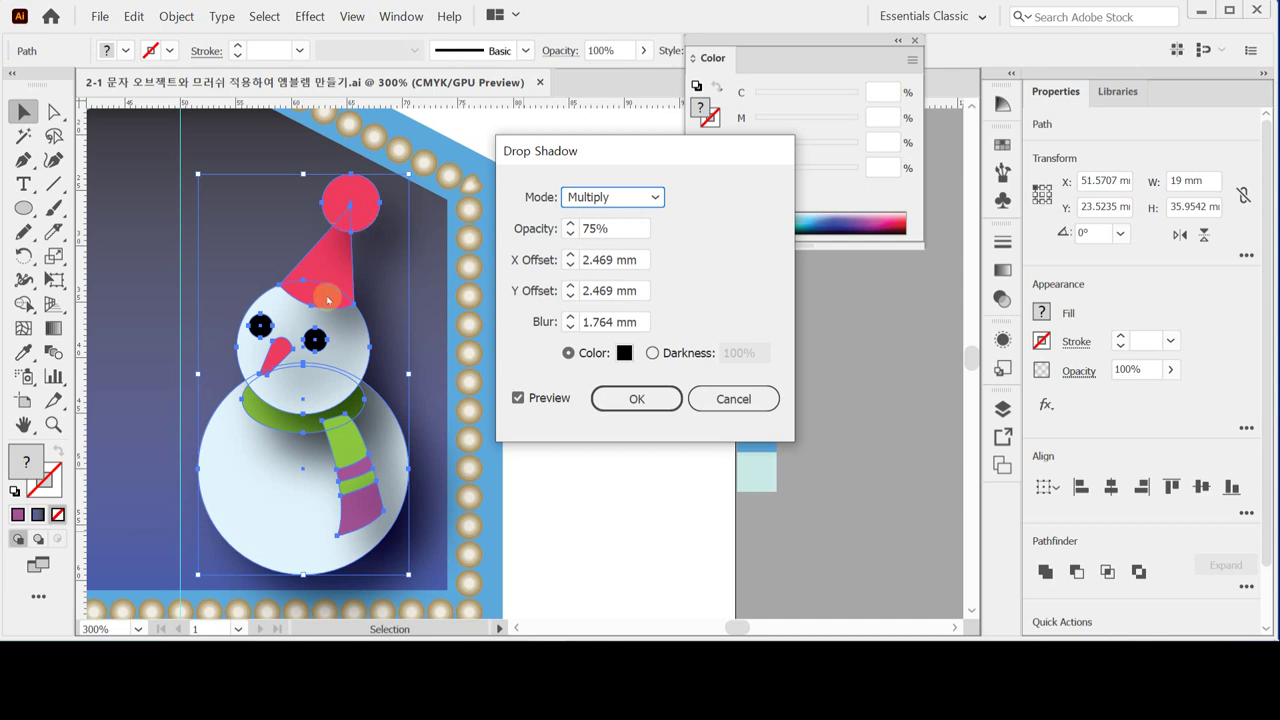
{"action": "left_click", "coordinate": [733, 398]}
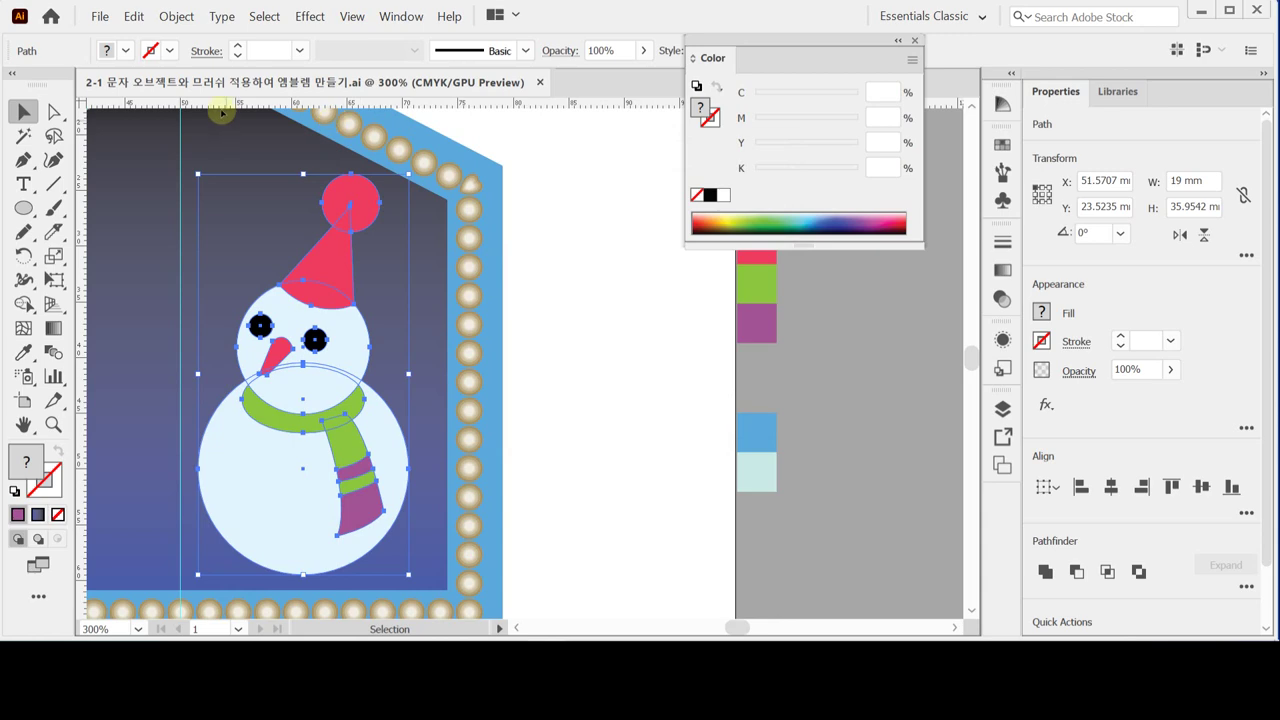
- Group all the selected snowman parts, save the document and reselect the snowman group
{"action": "left_click", "coordinate": [176, 17]}
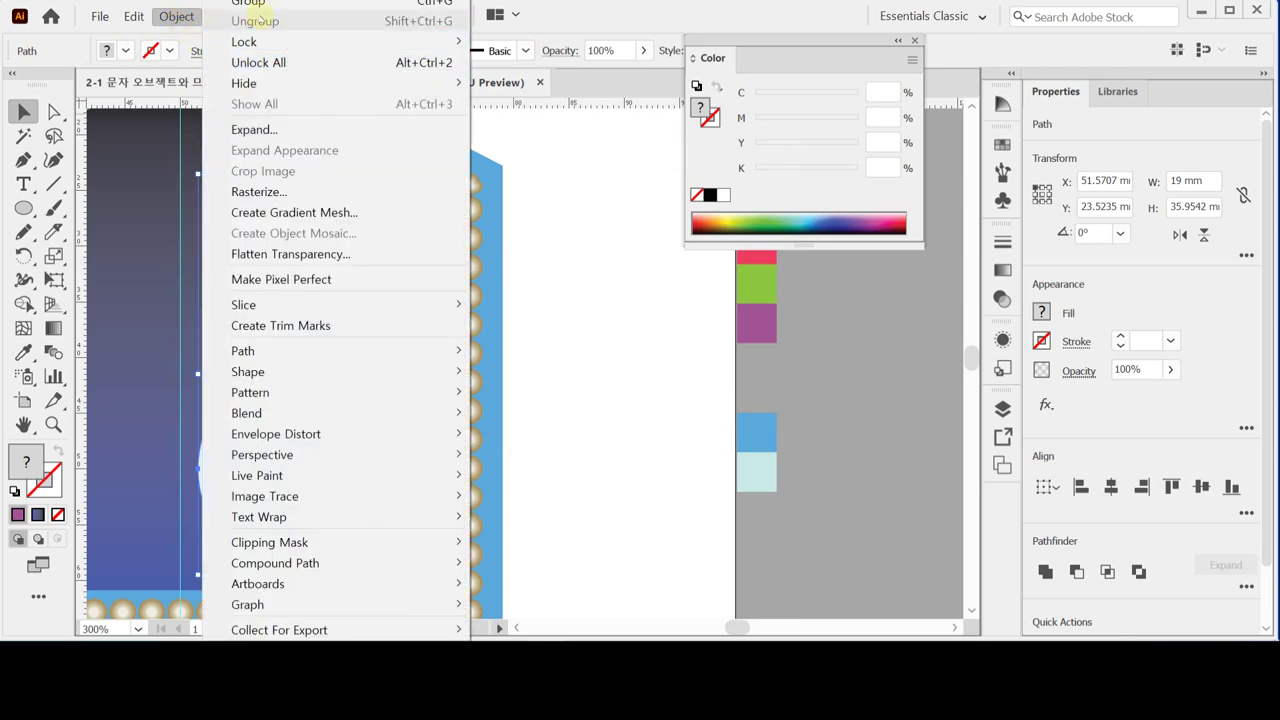
{"action": "left_click", "coordinate": [259, 4]}
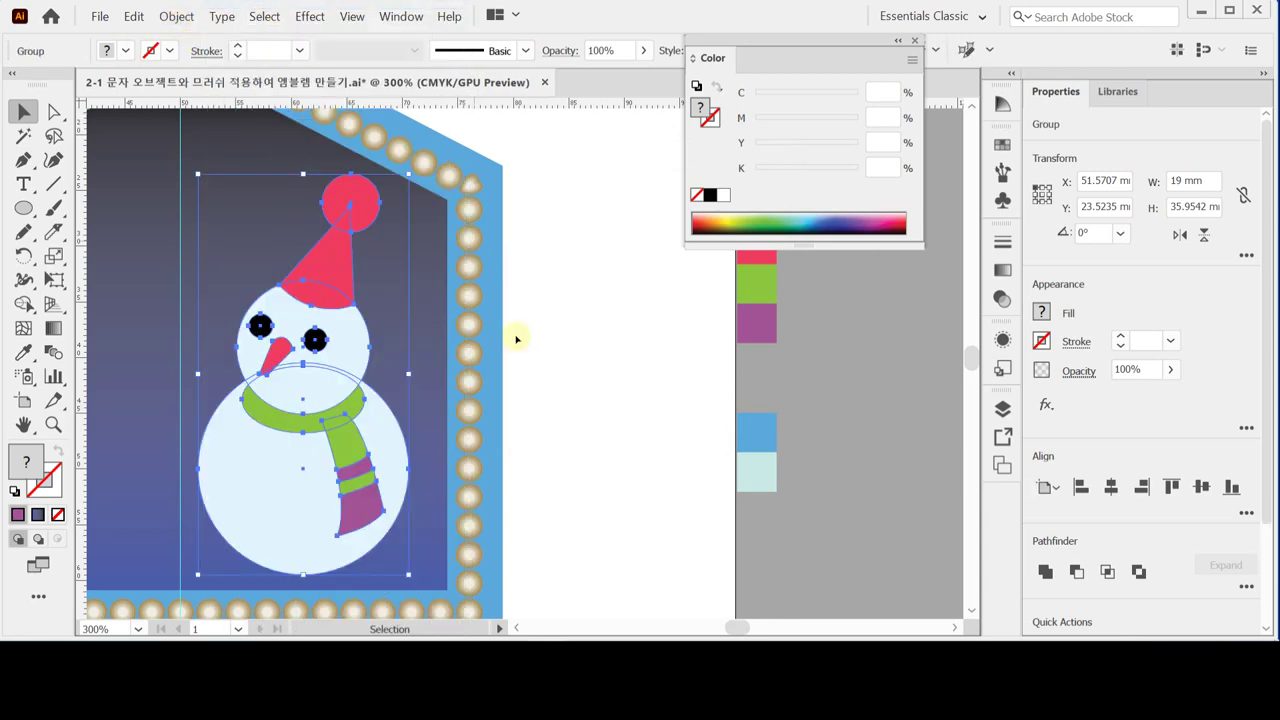
{"action": "key", "text": "a"}
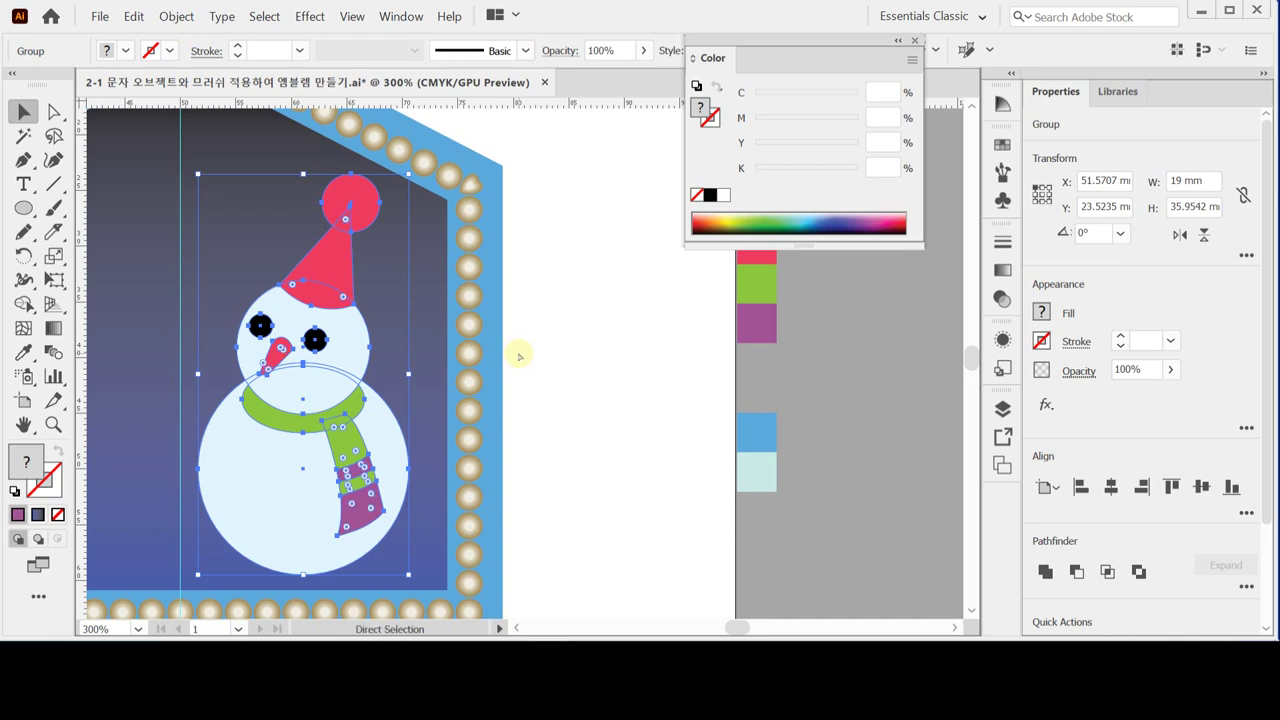
{"action": "key", "text": "v"}
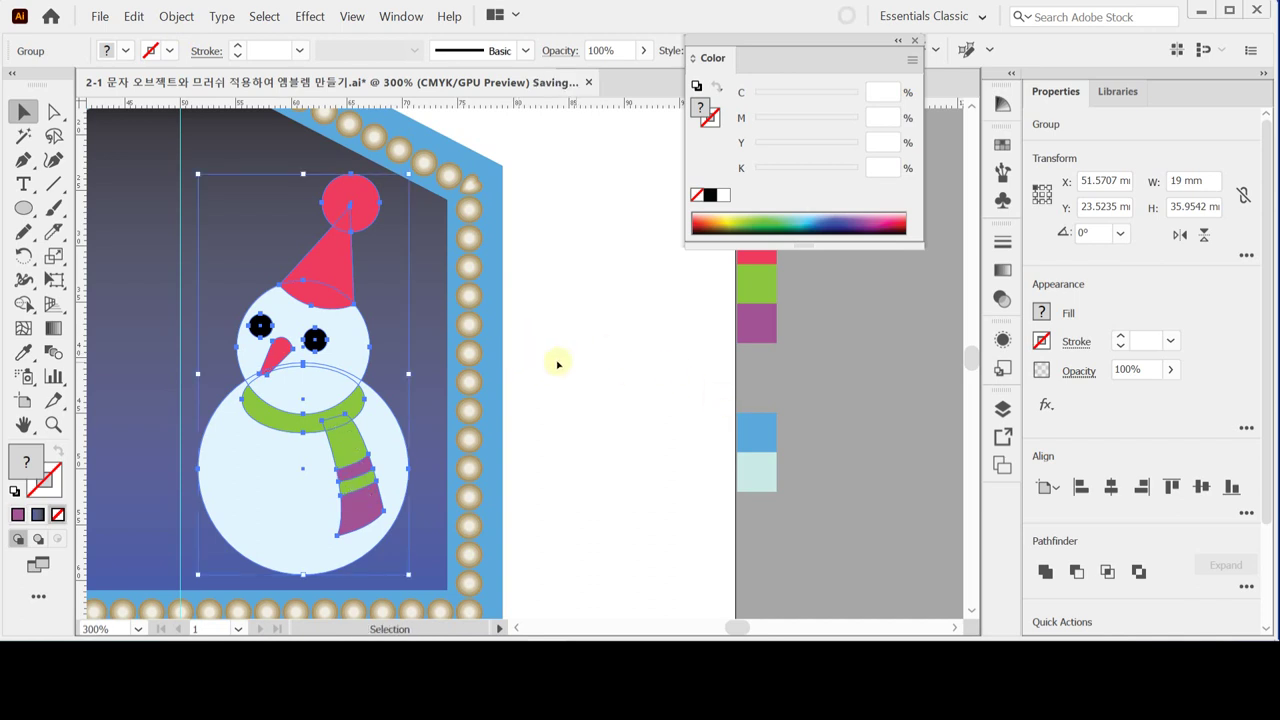
{"action": "left_click", "coordinate": [582, 297]}
{"action": "left_click", "coordinate": [343, 206]}
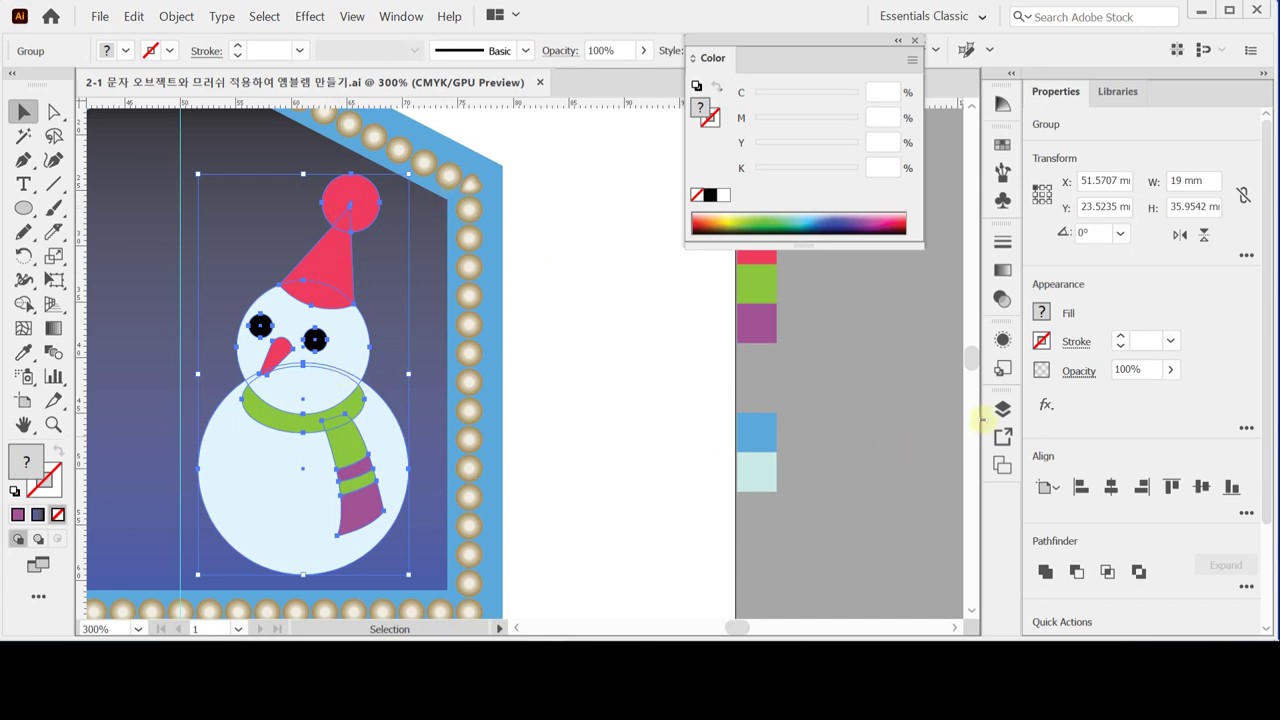
- Apply a Drop Shadow to the snowman group with Multiply mode, 75% opacity and 2.47 mm X and Y offsets
{"action": "left_click", "coordinate": [1046, 404]}
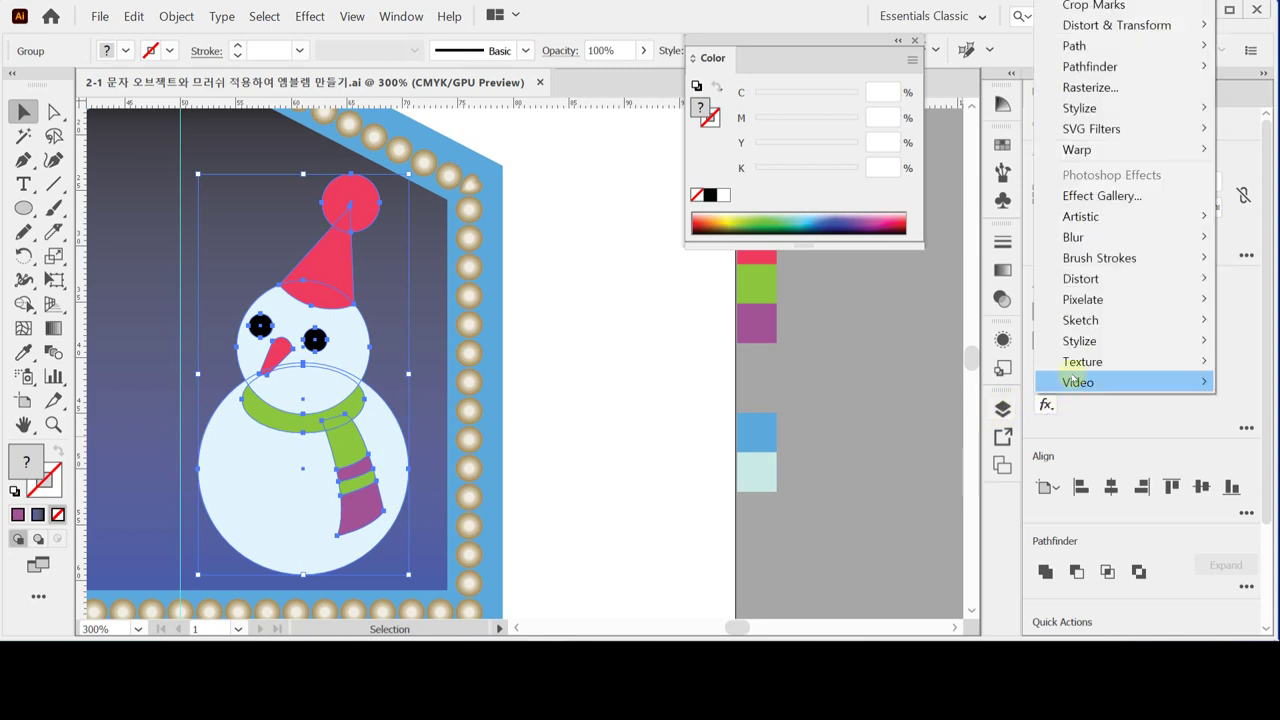
{"action": "mouse_move", "coordinate": [1124, 116]}
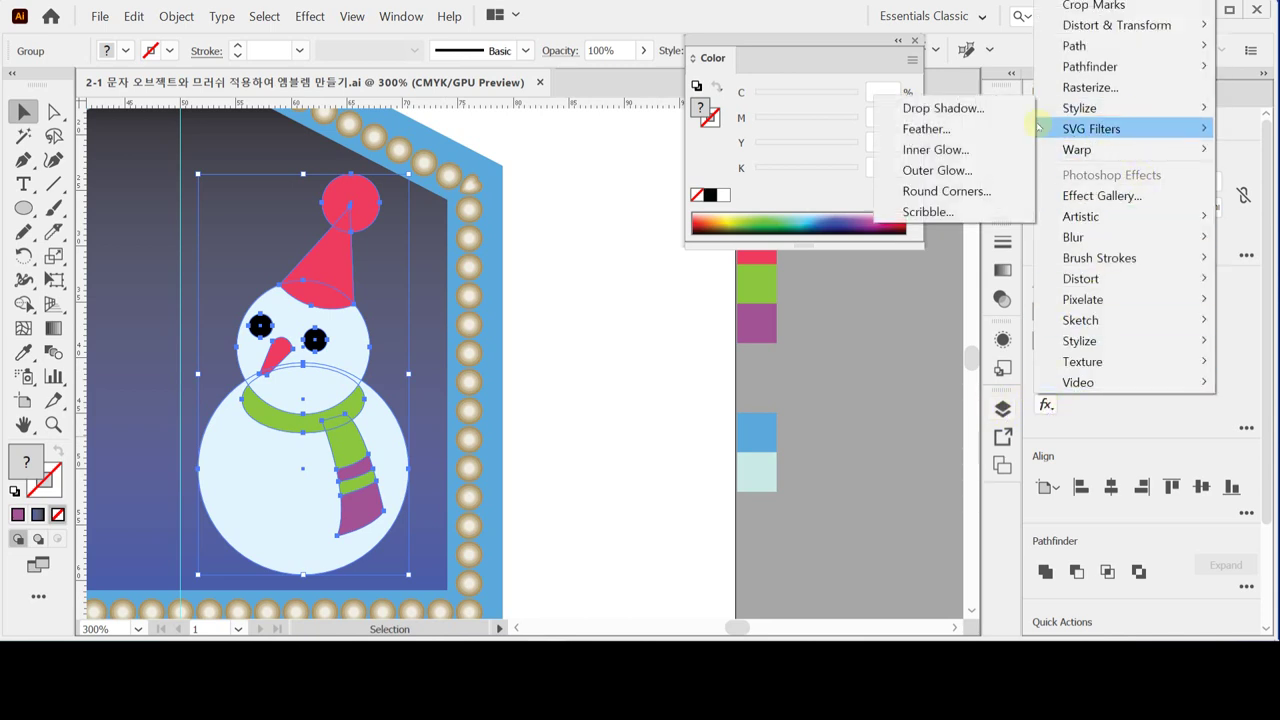
{"action": "left_click", "coordinate": [990, 108]}
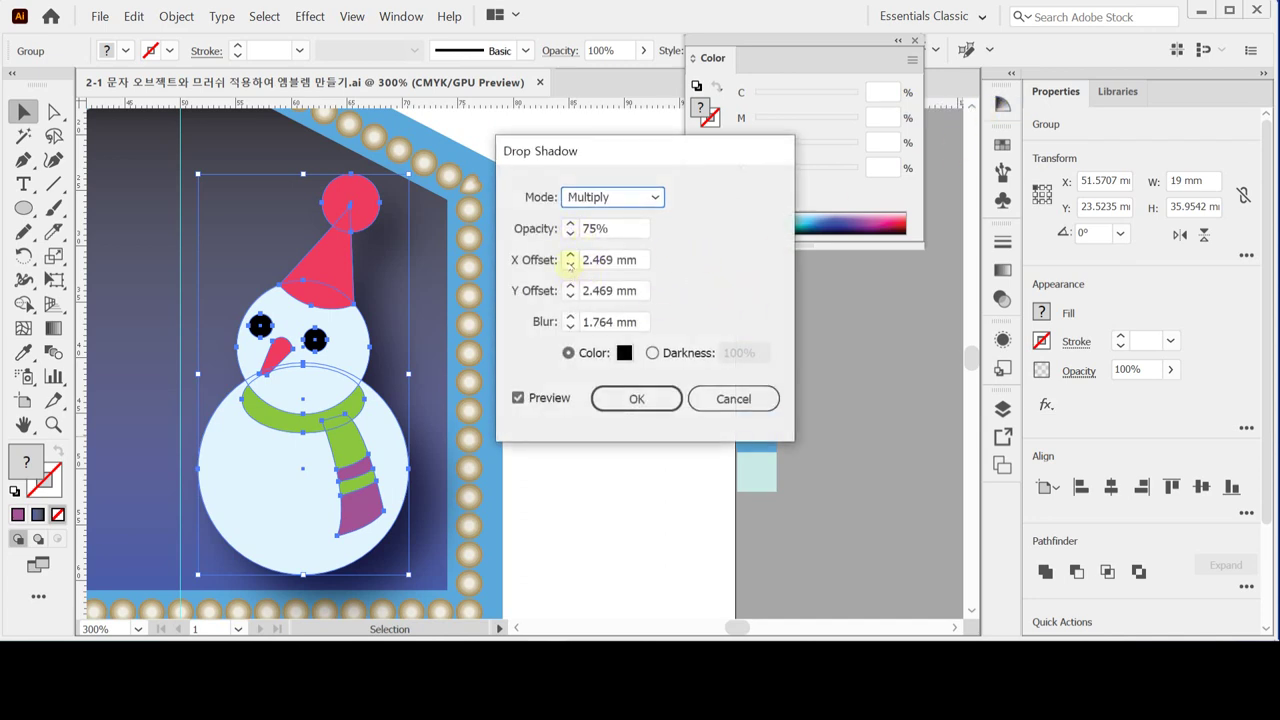
{"action": "double_click", "coordinate": [584, 259]}
{"action": "type", "text": "2"}
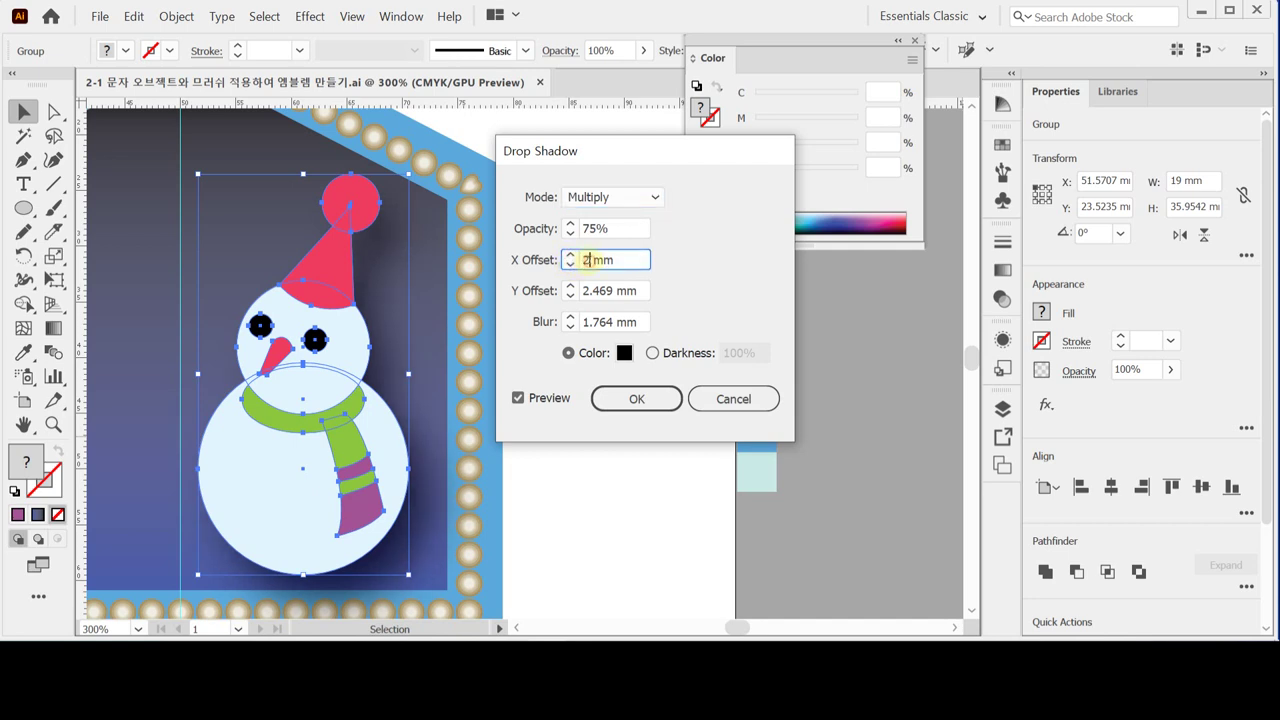
{"action": "type", "text": ".47"}
{"action": "left_click", "coordinate": [555, 260]}
{"action": "key", "text": "ctrl+c"}
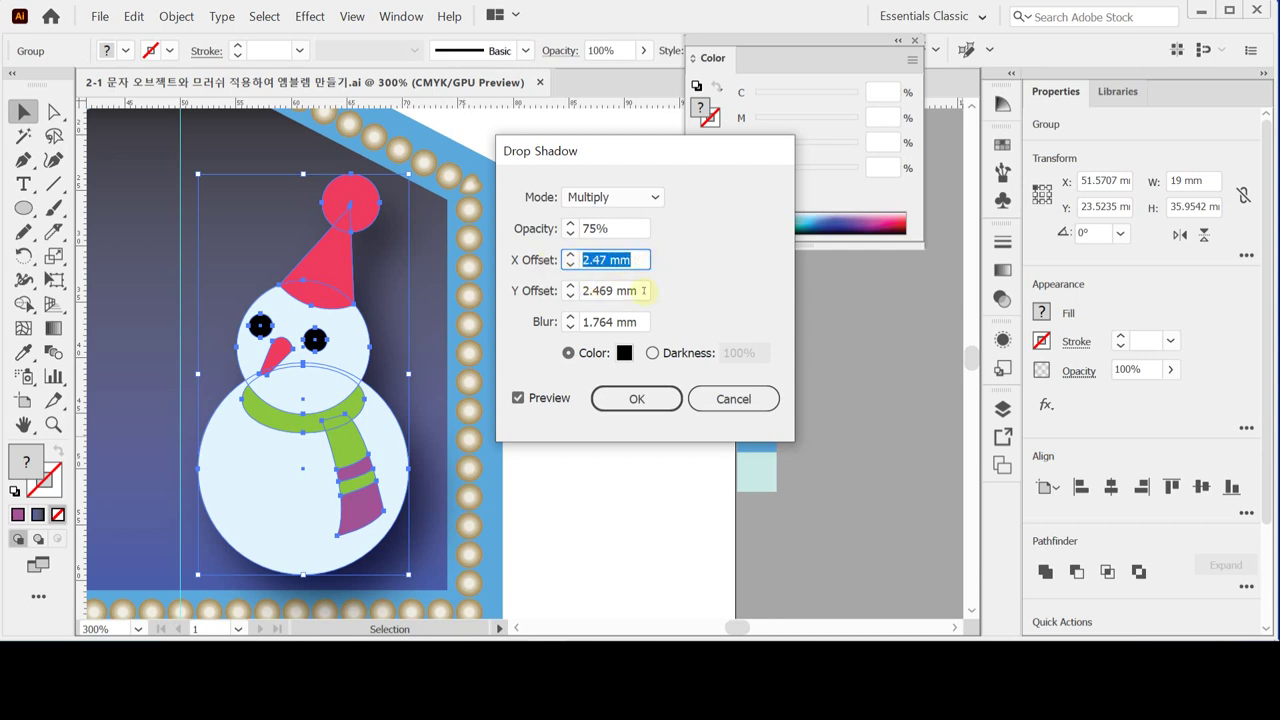
{"action": "left_click", "coordinate": [550, 290]}
{"action": "key", "text": "ctrl+v"}
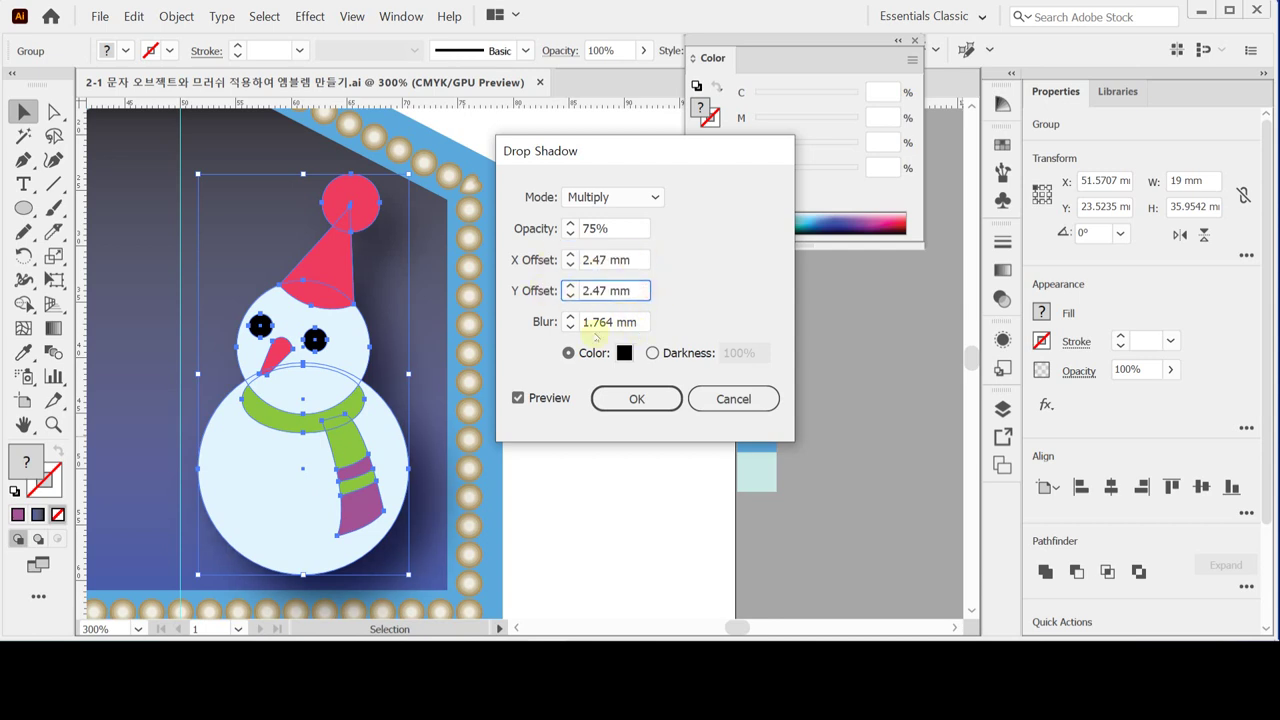
{"action": "left_click_drag", "start_coordinate": [603, 322], "coordinate": [701, 329]}
{"action": "key", "text": "BackSpace"}
{"action": "left_click", "coordinate": [640, 398]}
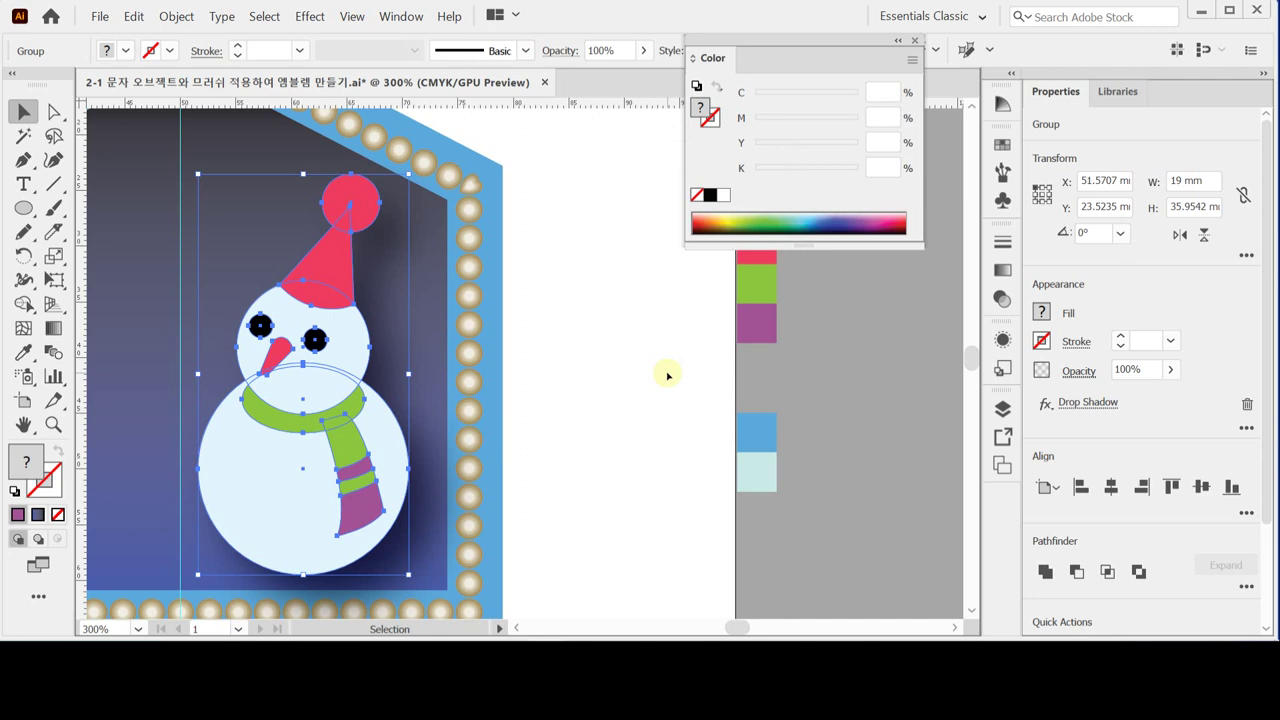
- Move the snowman group down about 1.7 mm inside the emblem, save the document and deselect
{"action": "key", "text": "a"}
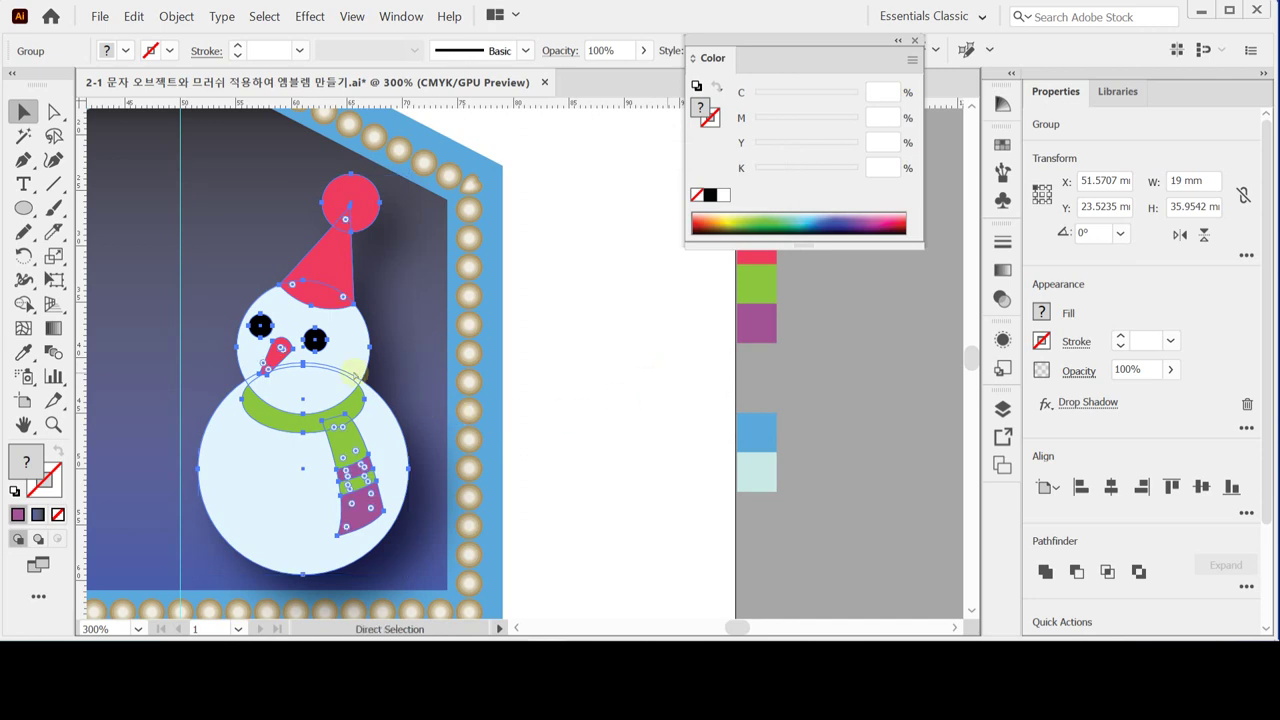
{"action": "key", "text": "v"}
{"action": "left_click_drag", "start_coordinate": [353, 363], "coordinate": [355, 376]}
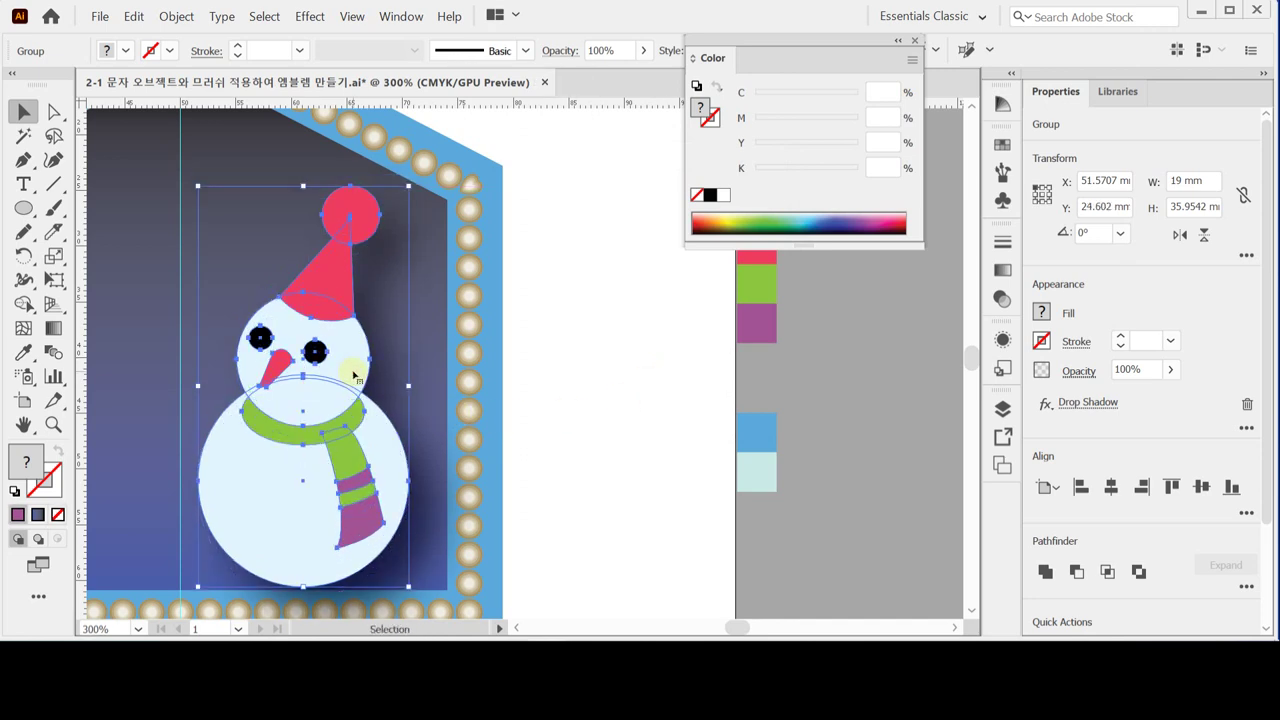
{"action": "left_click_drag", "start_coordinate": [353, 373], "coordinate": [352, 383]}
{"action": "key", "text": "a"}
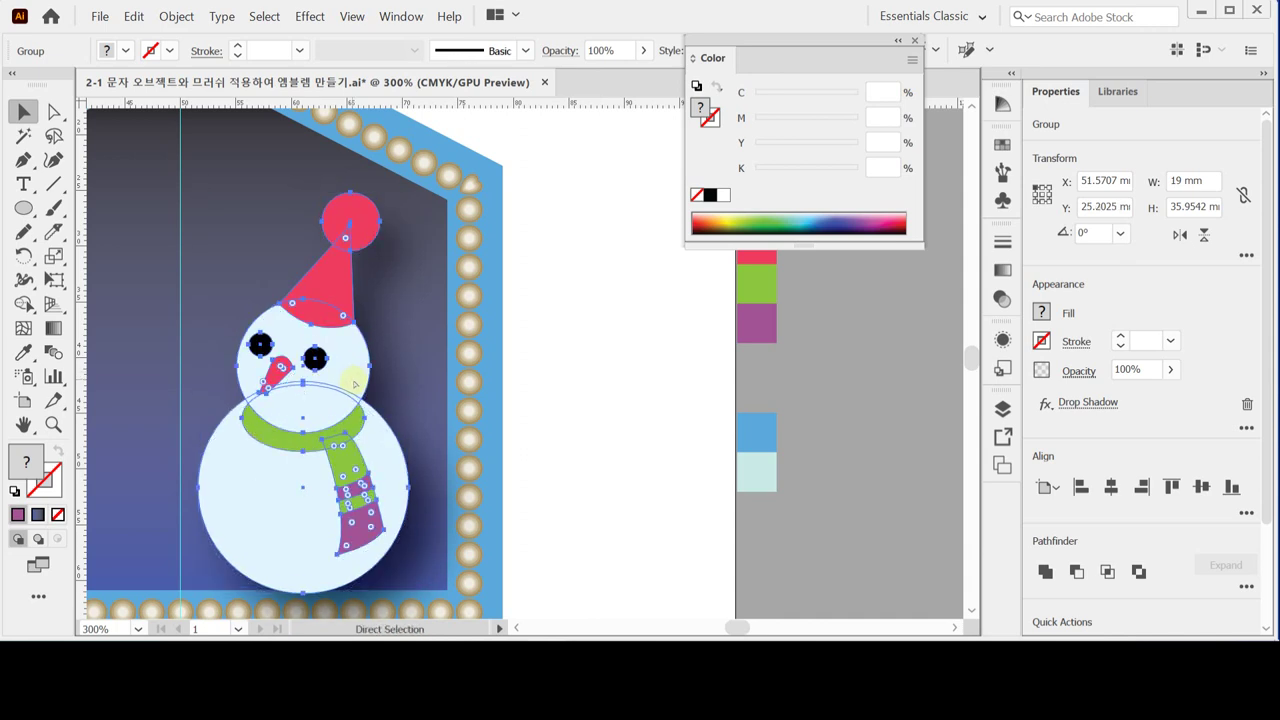
{"action": "left_click", "coordinate": [423, 400]}
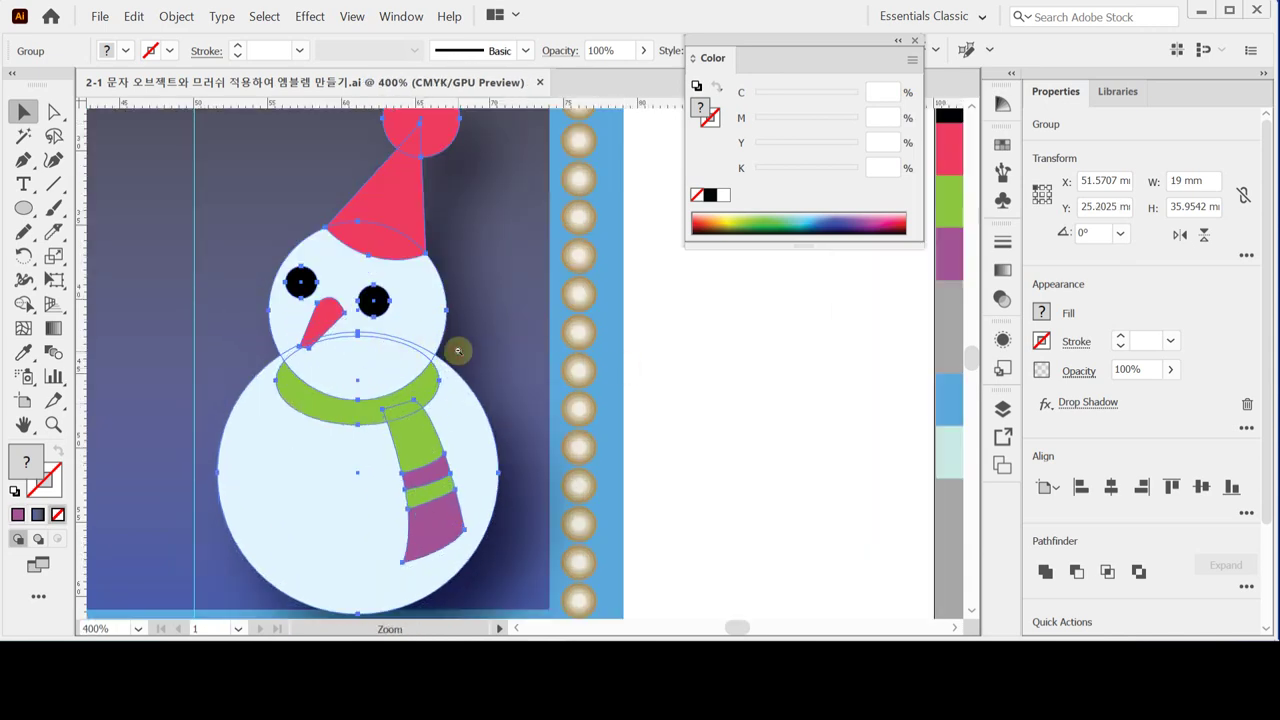
{"action": "left_click", "coordinate": [457, 350], "text": "alt"}
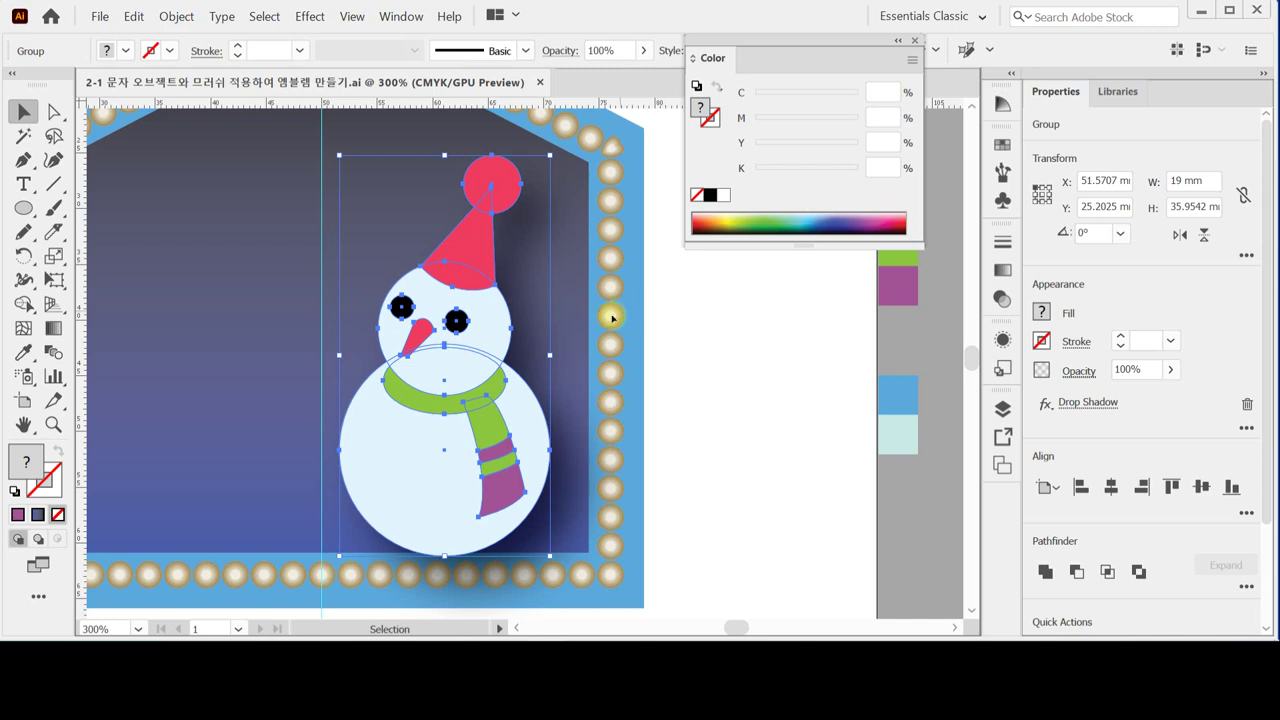
{"action": "left_click", "coordinate": [722, 358]}
- Set a white fill with no stroke and activate the Ellipse tool for drawing in the emblem's upper-left interior
{"action": "left_click", "coordinate": [309, 277]}
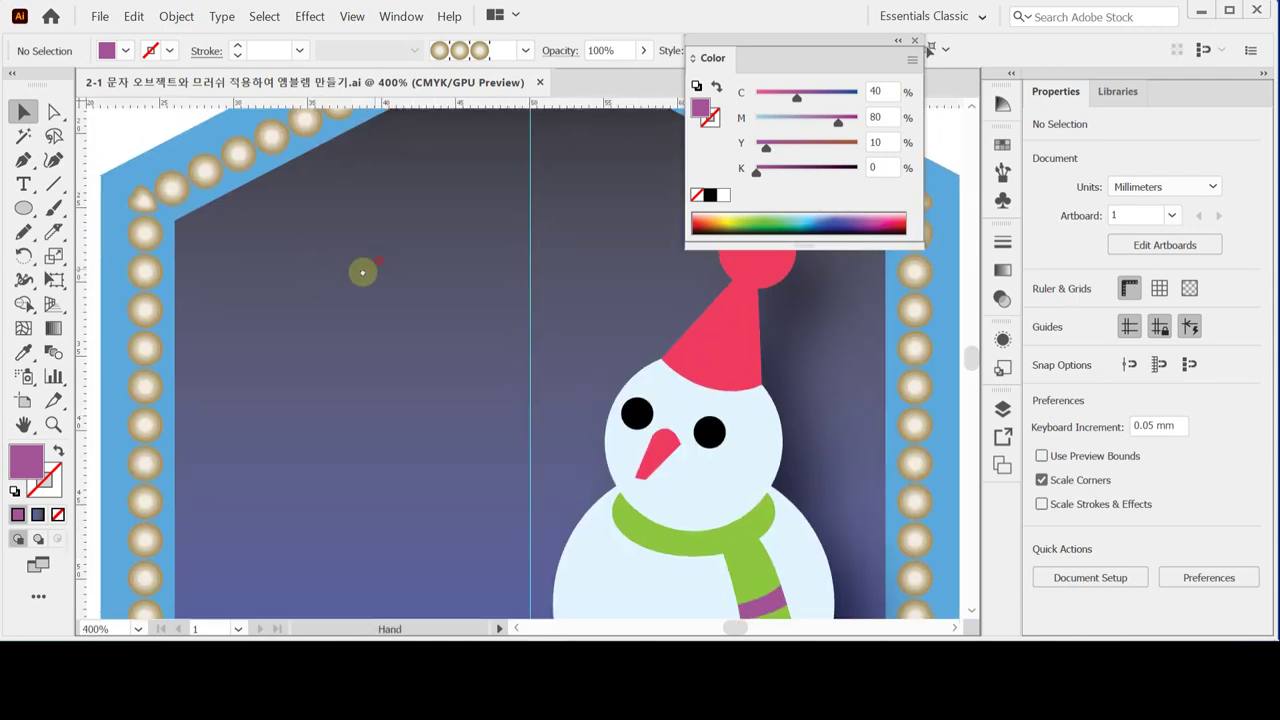
{"action": "left_click_drag", "start_coordinate": [379, 259], "coordinate": [354, 275]}
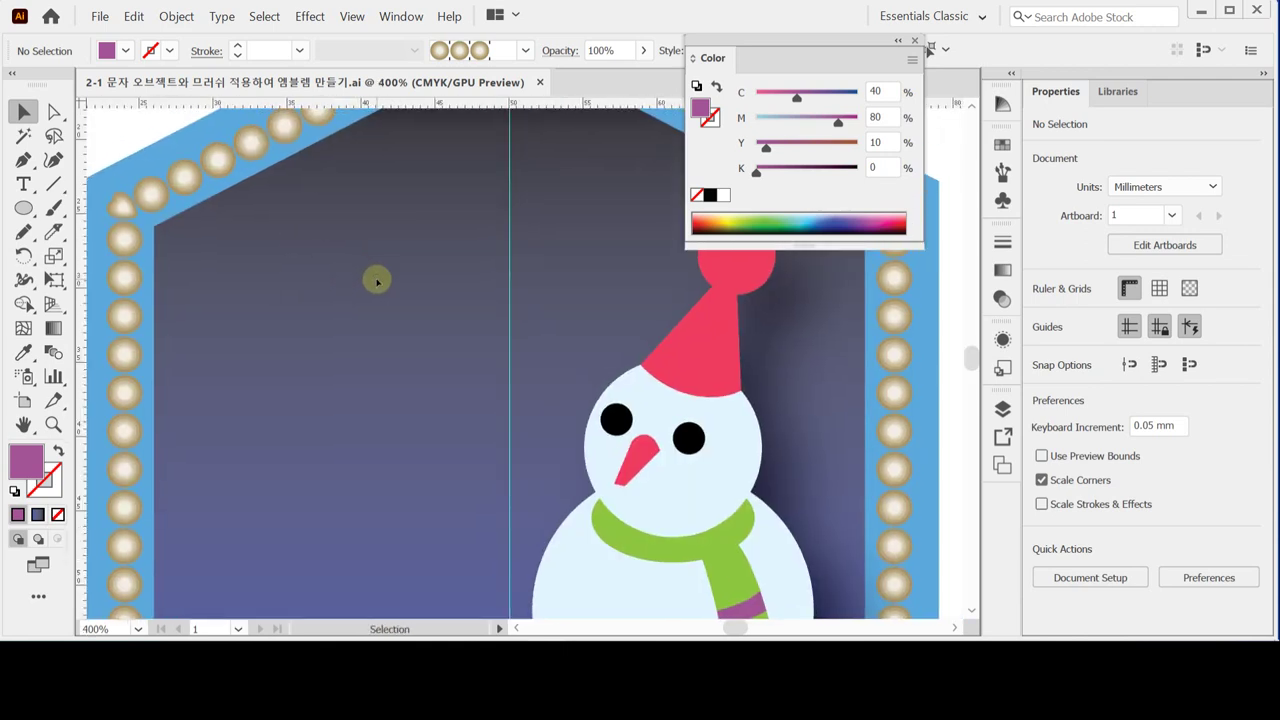
{"action": "left_click", "coordinate": [14, 491]}
{"action": "left_click", "coordinate": [58, 516]}
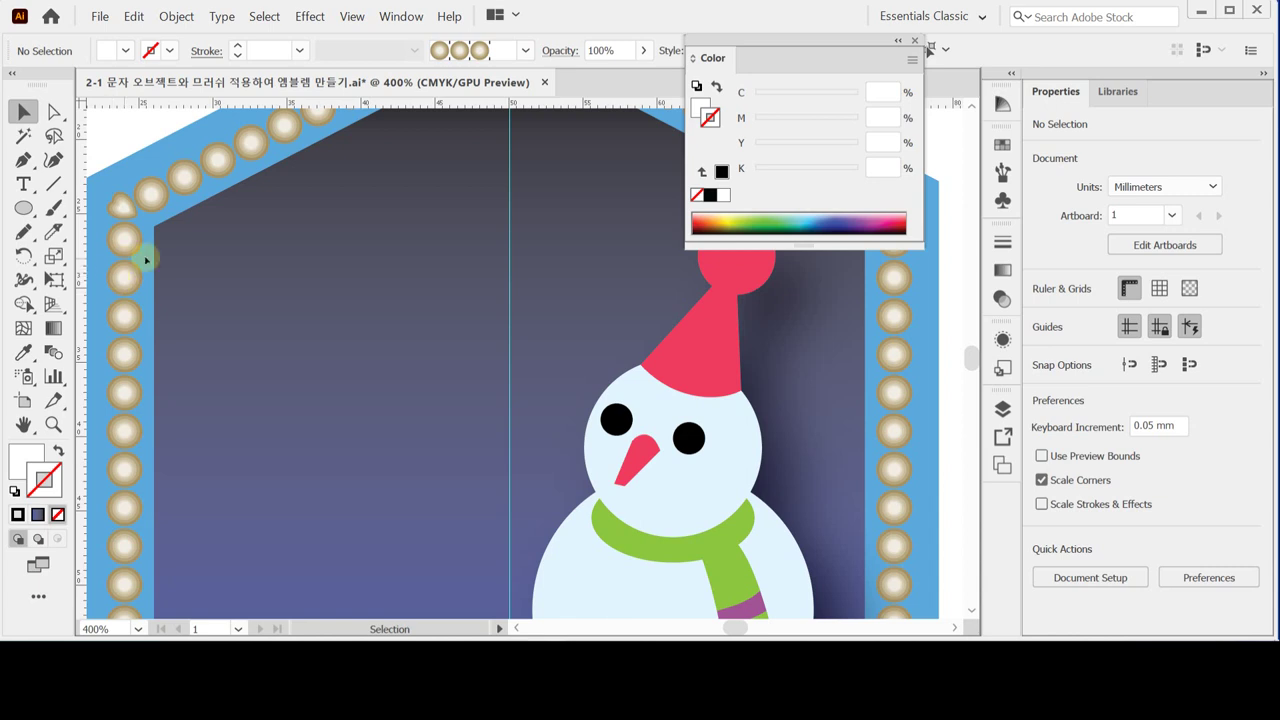
{"action": "left_click", "coordinate": [23, 207]}
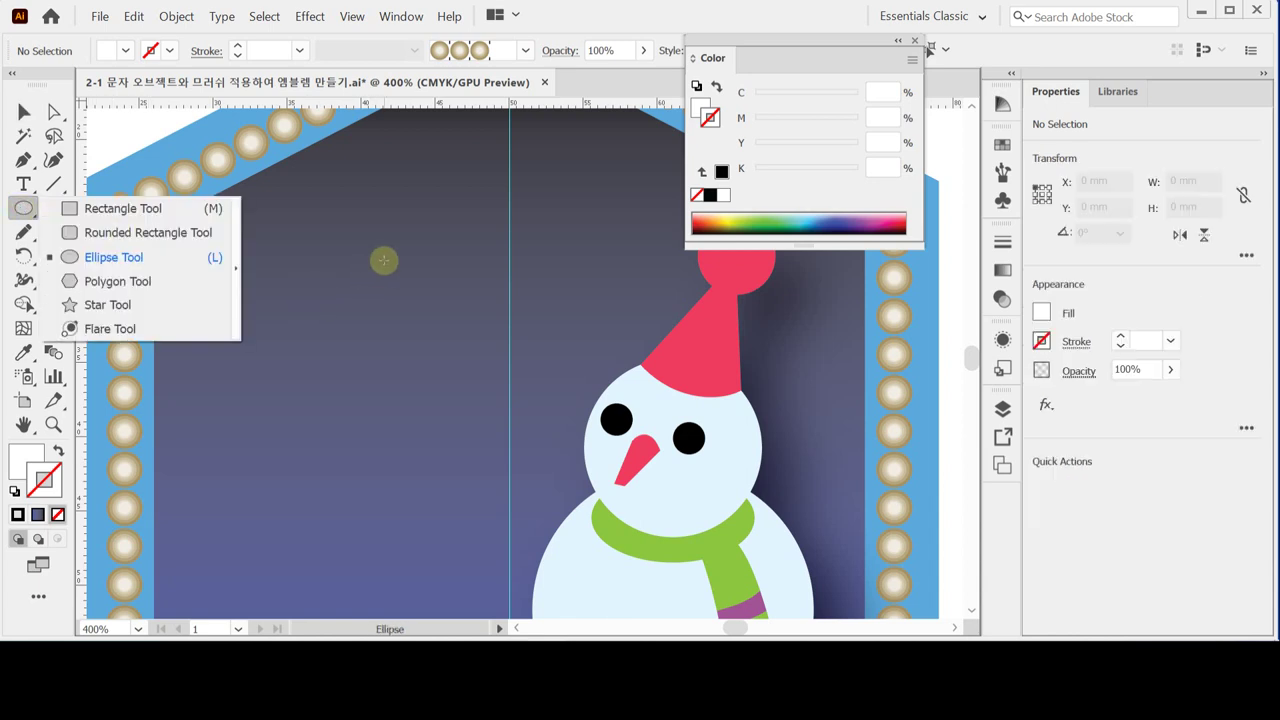
{"action": "left_click", "coordinate": [139, 260]}
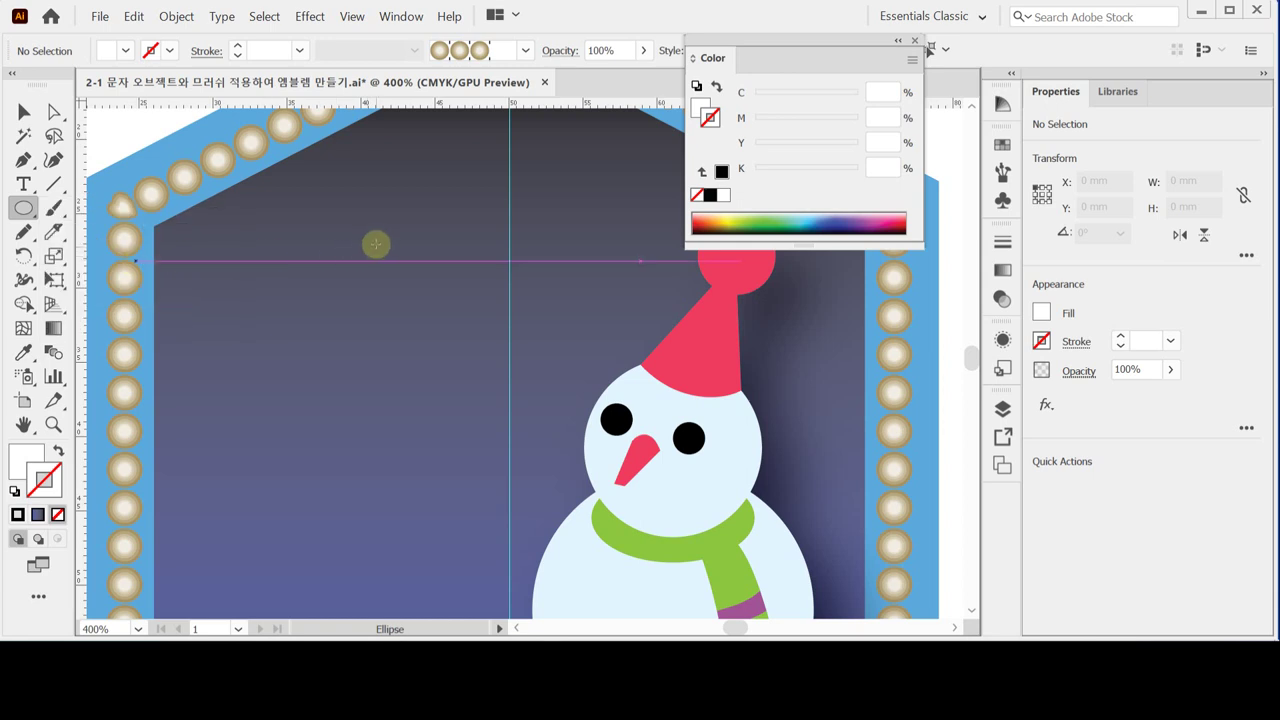
- Draw a white ellipse 2 mm wide and 2 mm high on the dark background beside the snowman's hat
{"action": "left_click", "coordinate": [387, 229]}
{"action": "type", "text": "2"}
{"action": "key", "text": "Tab"}
{"action": "type", "text": "2"}
{"action": "left_click", "coordinate": [499, 212]}
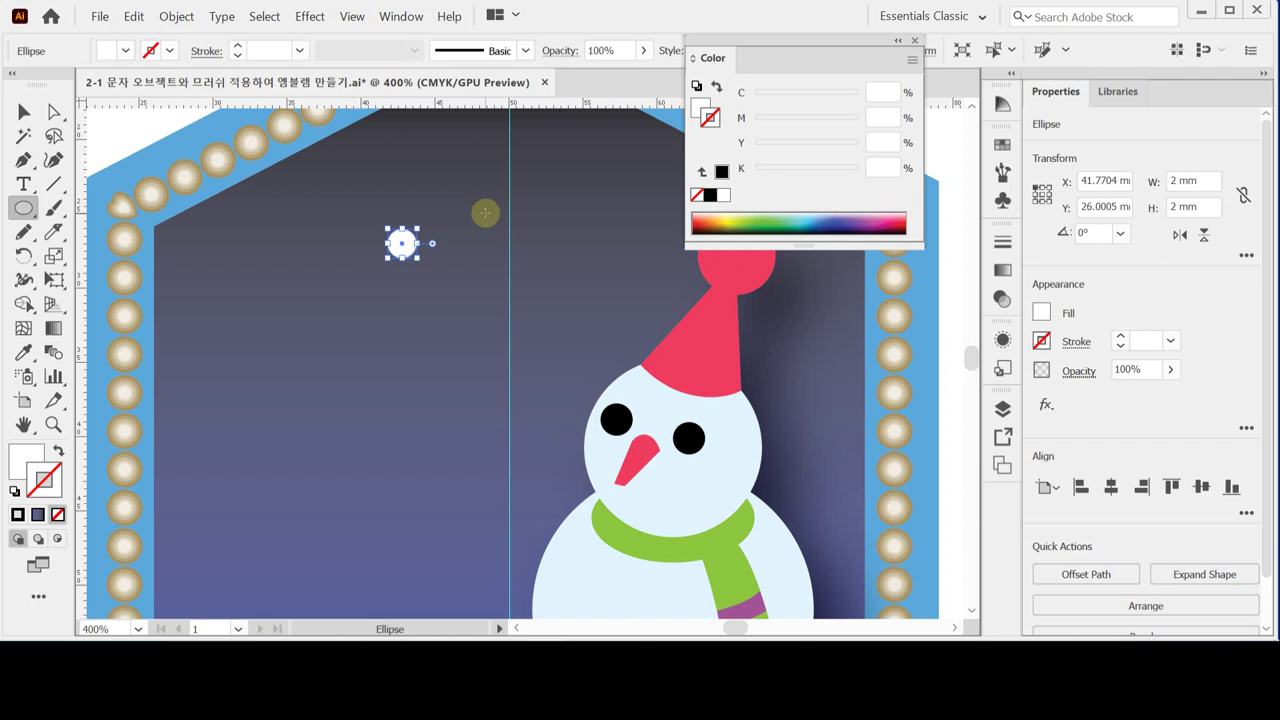
- Move the white circle down by about 2.6 mm and deselect it
{"action": "key", "text": "ctrl+plus"}
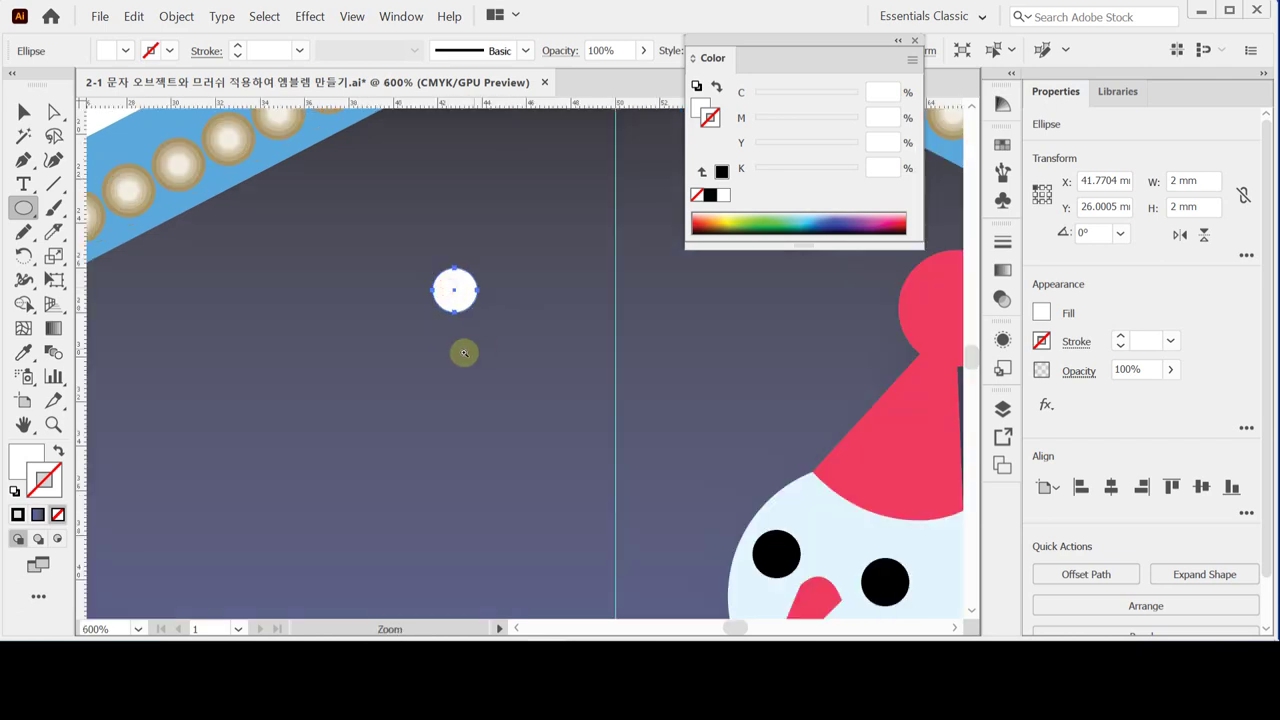
{"action": "key", "text": "ctrl+plus"}
{"action": "scroll", "coordinate": [391, 249], "scroll_direction": "right", "scroll_amount": 3}
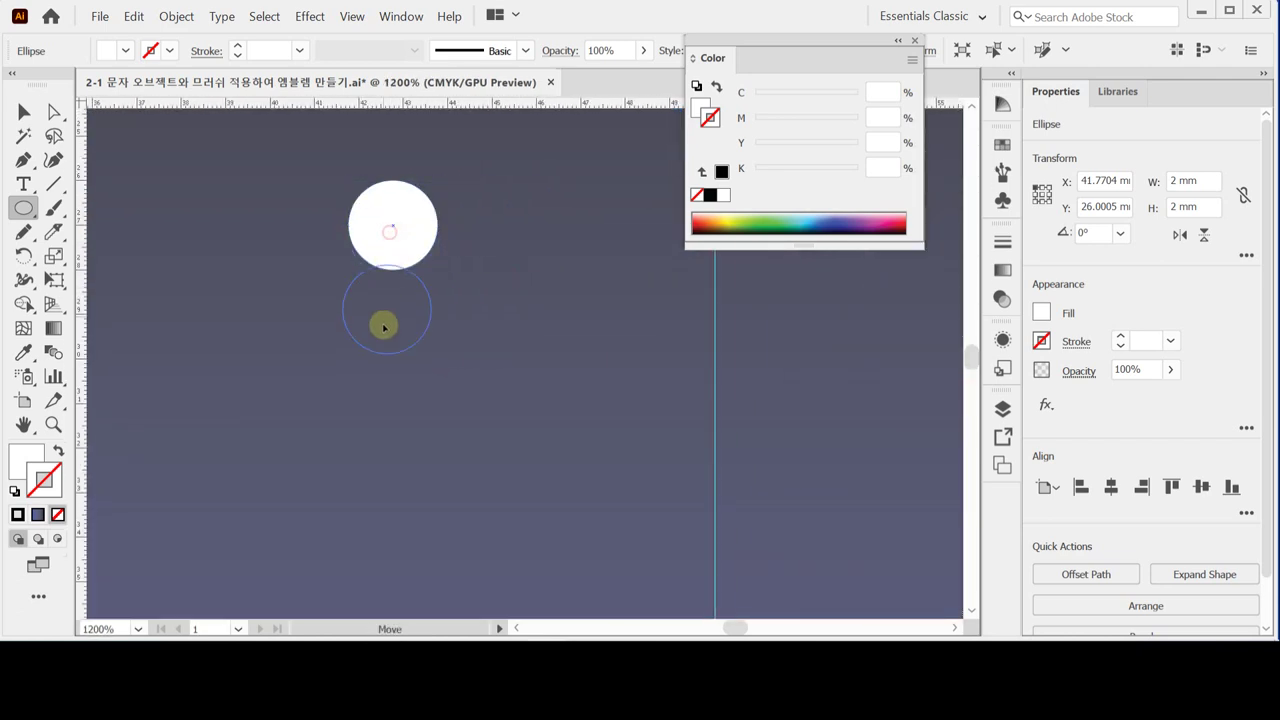
{"action": "scroll", "coordinate": [395, 323], "scroll_direction": "up", "scroll_amount": 2}
{"action": "left_click_drag", "start_coordinate": [406, 338], "coordinate": [429, 361]}
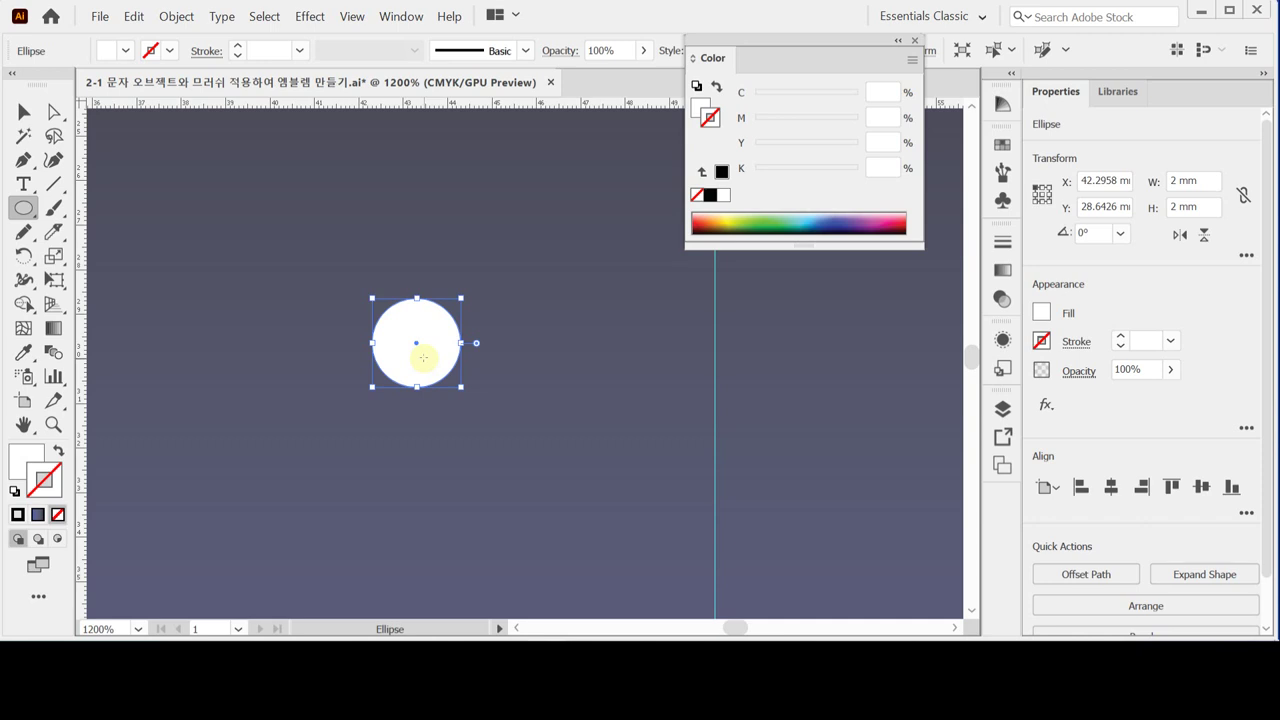
{"action": "left_click_drag", "start_coordinate": [430, 251], "coordinate": [428, 306]}
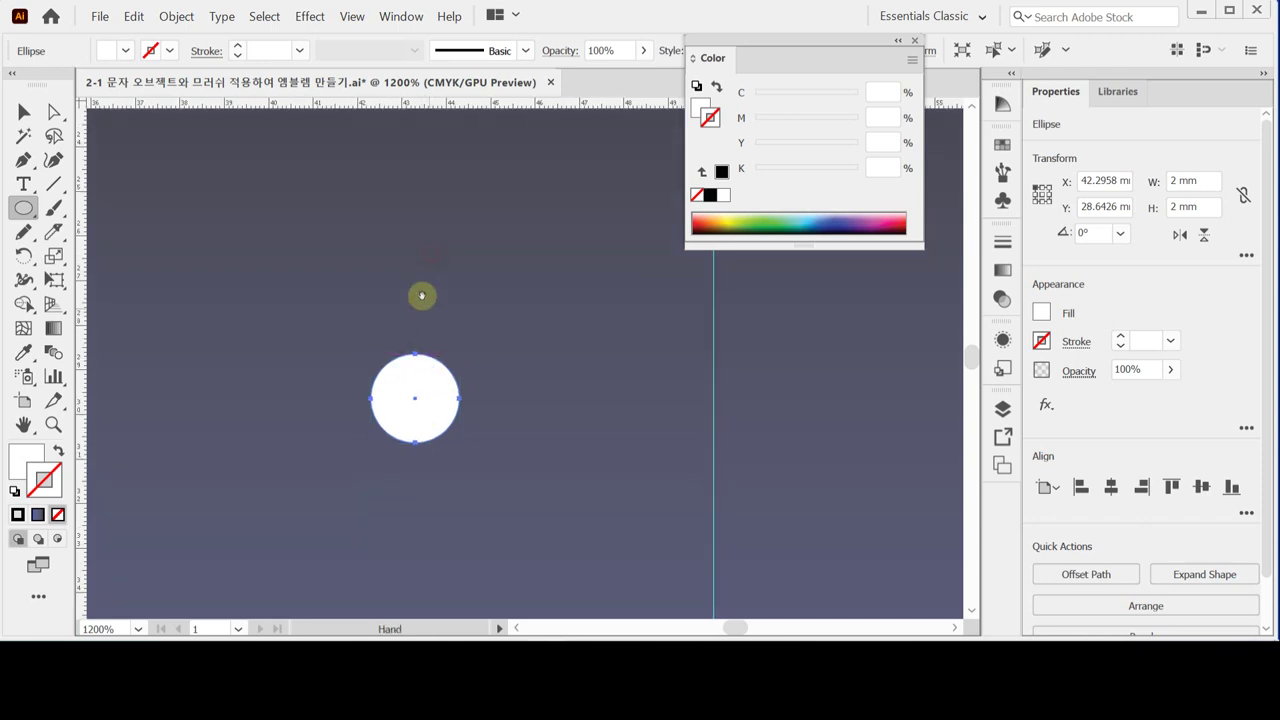
{"action": "left_click", "coordinate": [221, 226], "text": "ctrl"}
- Draw a round-capped vertical white line about 3.1 mm long, 2 pt stroke and no fill, centred above the circle
{"action": "key", "text": "backslash"}
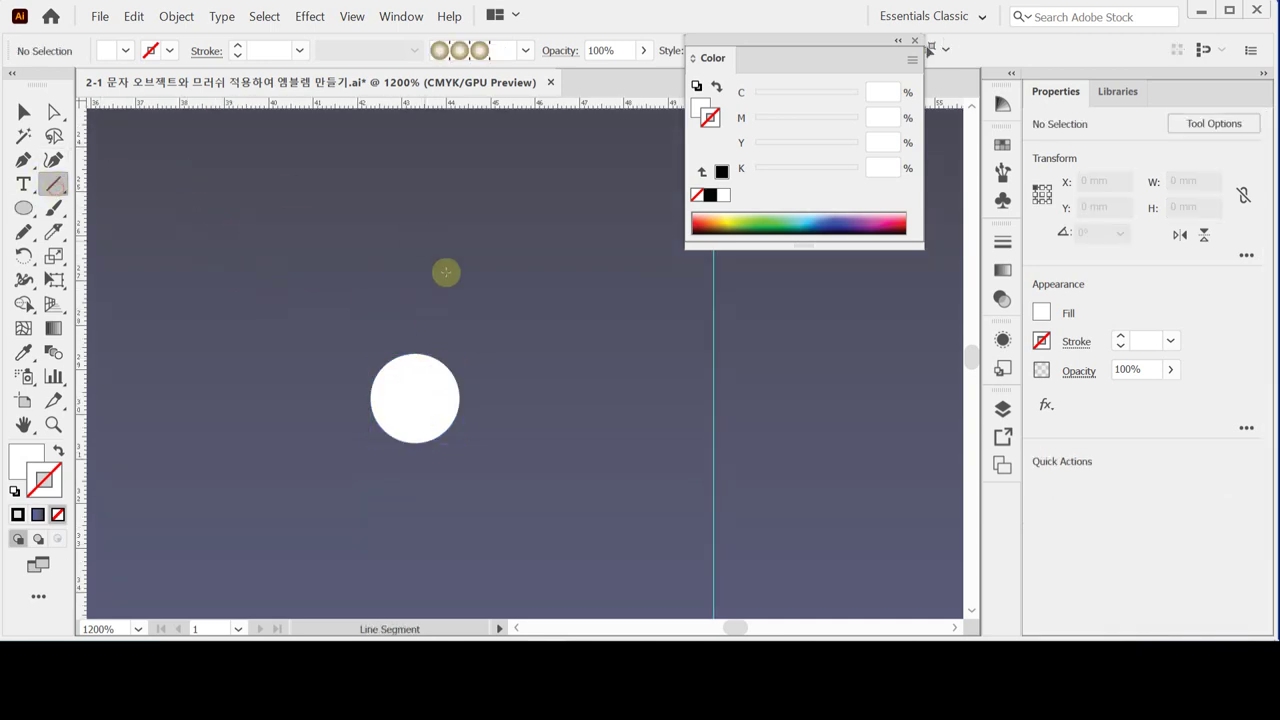
{"action": "left_click", "coordinate": [57, 451]}
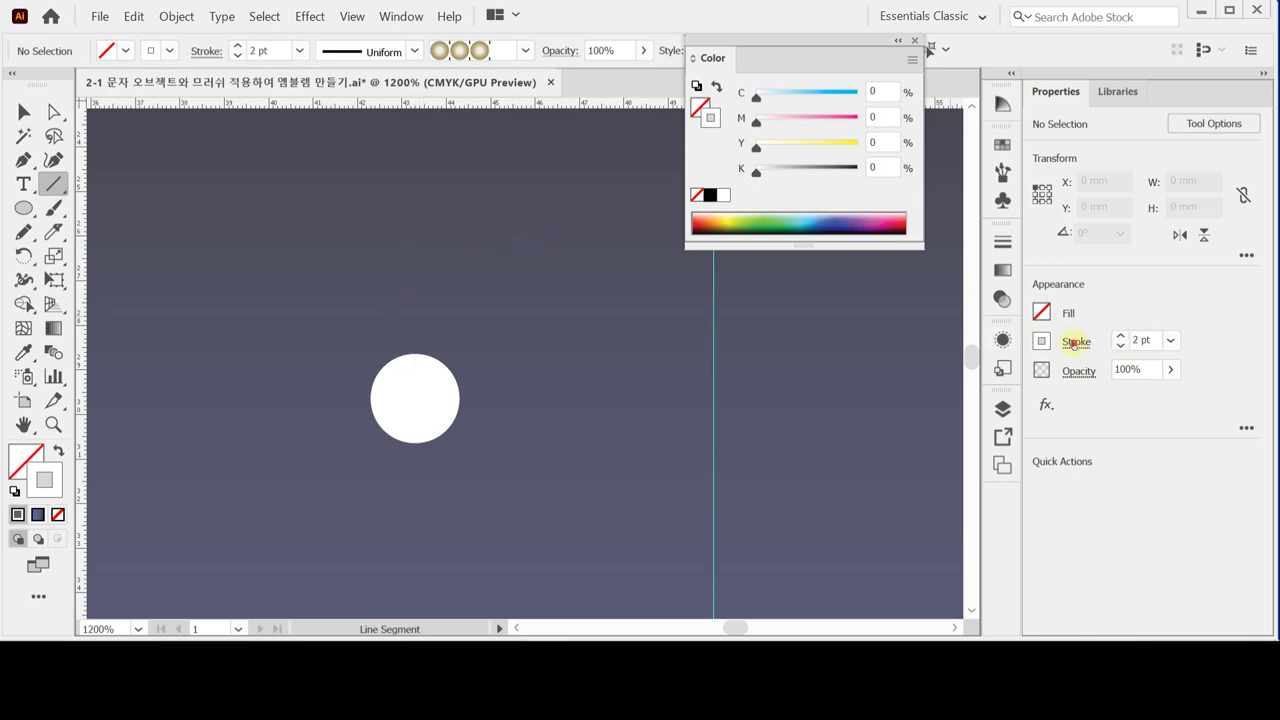
{"action": "left_click", "coordinate": [1075, 342]}
{"action": "left_click", "coordinate": [969, 52]}
{"action": "left_click_drag", "start_coordinate": [411, 228], "coordinate": [411, 365]}
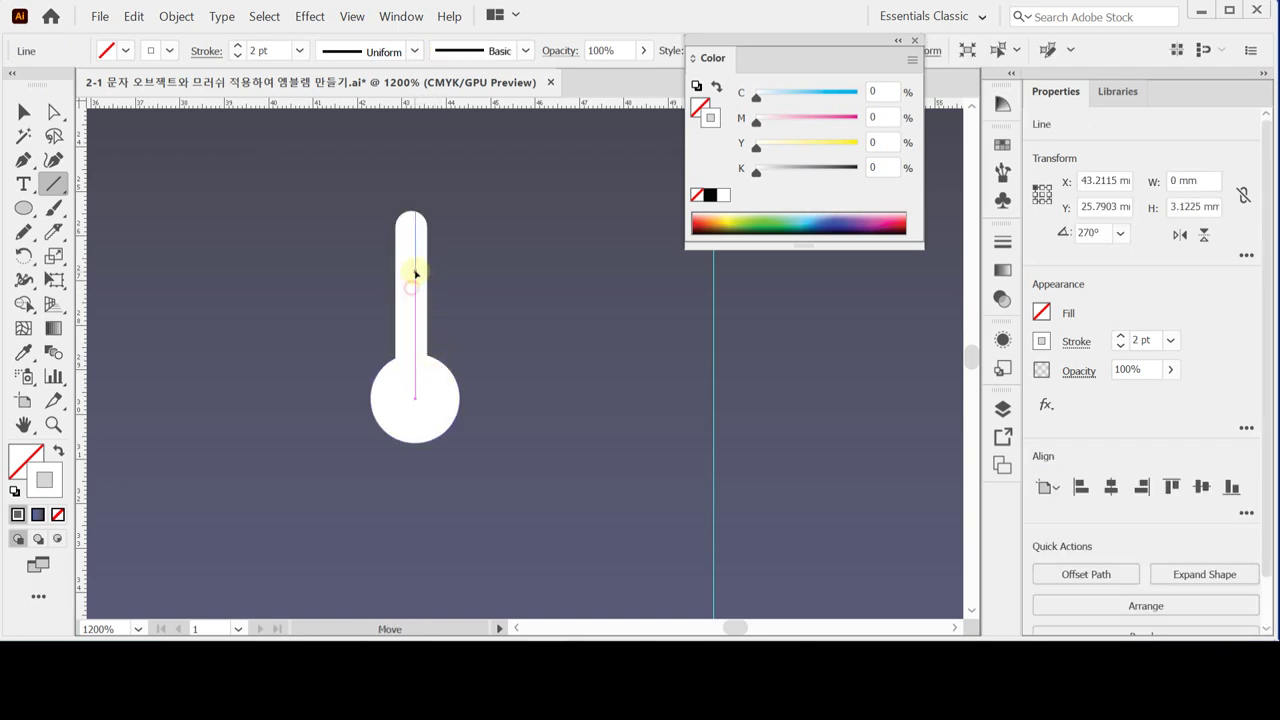
{"action": "left_click_drag", "start_coordinate": [414, 271], "coordinate": [418, 254]}
{"action": "key", "text": "ctrl+shift+a"}
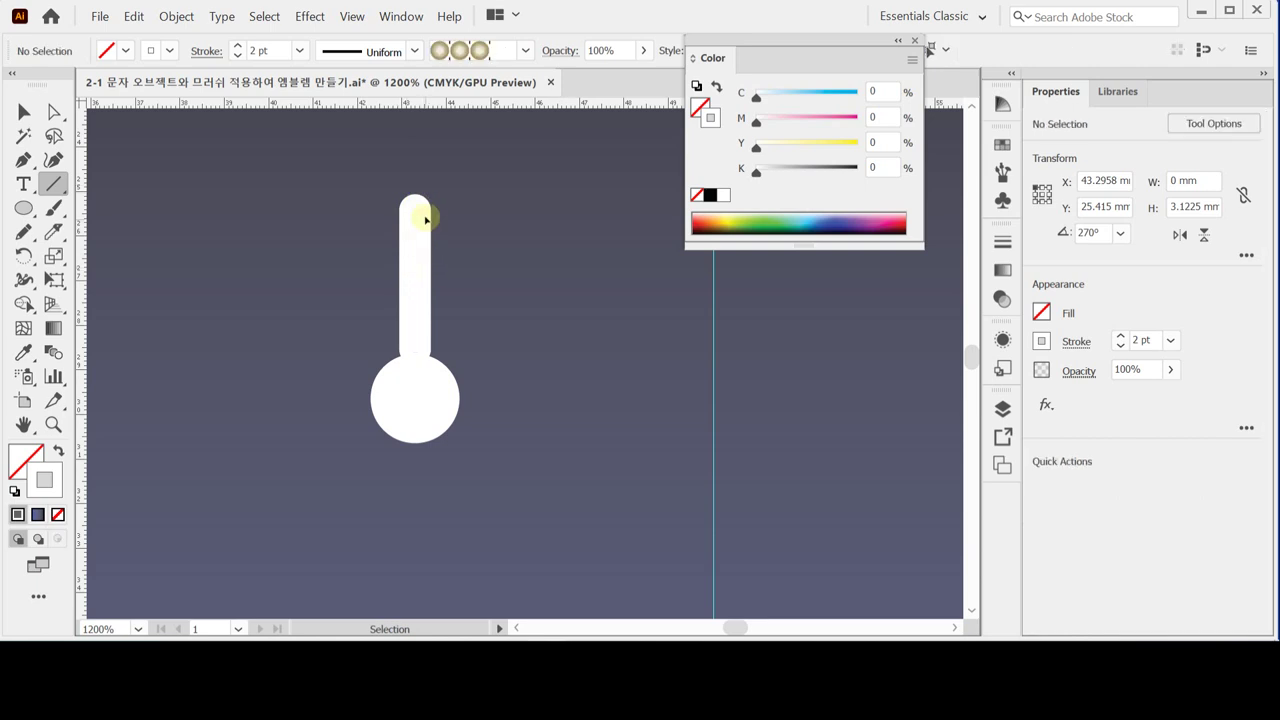
- Extend the vertical line upward by its upper anchor point to a length of about 3.6 mm
{"action": "left_click", "coordinate": [417, 209], "text": "ctrl"}
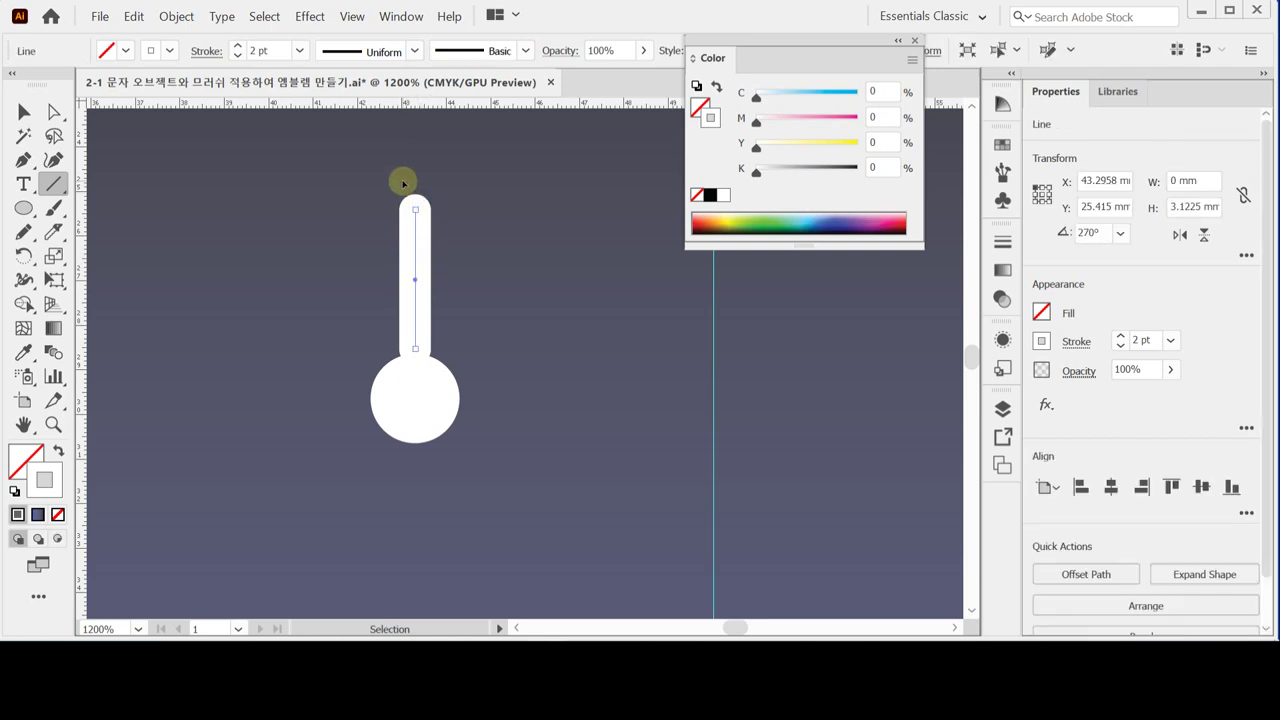
{"action": "left_click", "coordinate": [55, 112]}
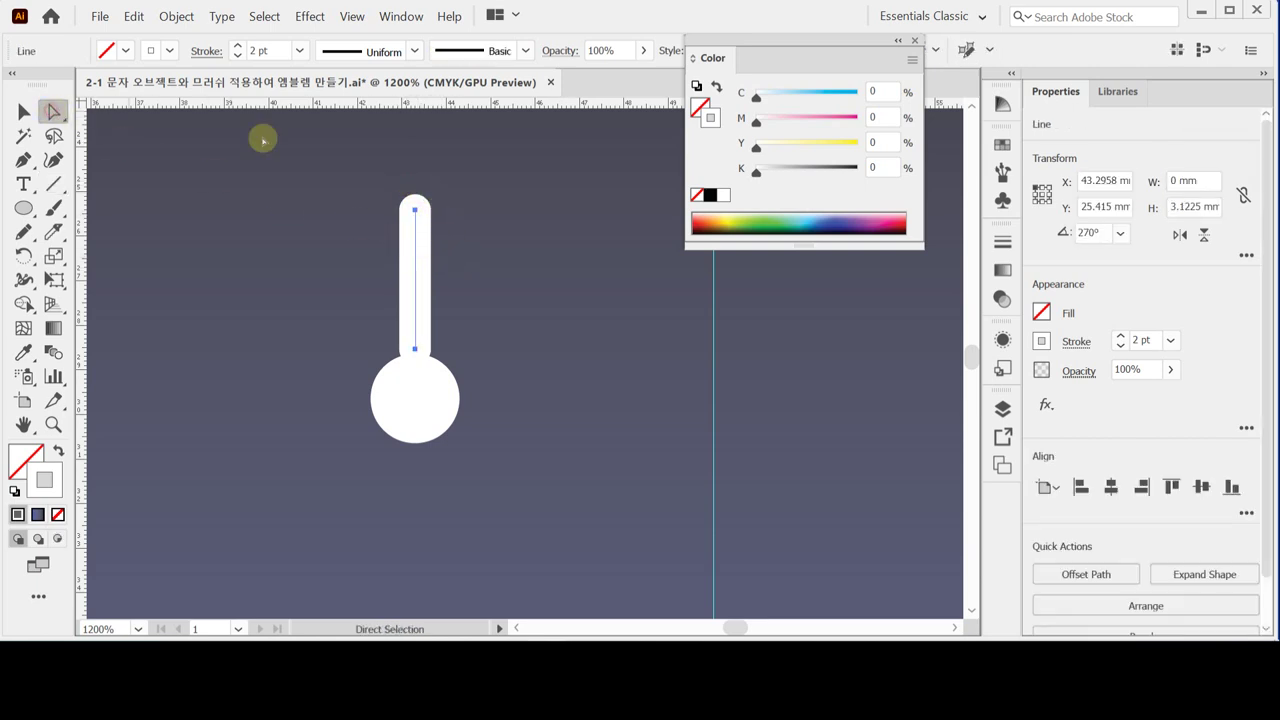
{"action": "left_click", "coordinate": [415, 210]}
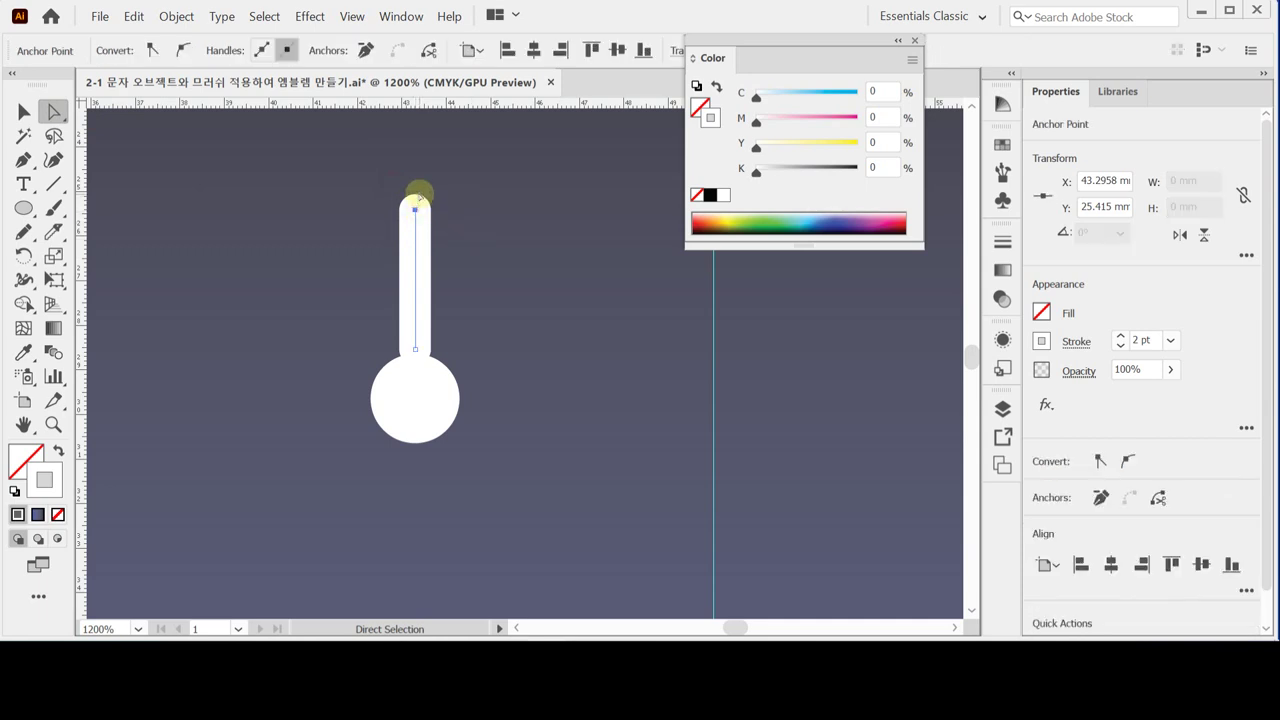
{"action": "left_click_drag", "start_coordinate": [415, 210], "coordinate": [415, 188]}
{"action": "left_click", "coordinate": [477, 200]}
{"action": "left_click", "coordinate": [24, 111]}
{"action": "left_click", "coordinate": [427, 253]}
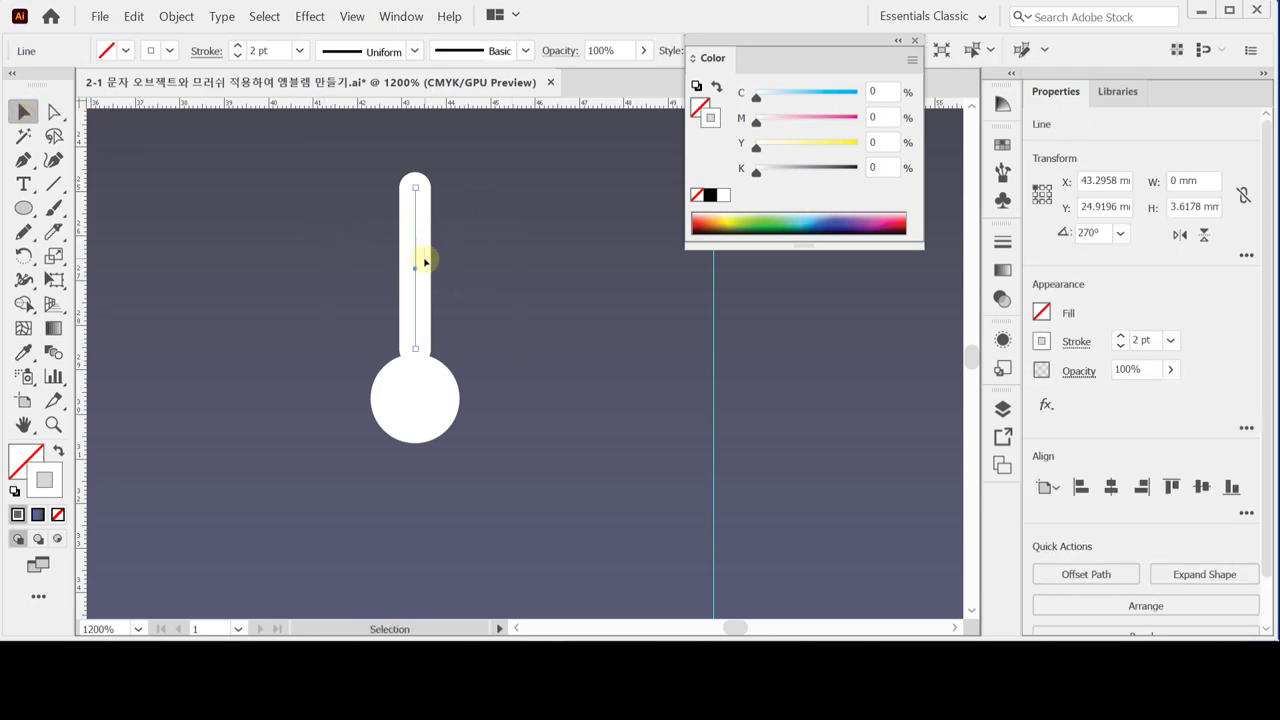
- Shift the whole vertical line slightly down so its lower end sinks into the circle
{"action": "key", "text": "ctrl+shift+a"}
{"action": "left_click", "coordinate": [414, 252]}
{"action": "left_click", "coordinate": [506, 289]}
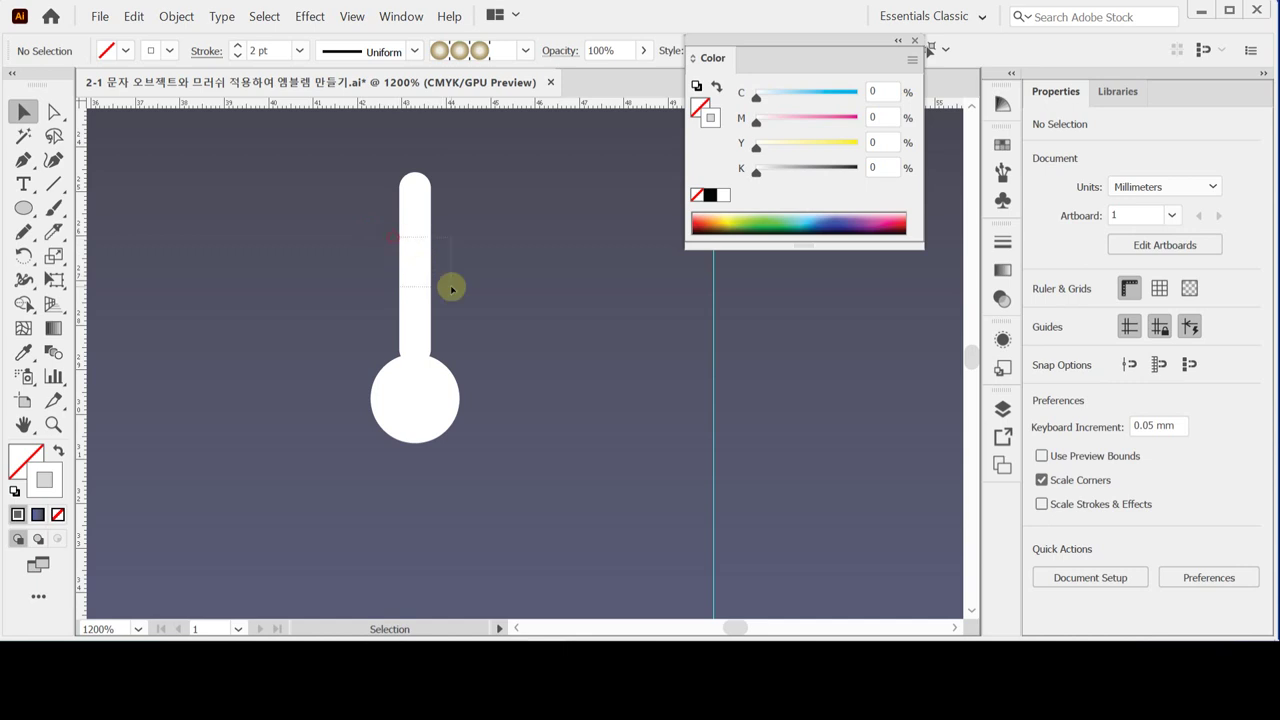
{"action": "left_click", "coordinate": [440, 278]}
{"action": "left_click", "coordinate": [518, 297]}
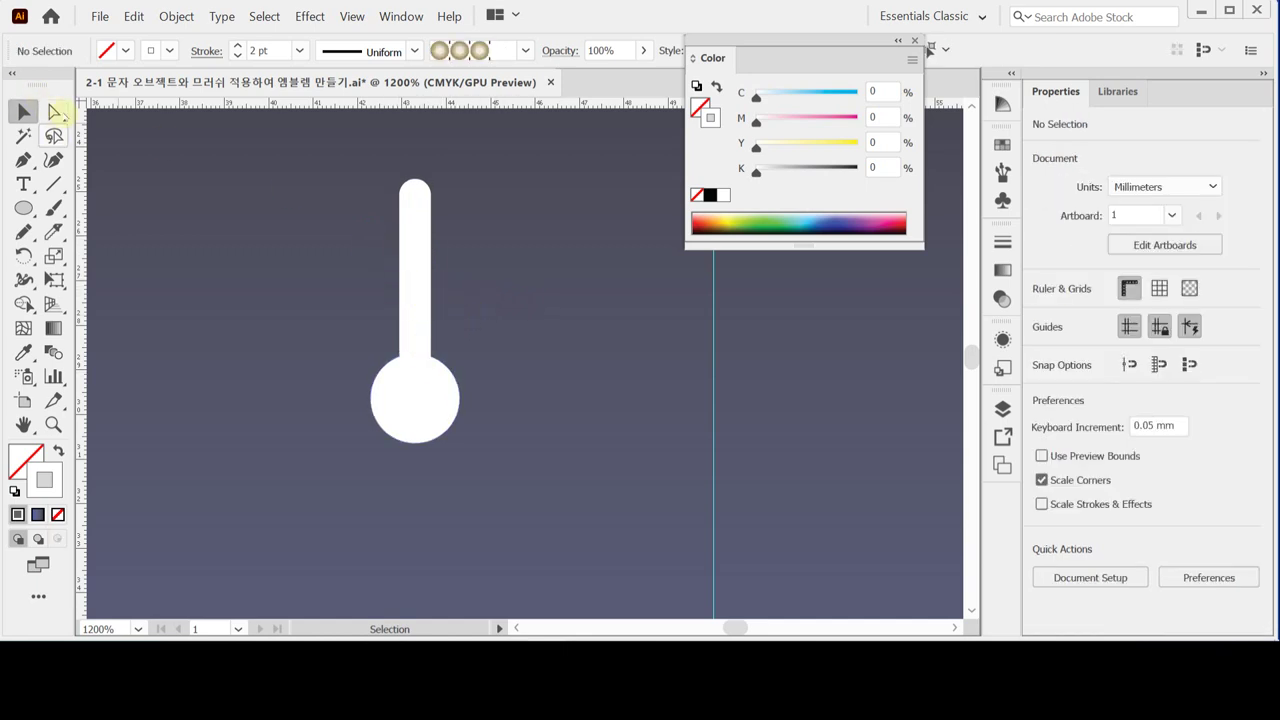
- Raise the line's upper anchor point to lengthen the line to about 3.9 mm
{"action": "left_click", "coordinate": [54, 111]}
{"action": "left_click_drag", "start_coordinate": [394, 177], "coordinate": [473, 248]}
{"action": "key", "text": "Up"}
{"action": "key", "text": "Up"}
{"action": "left_click", "coordinate": [497, 232]}
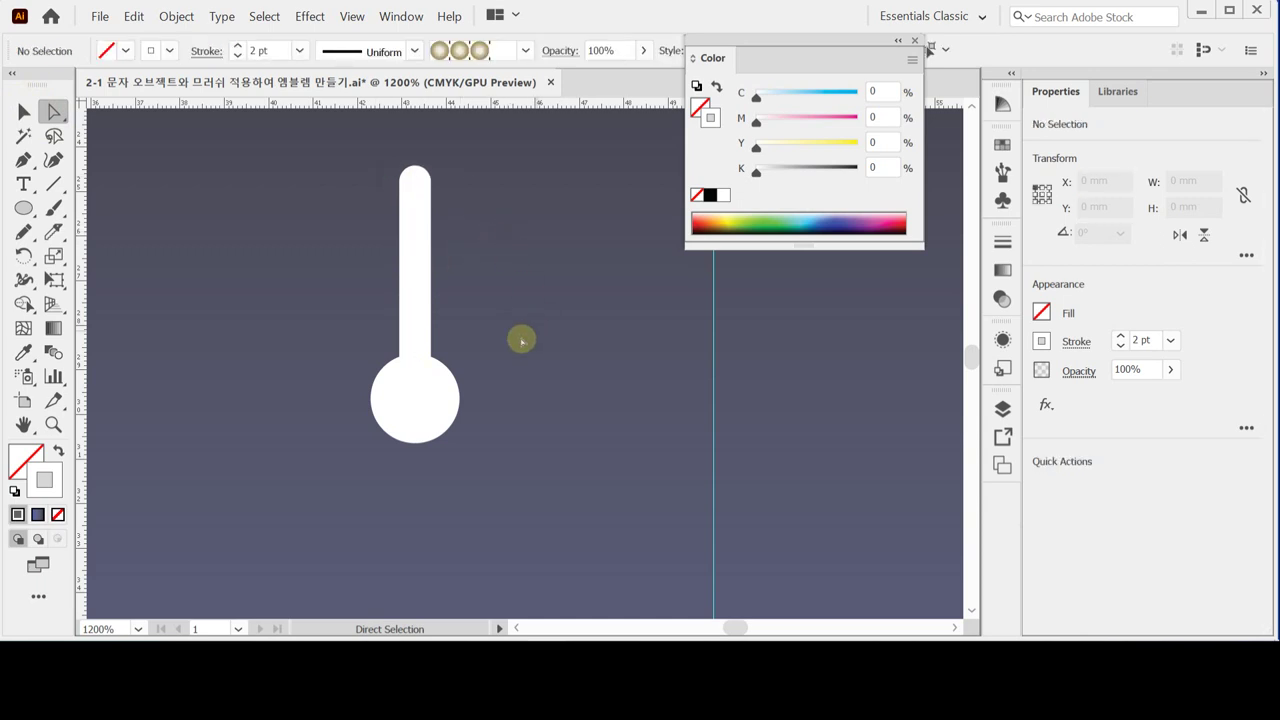
- Show the locked reference layer and switch the working layer to outline view to reveal the reference snowflake
{"action": "scroll", "coordinate": [514, 349], "scroll_direction": "down", "scroll_amount": 2}
{"action": "left_click_drag", "start_coordinate": [524, 349], "coordinate": [465, 310]}
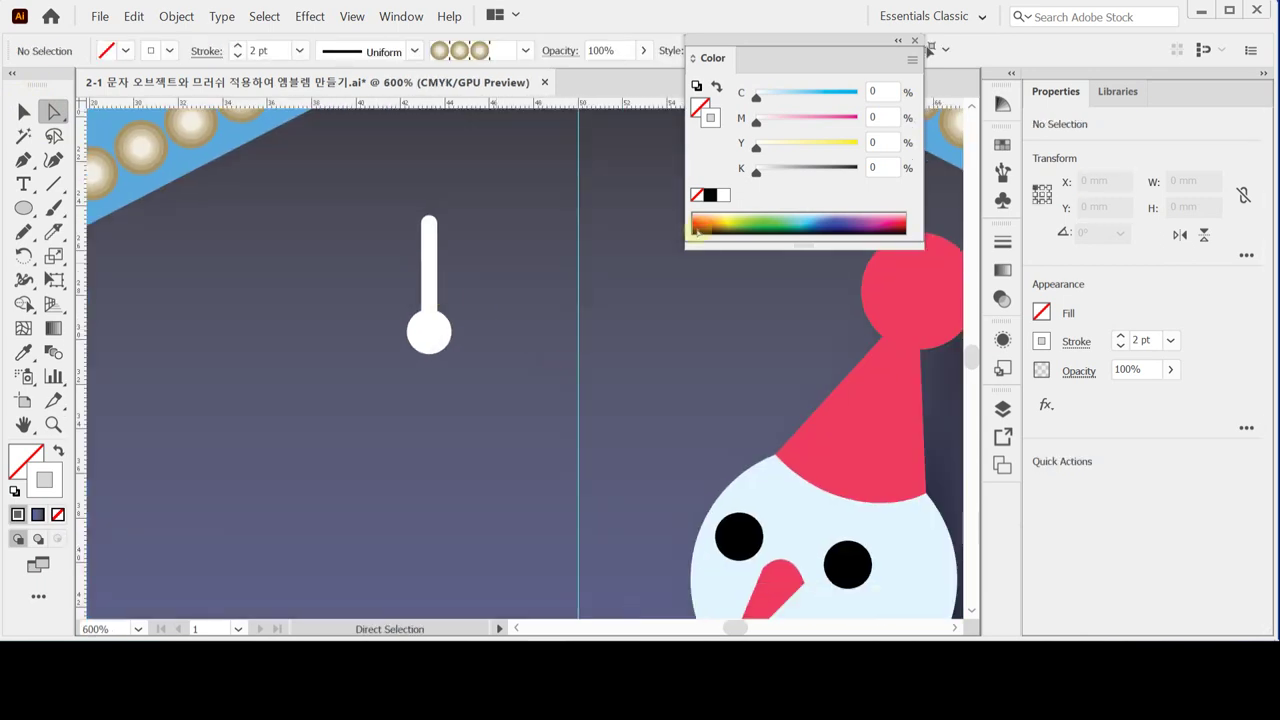
{"action": "left_click", "coordinate": [1003, 408]}
{"action": "left_click", "coordinate": [757, 452]}
{"action": "left_click", "coordinate": [756, 430], "text": "ctrl"}
{"action": "left_click_drag", "start_coordinate": [530, 309], "coordinate": [375, 382]}
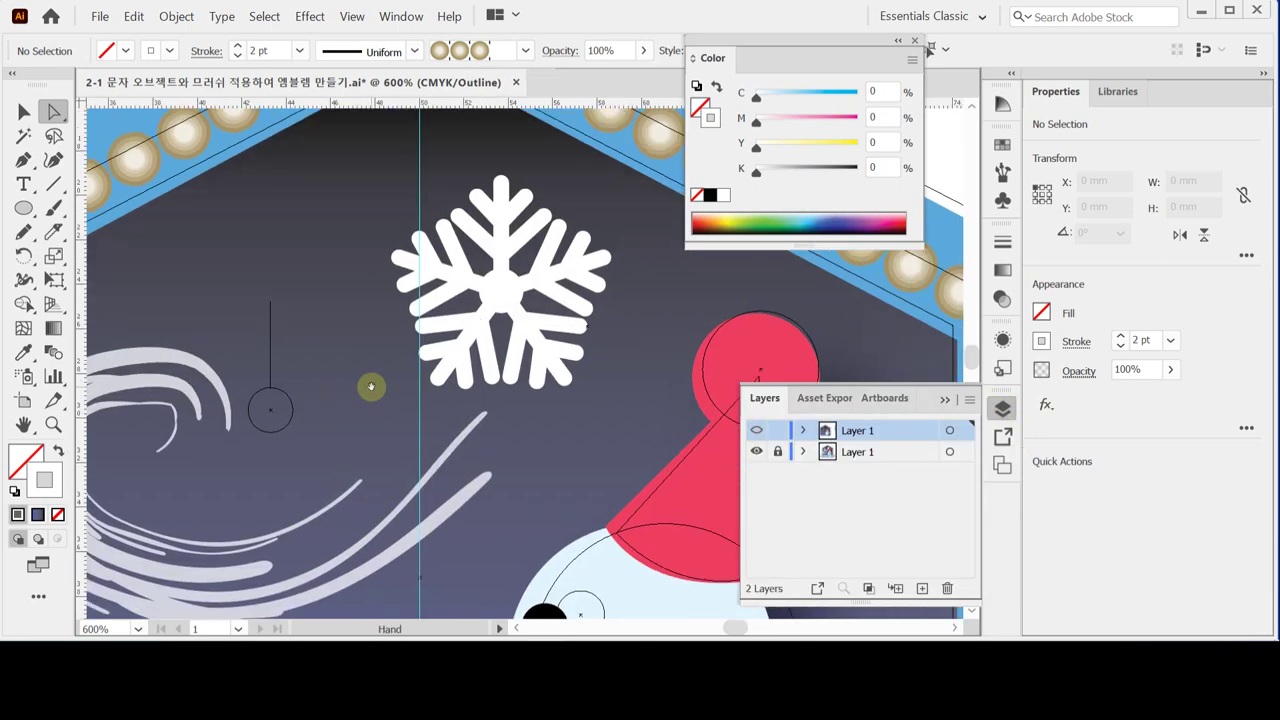
- Move the circle and line together onto the reference snowflake, matching the circle to its centre
{"action": "left_click", "coordinate": [22, 113]}
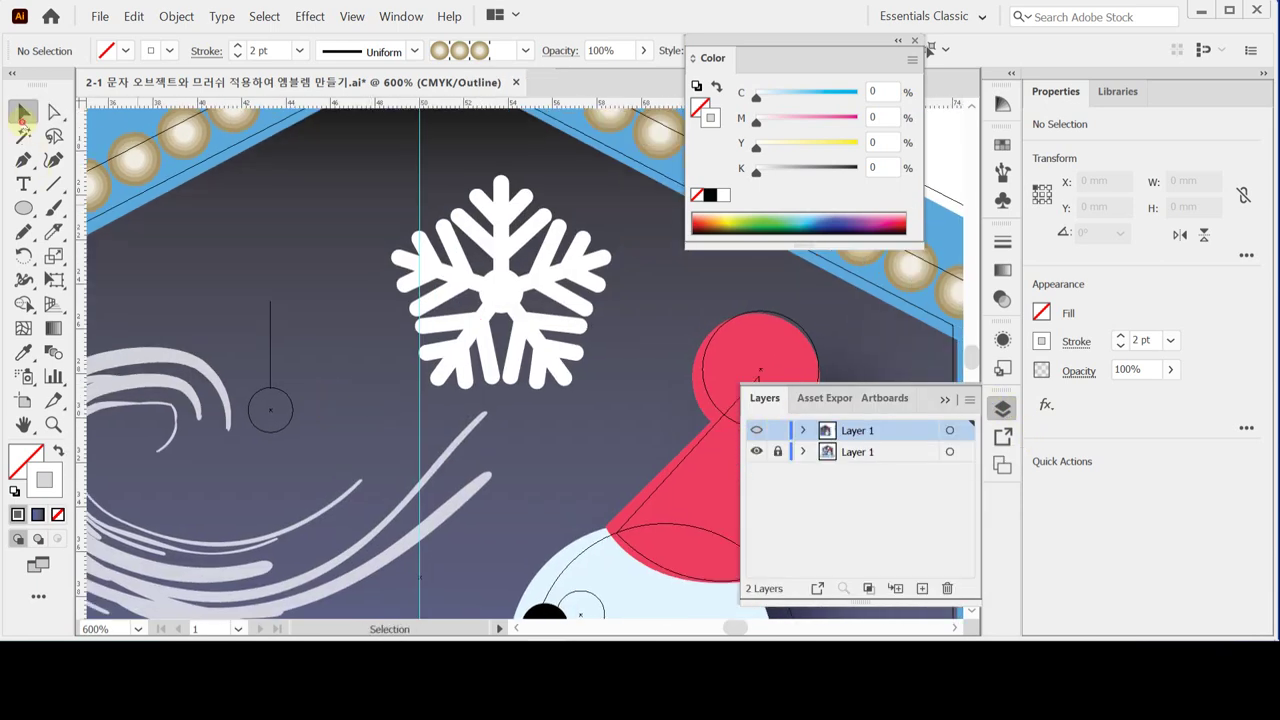
{"action": "left_click", "coordinate": [276, 422]}
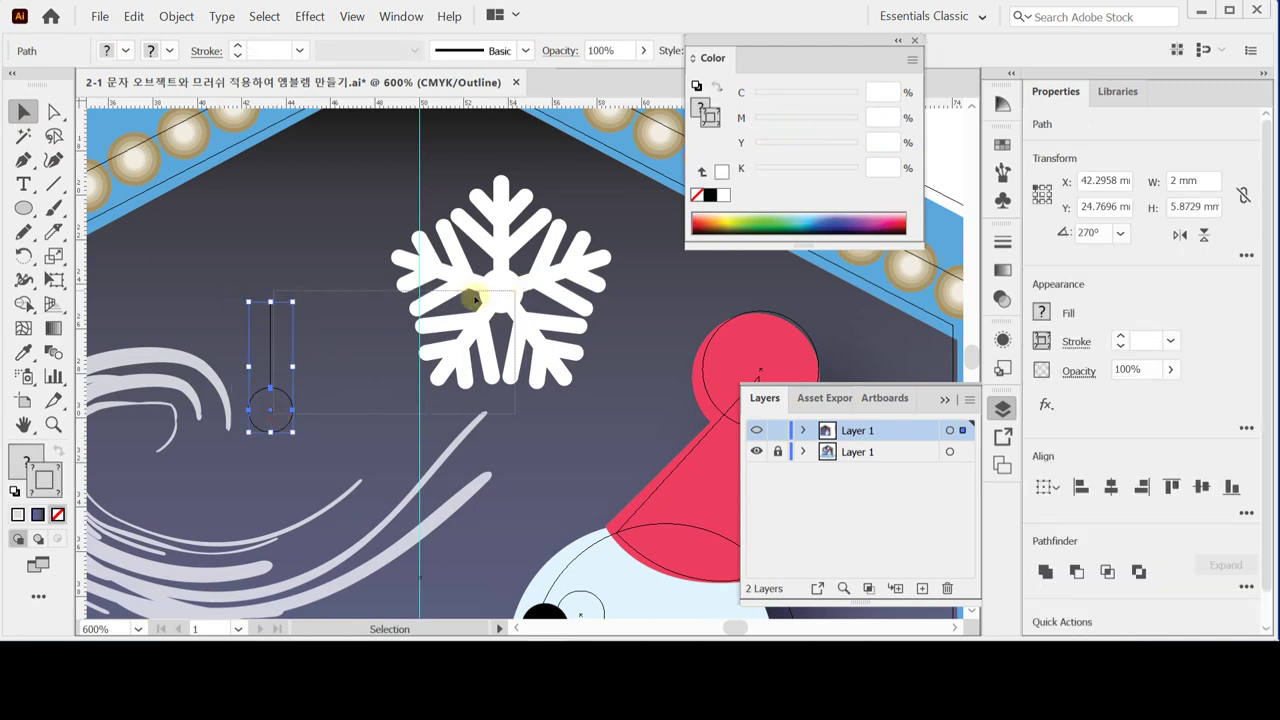
{"action": "left_click", "coordinate": [271, 409]}
{"action": "left_click", "coordinate": [270, 413]}
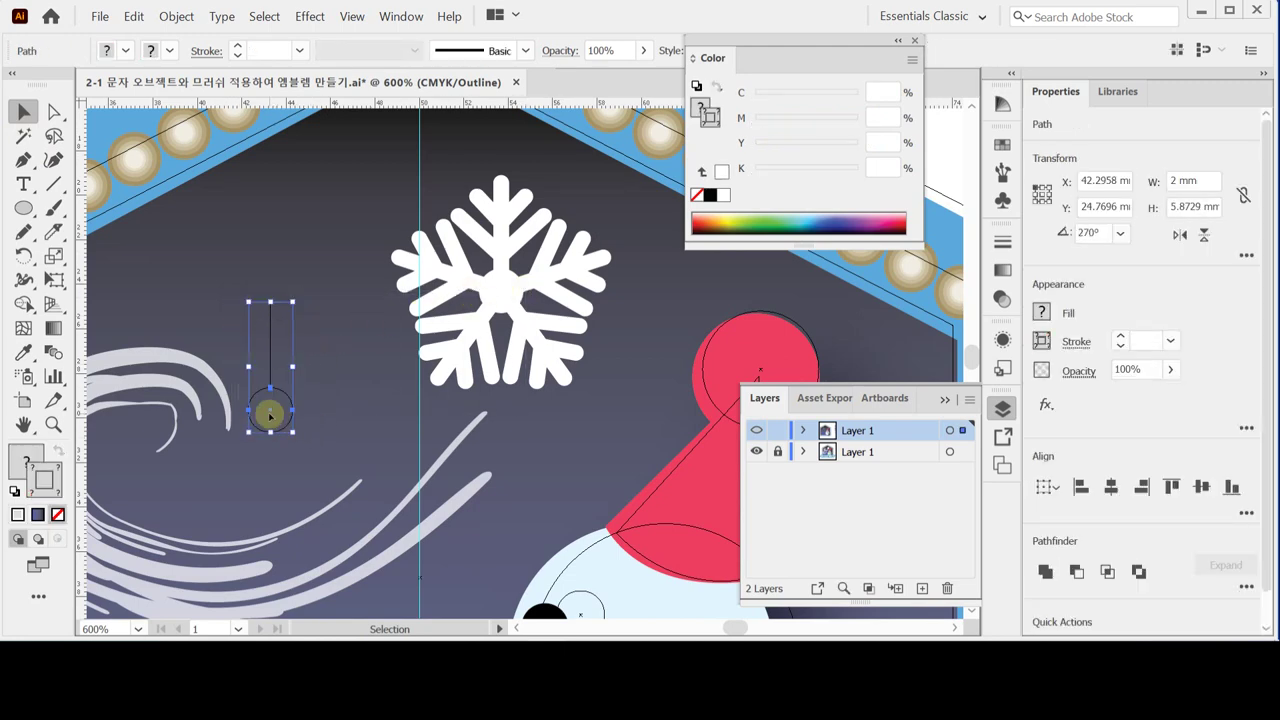
{"action": "left_click_drag", "start_coordinate": [271, 413], "coordinate": [501, 291]}
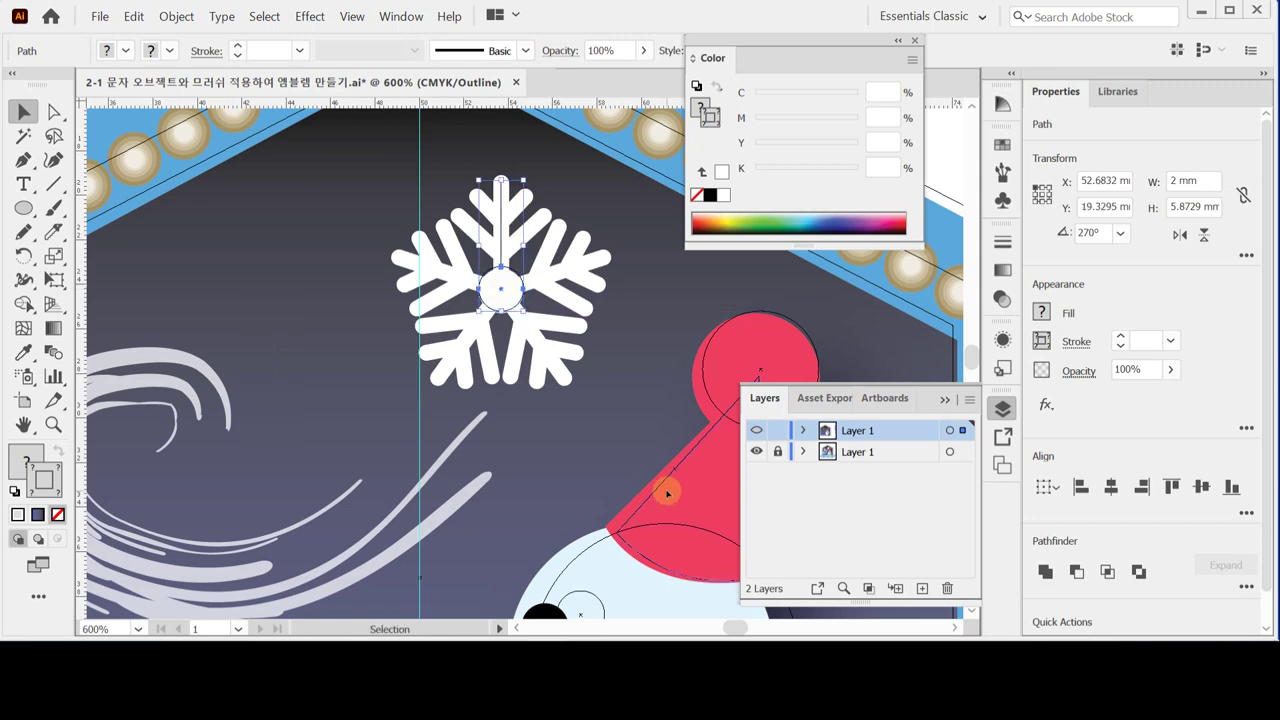
- Hide the reference layer, return the artwork to preview view and deselect the circle and line
{"action": "left_click", "coordinate": [757, 452]}
{"action": "key", "text": "ctrl+y"}
{"action": "key", "text": "ctrl+plus"}
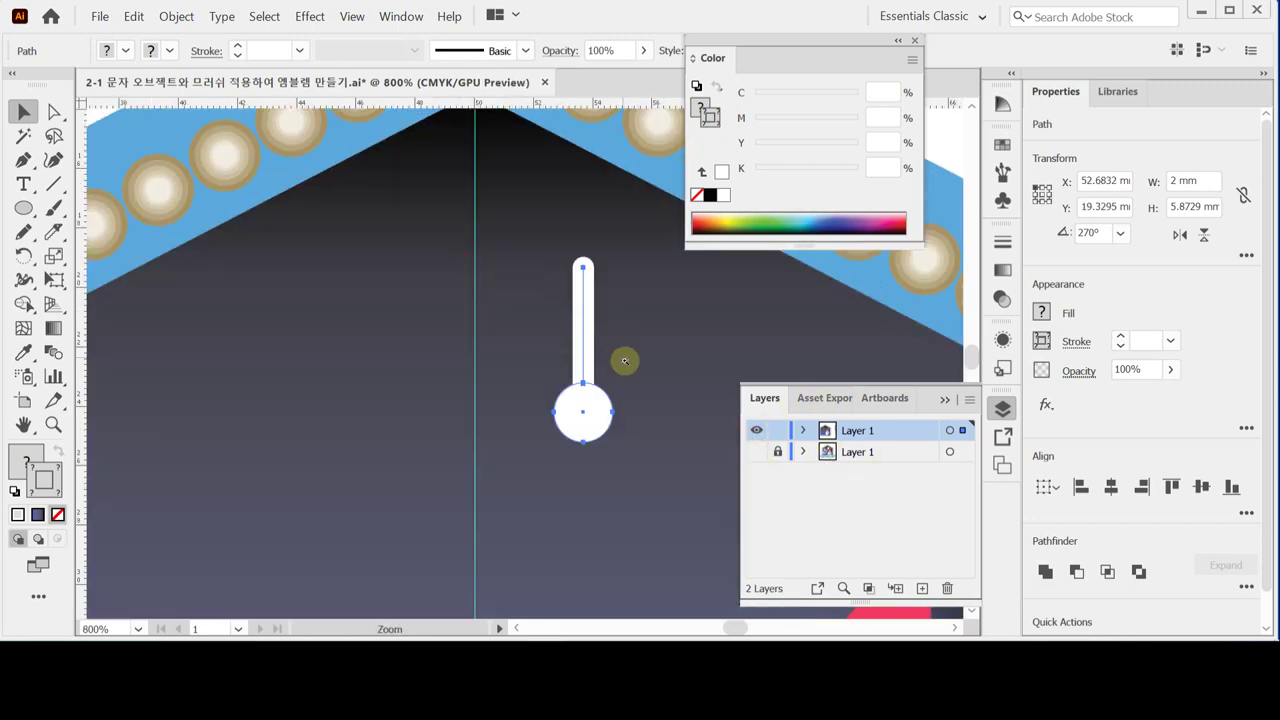
{"action": "key", "text": "ctrl+plus"}
{"action": "scroll", "coordinate": [591, 334], "scroll_direction": "right", "scroll_amount": 2}
{"action": "left_click", "coordinate": [471, 320]}
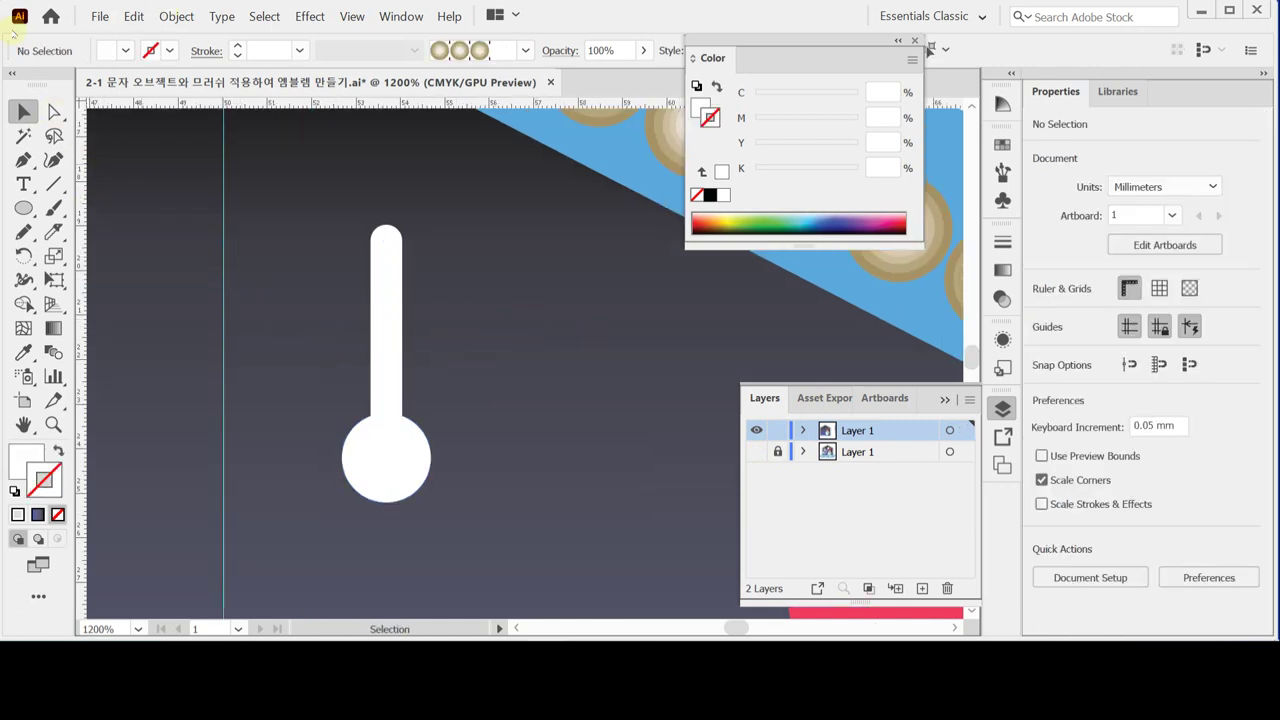
- Align the vertical line and the circle to each other by their horizontal centres
{"action": "left_click_drag", "start_coordinate": [299, 270], "coordinate": [468, 482]}
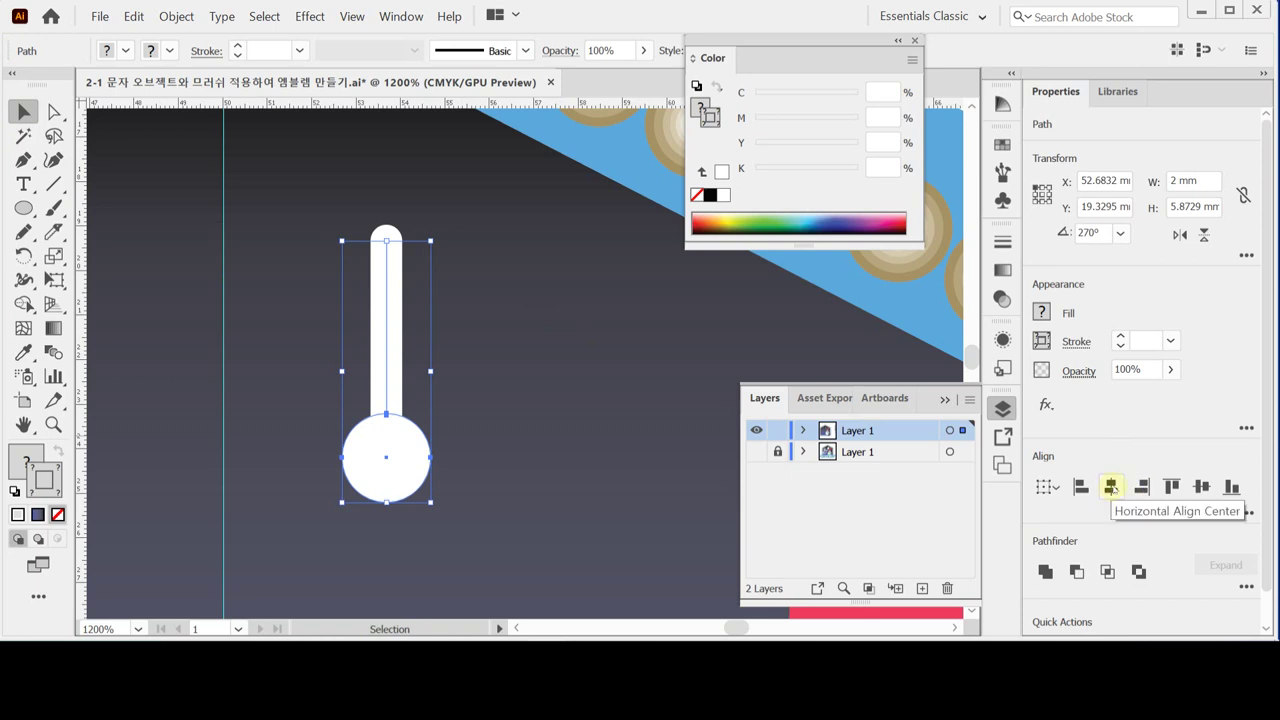
{"action": "left_click", "coordinate": [526, 362]}
- Draw two parallel diagonal branches on the stem's left side, about 1.2 mm long above and 2.4 mm long below, with the stem's stroke
{"action": "mouse_move", "coordinate": [356, 270]}
{"action": "left_mouse_down"}
{"action": "mouse_move", "coordinate": [418, 325]}
{"action": "mouse_move", "coordinate": [412, 316]}
{"action": "left_mouse_up"}
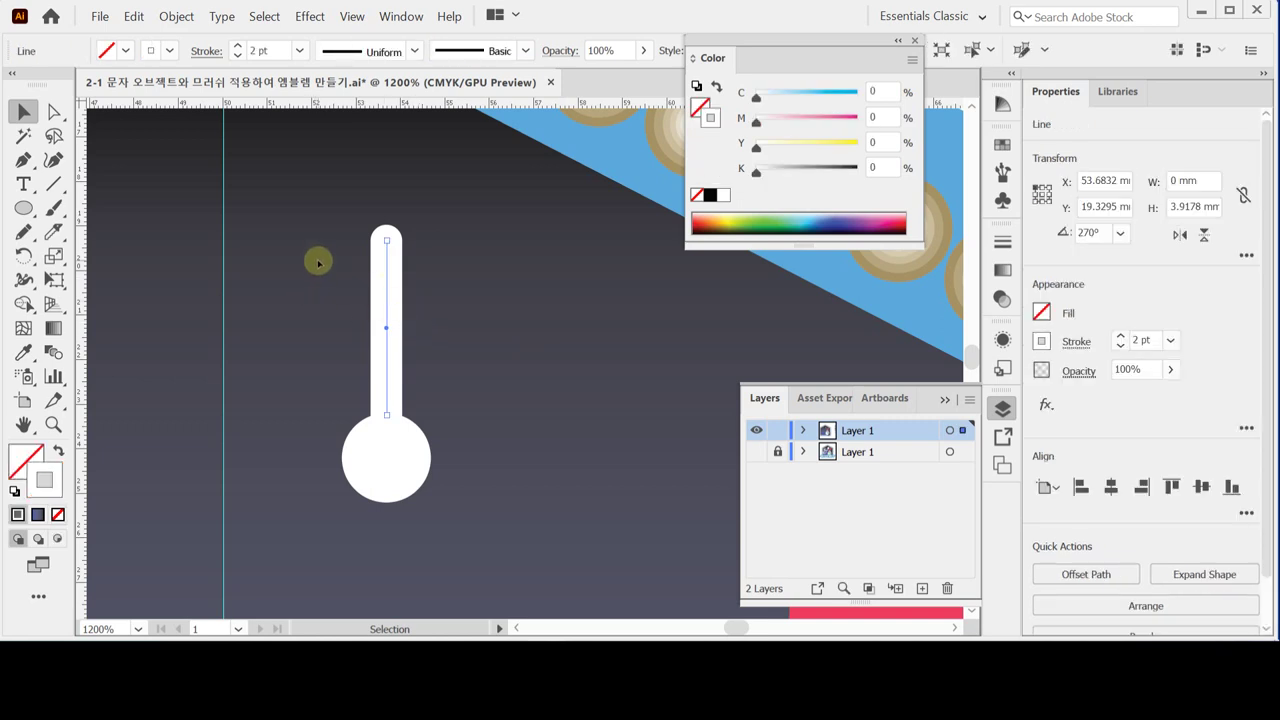
{"action": "left_click", "coordinate": [53, 183]}
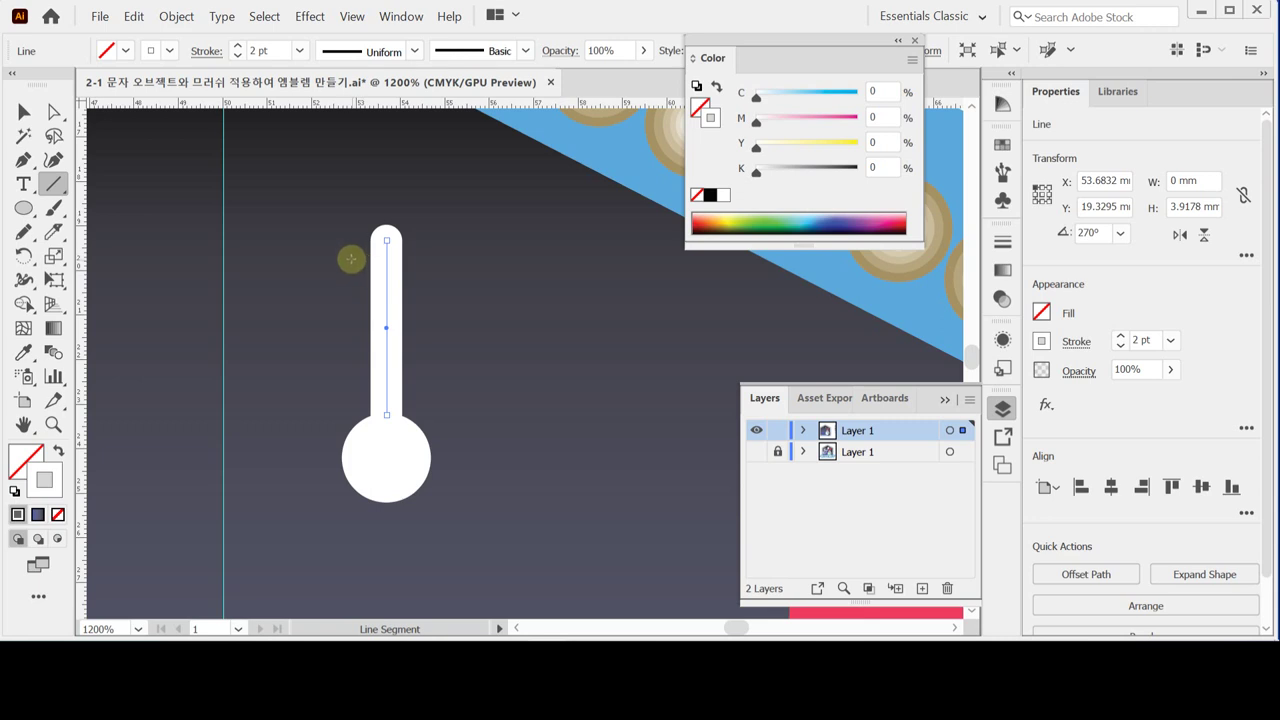
{"action": "left_click_drag", "start_coordinate": [349, 256], "coordinate": [387, 293]}
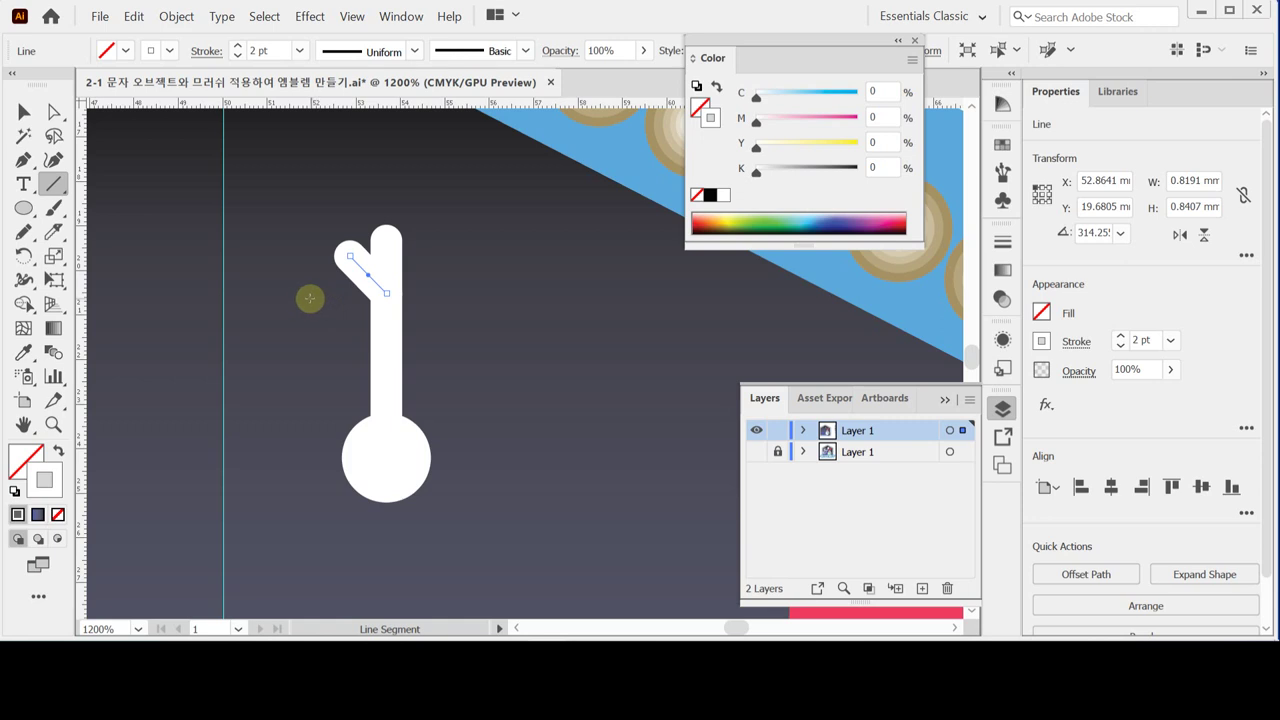
{"action": "left_click_drag", "start_coordinate": [307, 298], "coordinate": [383, 372]}
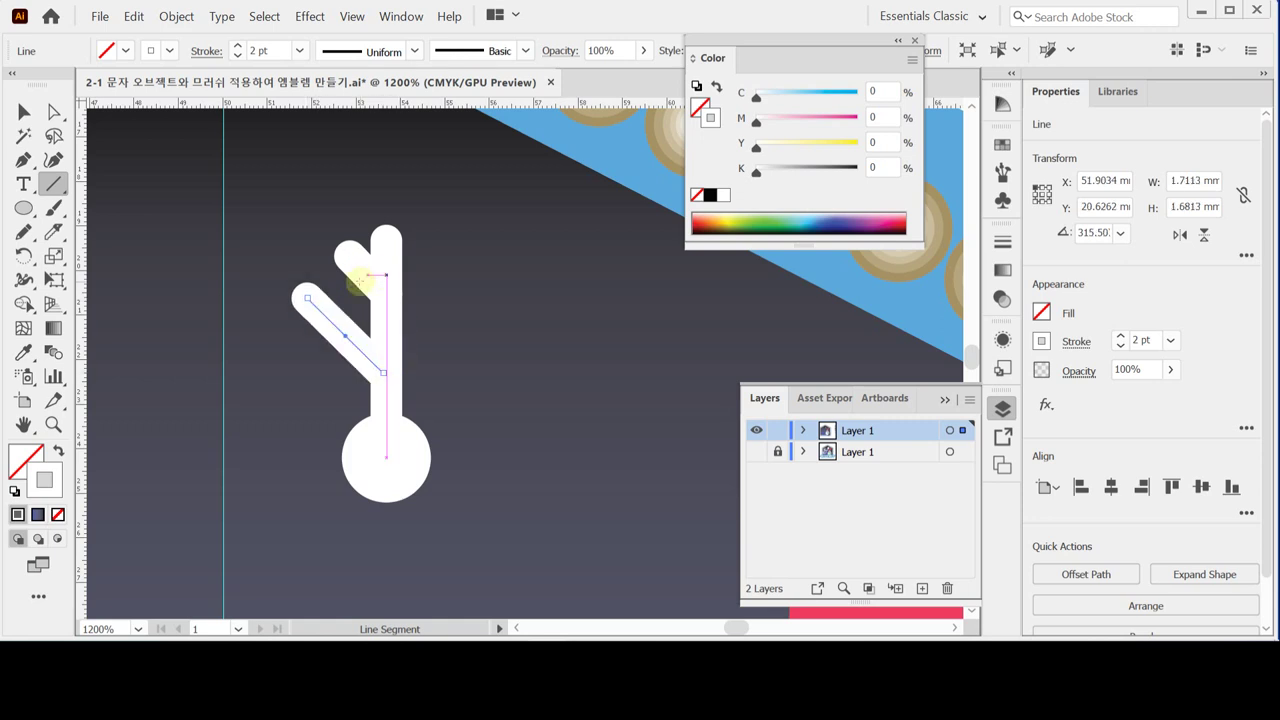
- Move the short upper branch slightly left and down, closer to the long branch
{"action": "left_click", "coordinate": [461, 261], "text": "ctrl"}
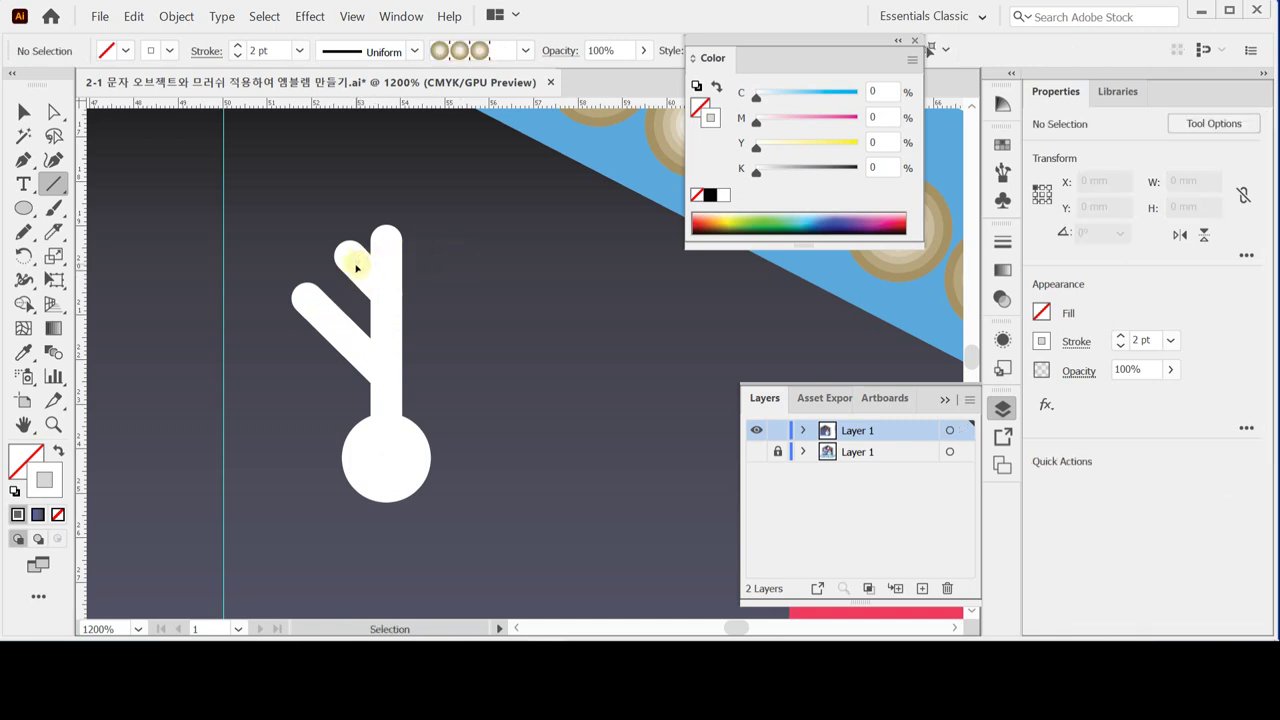
{"action": "left_click_drag", "start_coordinate": [351, 257], "coordinate": [387, 292]}
{"action": "key", "text": "v"}
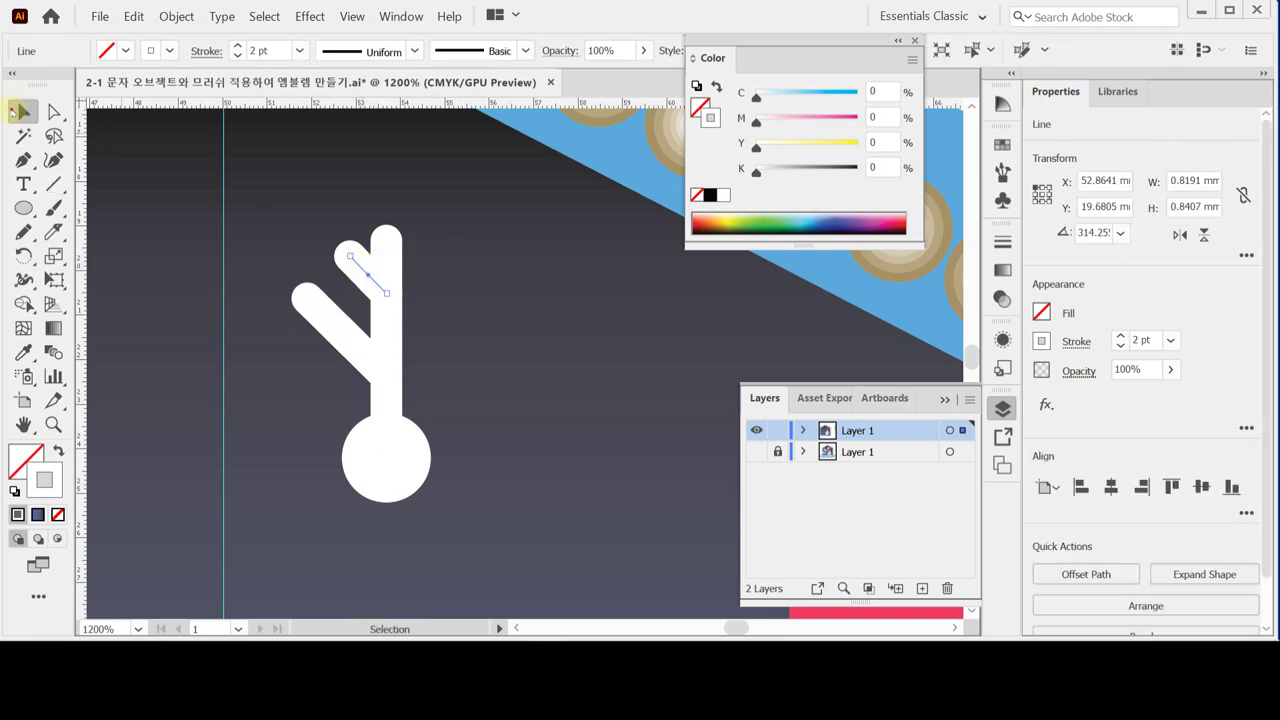
{"action": "mouse_move", "coordinate": [365, 272]}
{"action": "left_mouse_down"}
{"action": "mouse_move", "coordinate": [337, 277]}
{"action": "mouse_move", "coordinate": [357, 284]}
{"action": "left_mouse_up"}
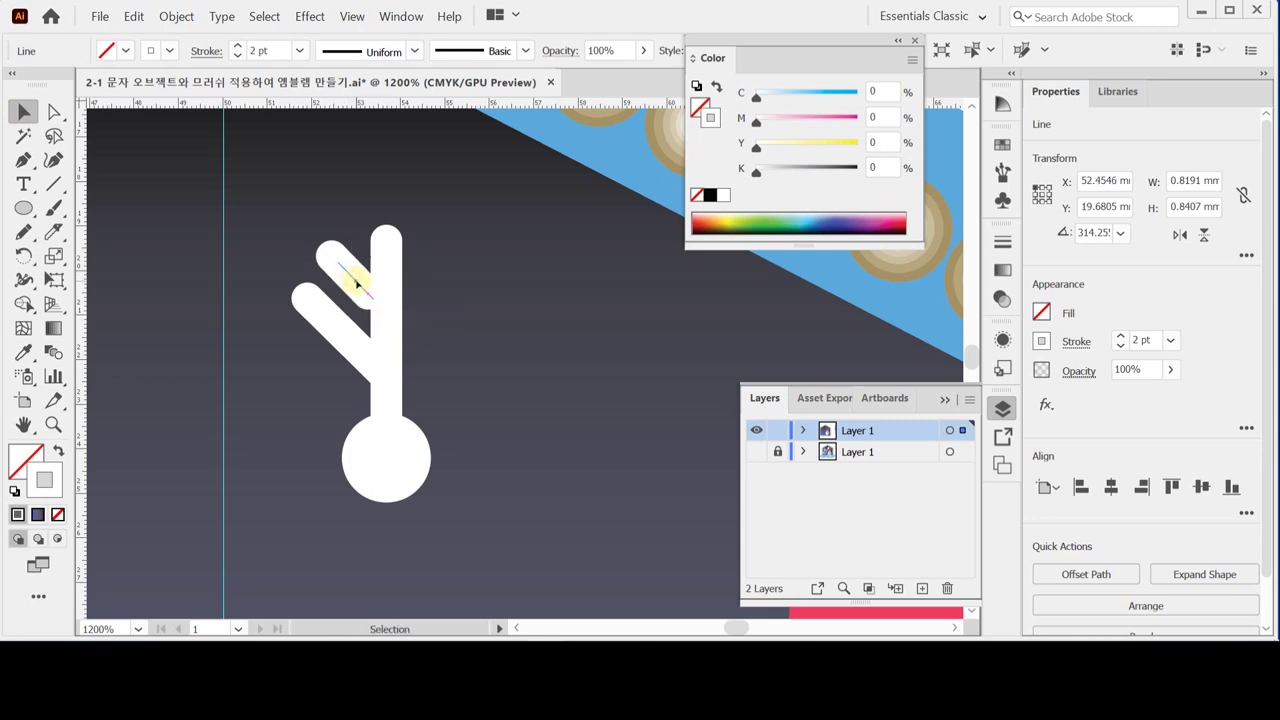
{"action": "left_click", "coordinate": [359, 336]}
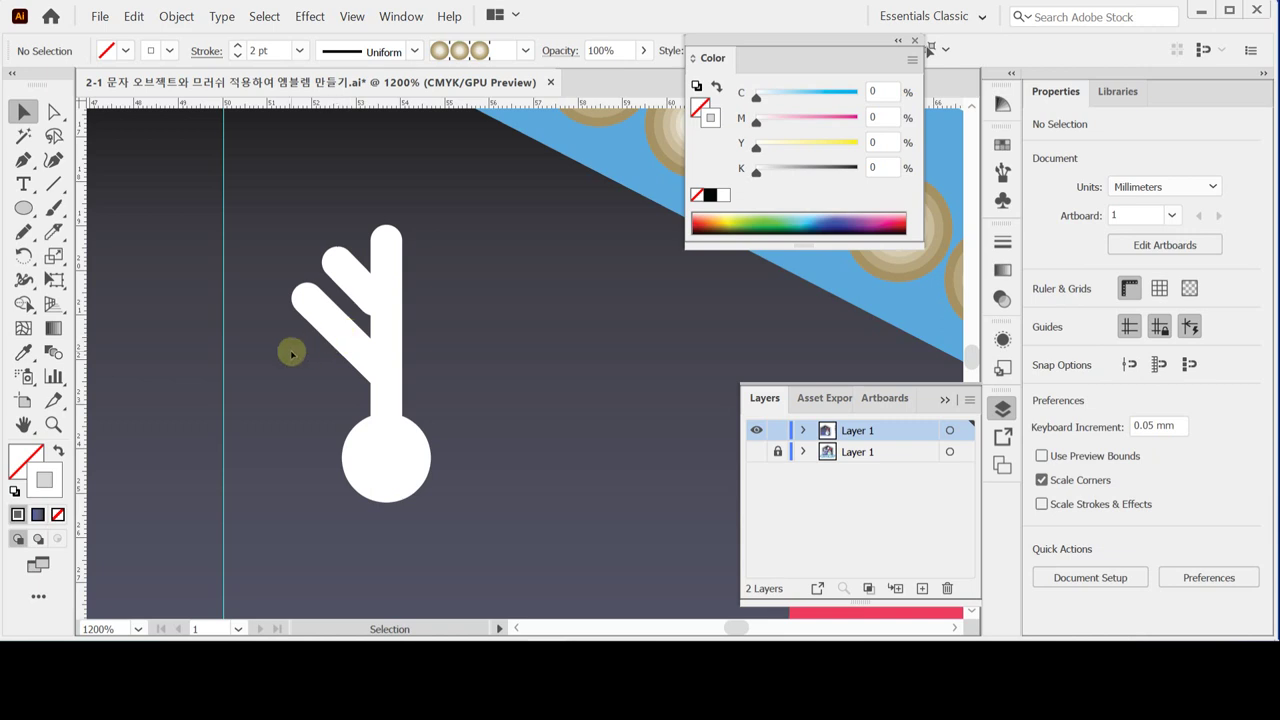
- Nudge both diagonal branches together 0.05 mm right and 0.15 mm down
{"action": "left_click_drag", "start_coordinate": [305, 211], "coordinate": [343, 349]}
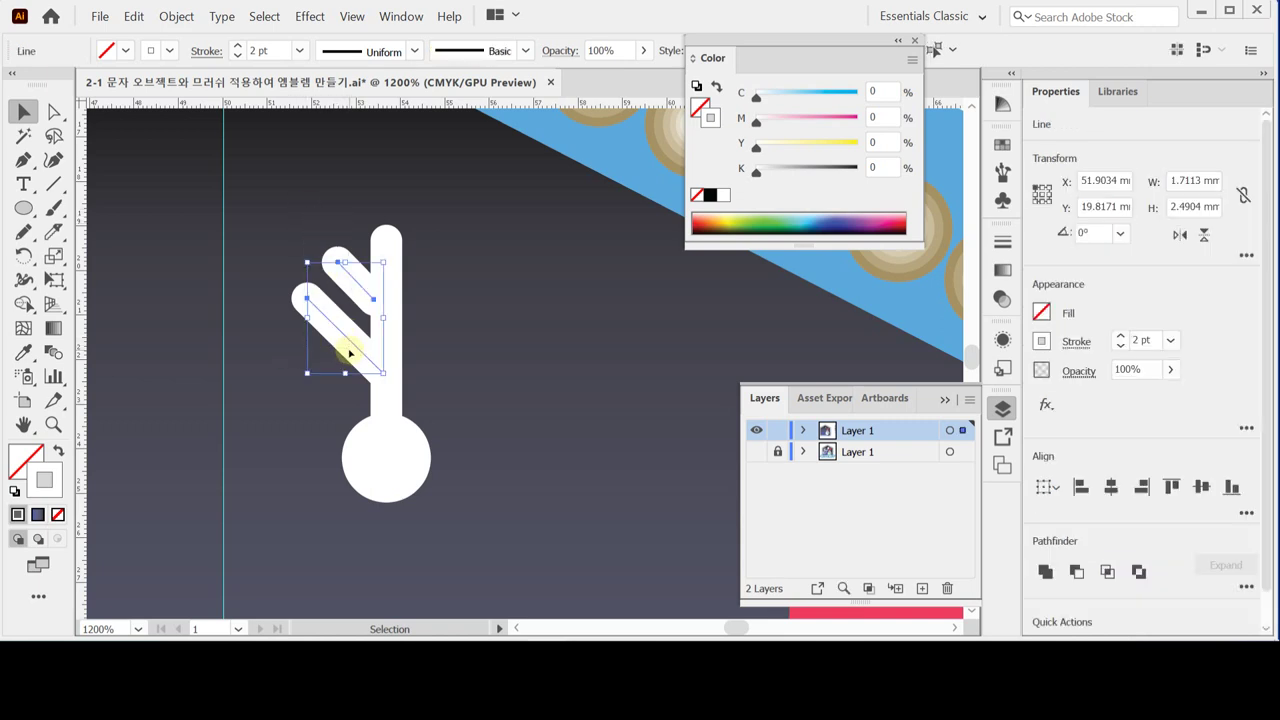
{"action": "left_click", "coordinate": [279, 275]}
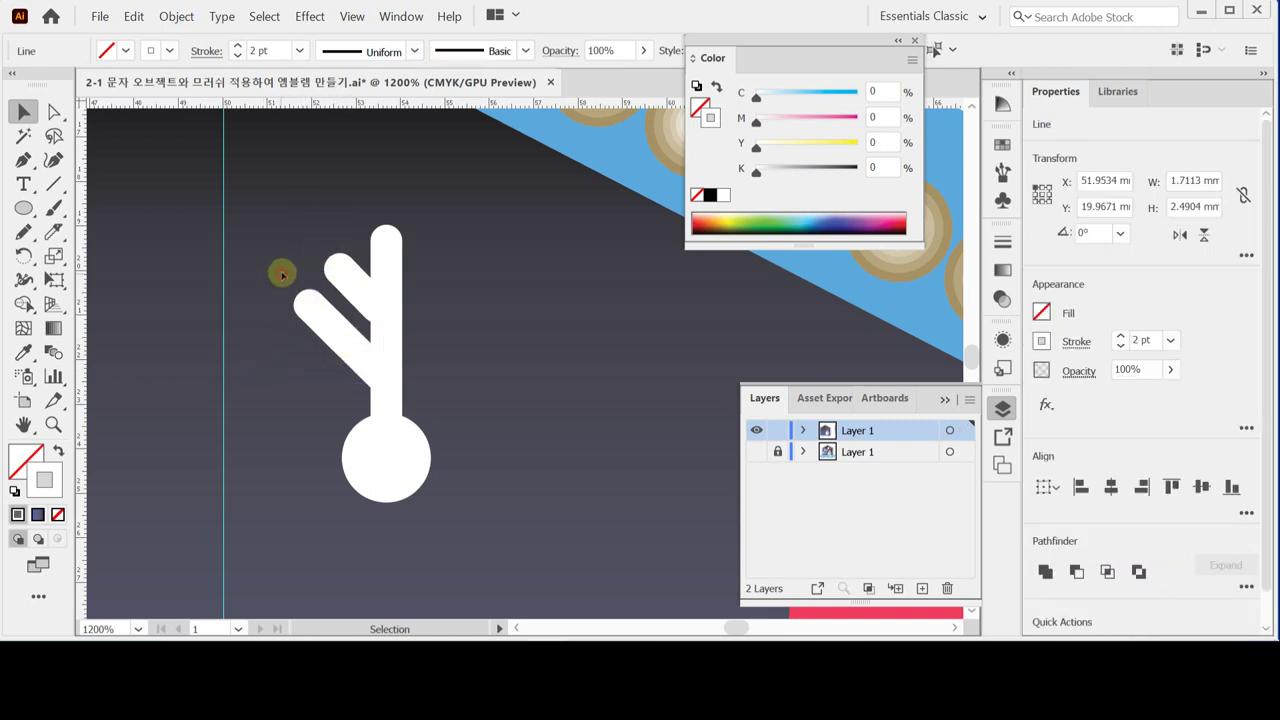
- Nudge both diagonal branches on the stem's left side together 0.2 mm down
{"action": "left_click_drag", "start_coordinate": [305, 220], "coordinate": [337, 349]}
{"action": "left_click", "coordinate": [322, 340]}
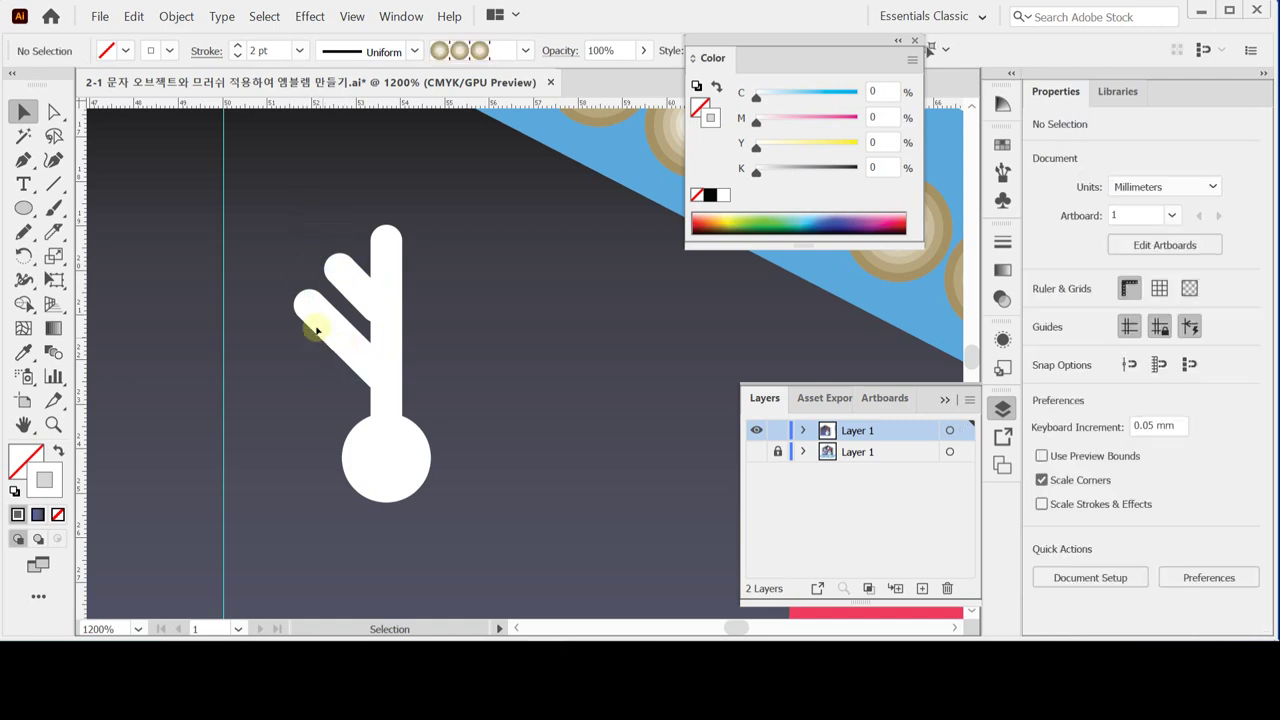
{"action": "left_click_drag", "start_coordinate": [306, 234], "coordinate": [351, 362]}
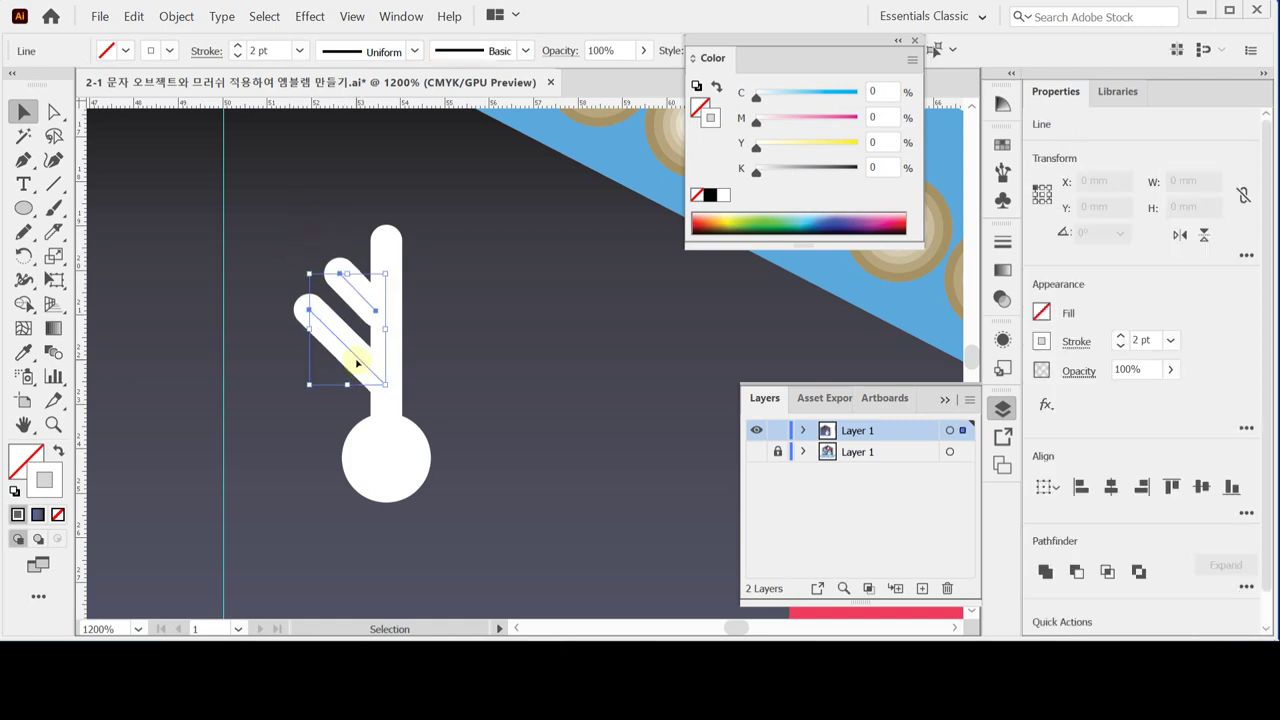
{"action": "left_click", "coordinate": [309, 250]}
- Nudge the long branch 0.15 mm left and the short branch 0.15 mm up and slightly right
{"action": "left_click", "coordinate": [340, 320]}
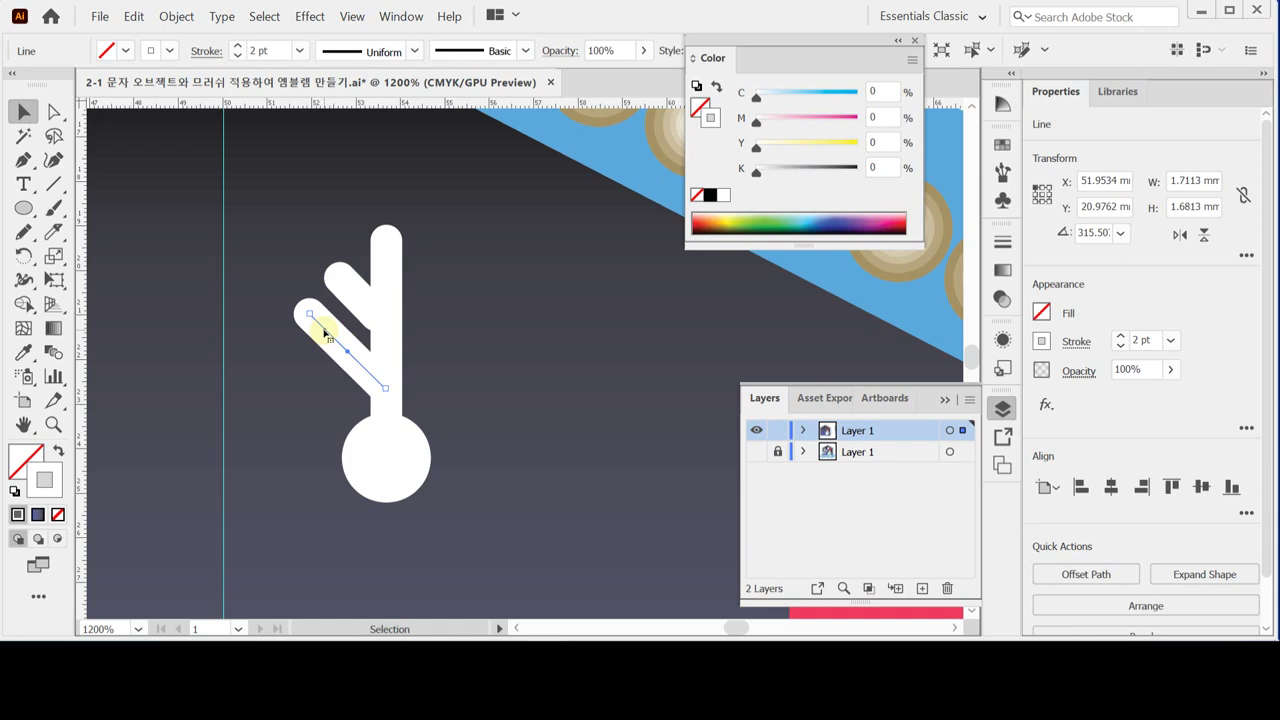
{"action": "left_click", "coordinate": [307, 246]}
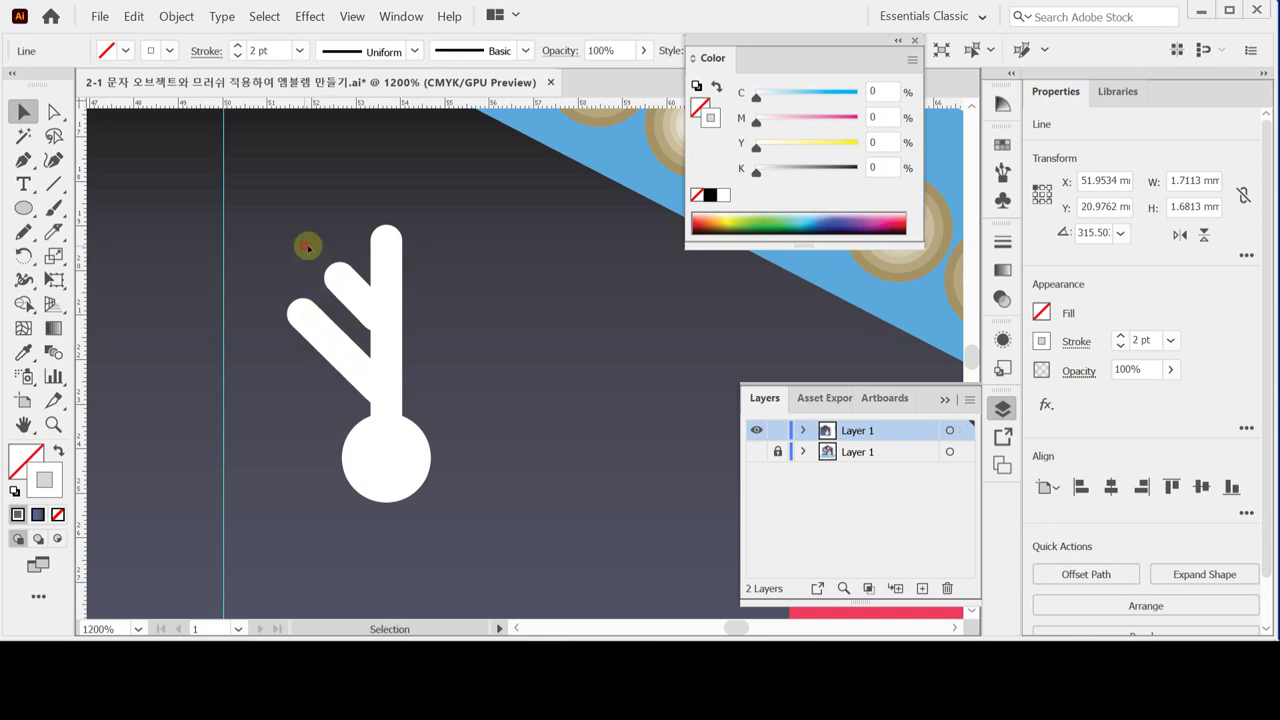
{"action": "left_click", "coordinate": [355, 295]}
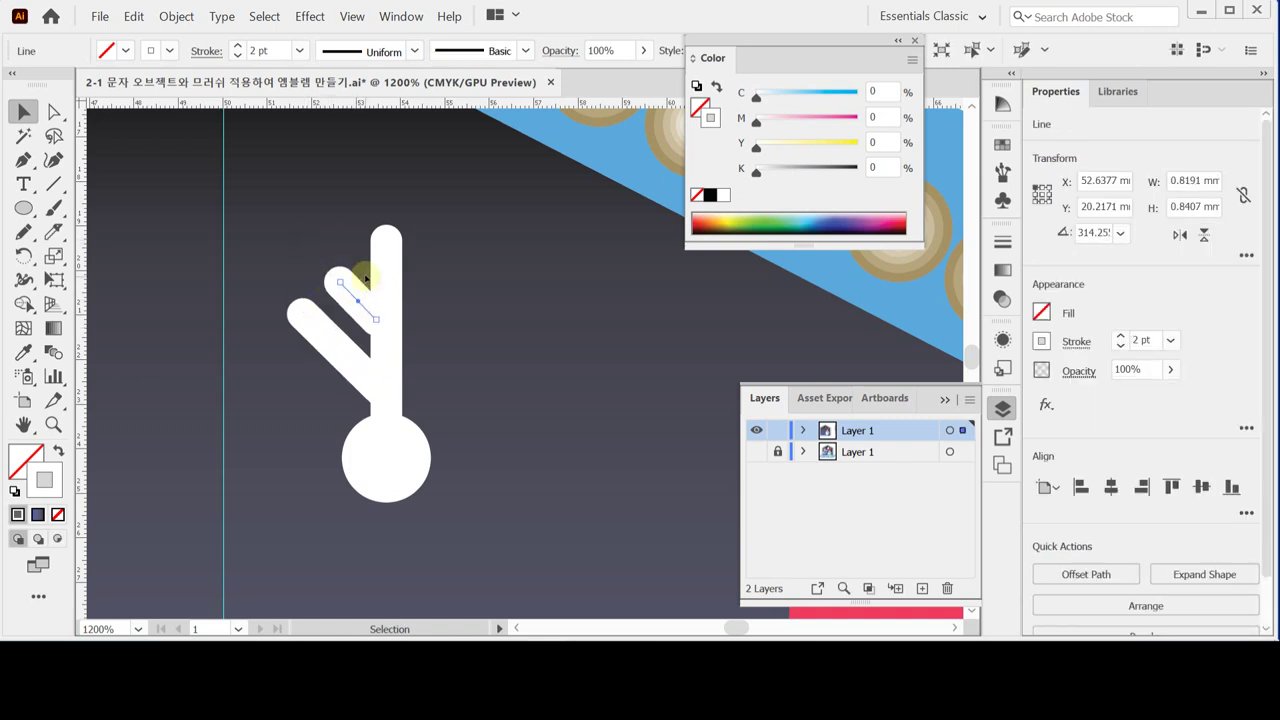
{"action": "left_click", "coordinate": [341, 224]}
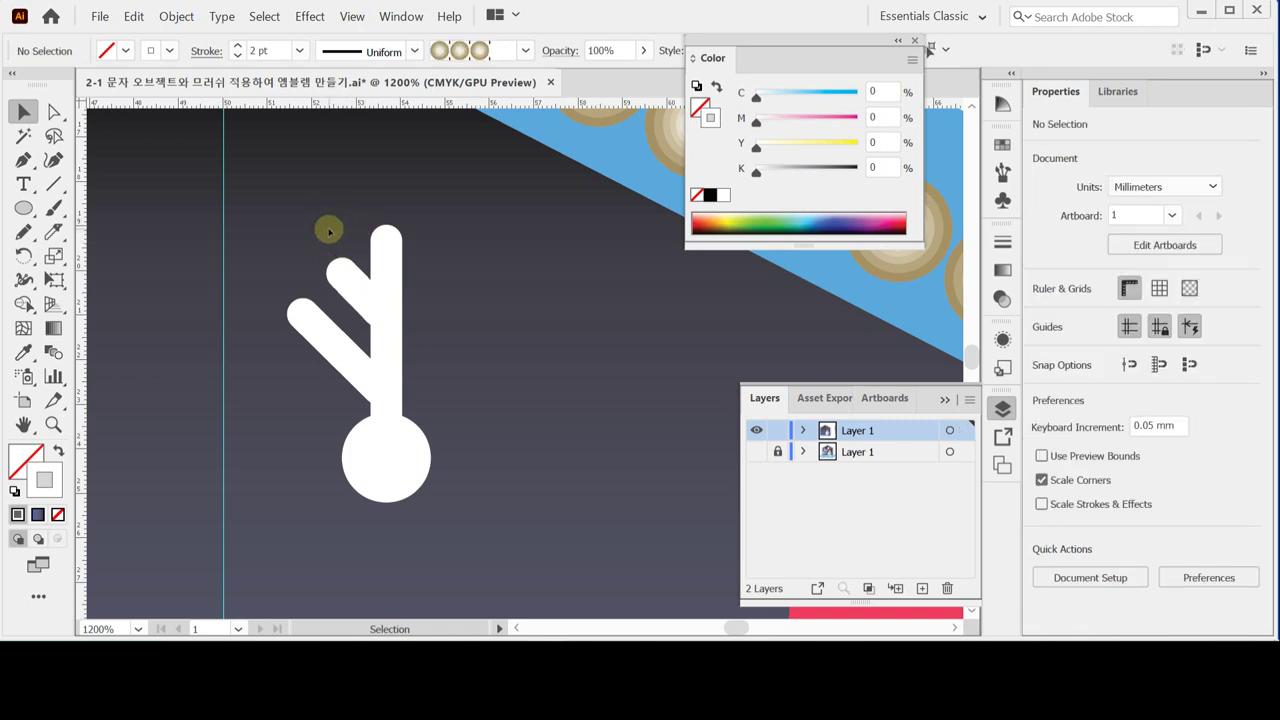
{"action": "left_click", "coordinate": [281, 228]}
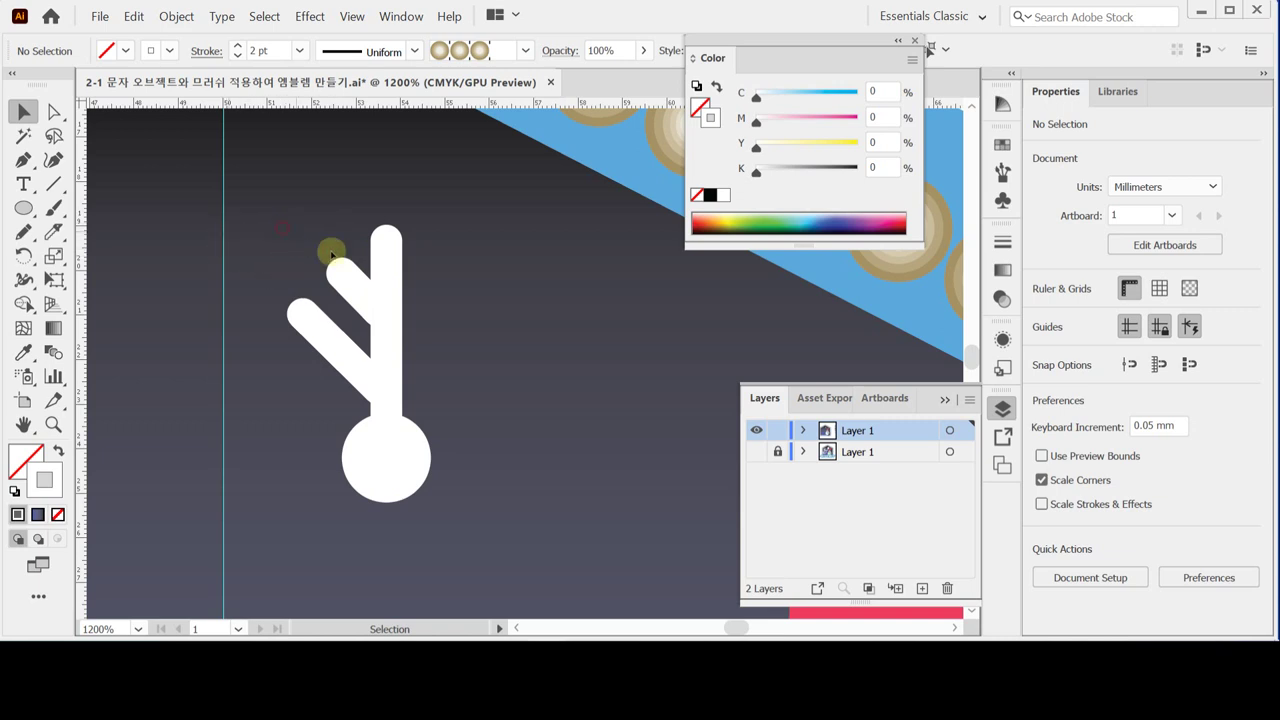
{"action": "left_click", "coordinate": [336, 395]}
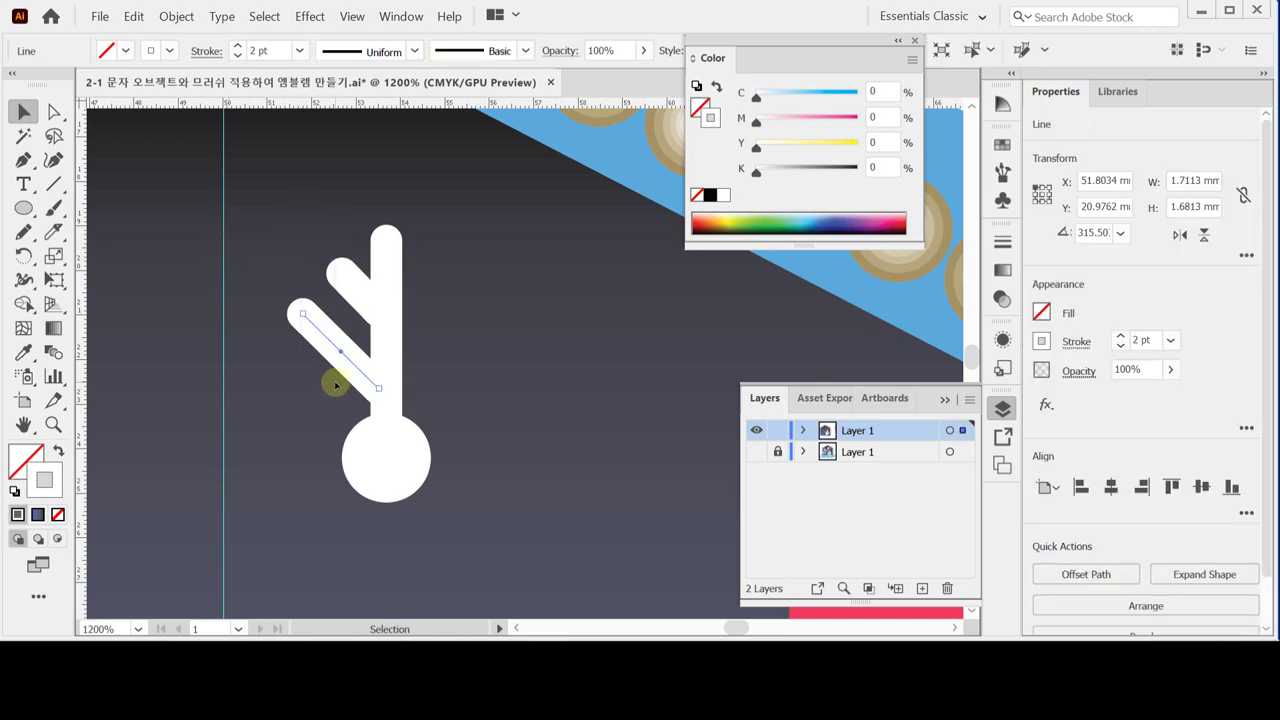
- Reflect a copy of both diagonal branches across a vertical axis through the circle's centre
{"action": "left_click_drag", "start_coordinate": [274, 207], "coordinate": [346, 374]}
{"action": "left_click_drag", "start_coordinate": [293, 209], "coordinate": [342, 374]}
{"action": "left_click", "coordinate": [22, 257]}
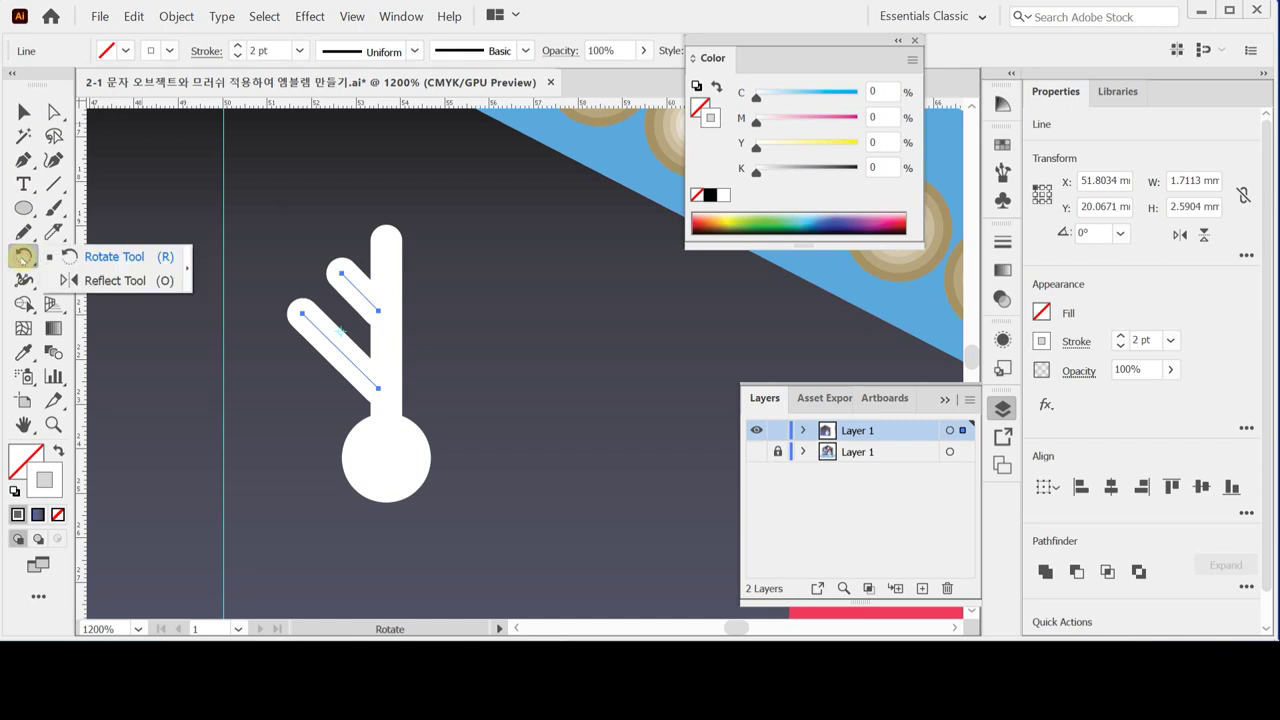
{"action": "left_click", "coordinate": [110, 280]}
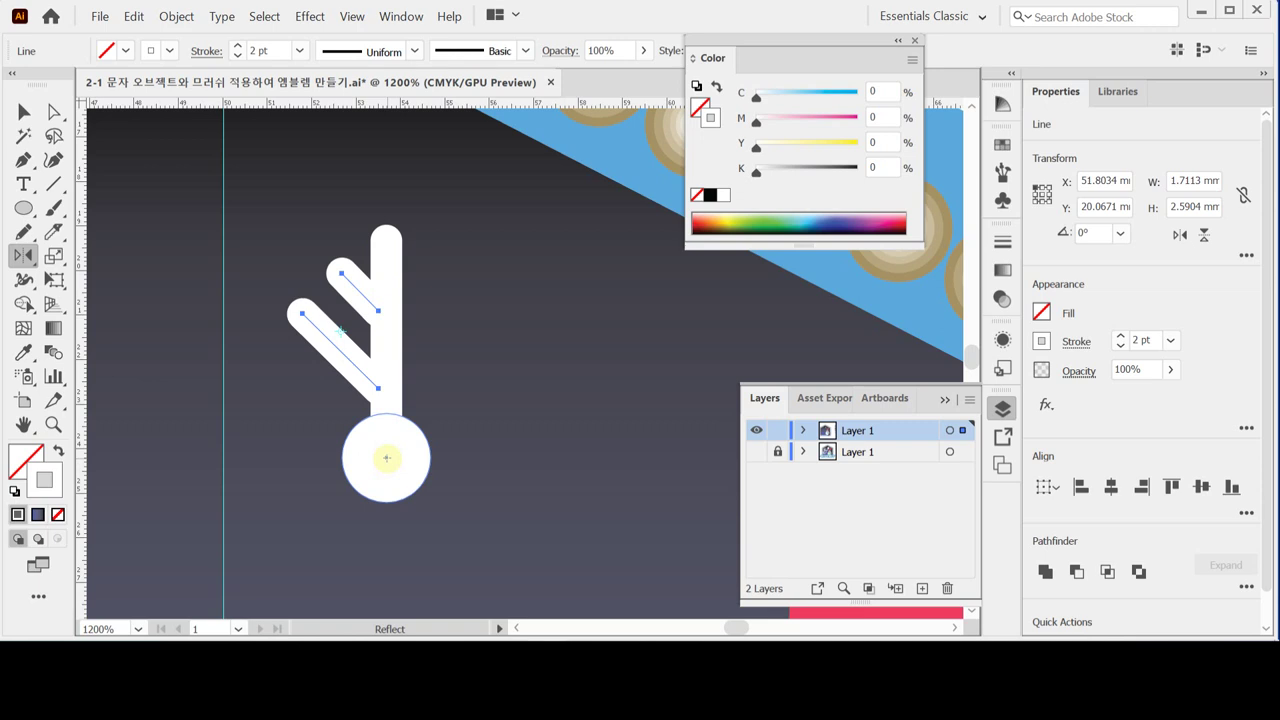
{"action": "left_click", "coordinate": [386, 458], "text": "alt"}
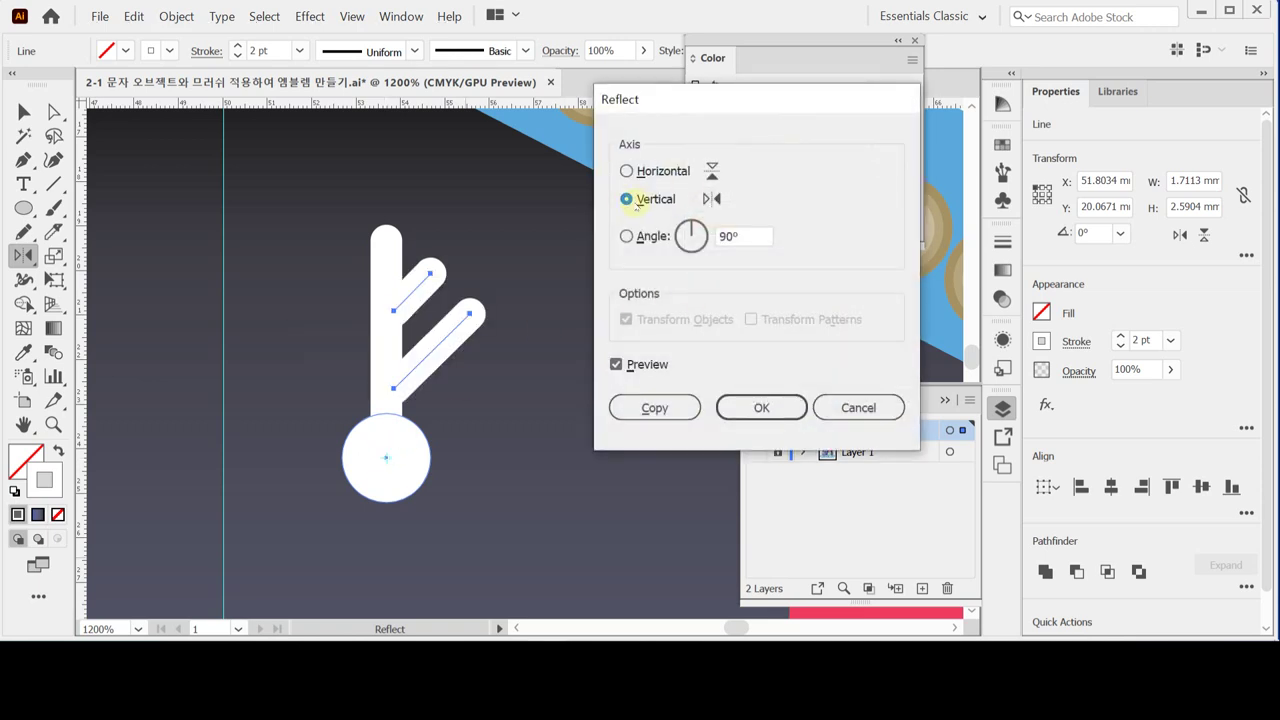
{"action": "left_click", "coordinate": [654, 408]}
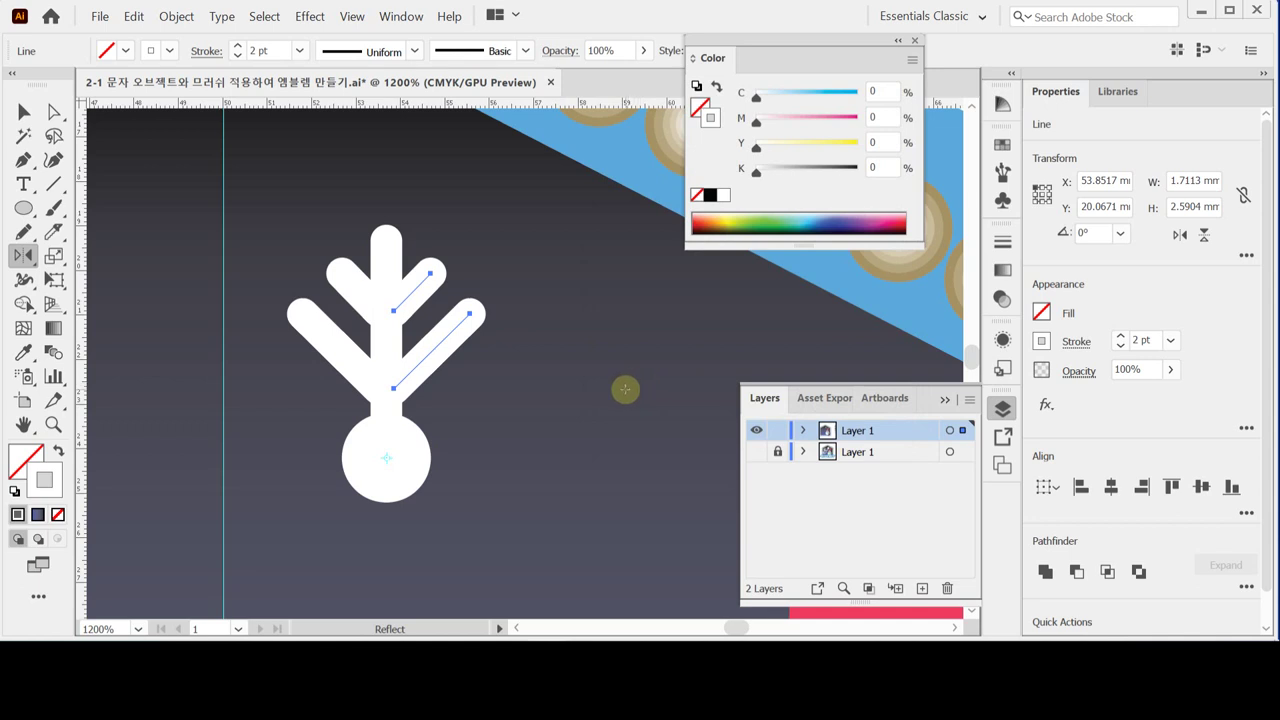
{"action": "left_click", "coordinate": [280, 235], "text": "ctrl"}
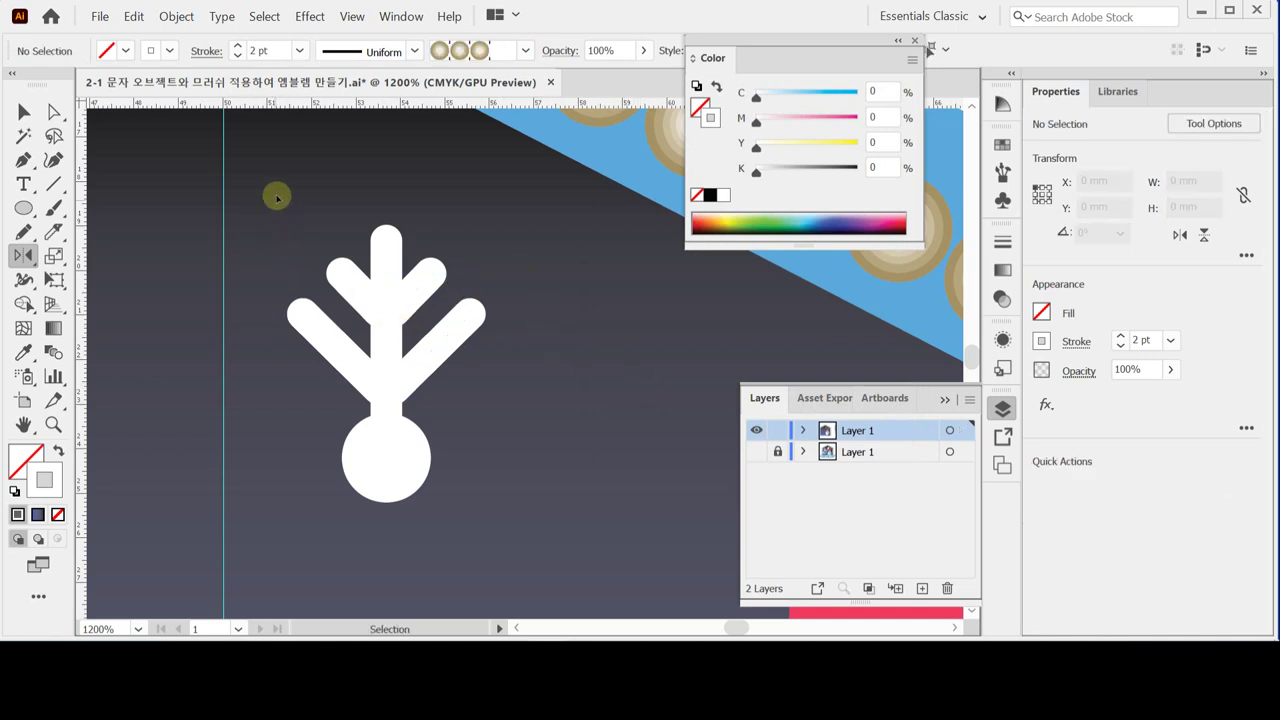
- Convert the strokes of the stem and its four branches to filled outlines with Outline Stroke
{"action": "left_click", "coordinate": [320, 338], "text": "ctrl"}
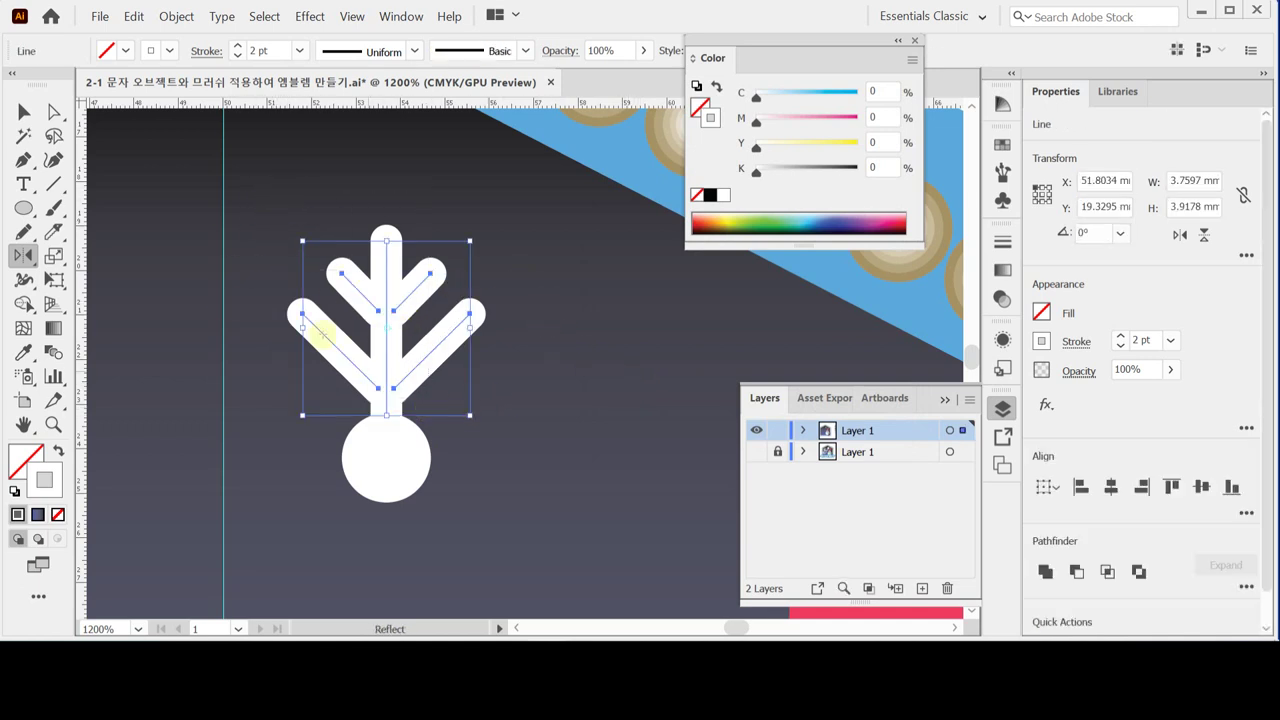
{"action": "left_click", "coordinate": [133, 16]}
{"action": "mouse_move", "coordinate": [180, 18]}
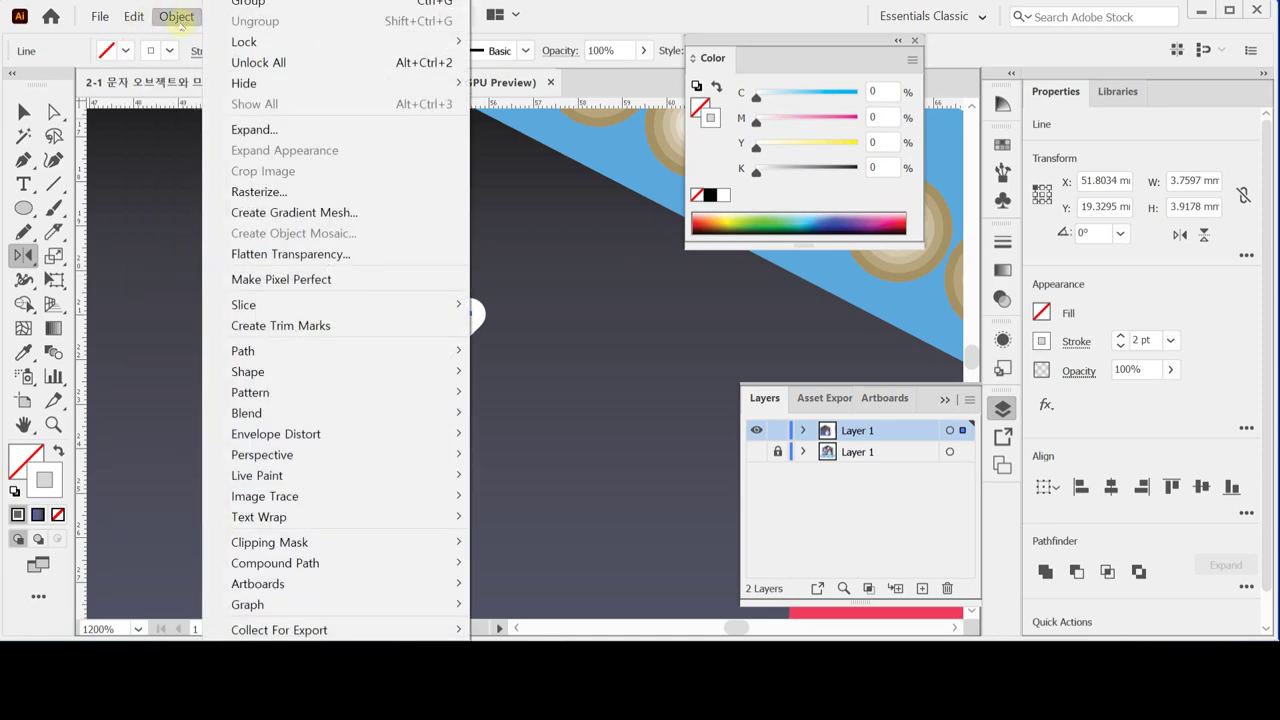
{"action": "mouse_move", "coordinate": [314, 348]}
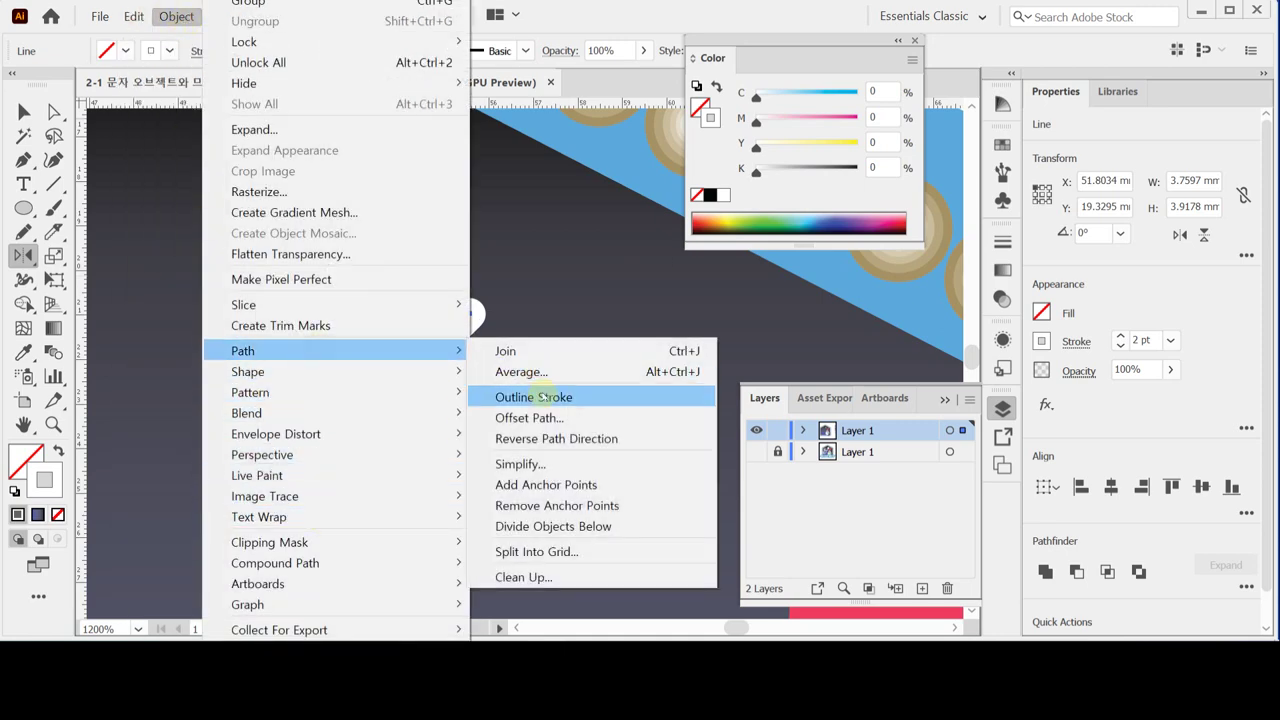
{"action": "left_click", "coordinate": [543, 396]}
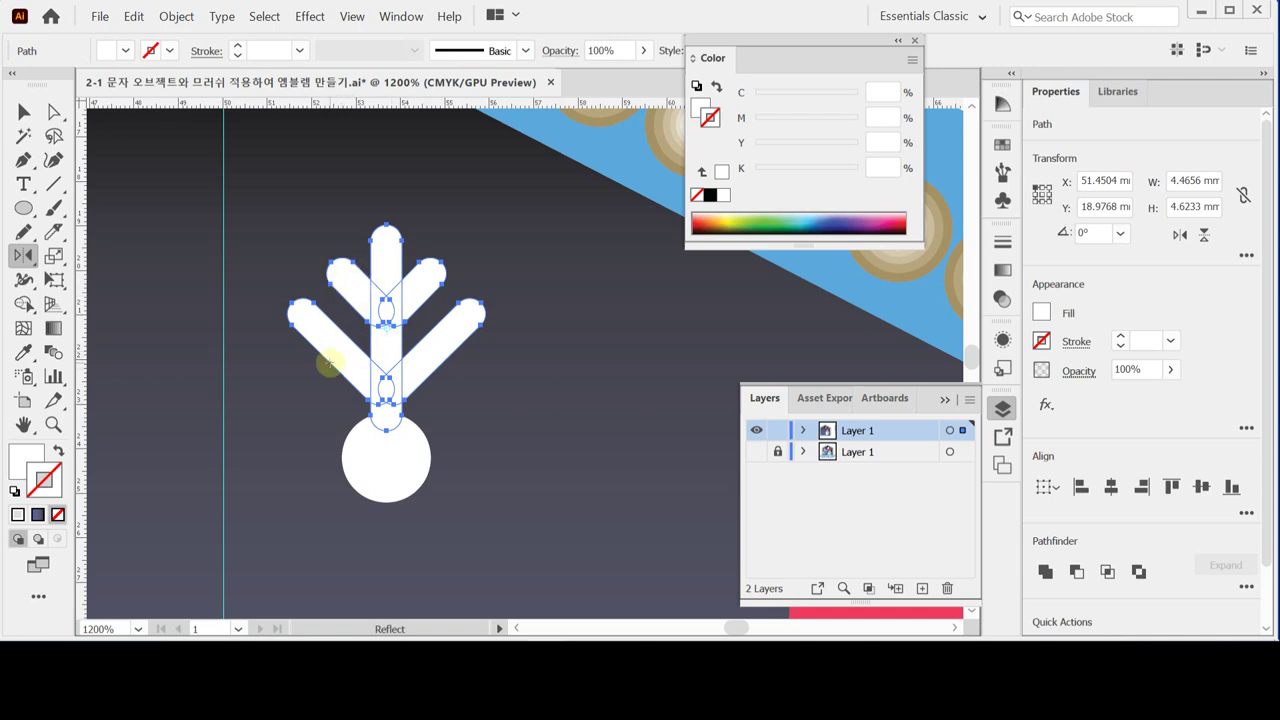
- Rotate a copy of the whole branched arm 72° about the circle's centre
{"action": "left_click", "coordinate": [22, 256]}
{"action": "left_click", "coordinate": [108, 253]}
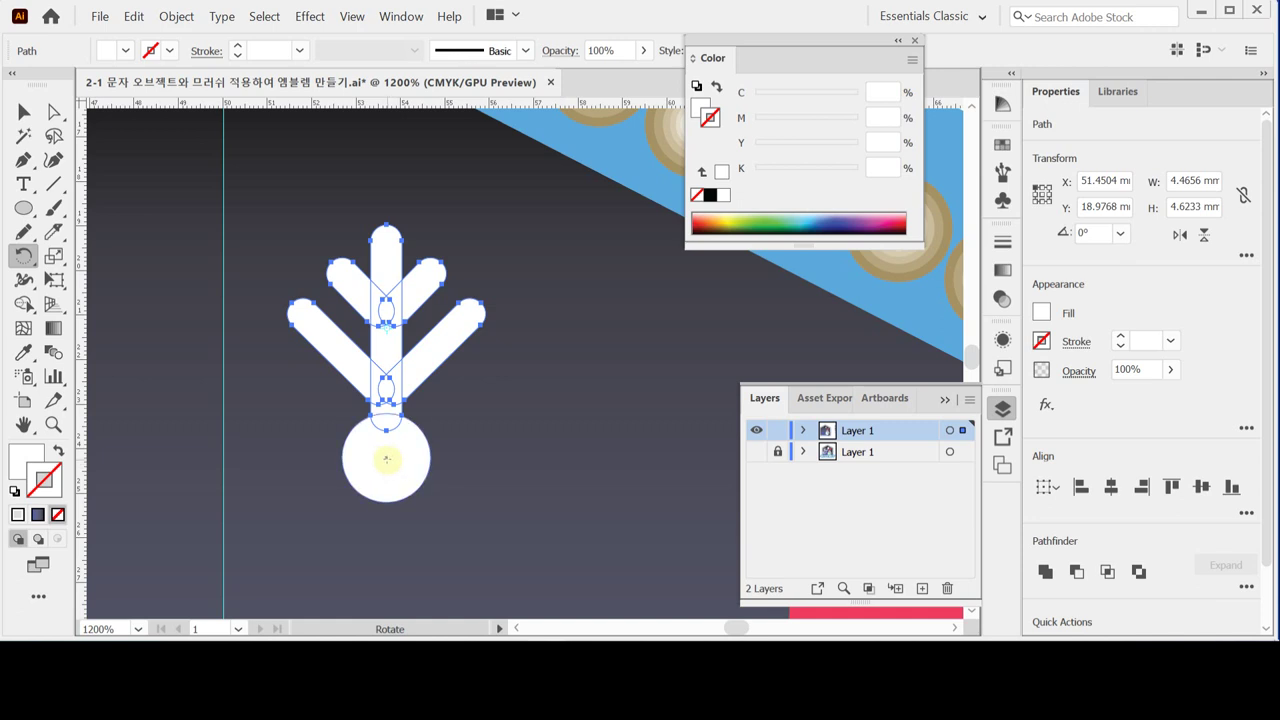
{"action": "left_click", "coordinate": [388, 460], "text": "alt"}
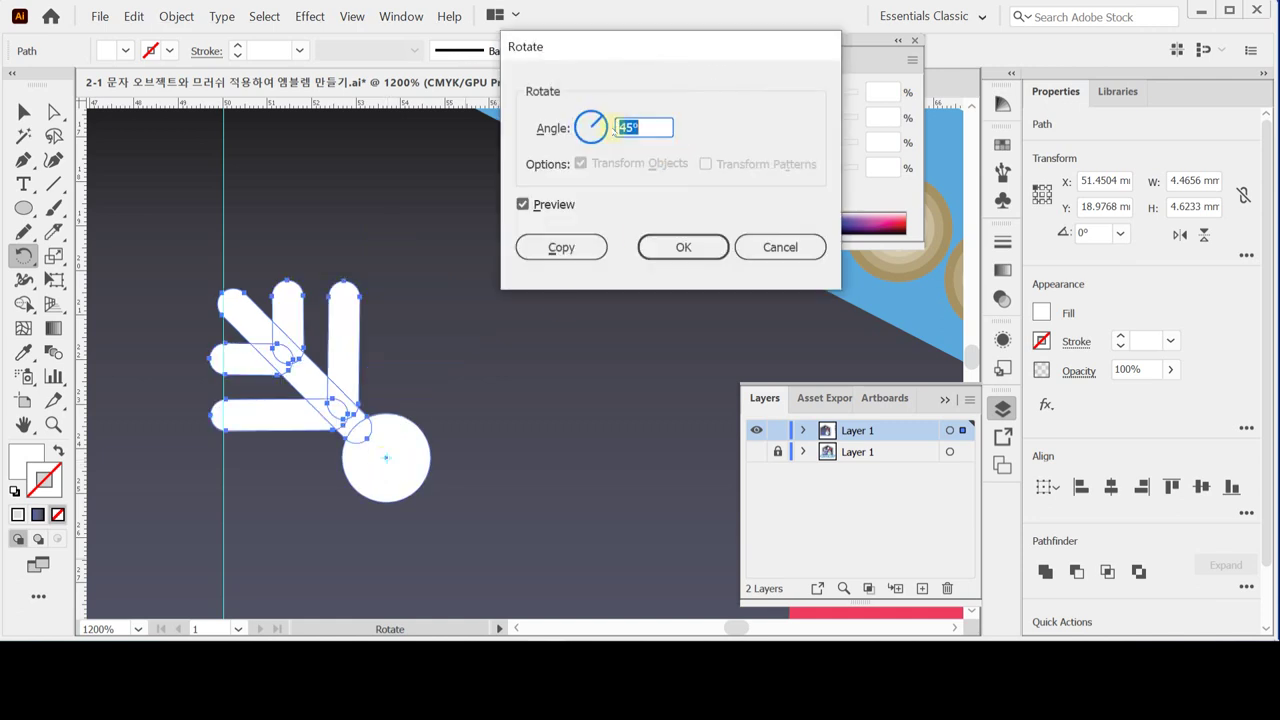
{"action": "type", "text": "72"}
{"action": "left_click", "coordinate": [562, 248]}
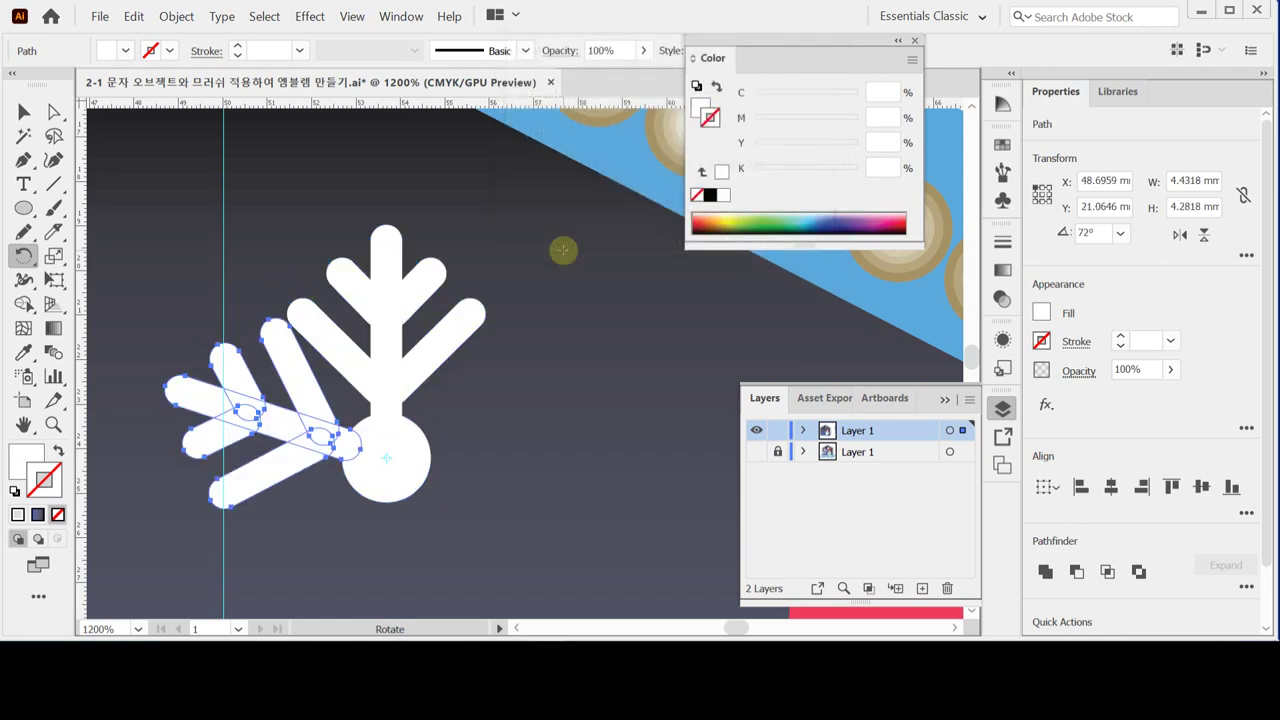
- Repeat the rotated copy until five arms surround the circle
{"action": "key", "text": "ctrl+d"}
{"action": "key", "text": "ctrl+d"}
{"action": "key", "text": "ctrl+d"}
{"action": "key", "text": "ctrl+d"}
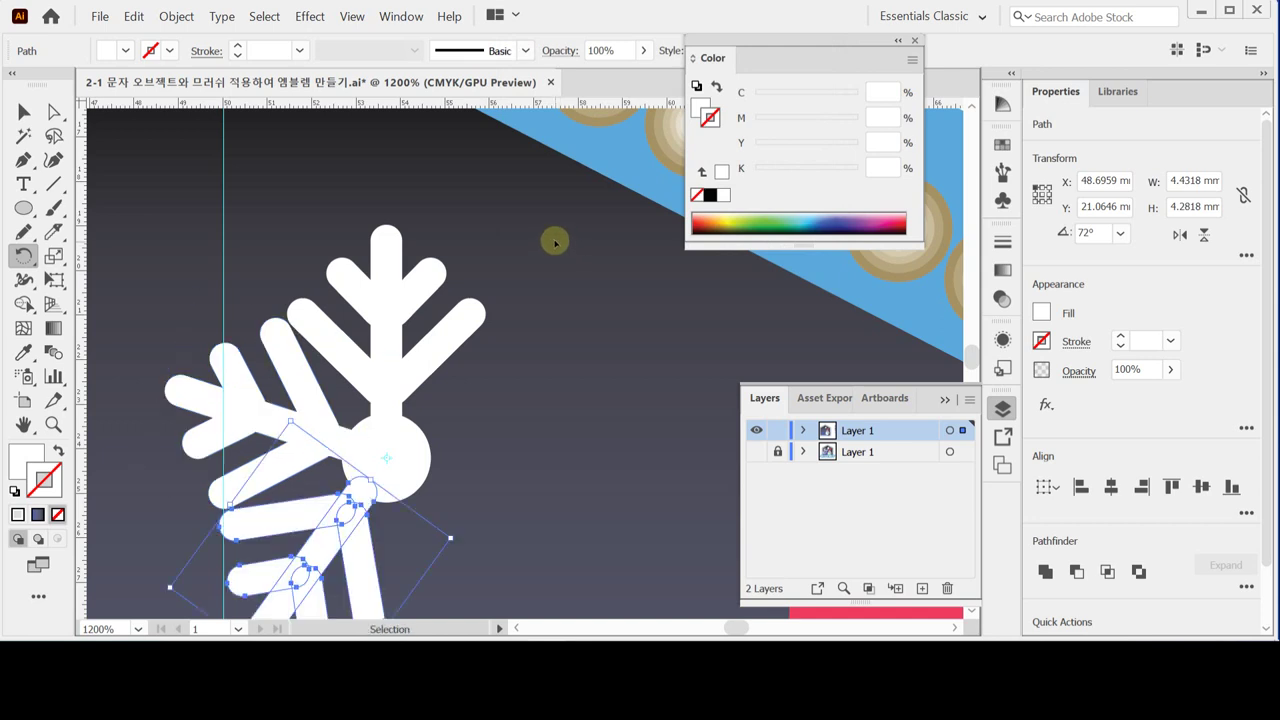
{"action": "key", "text": "ctrl+d"}
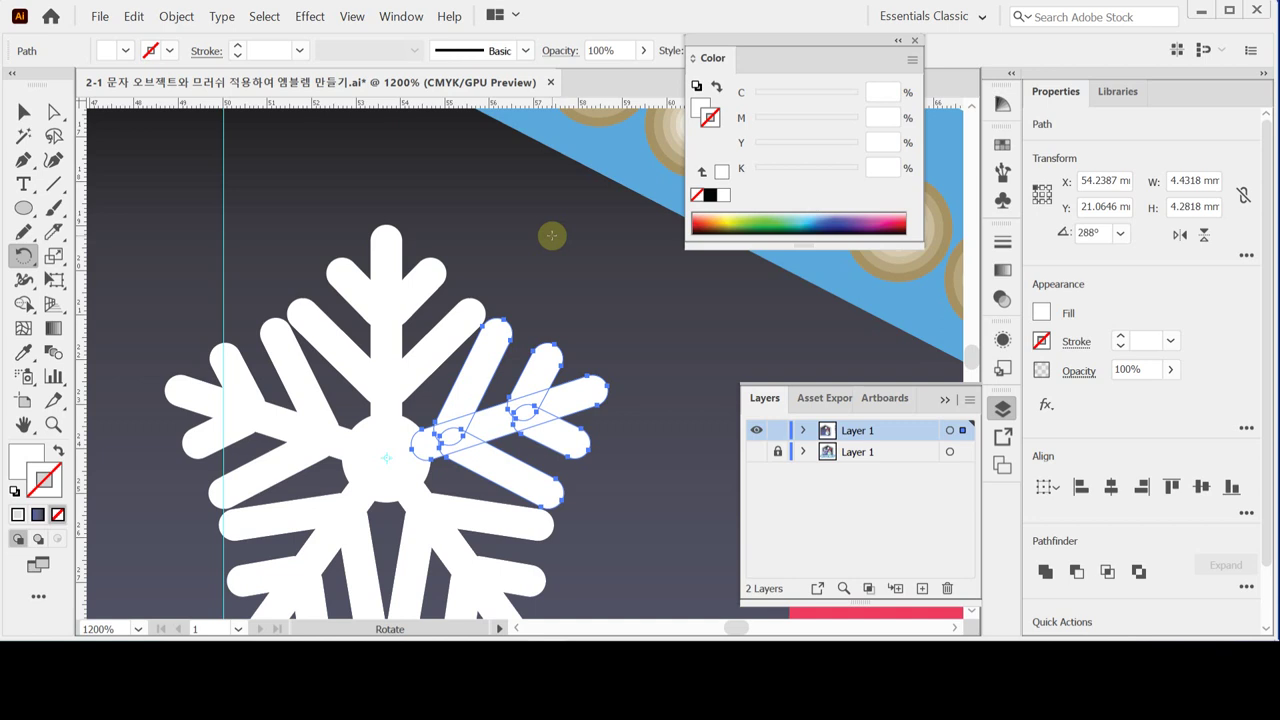
{"action": "left_click", "coordinate": [252, 280], "text": "ctrl"}
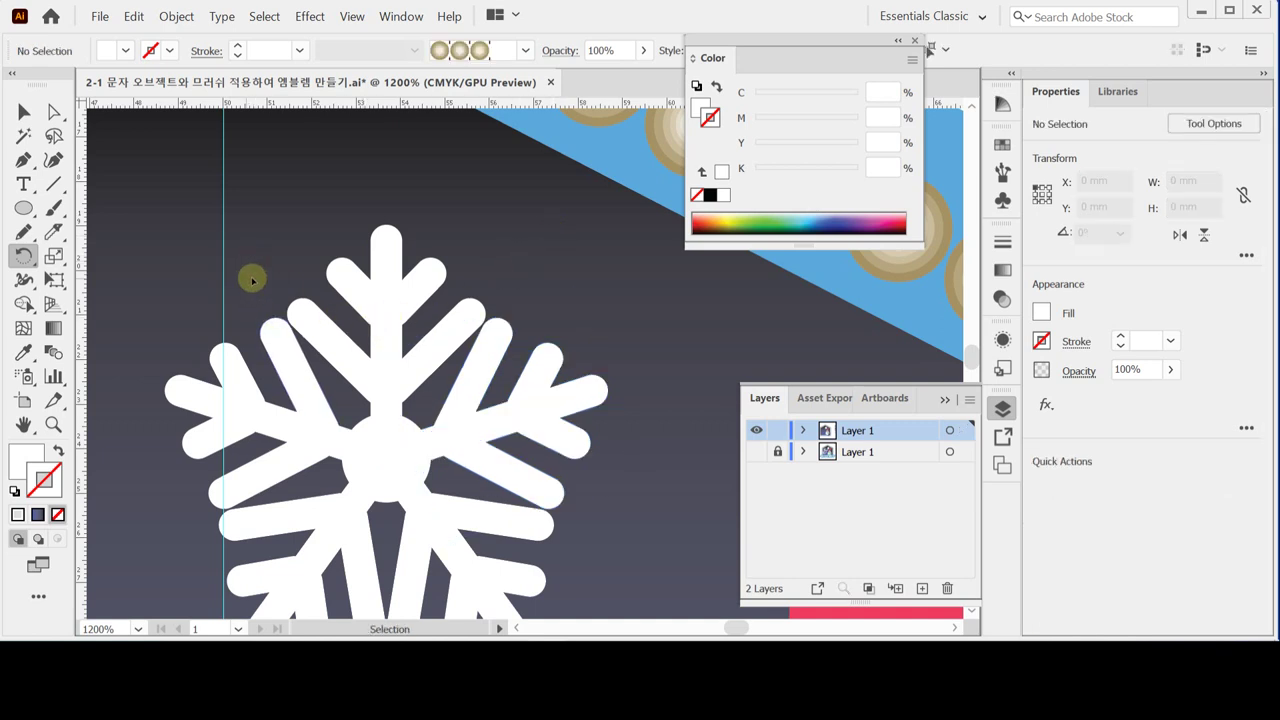
- Unite the circle and all five arms into a single snowflake shape and save the document
{"action": "left_click", "coordinate": [466, 506], "text": "ctrl"}
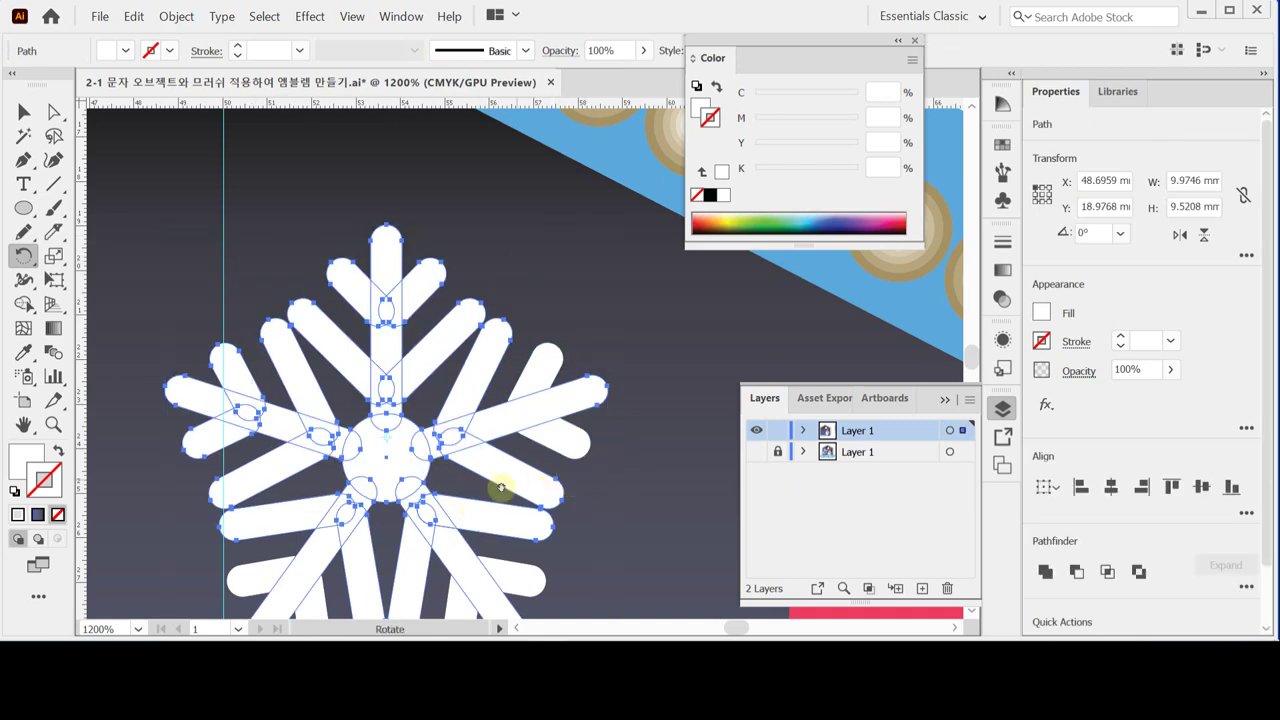
{"action": "left_click_drag", "start_coordinate": [511, 481], "coordinate": [563, 383]}
{"action": "key", "text": "ctrl"}
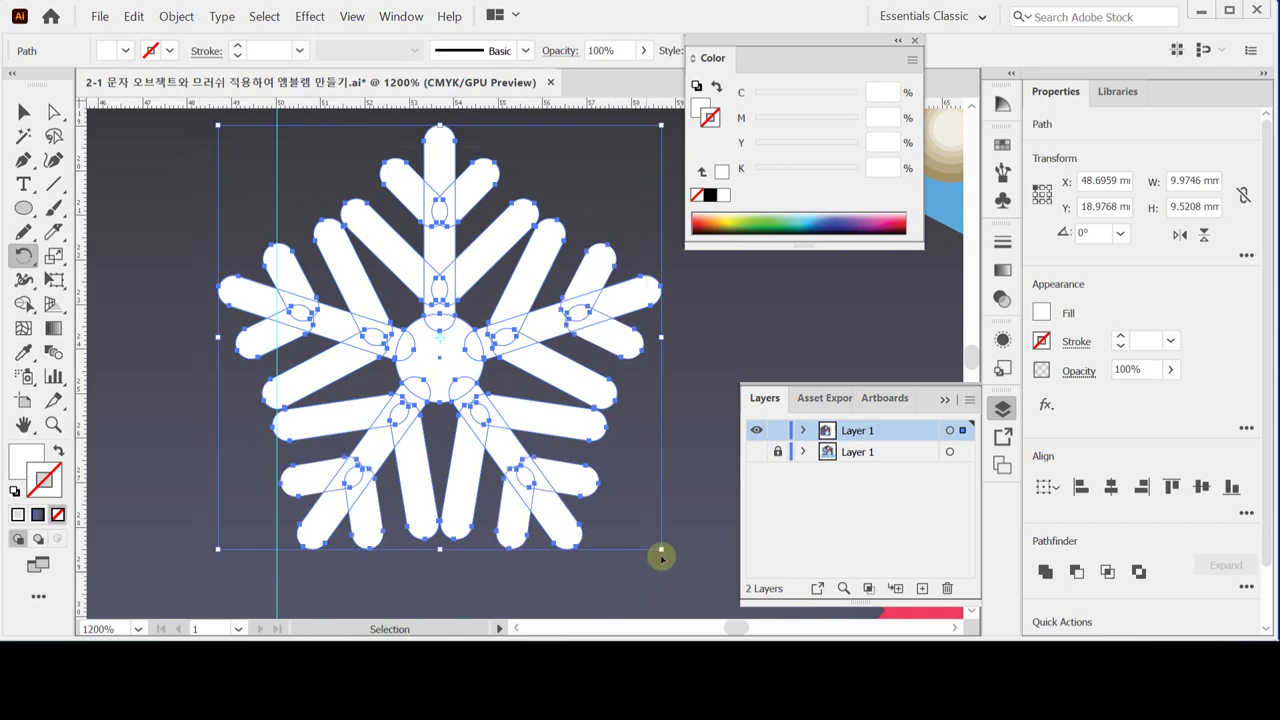
{"action": "left_click", "coordinate": [1045, 570]}
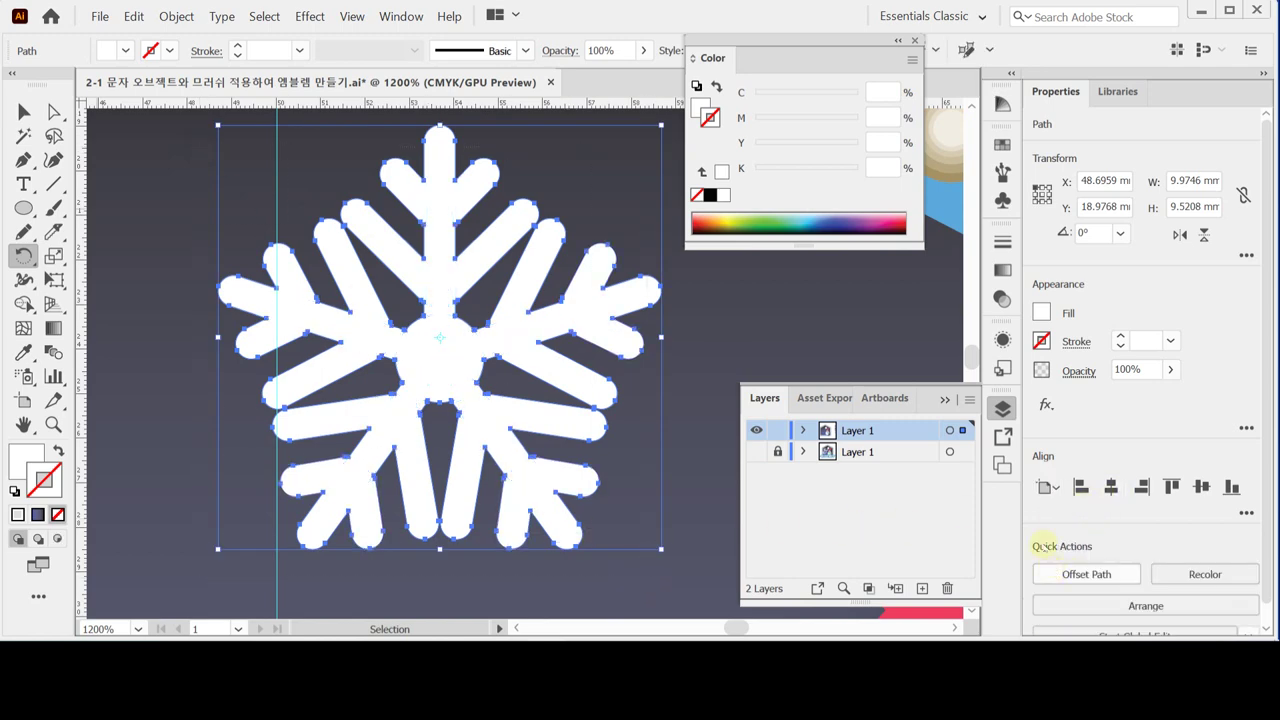
{"action": "left_click", "coordinate": [566, 420], "text": "ctrl+alt"}
{"action": "key", "text": "ctrl"}
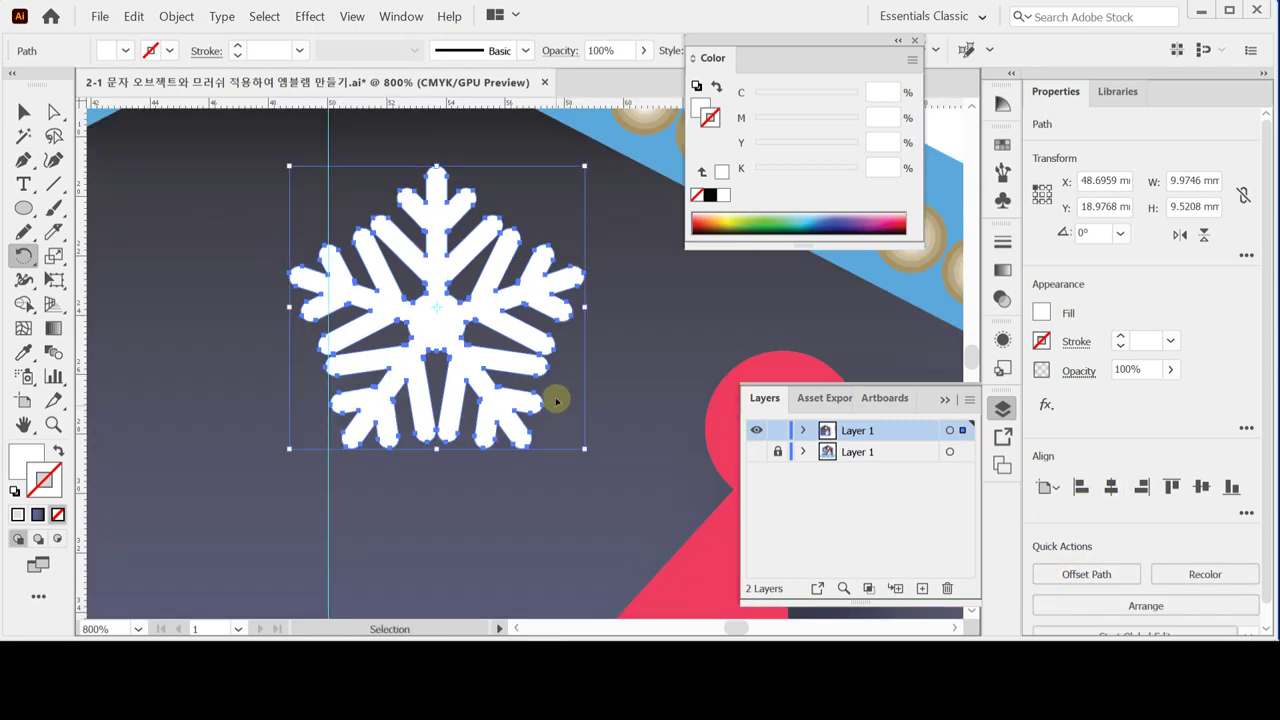
{"action": "key", "text": "ctrl+s"}
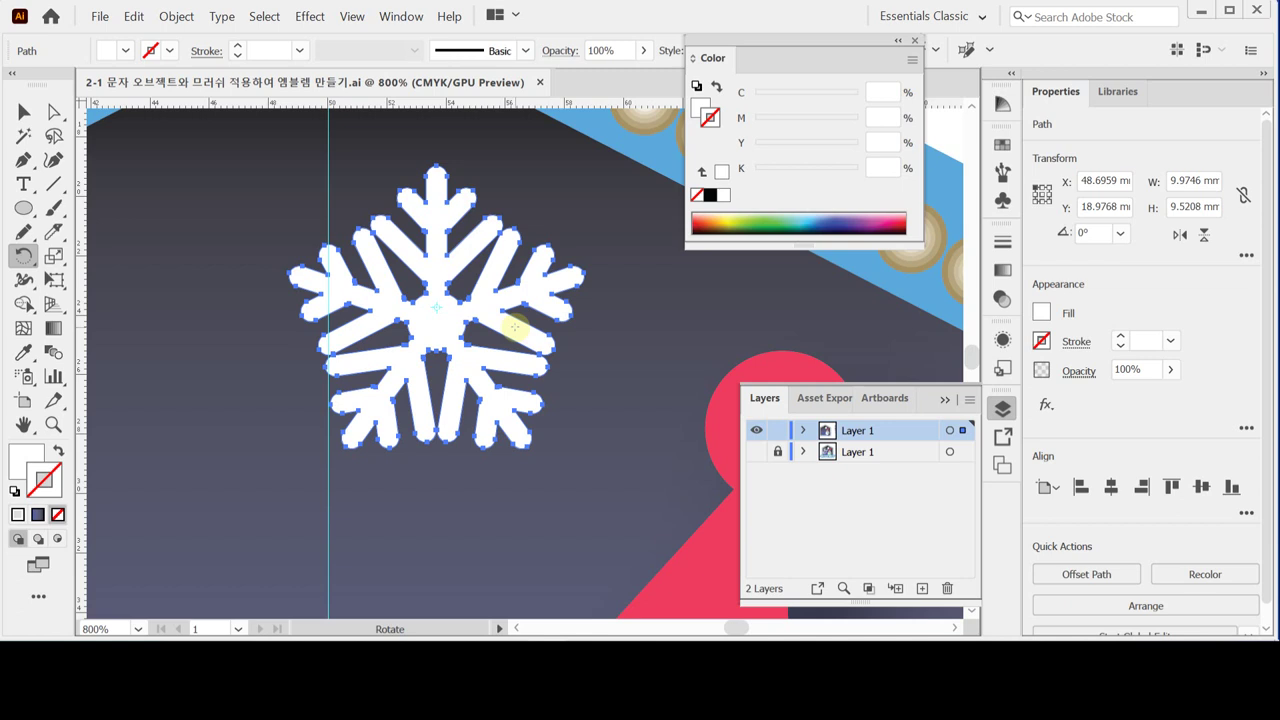
{"action": "key", "text": "ctrl+shift+a"}
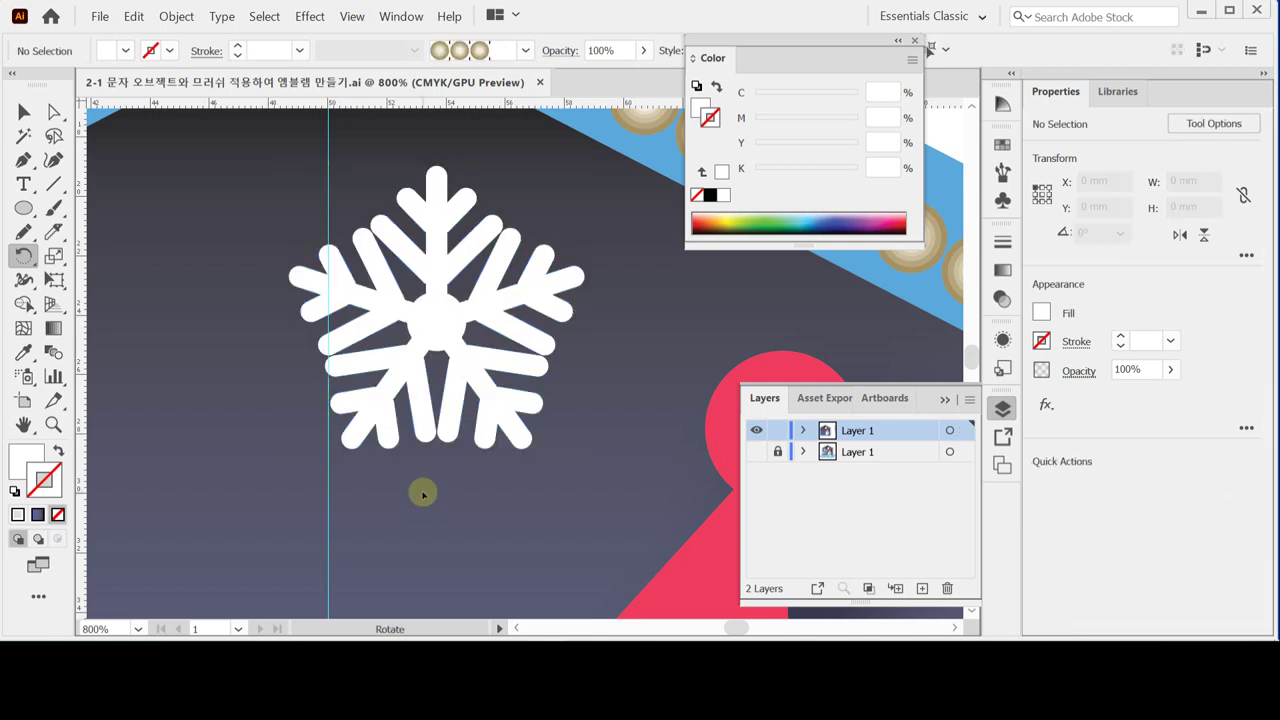
- Open the Artistic_Ink brush library
{"action": "key", "text": "ctrl+minus"}
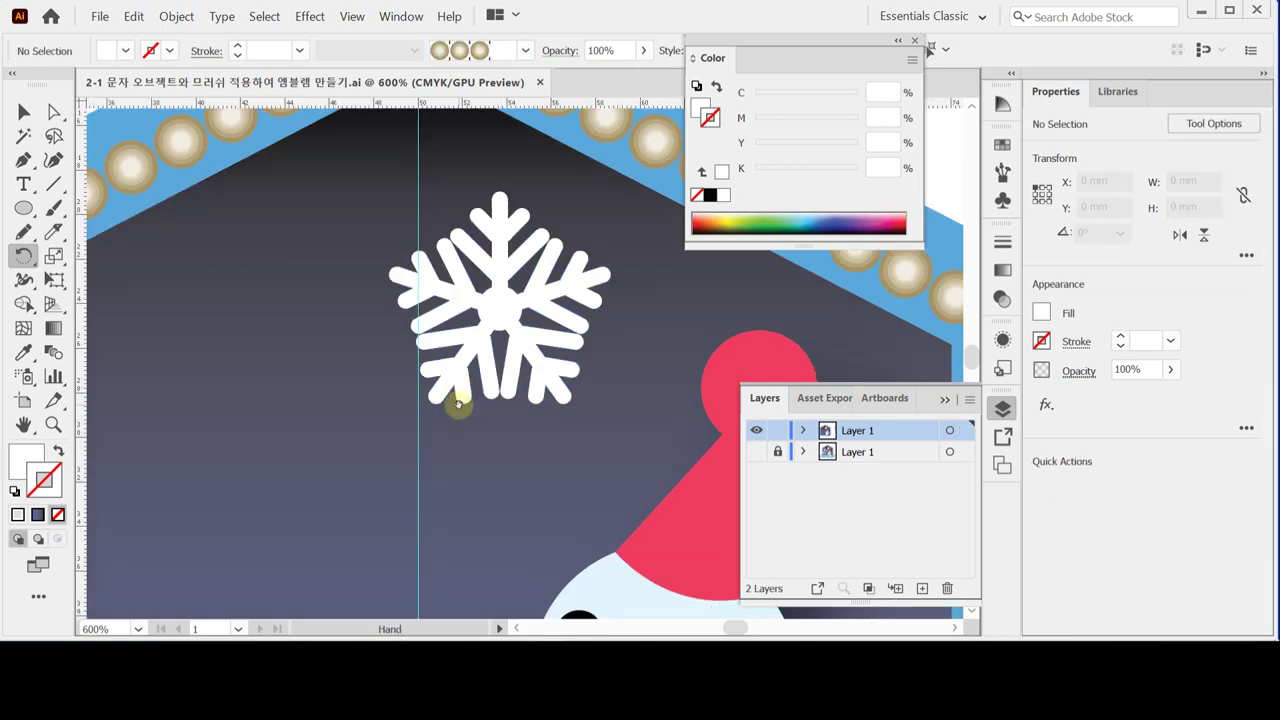
{"action": "key", "text": "ctrl+minus"}
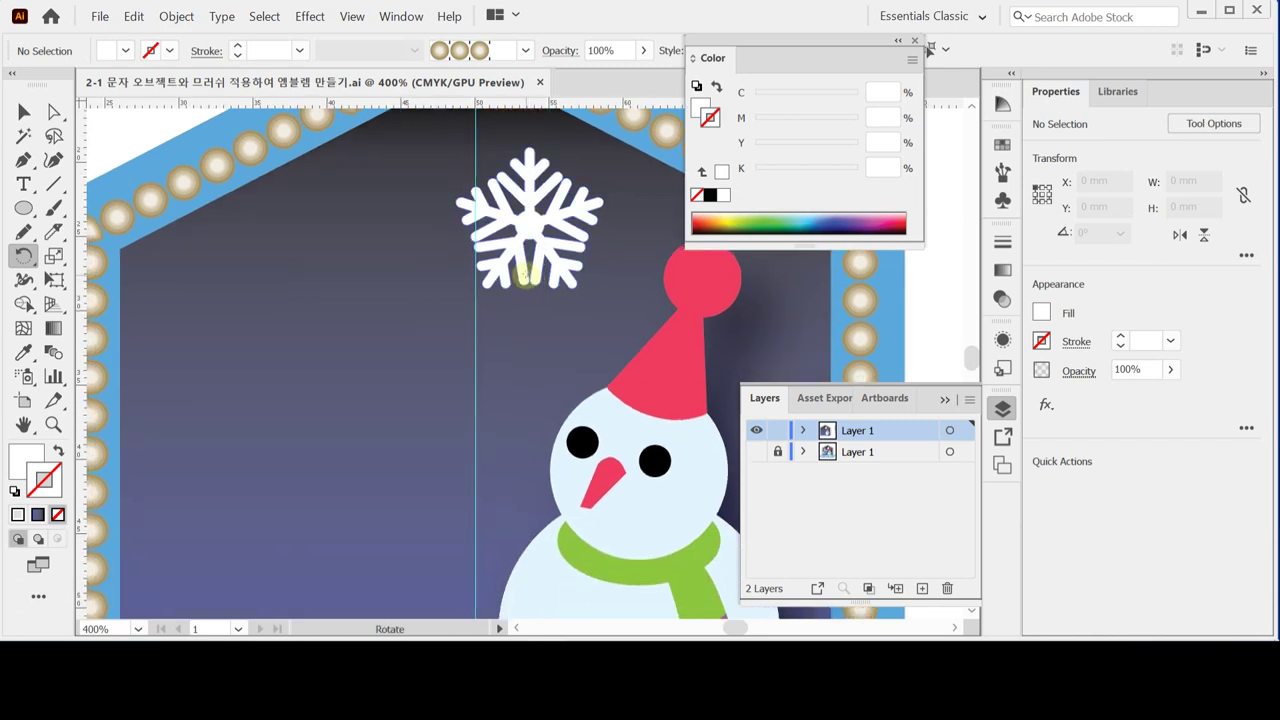
{"action": "left_click", "coordinate": [526, 50]}
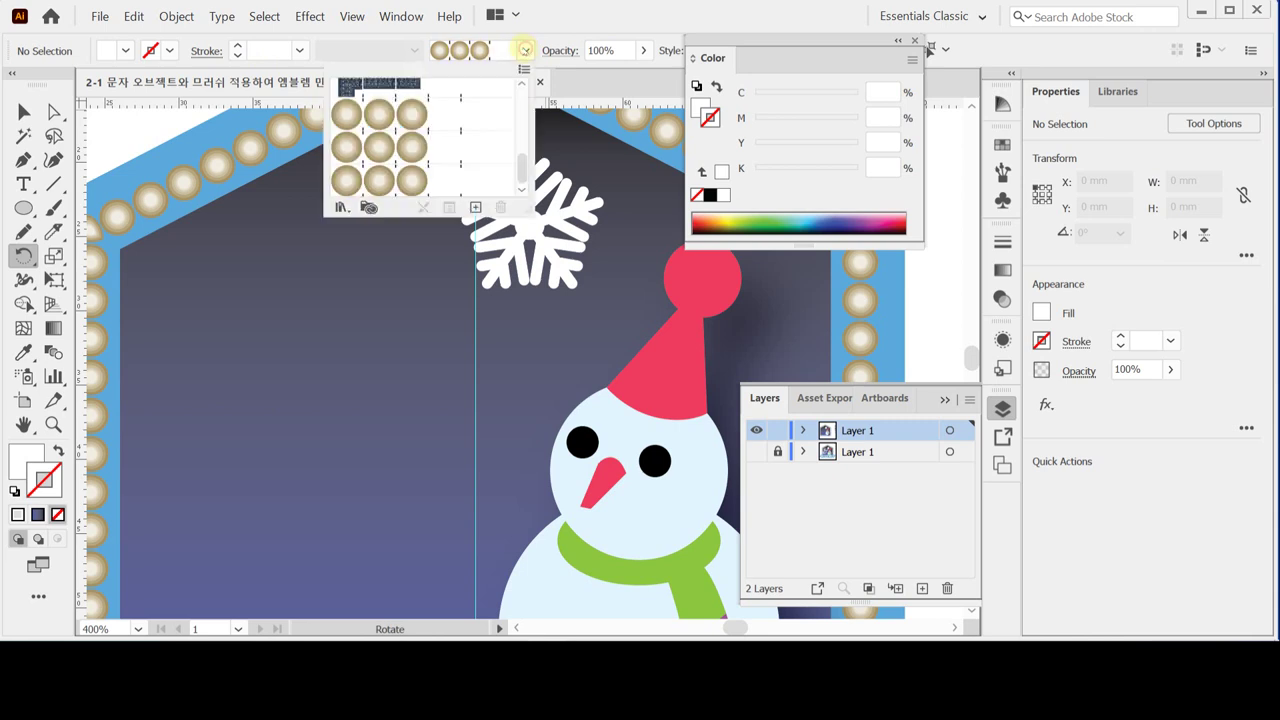
{"action": "left_click", "coordinate": [340, 207]}
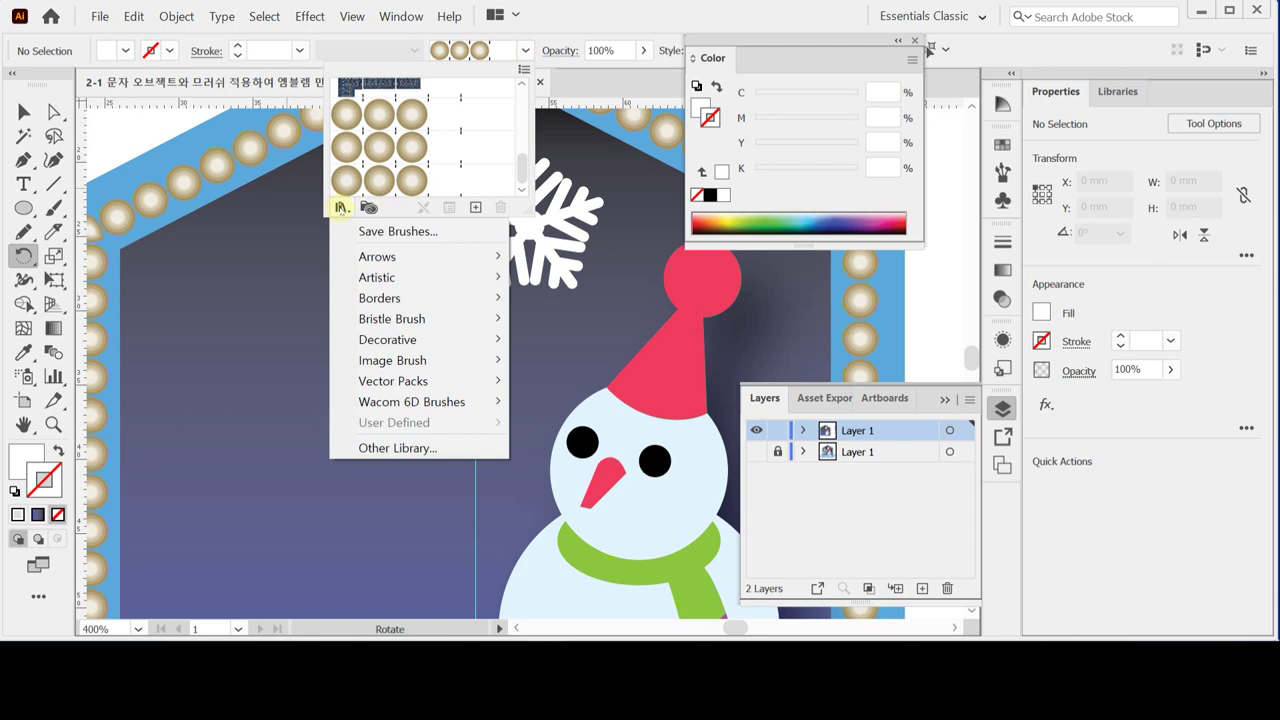
{"action": "mouse_move", "coordinate": [436, 286]}
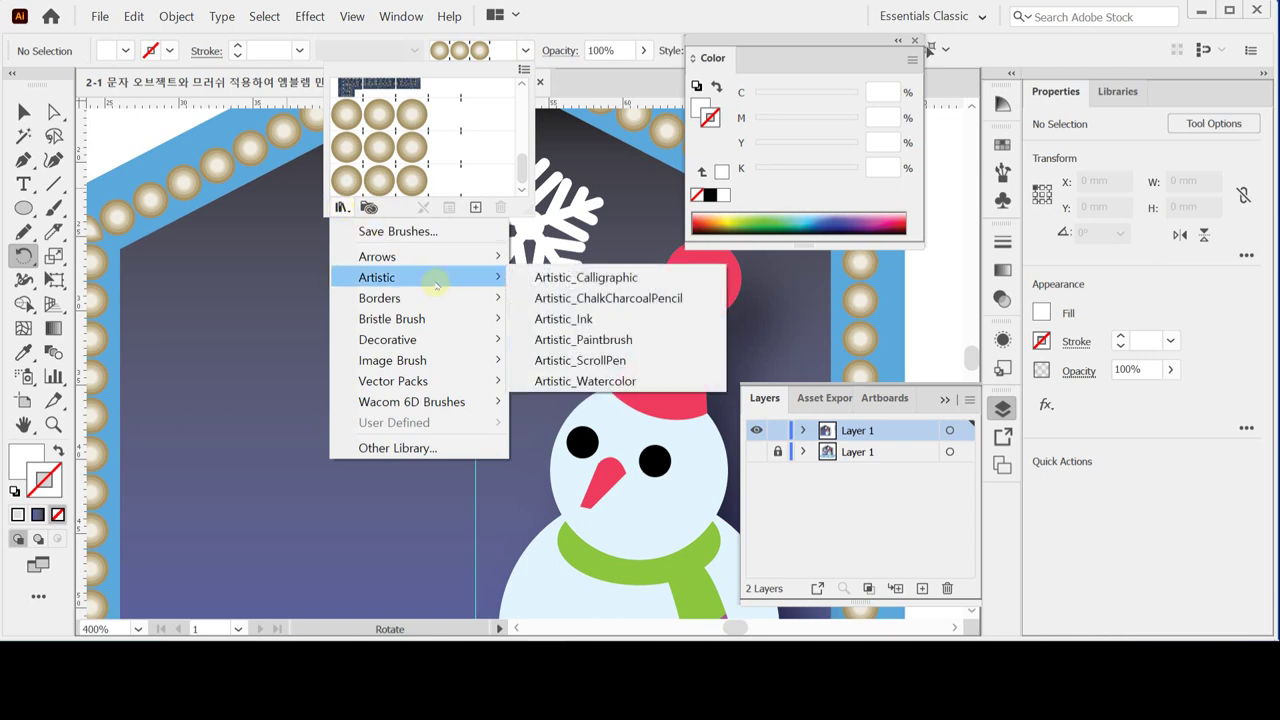
{"action": "left_click", "coordinate": [554, 318]}
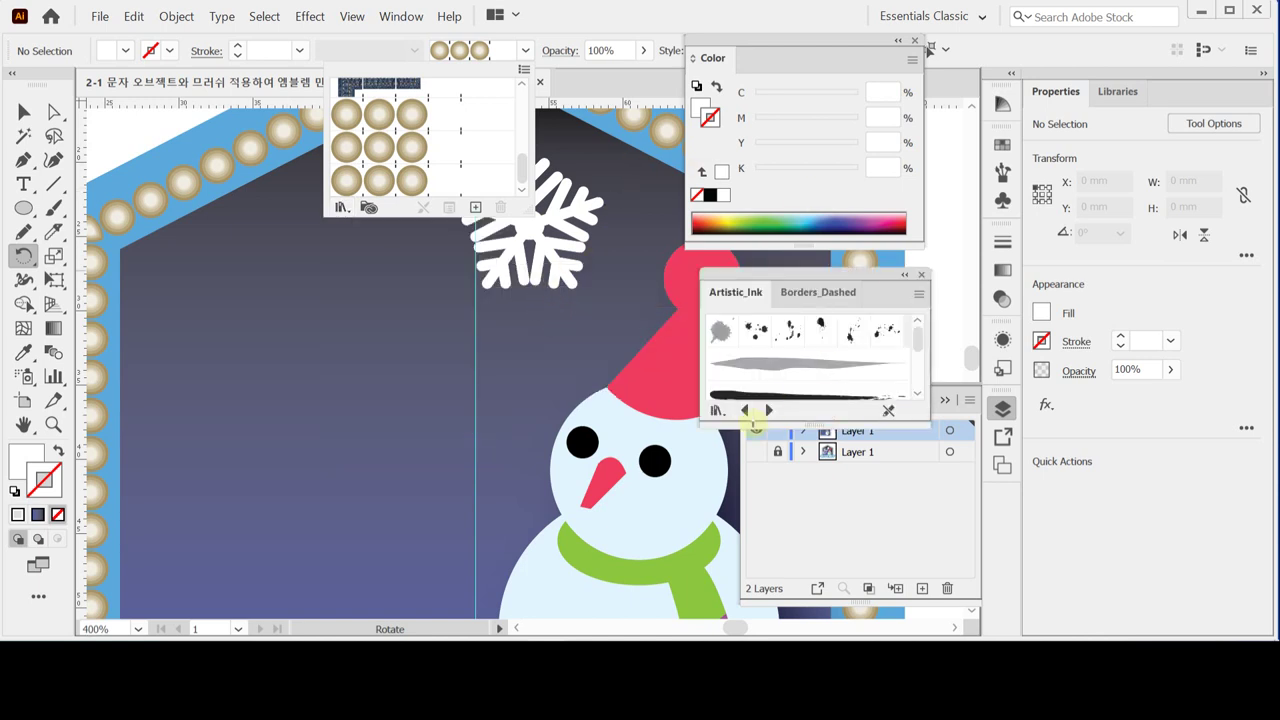
- Move the Artistic_Ink brush library over the artwork, enlarge it and switch it to List View
{"action": "left_click_drag", "start_coordinate": [744, 274], "coordinate": [507, 231]}
{"action": "left_click_drag", "start_coordinate": [562, 382], "coordinate": [571, 540]}
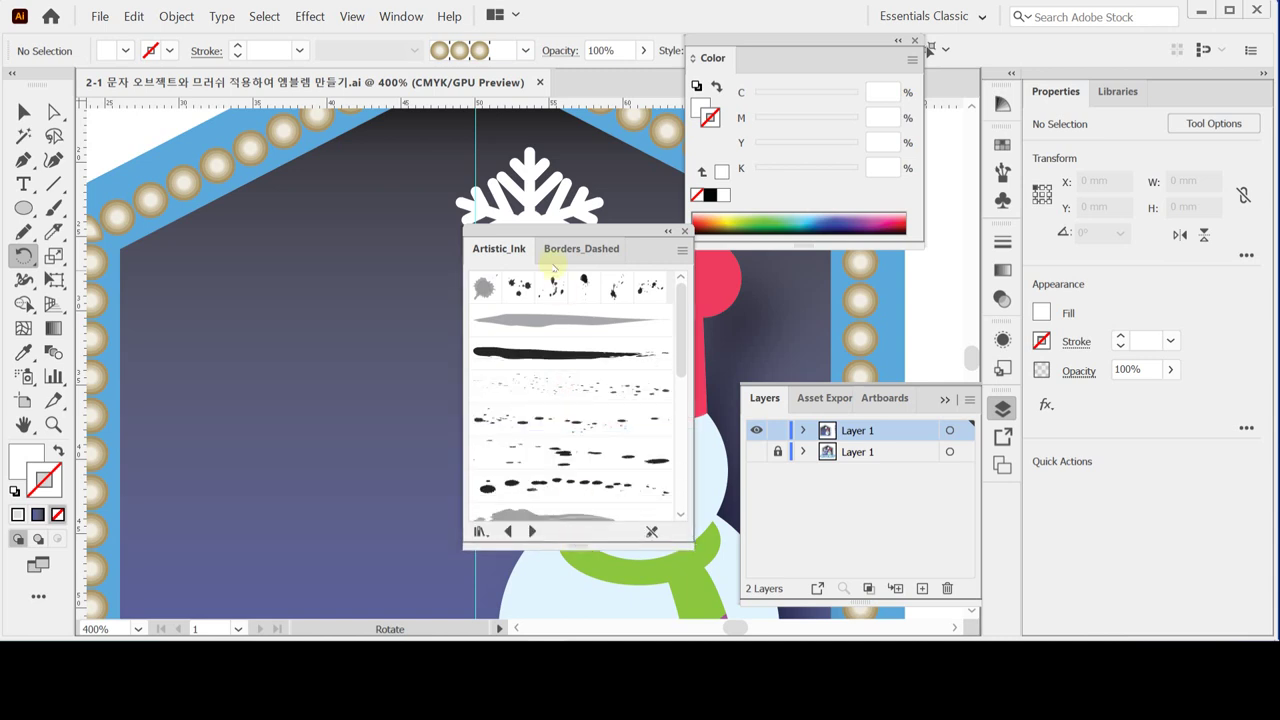
{"action": "left_click_drag", "start_coordinate": [555, 231], "coordinate": [516, 138]}
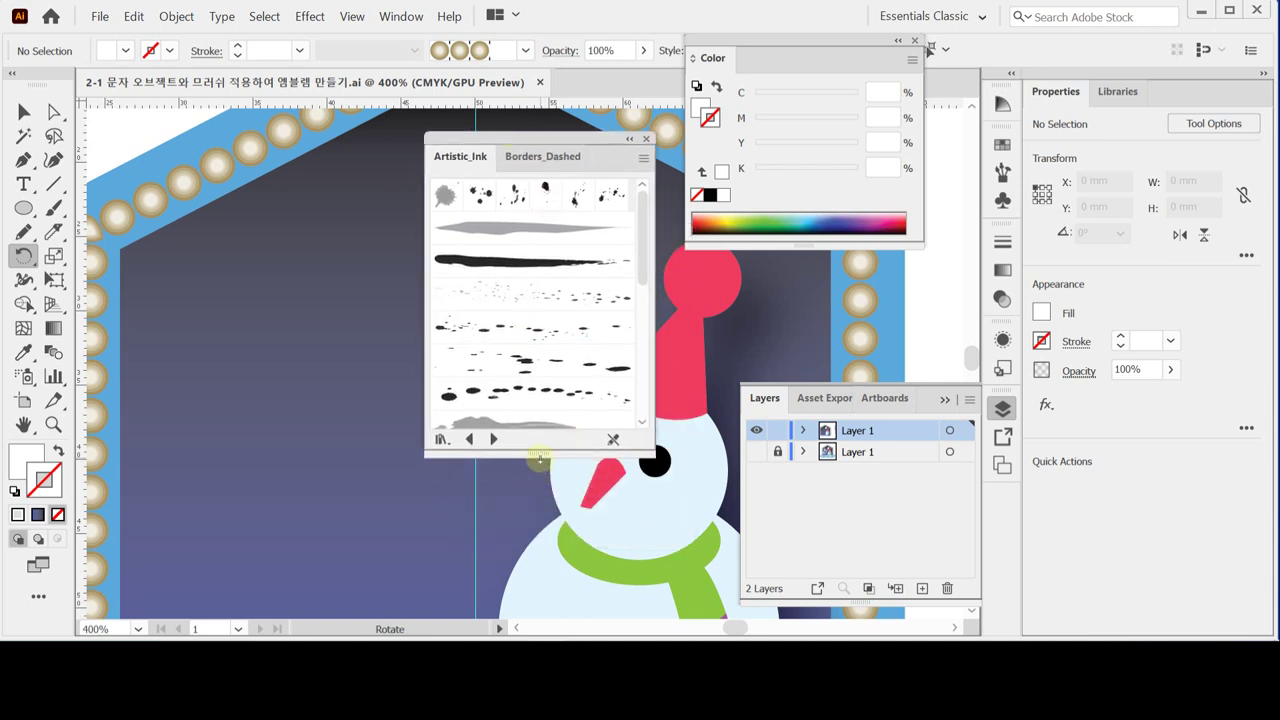
{"action": "left_click_drag", "start_coordinate": [539, 456], "coordinate": [545, 546]}
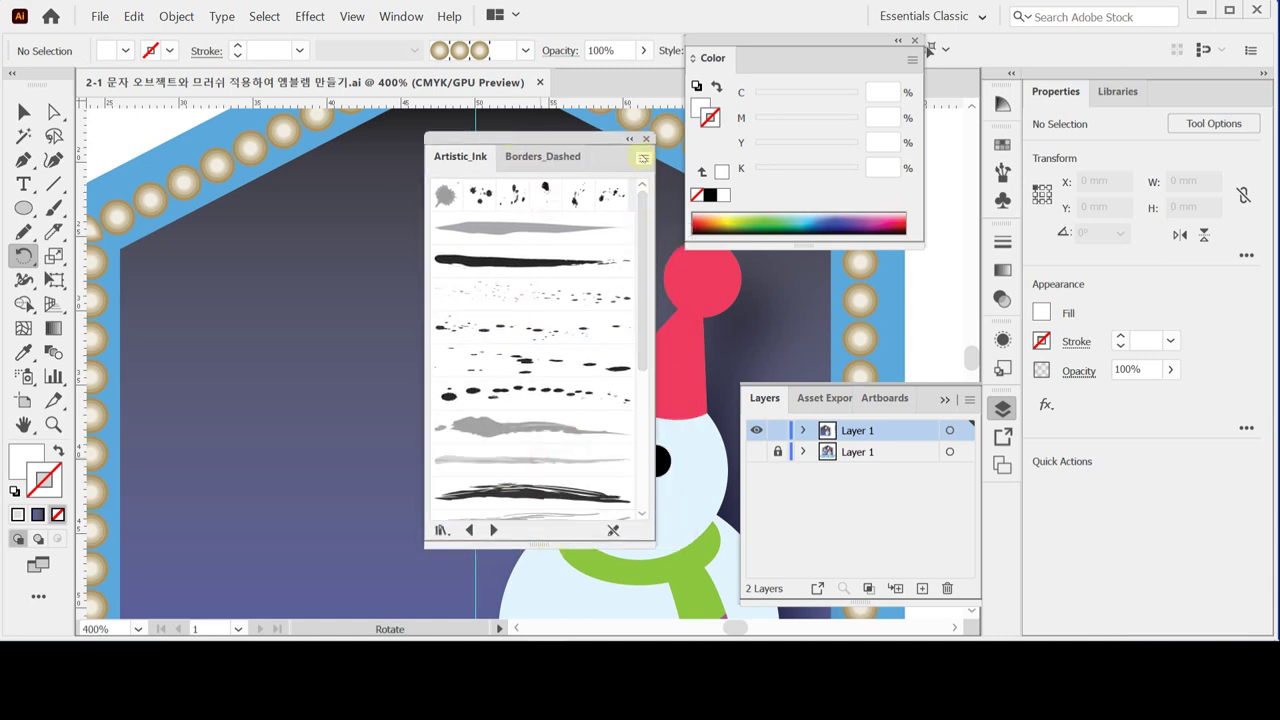
{"action": "left_click", "coordinate": [643, 158]}
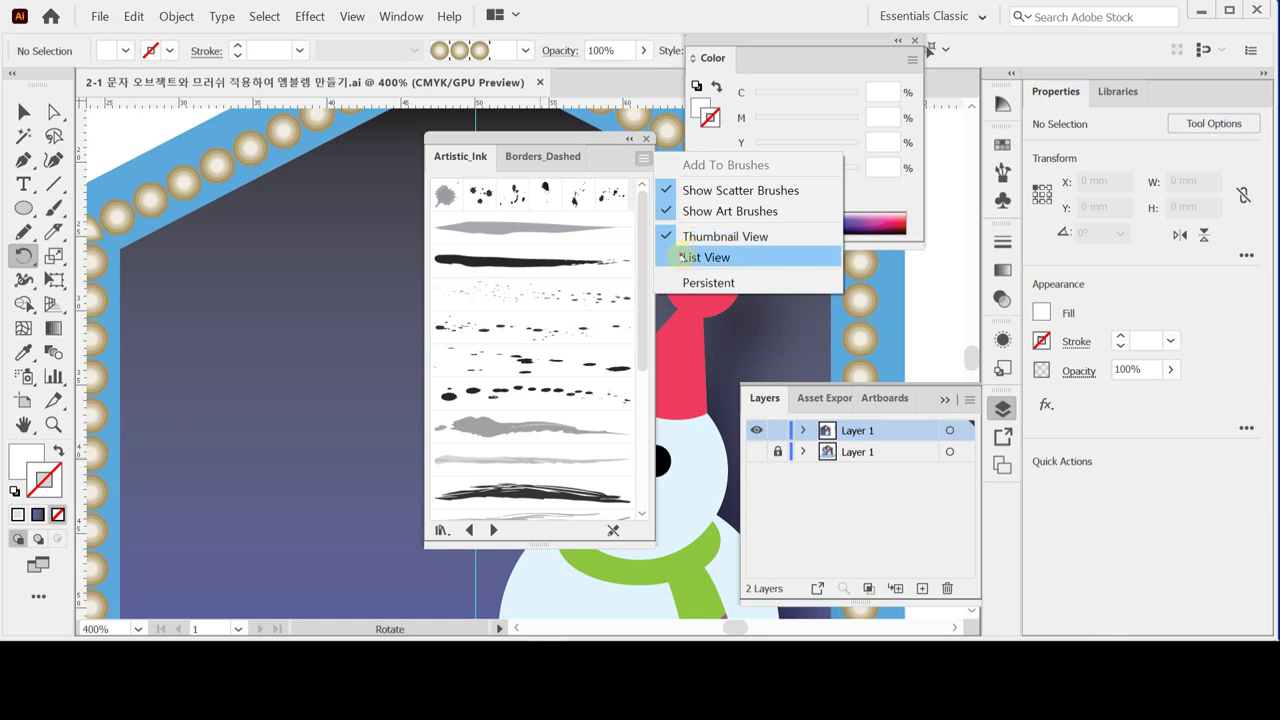
{"action": "left_click", "coordinate": [682, 257]}
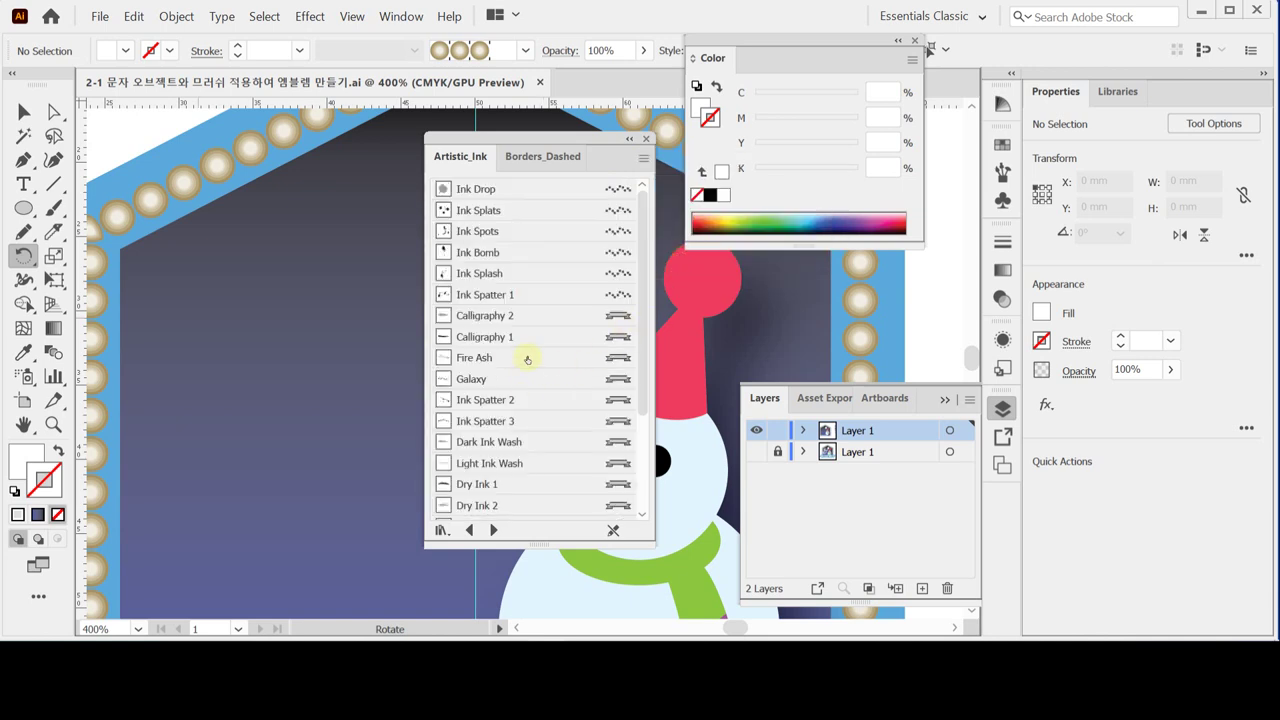
- Choose the Dry Ink 2 brush, check it among the document's brushes and close the brush library
{"action": "scroll", "coordinate": [526, 355], "scroll_direction": "down", "scroll_amount": 3}
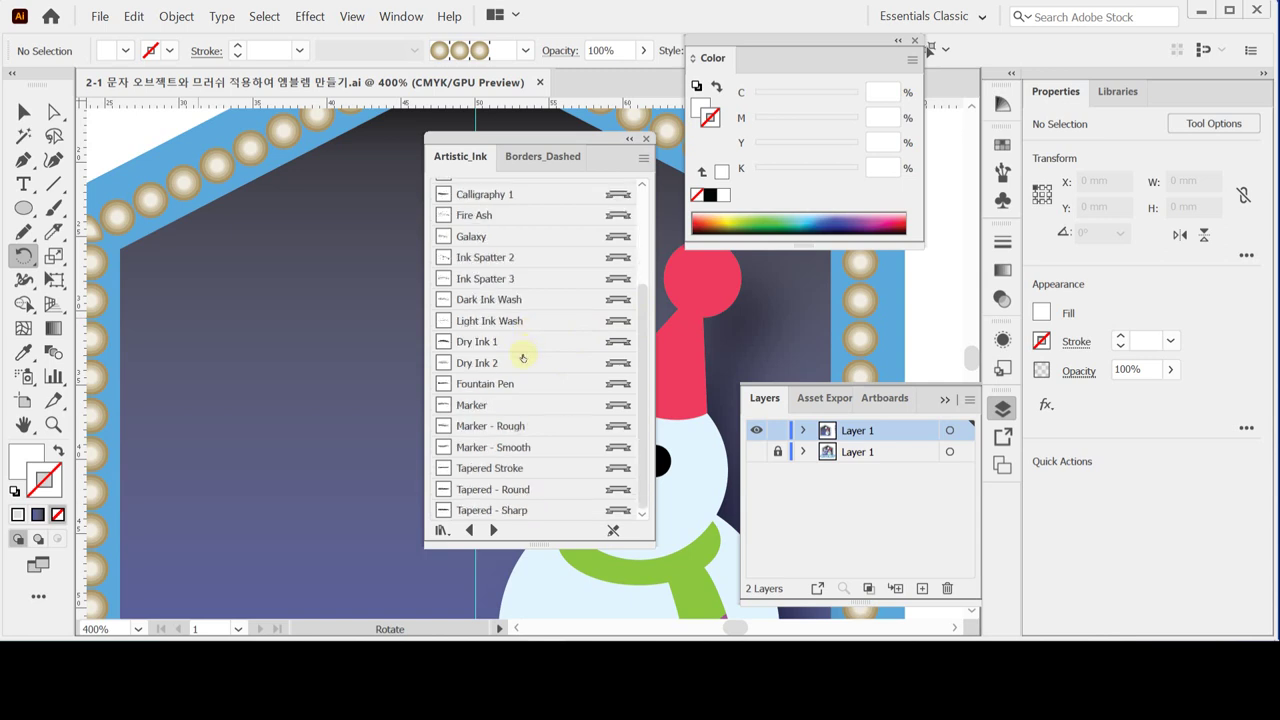
{"action": "left_click", "coordinate": [462, 367]}
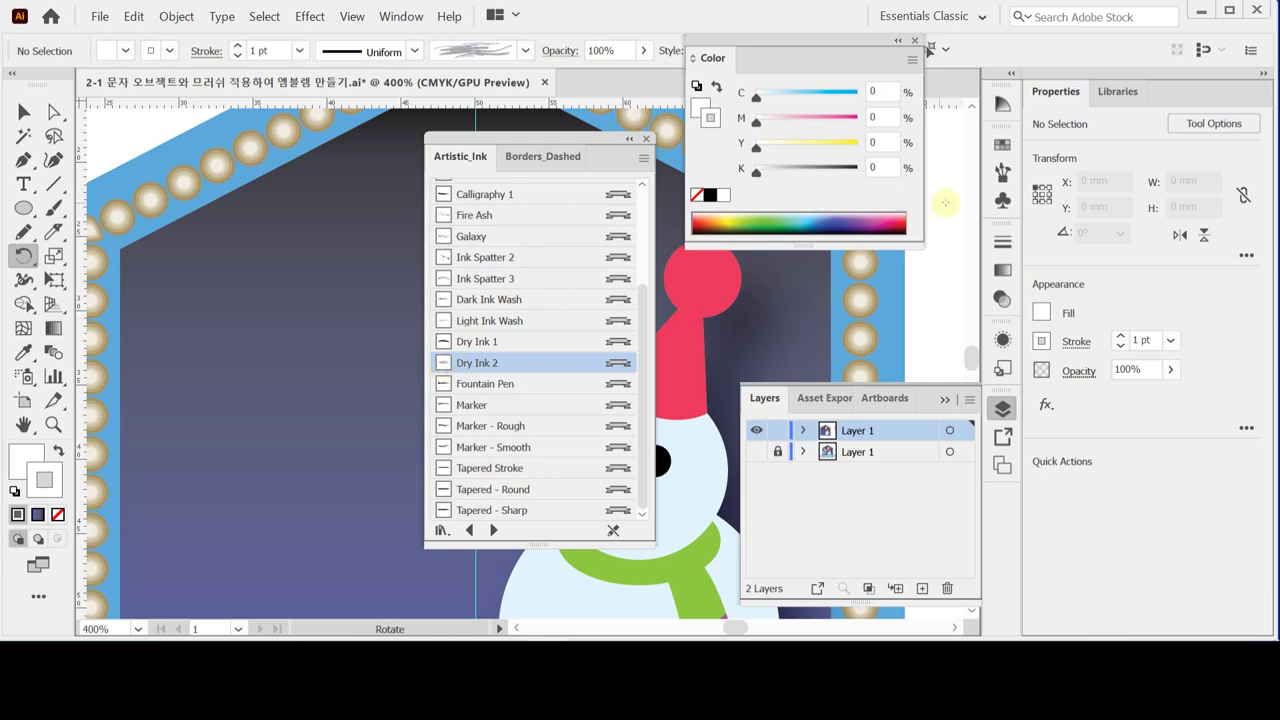
{"action": "left_click", "coordinate": [1001, 174]}
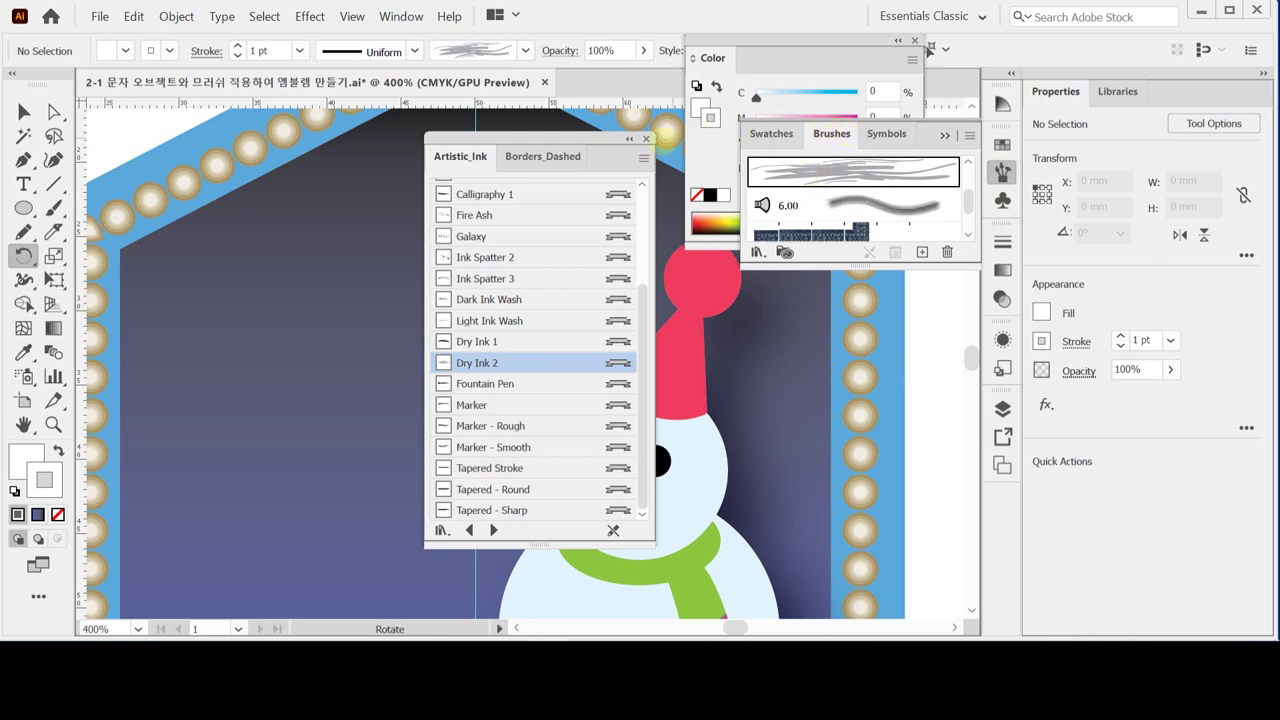
{"action": "left_click", "coordinate": [646, 139]}
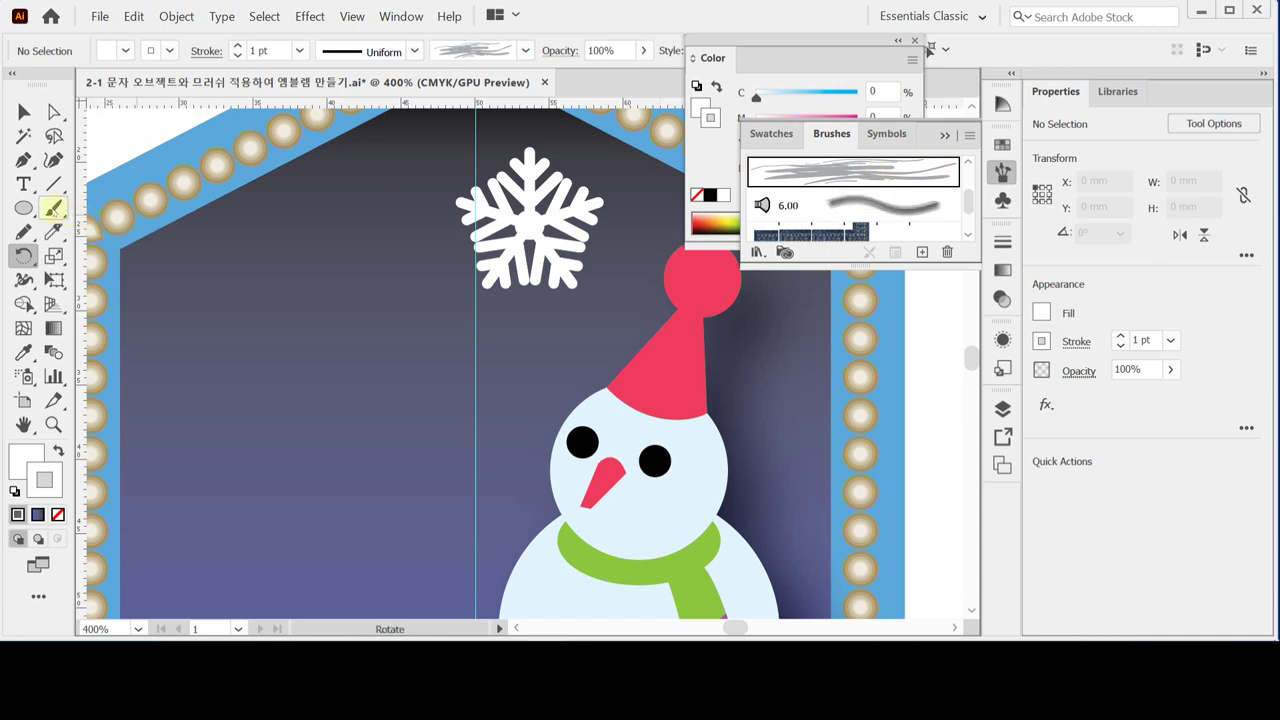
- Set up the Paintbrush Tool with no fill and a 0.5 pt stroke
{"action": "left_click", "coordinate": [55, 208]}
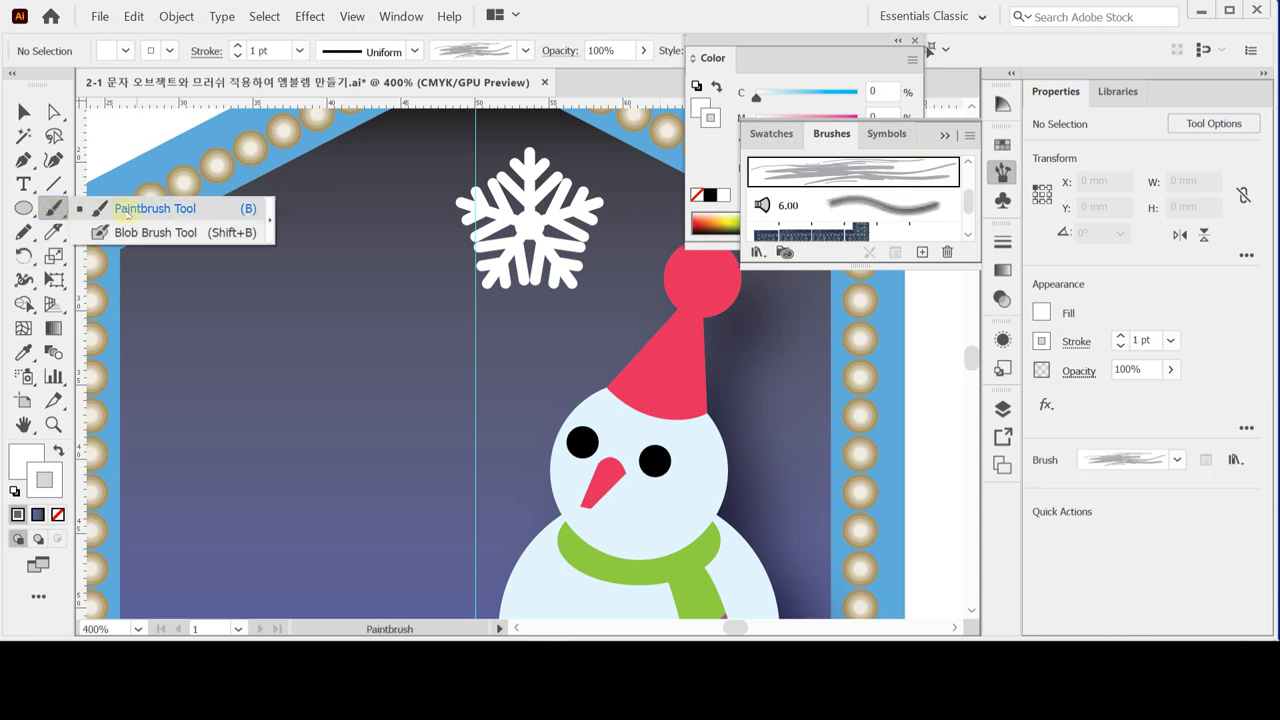
{"action": "left_click", "coordinate": [128, 213]}
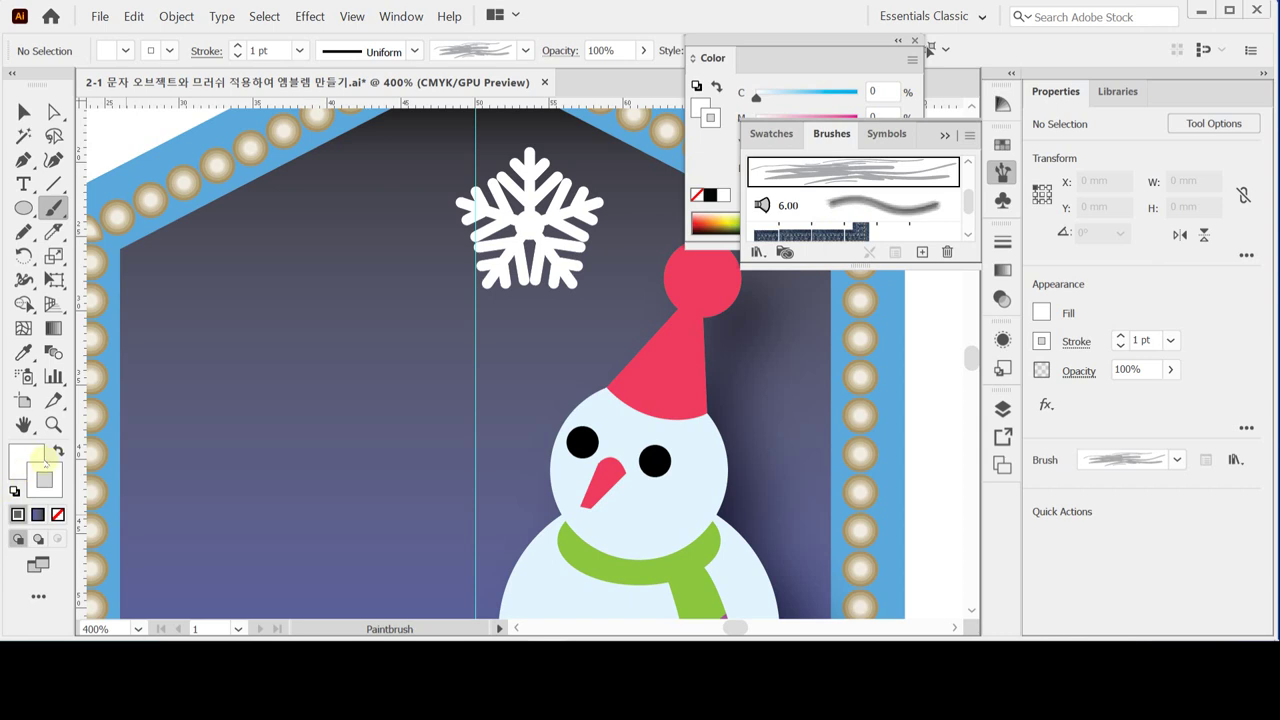
{"action": "left_click", "coordinate": [26, 456]}
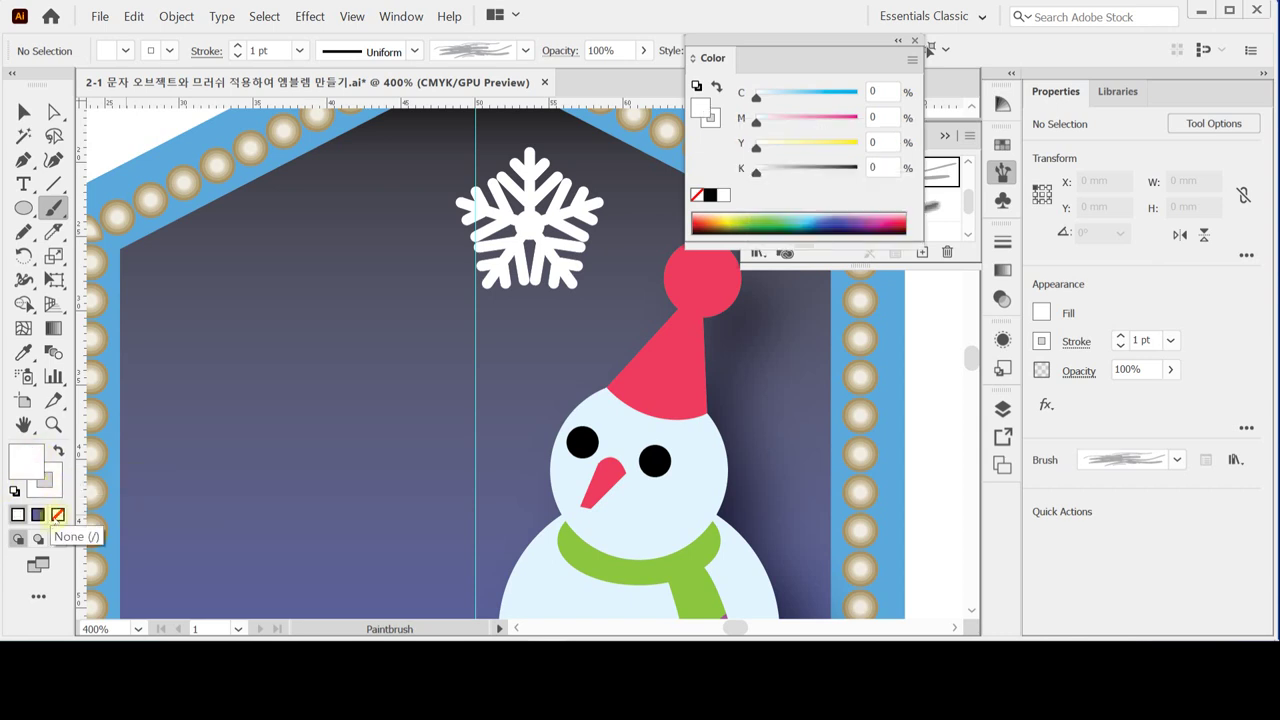
{"action": "left_click", "coordinate": [57, 515]}
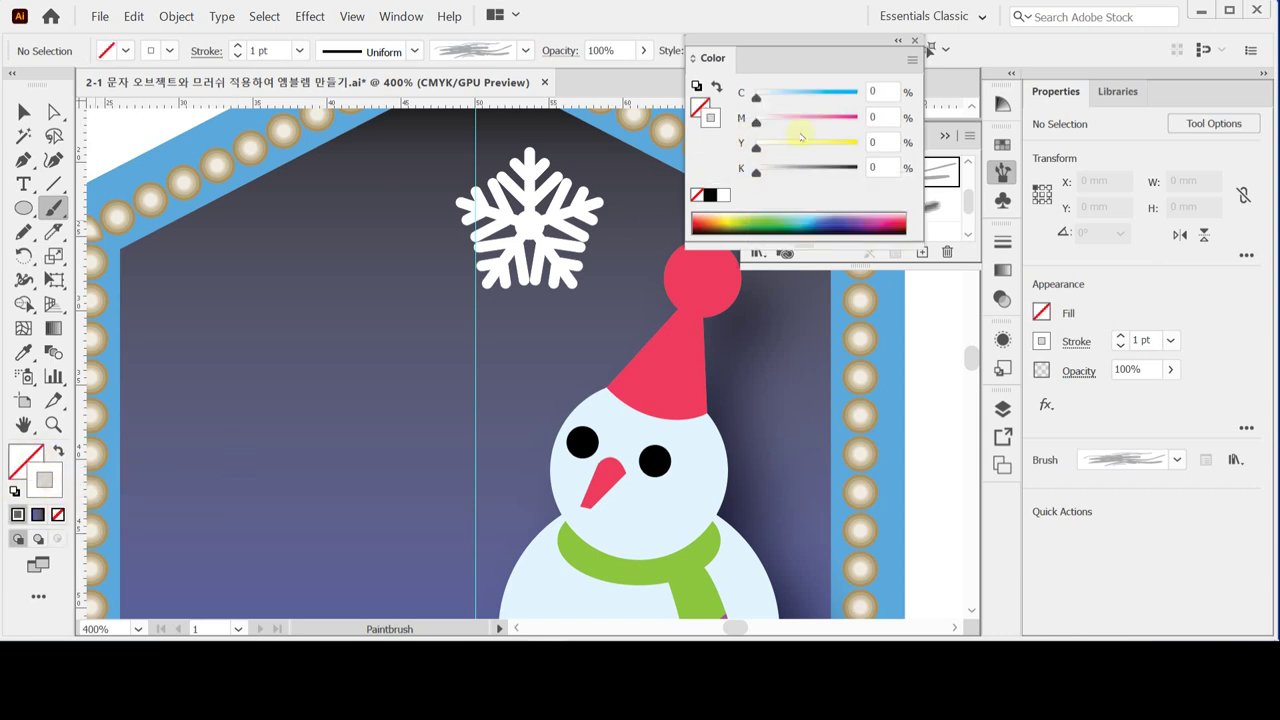
{"action": "left_click", "coordinate": [1170, 341]}
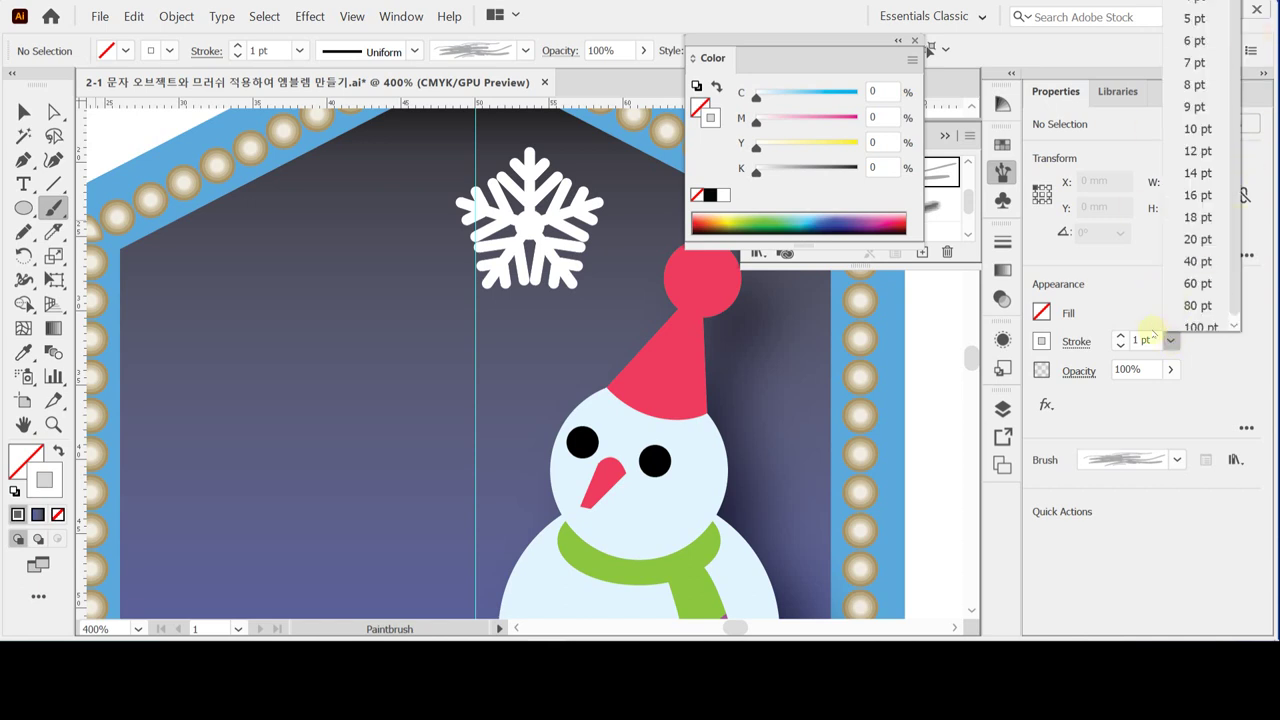
{"action": "left_click", "coordinate": [1121, 346]}
{"action": "left_click", "coordinate": [1121, 346]}
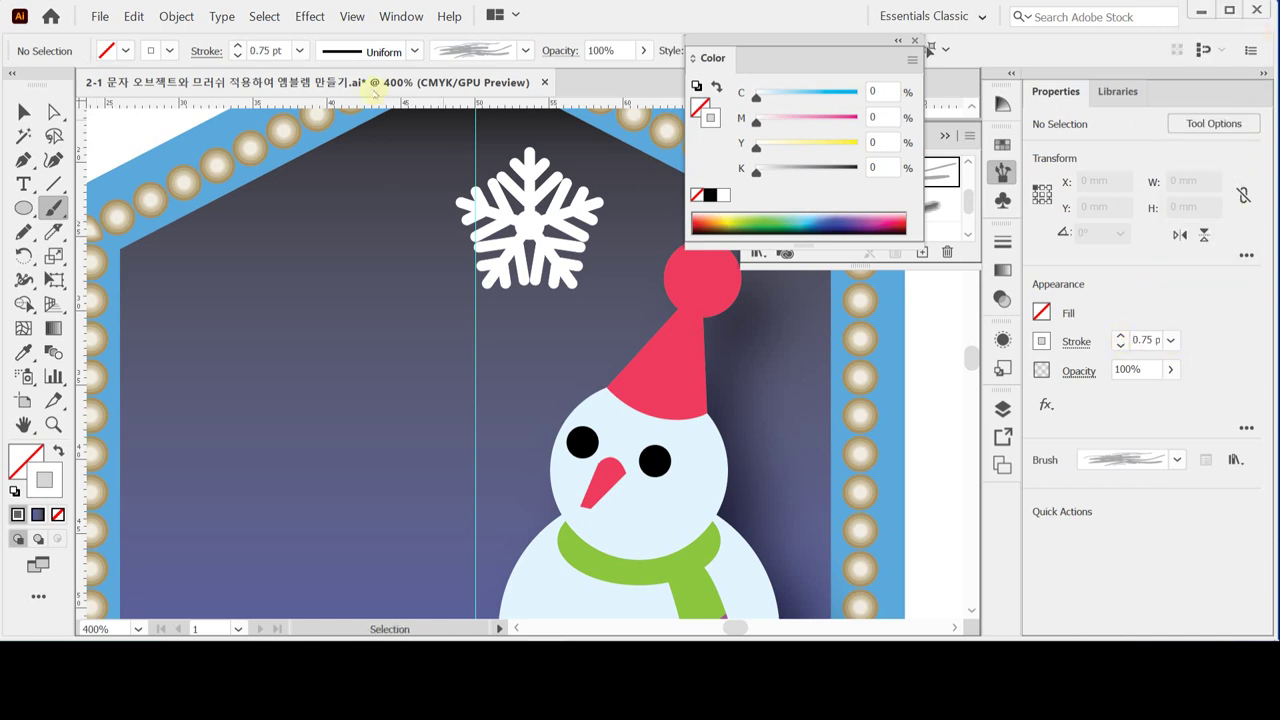
{"action": "left_click", "coordinate": [1121, 346]}
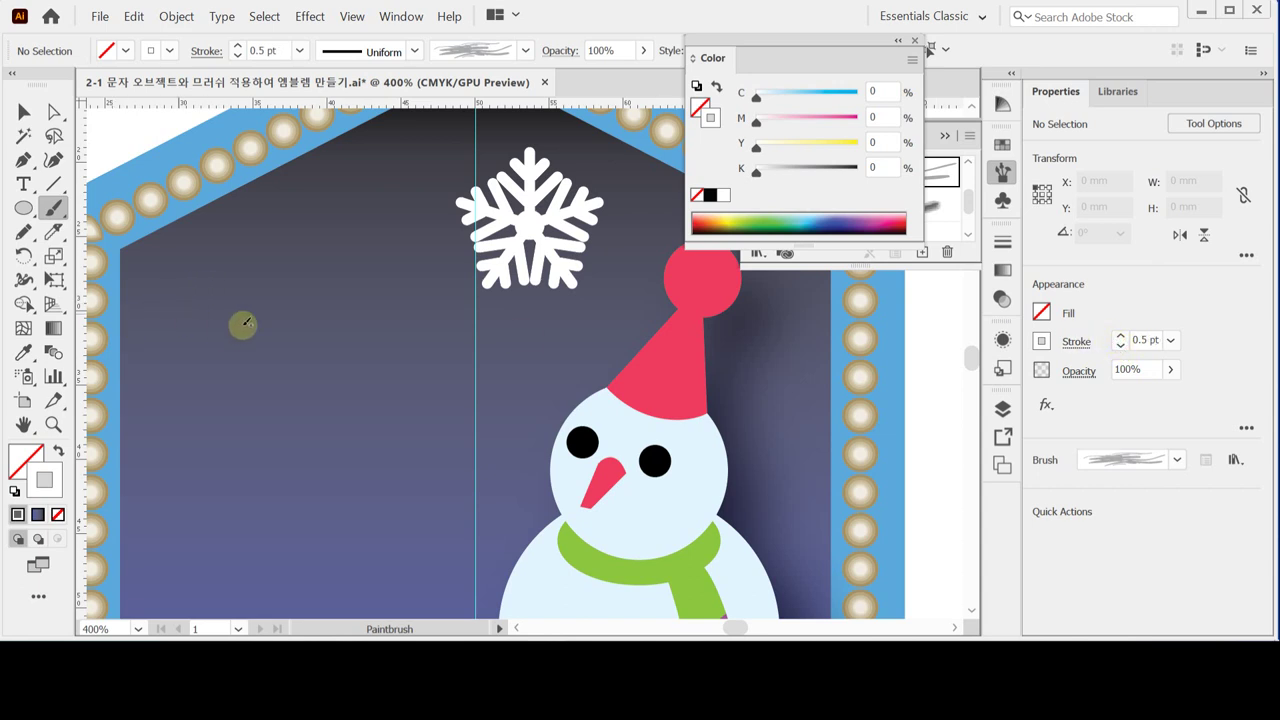
{"action": "left_click_drag", "start_coordinate": [266, 323], "coordinate": [305, 340]}
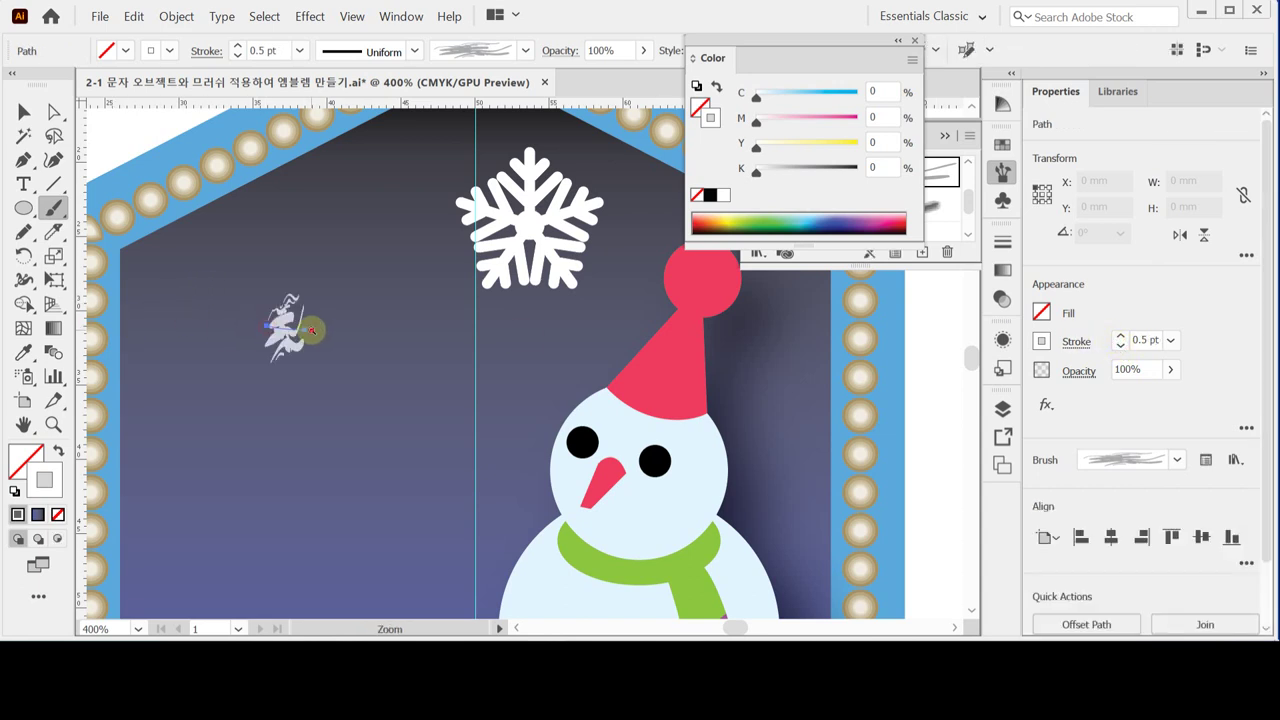
{"action": "key", "text": "ctrl+minus"}
{"action": "key", "text": "ctrl+minus"}
{"action": "key", "text": "Delete"}
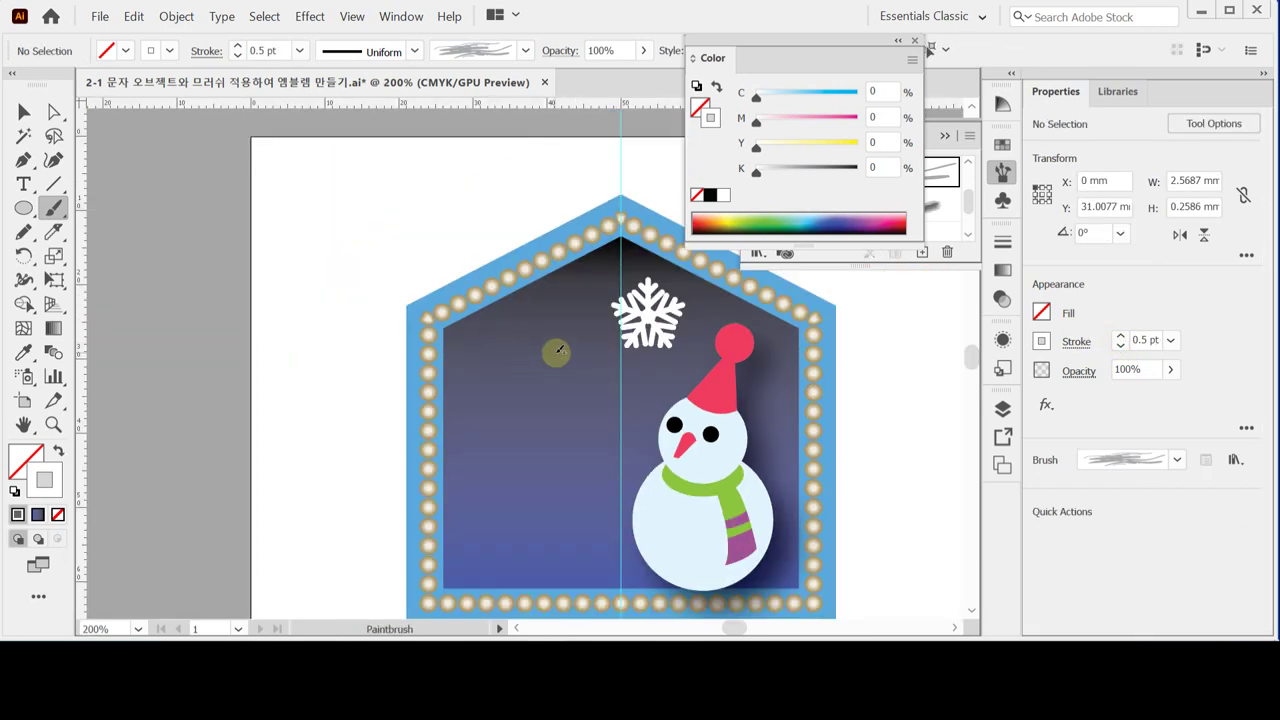
- Paint two curling wind strokes left of the snowman, the upper about 17 × 8 mm and the lower about 16 × 9 mm
{"action": "left_click_drag", "start_coordinate": [469, 305], "coordinate": [437, 283]}
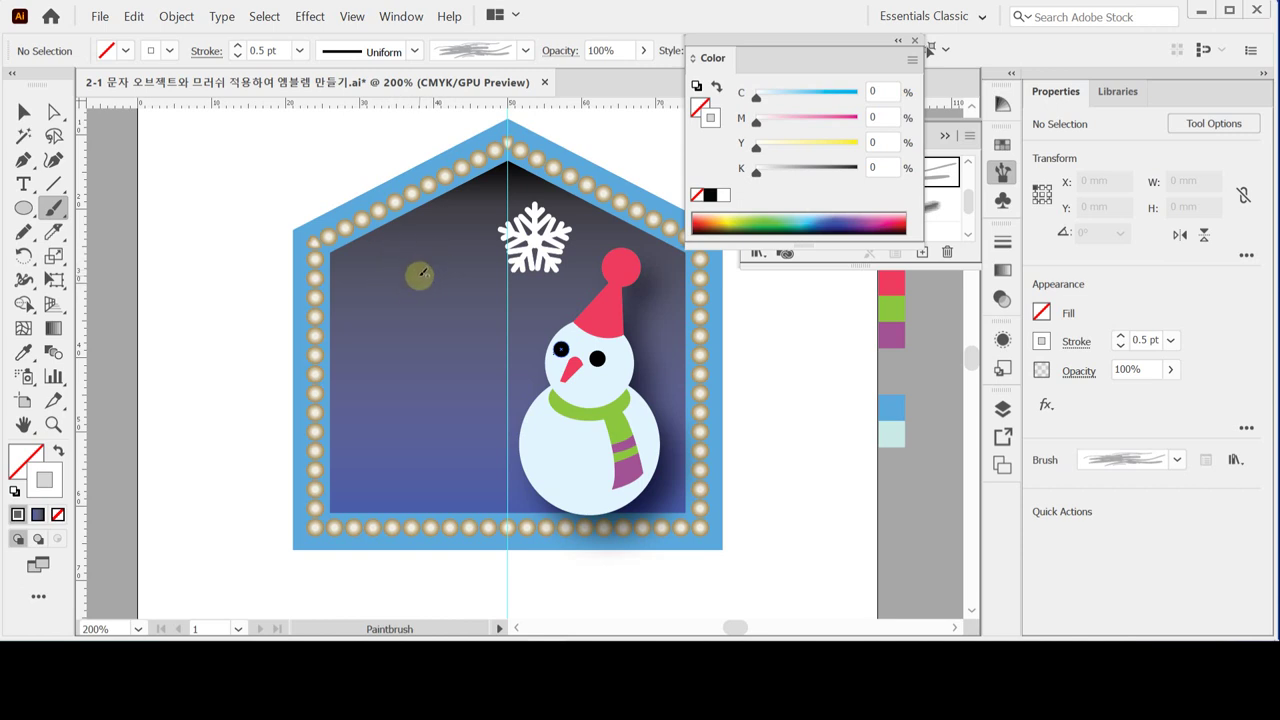
{"action": "mouse_move", "coordinate": [412, 272]}
{"action": "left_mouse_down"}
{"action": "mouse_move", "coordinate": [369, 270]}
{"action": "mouse_move", "coordinate": [366, 289]}
{"action": "mouse_move", "coordinate": [396, 317]}
{"action": "mouse_move", "coordinate": [444, 305]}
{"action": "mouse_move", "coordinate": [491, 253]}
{"action": "left_mouse_up"}
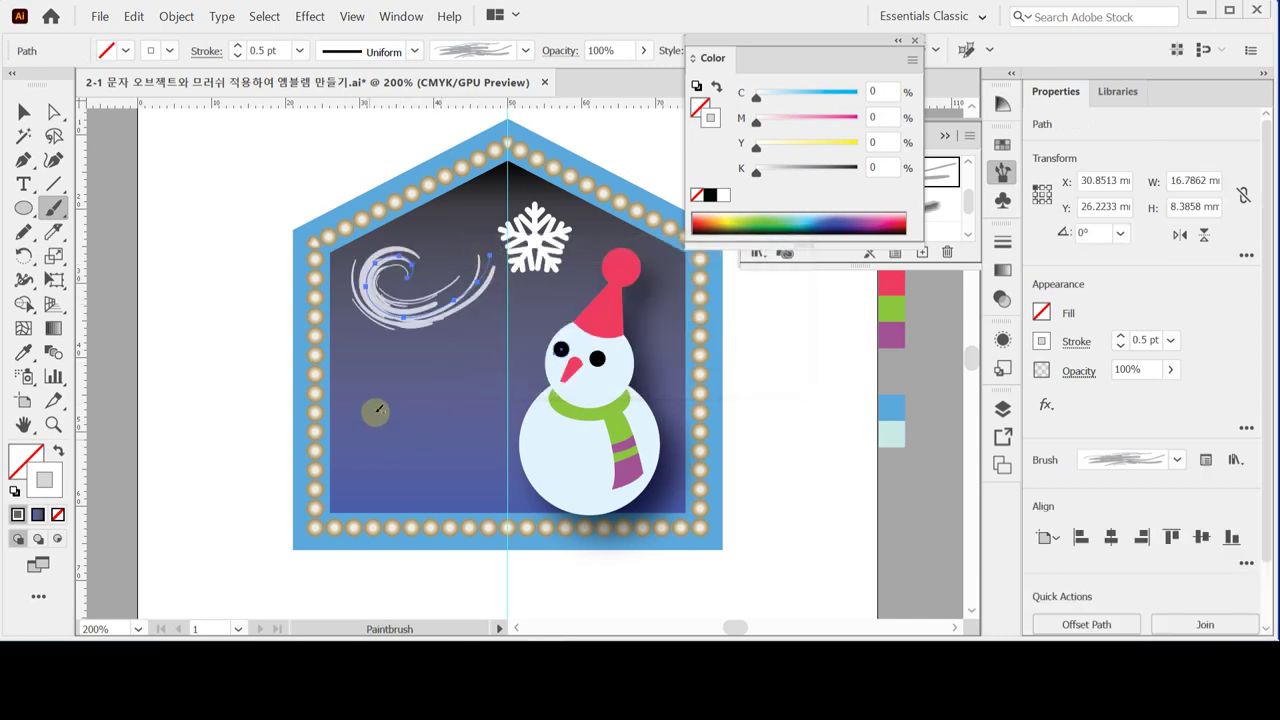
{"action": "mouse_move", "coordinate": [398, 400]}
{"action": "left_mouse_down"}
{"action": "mouse_move", "coordinate": [404, 362]}
{"action": "mouse_move", "coordinate": [370, 361]}
{"action": "mouse_move", "coordinate": [342, 374]}
{"action": "mouse_move", "coordinate": [338, 409]}
{"action": "mouse_move", "coordinate": [381, 441]}
{"action": "mouse_move", "coordinate": [444, 405]}
{"action": "mouse_move", "coordinate": [466, 347]}
{"action": "left_mouse_up"}
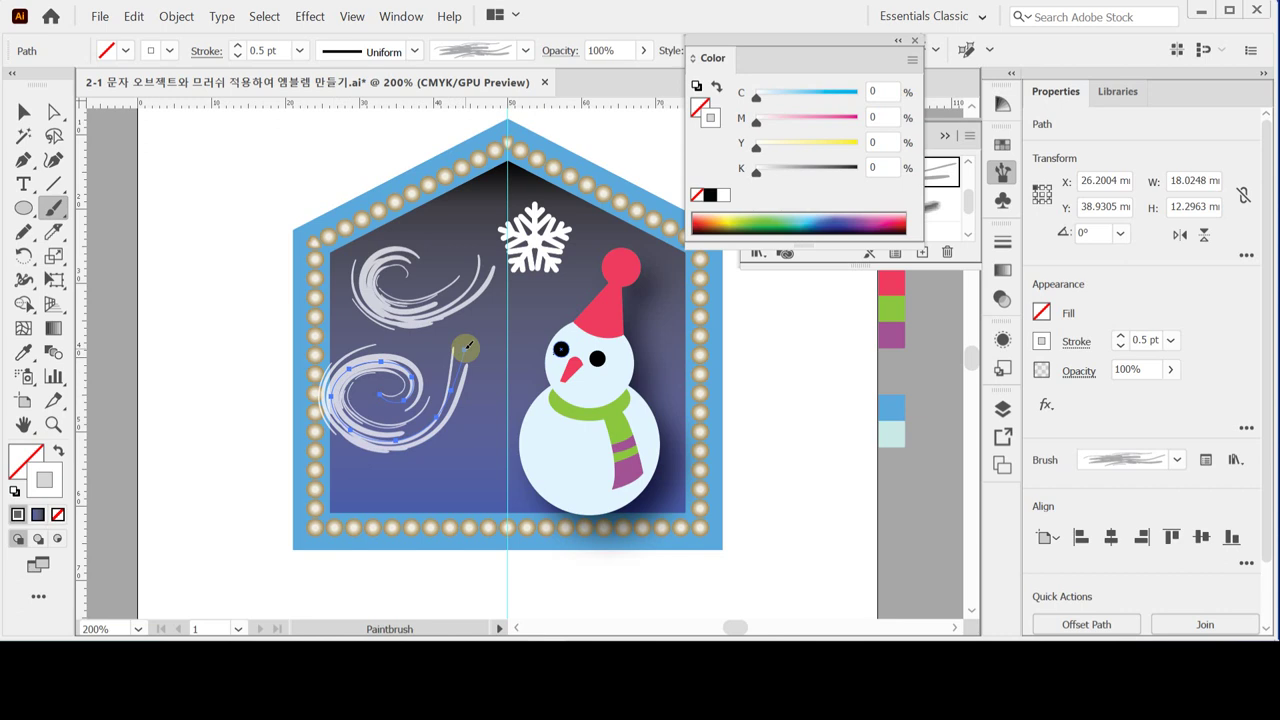
{"action": "key", "text": "ctrl+z"}
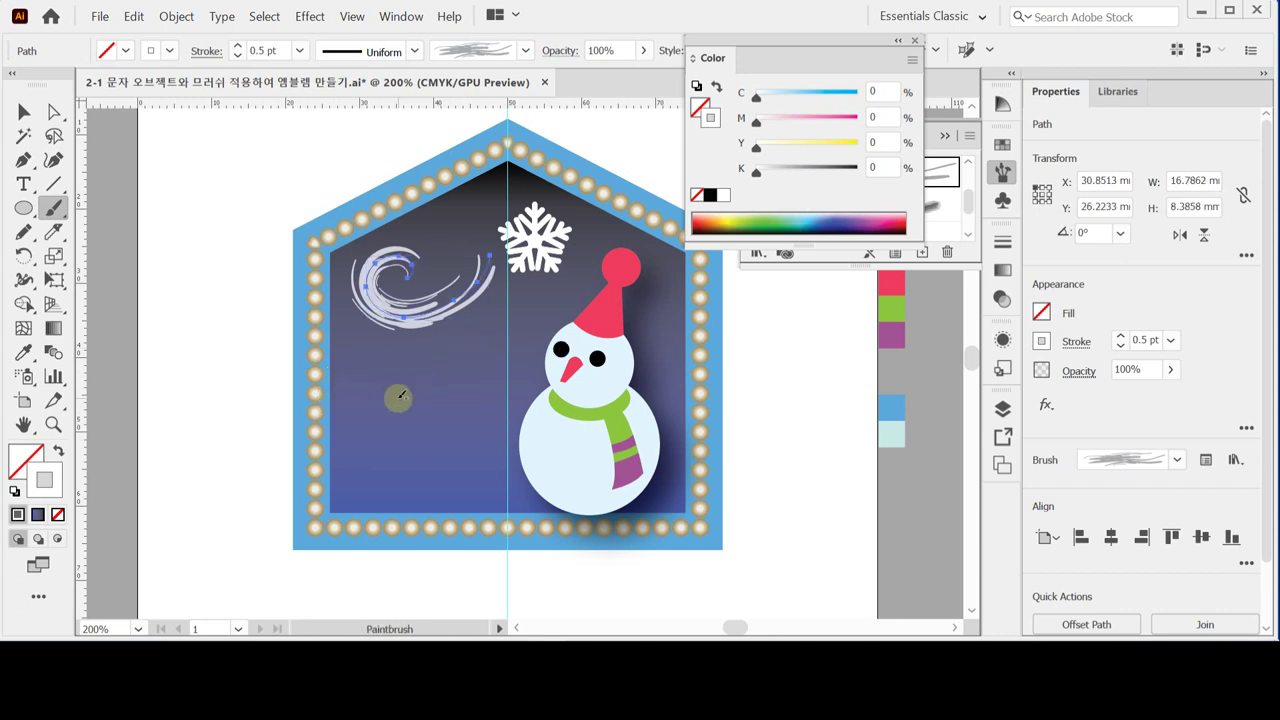
{"action": "mouse_move", "coordinate": [400, 394]}
{"action": "left_mouse_down"}
{"action": "mouse_move", "coordinate": [360, 372]}
{"action": "mouse_move", "coordinate": [351, 391]}
{"action": "mouse_move", "coordinate": [366, 419]}
{"action": "mouse_move", "coordinate": [419, 421]}
{"action": "mouse_move", "coordinate": [463, 357]}
{"action": "left_mouse_up"}
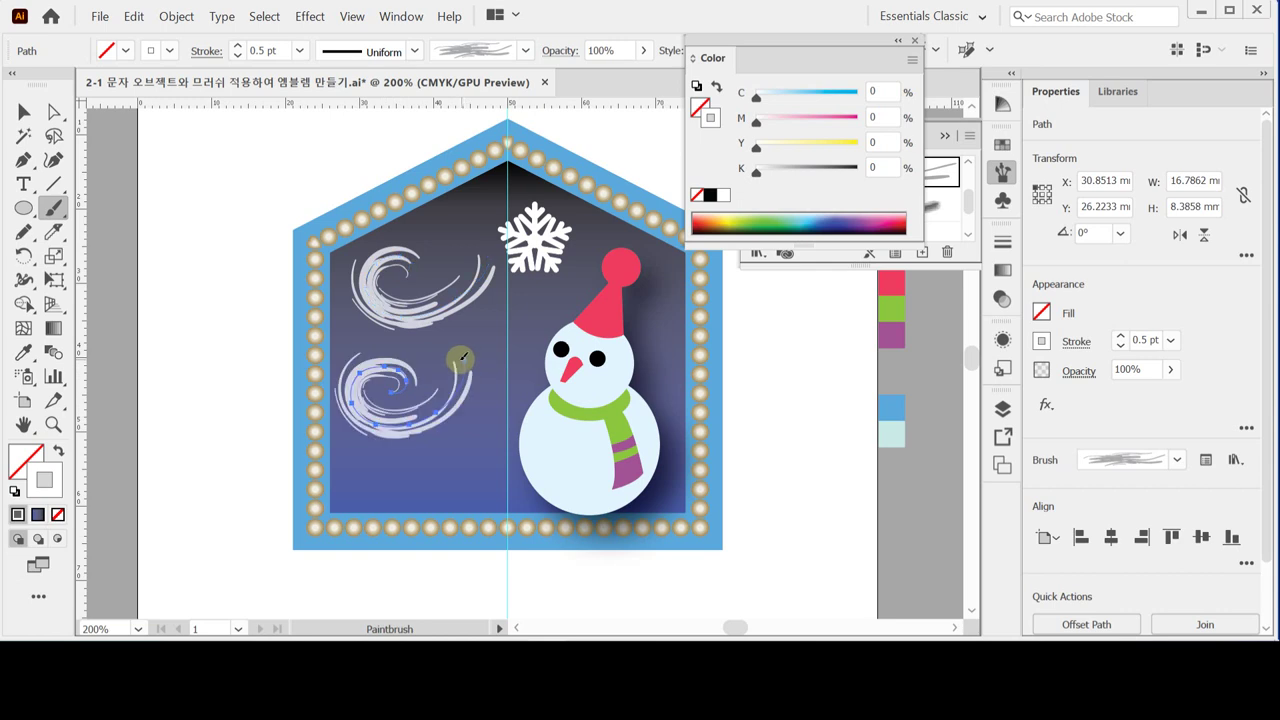
- Rotate the lower swirl about 20° counterclockwise and nudge it up, and tilt the upper swirl about 9° clockwise
{"action": "key", "text": "ctrl"}
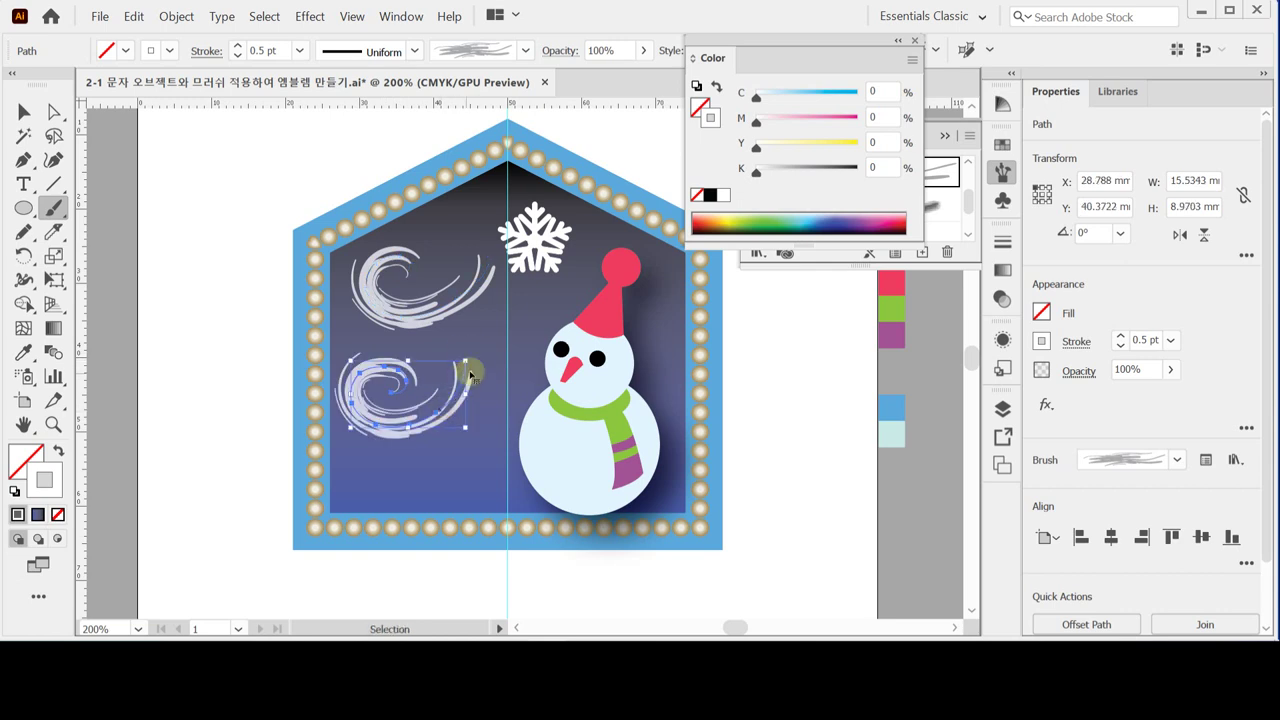
{"action": "left_click_drag", "start_coordinate": [471, 373], "coordinate": [463, 340]}
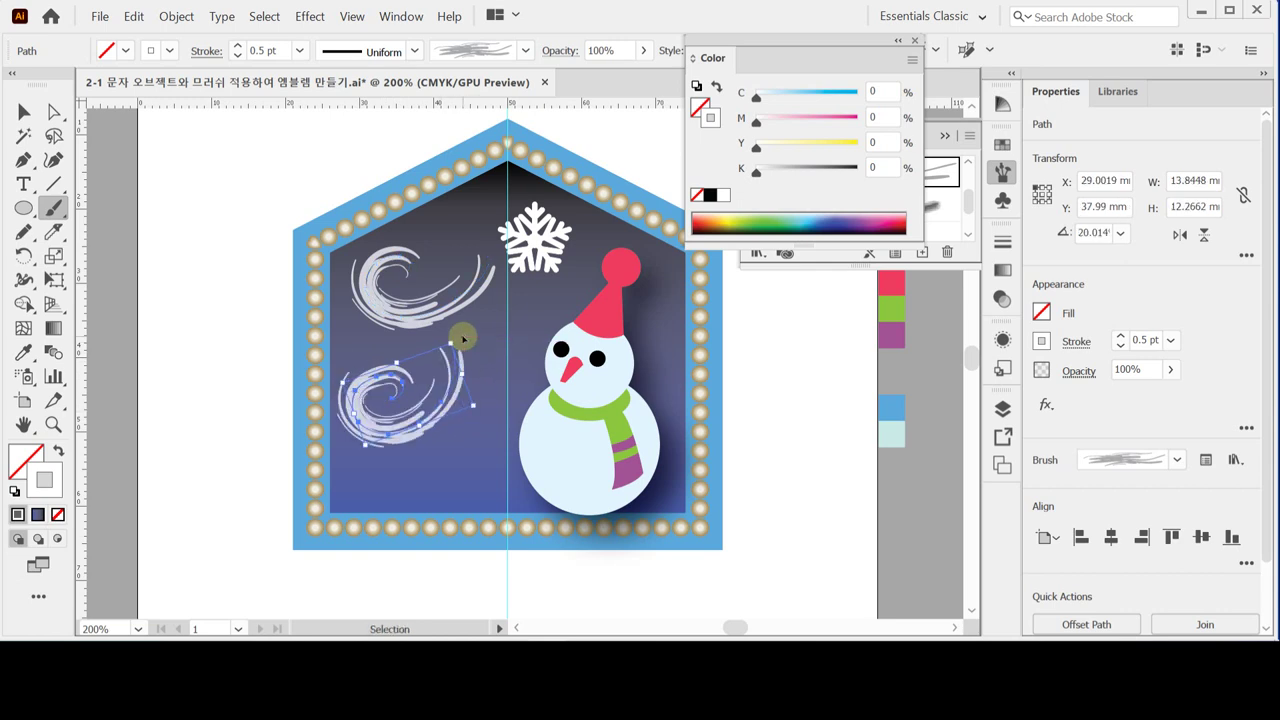
{"action": "left_click_drag", "start_coordinate": [372, 423], "coordinate": [379, 416]}
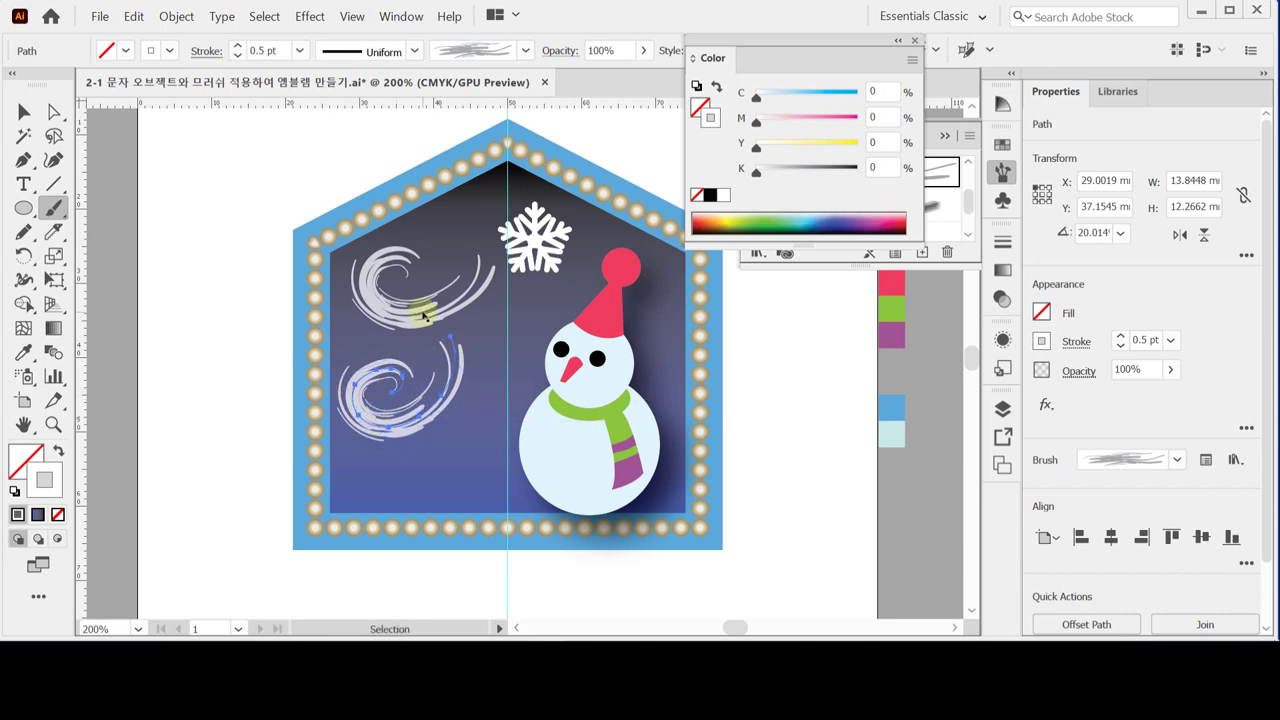
{"action": "left_click", "coordinate": [345, 296], "text": "ctrl"}
{"action": "left_click_drag", "start_coordinate": [500, 257], "coordinate": [497, 262]}
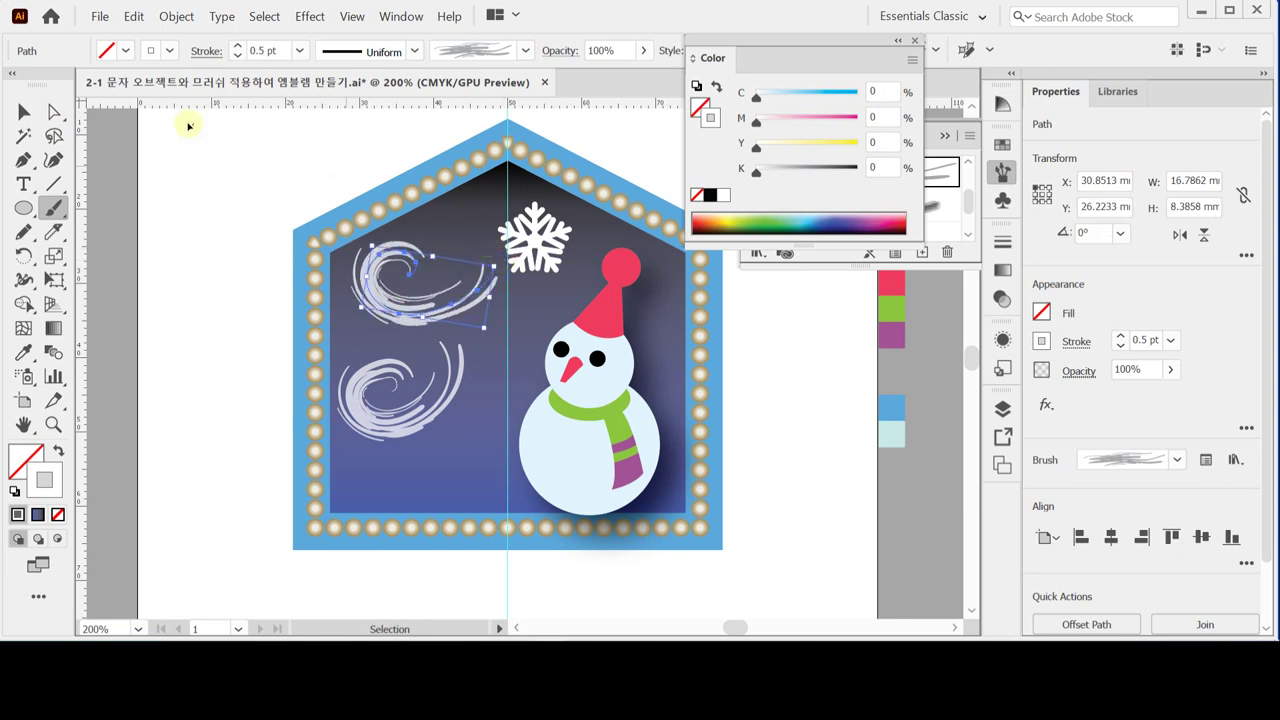
- Move the end anchor point of the upper swirl's tail slightly outward toward the snowflake and deselect the path
{"action": "left_click", "coordinate": [54, 111]}
{"action": "left_click", "coordinate": [337, 163]}
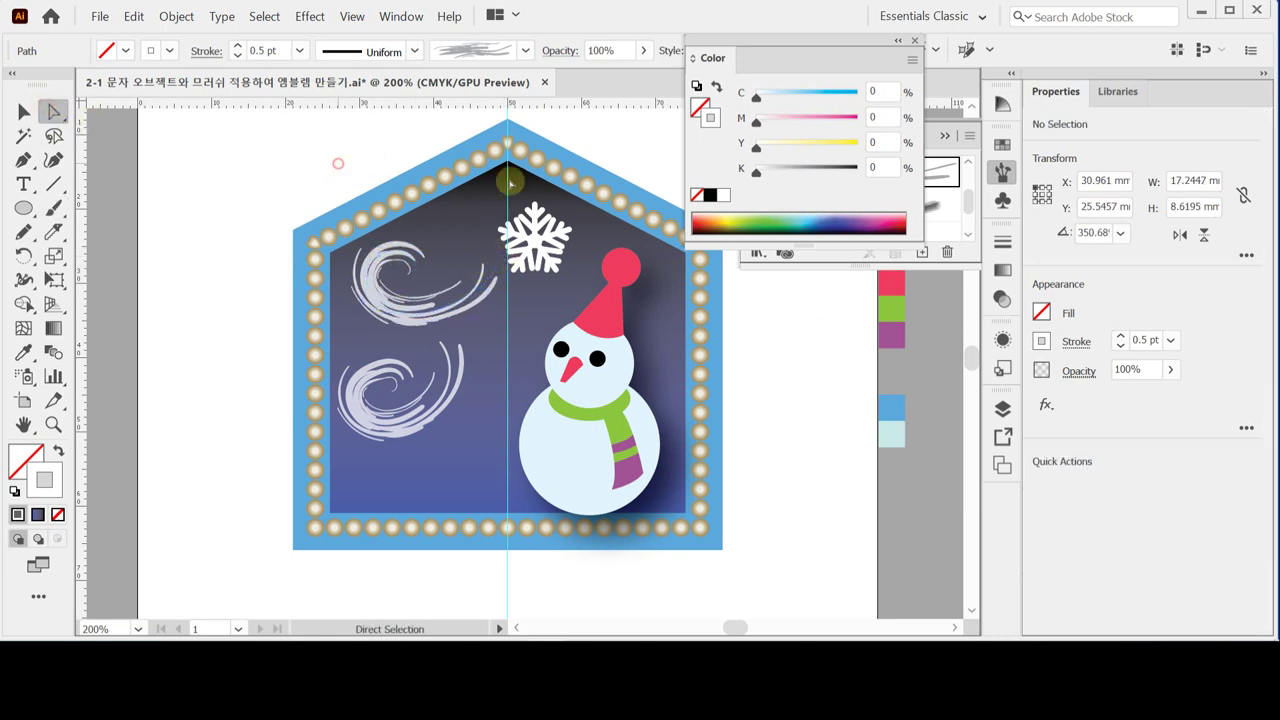
{"action": "left_click", "coordinate": [494, 268]}
{"action": "left_click_drag", "start_coordinate": [494, 268], "coordinate": [500, 256]}
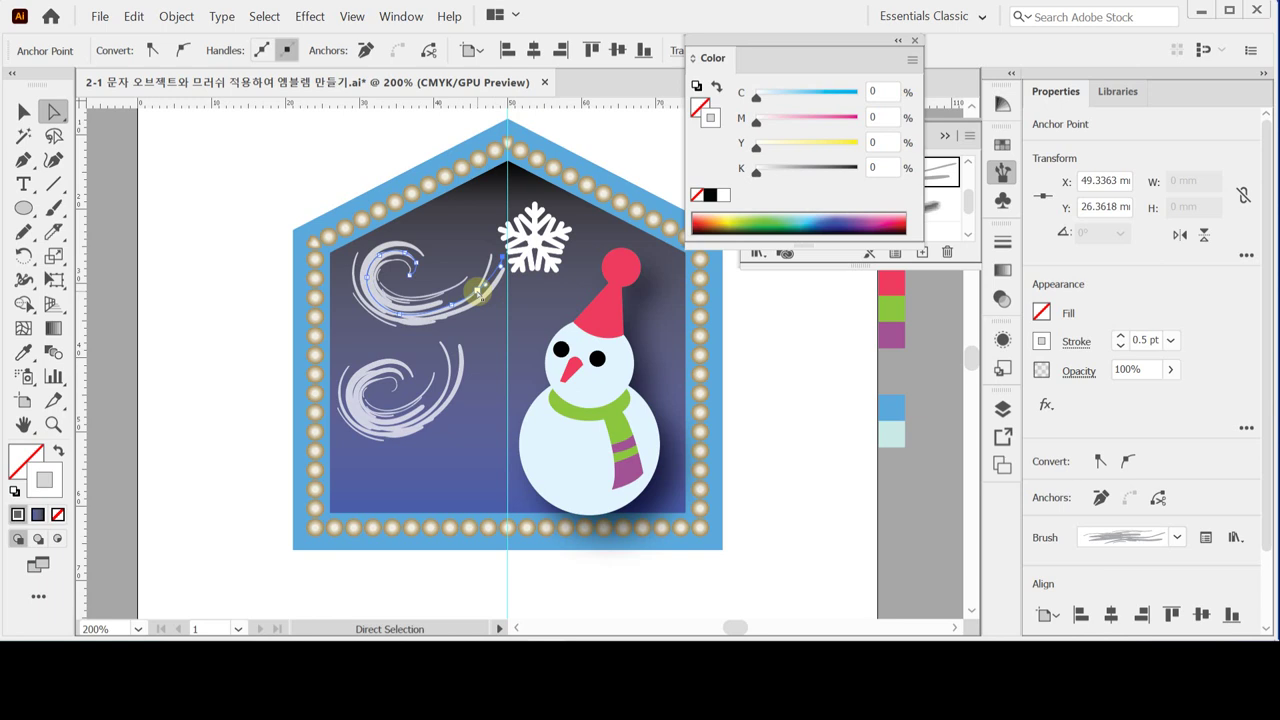
{"action": "left_click", "coordinate": [225, 160]}
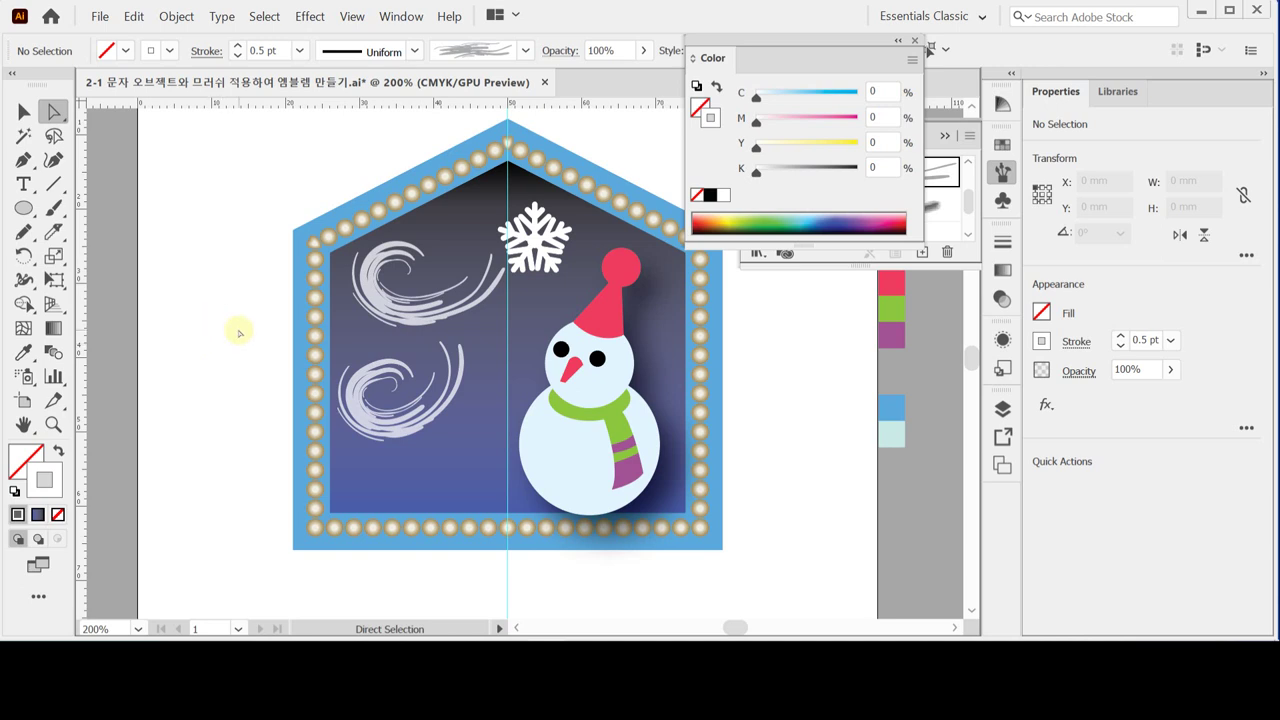
- Create a placeholder point text object beside the emblem's upper left edge with the Type Tool
{"action": "left_click_drag", "start_coordinate": [22, 183], "coordinate": [88, 184]}
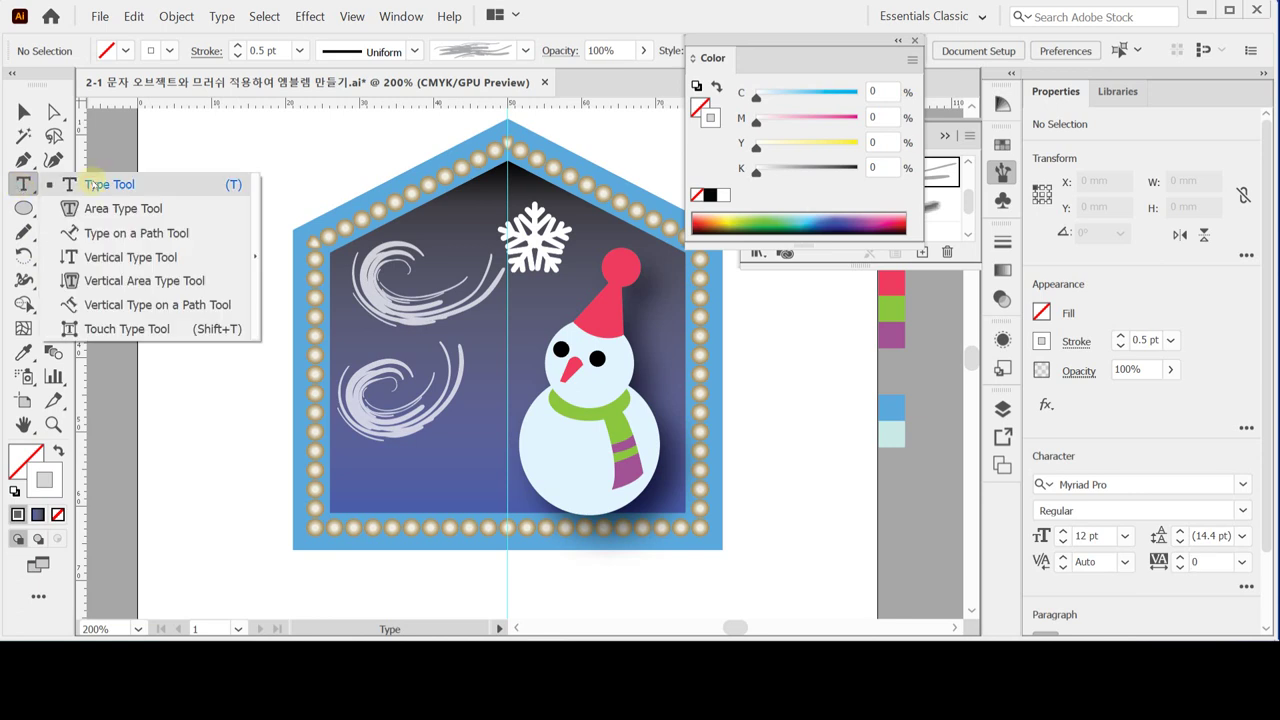
{"action": "left_click_drag", "start_coordinate": [88, 184], "coordinate": [92, 183]}
{"action": "left_click", "coordinate": [92, 183]}
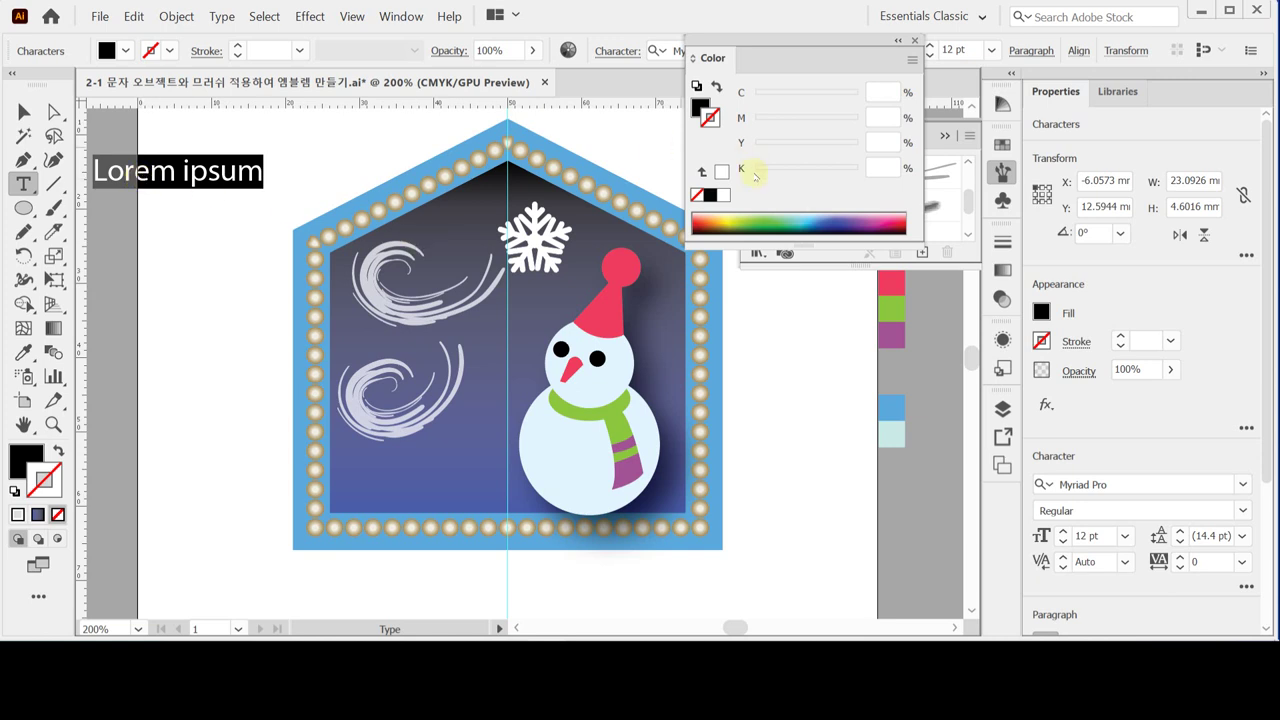
{"action": "left_click_drag", "start_coordinate": [815, 45], "coordinate": [827, 26]}
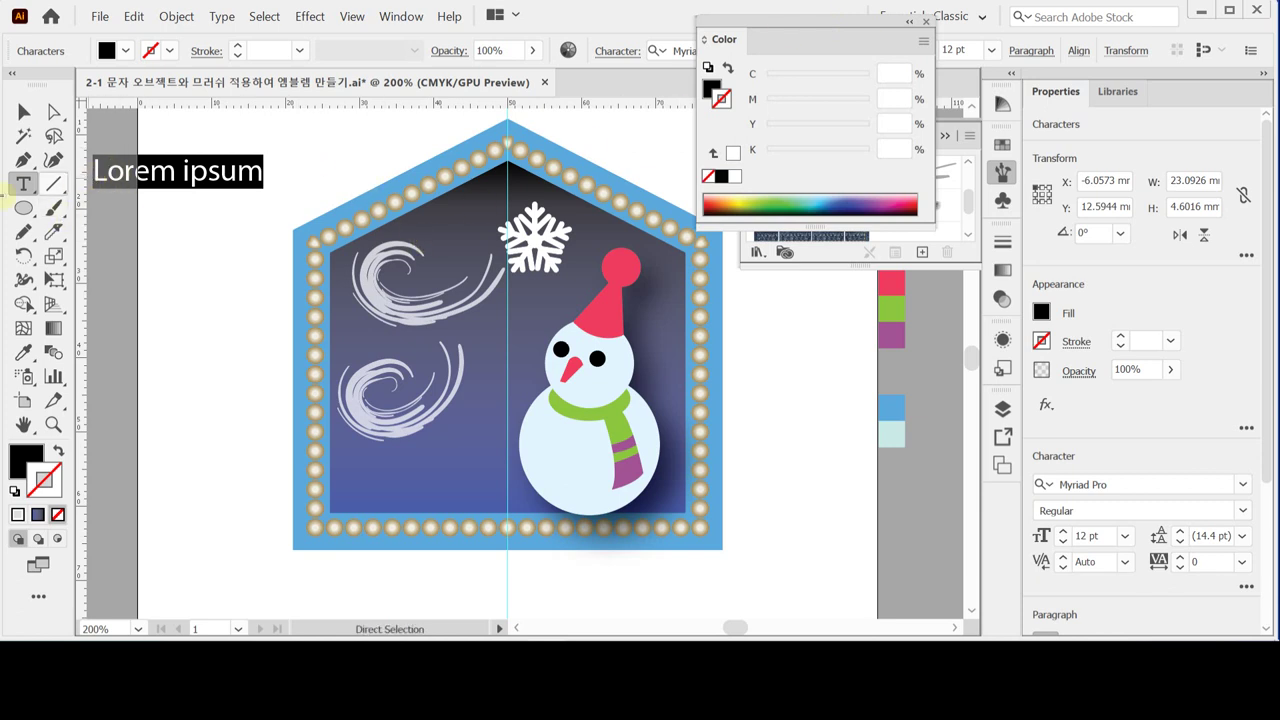
{"action": "left_click", "coordinate": [22, 183]}
{"action": "left_click", "coordinate": [88, 185]}
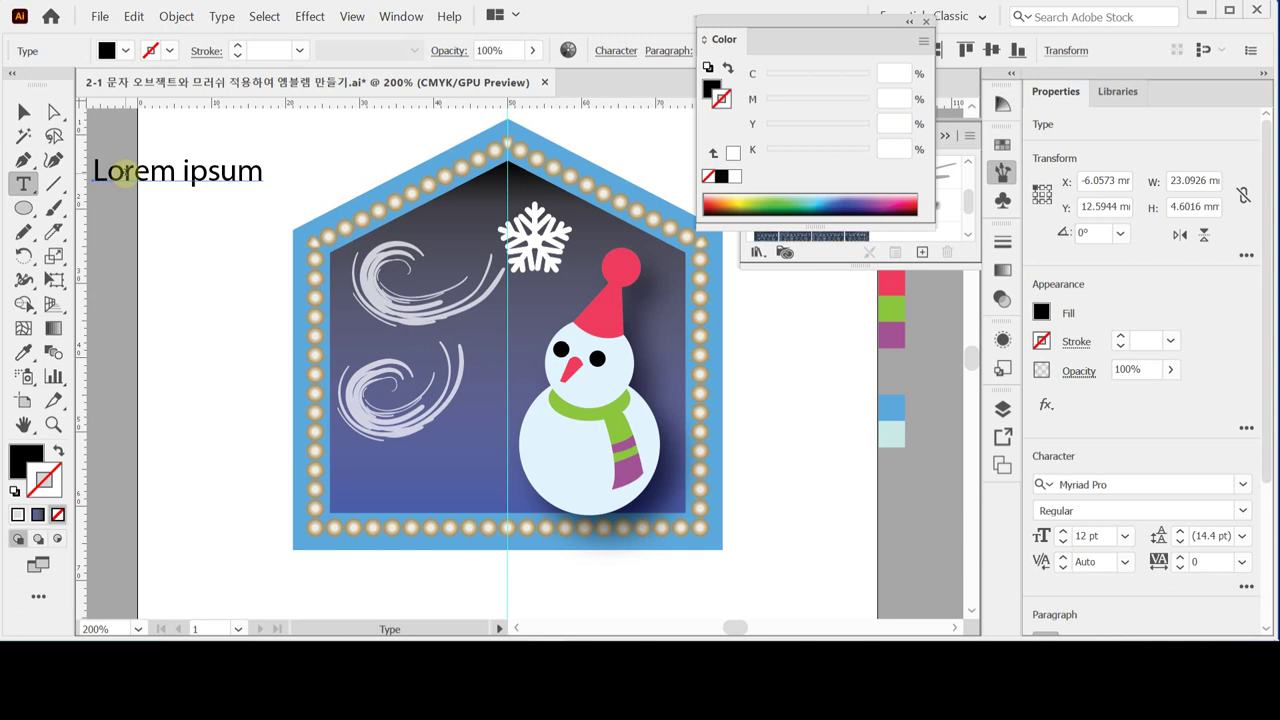
- Select all of the placeholder text and set its font to Arial Black
{"action": "key", "text": "ctrl+t"}
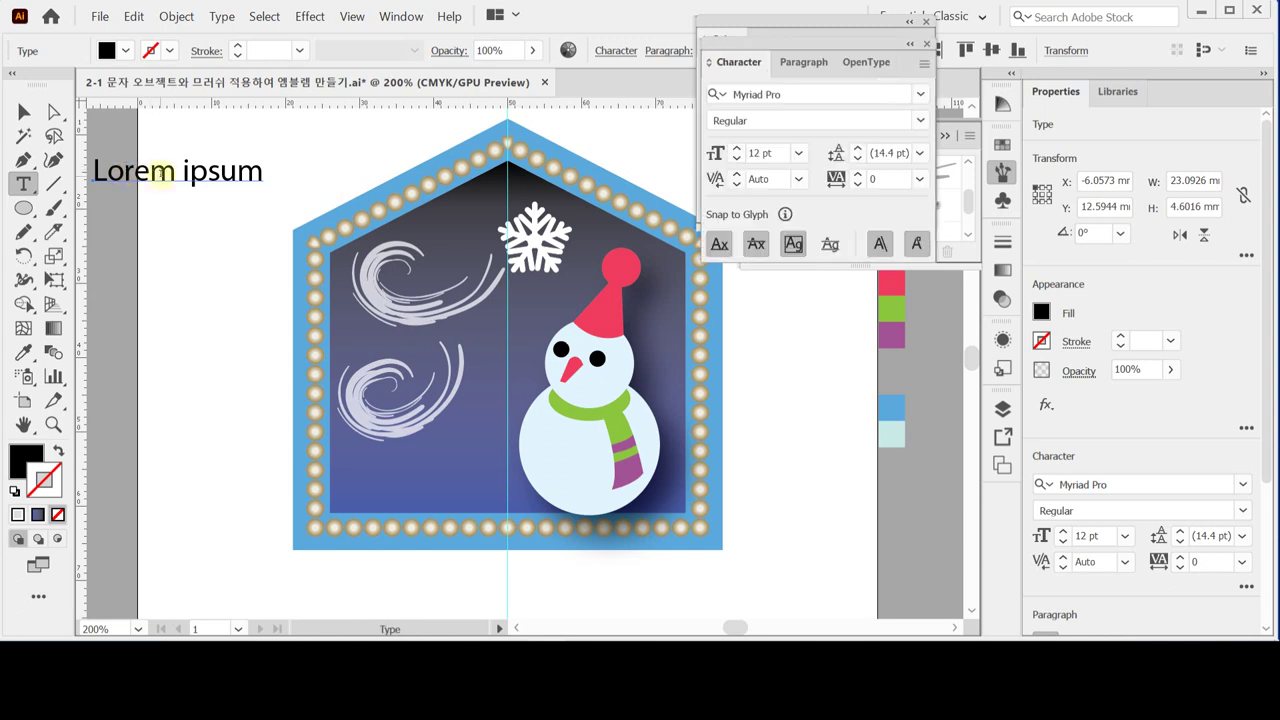
{"action": "triple_click", "coordinate": [160, 175]}
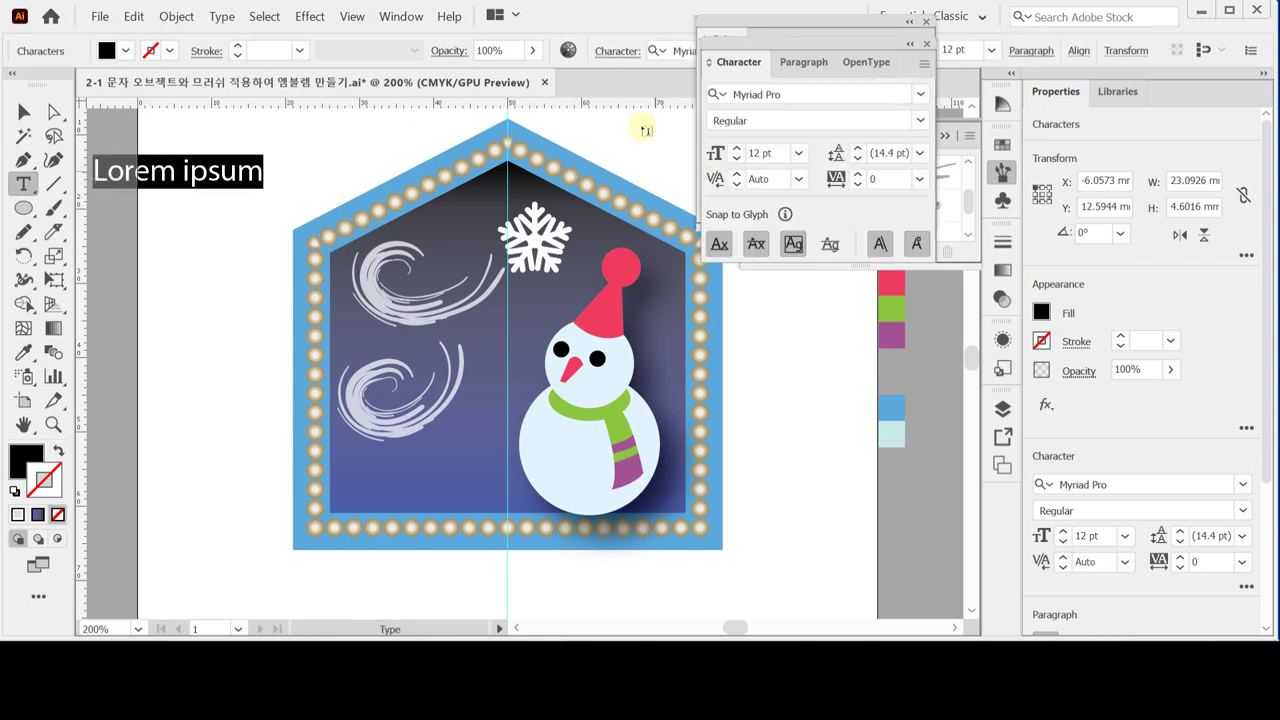
{"action": "left_click", "coordinate": [803, 94]}
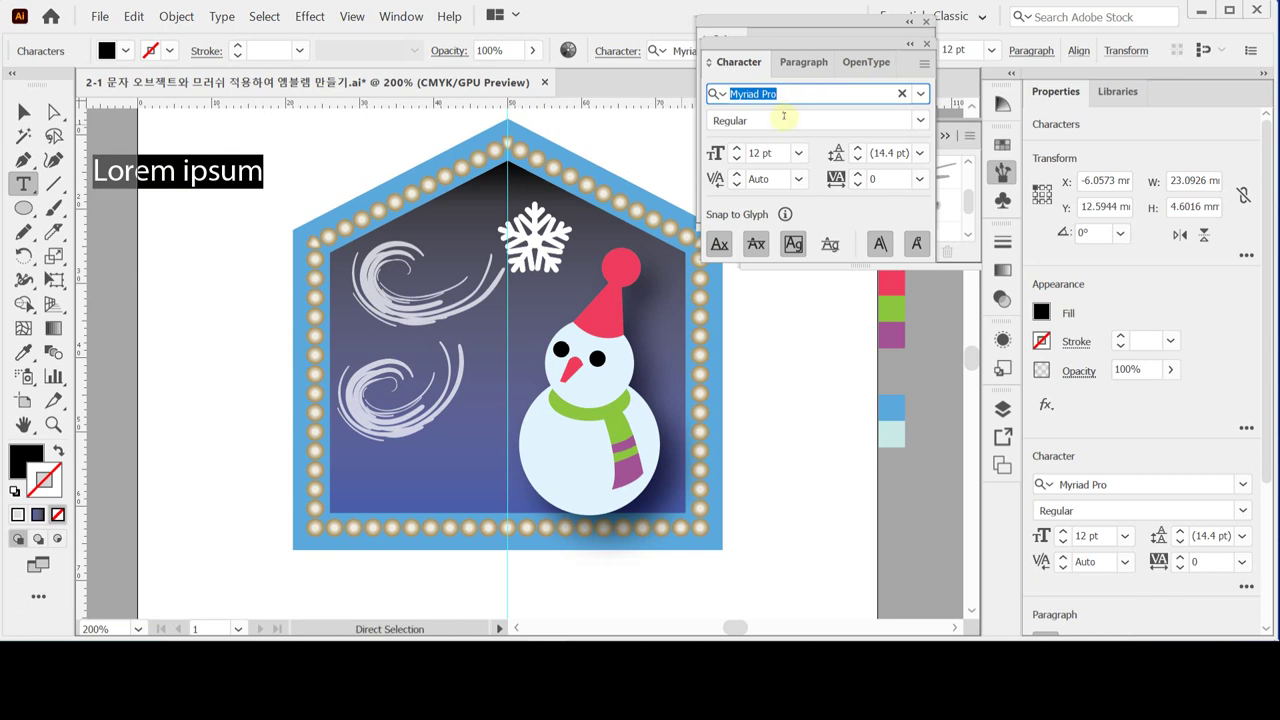
{"action": "left_click", "coordinate": [208, 173]}
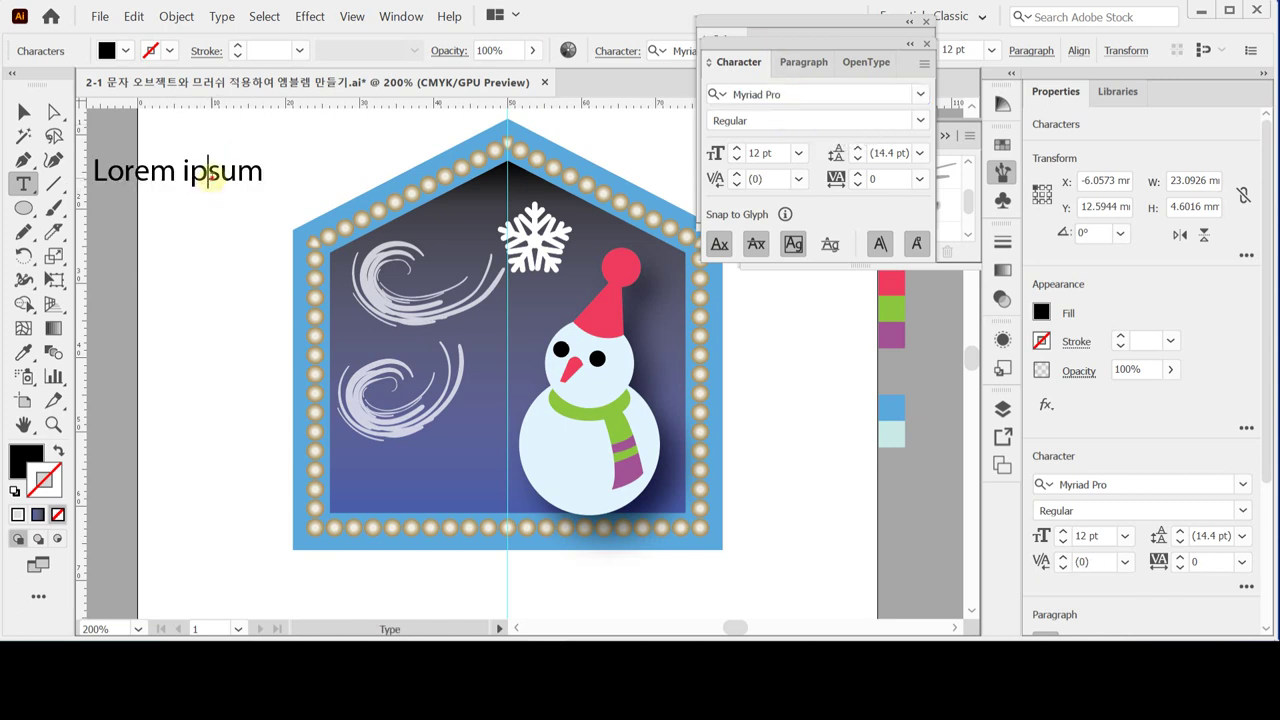
{"action": "key", "text": "ctrl+a"}
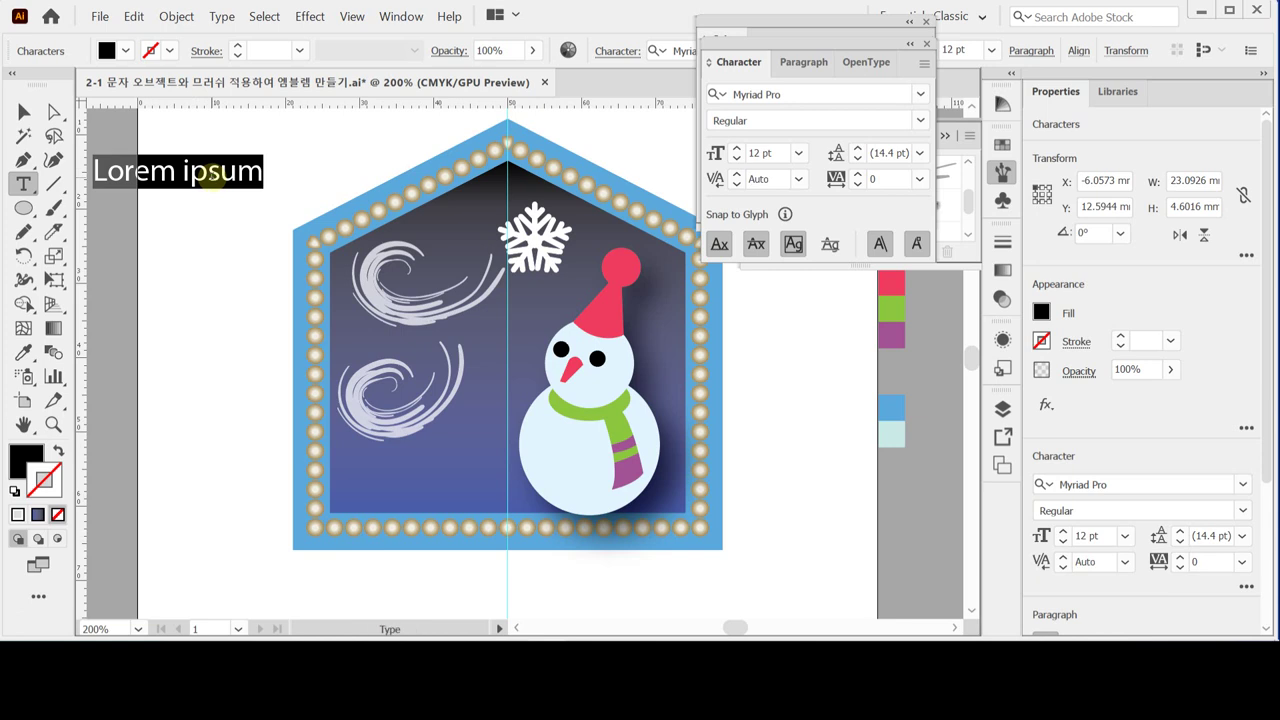
{"action": "left_click", "coordinate": [212, 173]}
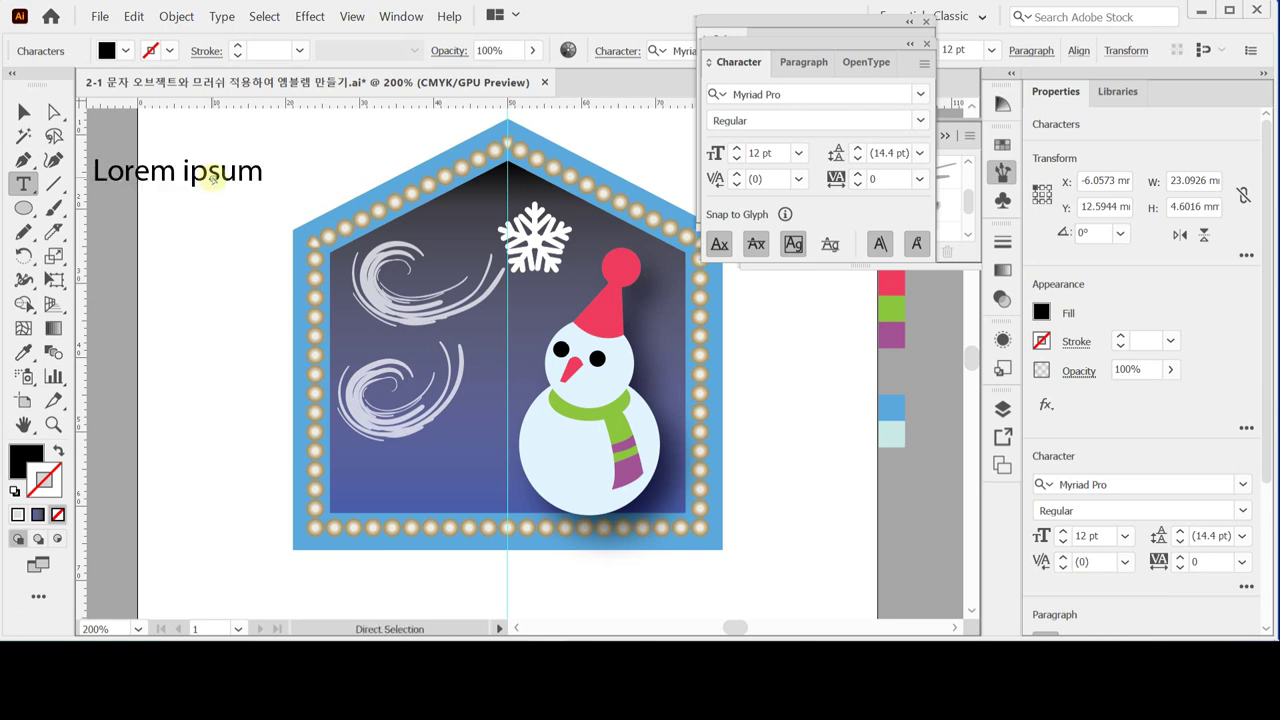
{"action": "key", "text": "ctrl+a"}
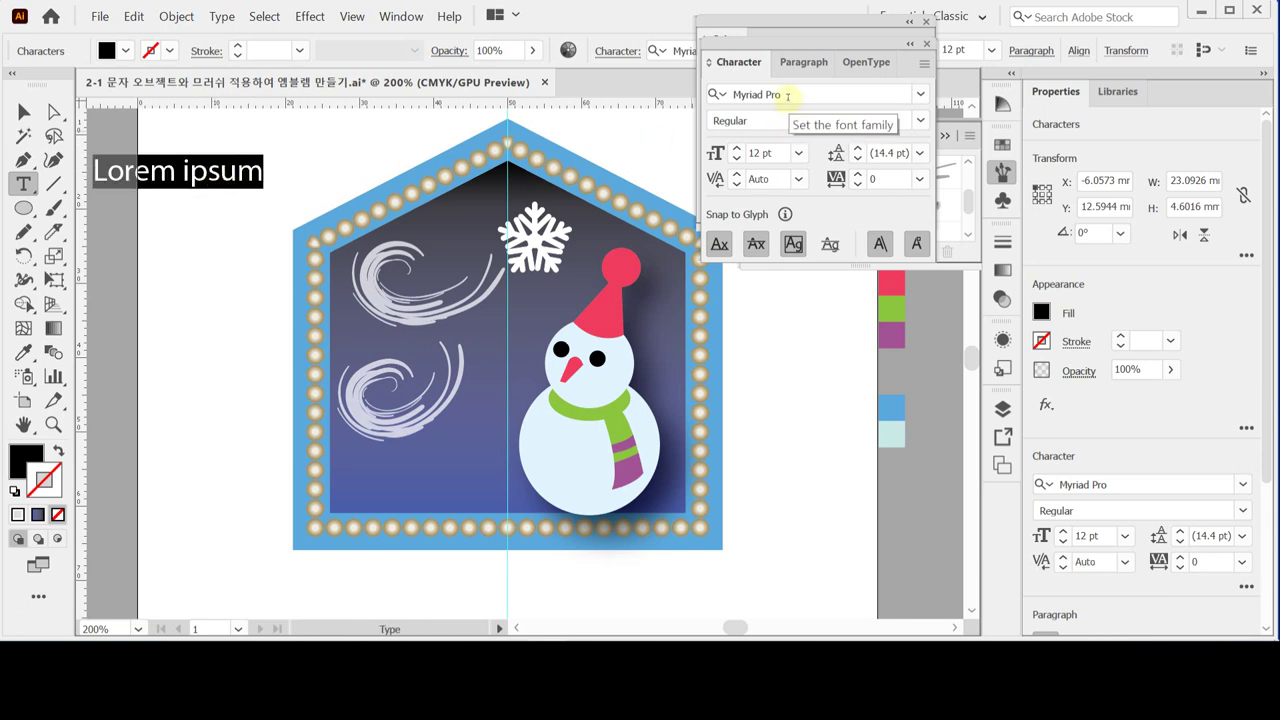
{"action": "left_click", "coordinate": [785, 96]}
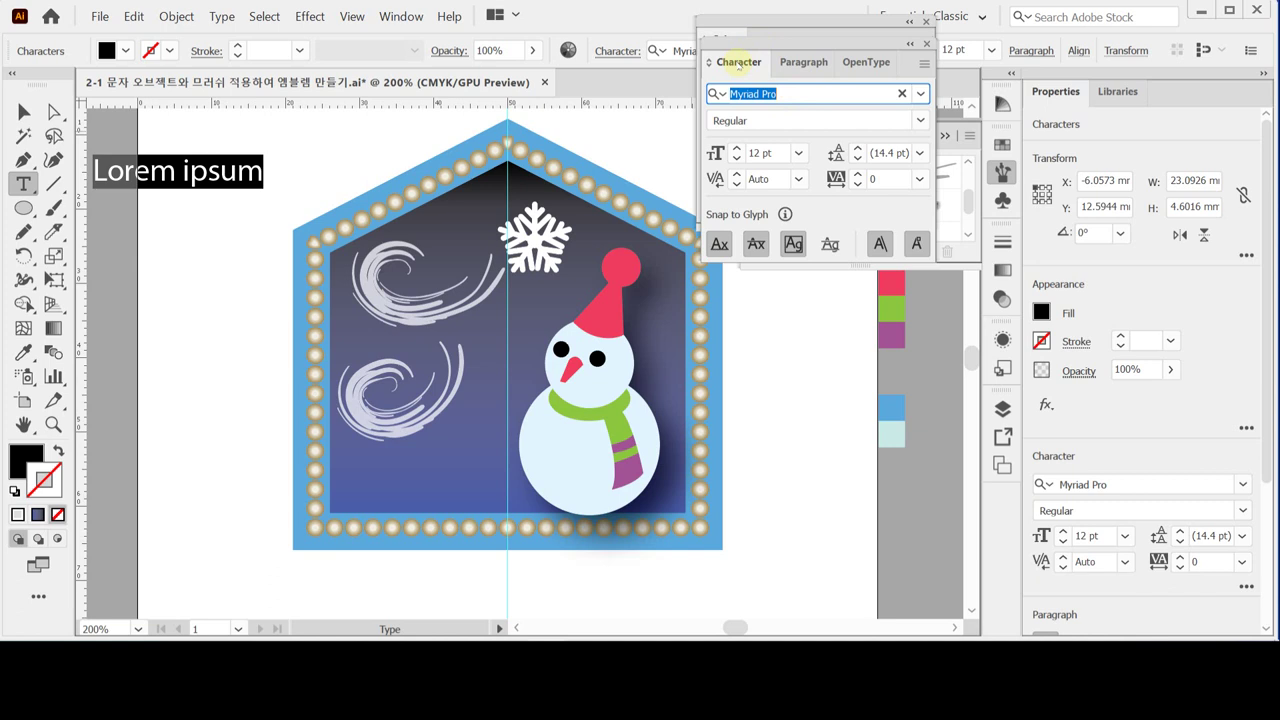
{"action": "left_click", "coordinate": [803, 62]}
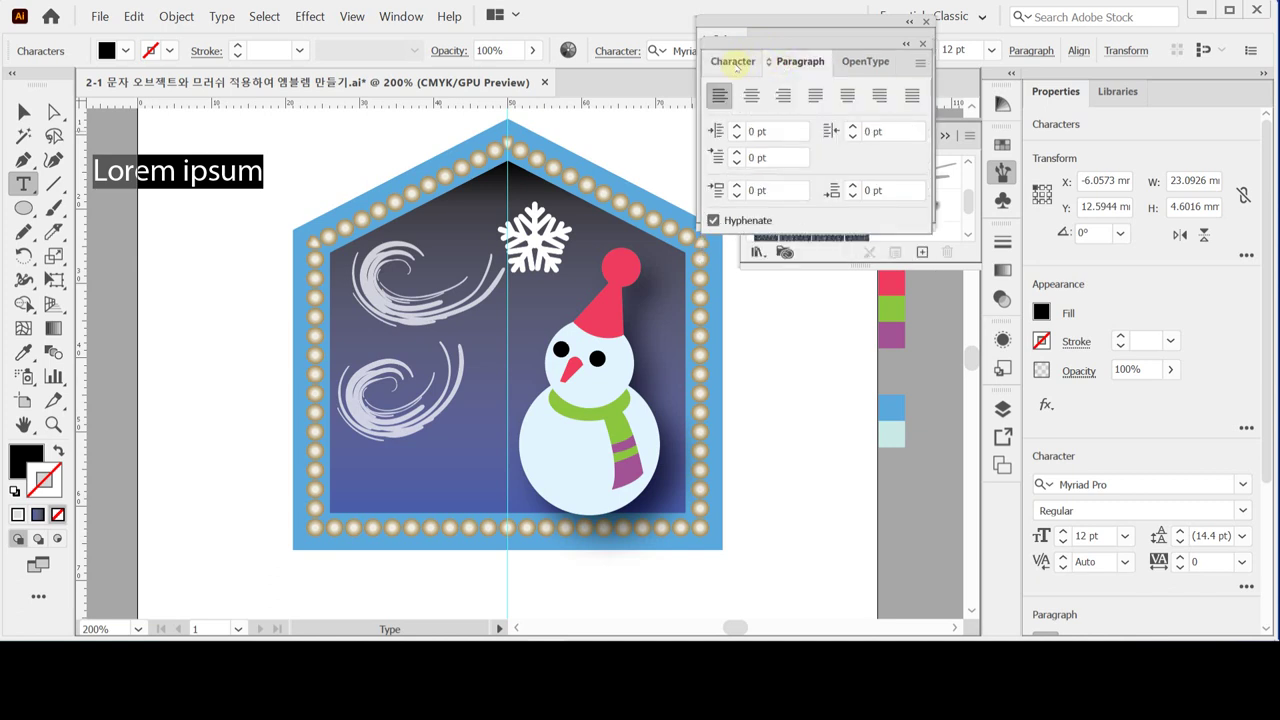
{"action": "left_click", "coordinate": [738, 62]}
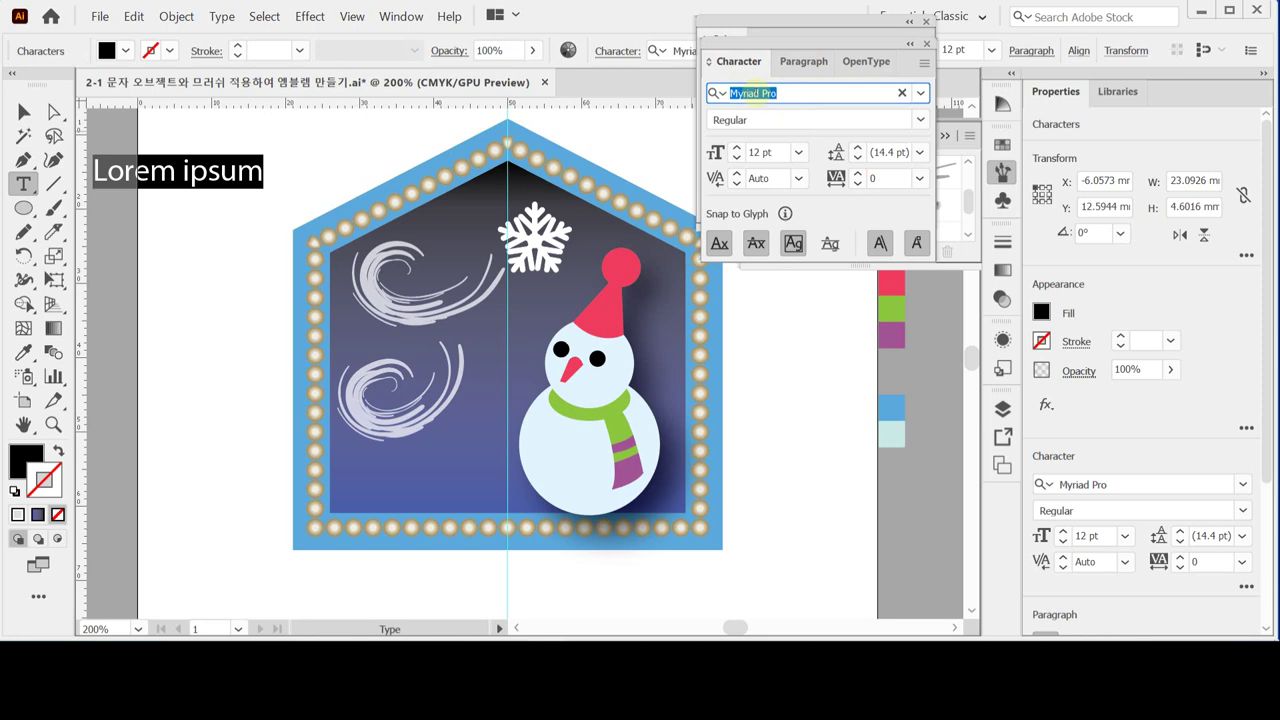
{"action": "type", "text": "ar"}
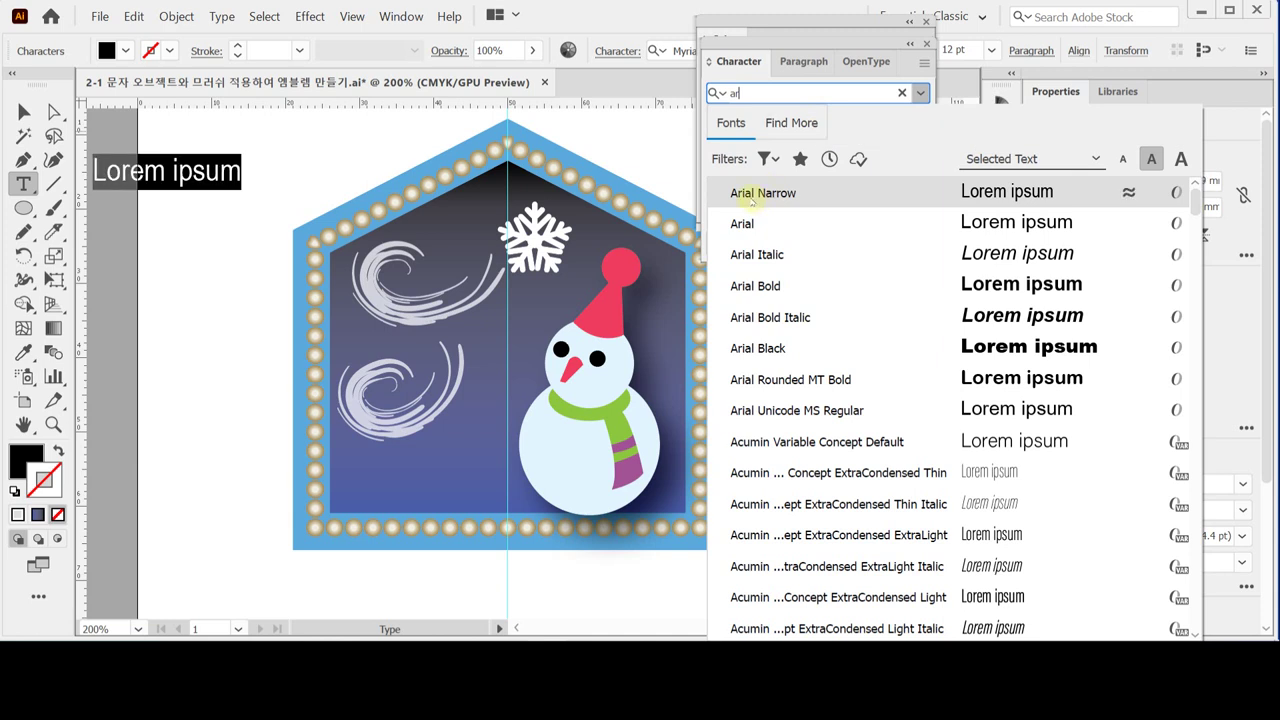
{"action": "left_click", "coordinate": [752, 348]}
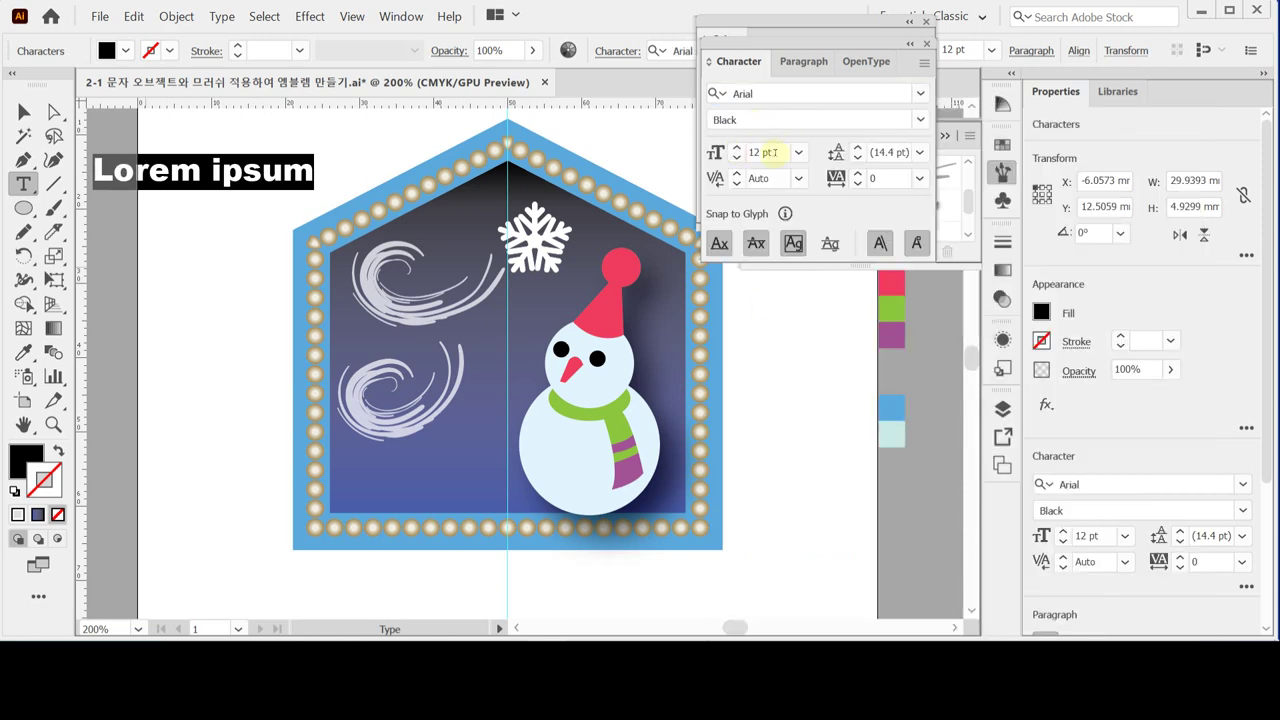
- Set the placeholder text's font size to 29 pt
{"action": "left_click", "coordinate": [780, 152]}
{"action": "type", "text": "29"}
{"action": "key", "text": "Return"}
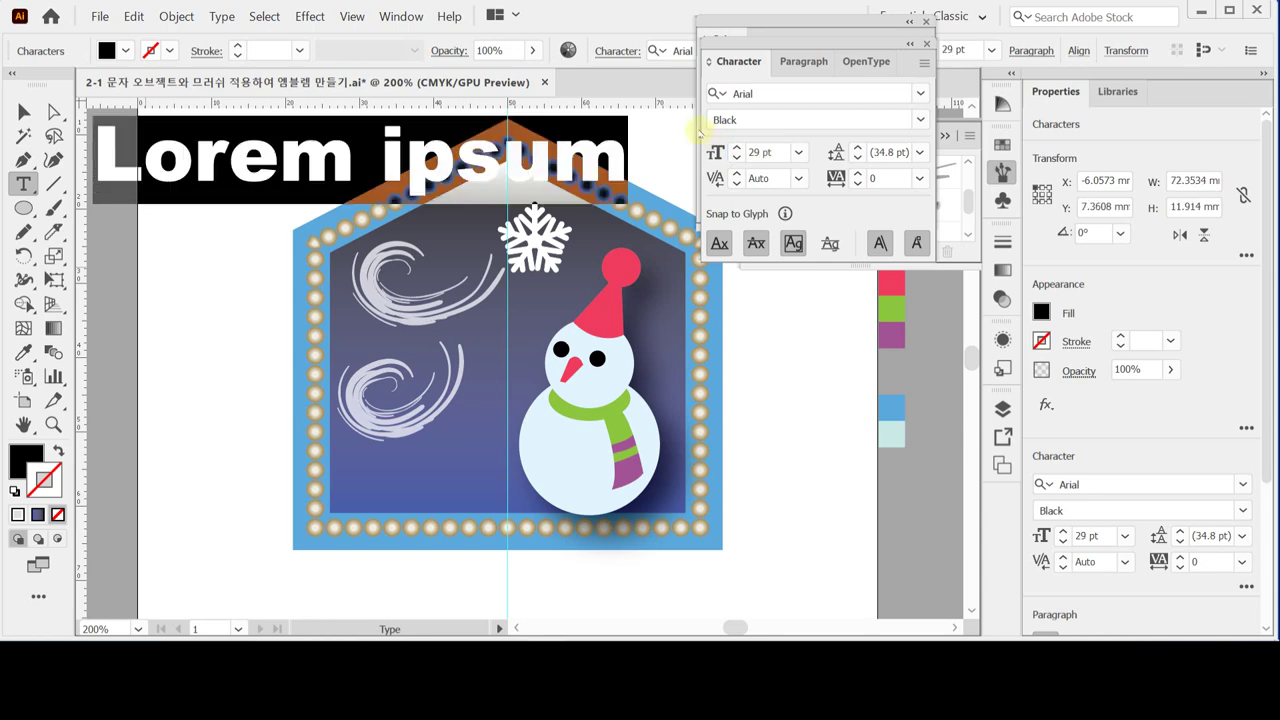
- Move the placeholder text across the emblem's lower edge, roughly centred on the vertical guide
{"action": "left_click", "coordinate": [23, 111]}
{"action": "left_click_drag", "start_coordinate": [289, 203], "coordinate": [415, 580]}
{"action": "scroll", "coordinate": [450, 528], "scroll_direction": "down", "scroll_amount": 2}
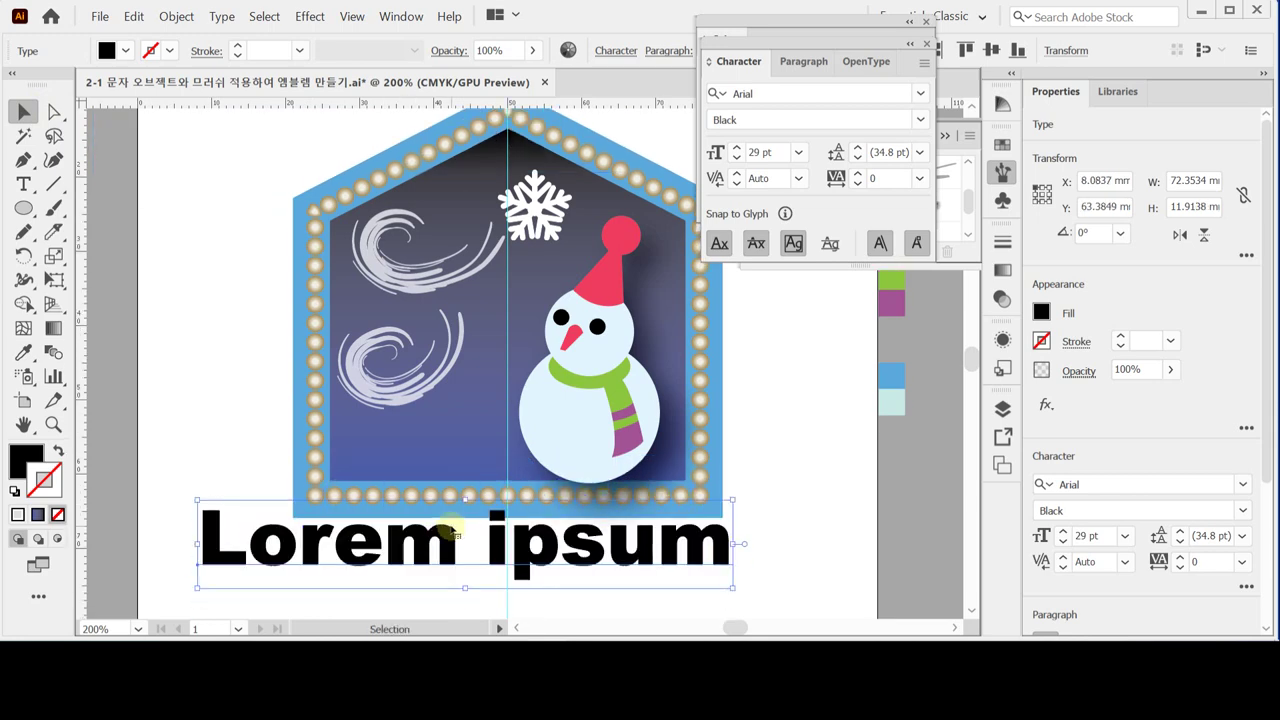
{"action": "left_click_drag", "start_coordinate": [446, 528], "coordinate": [494, 523]}
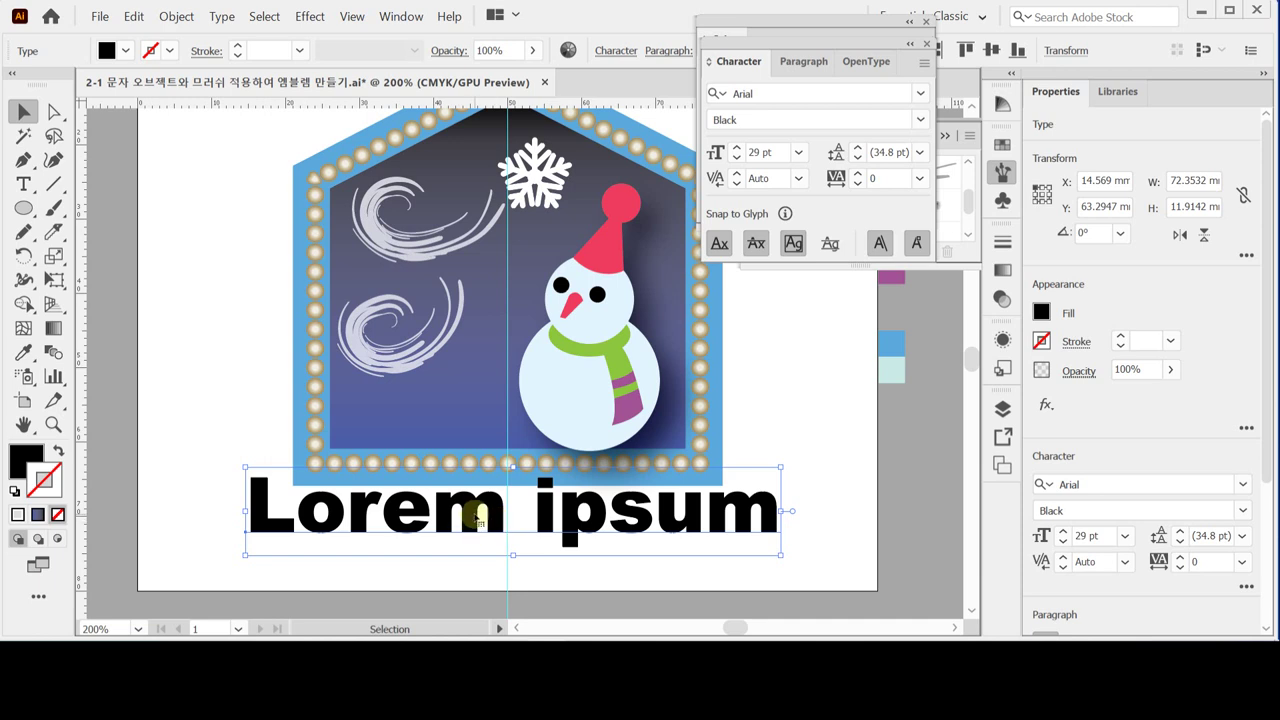
- Replace the placeholder text with SNOW MAN in capitals
{"action": "triple_click", "coordinate": [480, 512]}
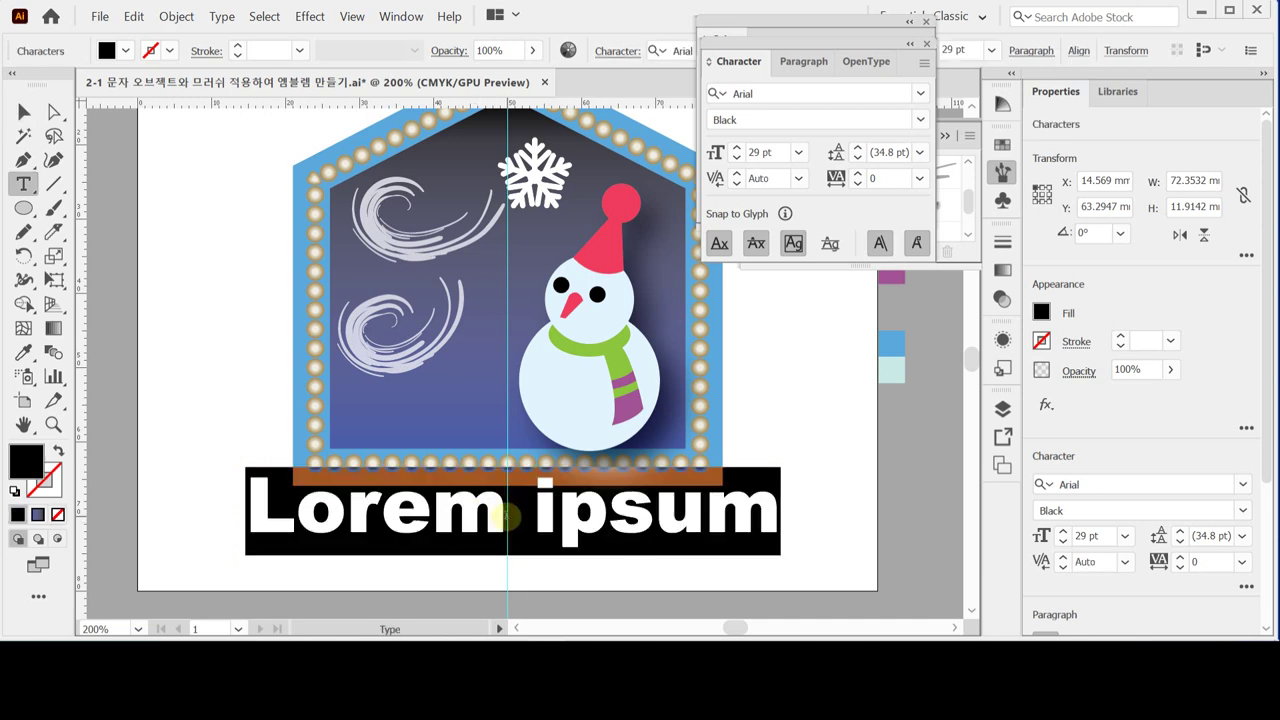
{"action": "key", "text": "Caps_Lock"}
{"action": "type", "text": "SNO"}
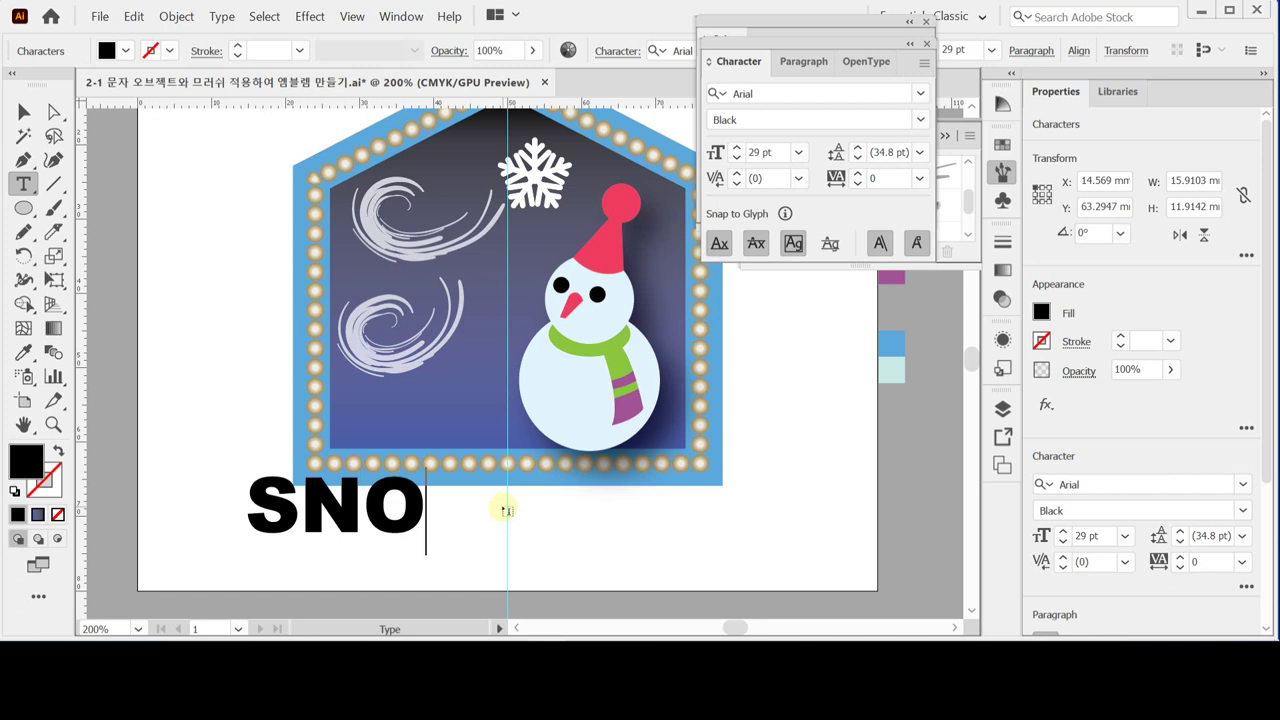
{"action": "type", "text": "W MA"}
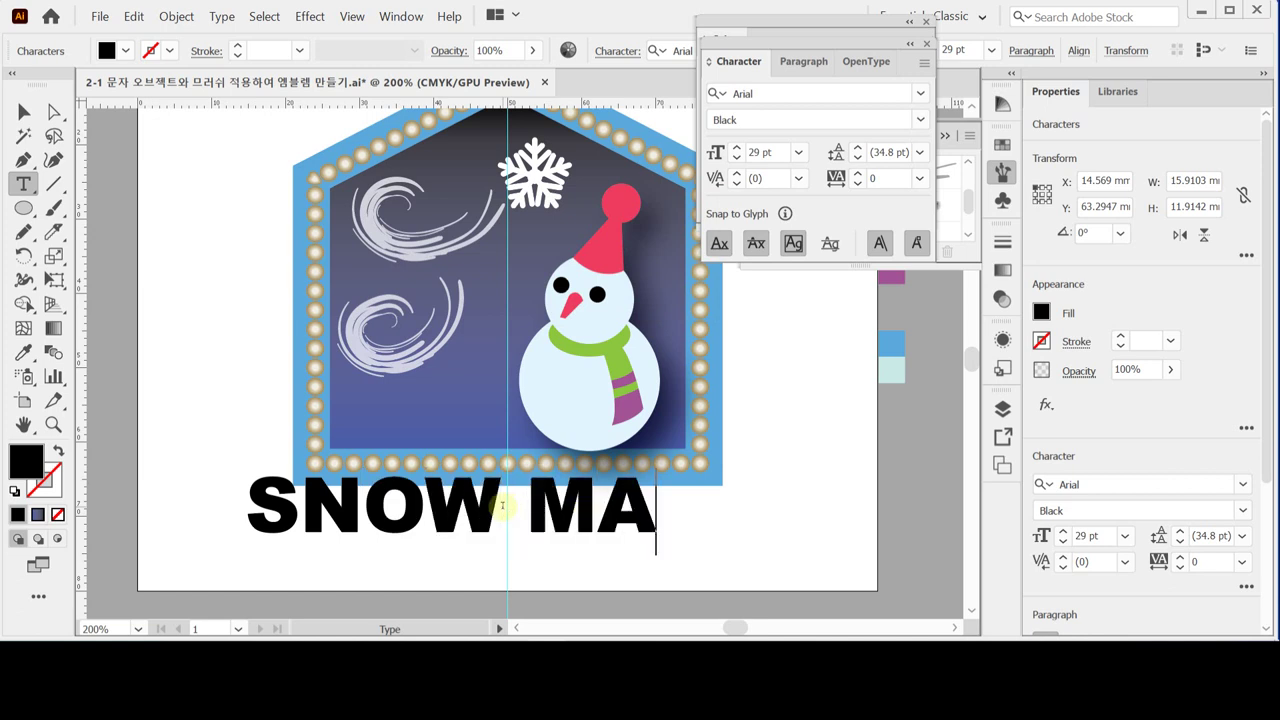
{"action": "type", "text": "N"}
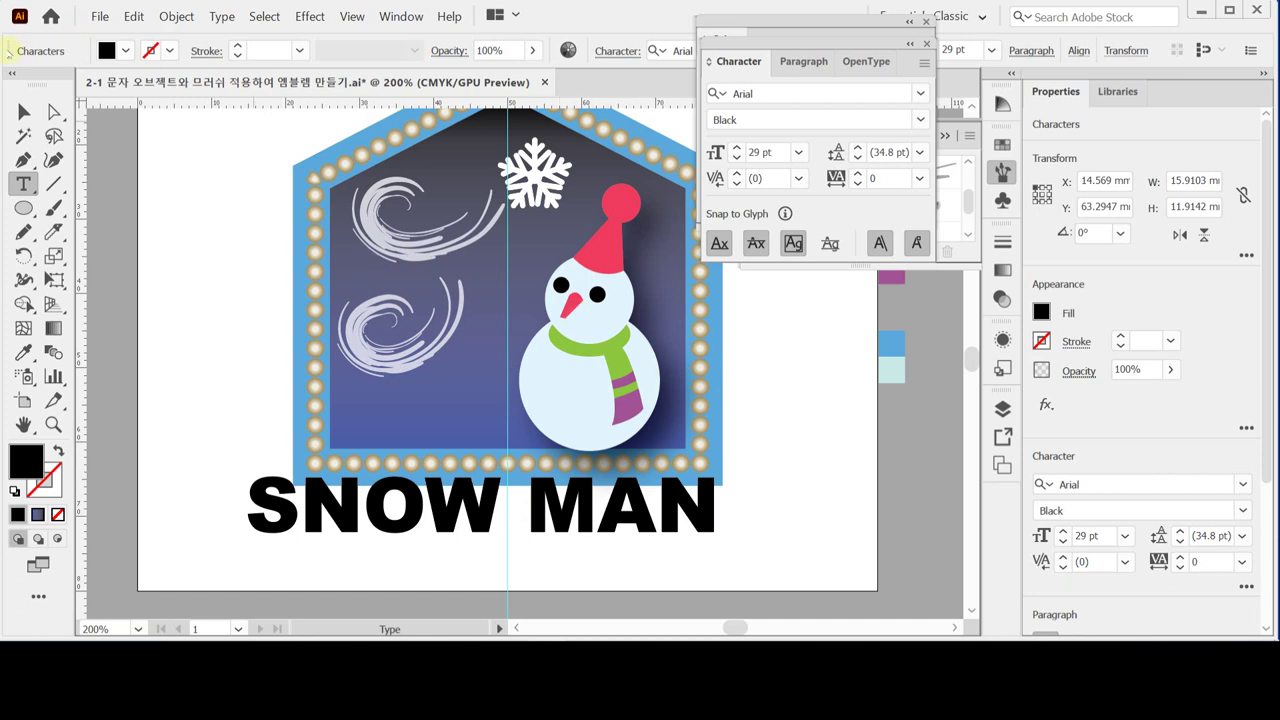
- Fill the SNOW MAN text with the pale mint sample colour, C 20, M 0, Y 10, K 0, using the Eyedropper Tool
{"action": "left_click", "coordinate": [24, 111]}
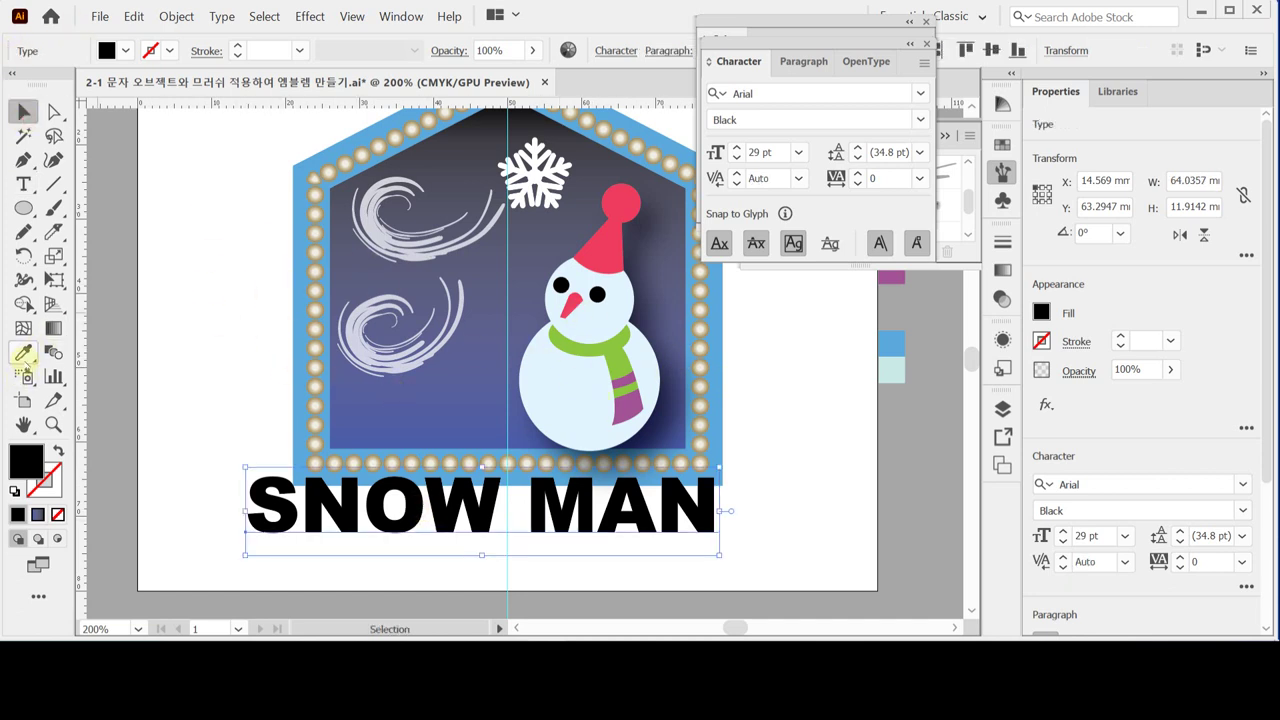
{"action": "left_click", "coordinate": [23, 352]}
{"action": "left_click", "coordinate": [894, 344]}
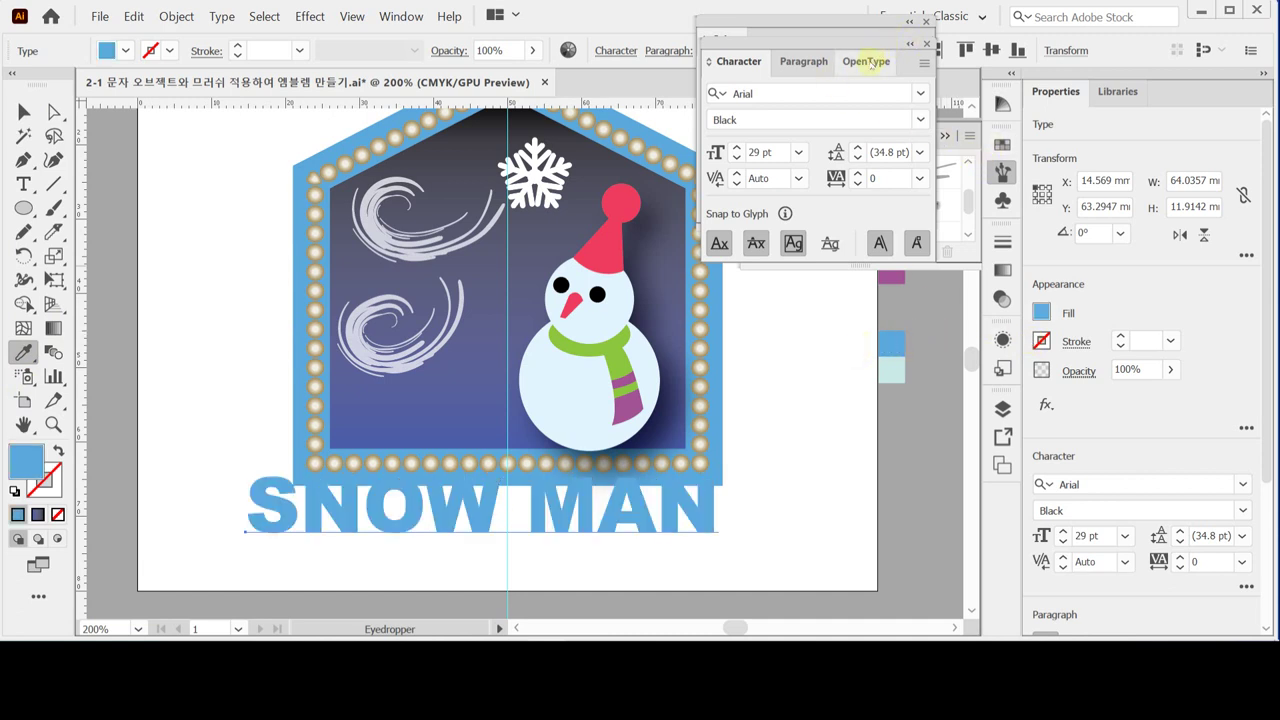
{"action": "key", "text": "F6"}
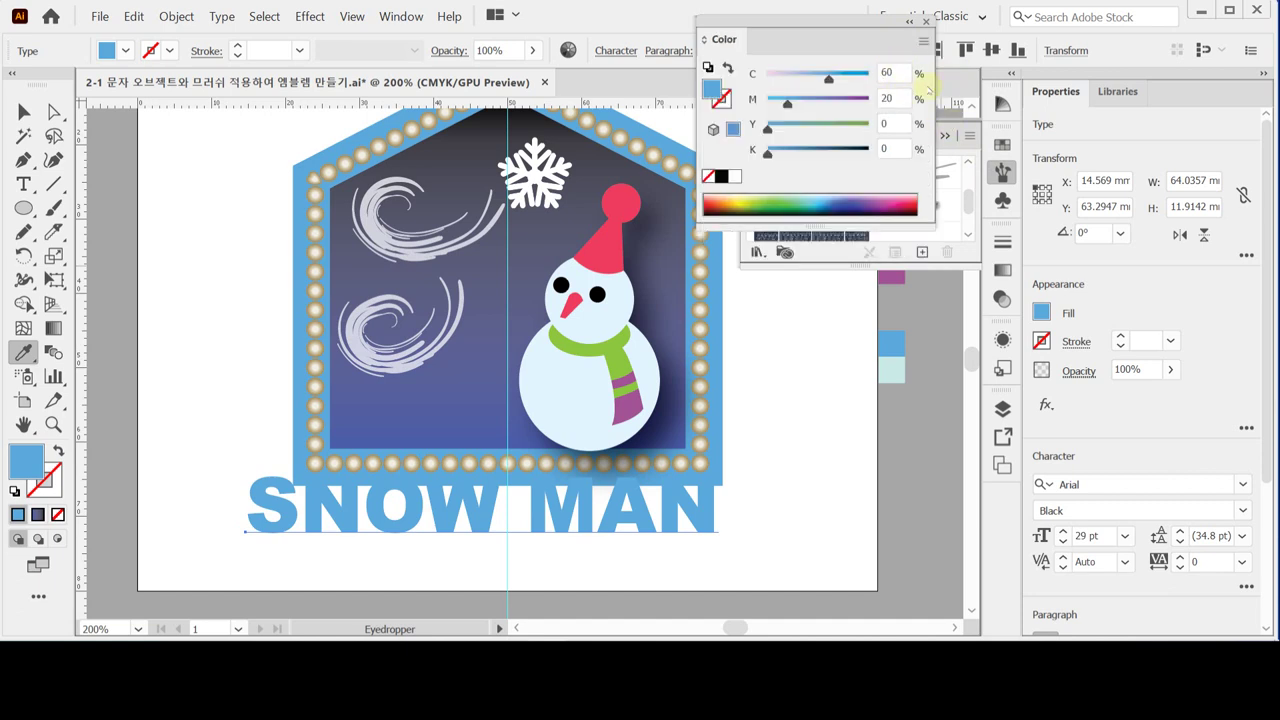
{"action": "left_click", "coordinate": [890, 370]}
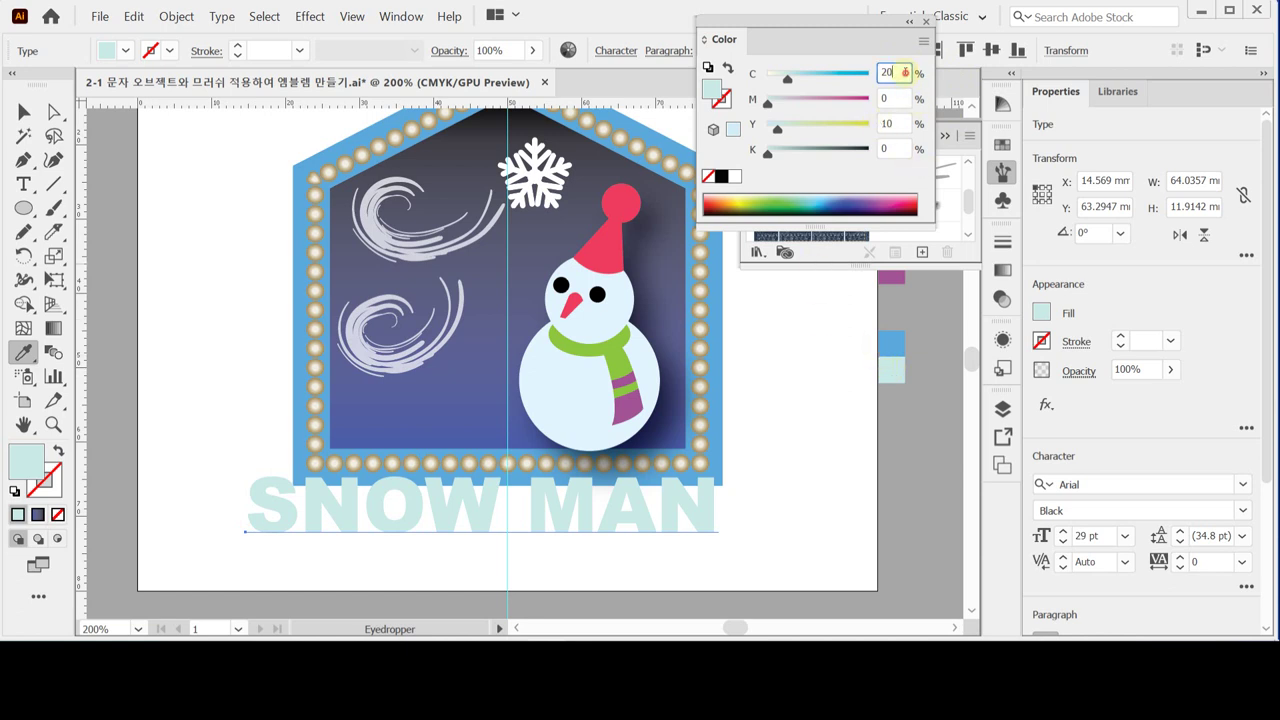
{"action": "left_click", "coordinate": [895, 123]}
- Collapse the Color and Brushes panels and save the document
{"action": "left_click", "coordinate": [705, 40]}
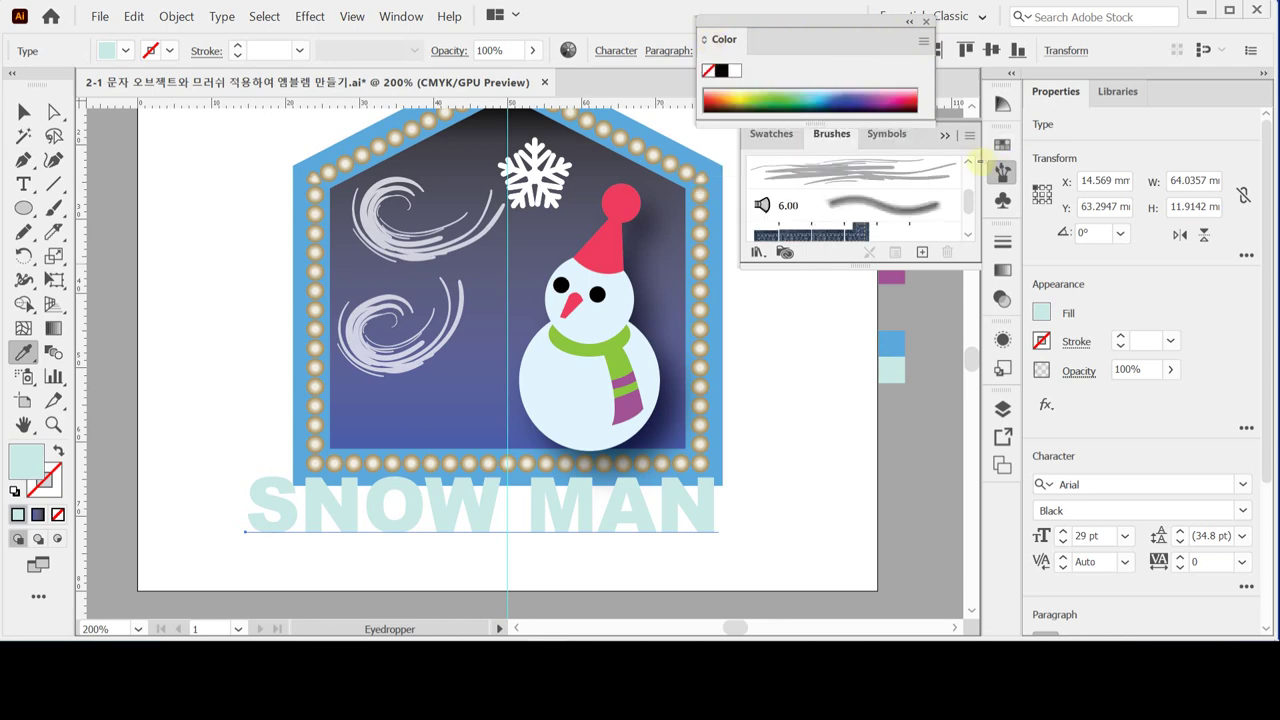
{"action": "left_click", "coordinate": [992, 170]}
{"action": "key", "text": "ctrl"}
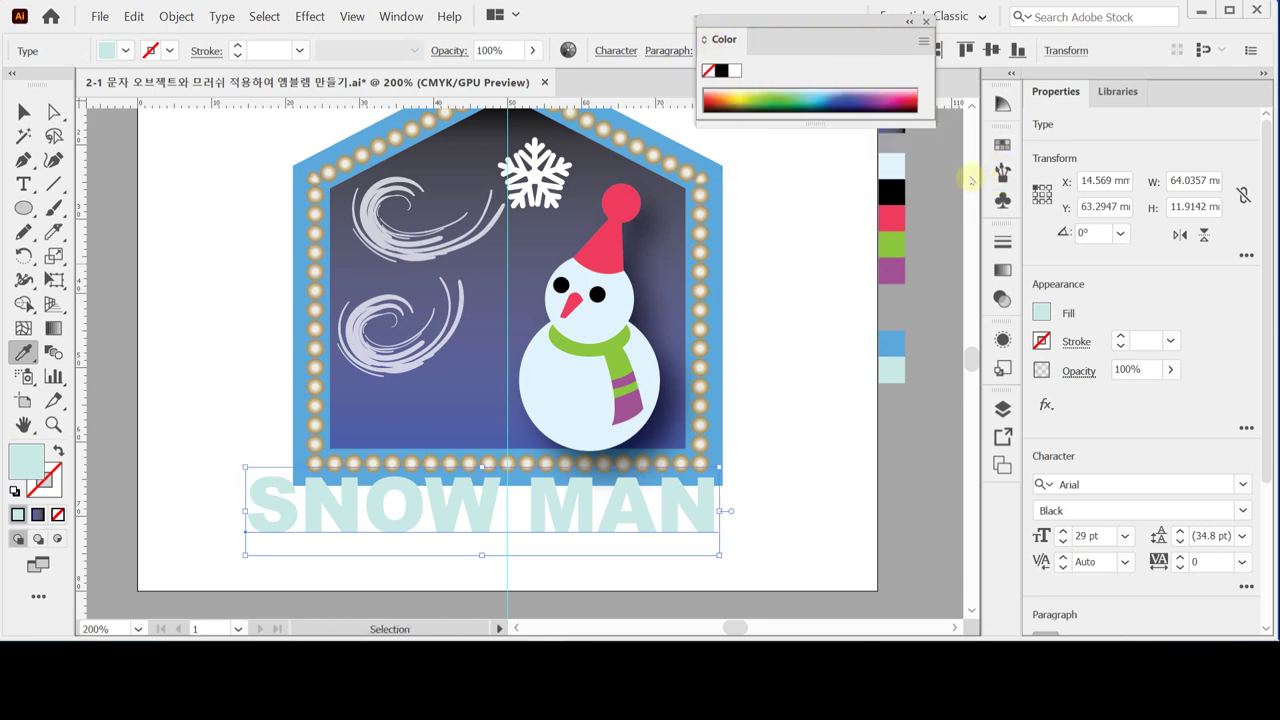
{"action": "key", "text": "ctrl+s"}
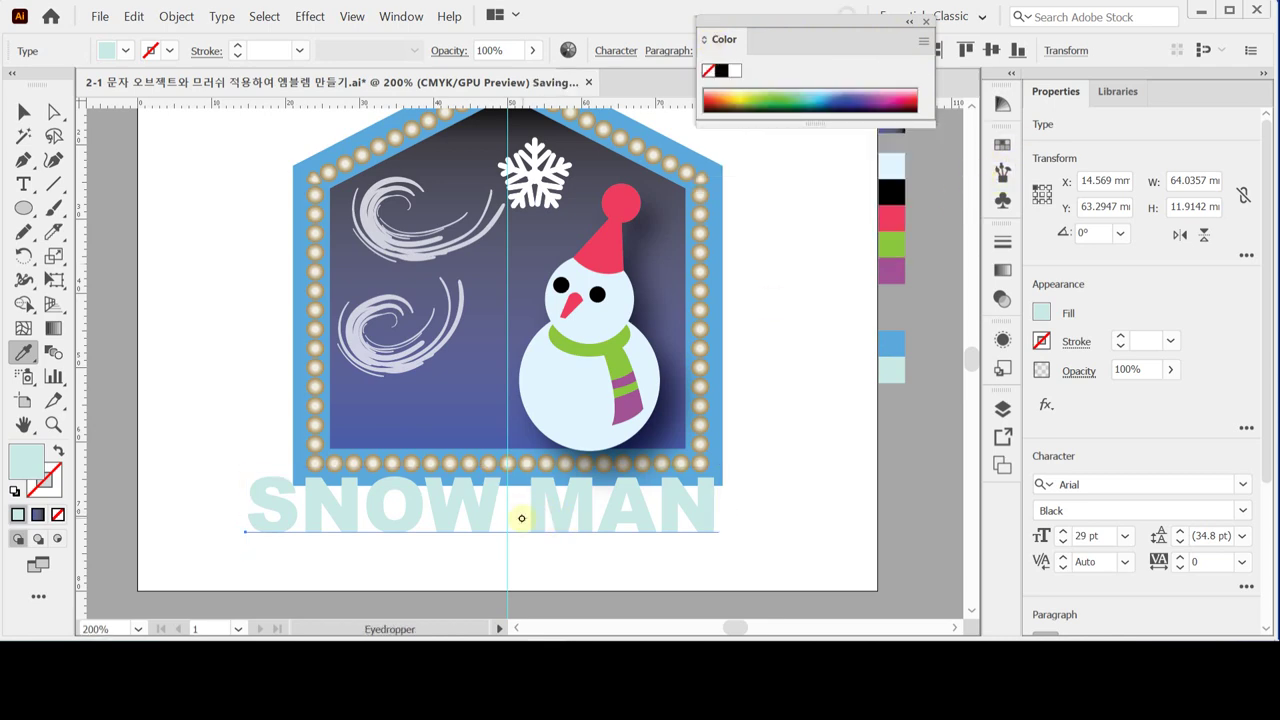
- Shift the SNOW MAN text about 4 mm right to centre it on the vertical guide and keep it selected
{"action": "left_click_drag", "start_coordinate": [540, 520], "coordinate": [566, 521]}
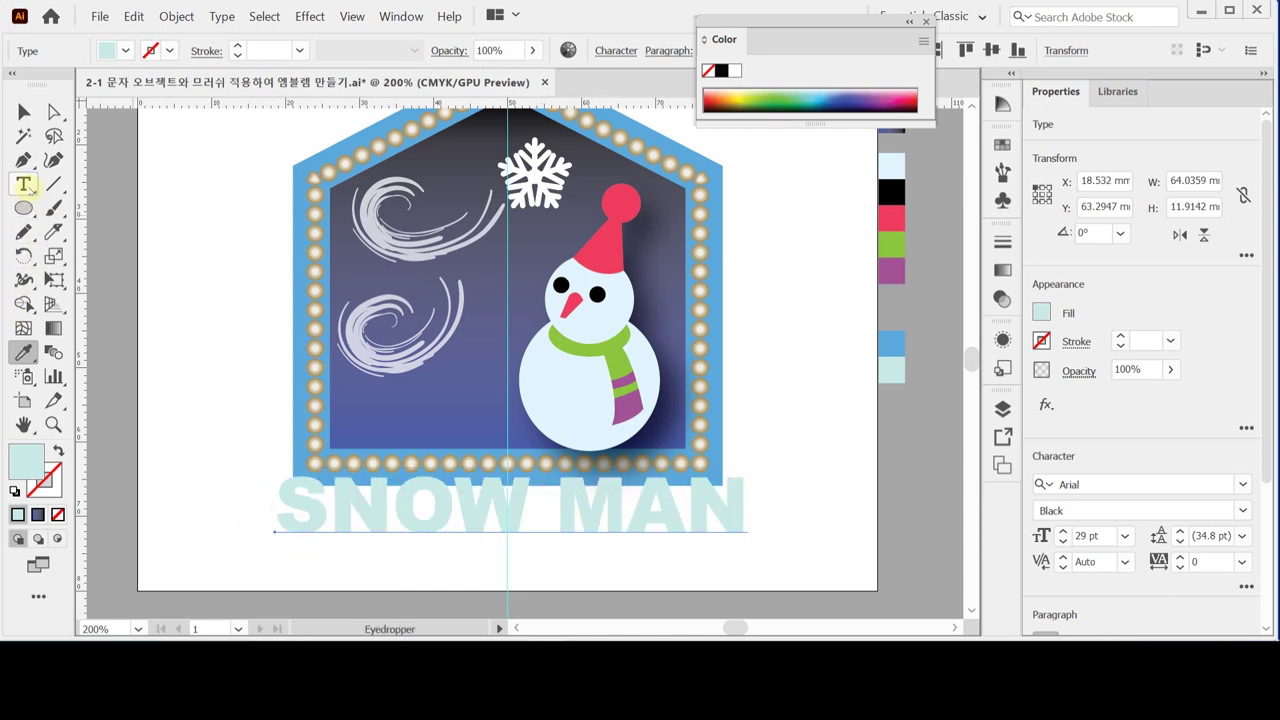
{"action": "left_click", "coordinate": [23, 183]}
{"action": "double_click", "coordinate": [408, 517]}
{"action": "left_click", "coordinate": [408, 517]}
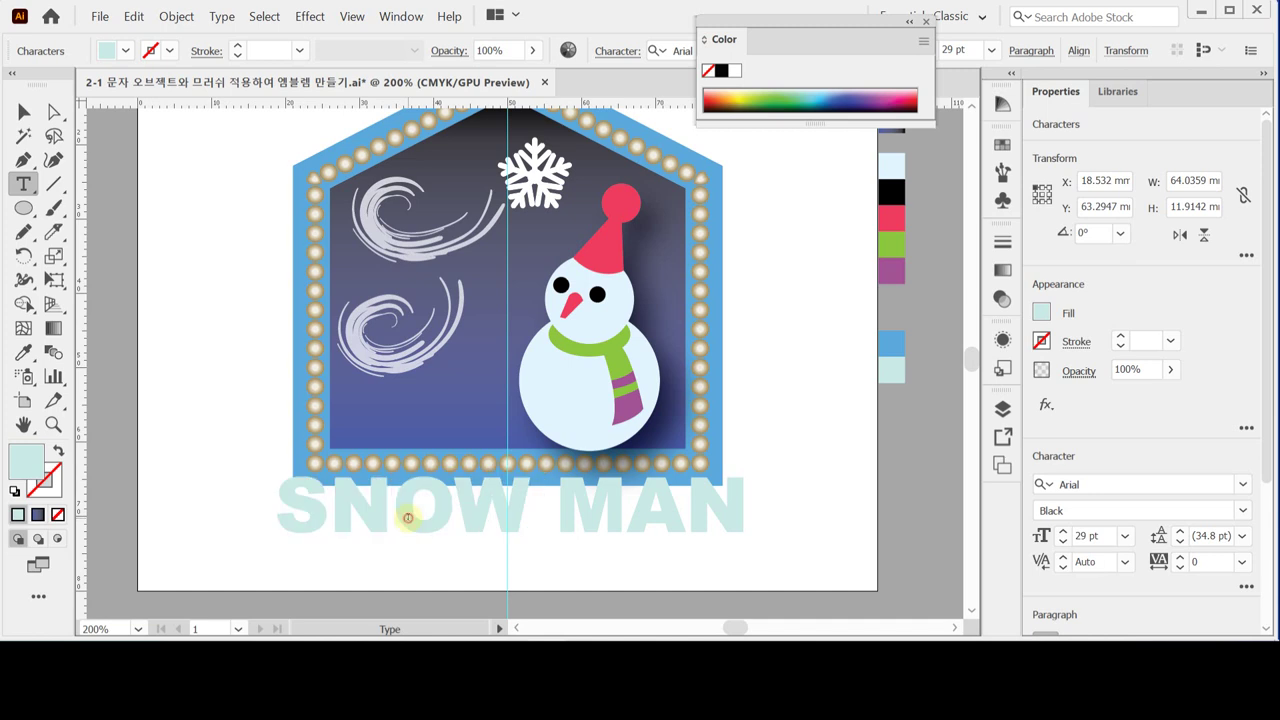
{"action": "left_click_drag", "start_coordinate": [540, 533], "coordinate": [625, 518]}
{"action": "left_click", "coordinate": [513, 514]}
{"action": "left_click", "coordinate": [24, 111]}
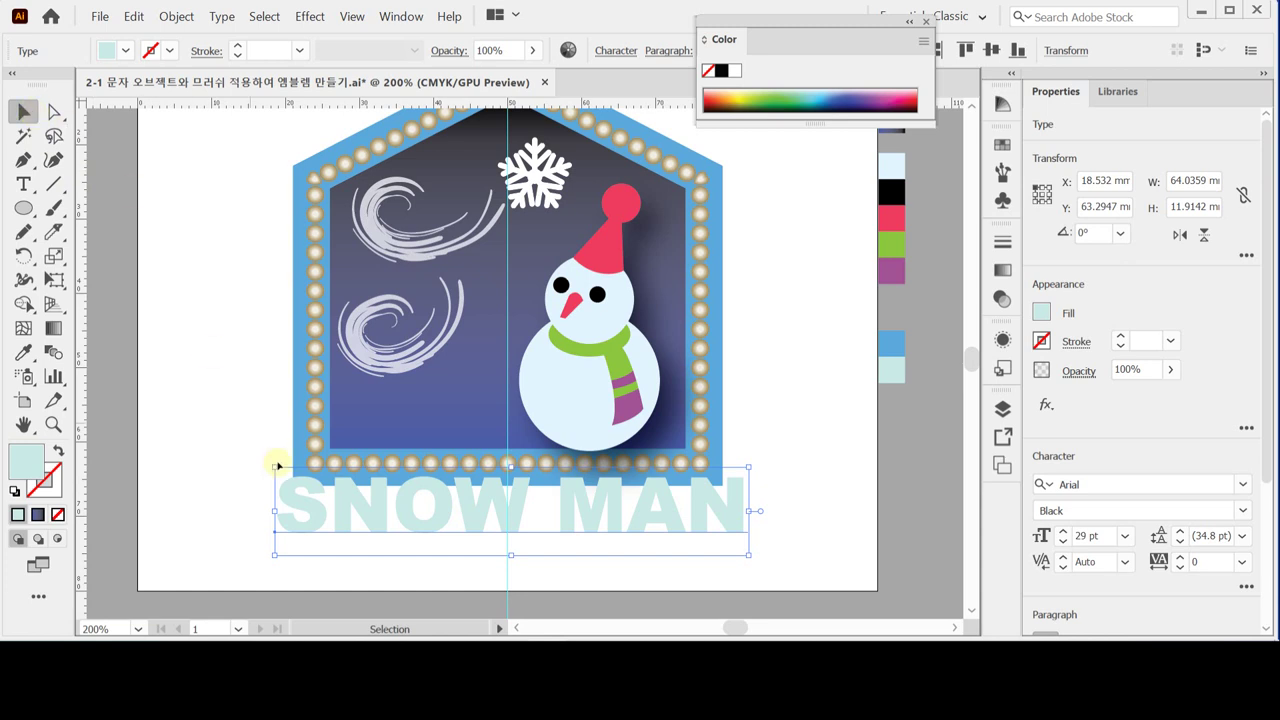
- Convert the selected SNOW MAN text to outlines
{"action": "double_click", "coordinate": [372, 514]}
{"action": "key", "text": "ctrl+a"}
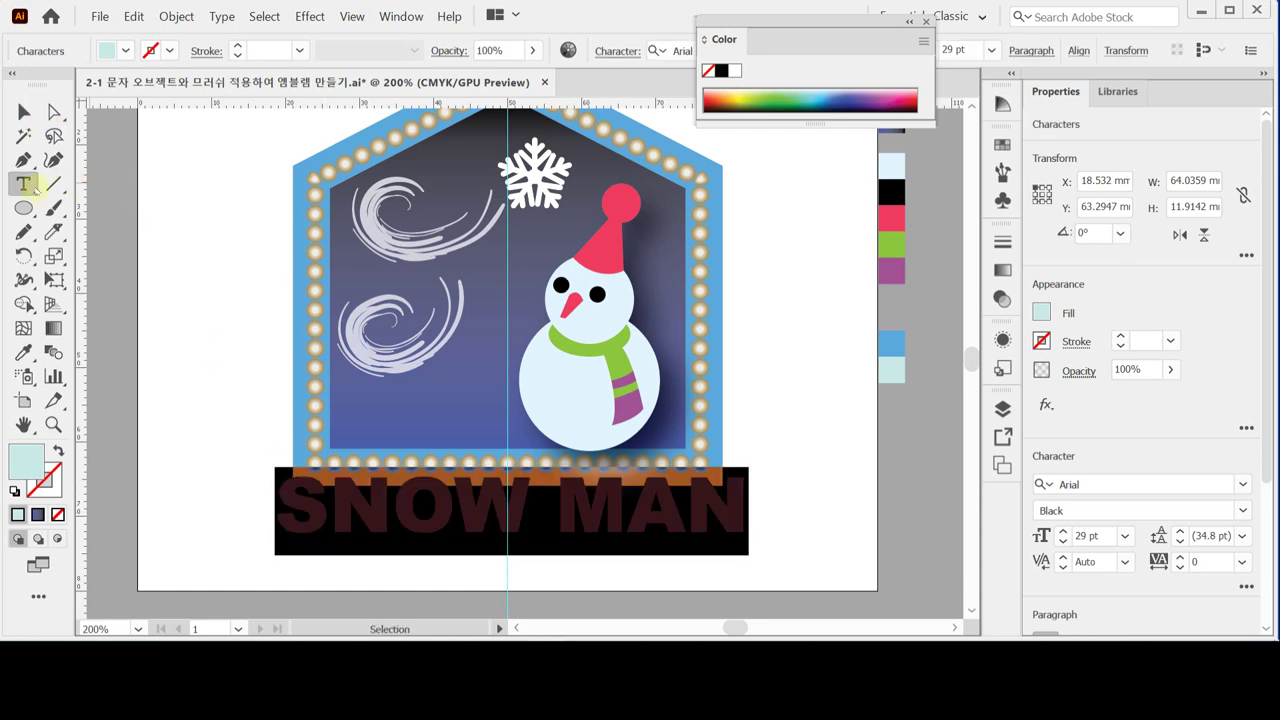
{"action": "left_click", "coordinate": [24, 112]}
{"action": "right_click", "coordinate": [371, 512]}
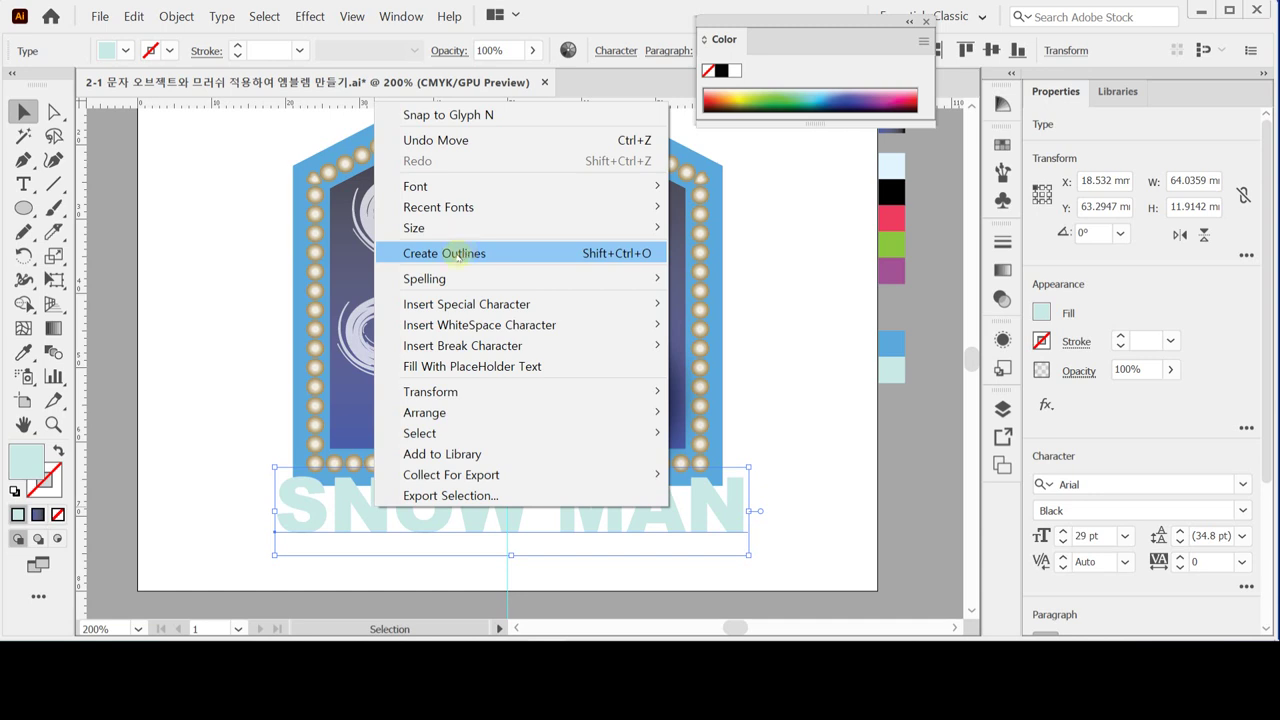
{"action": "left_click", "coordinate": [219, 20]}
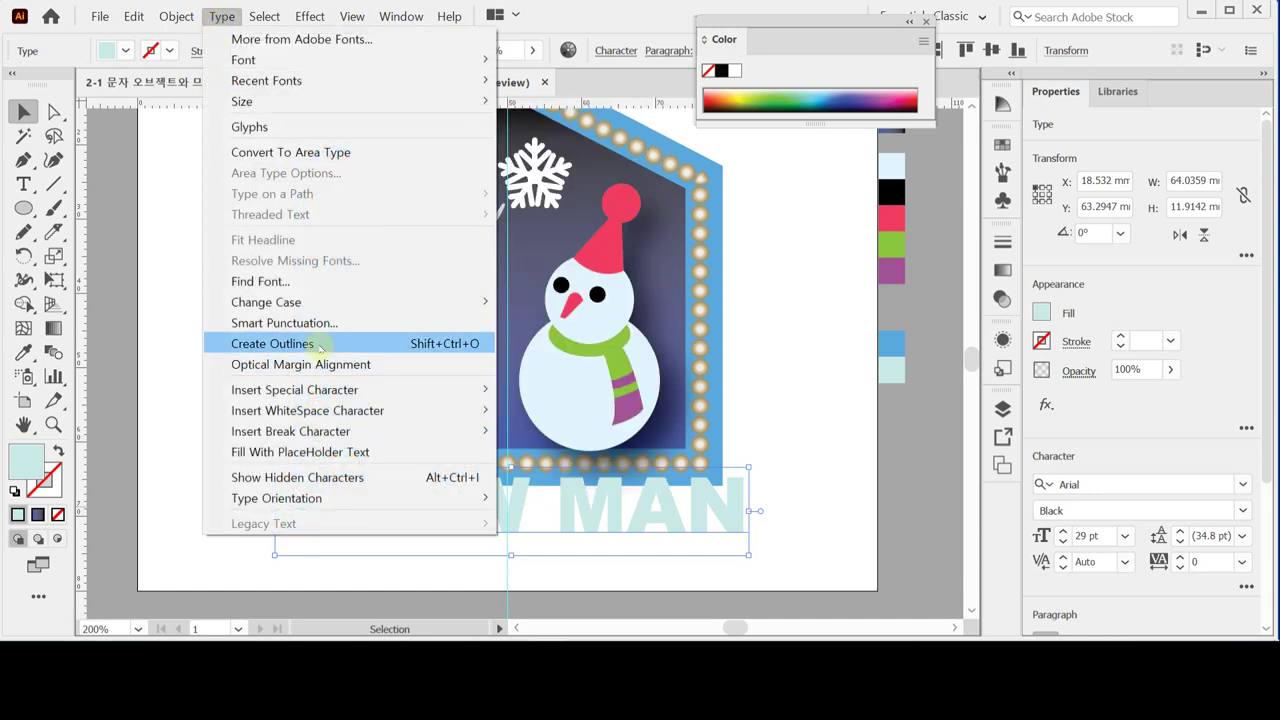
{"action": "left_click", "coordinate": [647, 523]}
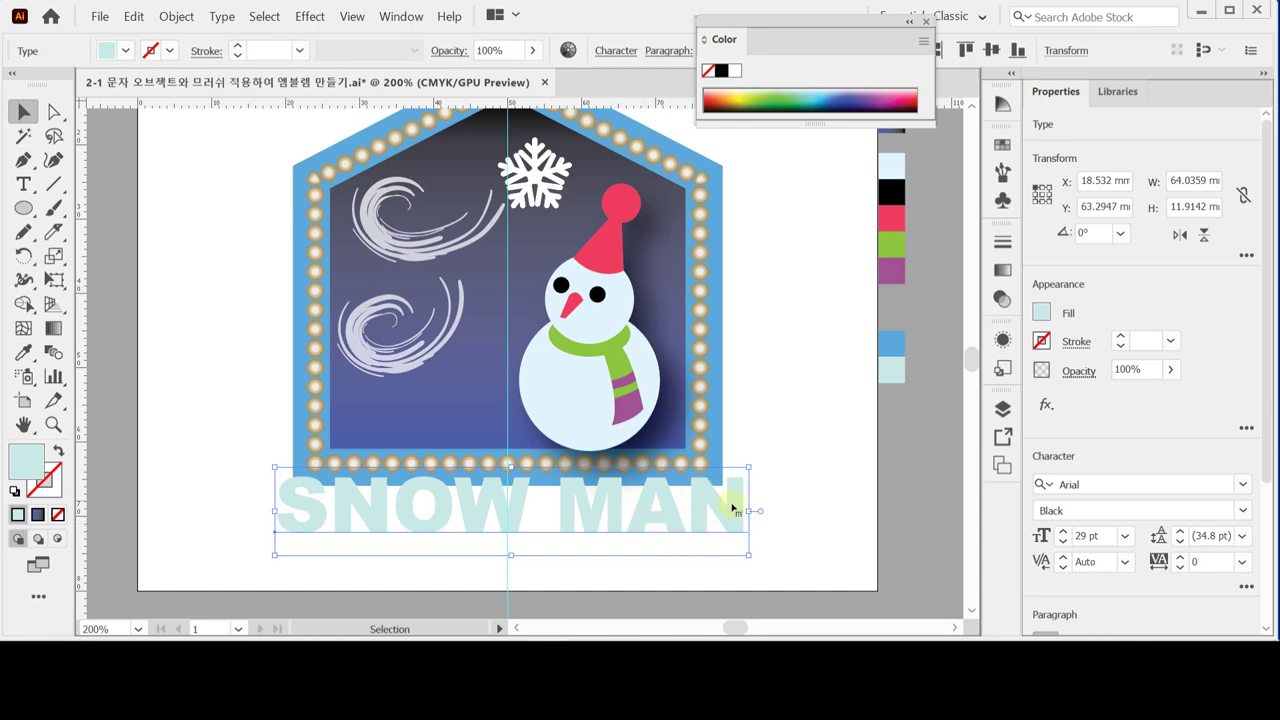
{"action": "right_click", "coordinate": [505, 504]}
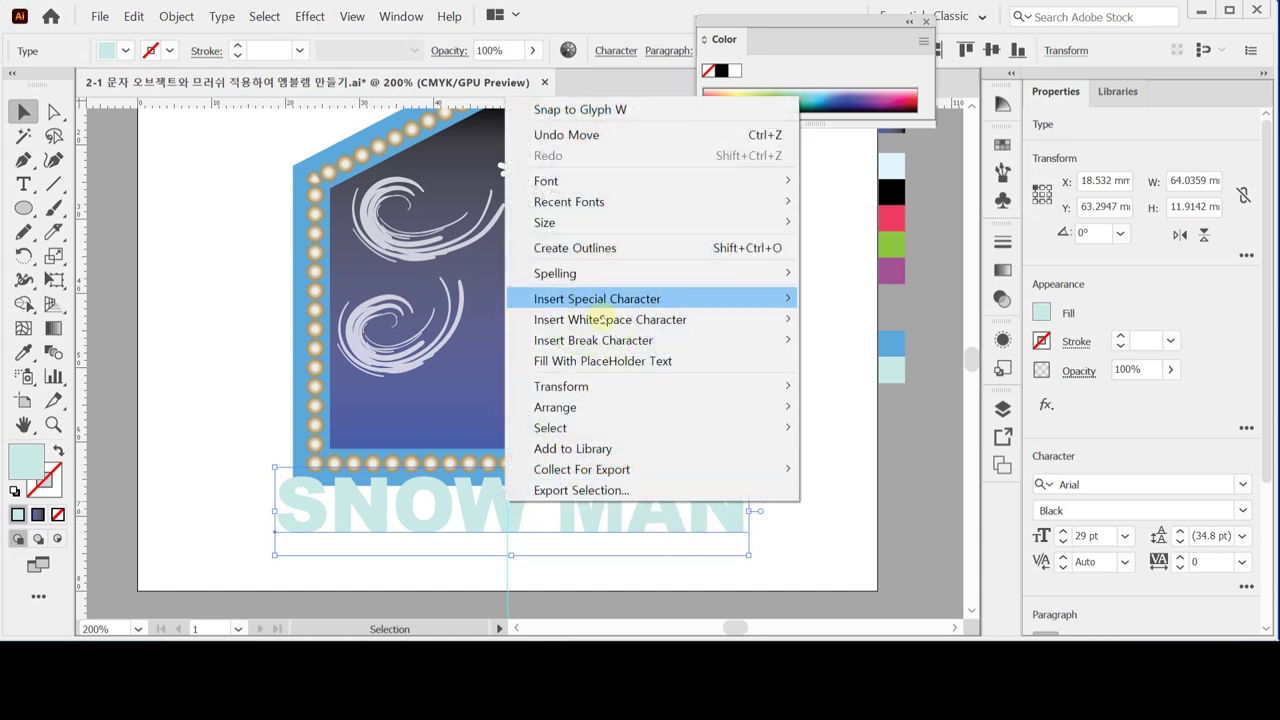
{"action": "left_click", "coordinate": [606, 248]}
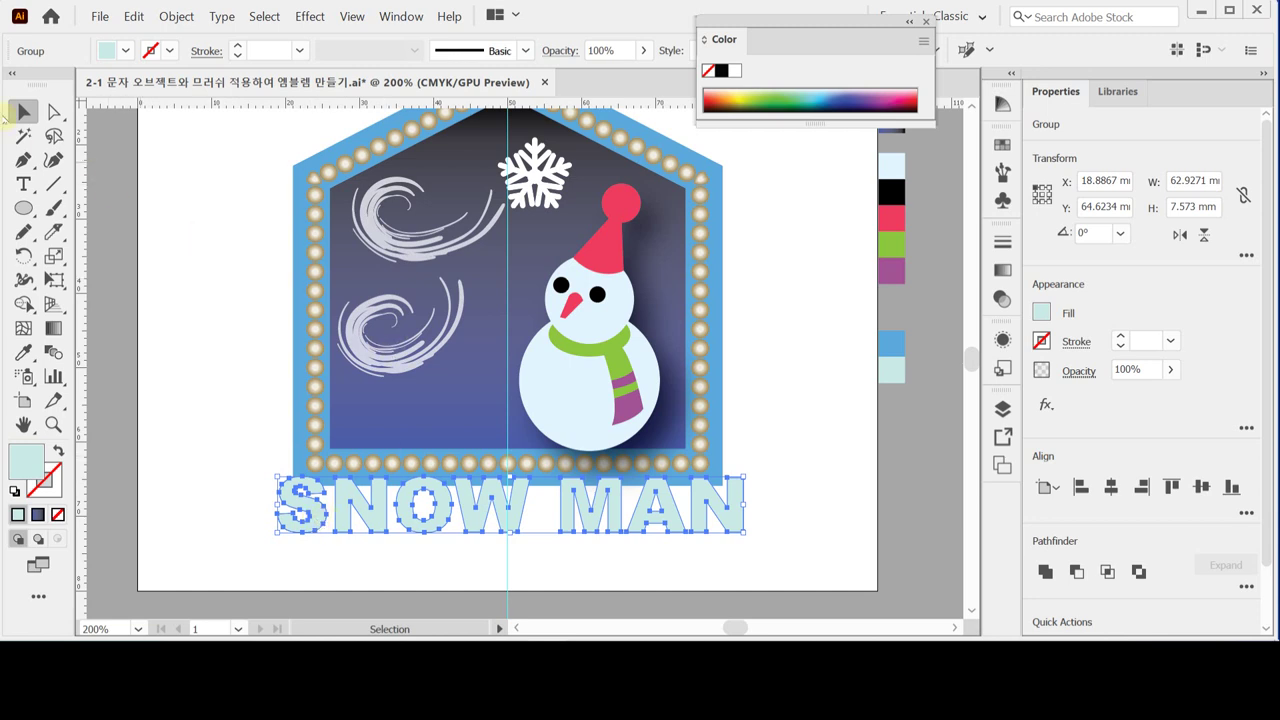
- Isolate the outlined lettering group and scale the letter S uniformly to 150%
{"action": "double_click", "coordinate": [348, 515]}
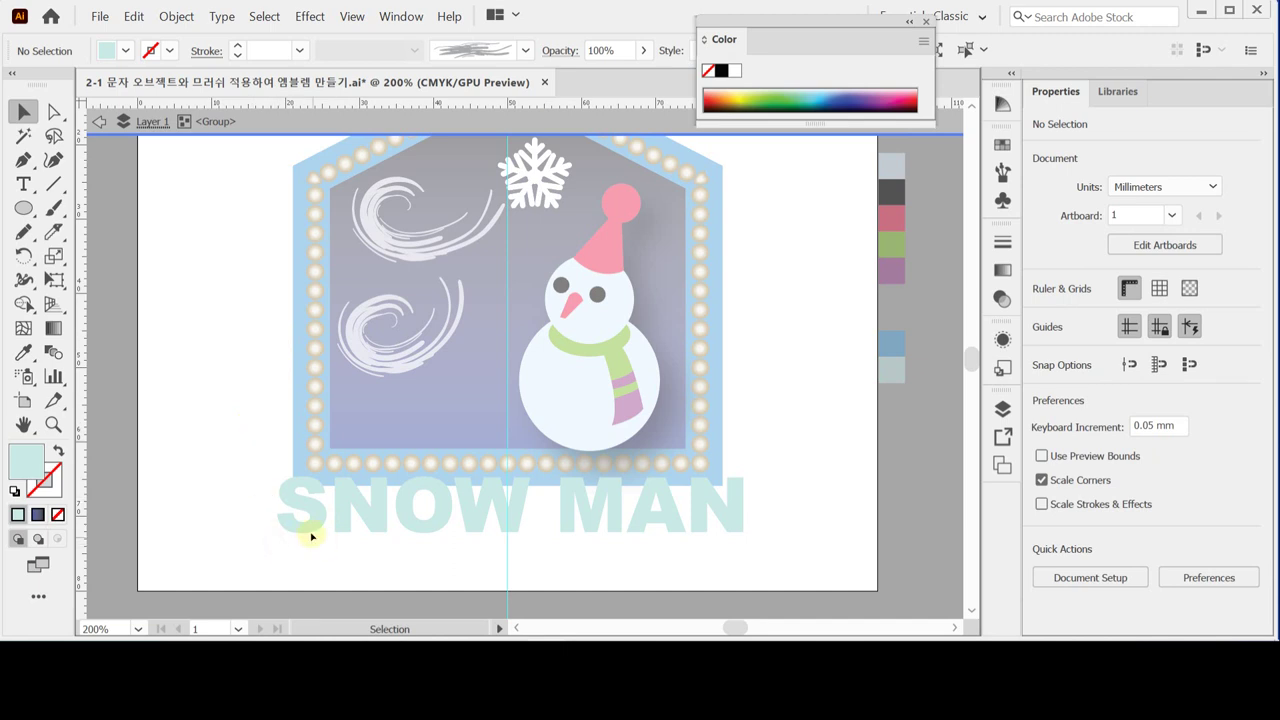
{"action": "left_click", "coordinate": [292, 503]}
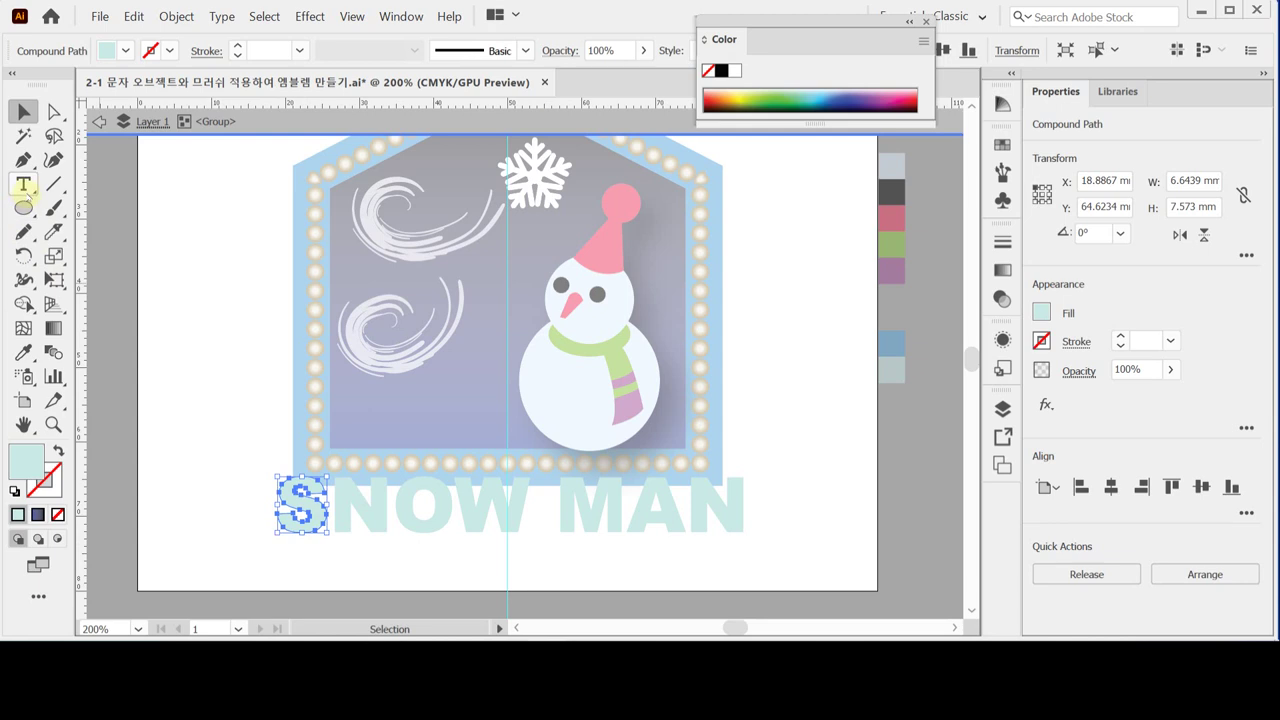
{"action": "double_click", "coordinate": [54, 256]}
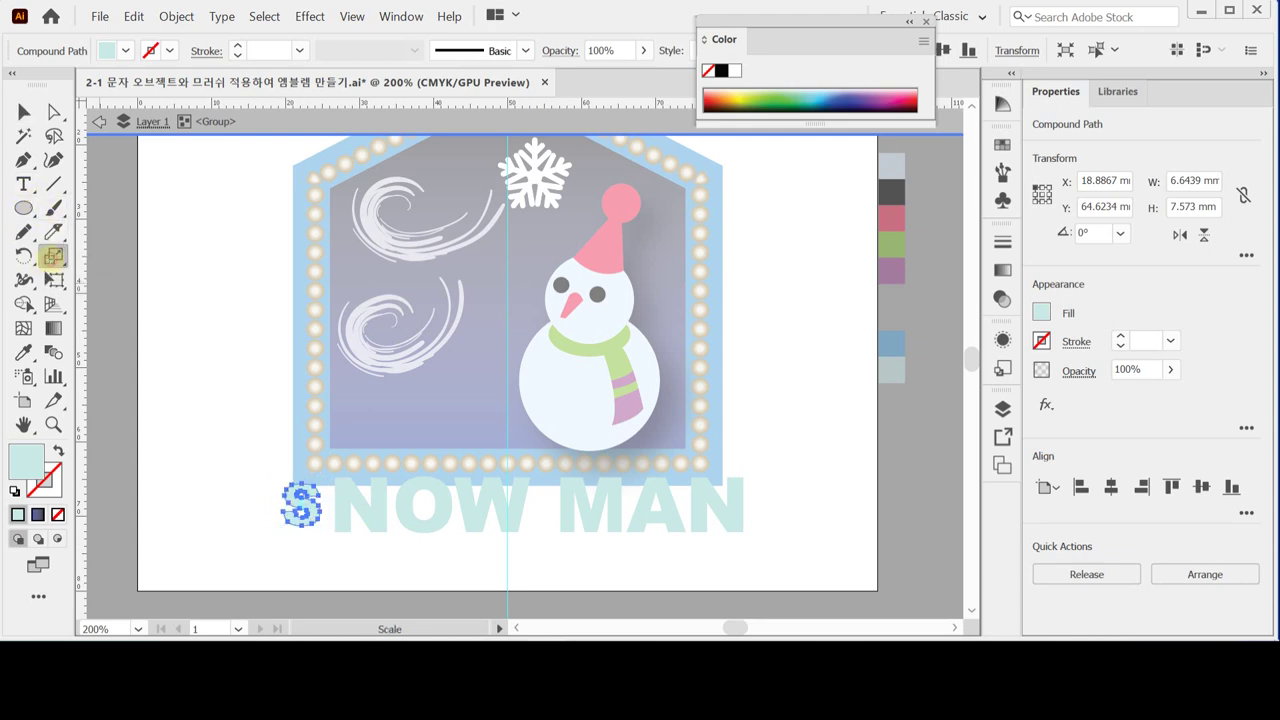
{"action": "type", "text": "150"}
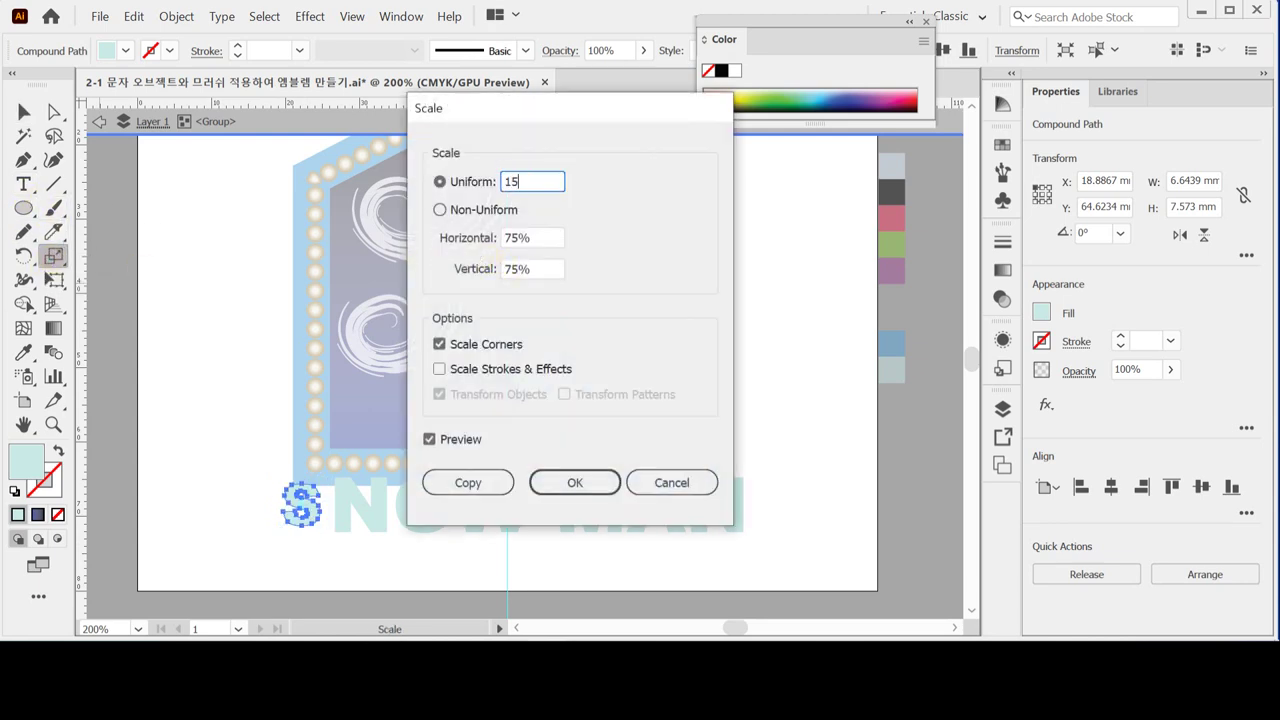
{"action": "left_click", "coordinate": [574, 482]}
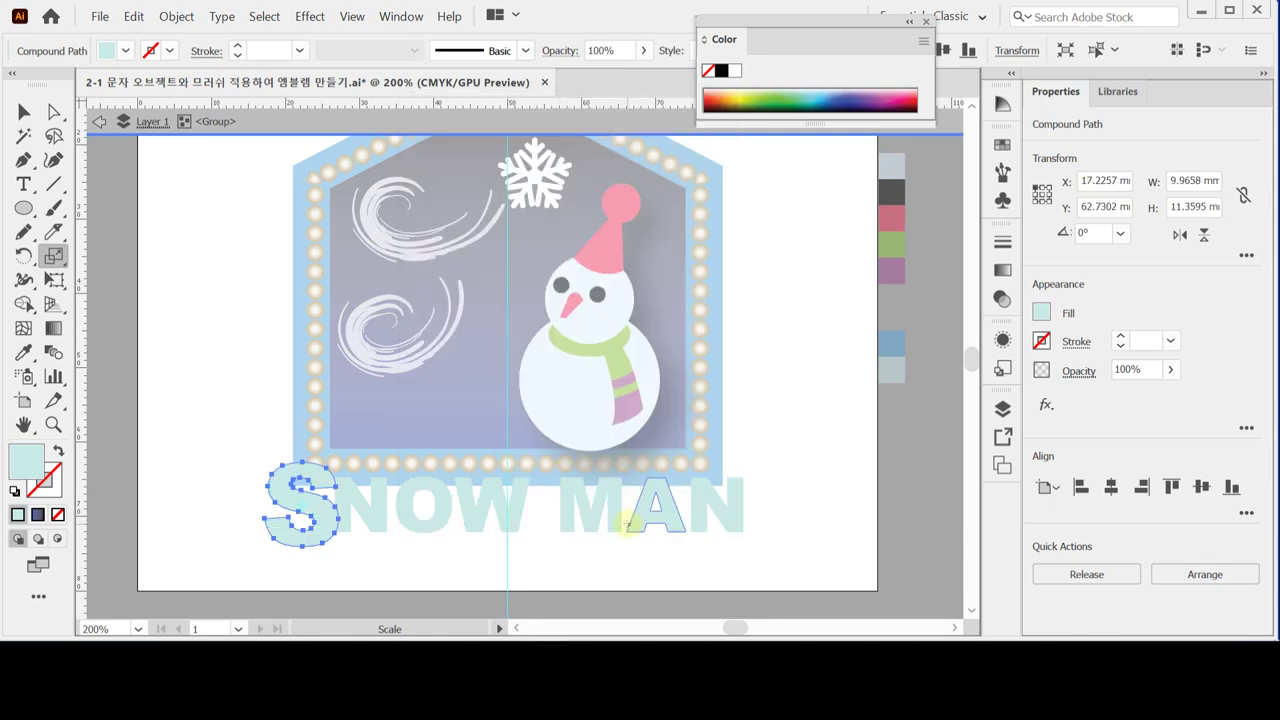
- Scale the letter M uniformly to 150%
{"action": "left_click", "coordinate": [574, 546]}
{"action": "left_click", "coordinate": [589, 512]}
{"action": "double_click", "coordinate": [54, 255]}
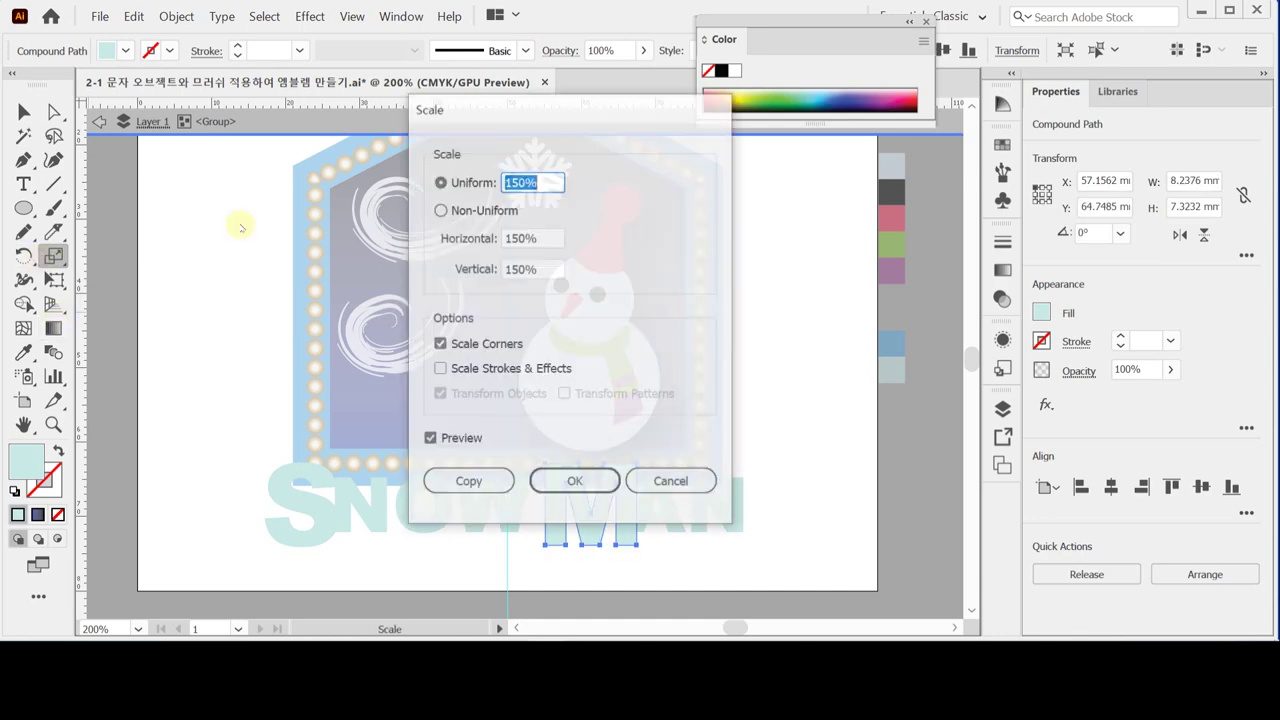
{"action": "left_click", "coordinate": [556, 484]}
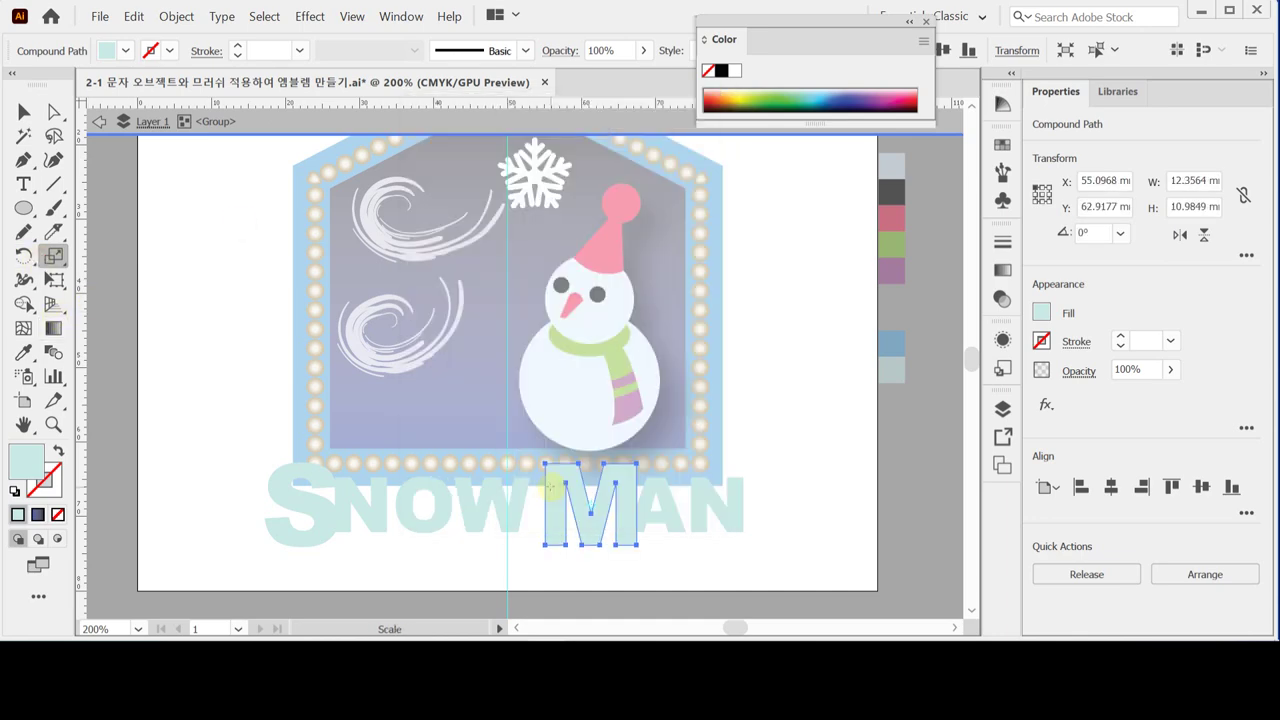
- Move the enlarged S and M up about 2 mm so their bases line up with the smaller letters
{"action": "left_click_drag", "start_coordinate": [323, 529], "coordinate": [320, 516]}
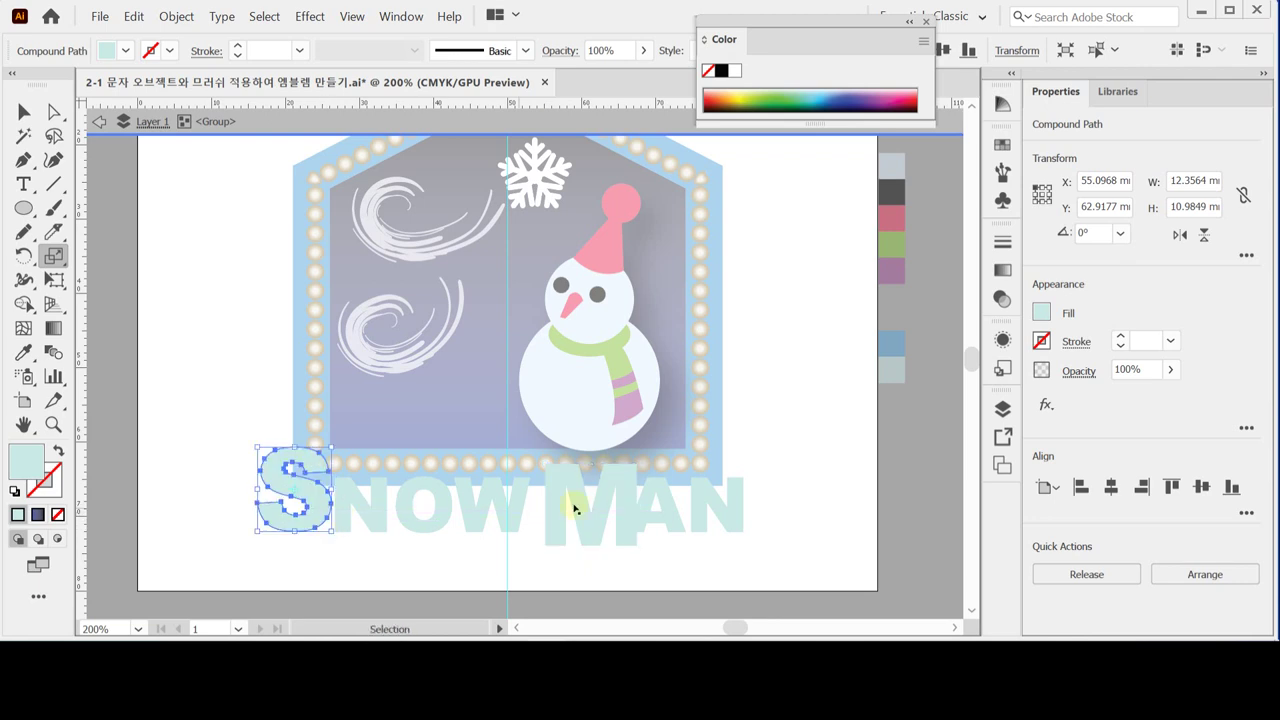
{"action": "left_click_drag", "start_coordinate": [581, 532], "coordinate": [589, 521]}
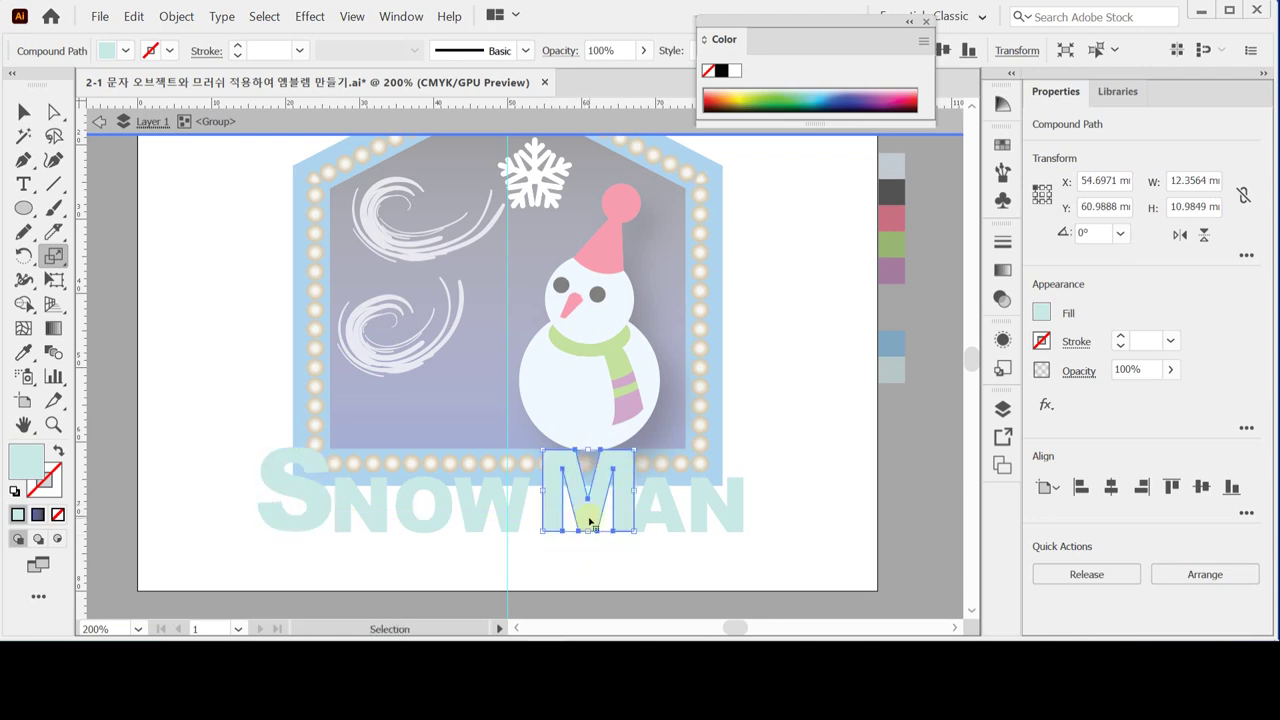
{"action": "key", "text": "s"}
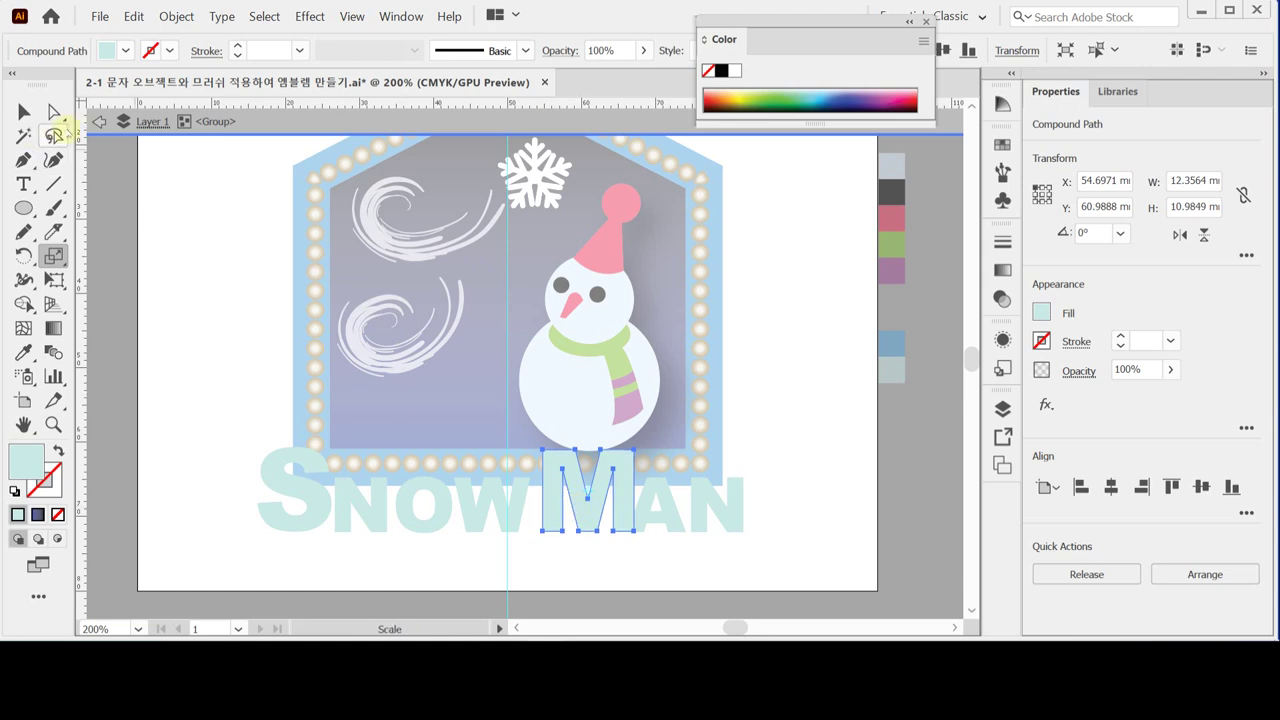
- Nudge the S slightly right towards the neighbouring N, finishing with its X position at 16.635 mm, and deselect it
{"action": "left_click", "coordinate": [316, 516]}
{"action": "key", "text": "Right"}
{"action": "key", "text": "Right"}
{"action": "key", "text": "Right"}
{"action": "key", "text": "Right"}
{"action": "key", "text": "v"}
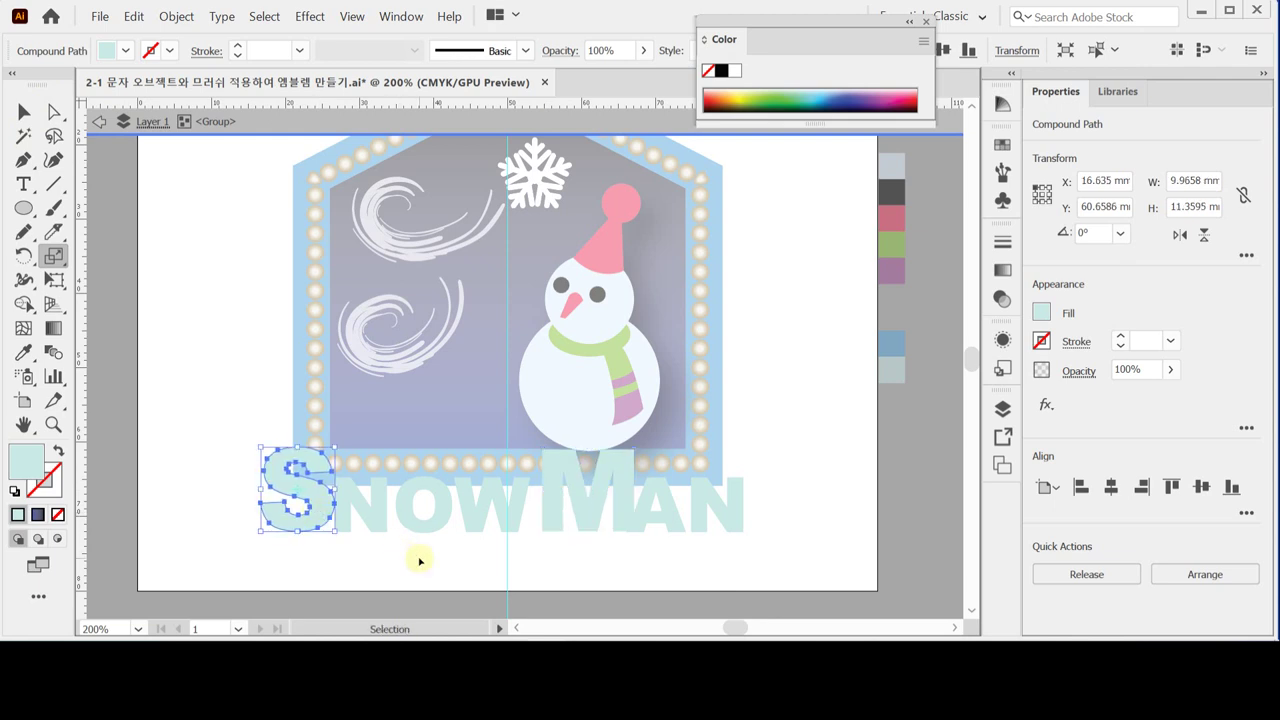
{"action": "left_click", "coordinate": [420, 561]}
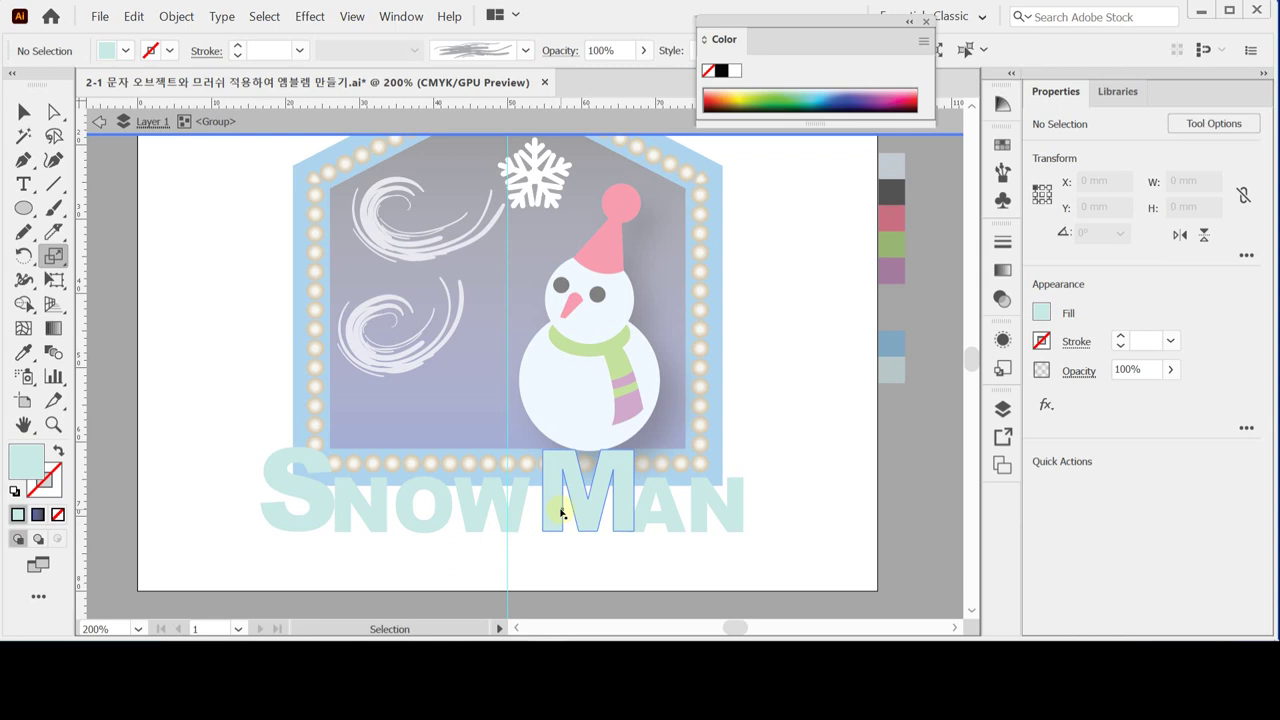
- Pull the lower-left tip anchor of the S about 4 mm outwards to the left using Direct Selection
{"action": "left_click", "coordinate": [560, 512]}
{"action": "left_click", "coordinate": [20, 111]}
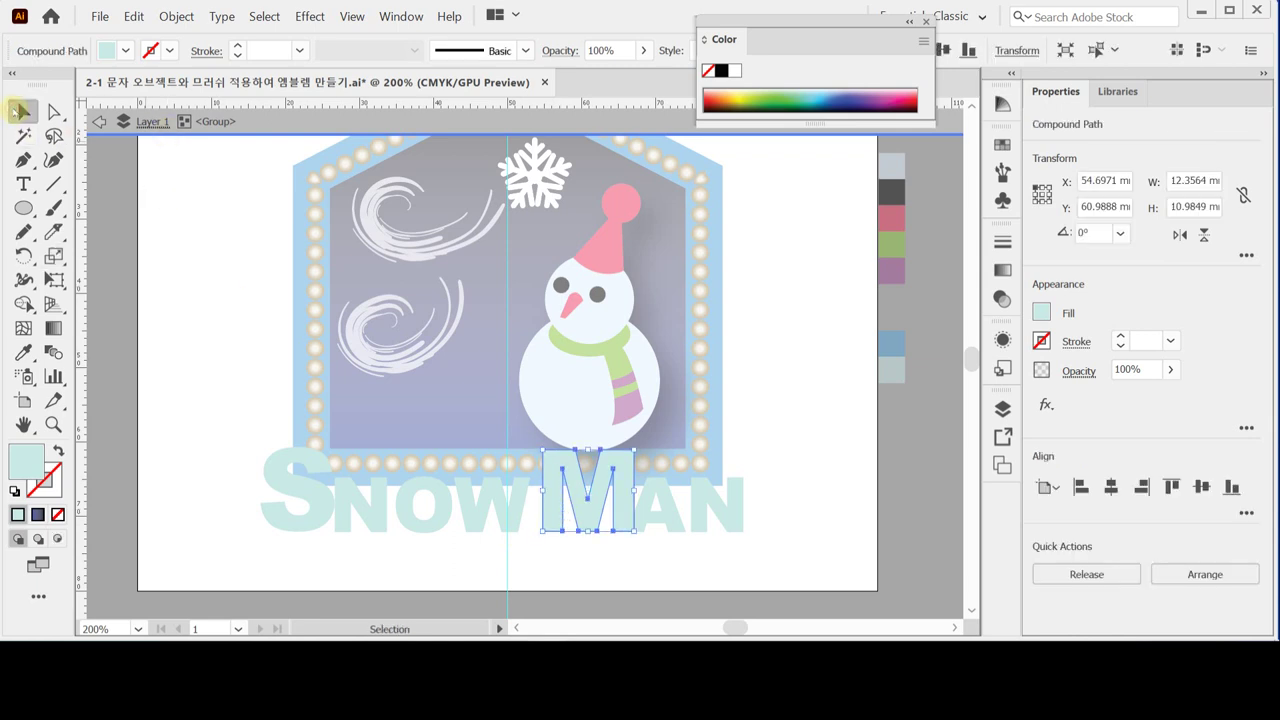
{"action": "left_click", "coordinate": [54, 111]}
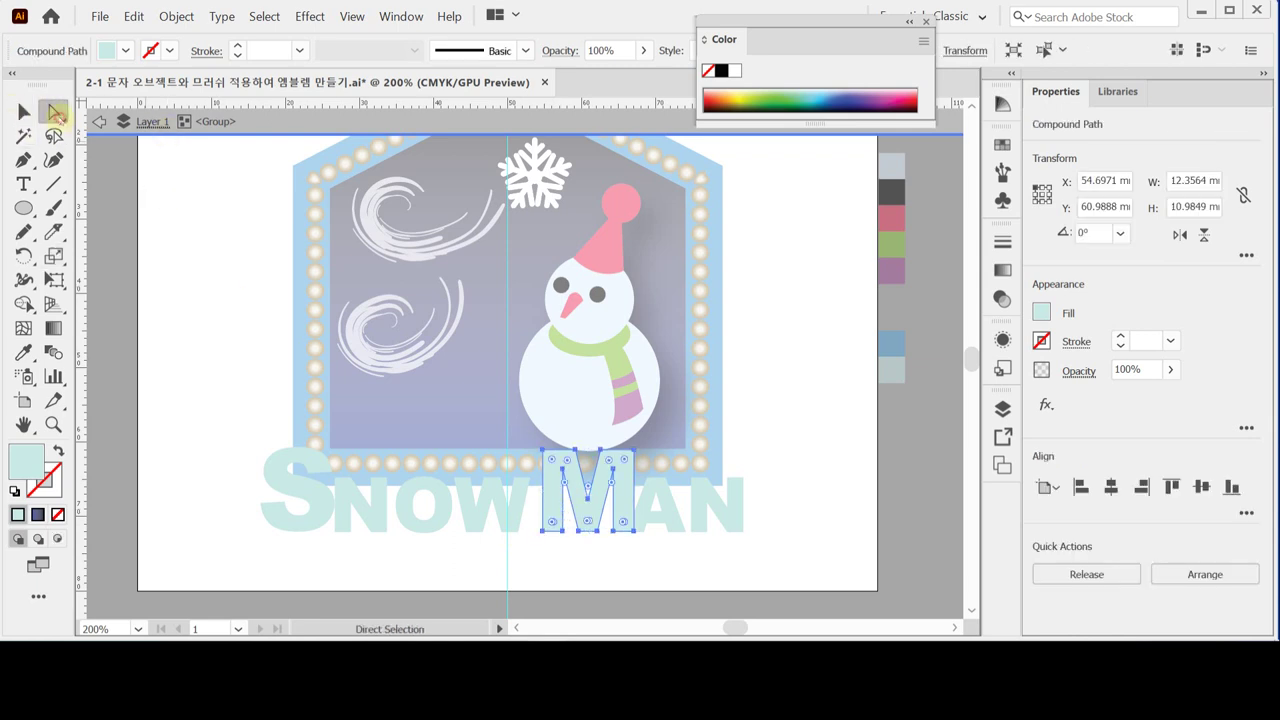
{"action": "left_click", "coordinate": [249, 517]}
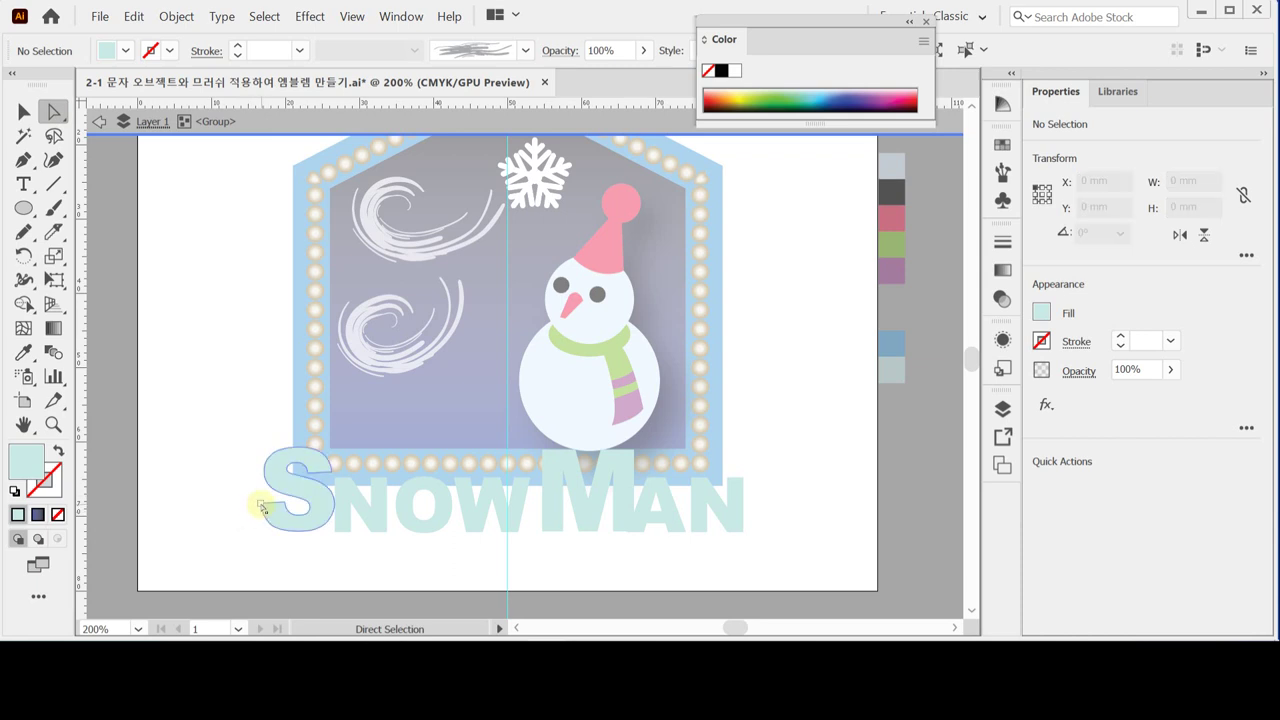
{"action": "left_click", "coordinate": [261, 504]}
{"action": "left_click", "coordinate": [261, 506]}
{"action": "left_click_drag", "start_coordinate": [261, 506], "coordinate": [230, 505]}
{"action": "left_click", "coordinate": [785, 485]}
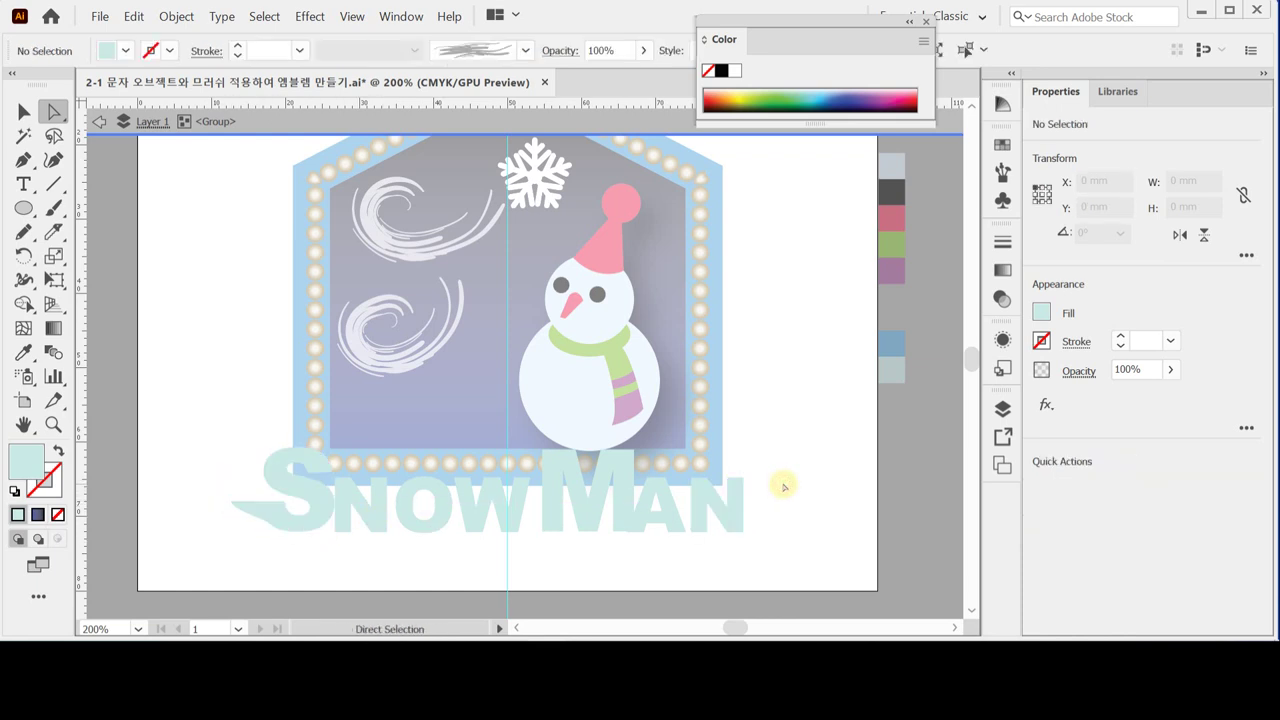
- Pull the upper-right corner anchor of the final N about 3.5 mm outwards to the right
{"action": "left_click_drag", "start_coordinate": [745, 483], "coordinate": [766, 480]}
{"action": "key", "text": "ctrl+z"}
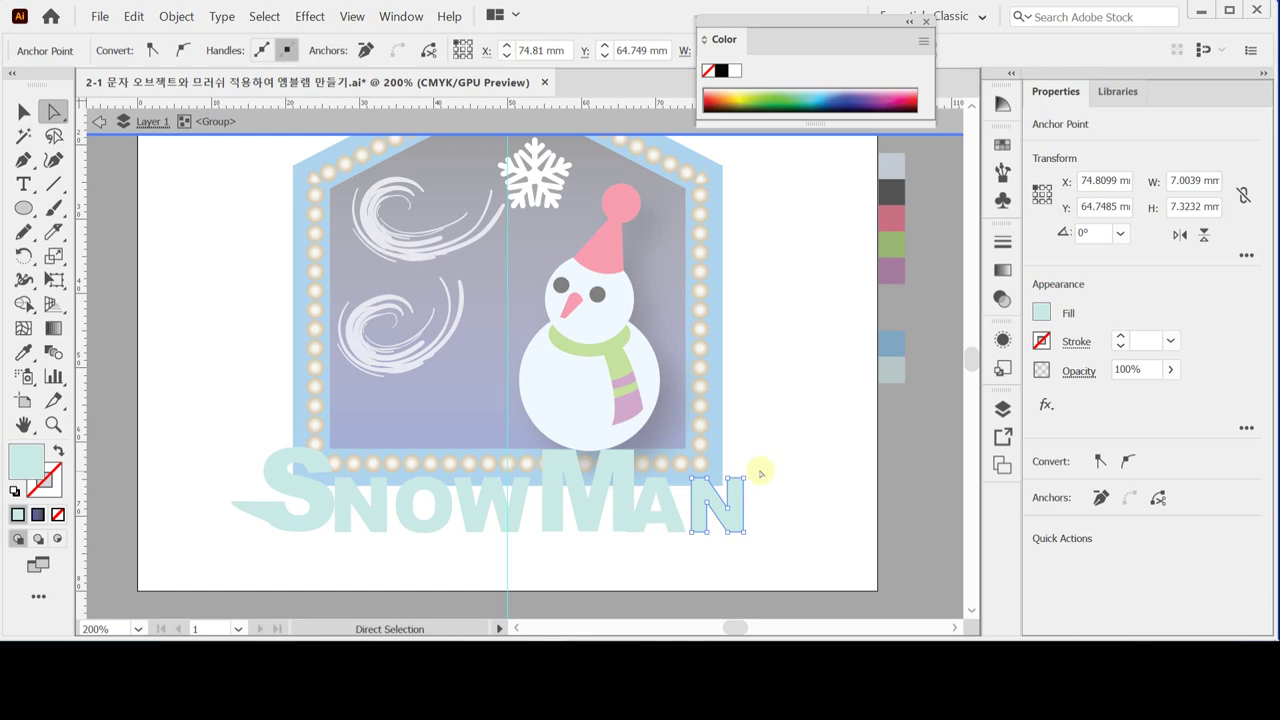
{"action": "left_click", "coordinate": [742, 481]}
{"action": "left_click_drag", "start_coordinate": [743, 481], "coordinate": [770, 479]}
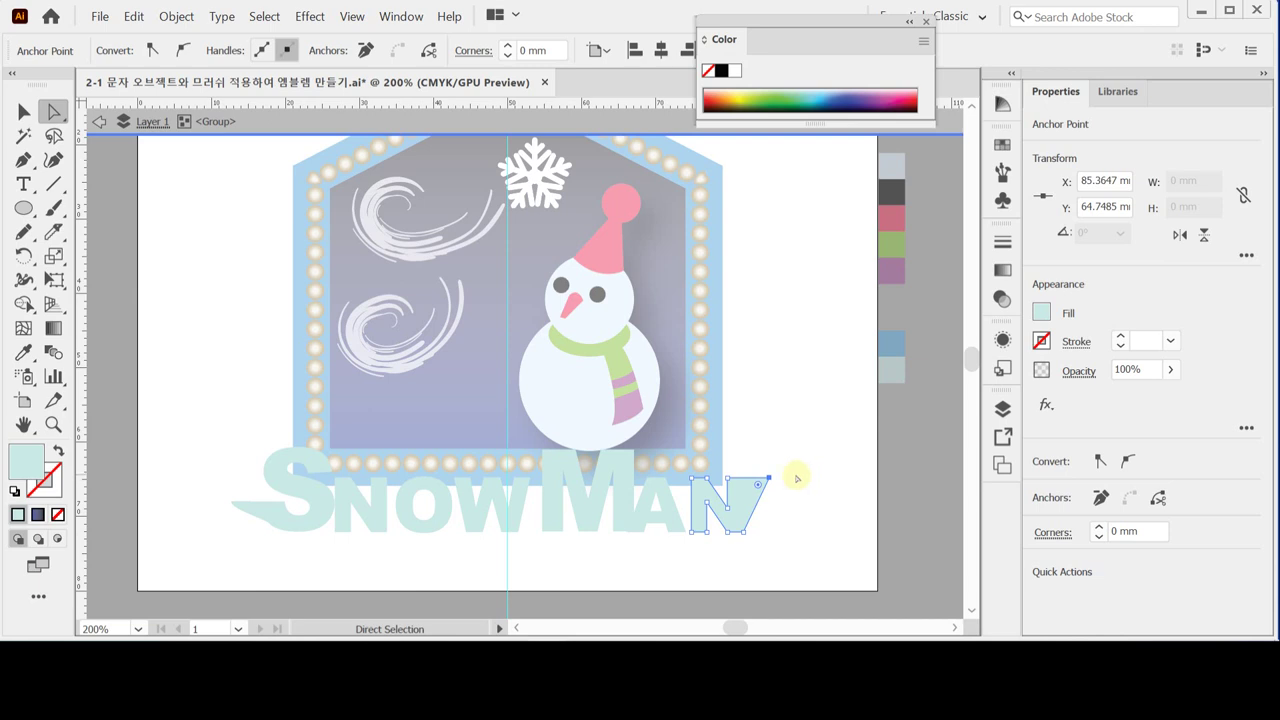
{"action": "left_click", "coordinate": [774, 455]}
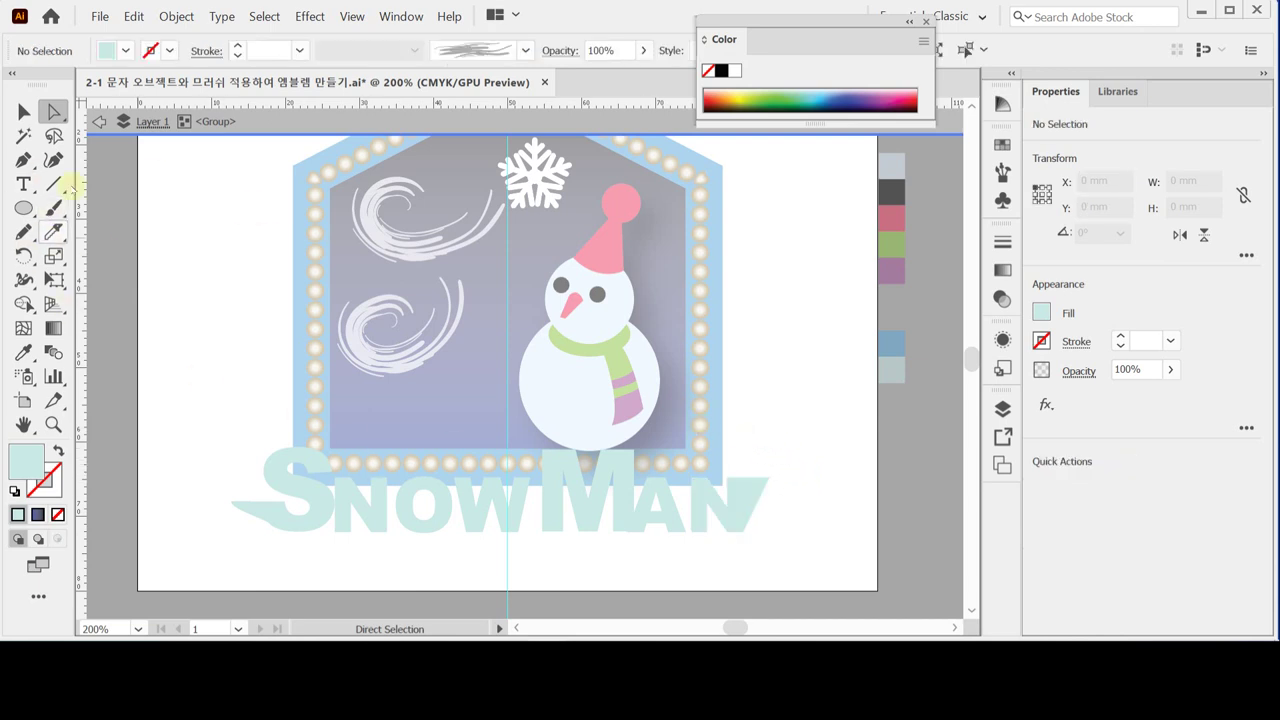
- Switch back to the Selection Tool and exit the lettering group's isolation mode
{"action": "left_click", "coordinate": [24, 111]}
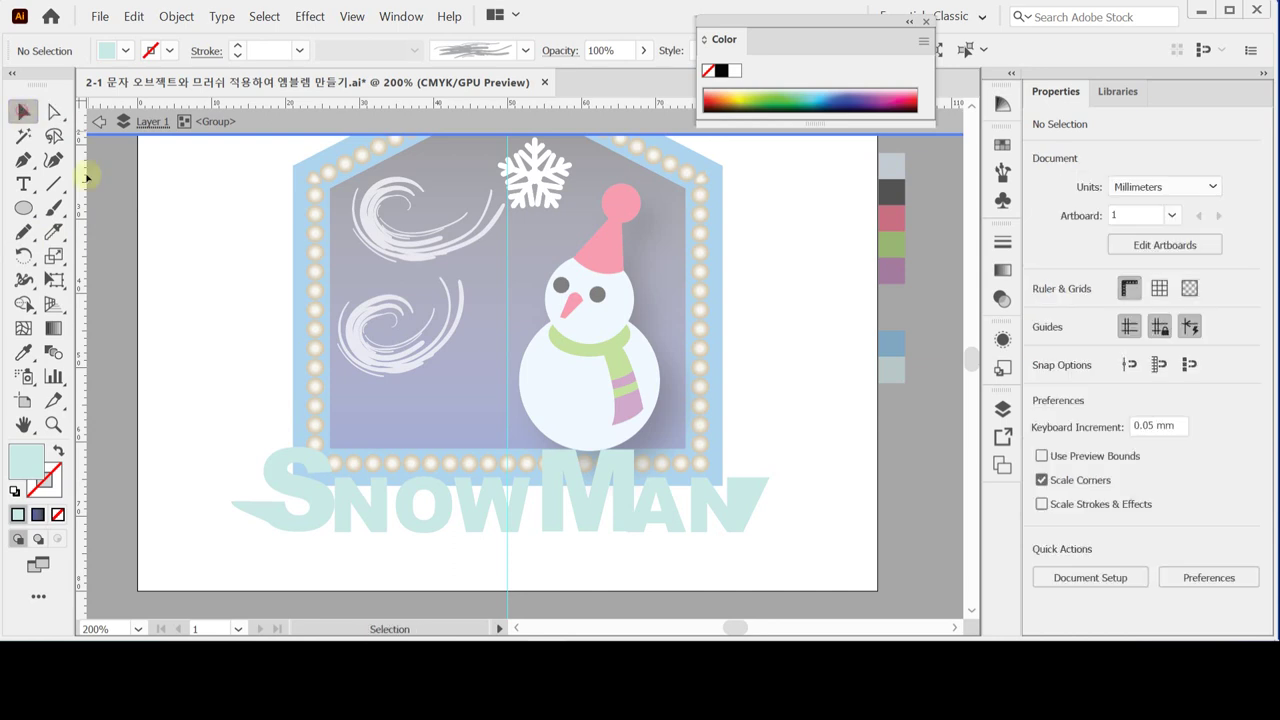
{"action": "left_click", "coordinate": [299, 529]}
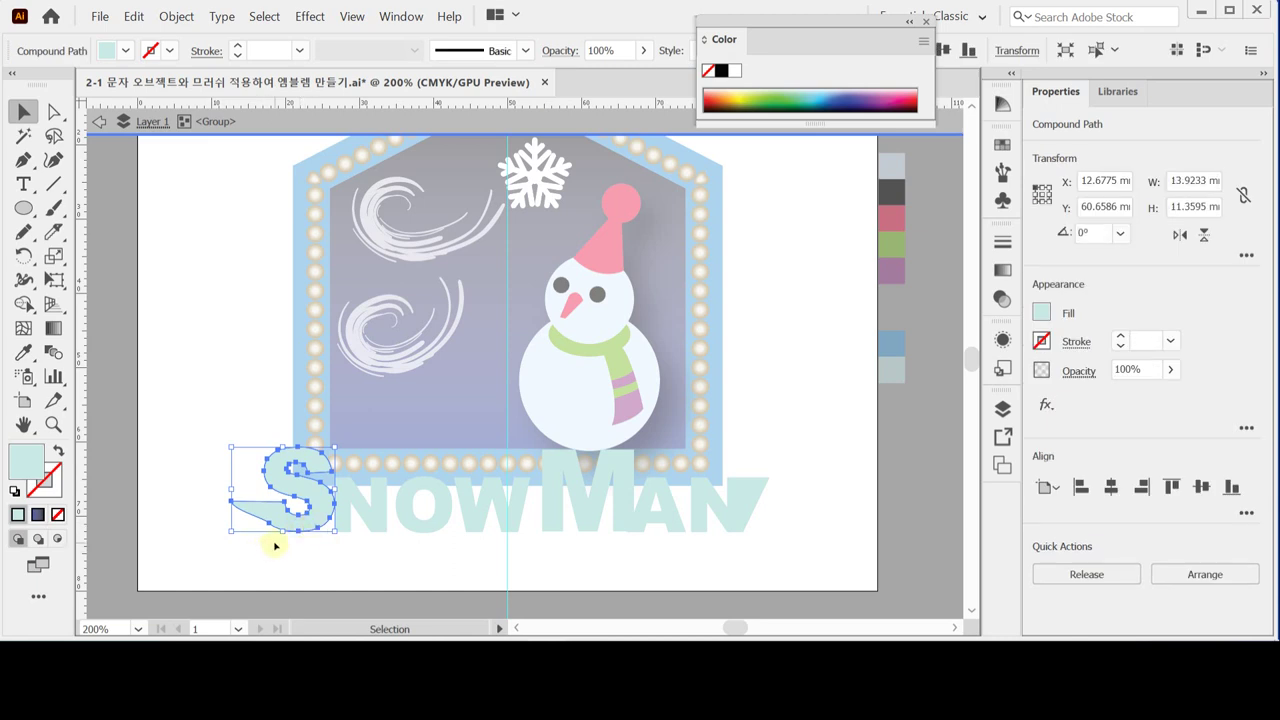
{"action": "left_click", "coordinate": [168, 400]}
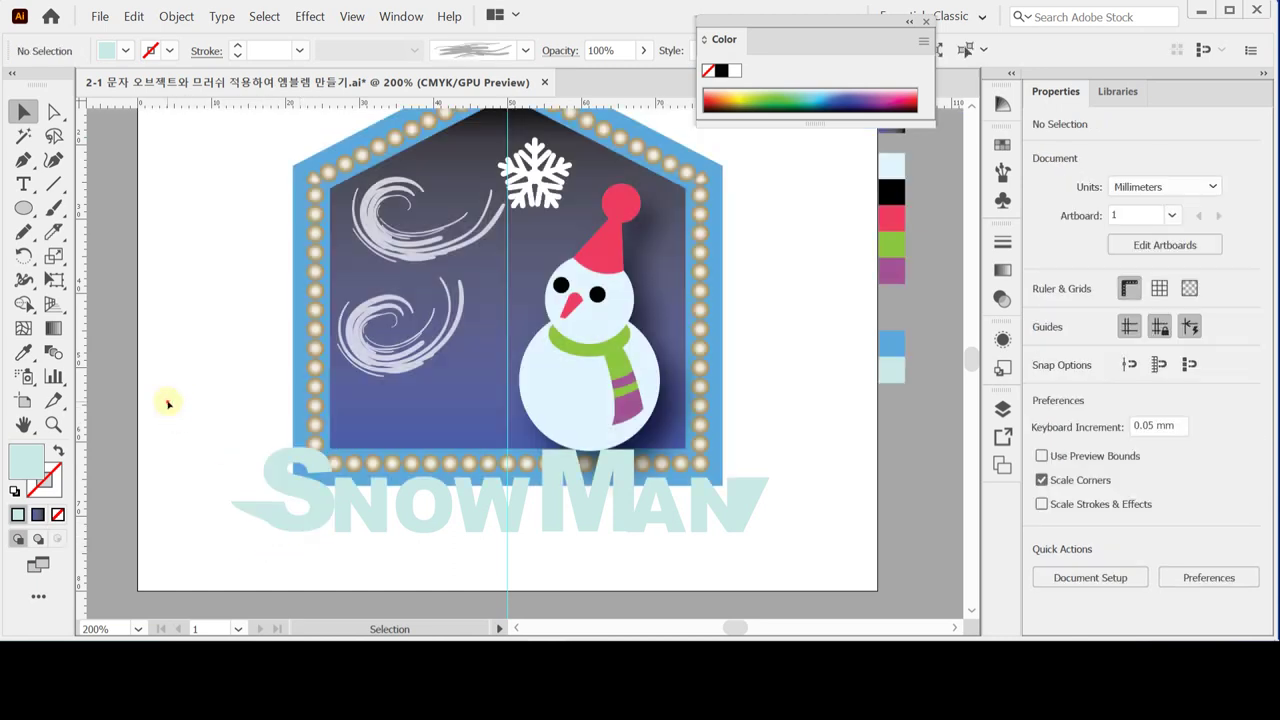
{"action": "left_click", "coordinate": [309, 522]}
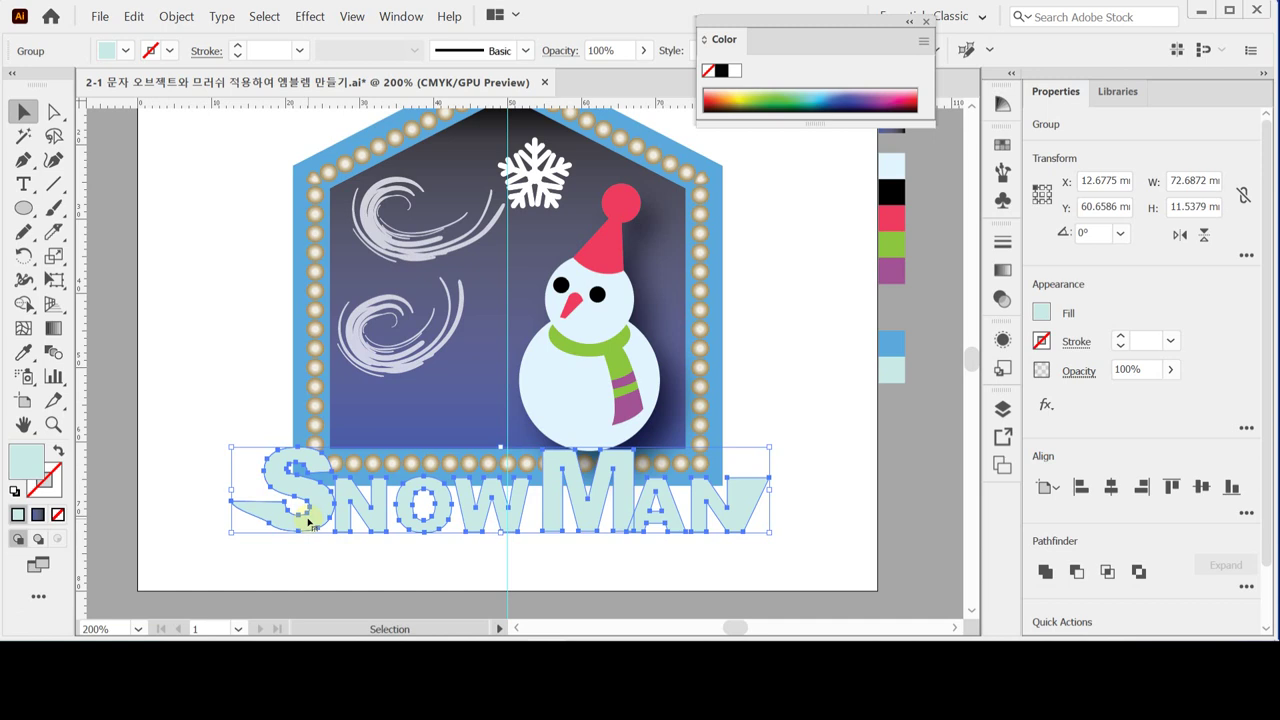
{"action": "left_click", "coordinate": [362, 556]}
{"action": "left_click", "coordinate": [313, 520]}
{"action": "left_click", "coordinate": [306, 557]}
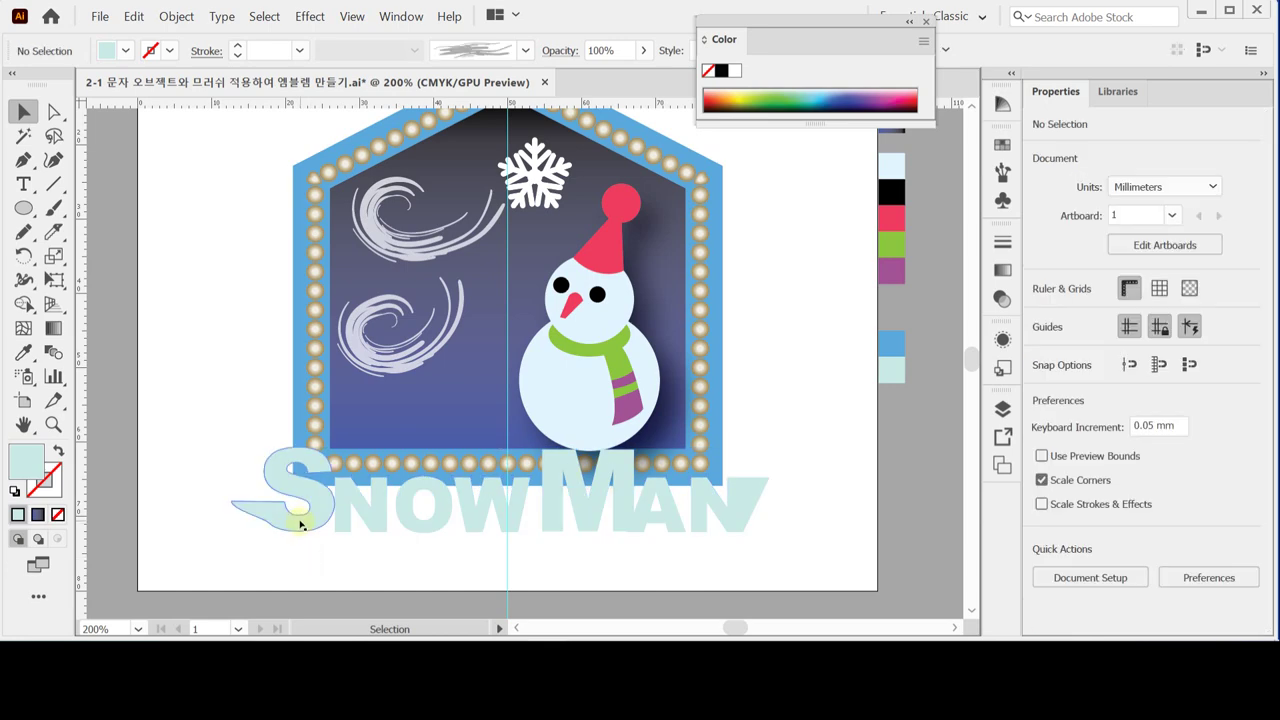
{"action": "left_click", "coordinate": [300, 522]}
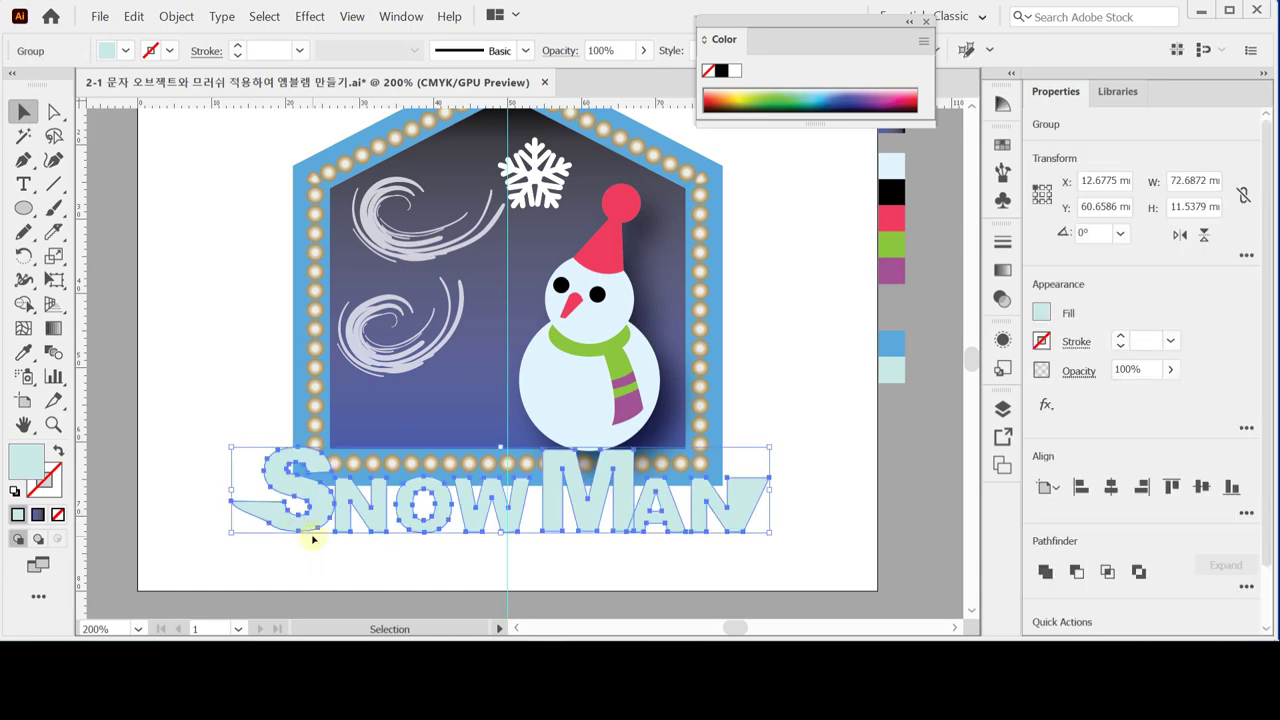
{"action": "left_click", "coordinate": [300, 552]}
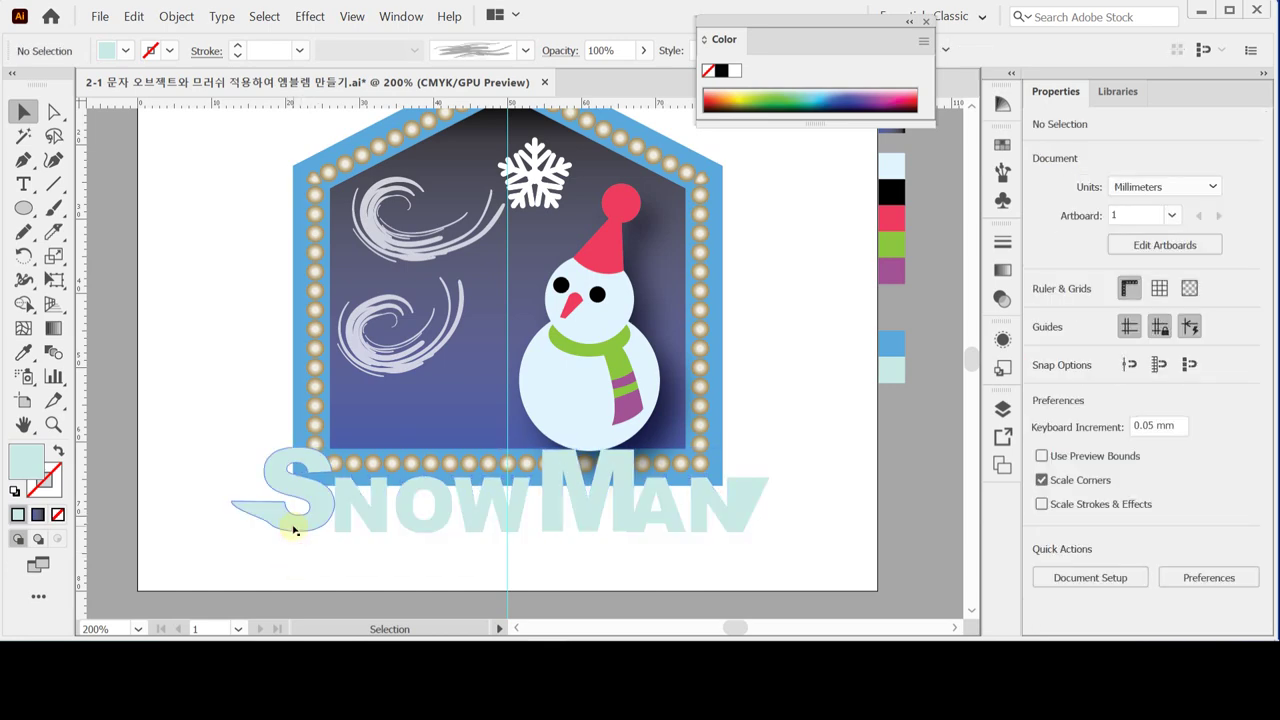
{"action": "left_click", "coordinate": [295, 530]}
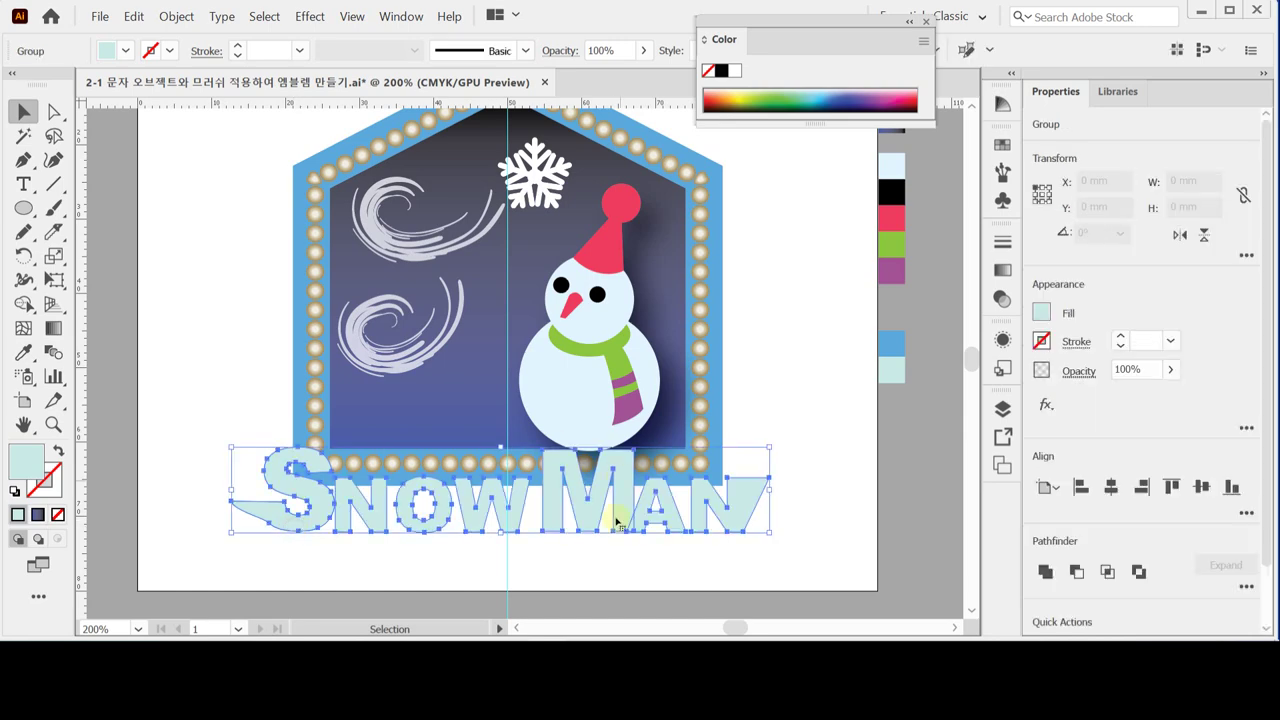
- Isolate the lettering group, nudge the M and S slightly down to Y 61.4388 mm and Y 61.1086 mm, and exit isolation
{"action": "double_click", "coordinate": [585, 523]}
{"action": "left_click", "coordinate": [586, 524]}
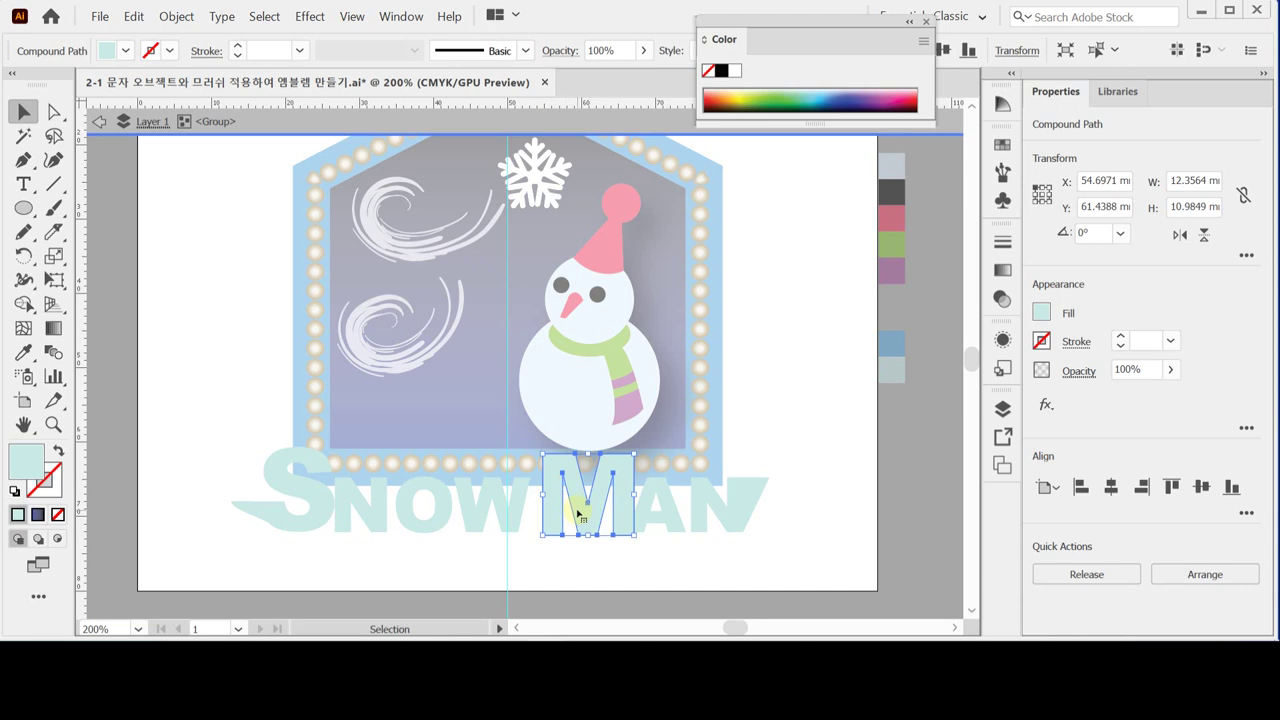
{"action": "left_click", "coordinate": [290, 532]}
{"action": "left_click", "coordinate": [291, 531]}
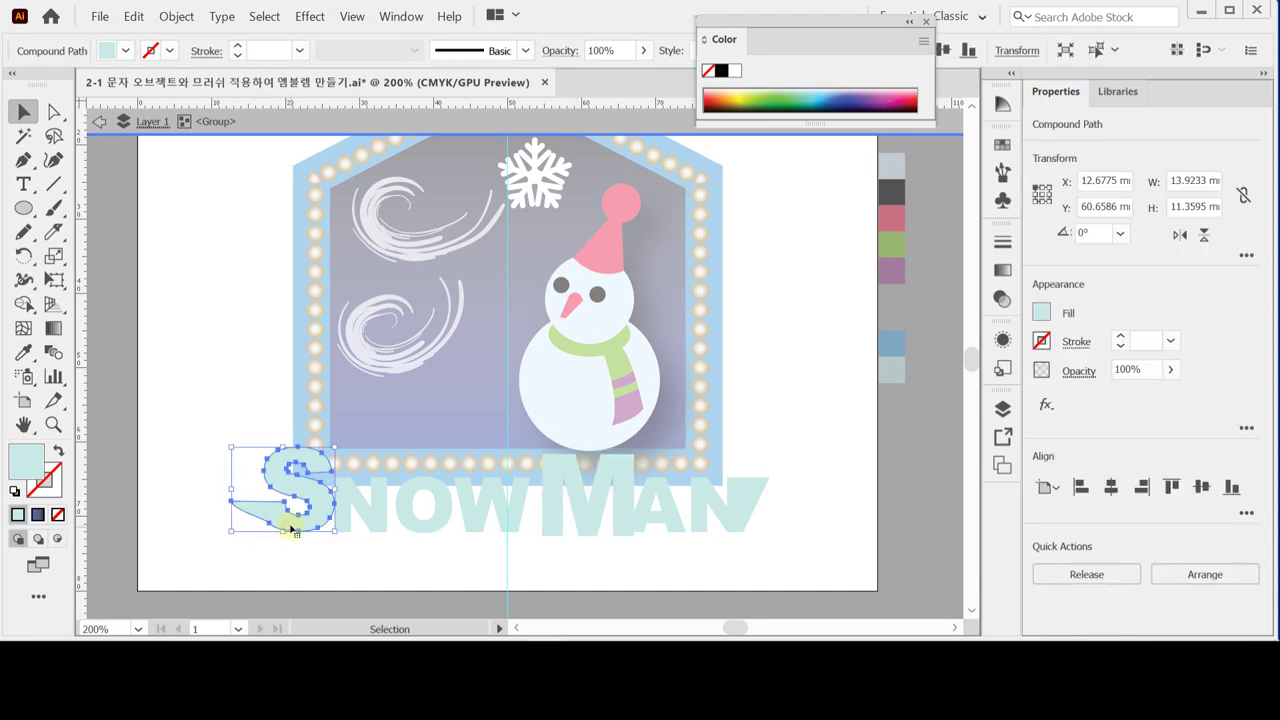
{"action": "left_click", "coordinate": [307, 545]}
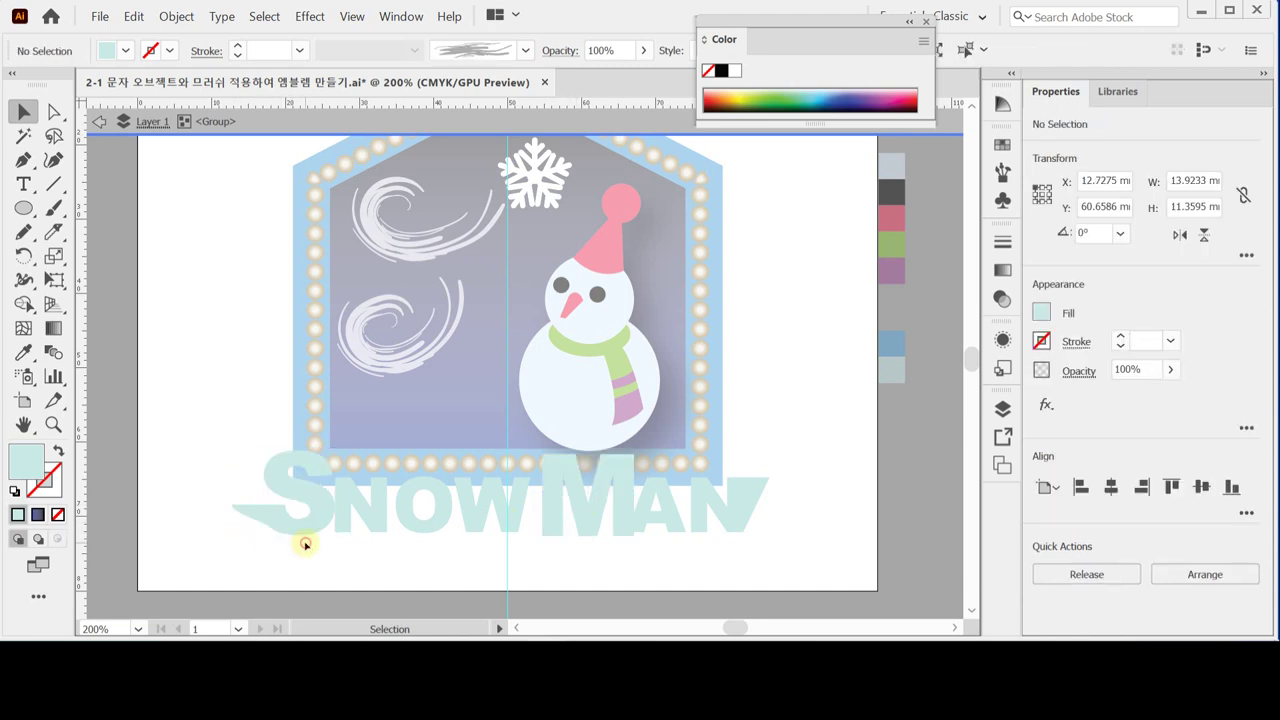
{"action": "double_click", "coordinate": [317, 552]}
- Offset the SNOW MAN lettering group's paths outwards by 2 mm with Miter joins
{"action": "left_click", "coordinate": [303, 532]}
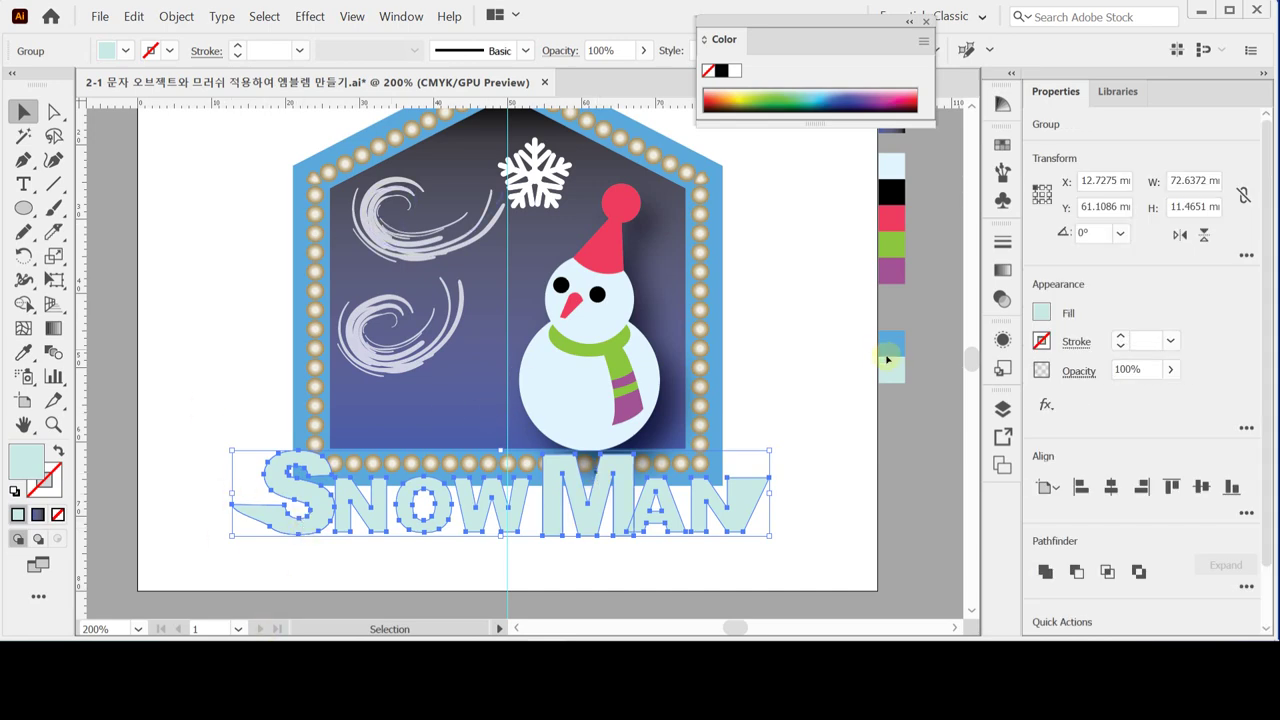
{"action": "left_click", "coordinate": [176, 16]}
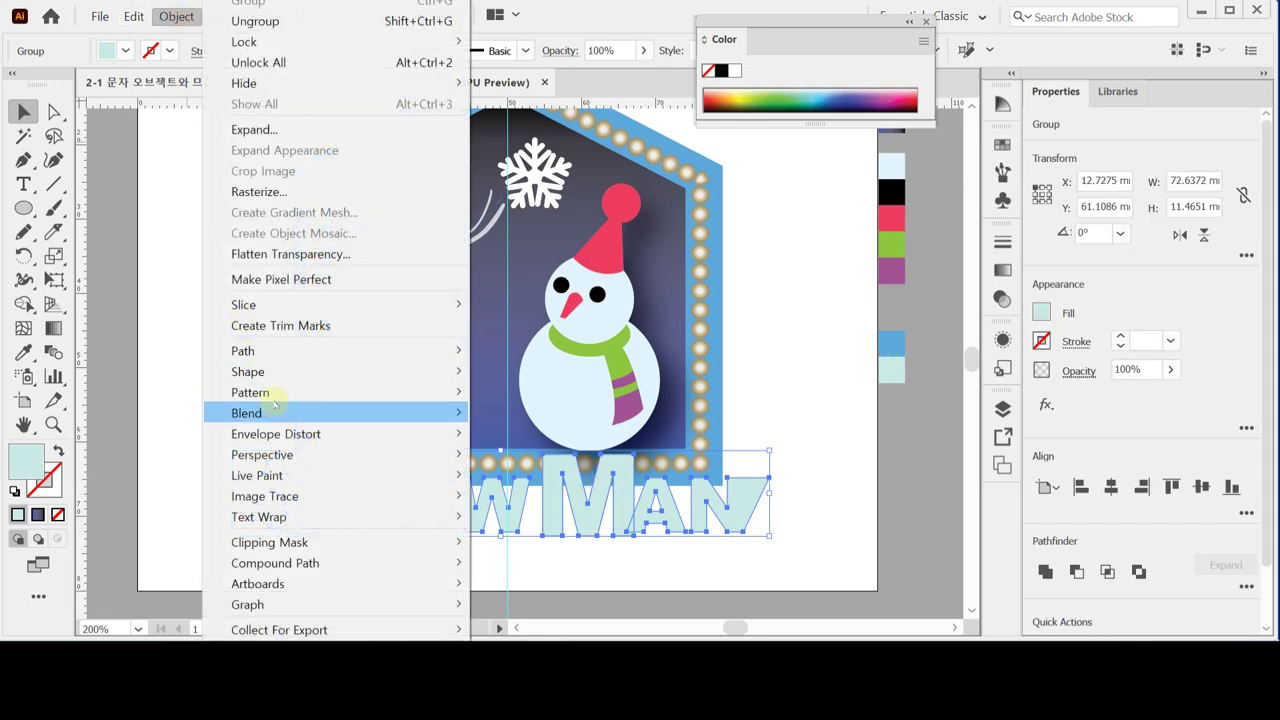
{"action": "mouse_move", "coordinate": [430, 351]}
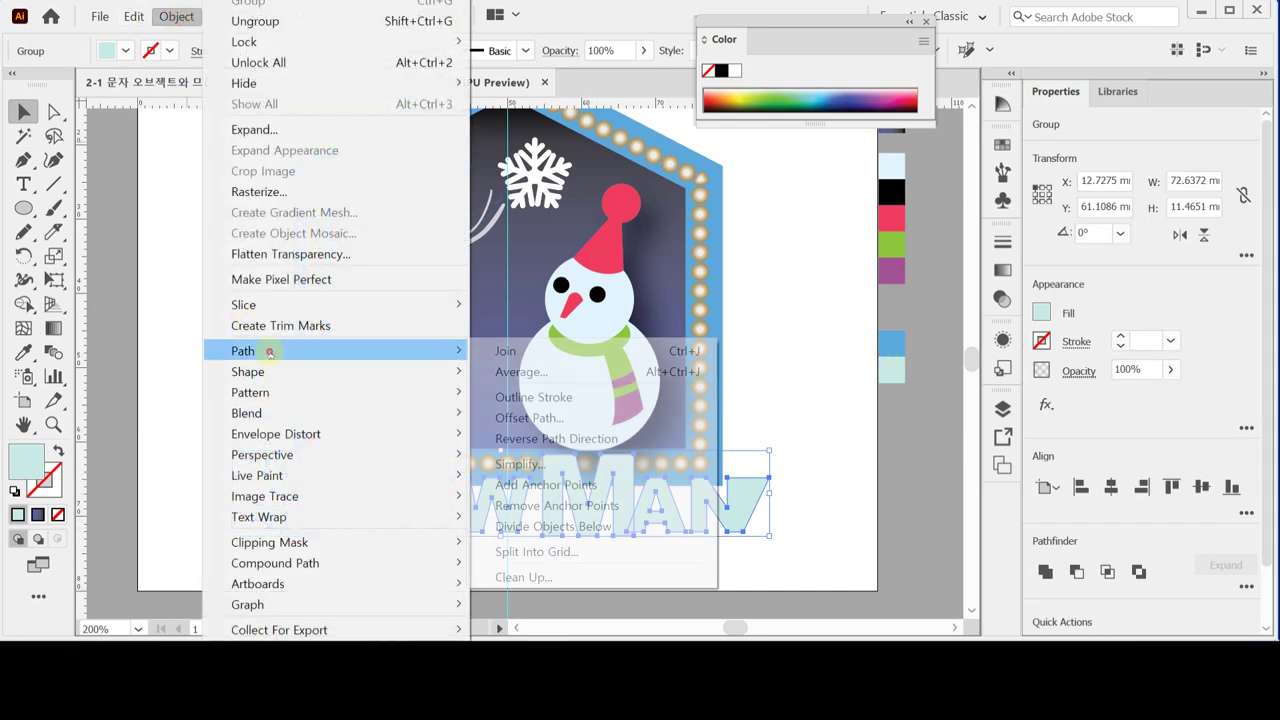
{"action": "left_click", "coordinate": [558, 417]}
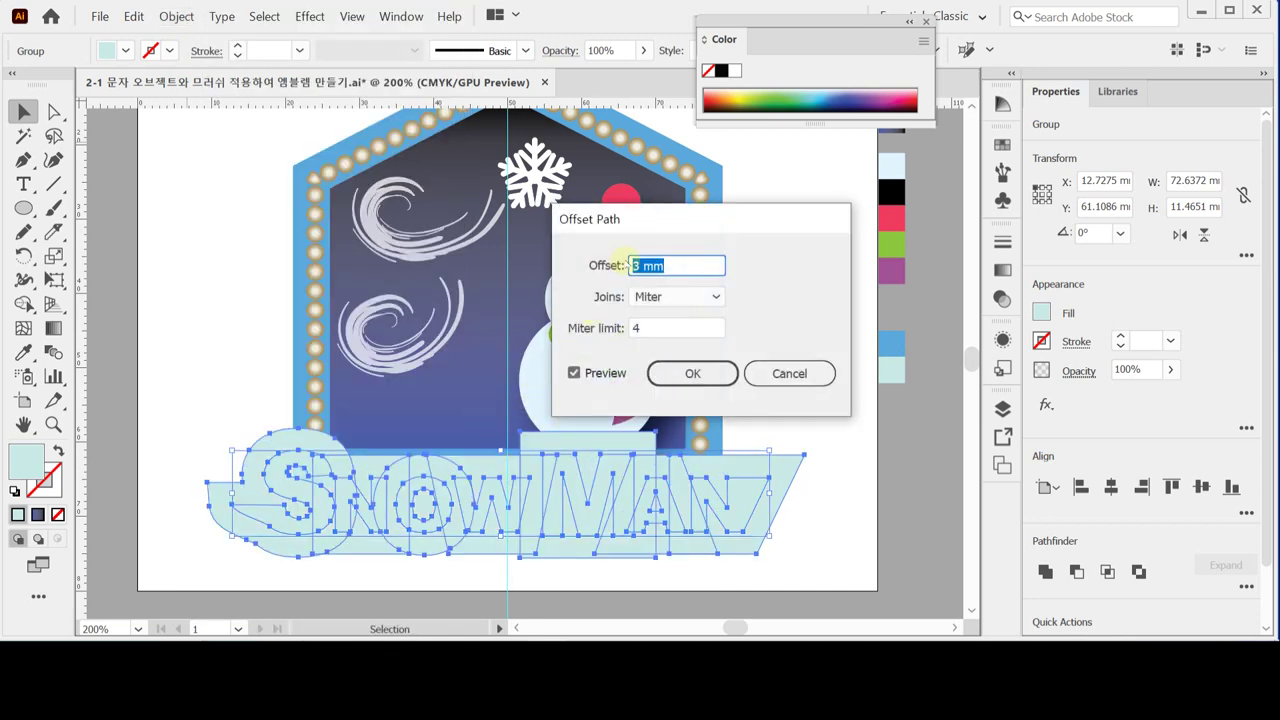
{"action": "type", "text": "2"}
{"action": "left_click", "coordinate": [682, 375]}
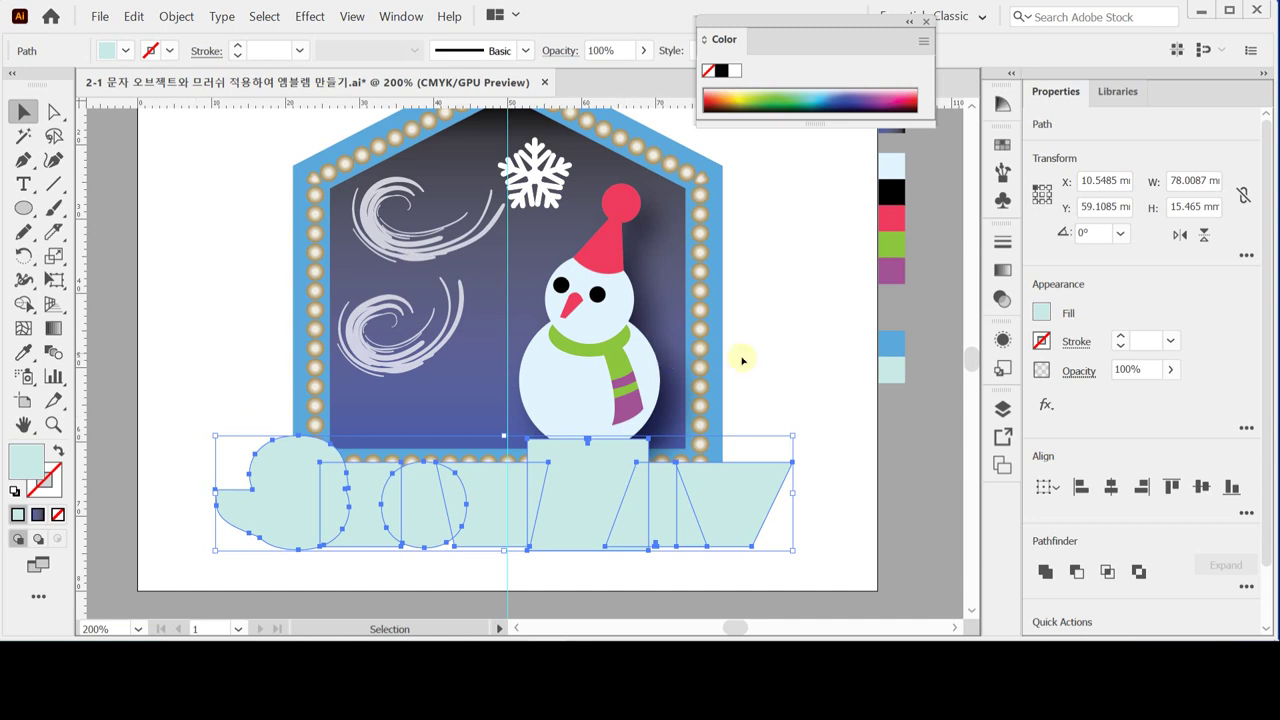
- Fill the offset shapes with the blue sampled from the swatch beside the artboard using the Eyedropper
{"action": "key", "text": "i"}
{"action": "left_click", "coordinate": [884, 345]}
{"action": "left_click", "coordinate": [884, 345]}
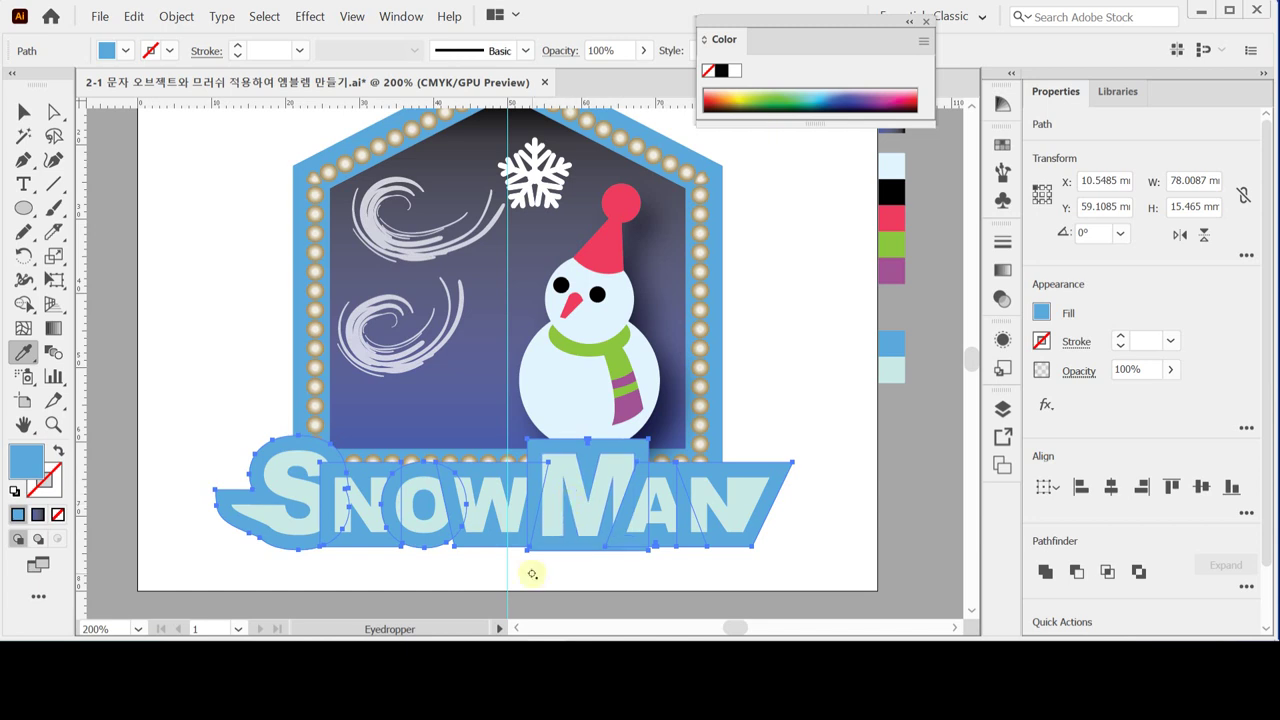
- Unite the blue offset shapes into one backing plate and send it to the back behind the letters
{"action": "left_click", "coordinate": [1045, 571]}
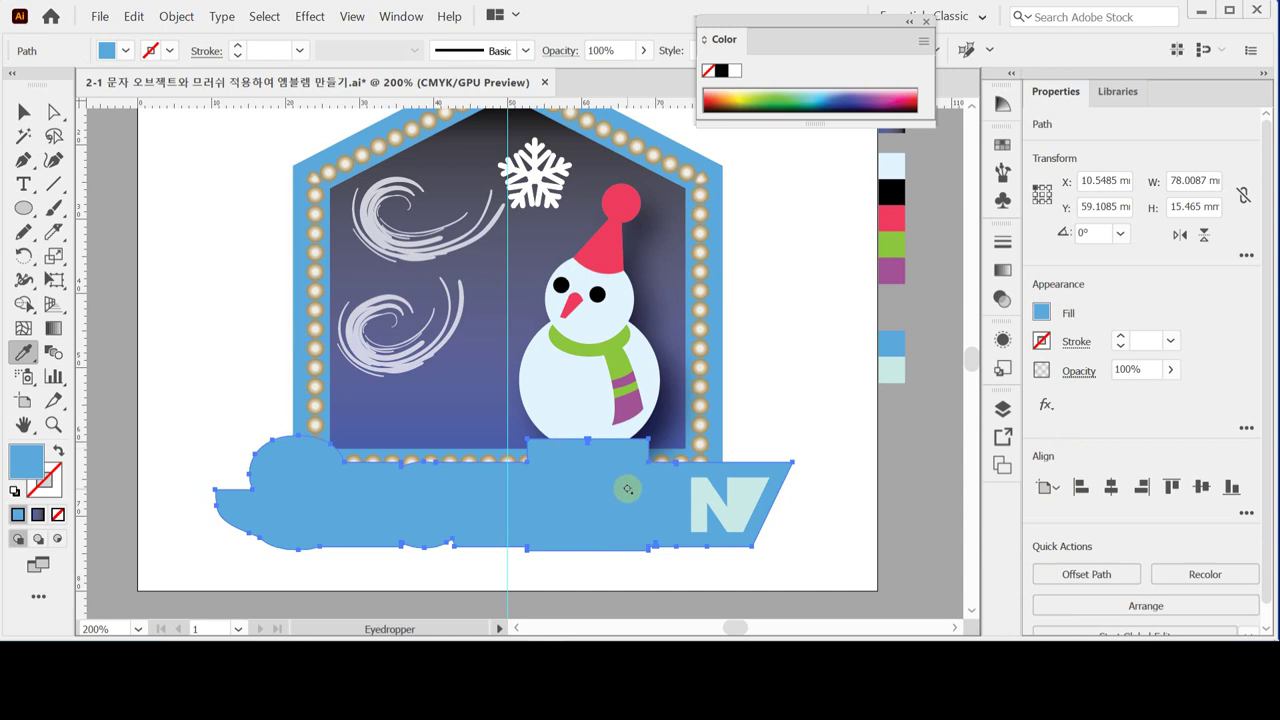
{"action": "right_click", "coordinate": [559, 501]}
{"action": "mouse_move", "coordinate": [657, 406]}
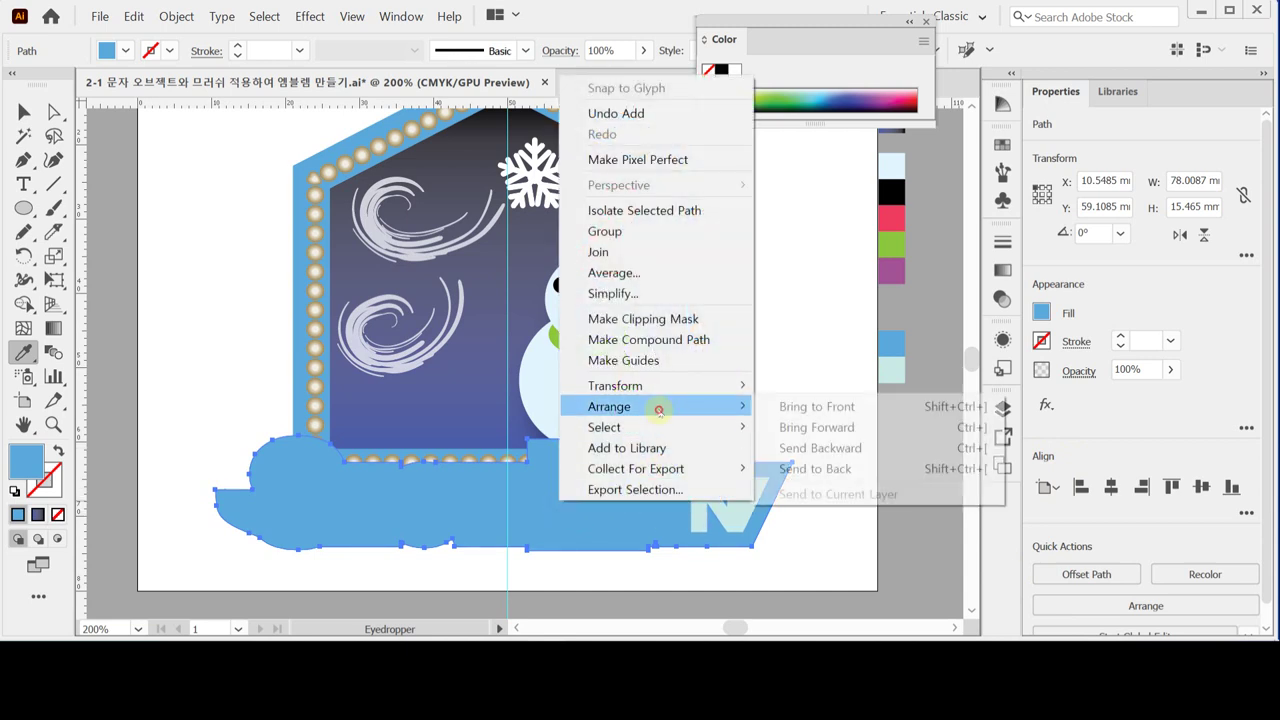
{"action": "left_click", "coordinate": [813, 475]}
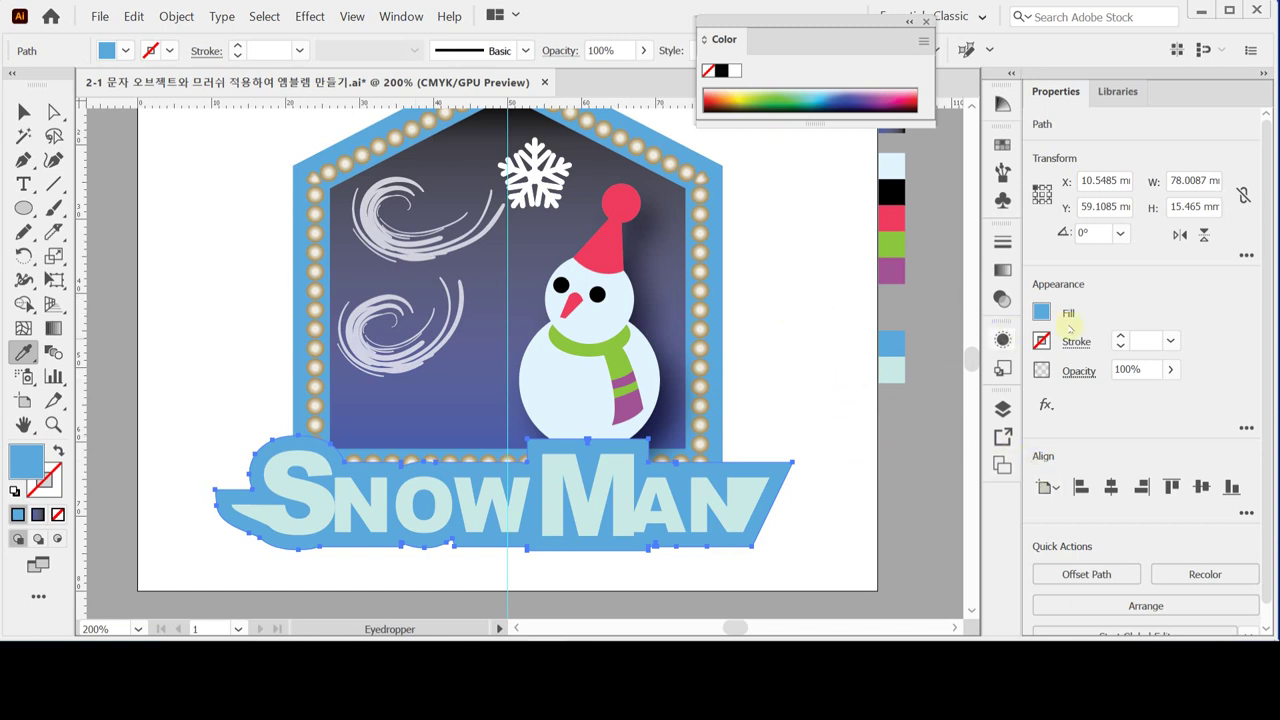
- Apply a Round Corners effect with a 3 mm radius to the blue backing plate
{"action": "left_click", "coordinate": [1046, 405]}
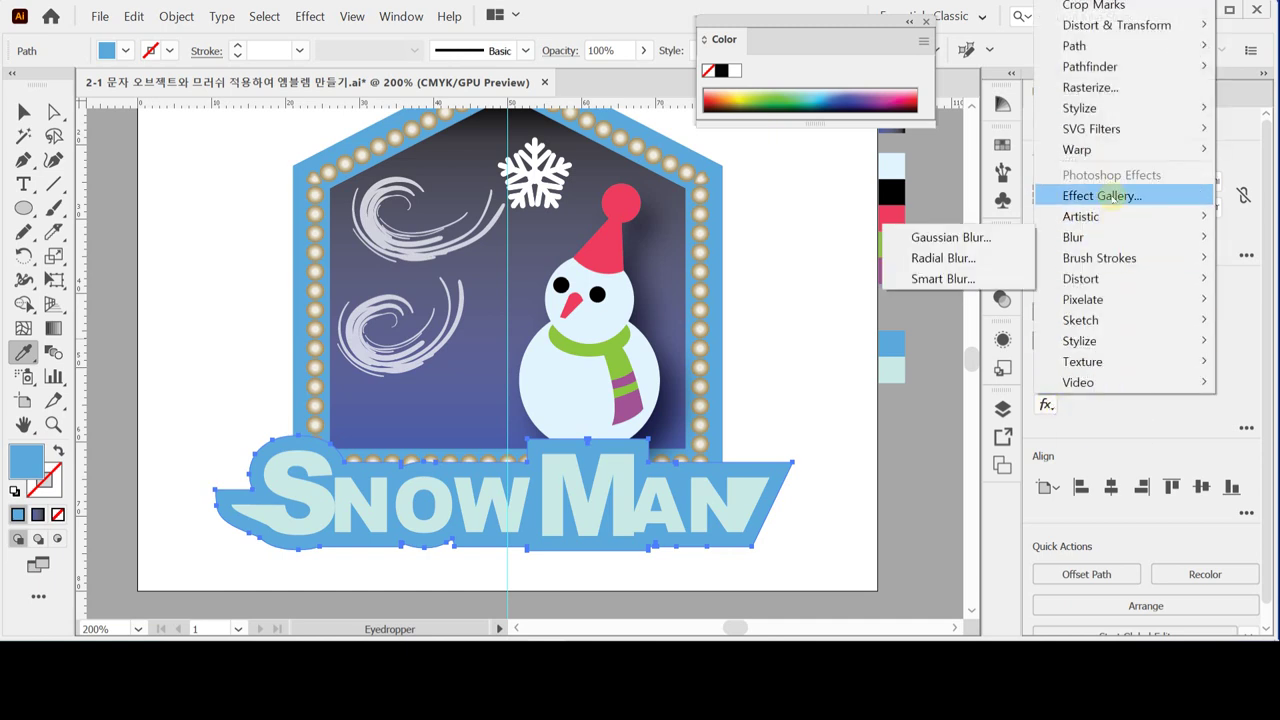
{"action": "mouse_move", "coordinate": [1123, 60]}
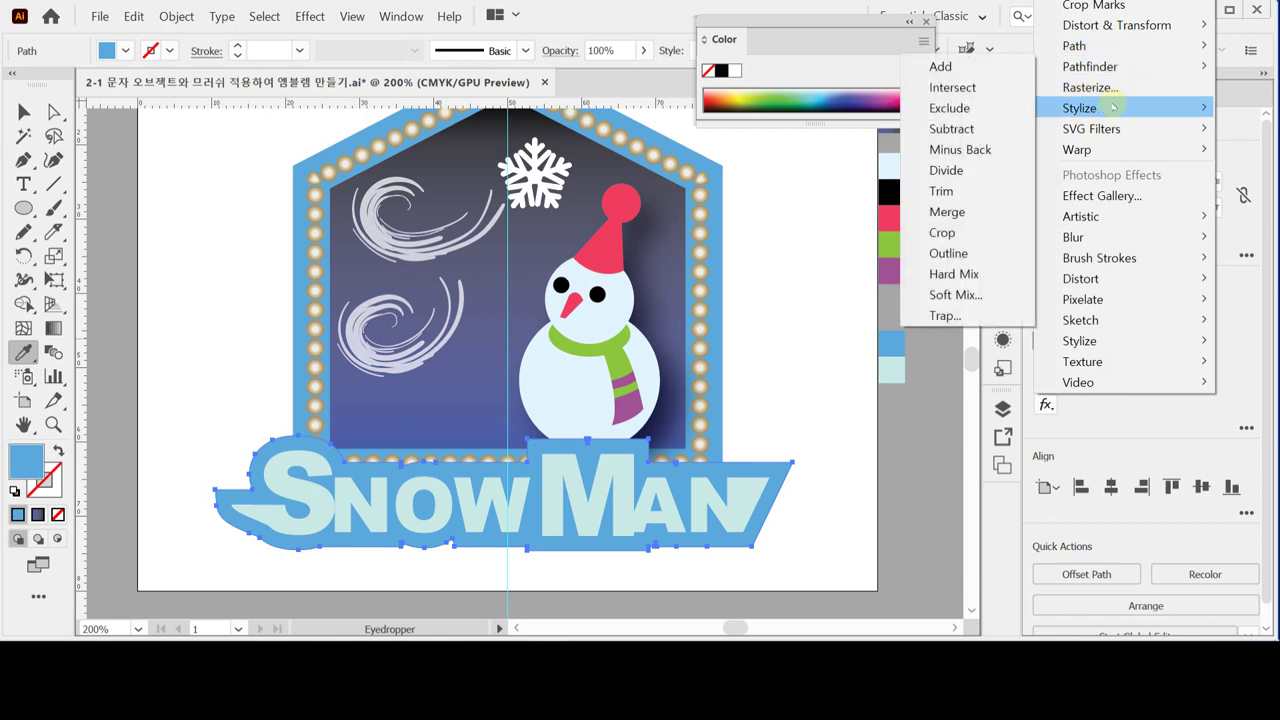
{"action": "mouse_move", "coordinate": [1113, 107]}
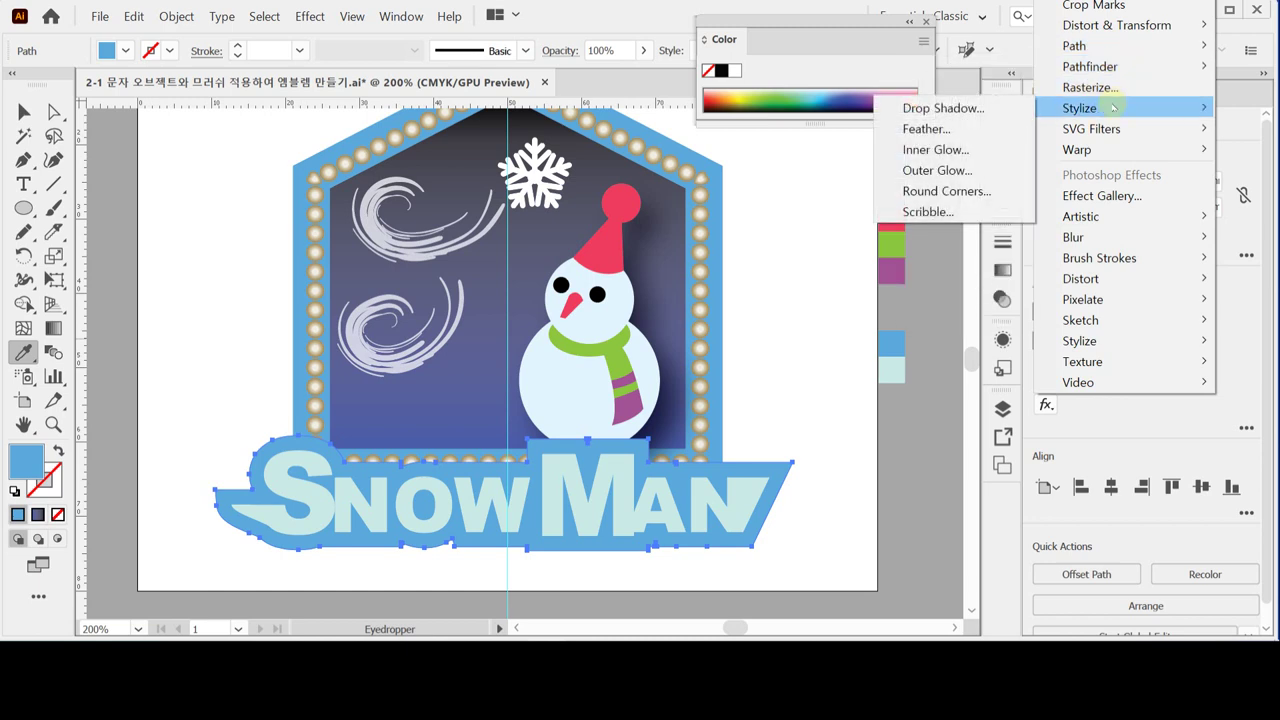
{"action": "left_click", "coordinate": [983, 191]}
{"action": "left_click_drag", "start_coordinate": [619, 66], "coordinate": [673, 189]}
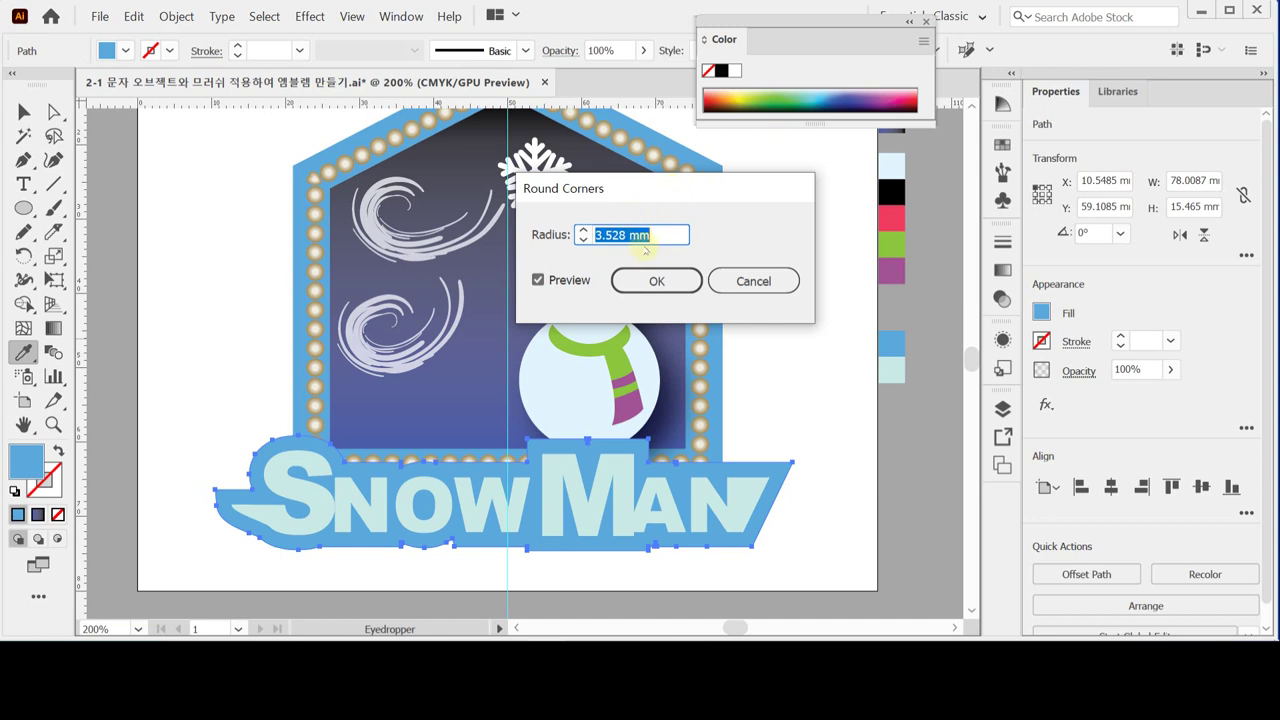
{"action": "type", "text": "3"}
{"action": "left_click", "coordinate": [656, 281]}
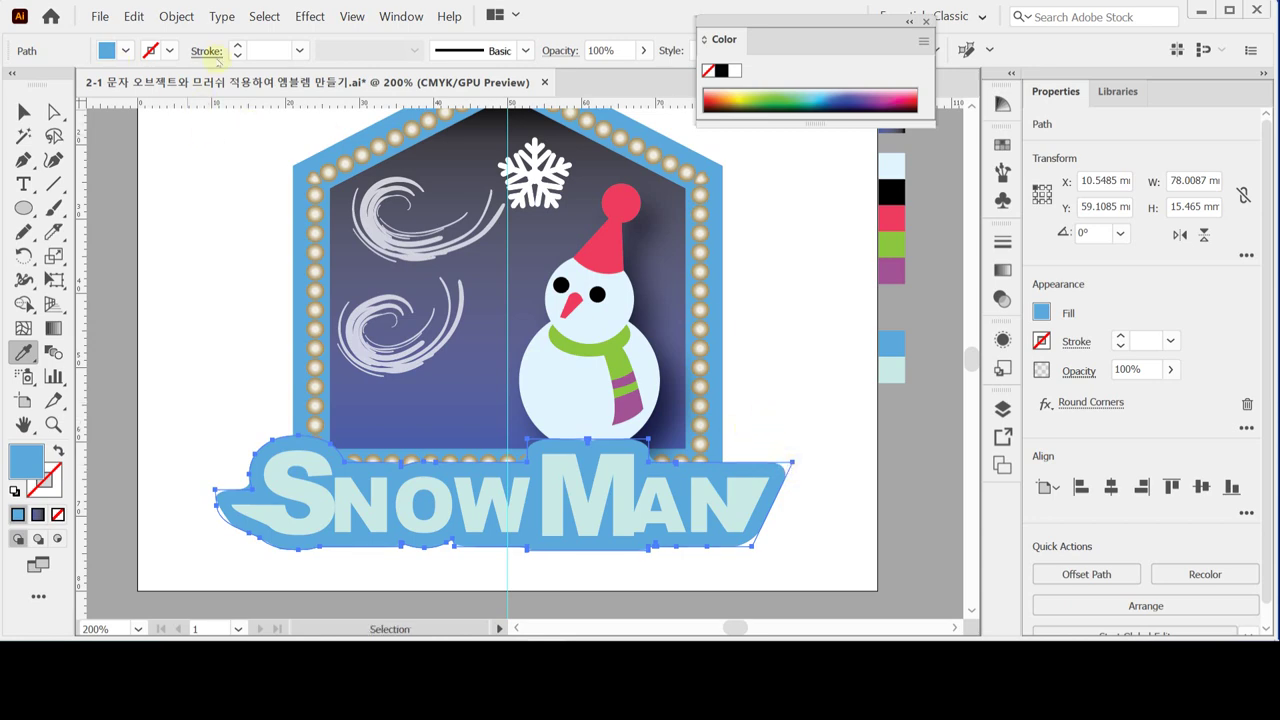
- Expand the backing plate's appearance into real rounded paths, then switch to the Selection Tool and deselect it
{"action": "left_click", "coordinate": [176, 16]}
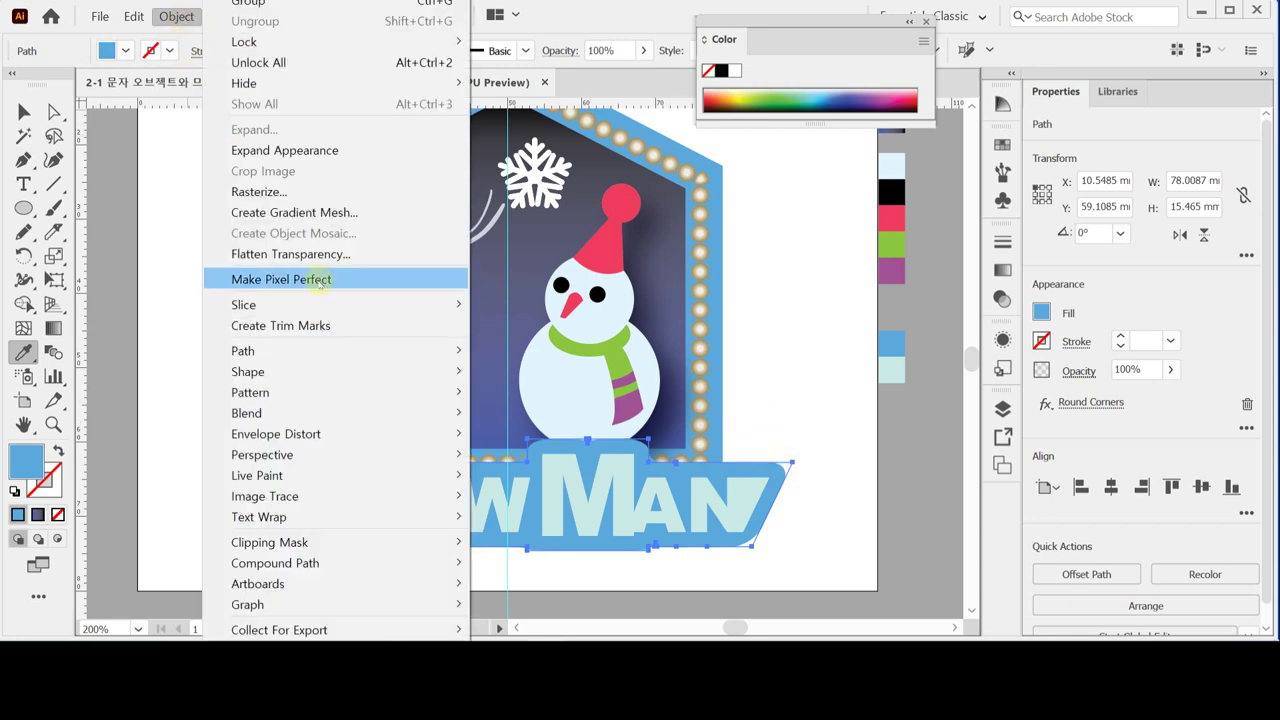
{"action": "left_click", "coordinate": [340, 155]}
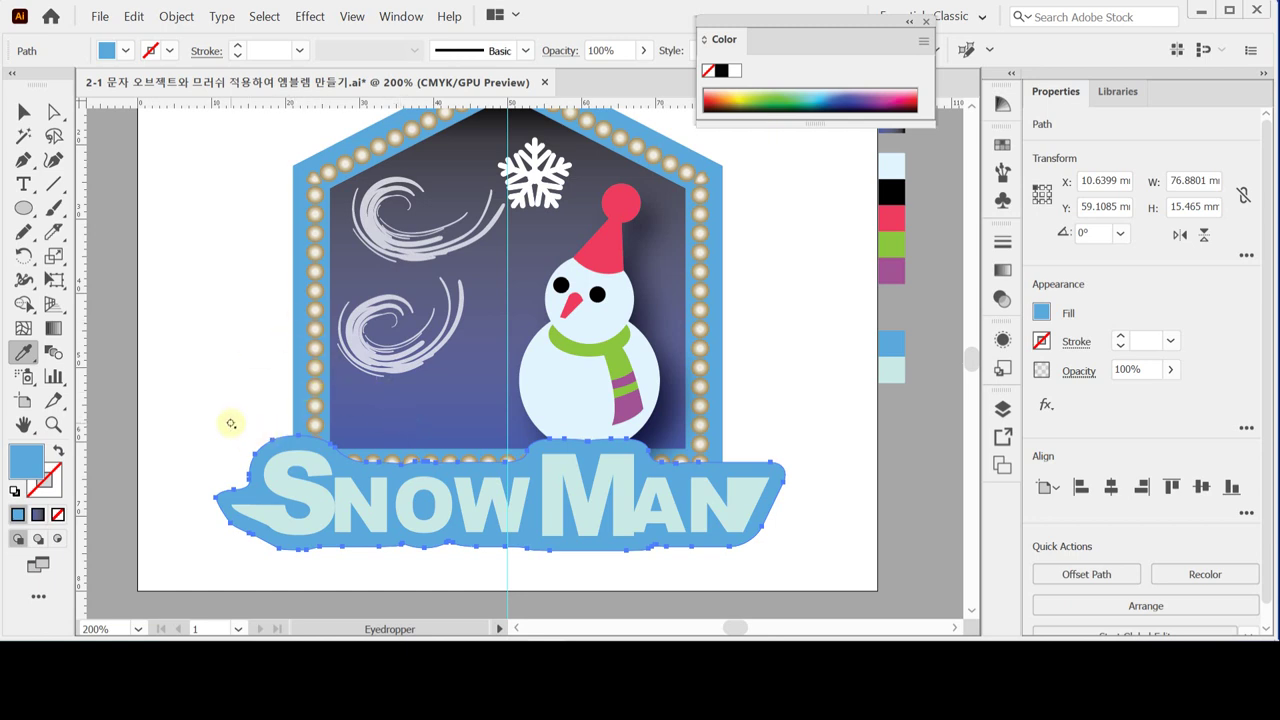
{"action": "left_click", "coordinate": [20, 112]}
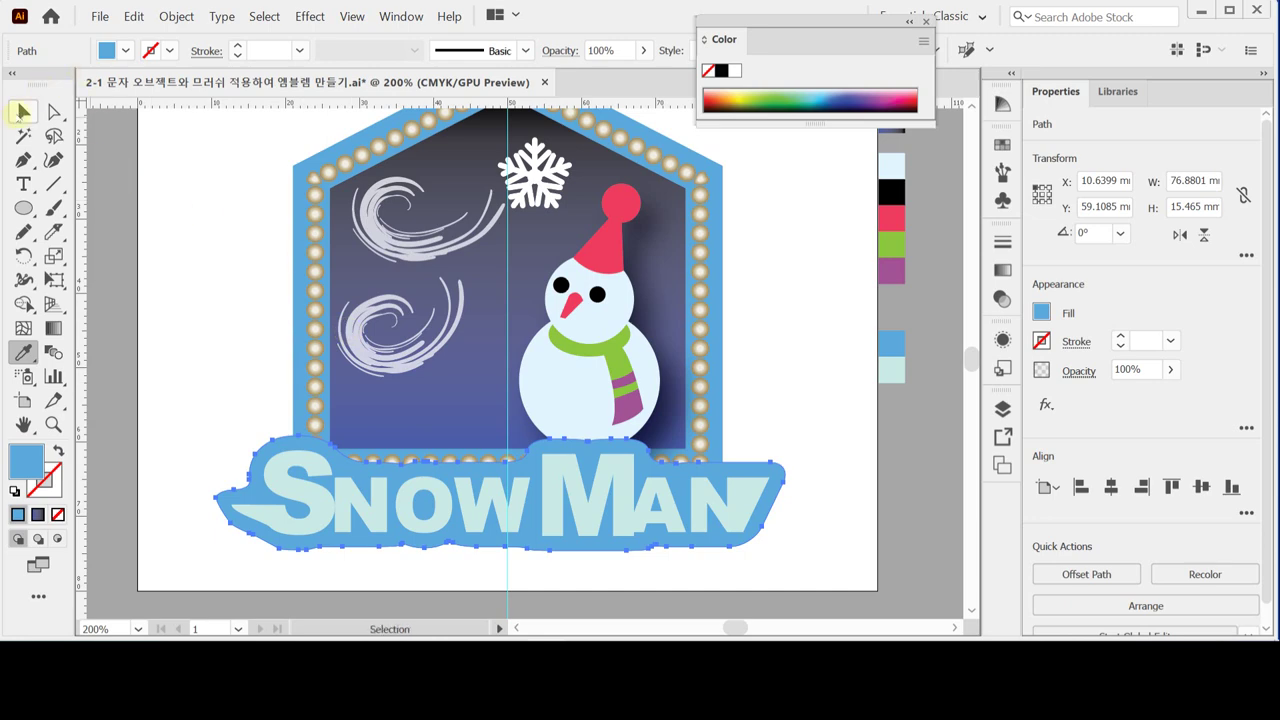
{"action": "left_click", "coordinate": [203, 412]}
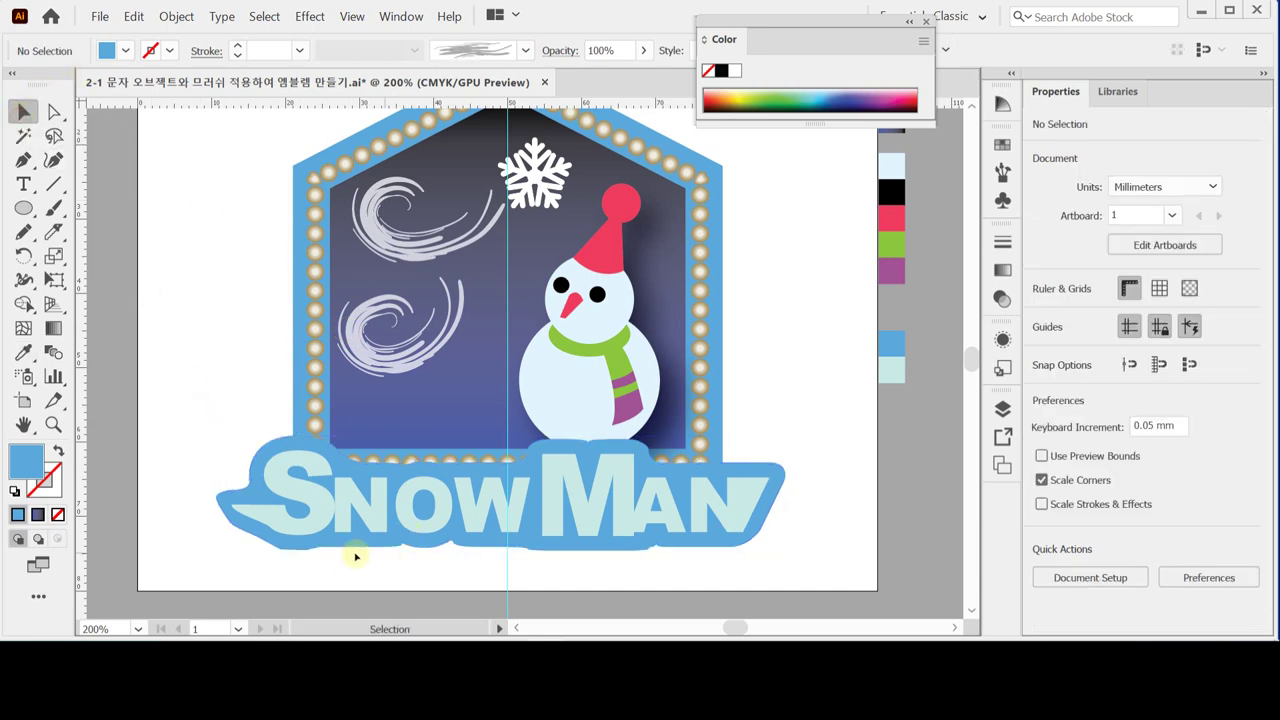
- Isolate the lettering group and select the letter S
{"action": "left_click", "coordinate": [325, 510]}
{"action": "double_click", "coordinate": [322, 508]}
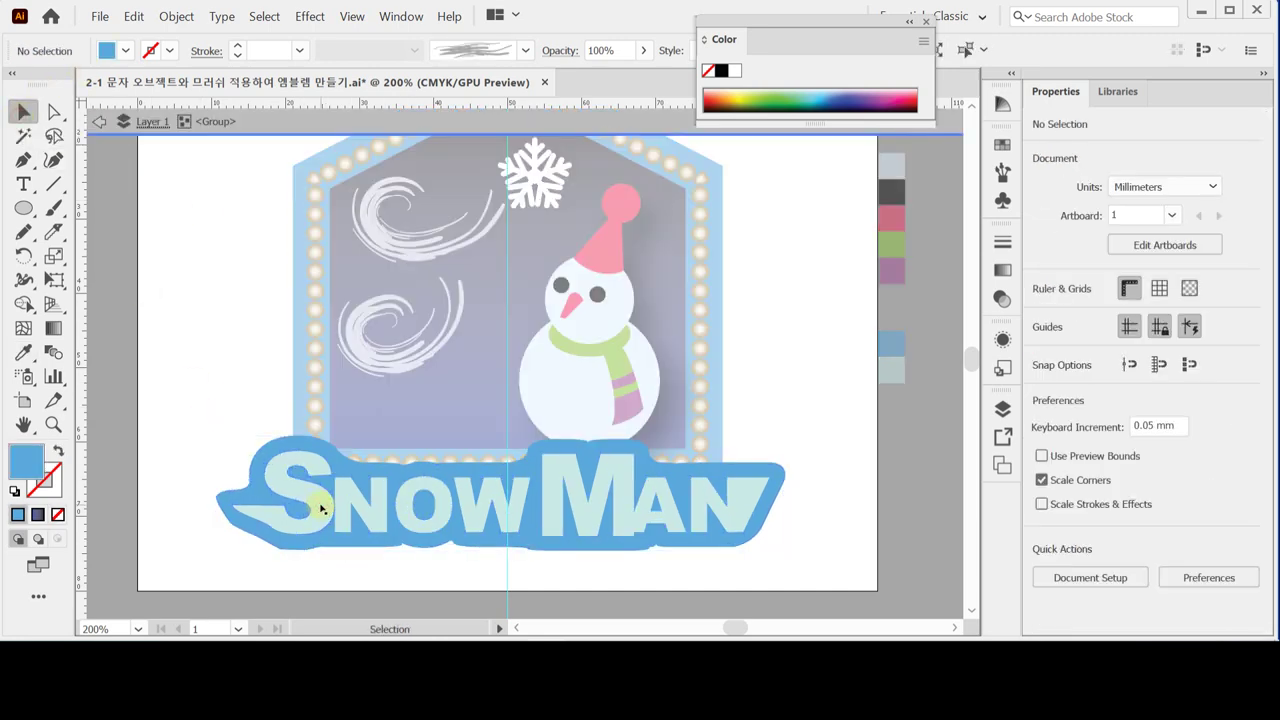
{"action": "left_click", "coordinate": [322, 509]}
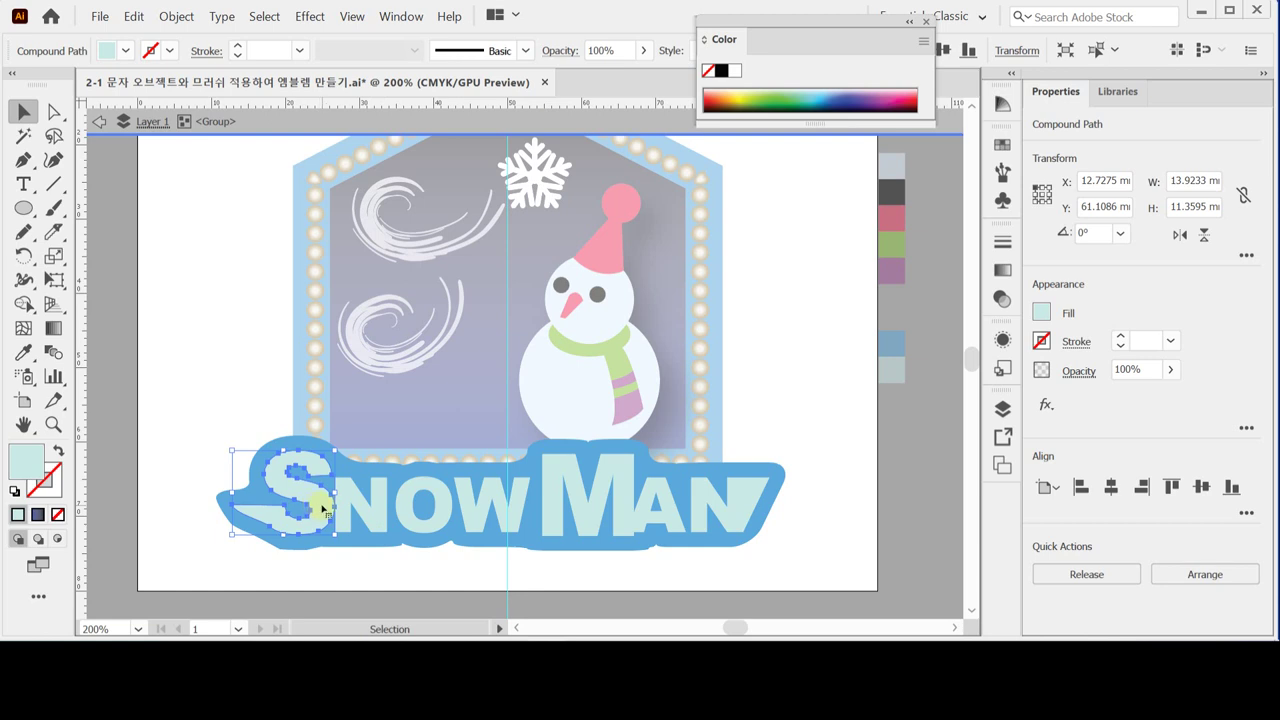
{"action": "left_click", "coordinate": [229, 416]}
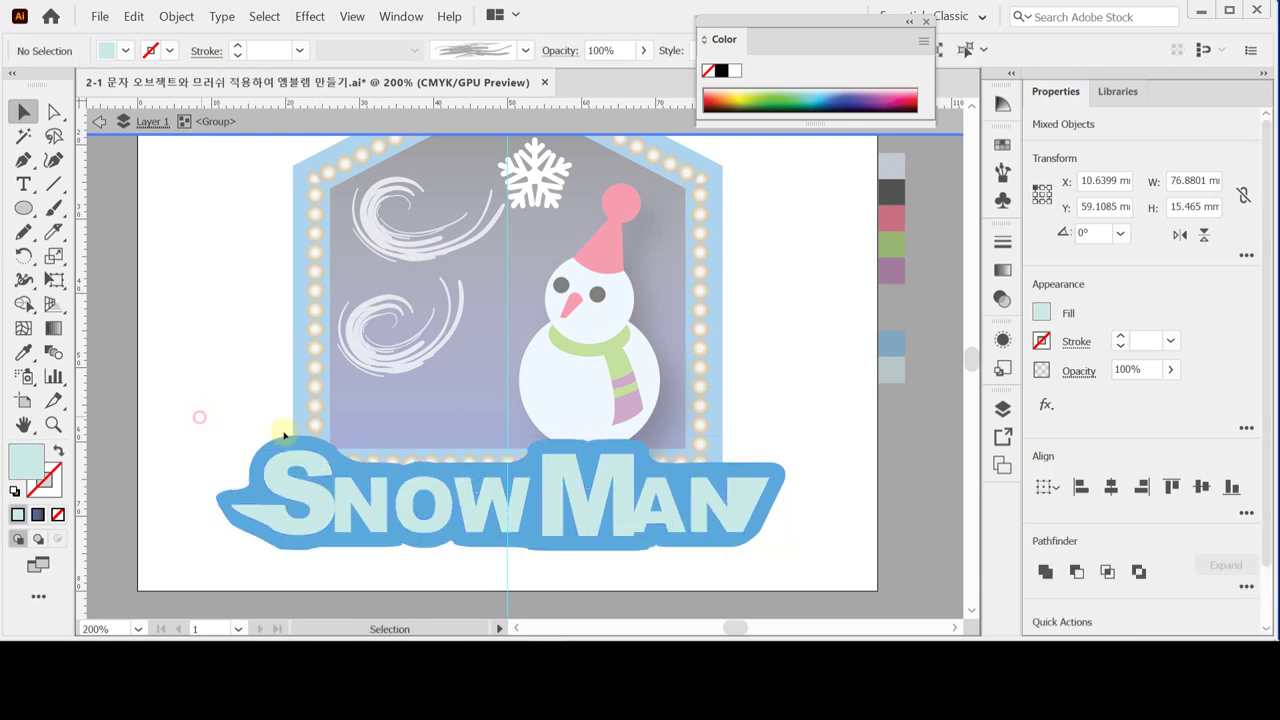
{"action": "double_click", "coordinate": [308, 500]}
{"action": "left_click", "coordinate": [310, 495]}
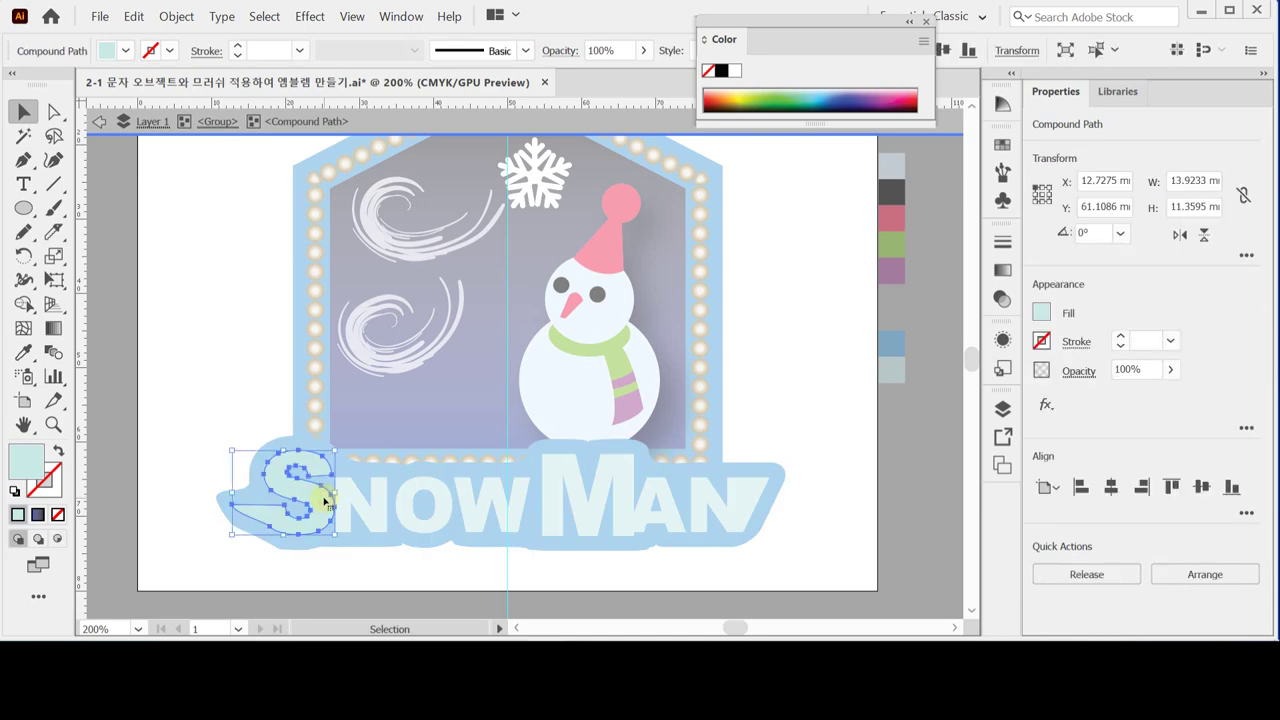
{"action": "double_click", "coordinate": [246, 171]}
{"action": "left_click", "coordinate": [312, 508]}
{"action": "key", "text": "a"}
{"action": "key", "text": "ctrl+a"}
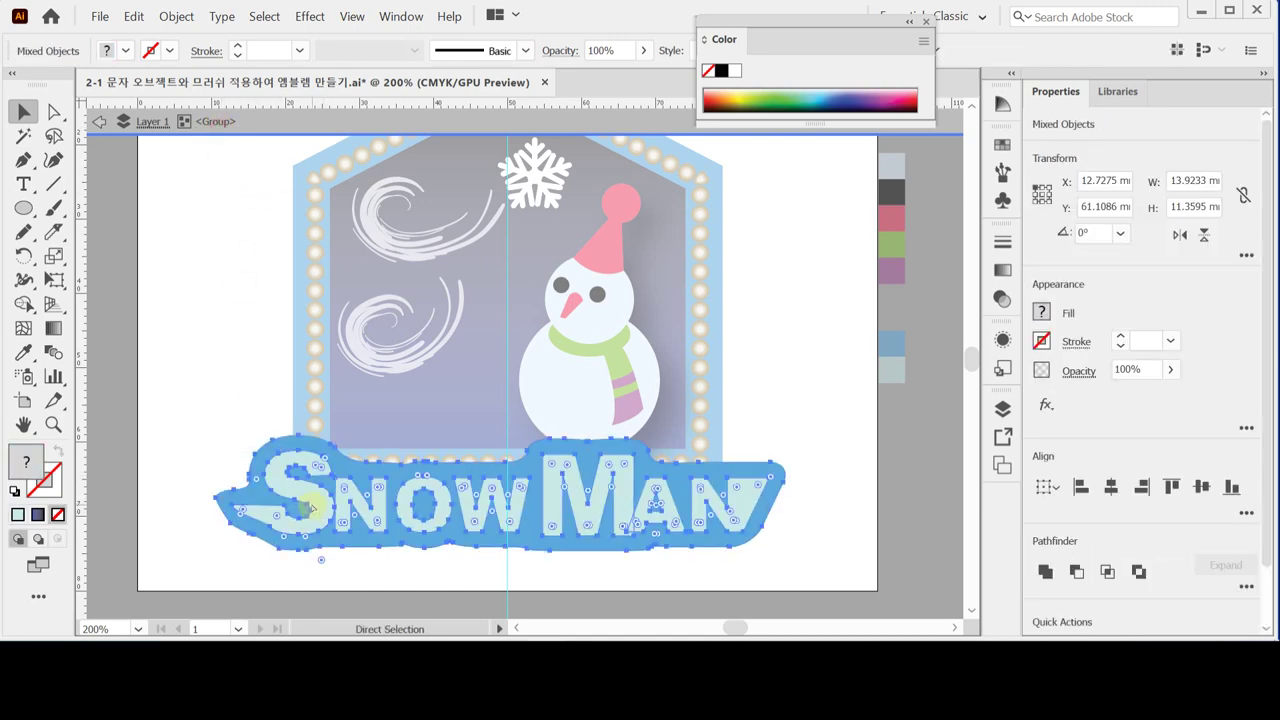
{"action": "key", "text": "v"}
- Select all the mint letters in the group by matching the S's fill color
{"action": "left_click", "coordinate": [321, 506]}
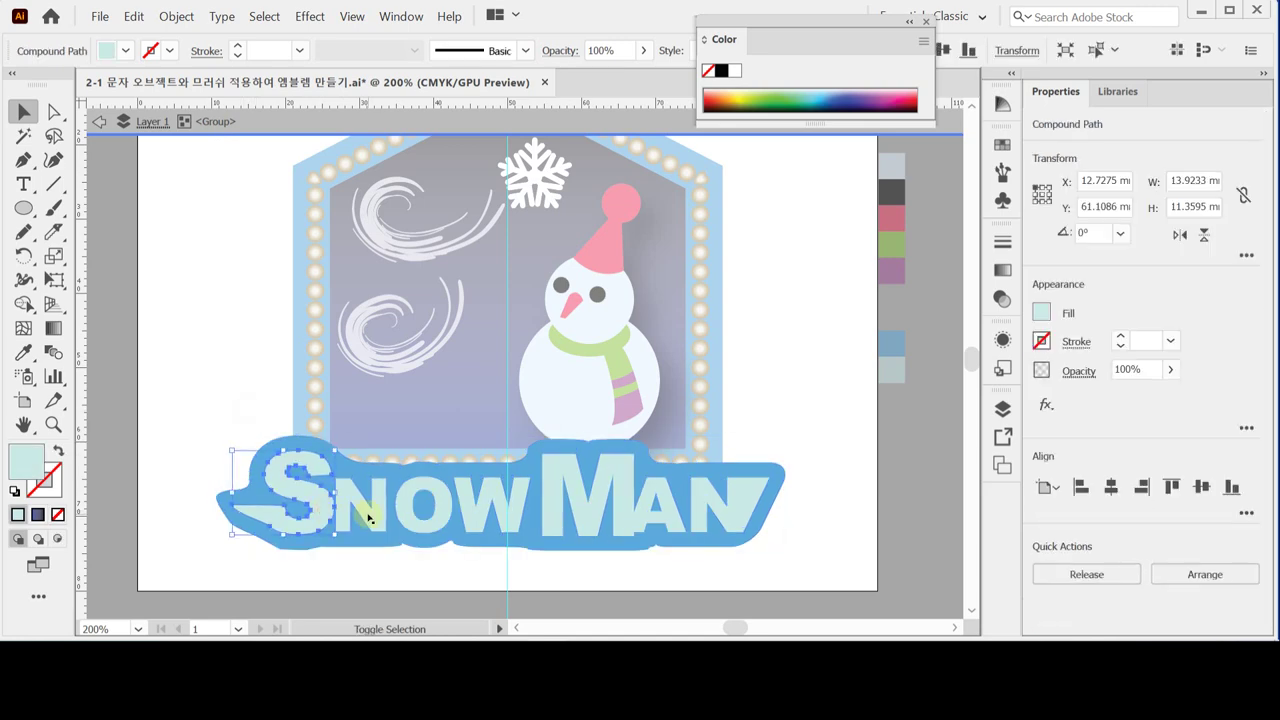
{"action": "left_click", "coordinate": [264, 16]}
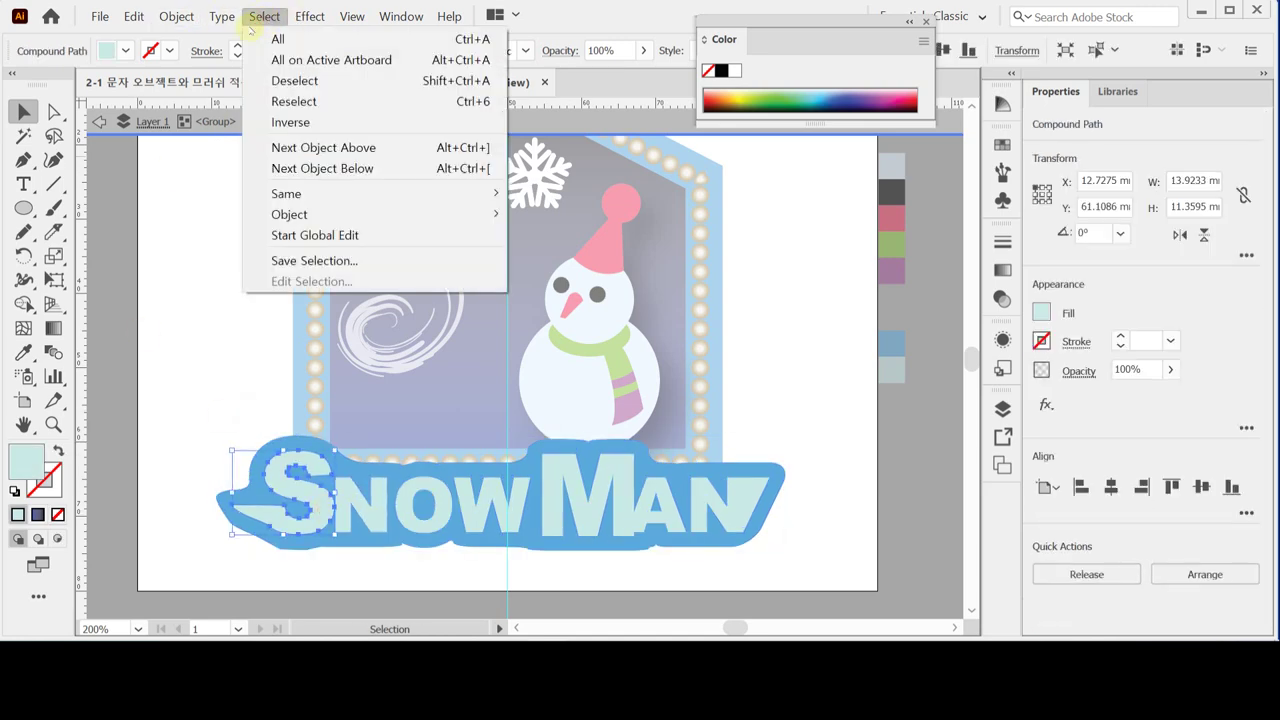
{"action": "mouse_move", "coordinate": [296, 195]}
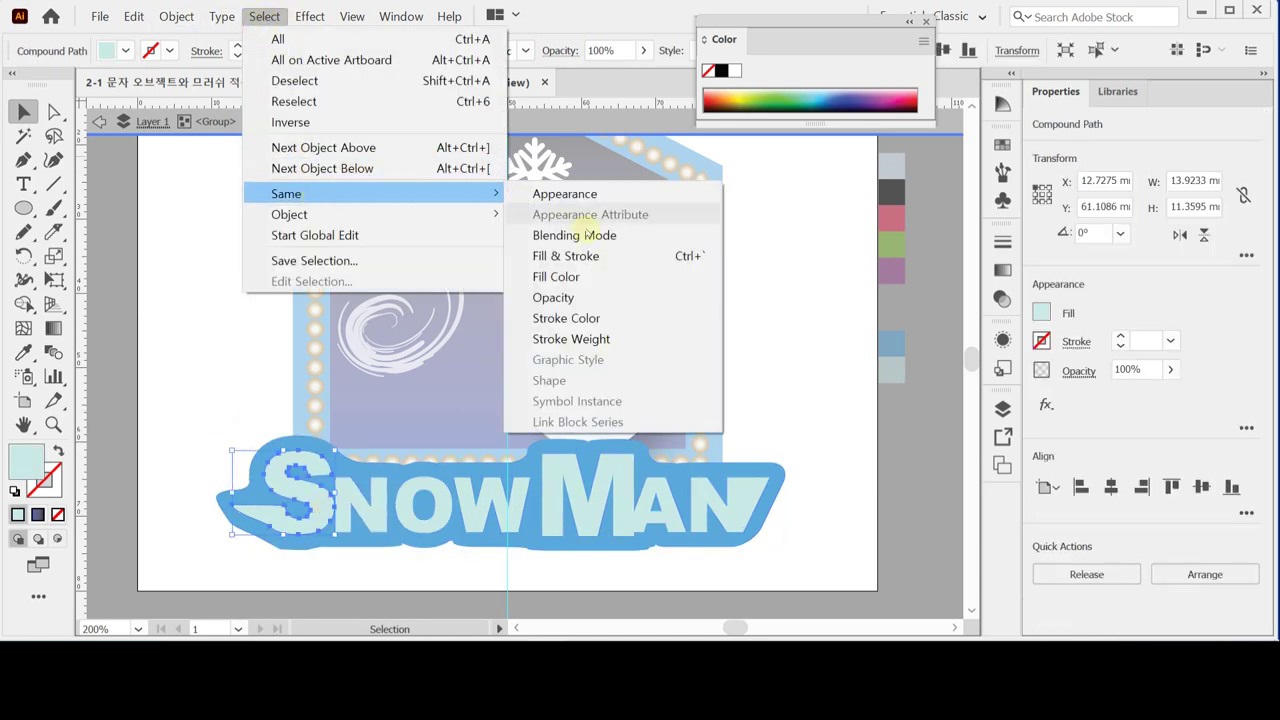
{"action": "left_click", "coordinate": [584, 278]}
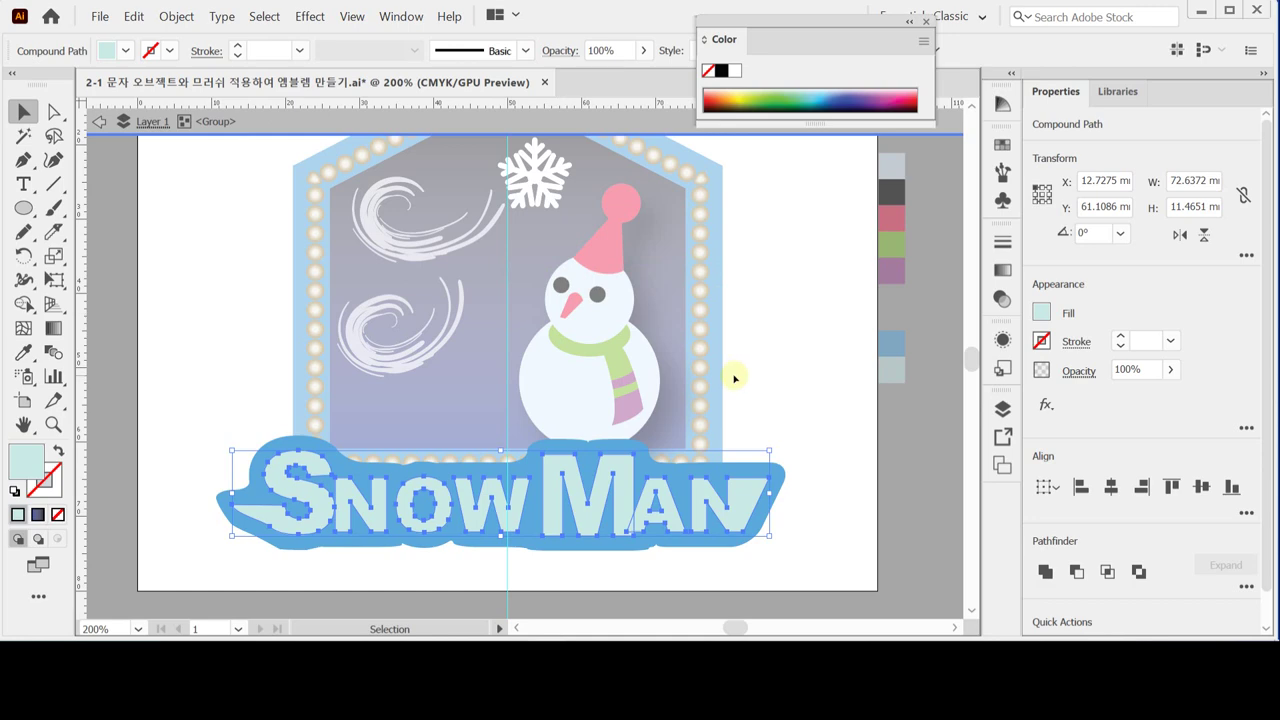
- Apply a Drop Shadow effect to the mint letters with 1 mm X offset, 1 mm Y offset and 1 mm blur
{"action": "left_click", "coordinate": [1046, 406]}
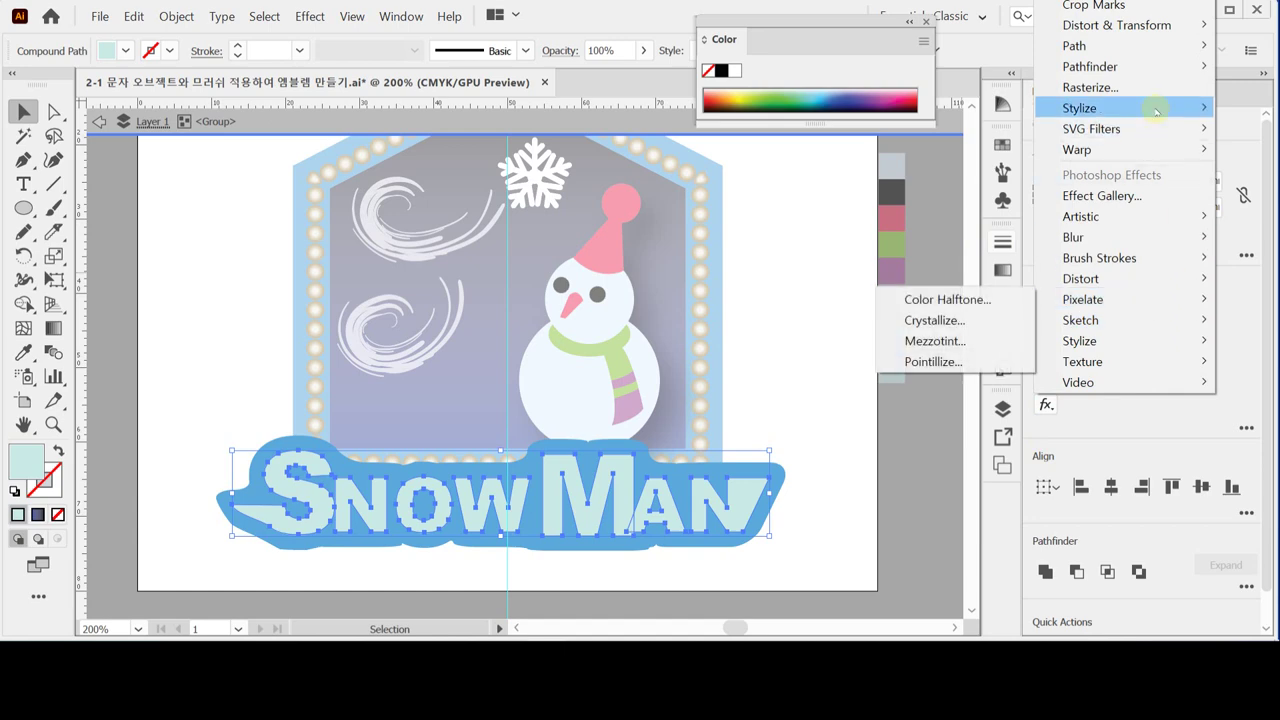
{"action": "mouse_move", "coordinate": [1155, 111]}
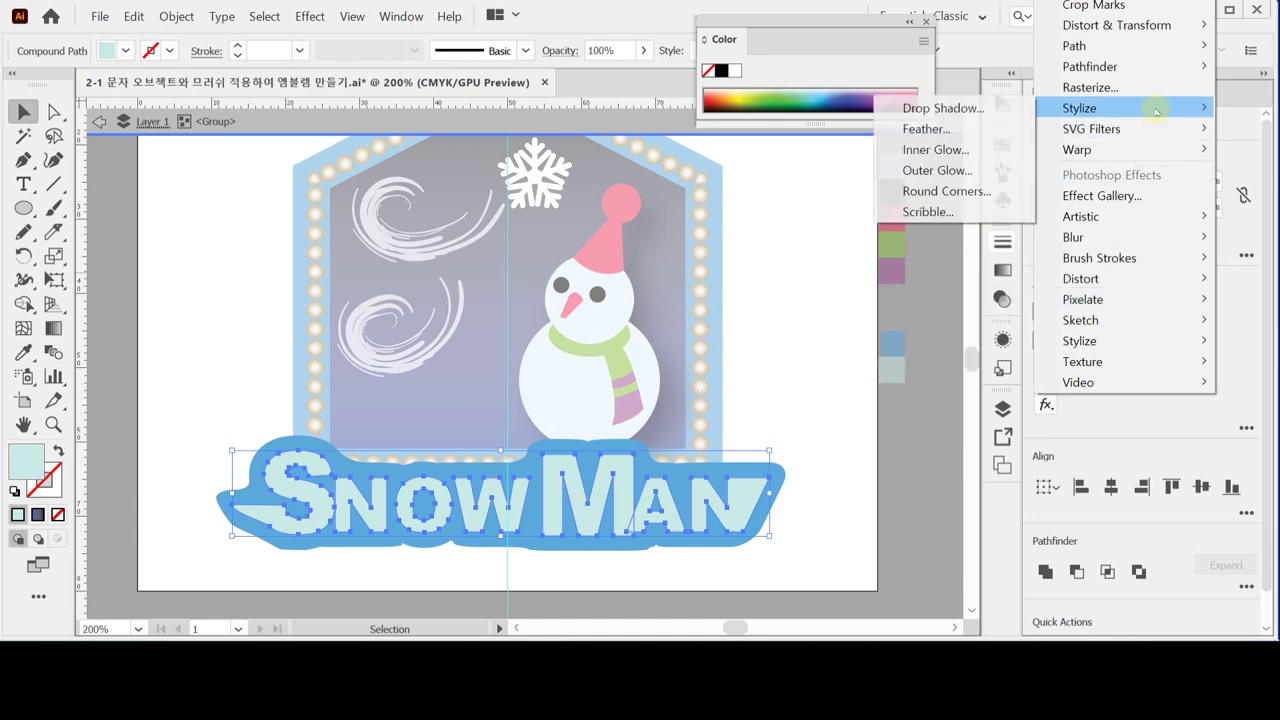
{"action": "left_click", "coordinate": [990, 113]}
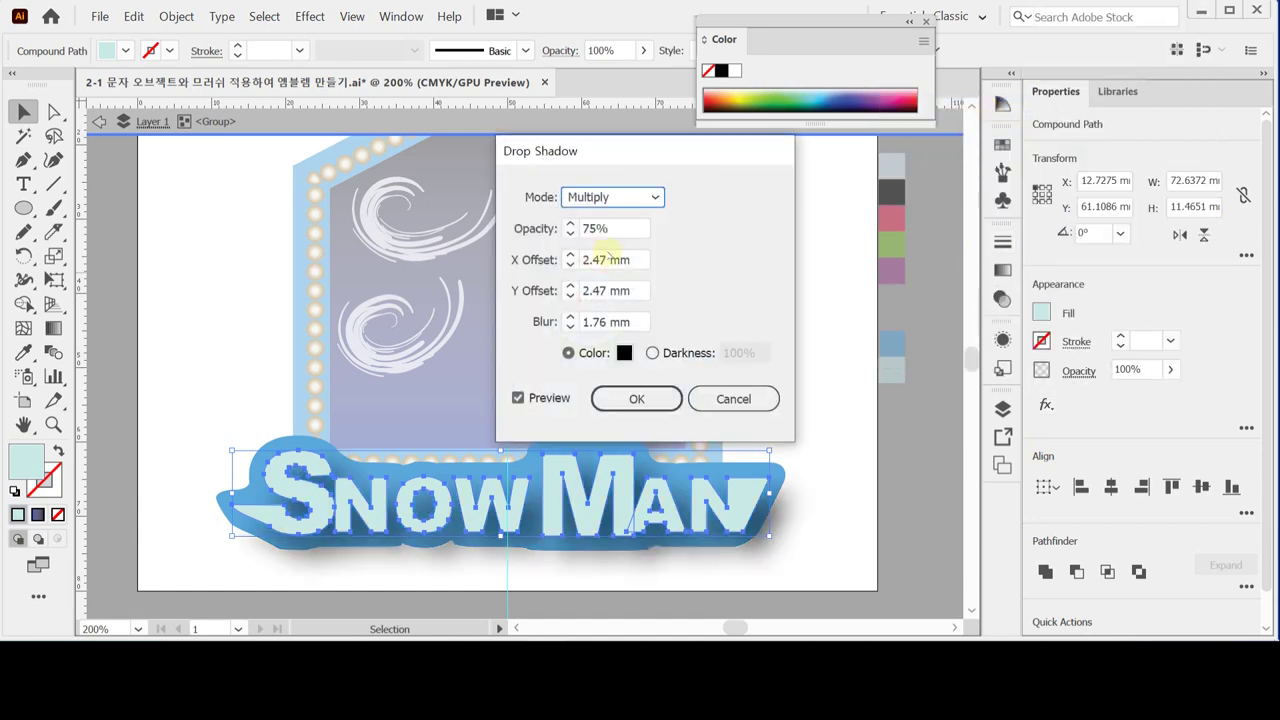
{"action": "left_click_drag", "start_coordinate": [614, 149], "coordinate": [651, 144]}
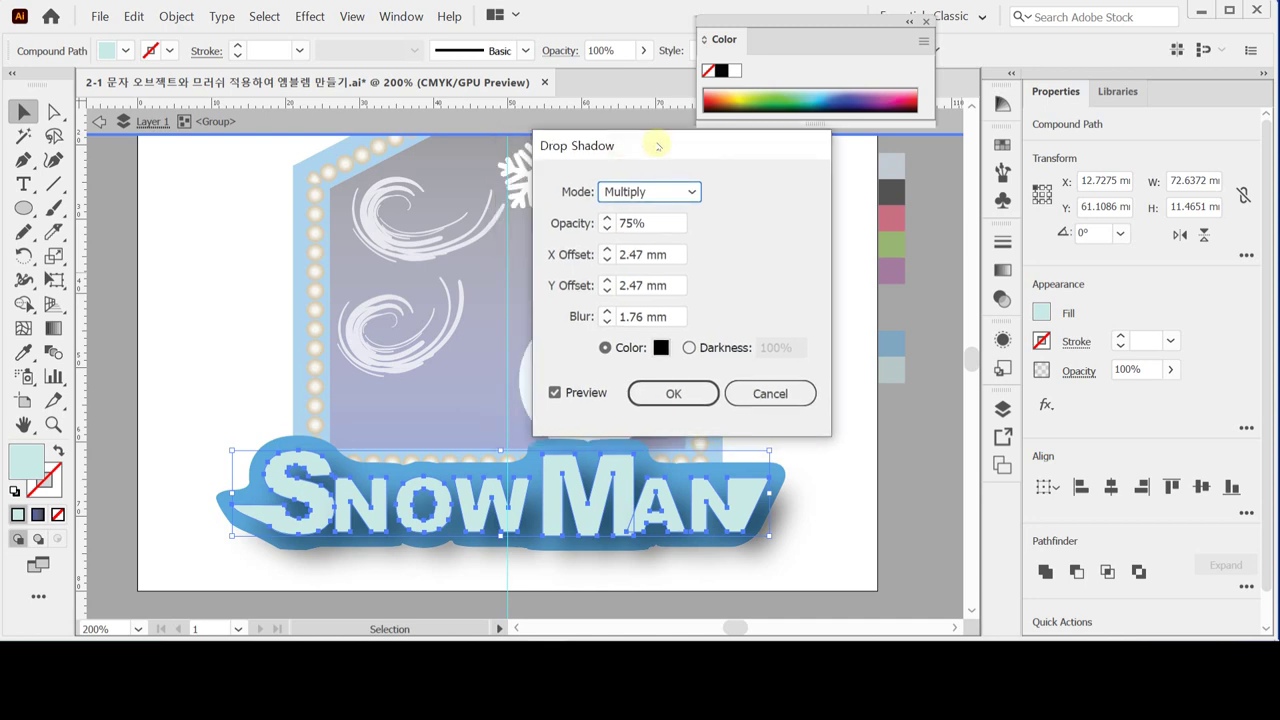
{"action": "double_click", "coordinate": [610, 254]}
{"action": "type", "text": "1"}
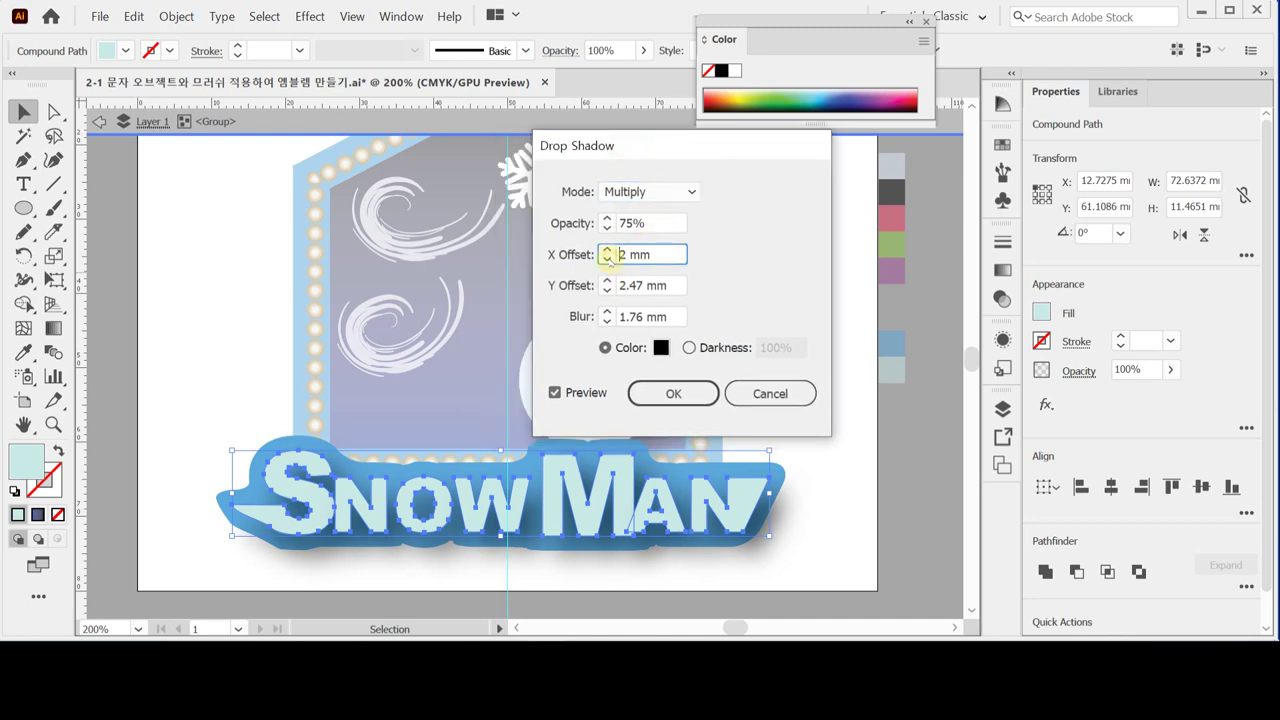
{"action": "double_click", "coordinate": [607, 286]}
{"action": "type", "text": "2"}
{"action": "left_click", "coordinate": [607, 291]}
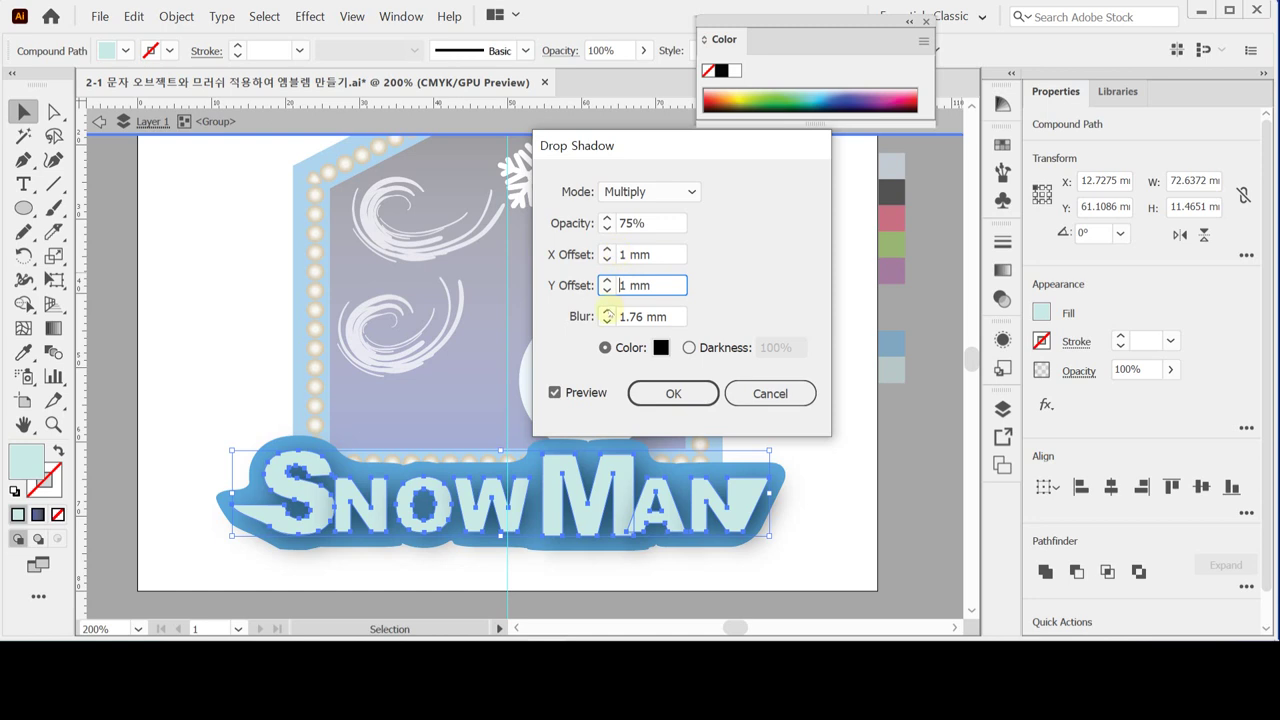
{"action": "left_click", "coordinate": [607, 320]}
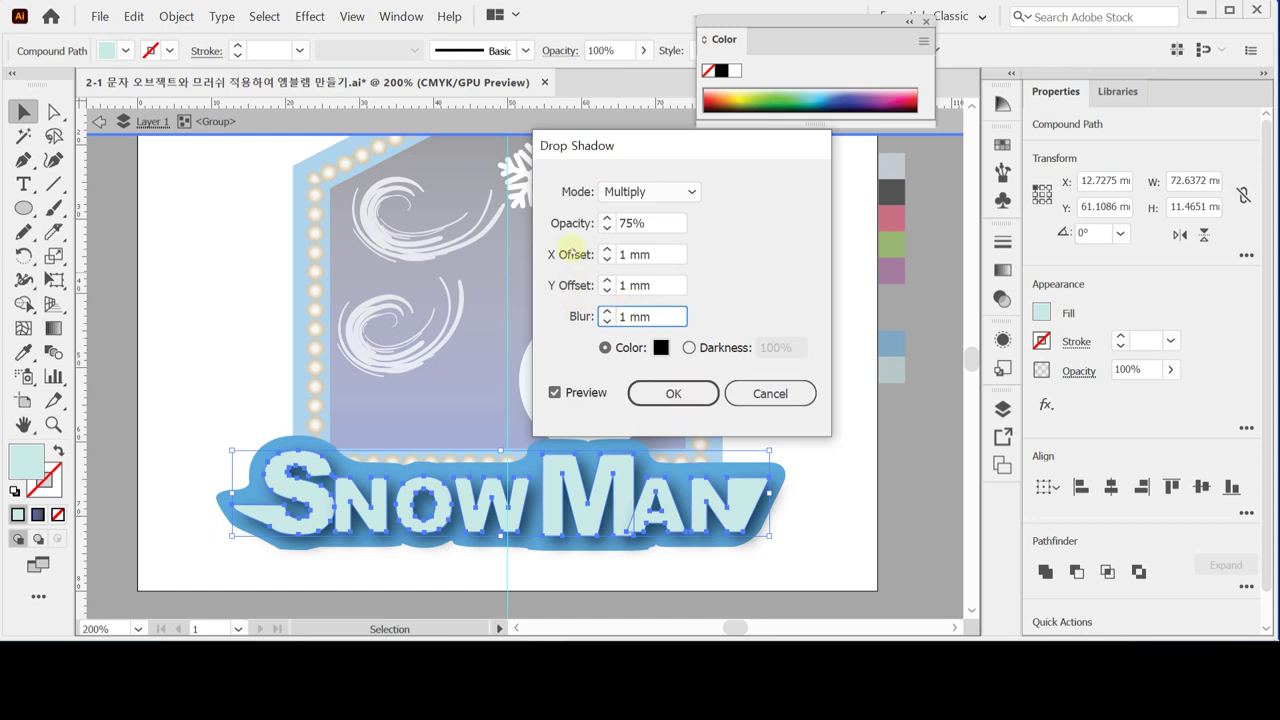
{"action": "left_click", "coordinate": [670, 396]}
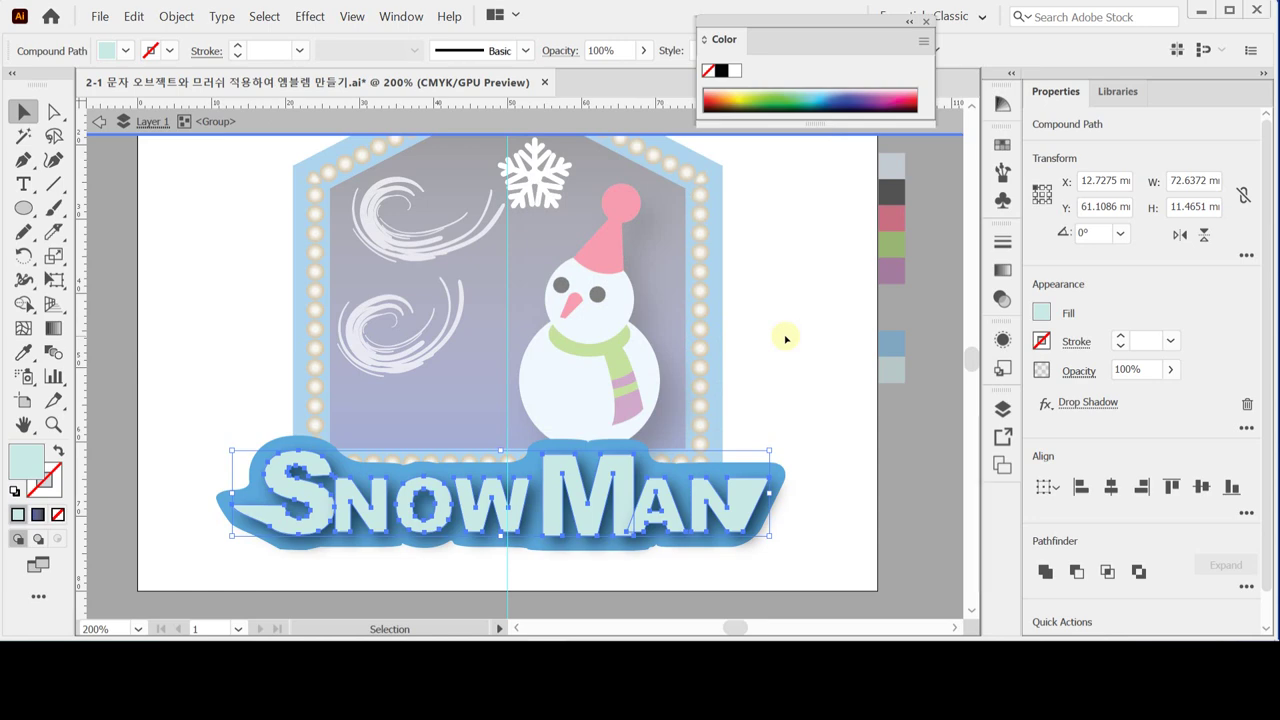
- Exit the group's isolation and move the whole lettering group up over the frame's base, to about X 10.9 mm, Y 55.8 mm
{"action": "left_click", "coordinate": [786, 338]}
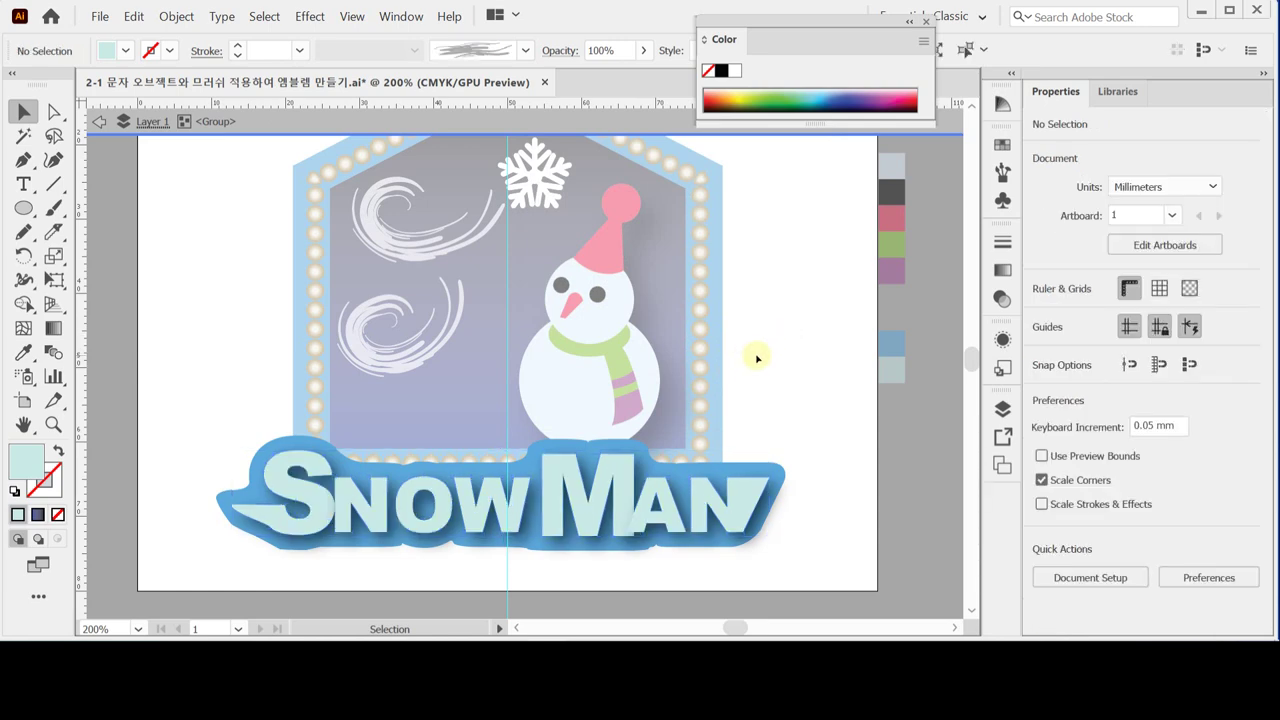
{"action": "left_click", "coordinate": [768, 346]}
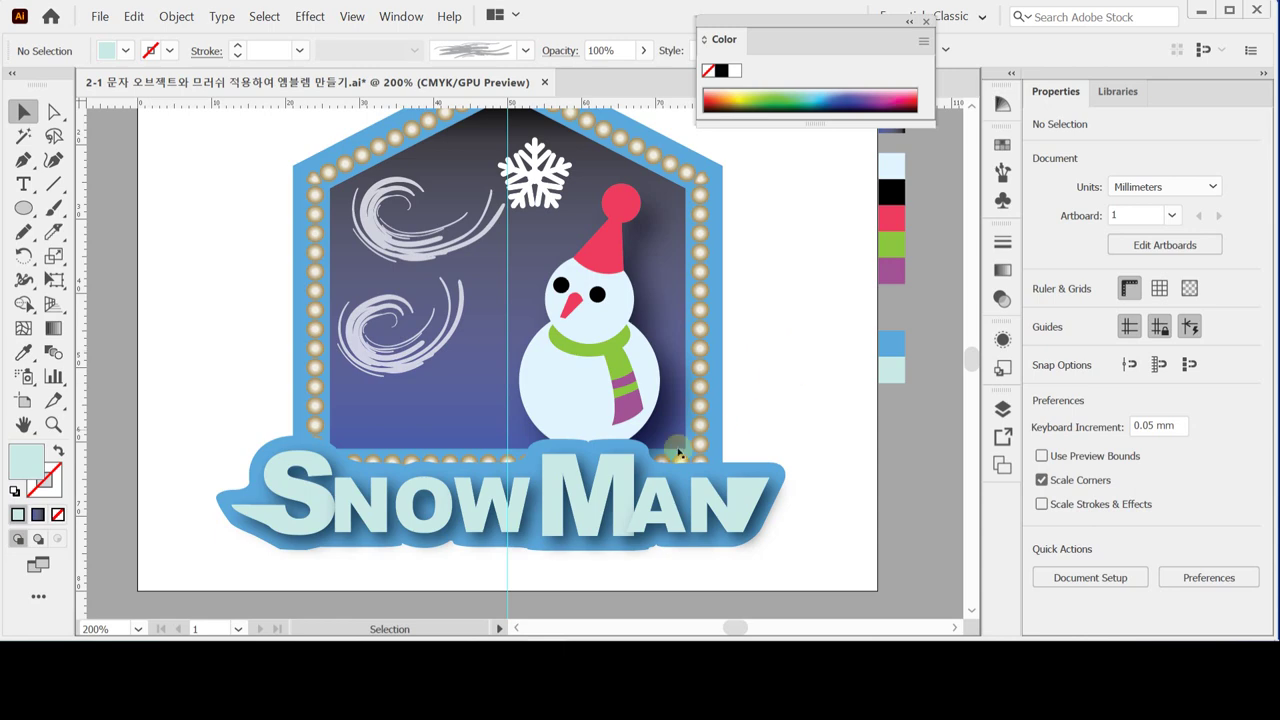
{"action": "left_click", "coordinate": [282, 548]}
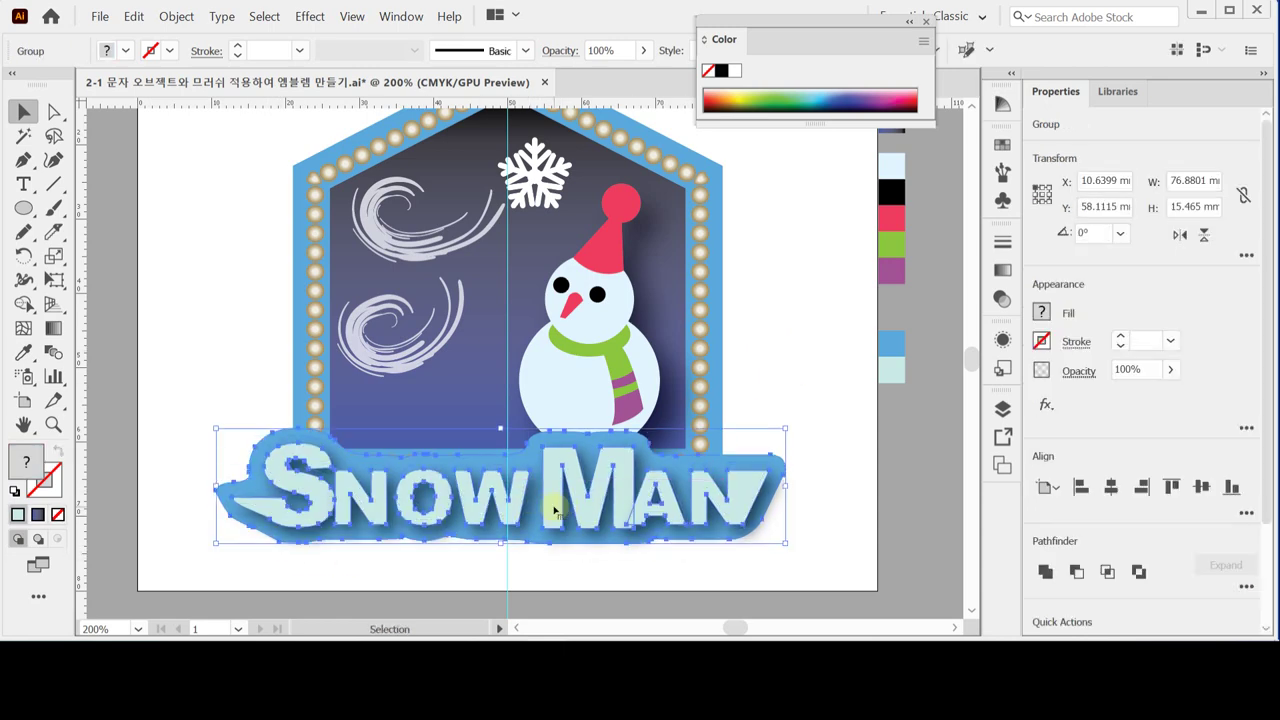
{"action": "left_click_drag", "start_coordinate": [554, 510], "coordinate": [556, 489]}
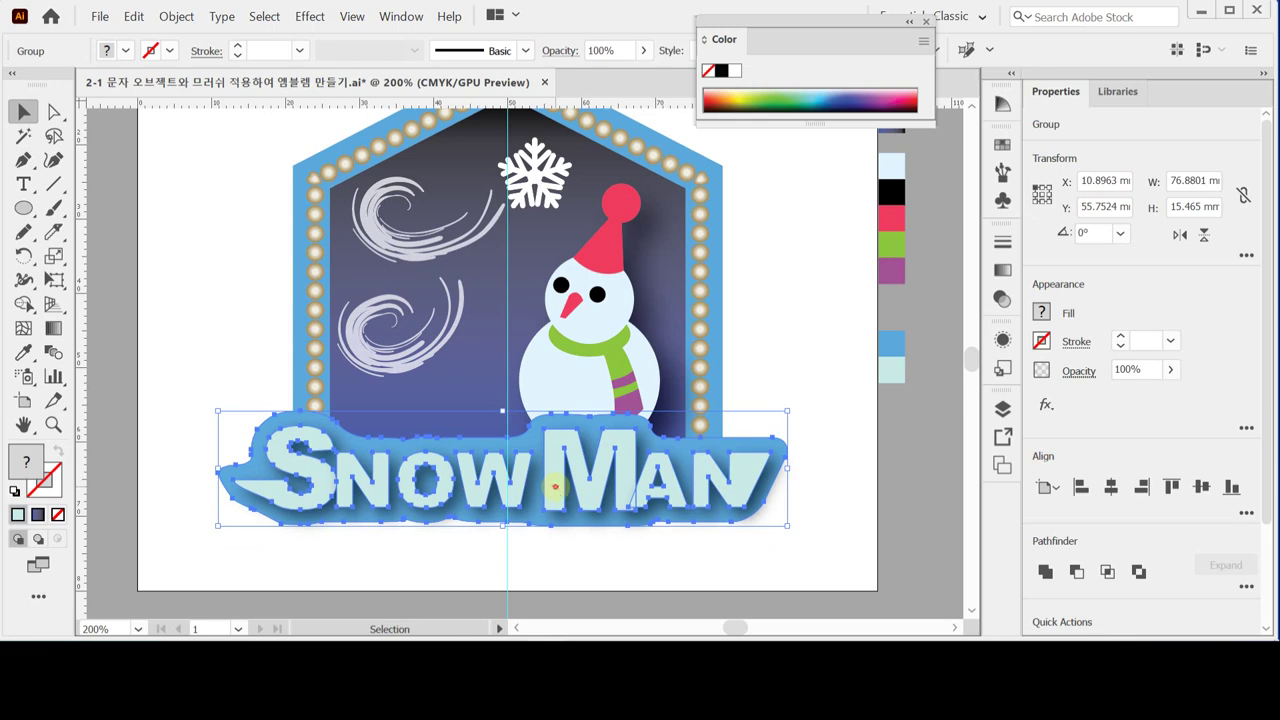
{"action": "left_click", "coordinate": [577, 548]}
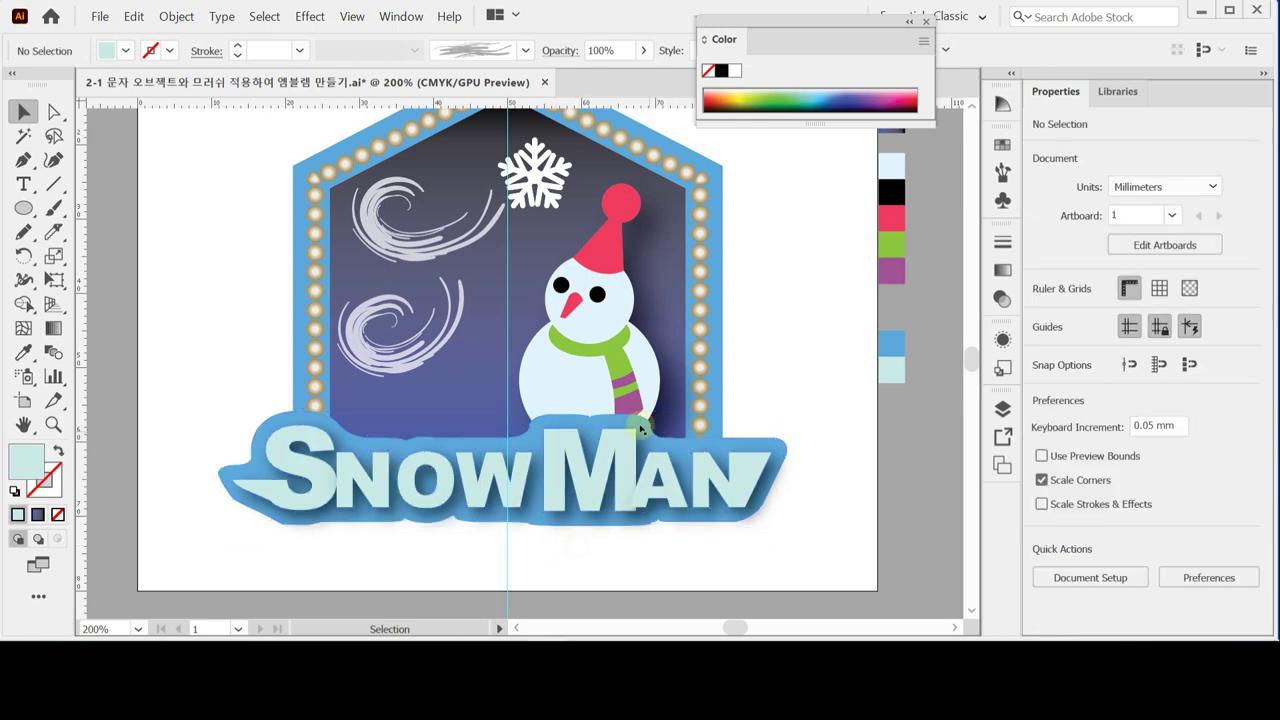
- Hide the guides and save the finished emblem document
{"action": "right_click", "coordinate": [750, 248]}
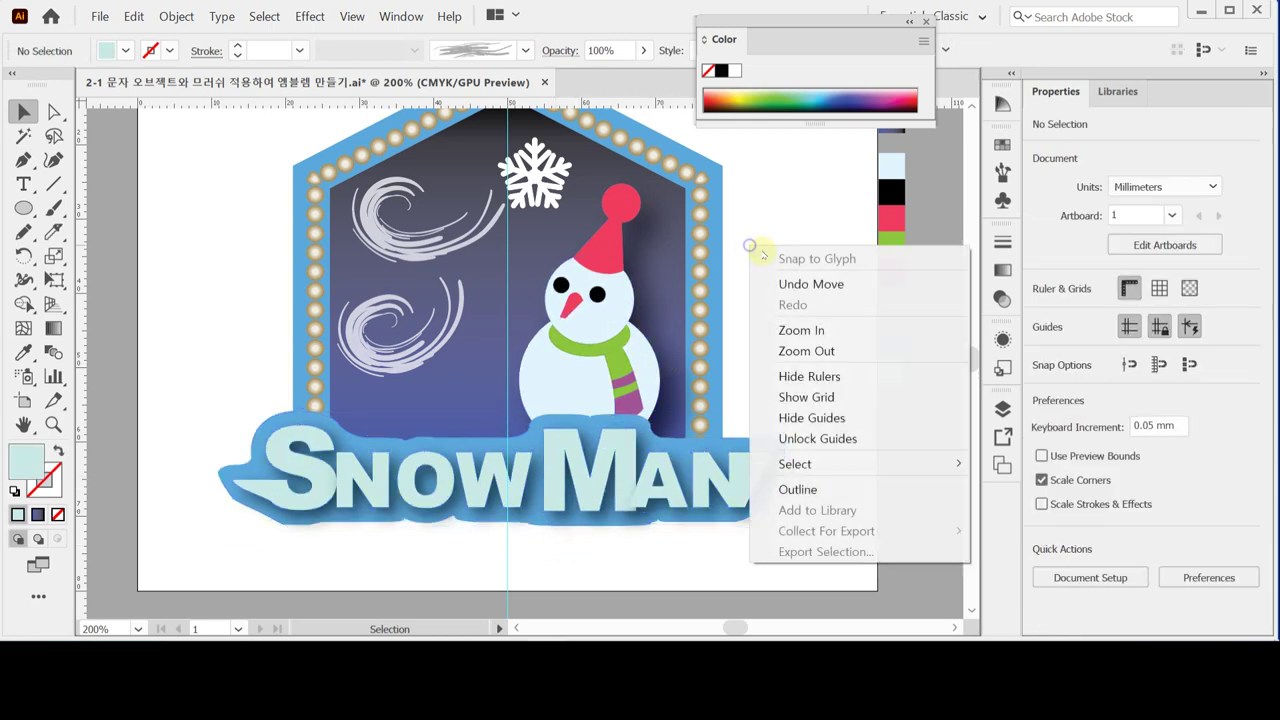
{"action": "left_click", "coordinate": [845, 418]}
{"action": "left_click_drag", "start_coordinate": [782, 271], "coordinate": [778, 331]}
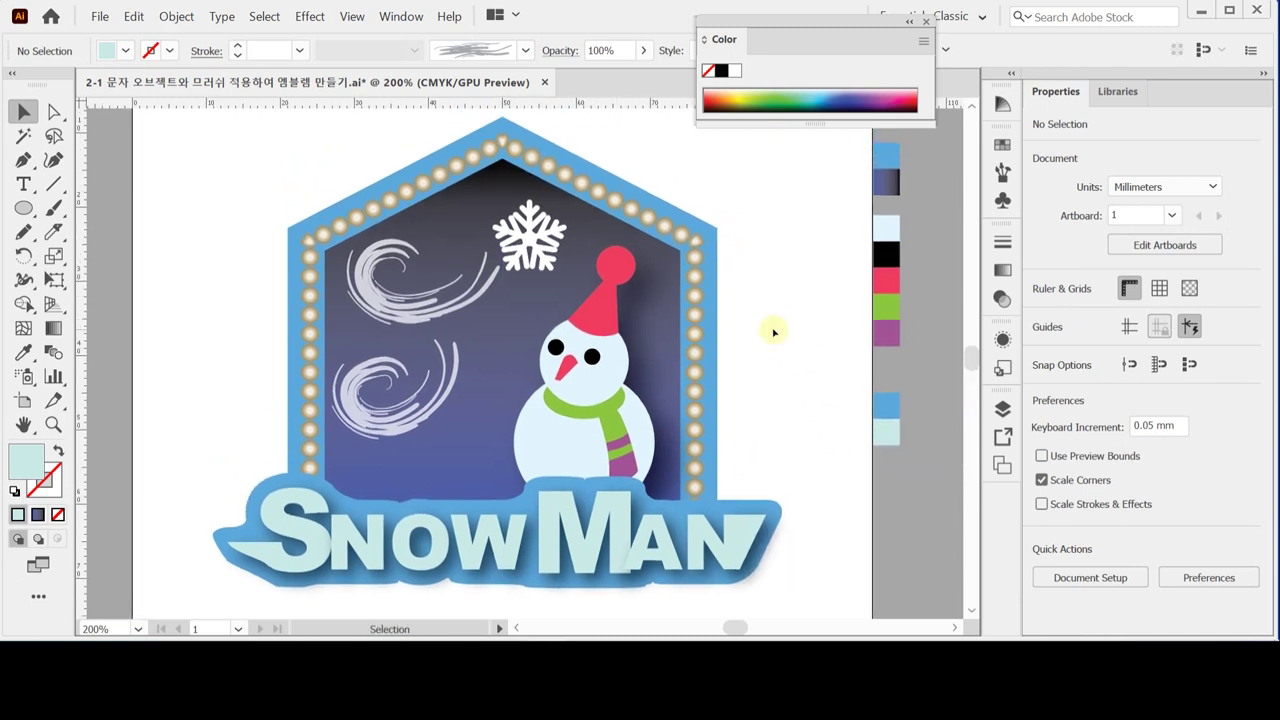
{"action": "key", "text": "ctrl"}
{"action": "key", "text": "ctrl+s"}
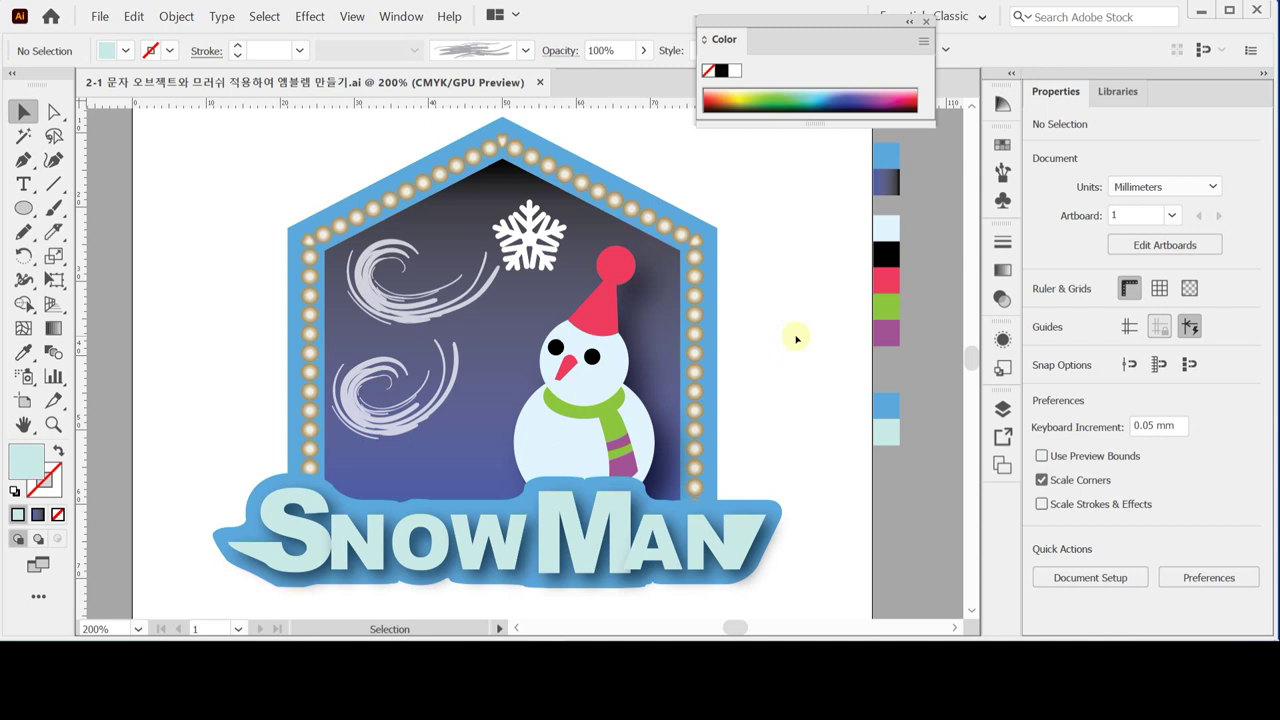